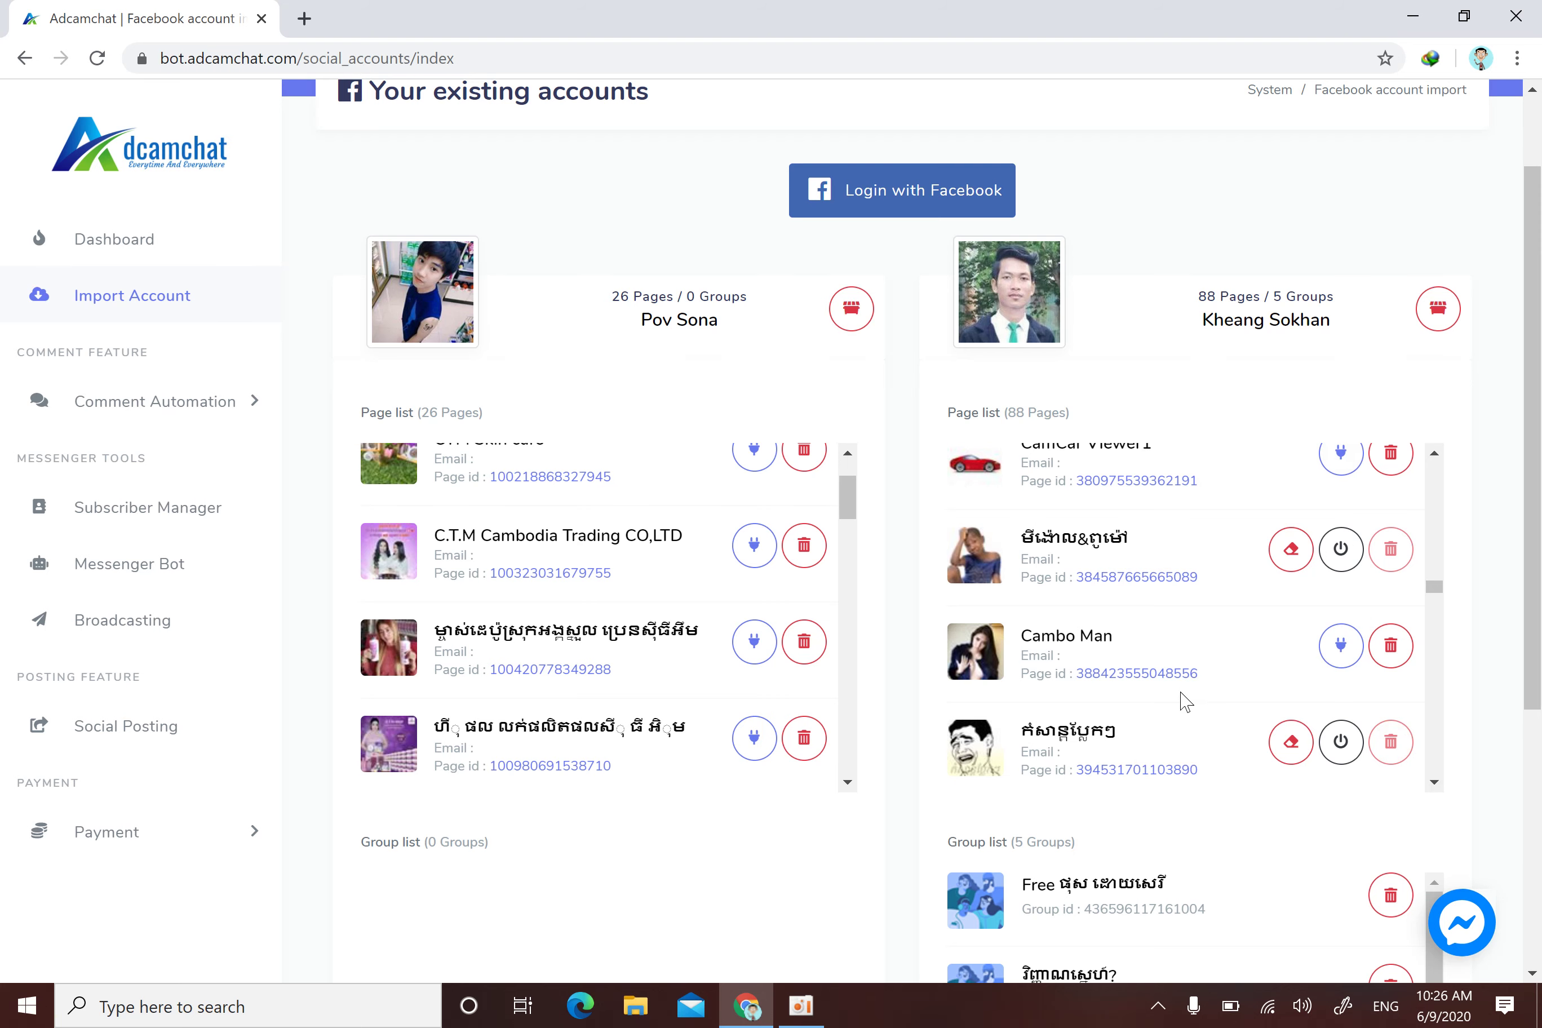
- Enable the bot connection for the CamCar Viewer1 page and dismiss the confirmation
{"action": "scroll", "coordinate": [1335, 643], "scroll_direction": "up", "scroll_amount": 2}
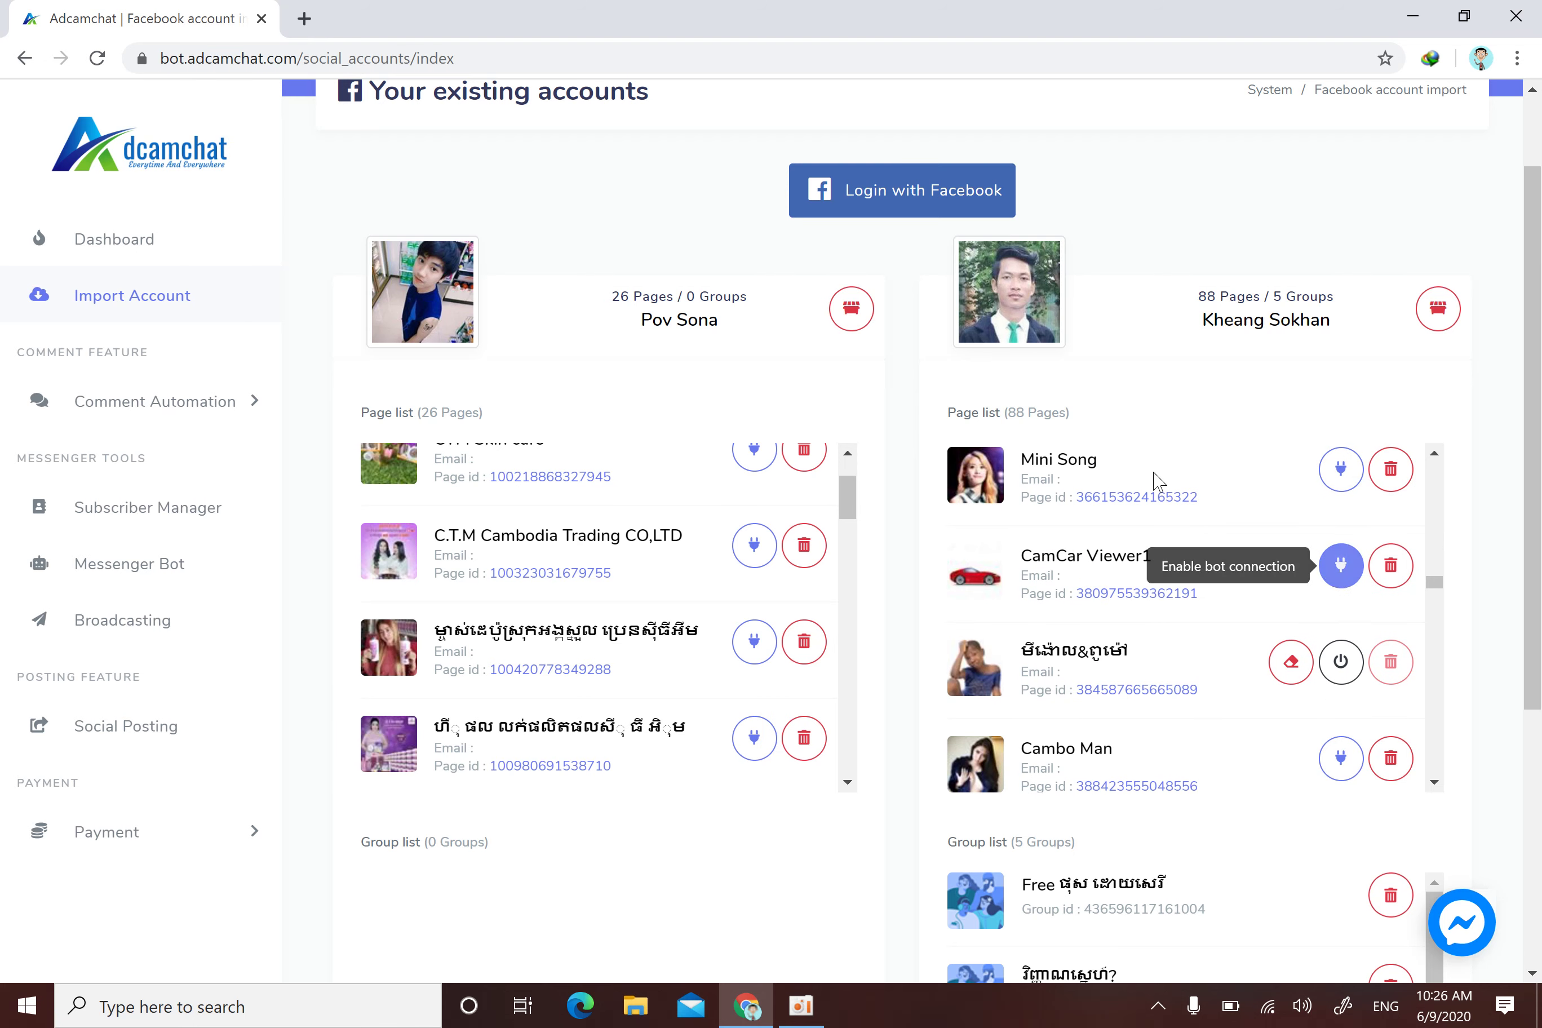
{"action": "left_click", "coordinate": [1347, 574]}
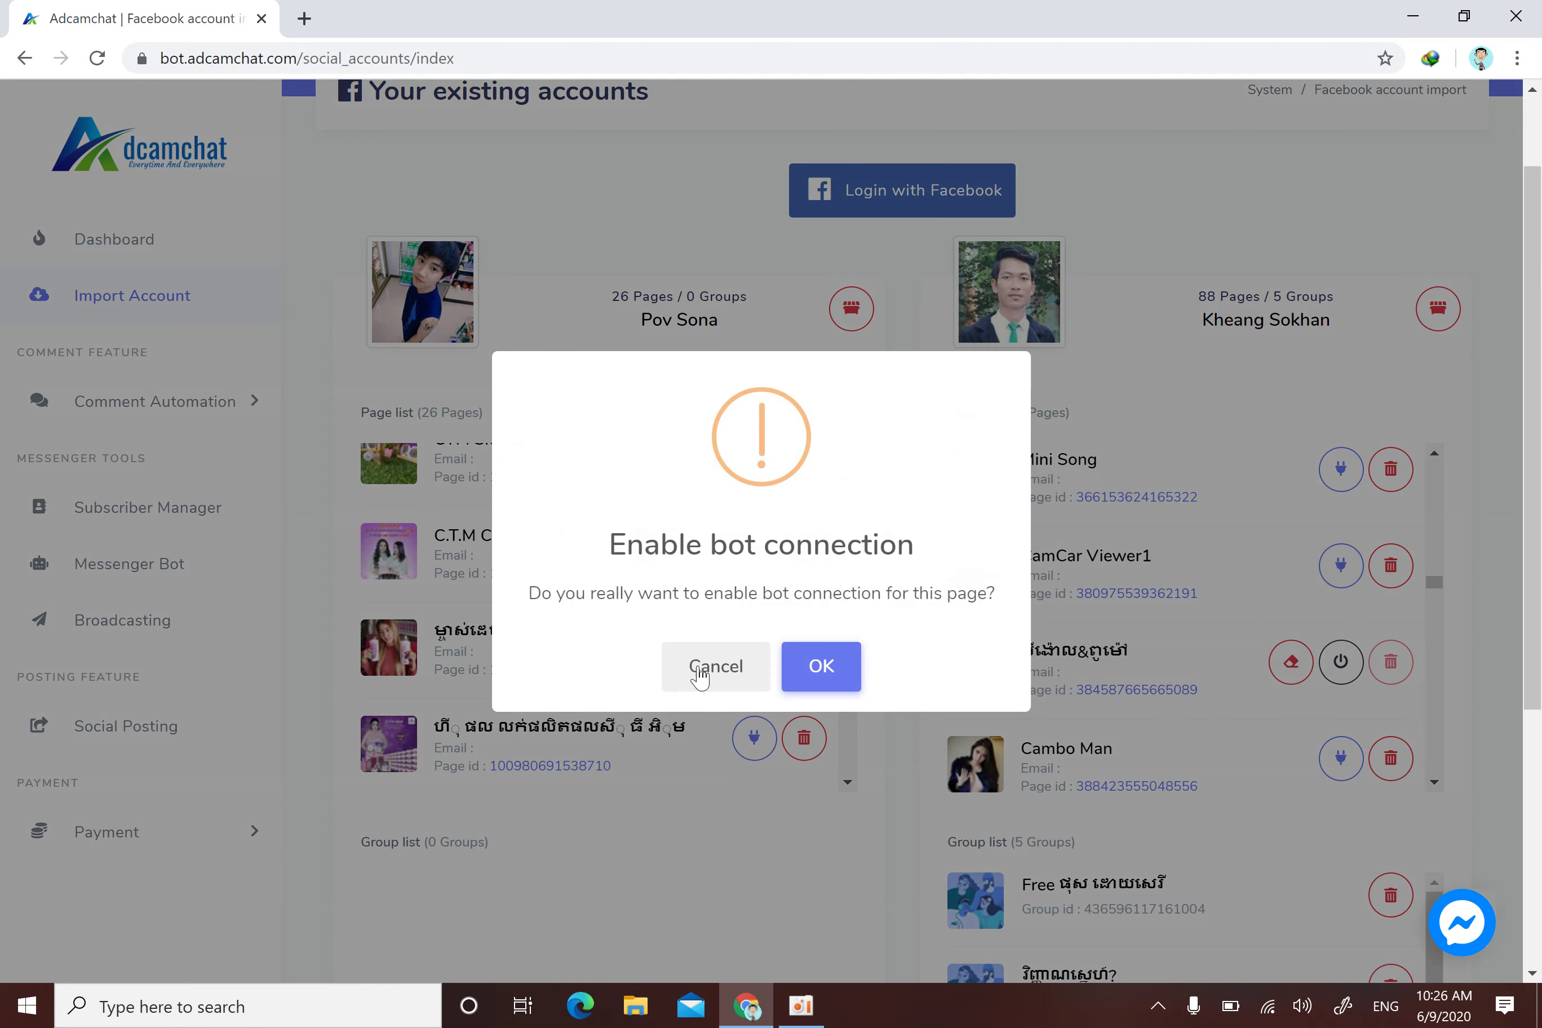
{"action": "left_click", "coordinate": [820, 665]}
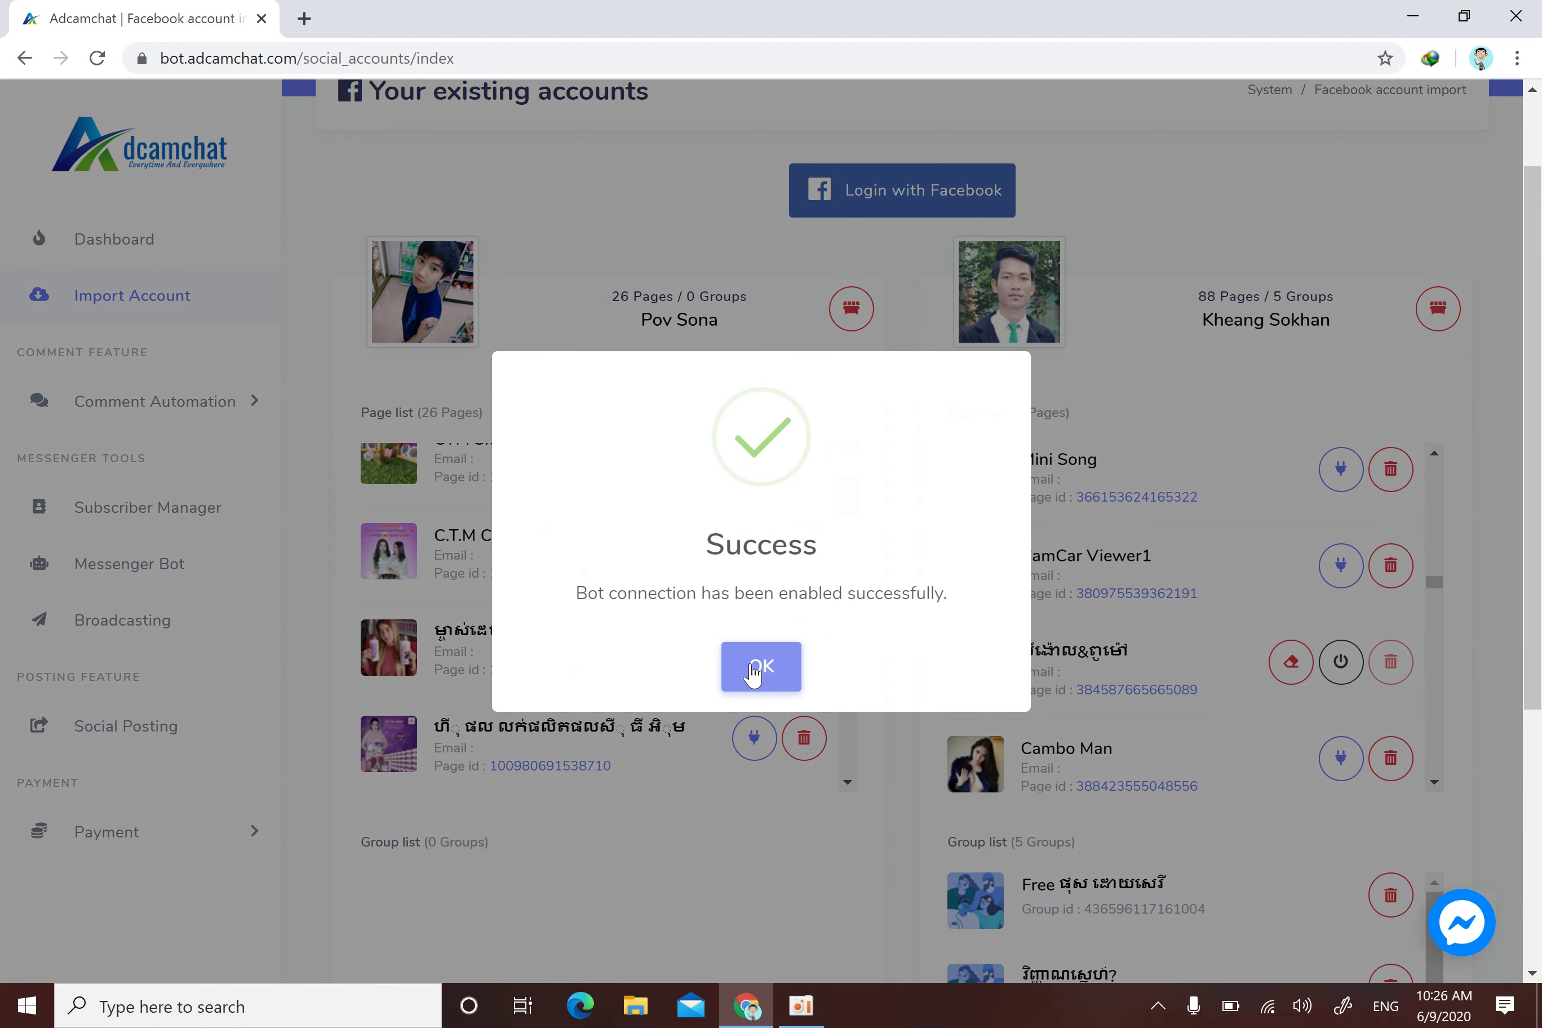
{"action": "left_click", "coordinate": [756, 667]}
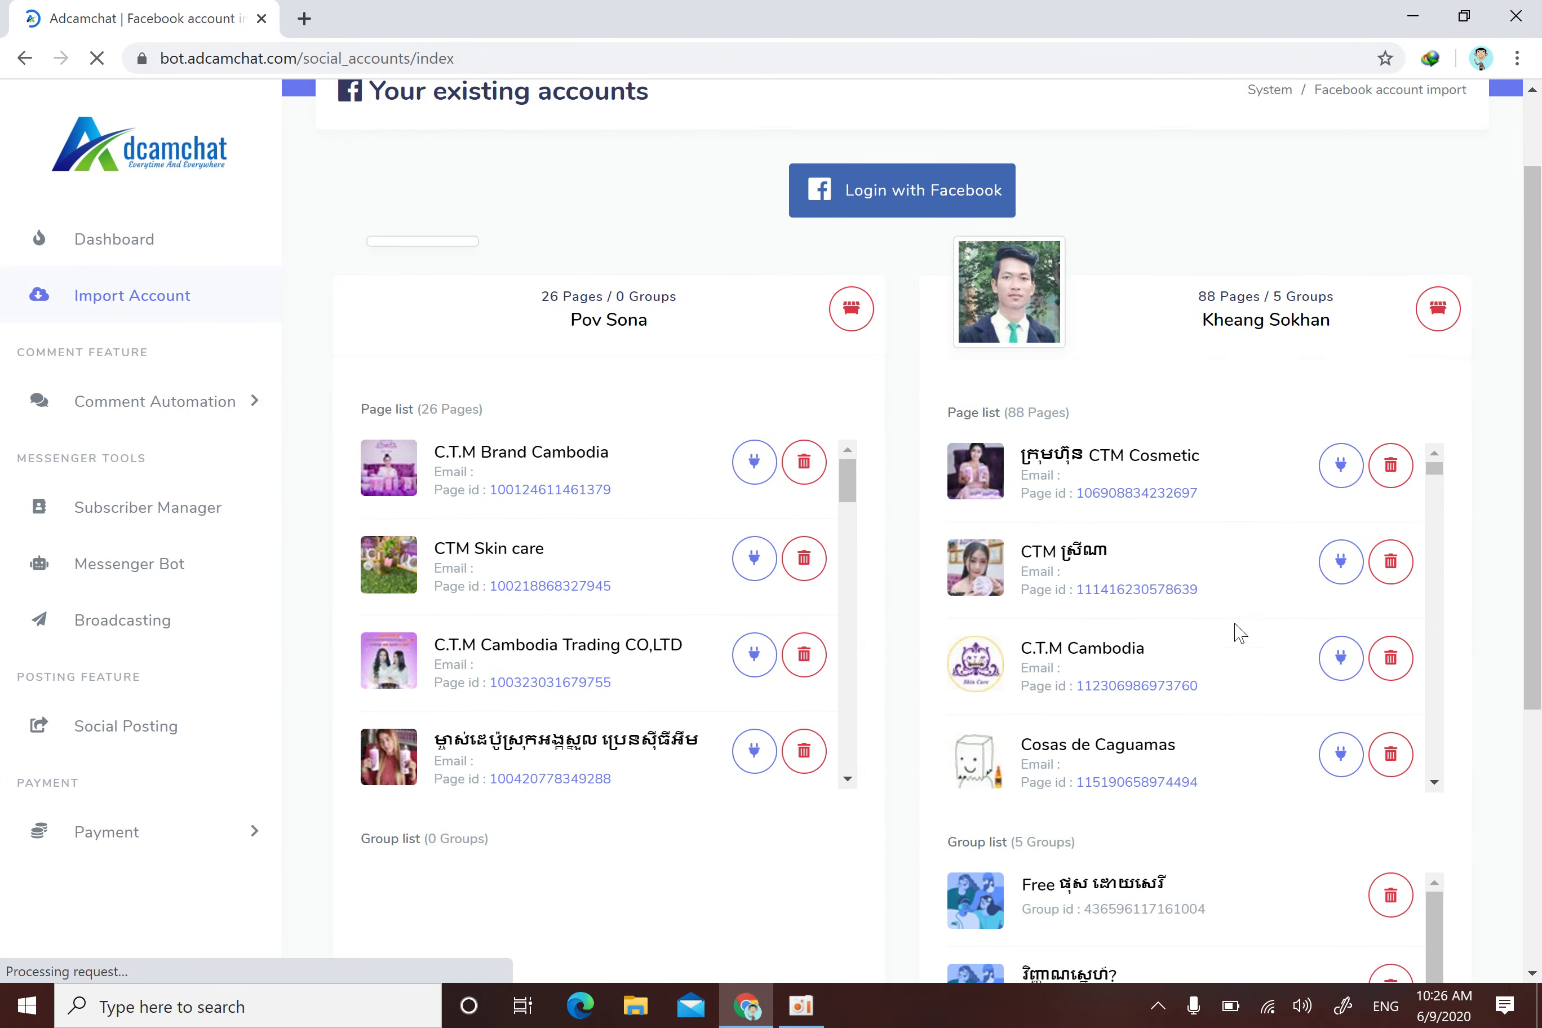
- Examine the second account's page list to check the bot connection controls for CamCar Viewer1
{"action": "scroll", "coordinate": [1171, 616], "scroll_direction": "down", "scroll_amount": 5}
{"action": "scroll", "coordinate": [1171, 615], "scroll_direction": "down", "scroll_amount": 10}
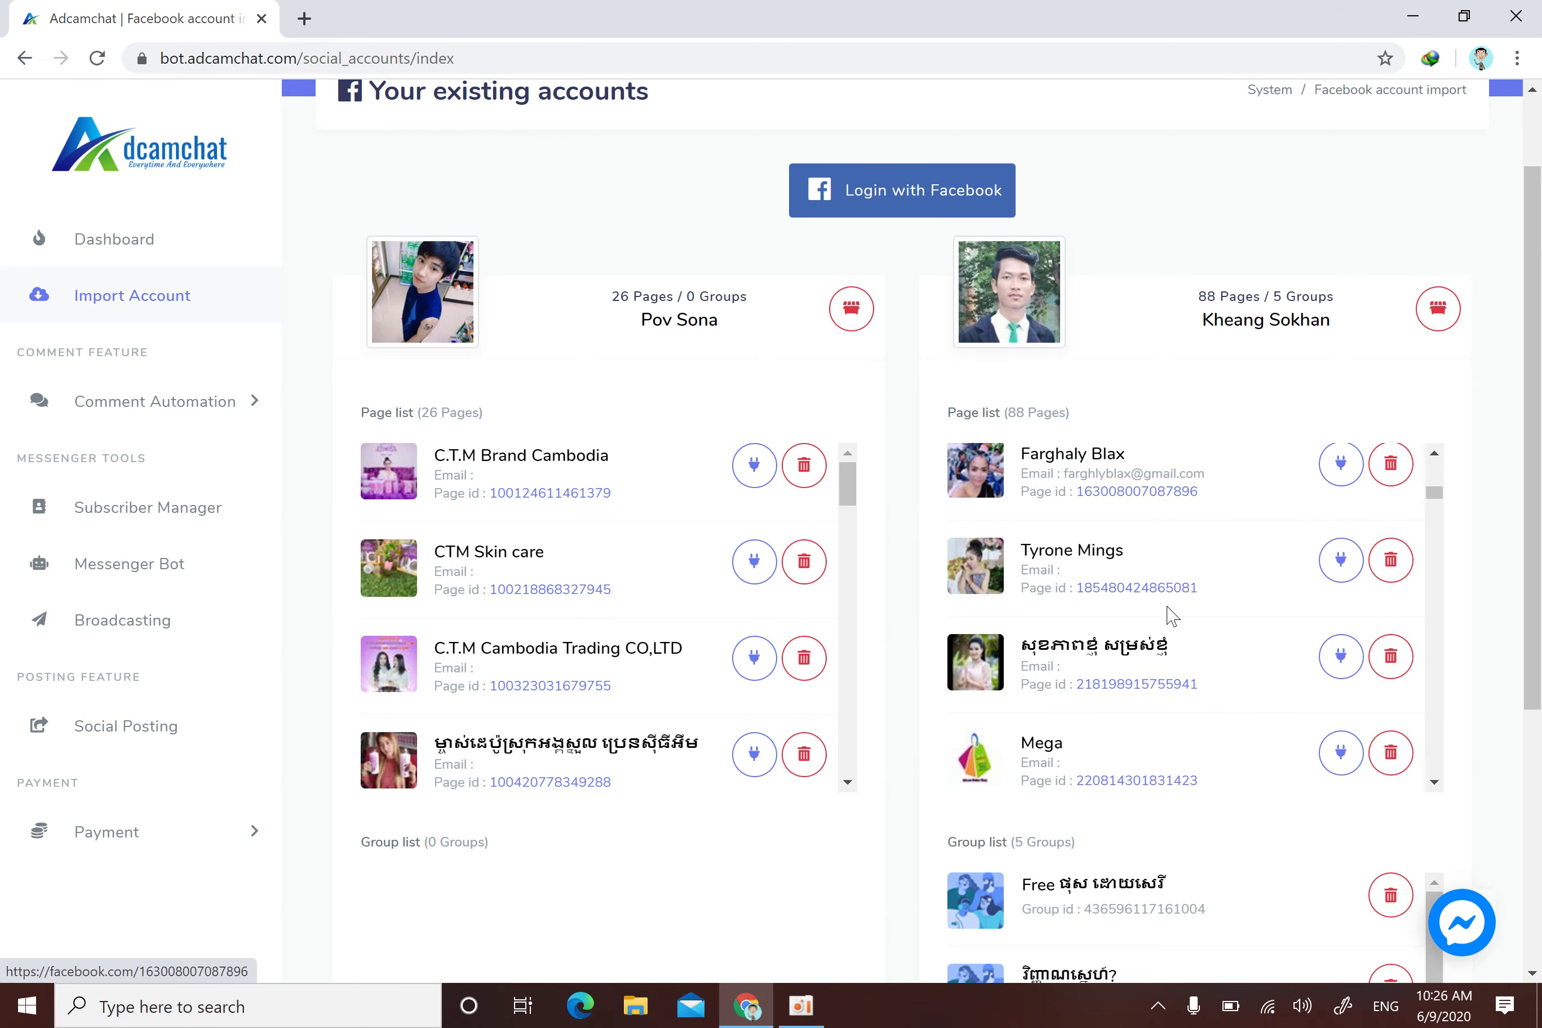
{"action": "scroll", "coordinate": [1275, 593], "scroll_direction": "down", "scroll_amount": 10}
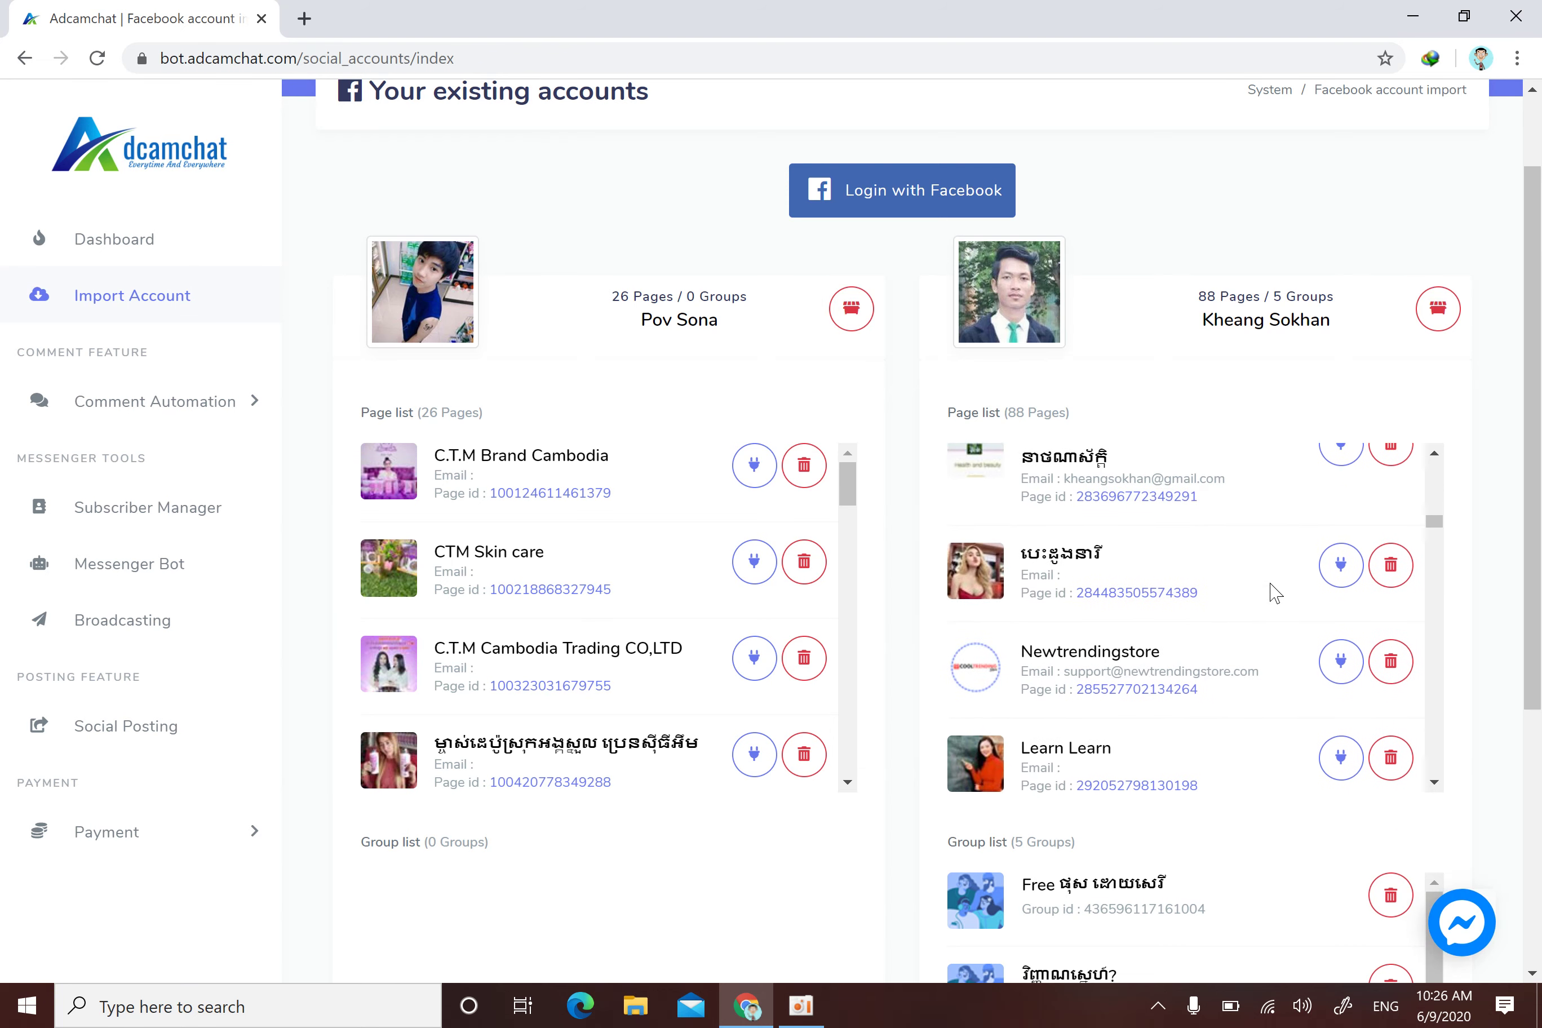
{"action": "scroll", "coordinate": [1275, 592], "scroll_direction": "down", "scroll_amount": 10}
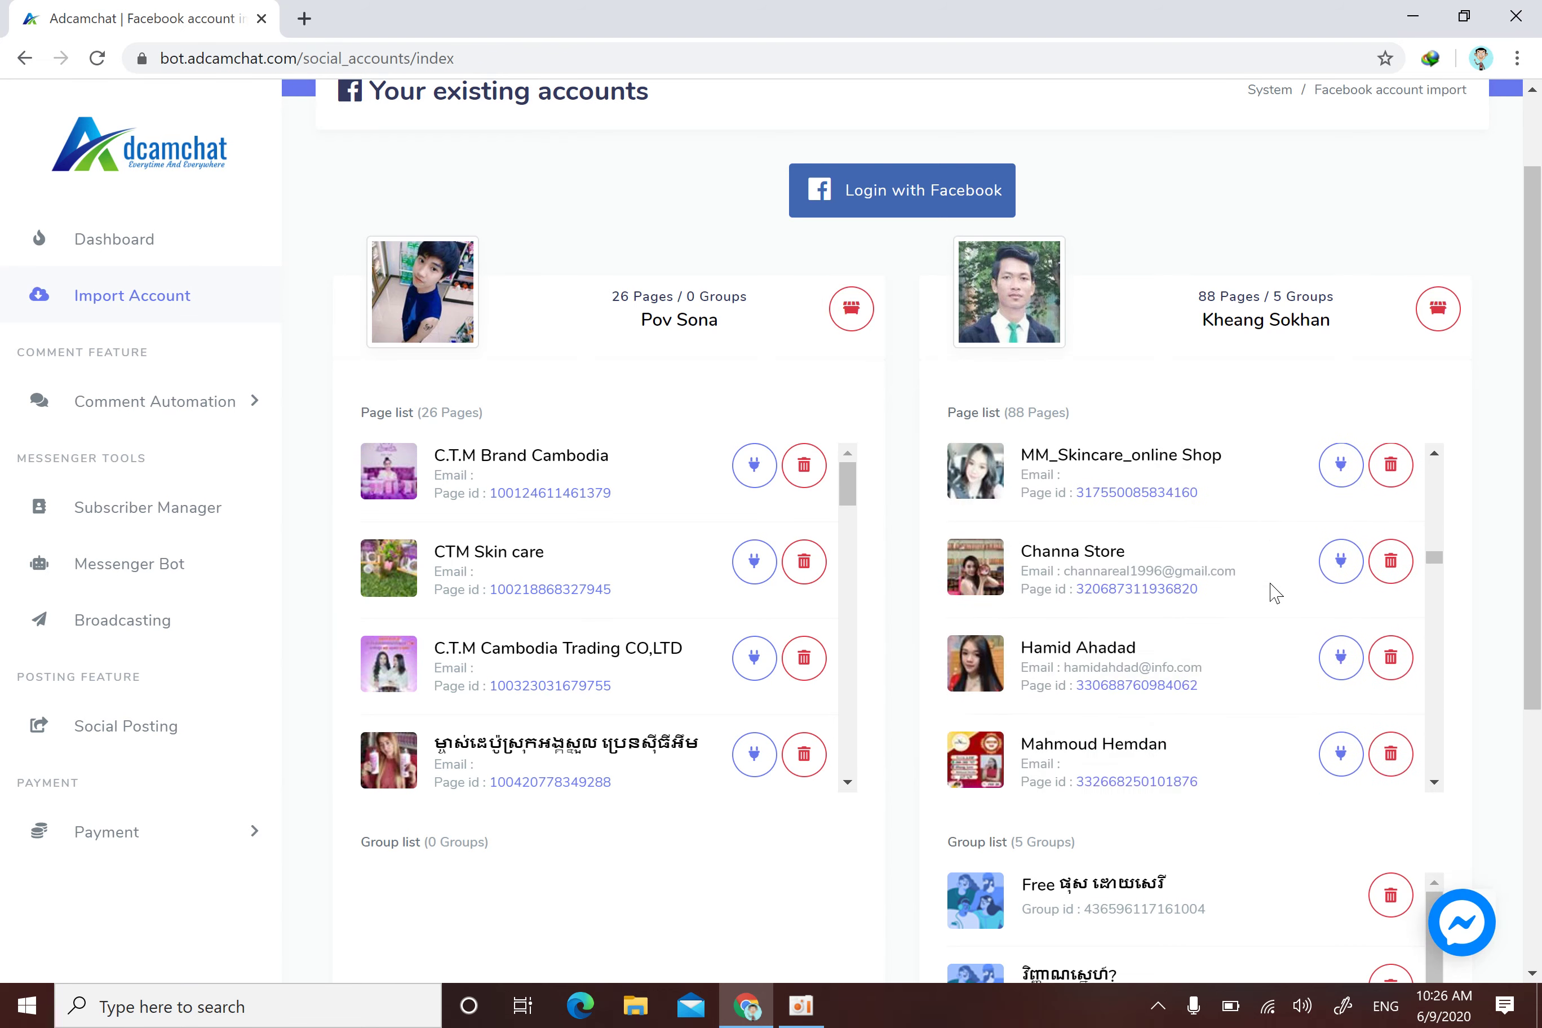
{"action": "scroll", "coordinate": [1275, 592], "scroll_direction": "down", "scroll_amount": 2}
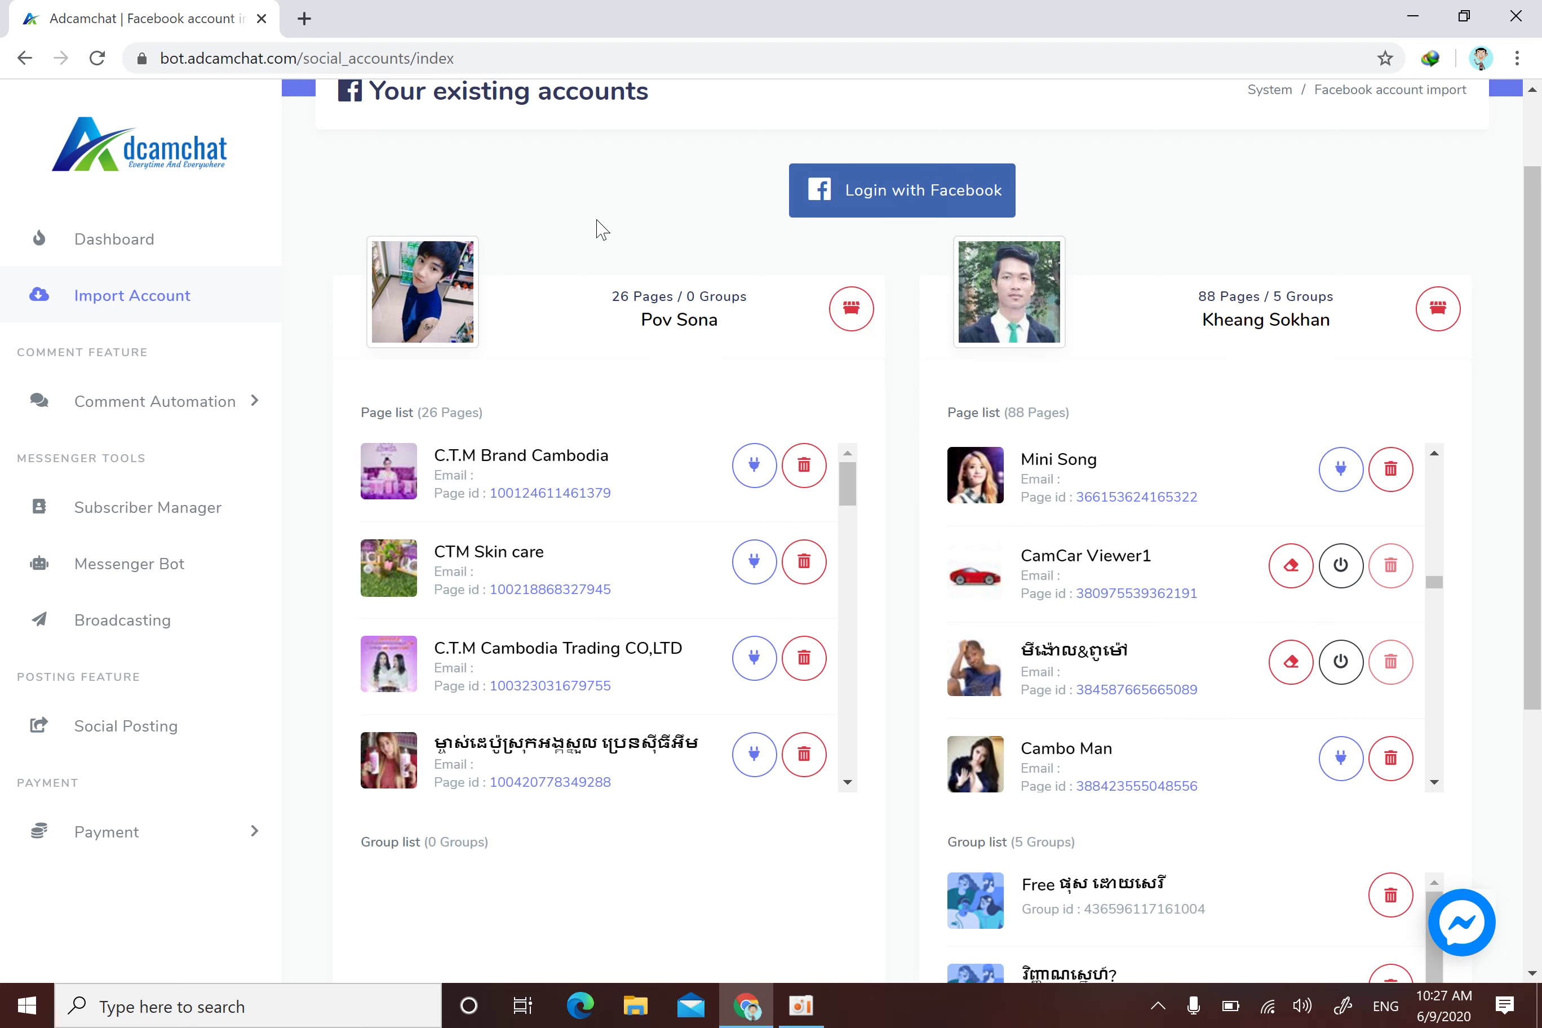
{"action": "scroll", "coordinate": [1231, 332], "scroll_direction": "up", "scroll_amount": 2}
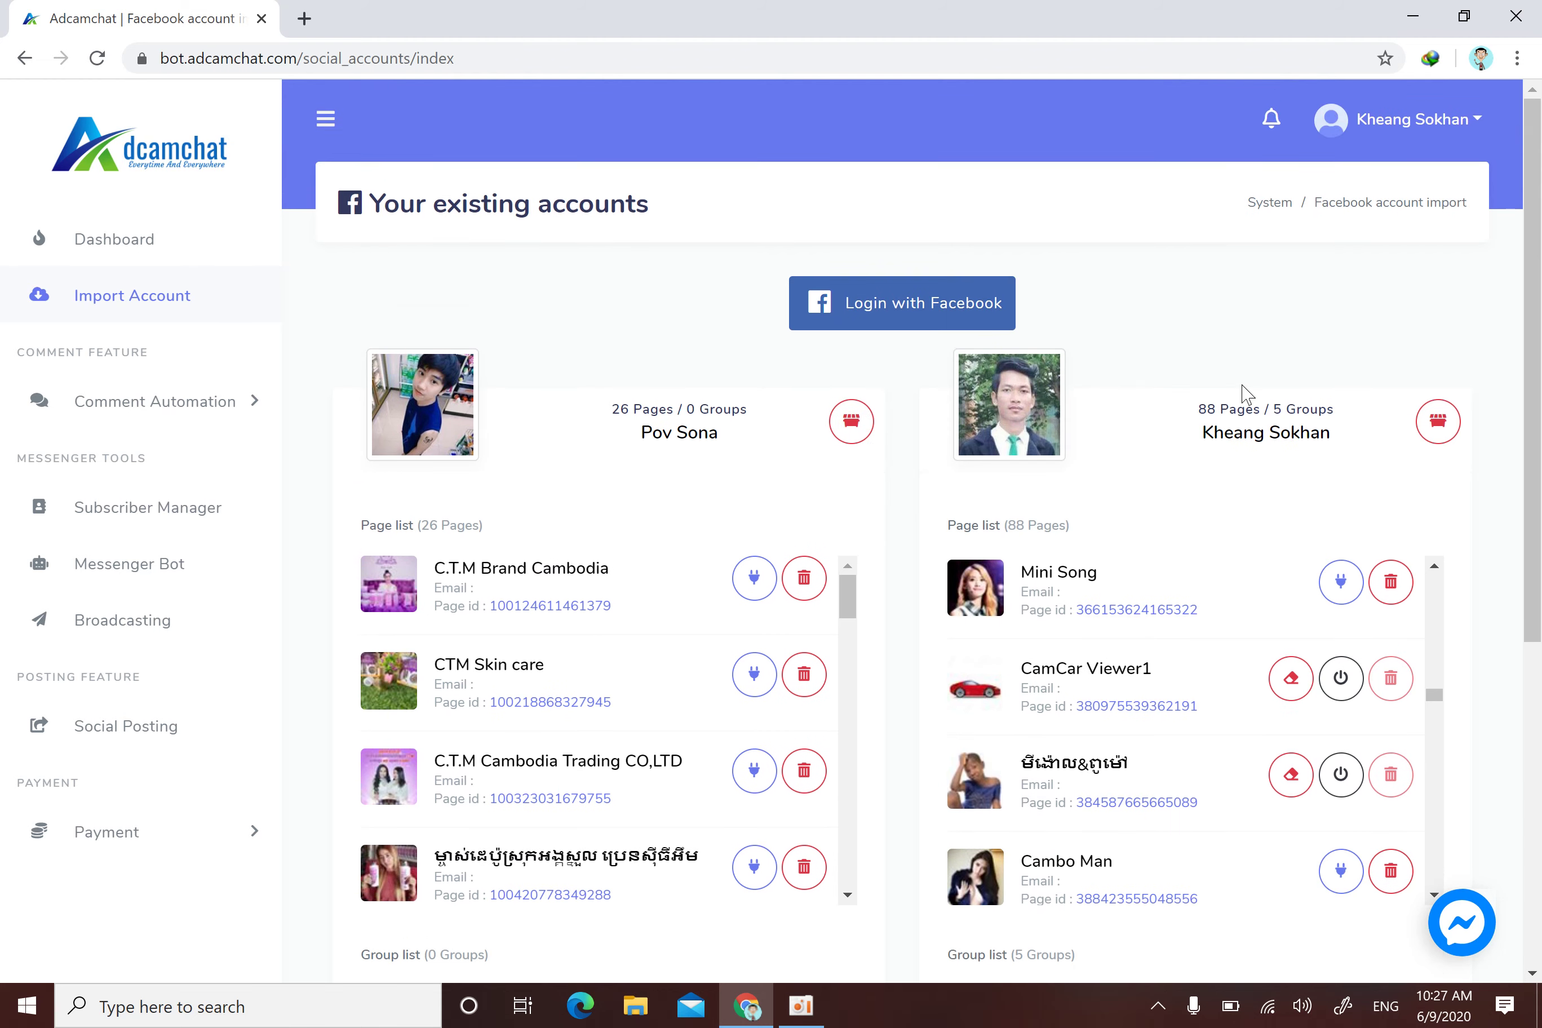
{"action": "scroll", "coordinate": [1142, 450], "scroll_direction": "down", "scroll_amount": 3}
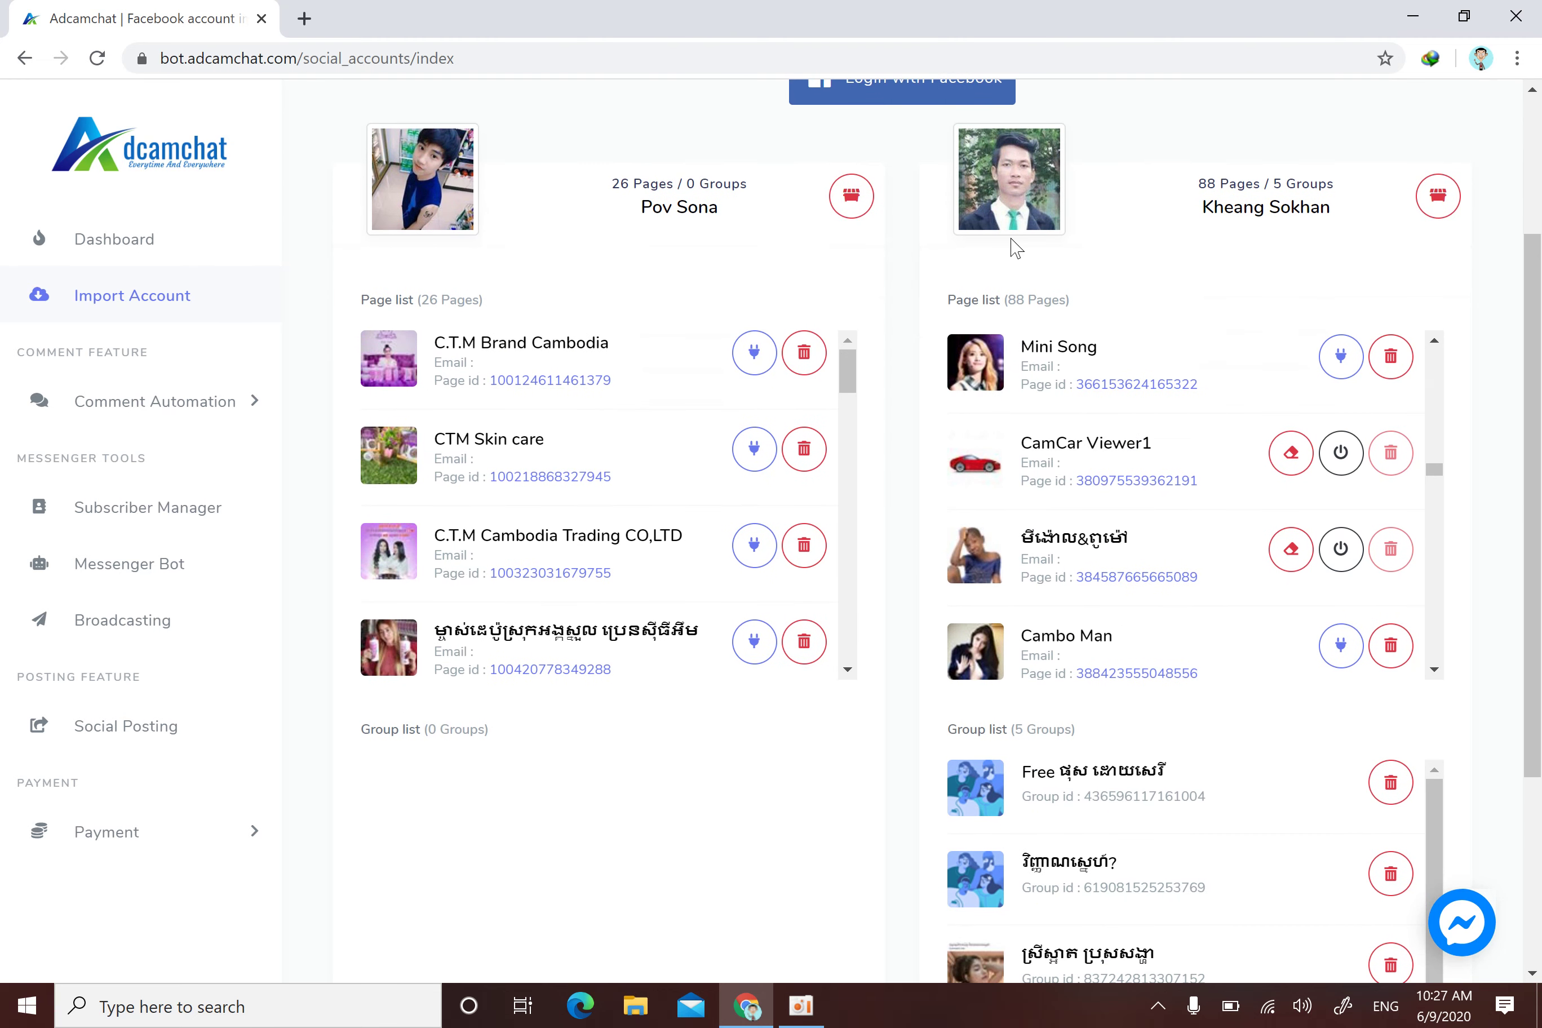
{"action": "scroll", "coordinate": [1095, 355], "scroll_direction": "up", "scroll_amount": 3}
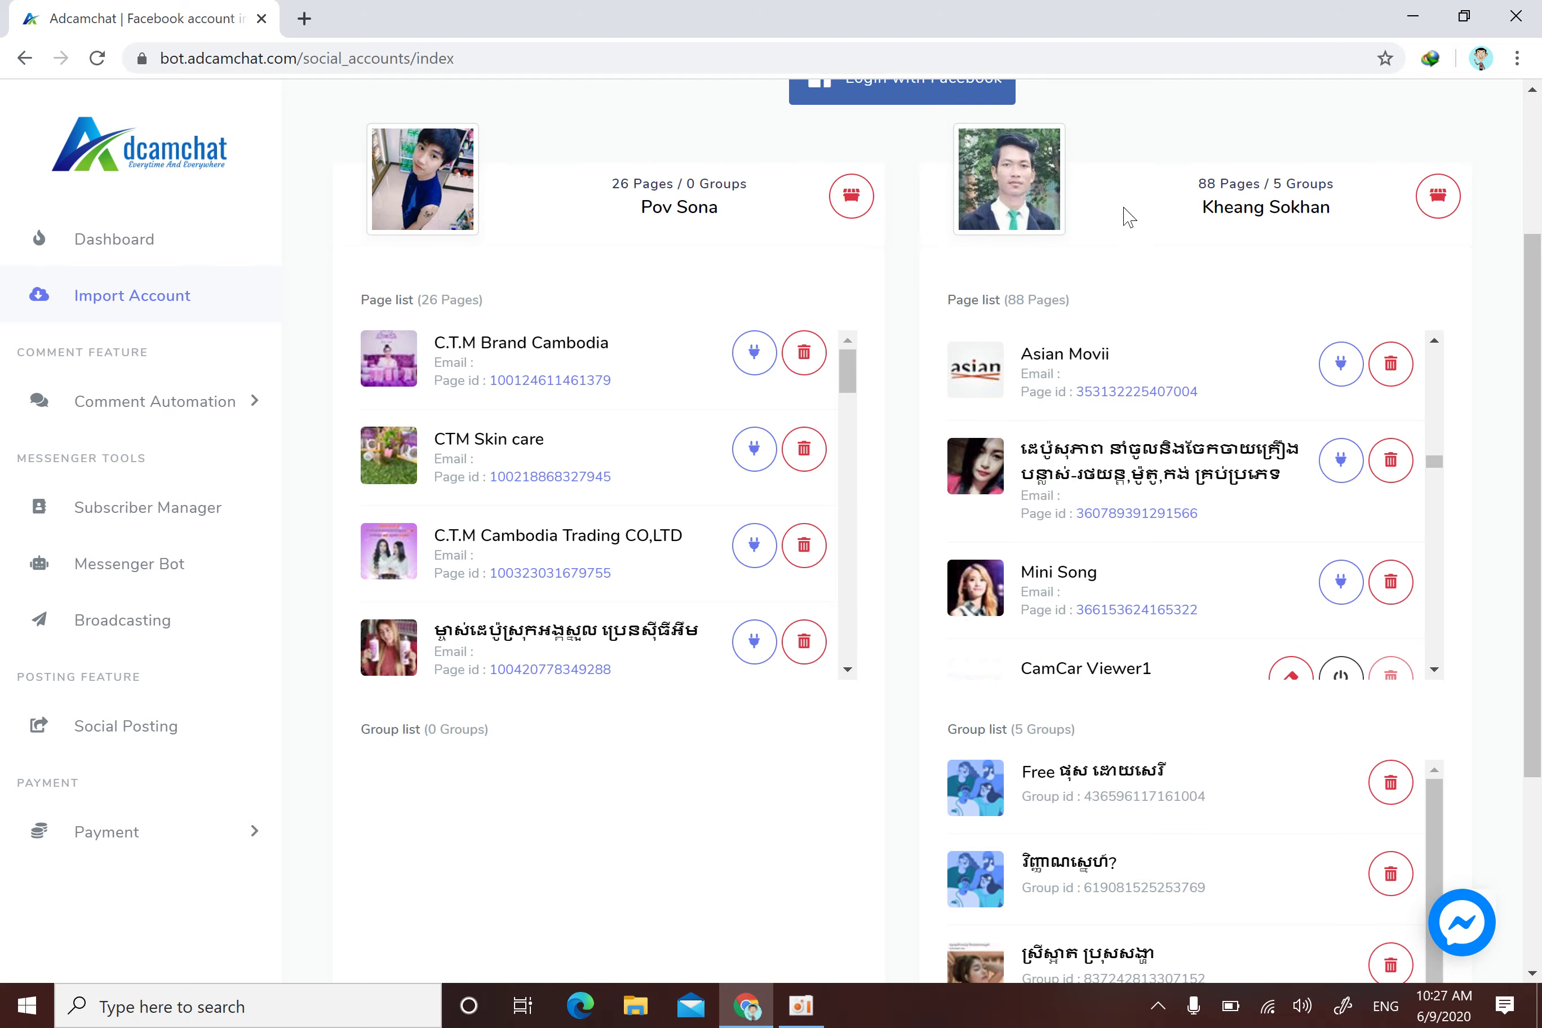
{"action": "scroll", "coordinate": [1354, 365], "scroll_direction": "up", "scroll_amount": 3}
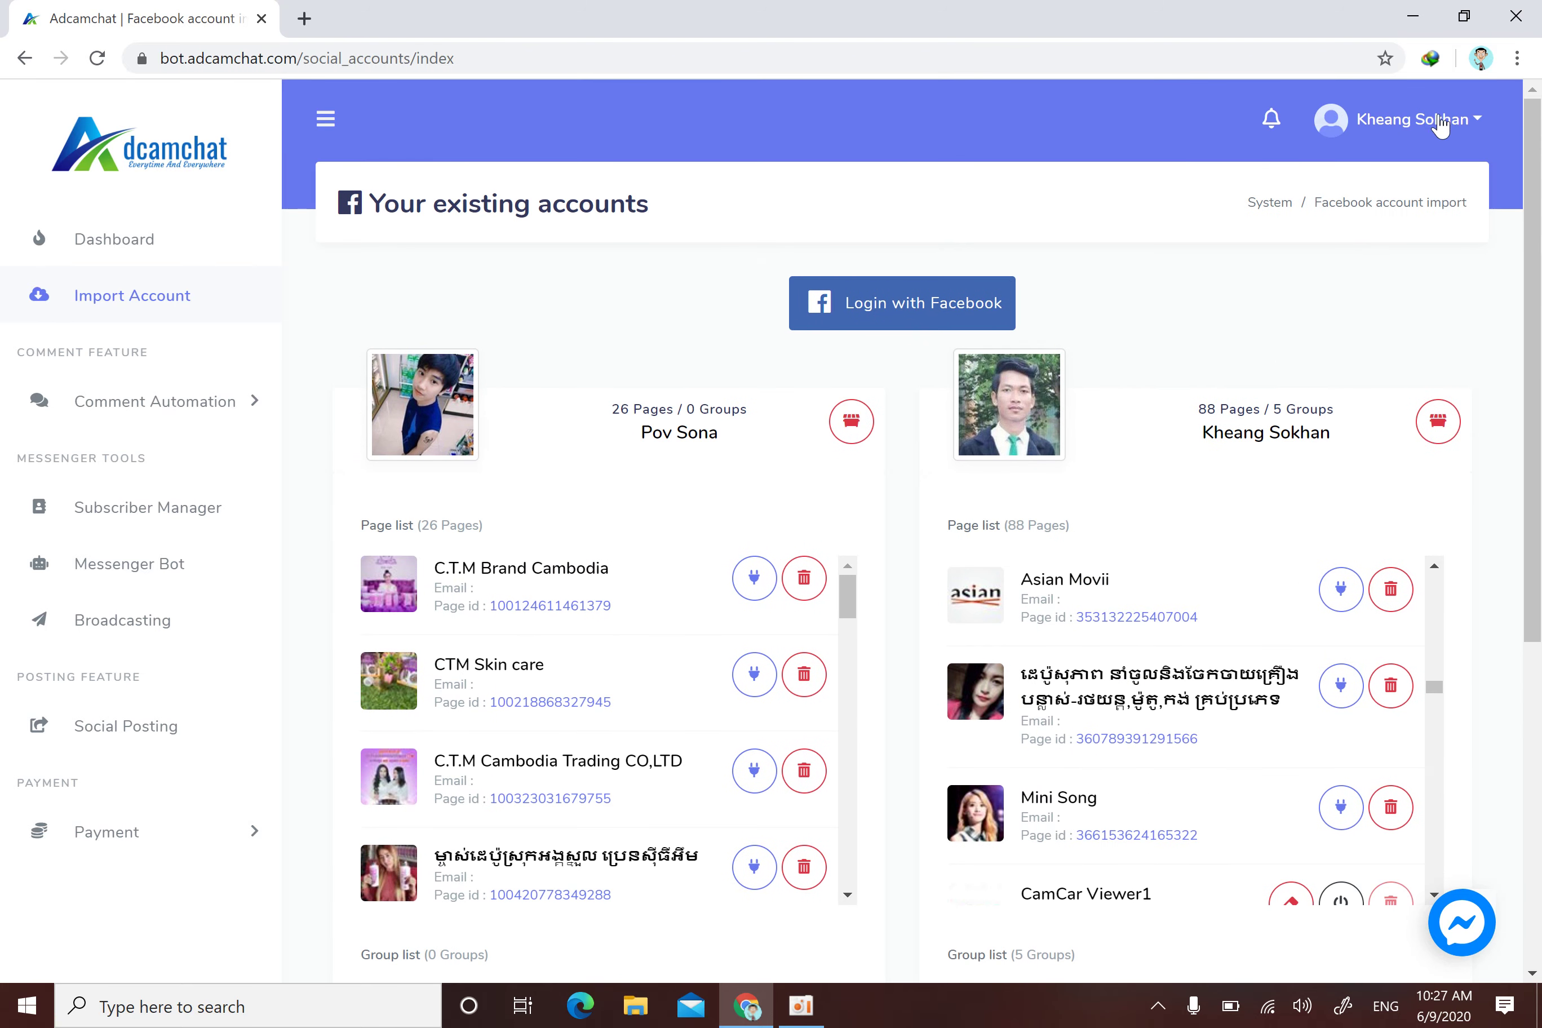
- Check which Facebook account is active in the profile's account switcher, leaving the selection as is
{"action": "left_click", "coordinate": [1474, 123]}
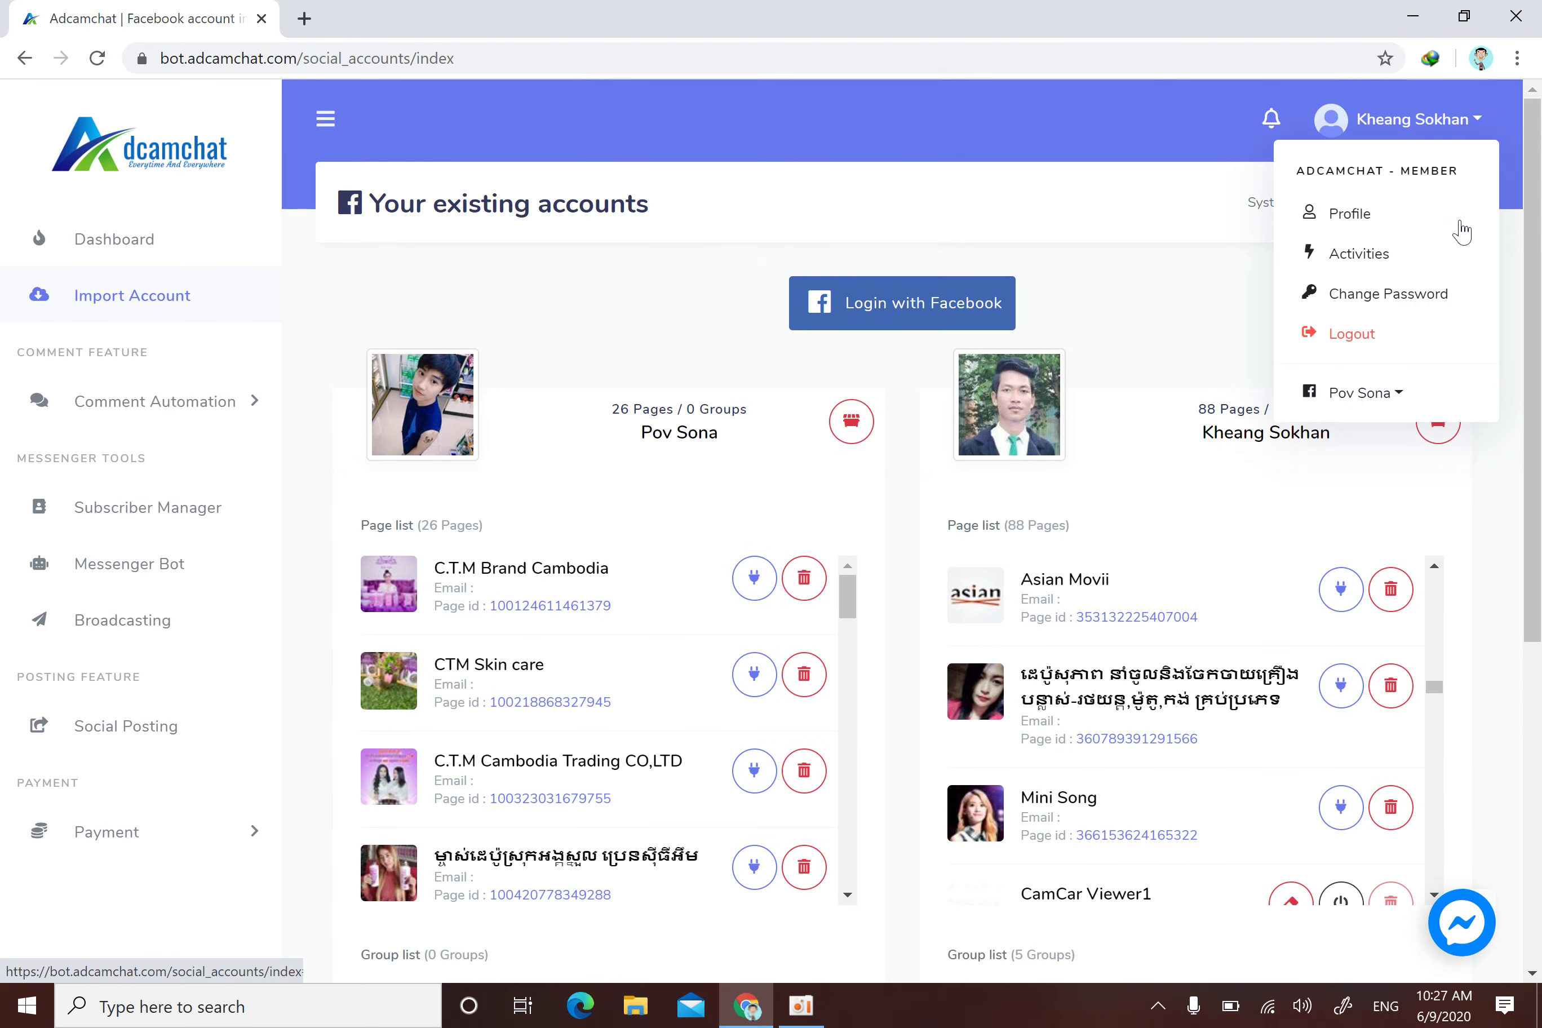
{"action": "left_click", "coordinate": [1399, 397]}
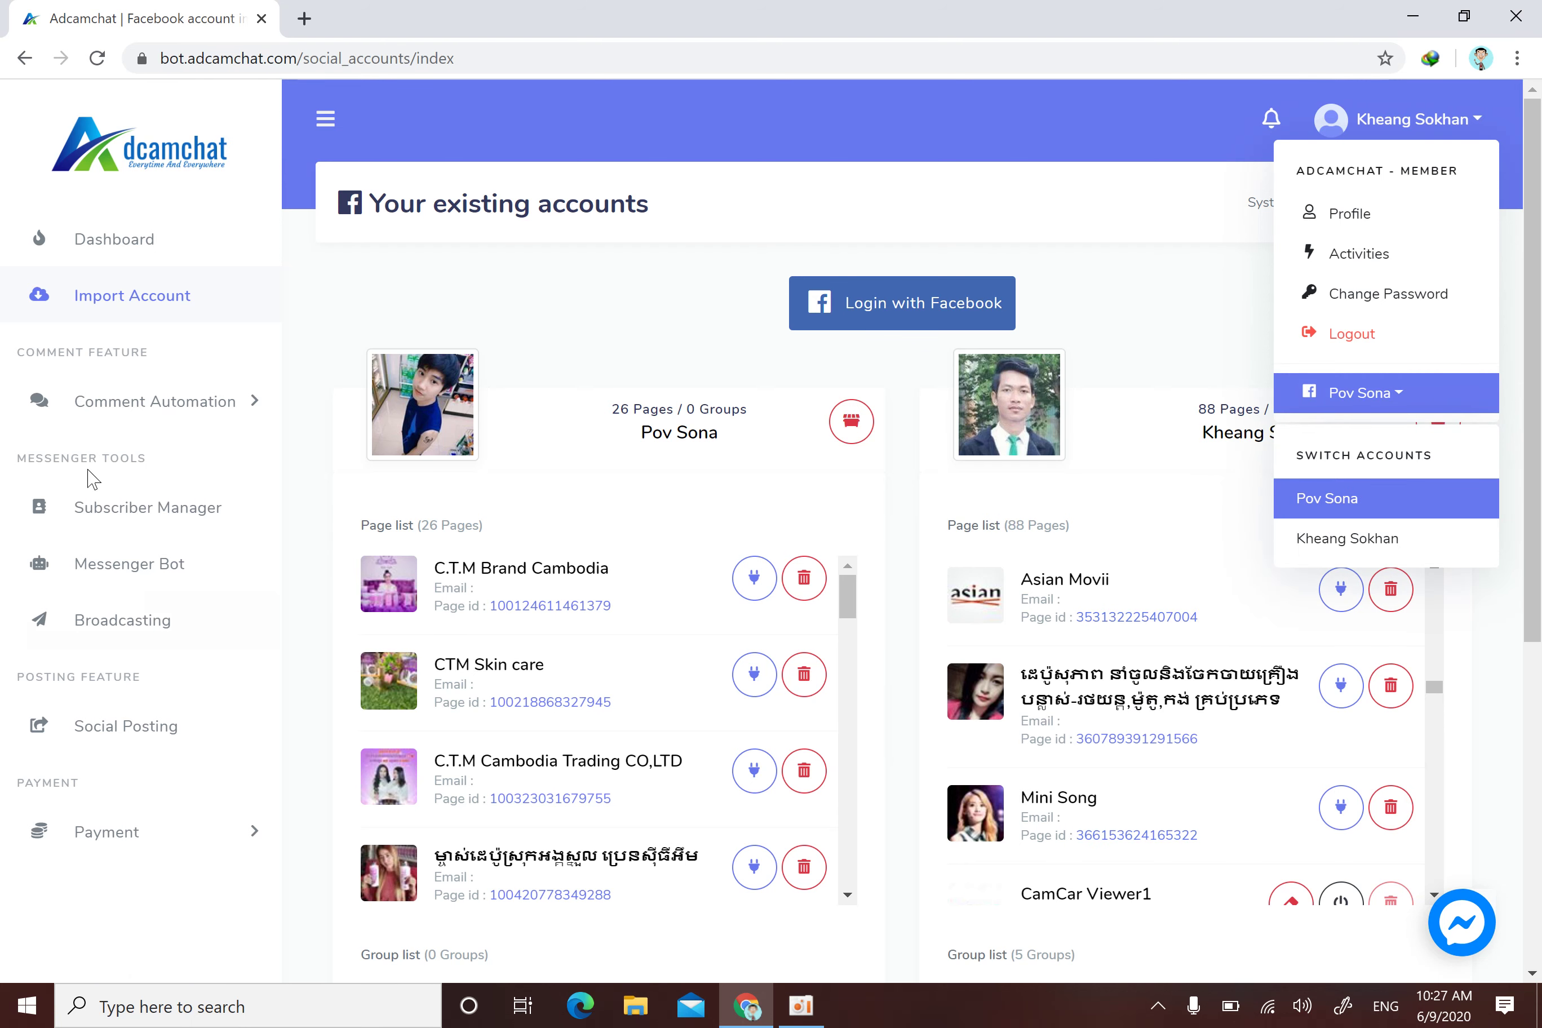
{"action": "left_click", "coordinate": [902, 620]}
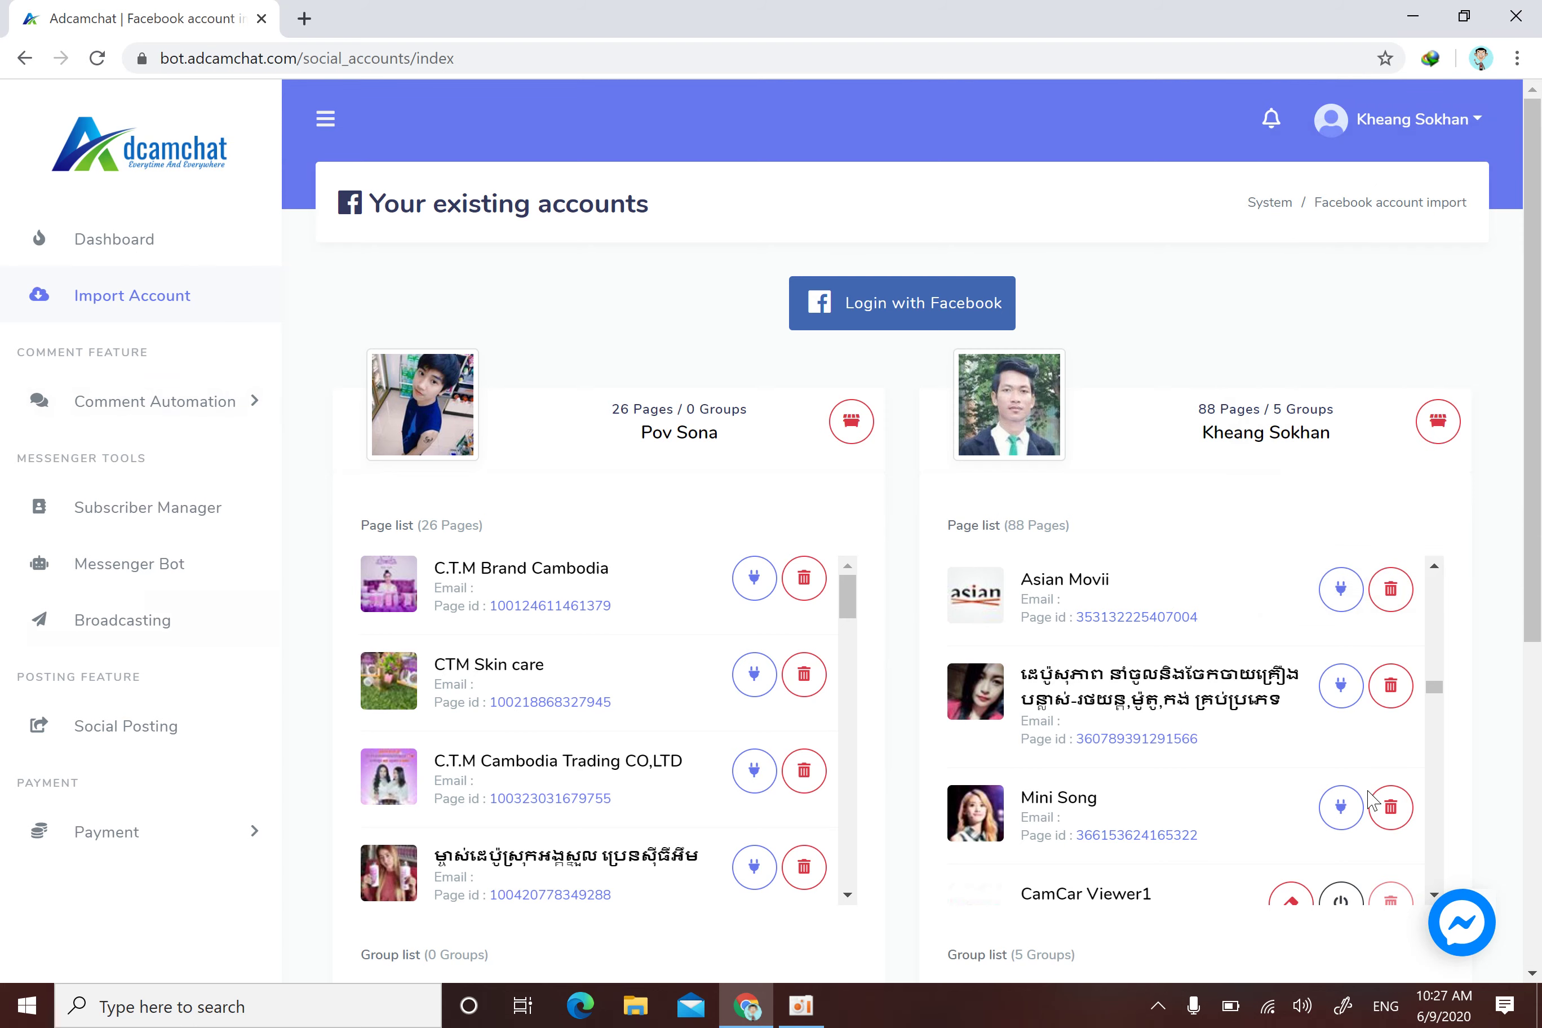
- Review the connected pages and their bot connection controls in the second account's page list
{"action": "scroll", "coordinate": [1371, 799], "scroll_direction": "down", "scroll_amount": 4}
{"action": "scroll", "coordinate": [1012, 637], "scroll_direction": "down", "scroll_amount": 1}
{"action": "scroll", "coordinate": [1077, 612], "scroll_direction": "up", "scroll_amount": 1}
{"action": "scroll", "coordinate": [1077, 612], "scroll_direction": "down", "scroll_amount": 1}
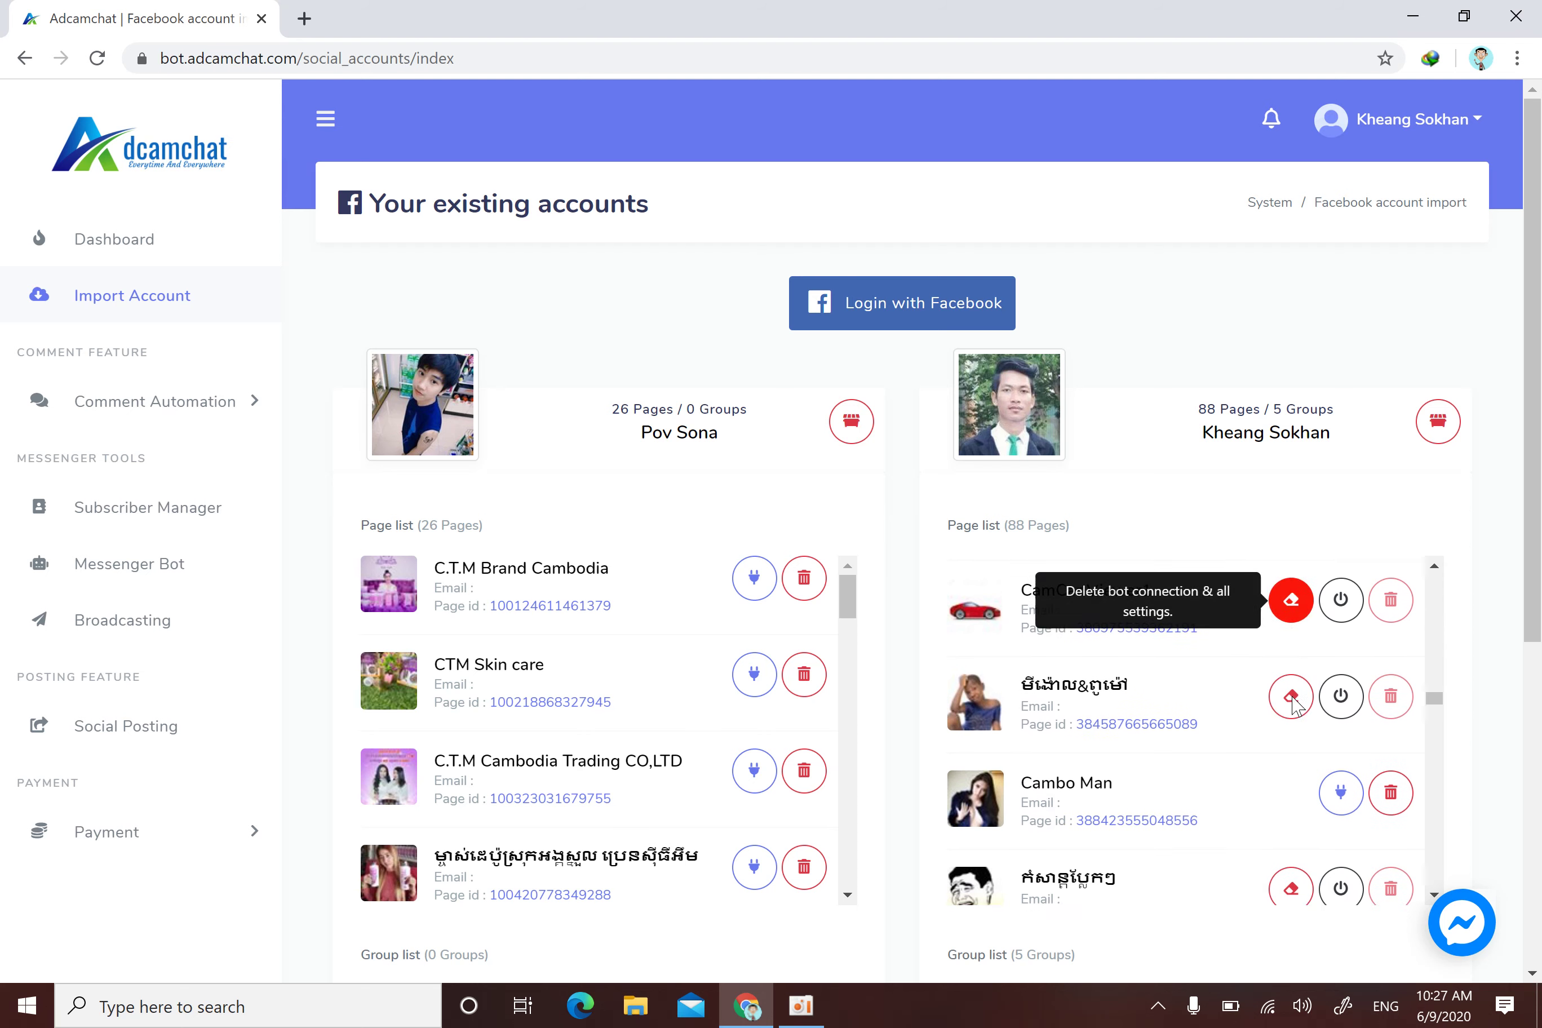
{"action": "scroll", "coordinate": [1029, 649], "scroll_direction": "down", "scroll_amount": 3}
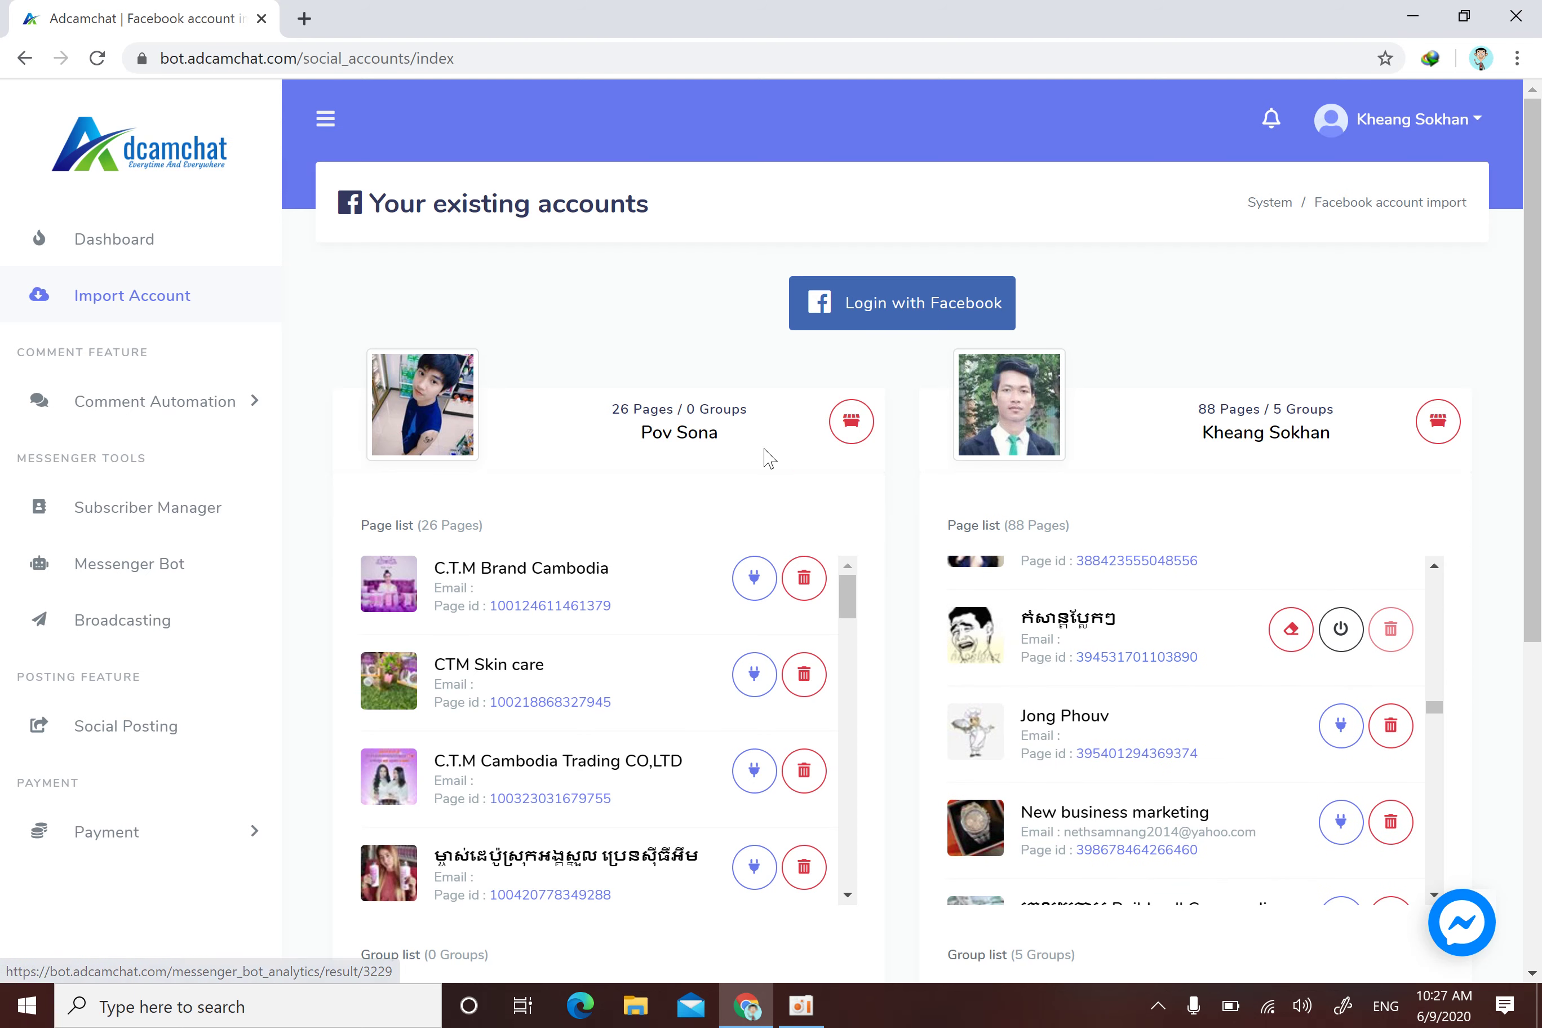
- Look through the pages offered for auto-reply in a new Comment Automation reply template, and close the form without creating it
{"action": "left_click", "coordinate": [203, 428]}
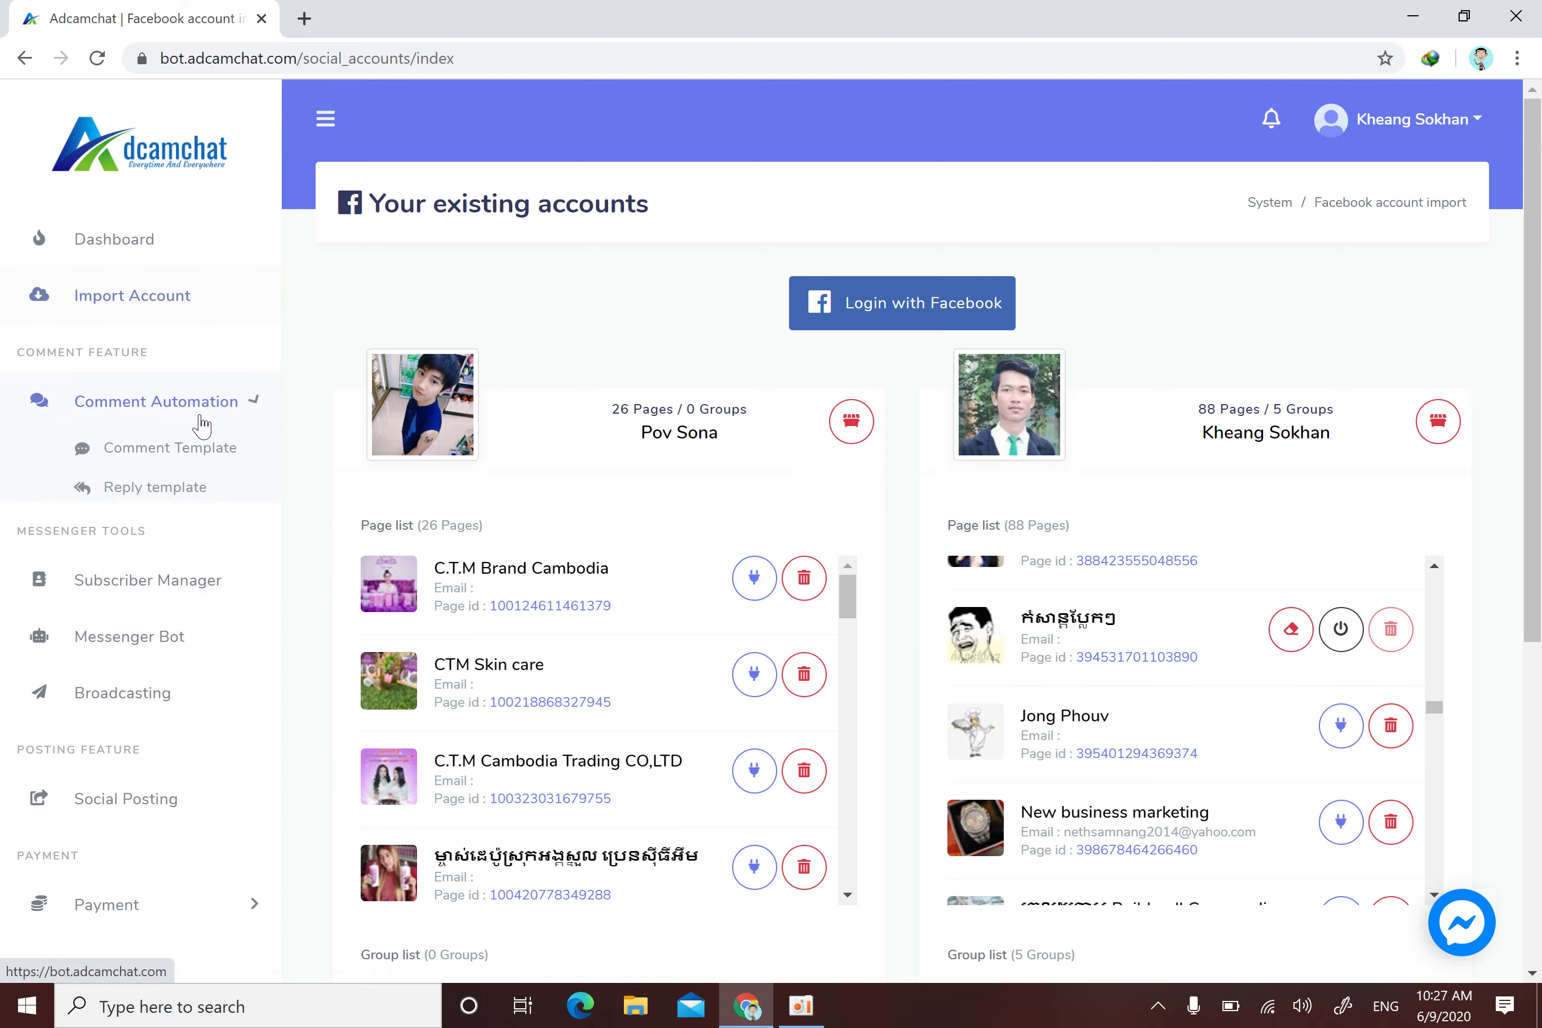
{"action": "left_click", "coordinate": [159, 498]}
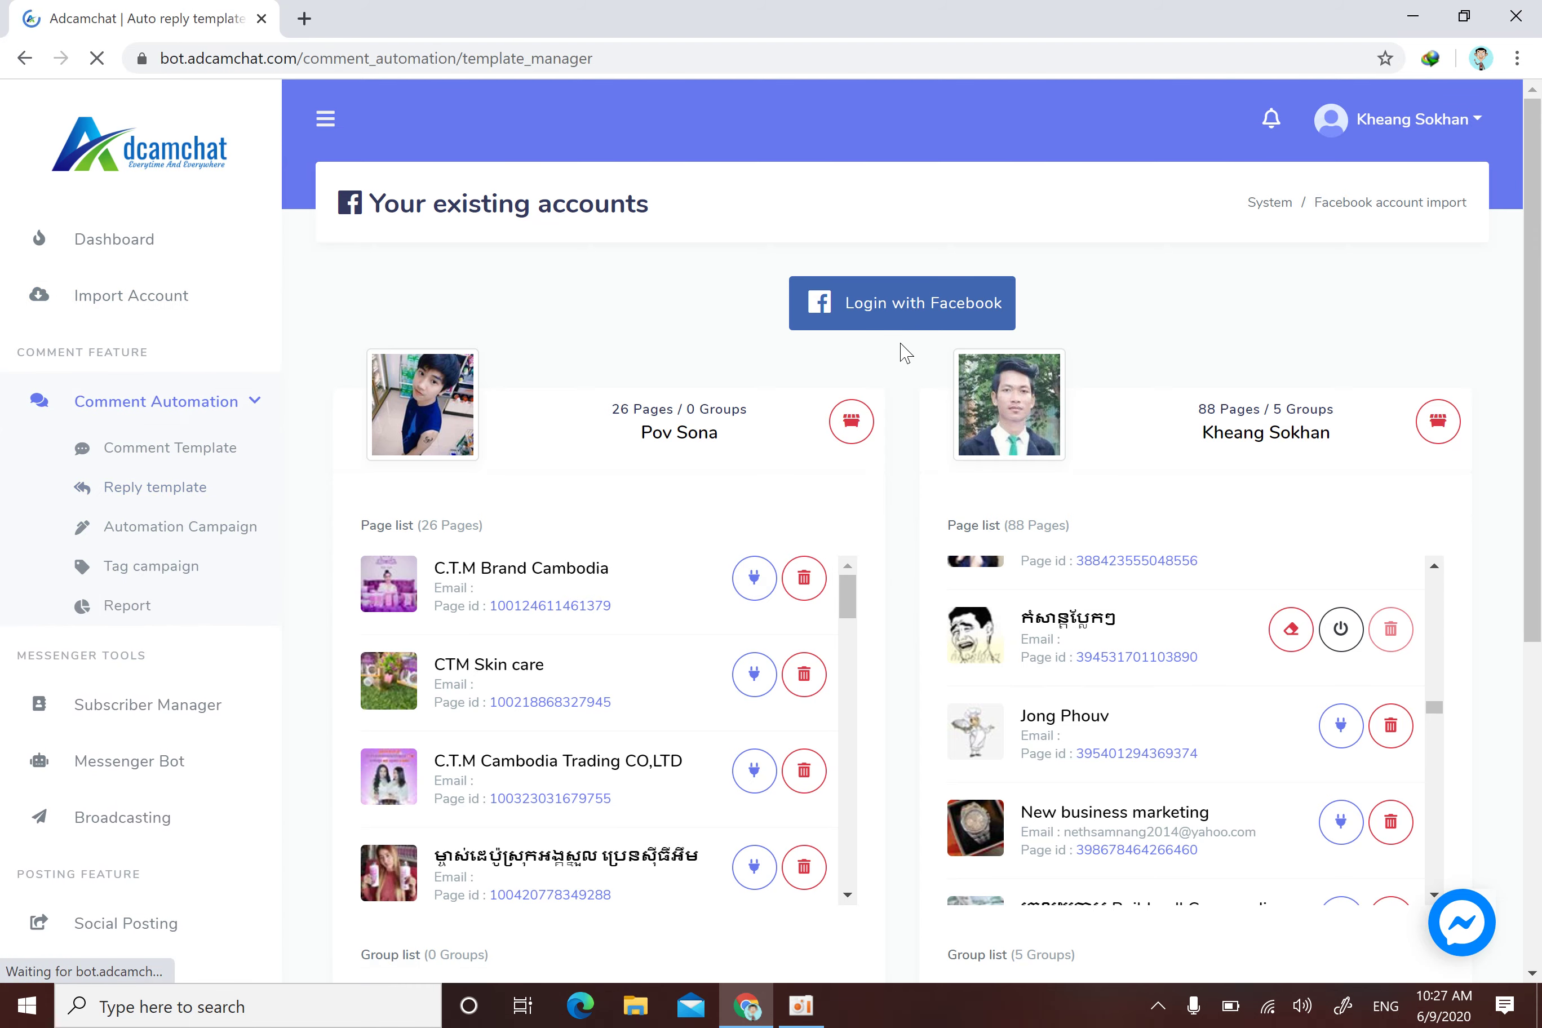
{"action": "left_click", "coordinate": [895, 225]}
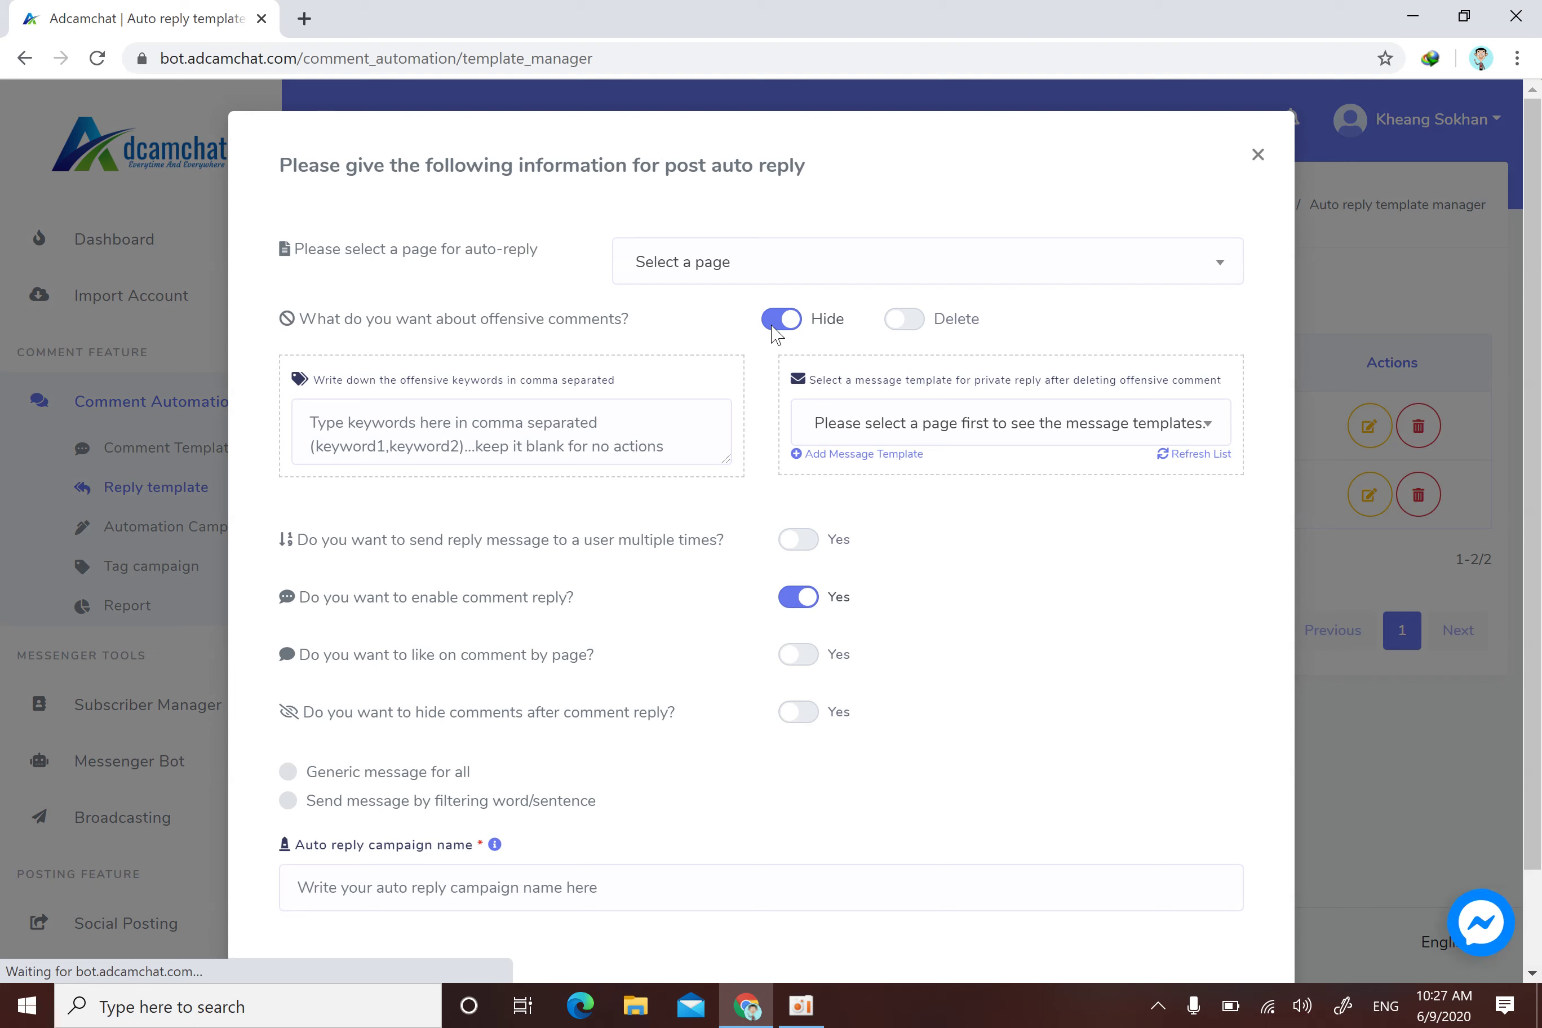
{"action": "left_click", "coordinate": [914, 260]}
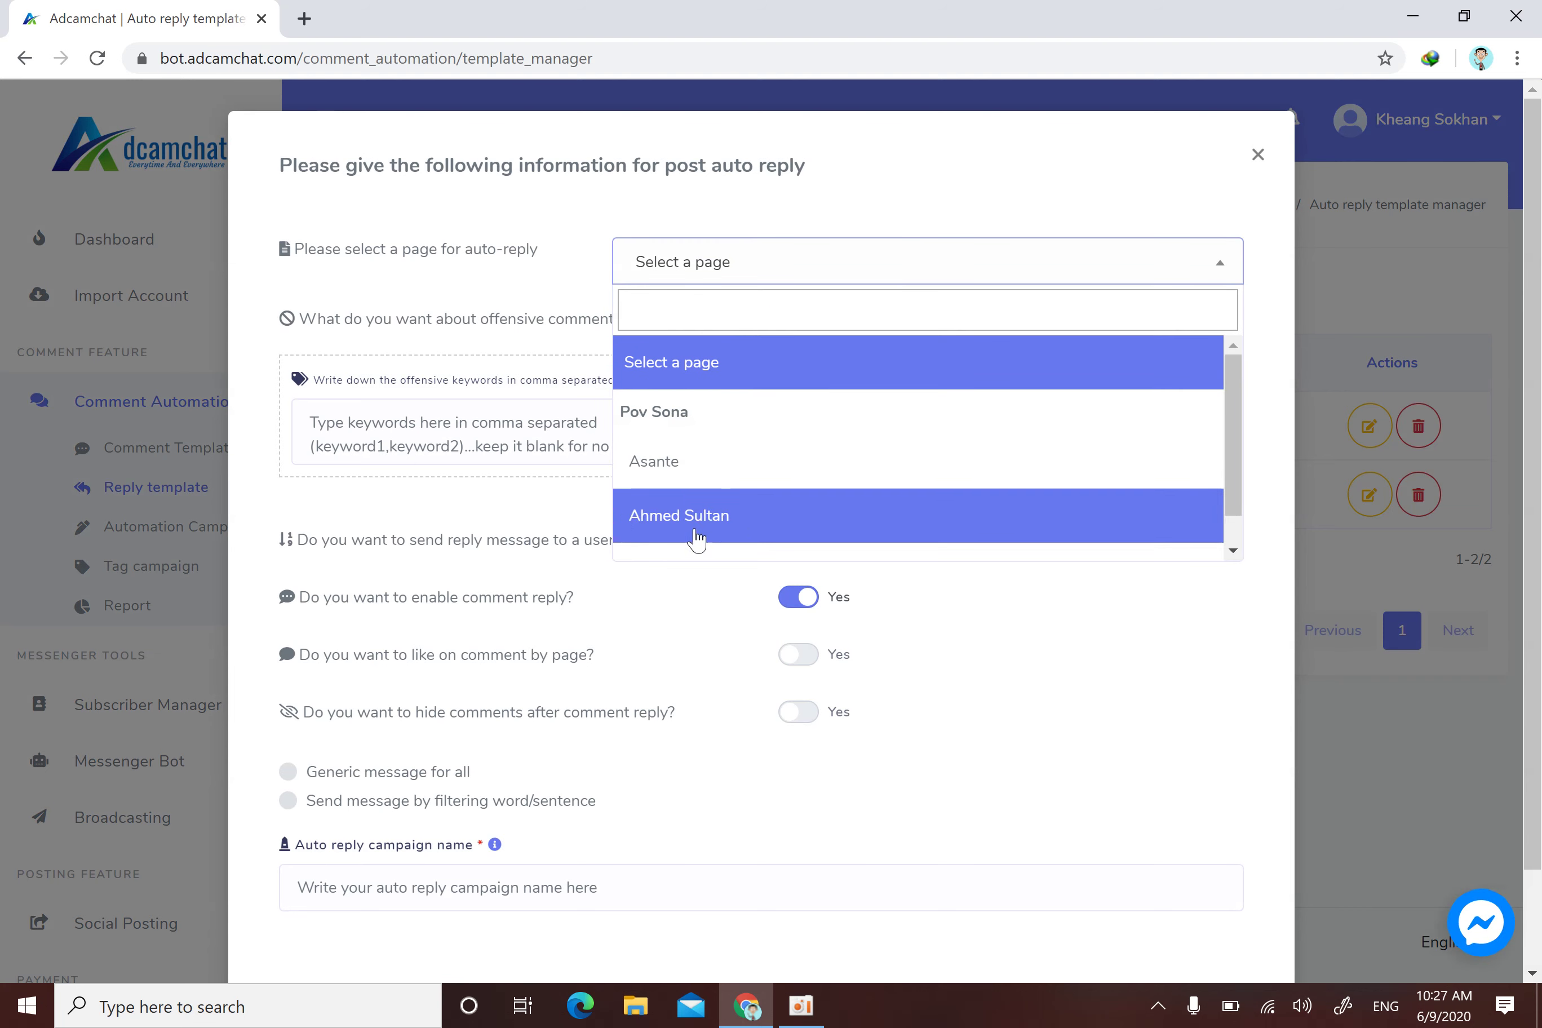
{"action": "scroll", "coordinate": [909, 451], "scroll_direction": "down", "scroll_amount": 1}
{"action": "scroll", "coordinate": [763, 478], "scroll_direction": "up", "scroll_amount": 1}
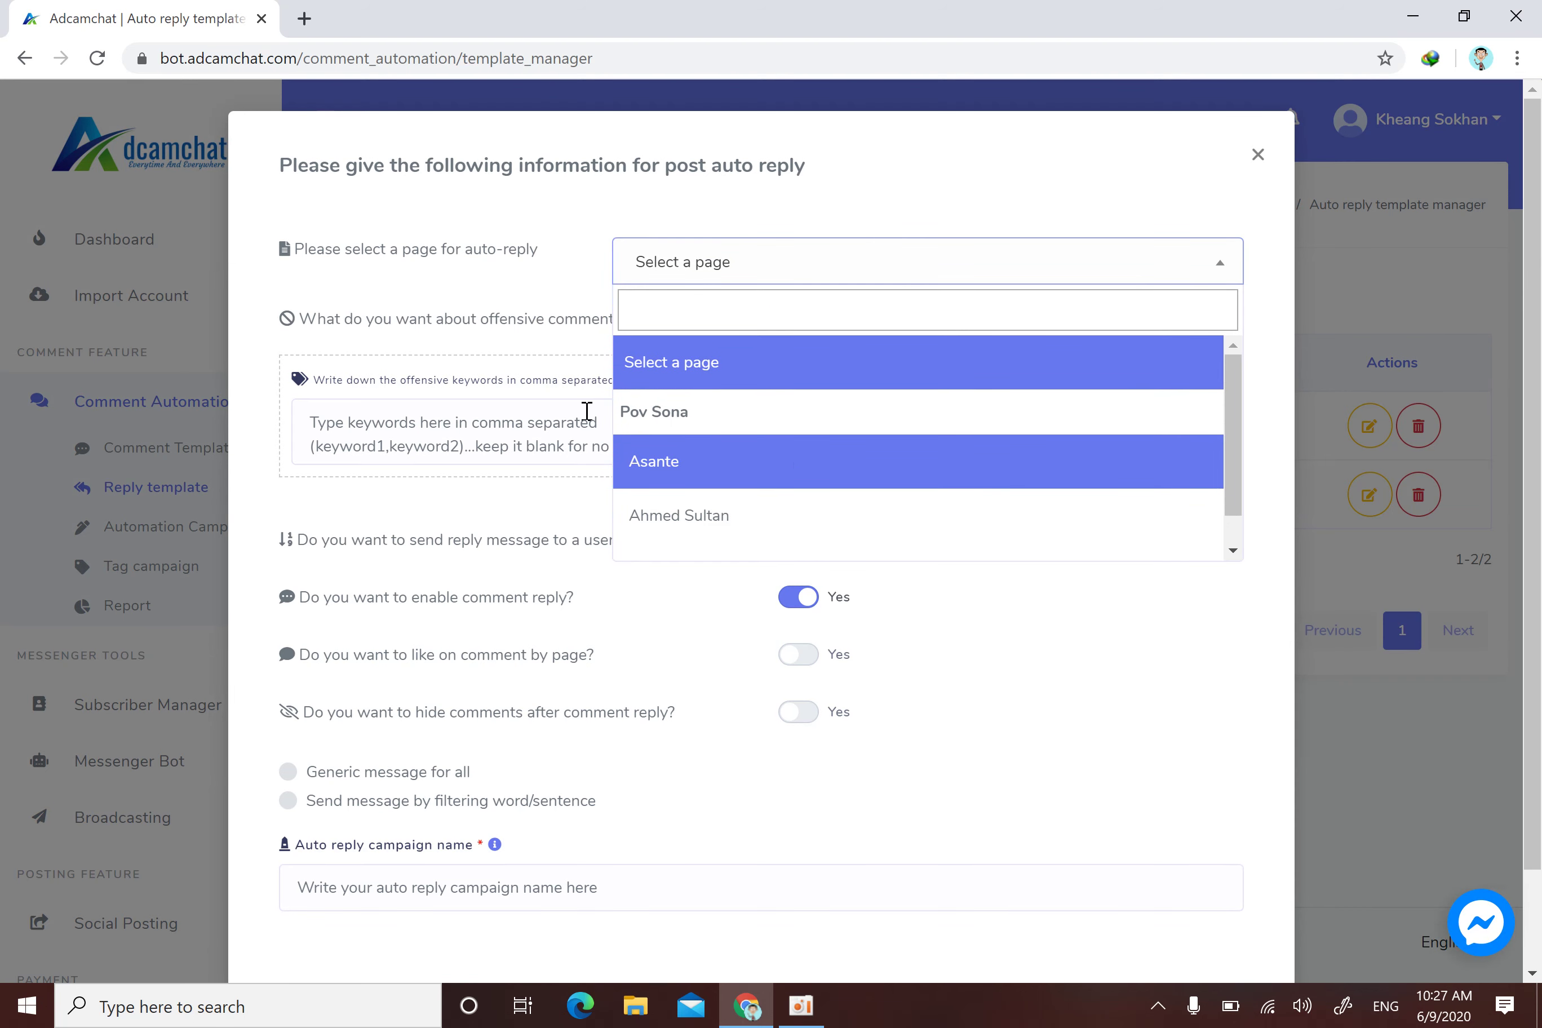
{"action": "left_click", "coordinate": [1376, 292]}
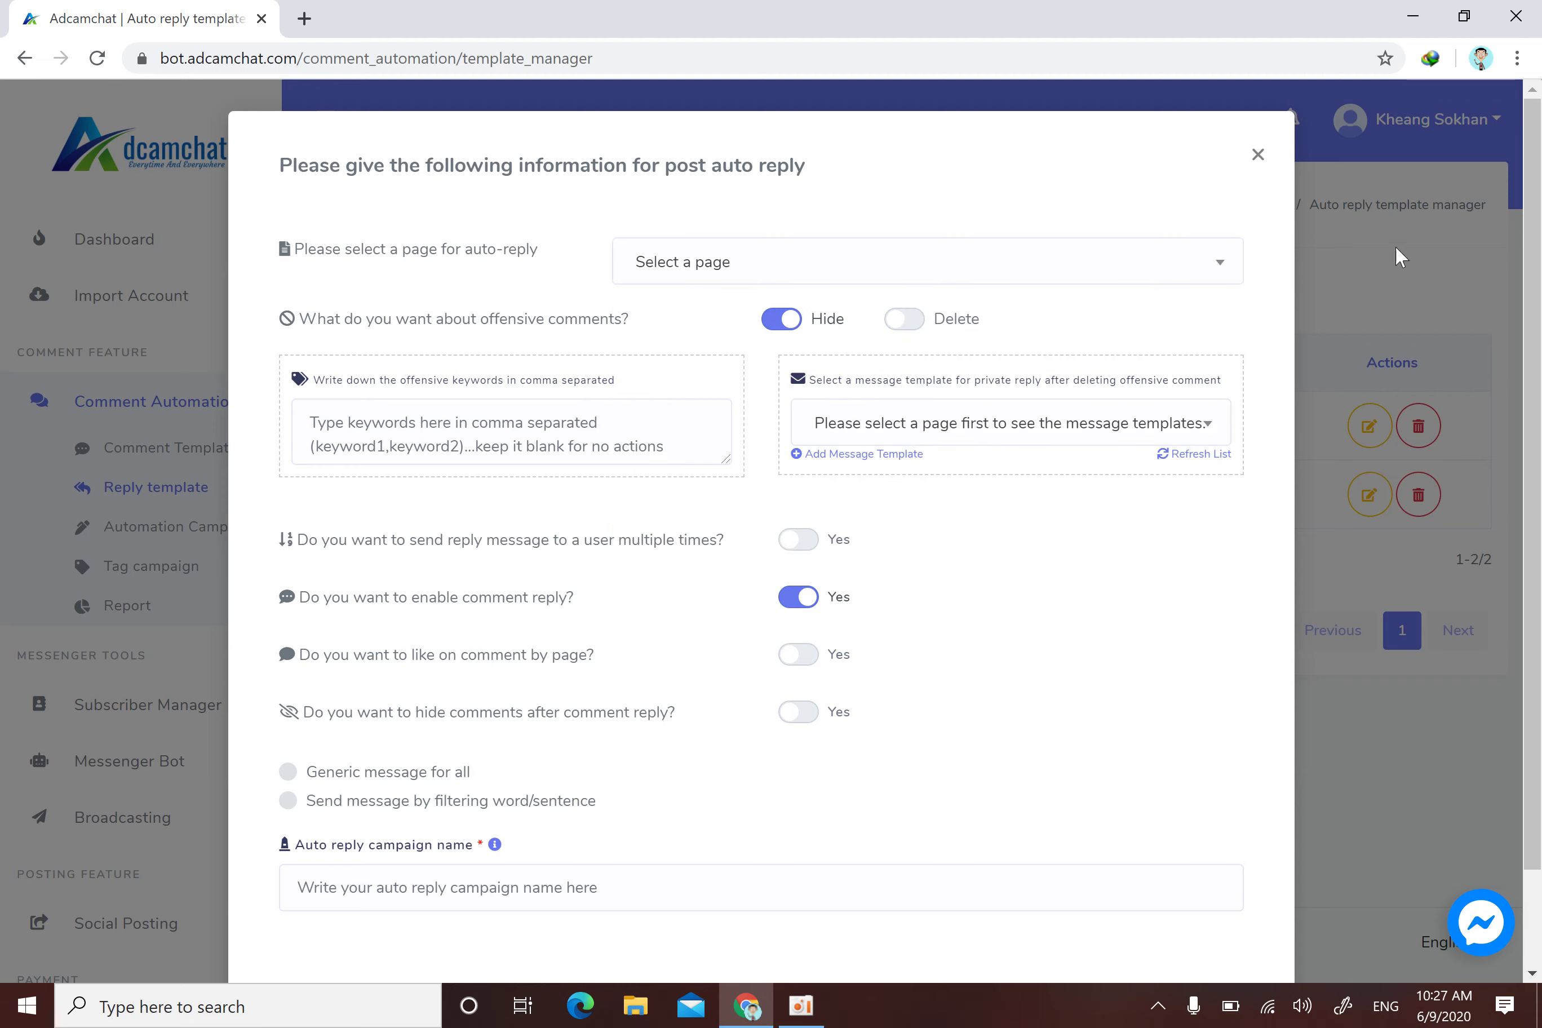
{"action": "left_click", "coordinate": [1259, 157]}
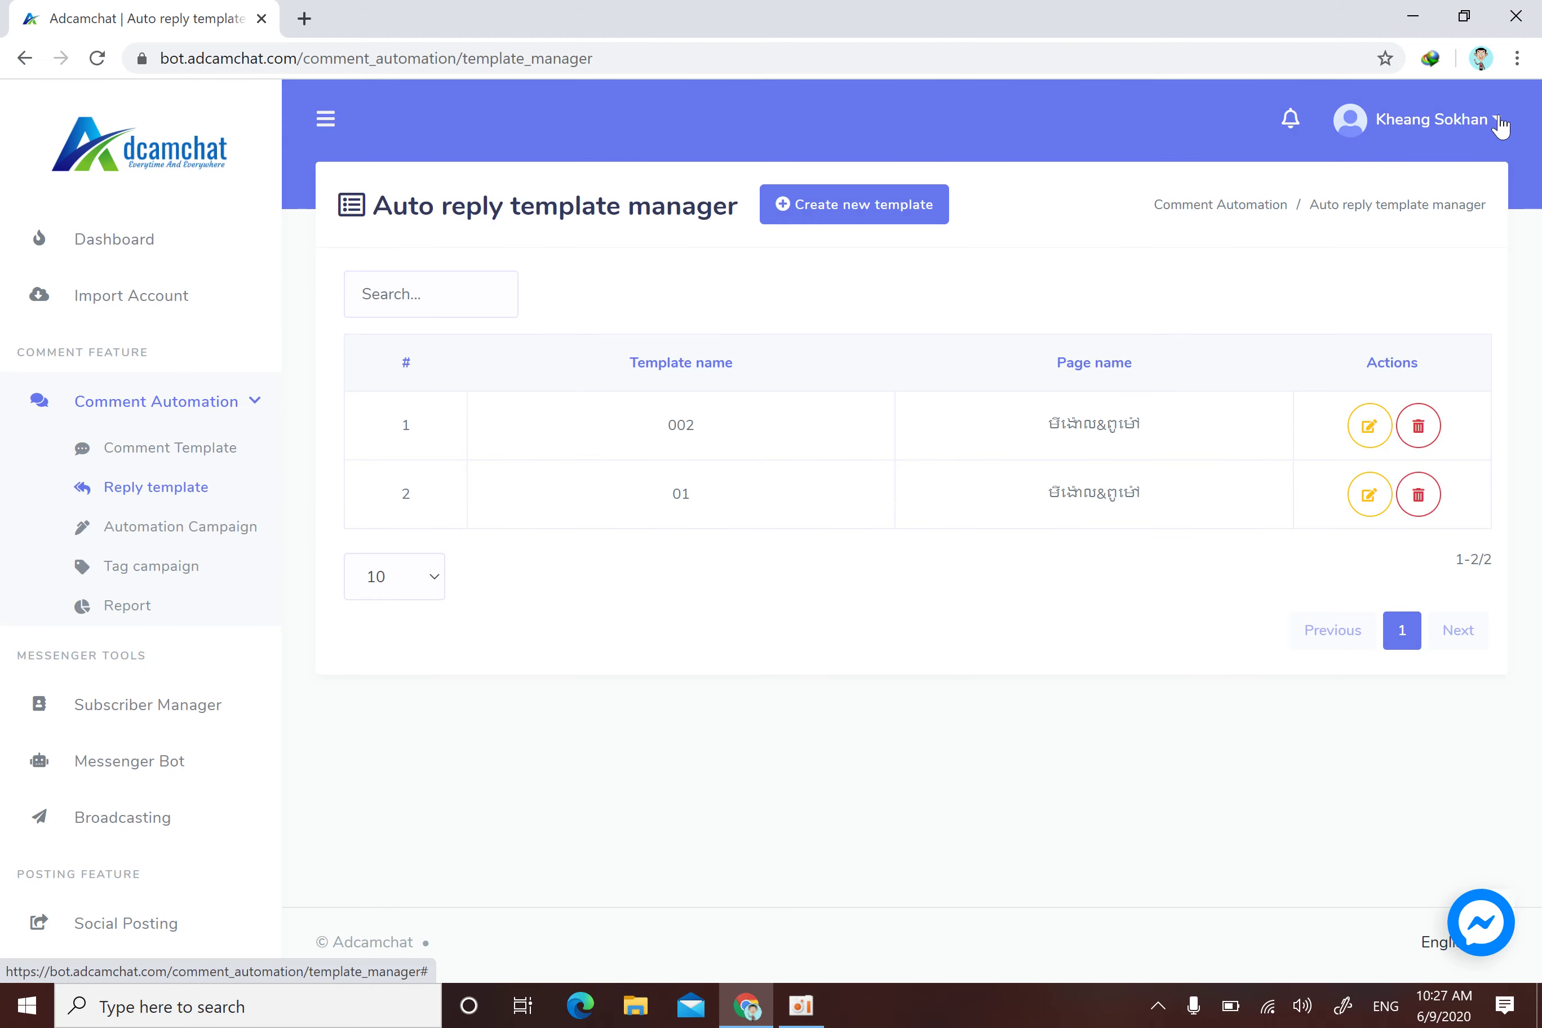
- Switch the active Facebook account to the second listed account and verify the selection in the account switcher
{"action": "left_click", "coordinate": [1494, 120]}
{"action": "left_click", "coordinate": [1367, 394]}
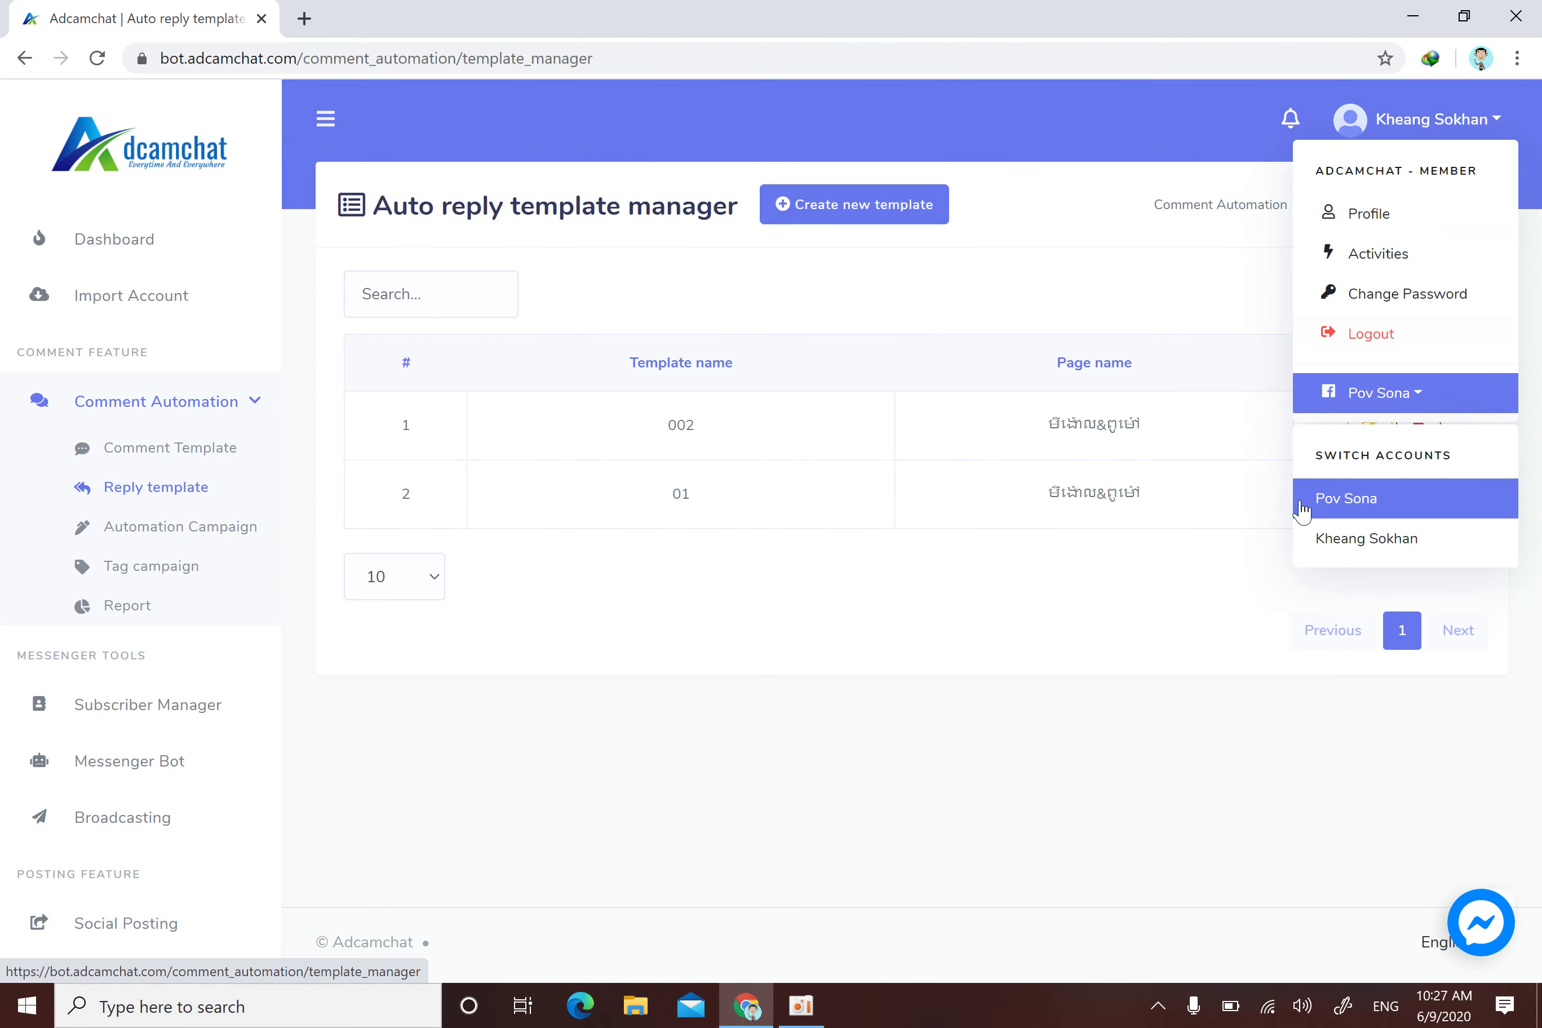
{"action": "left_click", "coordinate": [1358, 540]}
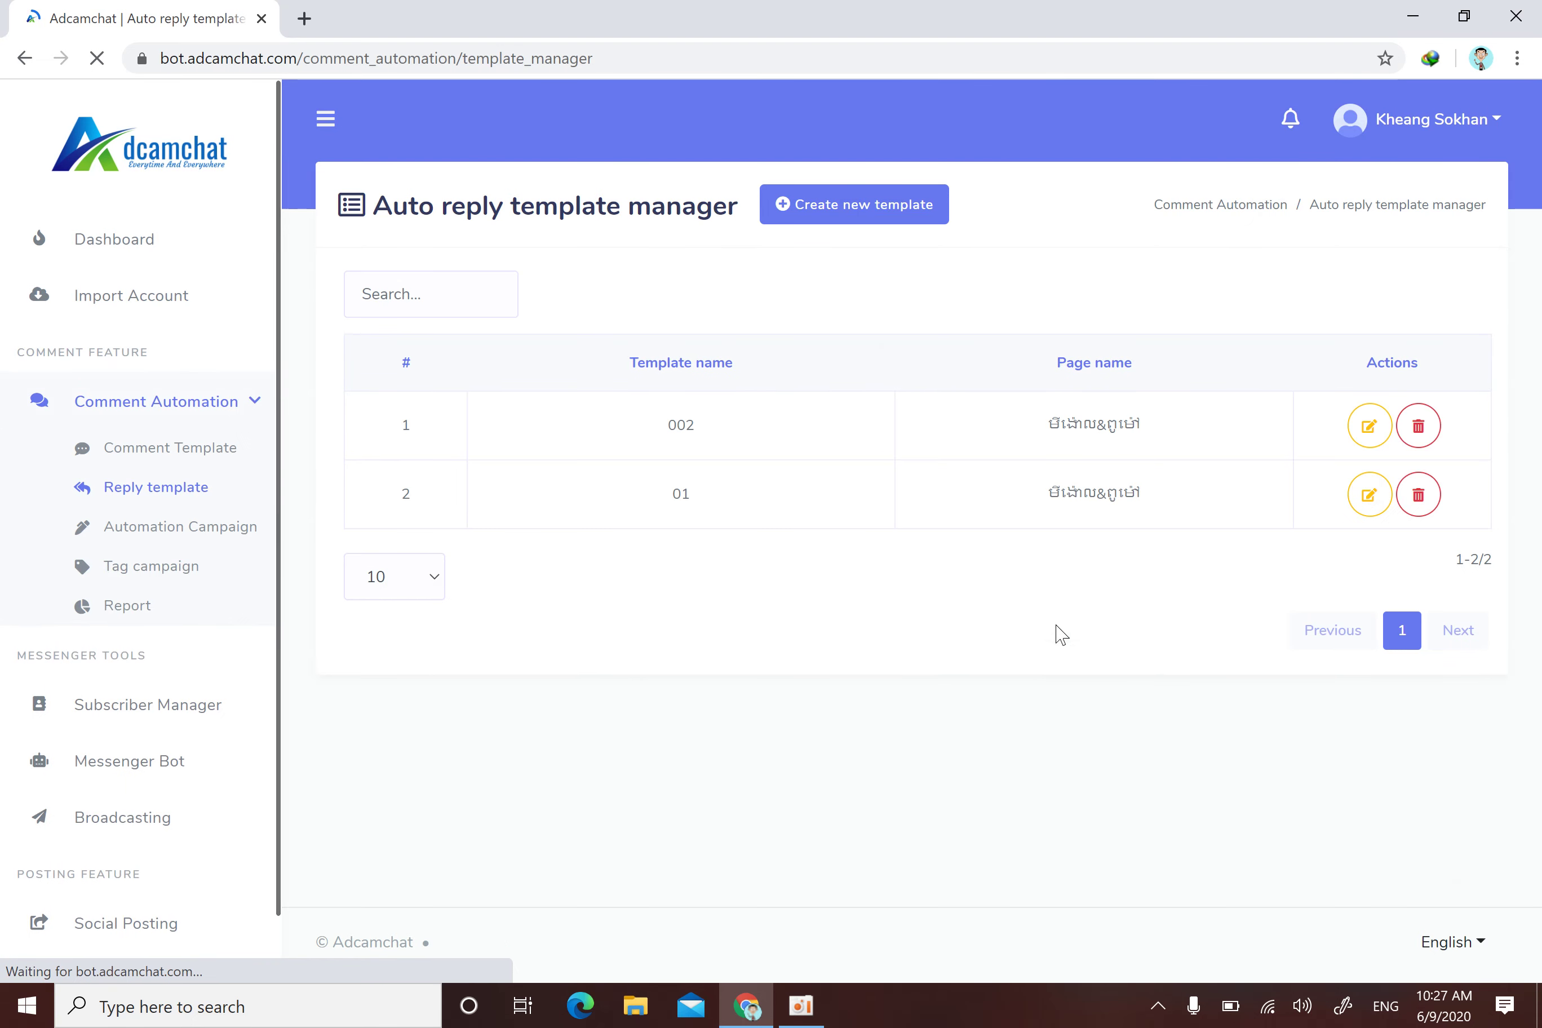
{"action": "left_click", "coordinate": [1486, 120]}
{"action": "left_click", "coordinate": [1403, 397]}
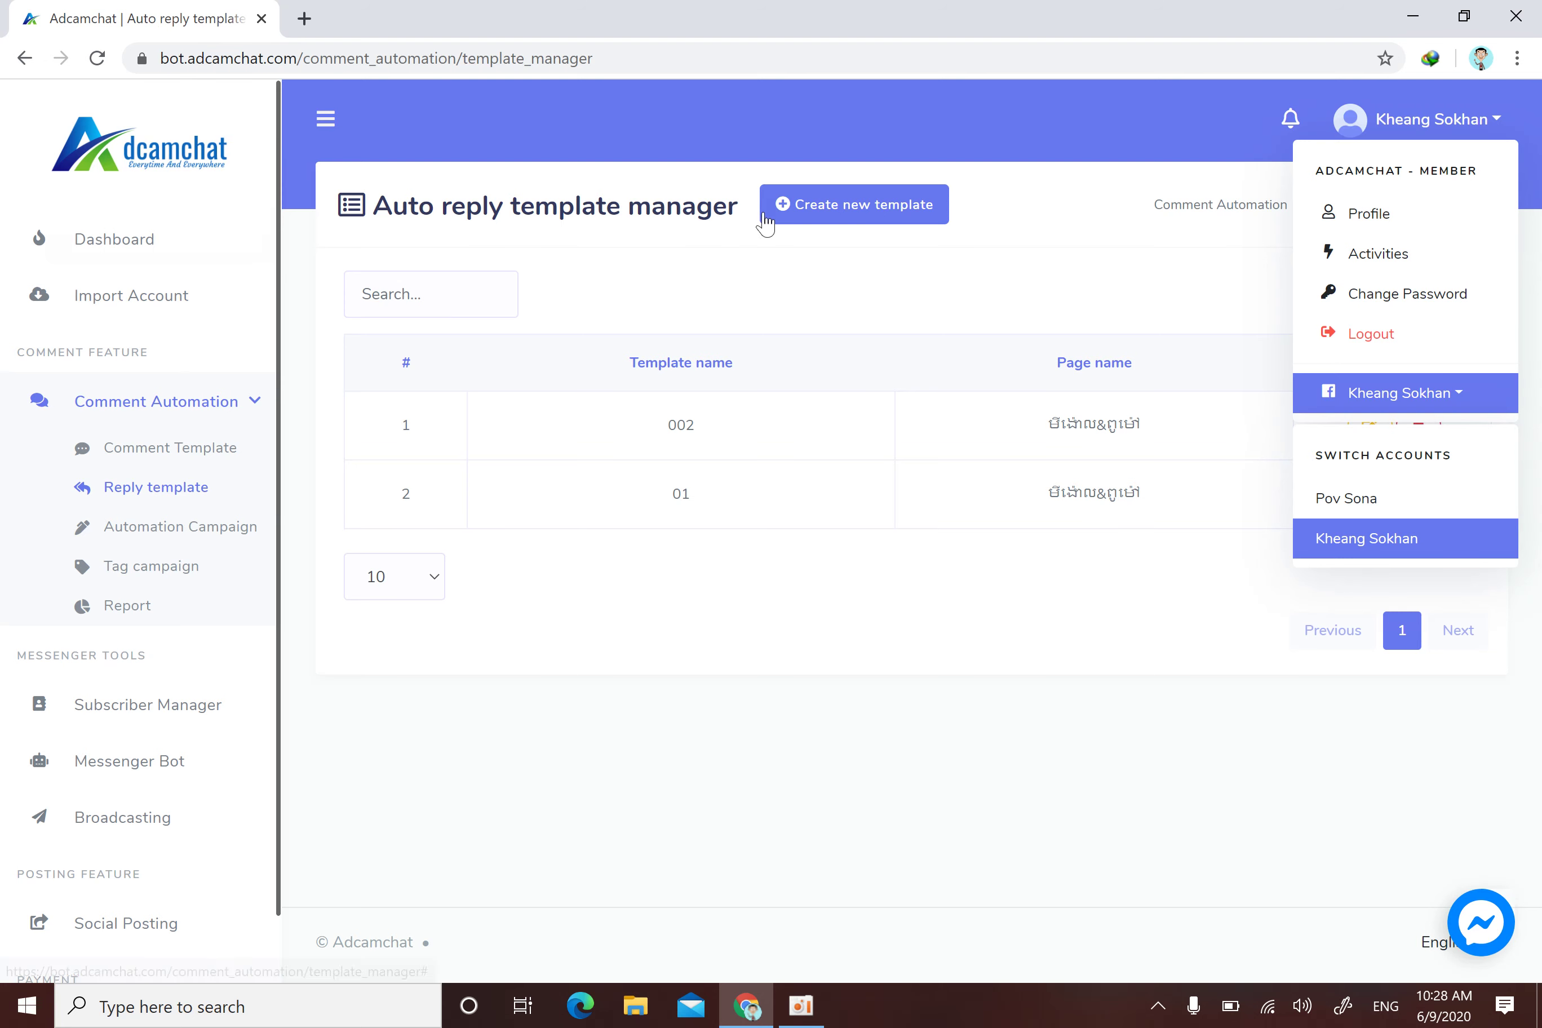
{"action": "left_click", "coordinate": [1493, 123]}
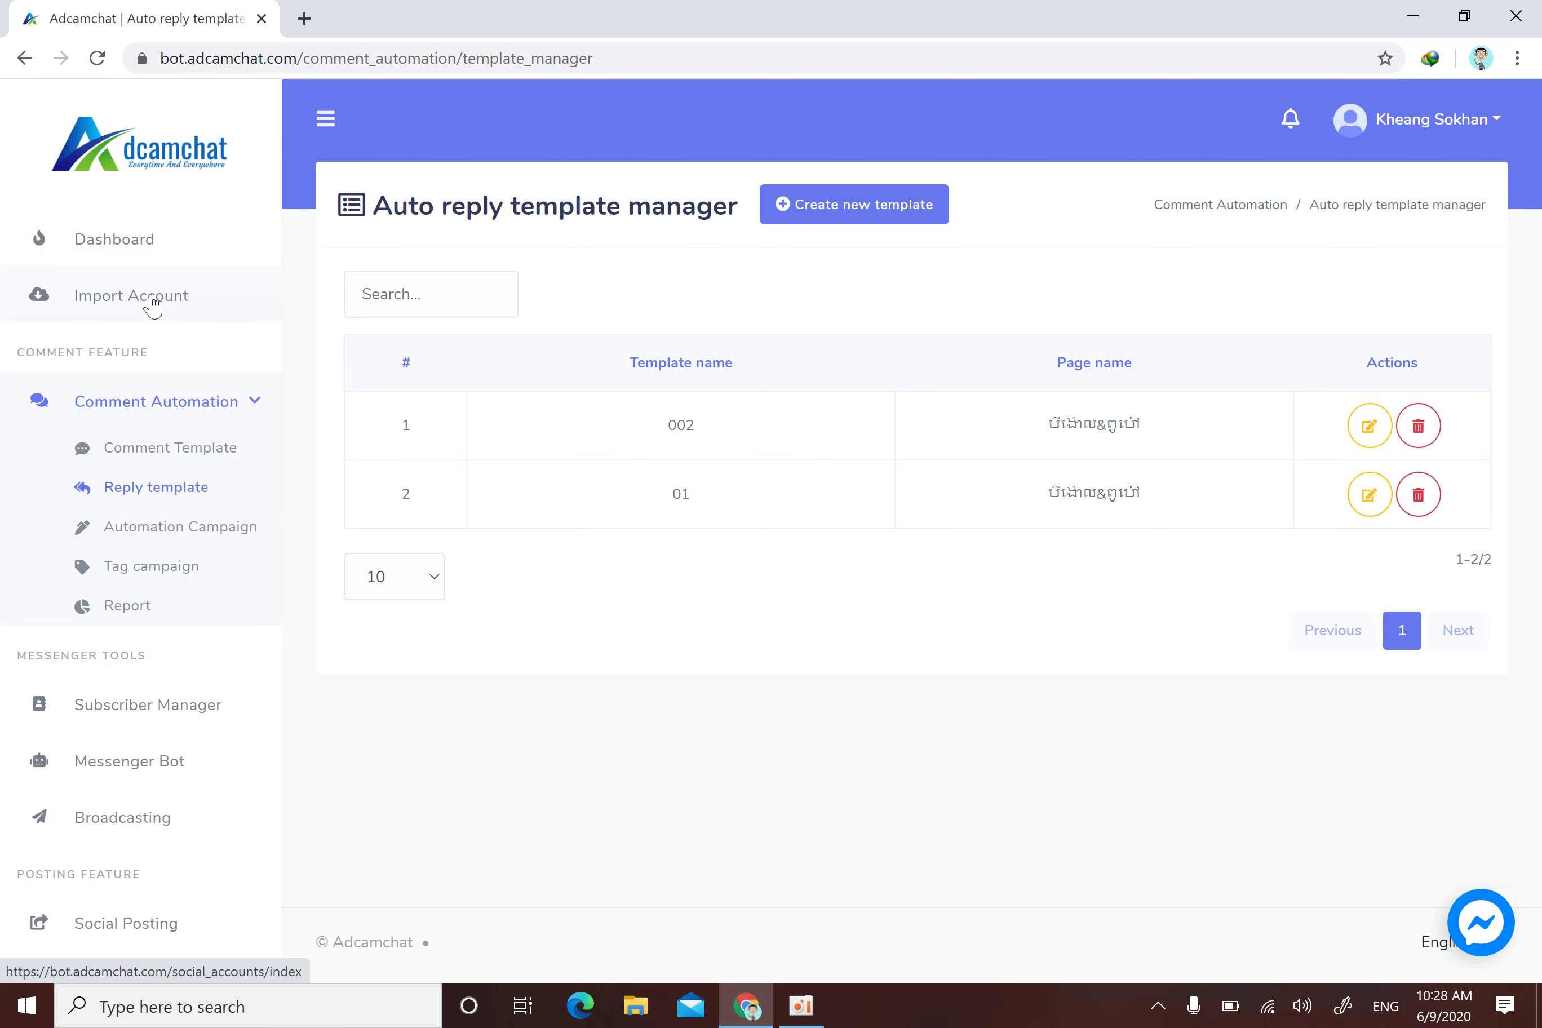
- Reopen the Reply template list under Comment Automation
{"action": "left_click", "coordinate": [190, 405]}
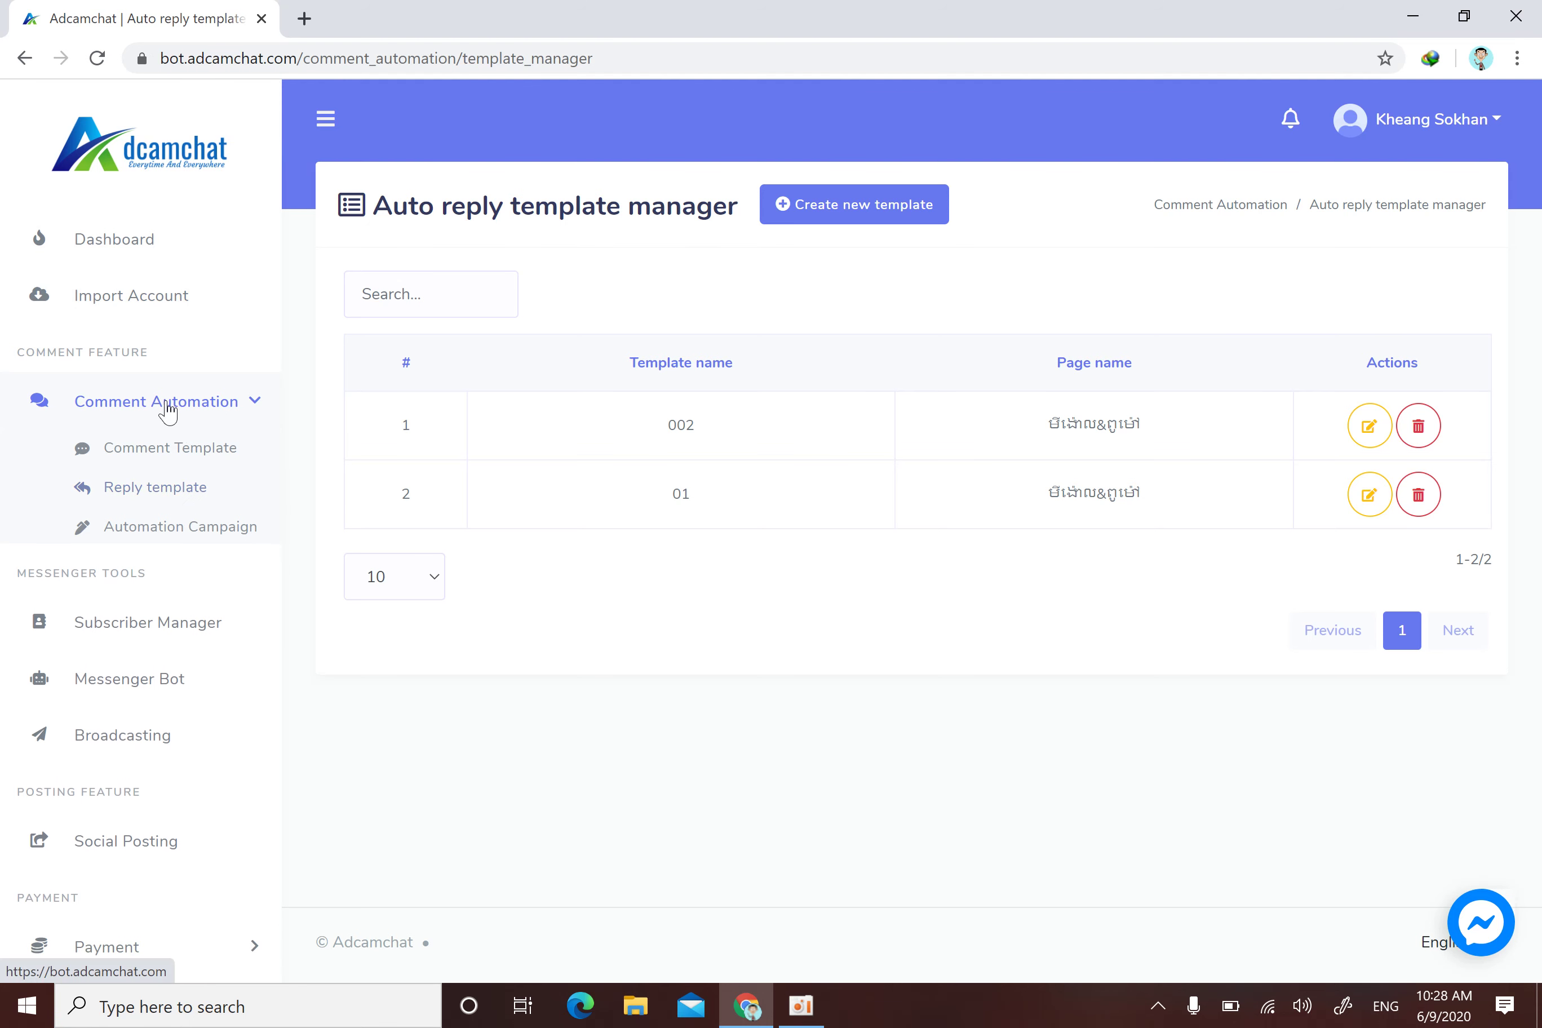
{"action": "left_click", "coordinate": [239, 416]}
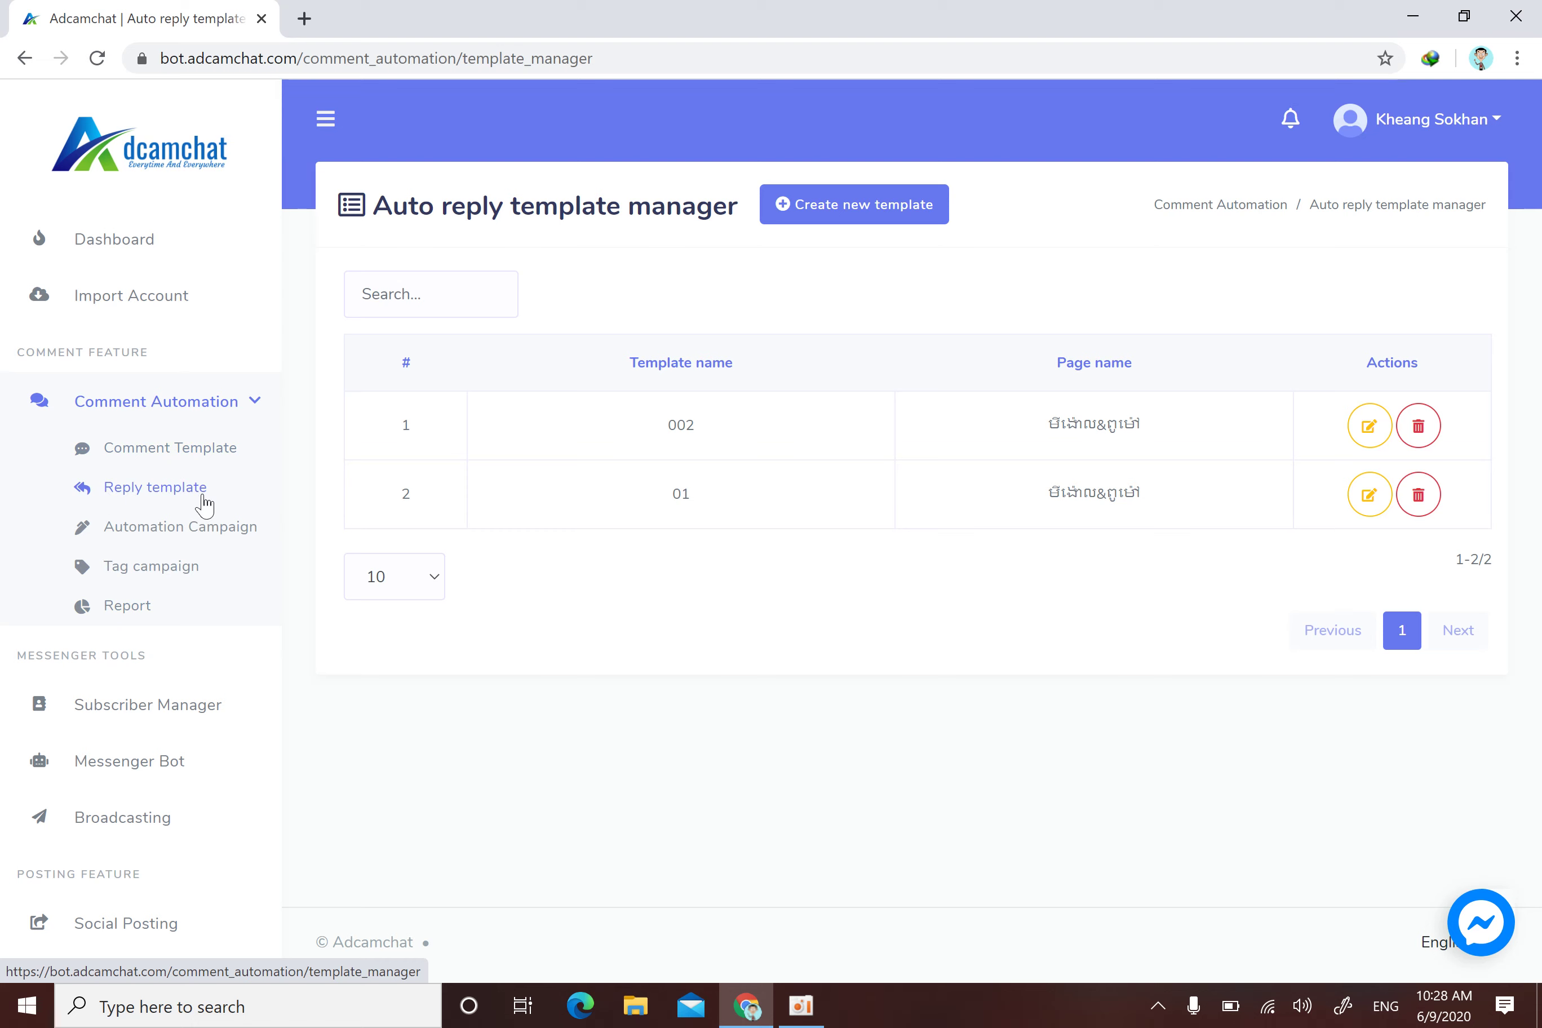
{"action": "left_click", "coordinate": [172, 490]}
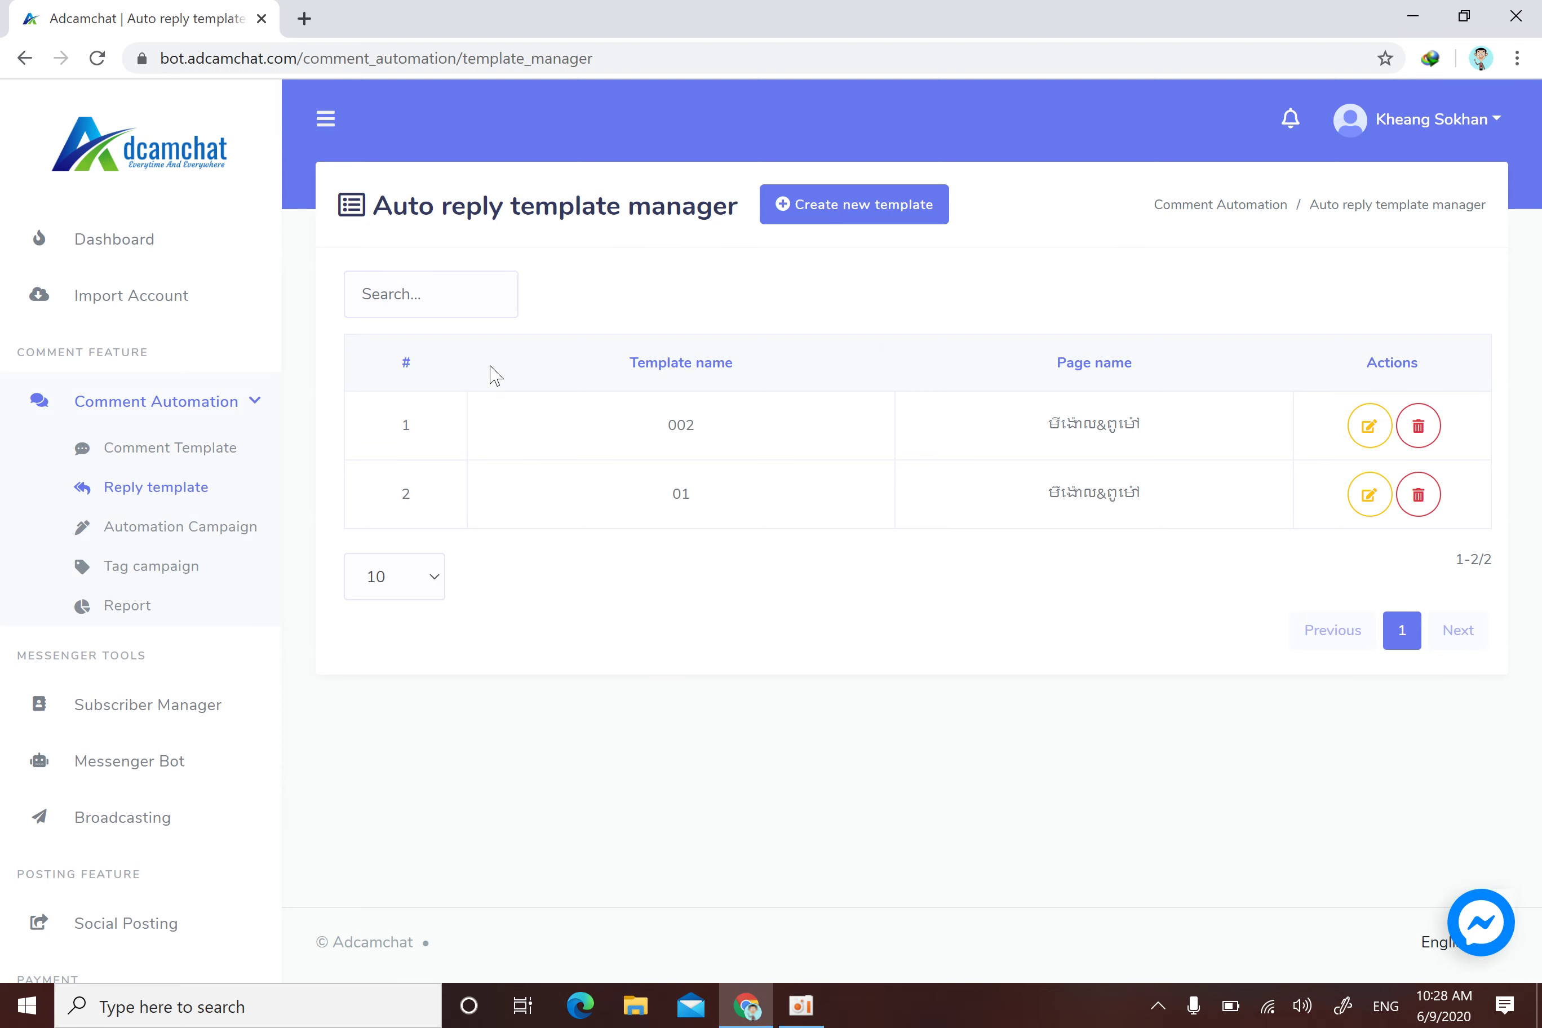
- Highlight the existing rows 002 and 01 in the auto reply template table to point them out
{"action": "left_click_drag", "start_coordinate": [493, 370], "coordinate": [1161, 572]}
{"action": "left_click_drag", "start_coordinate": [1539, 564], "coordinate": [1537, 355]}
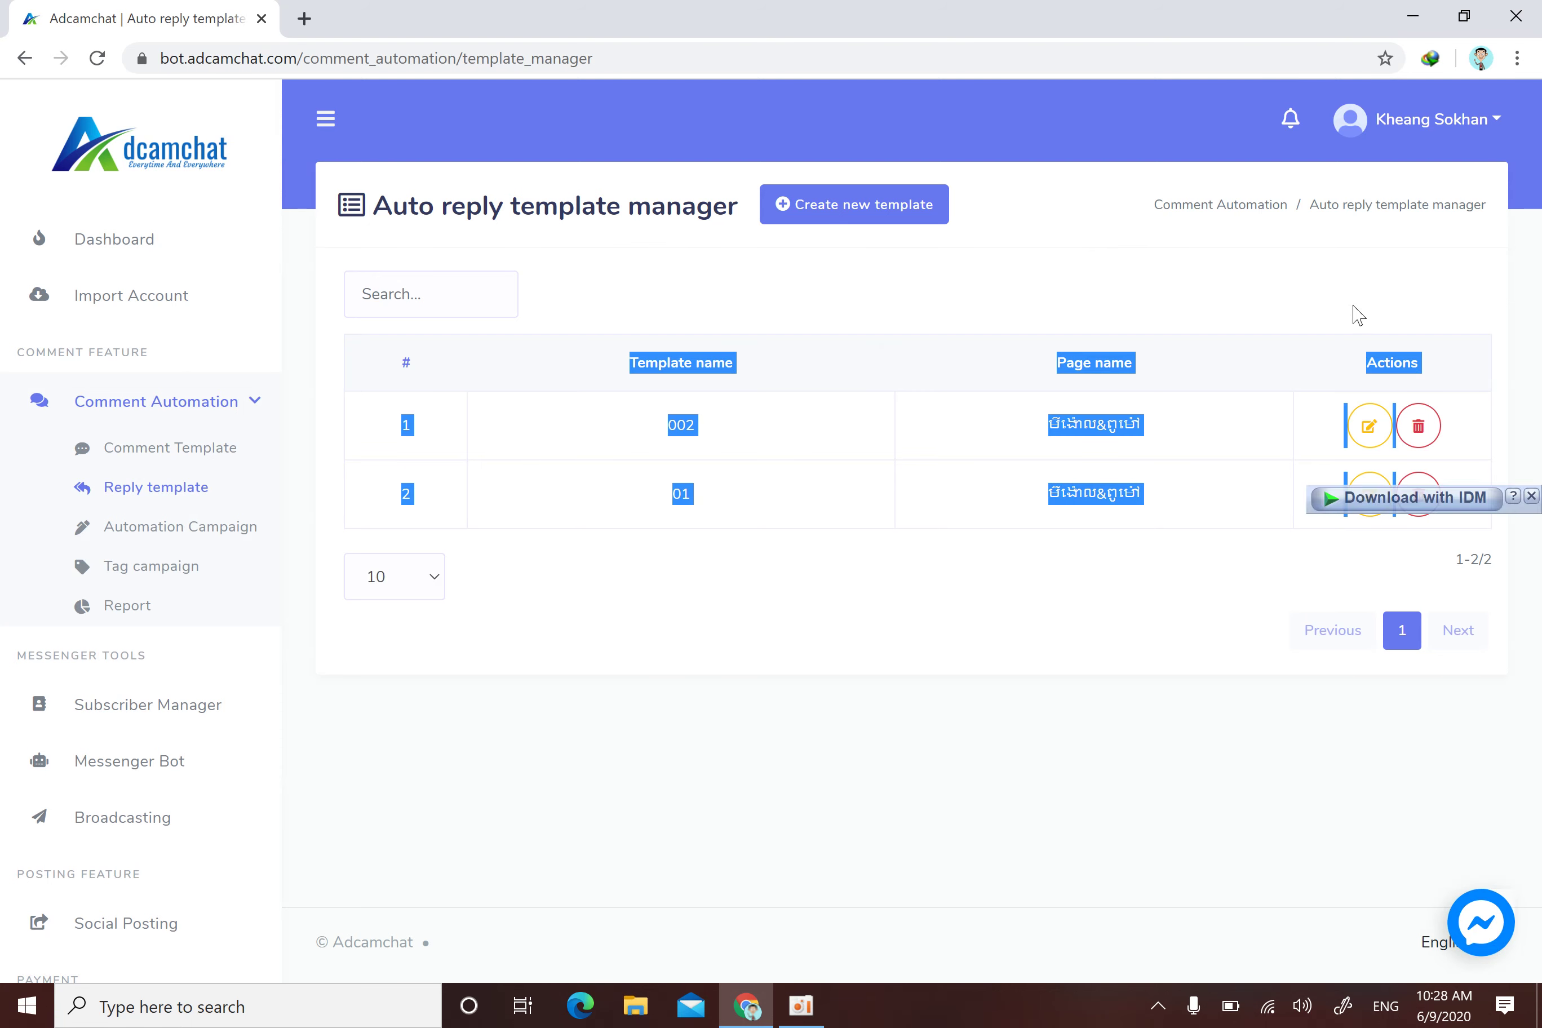
{"action": "left_click", "coordinate": [663, 440]}
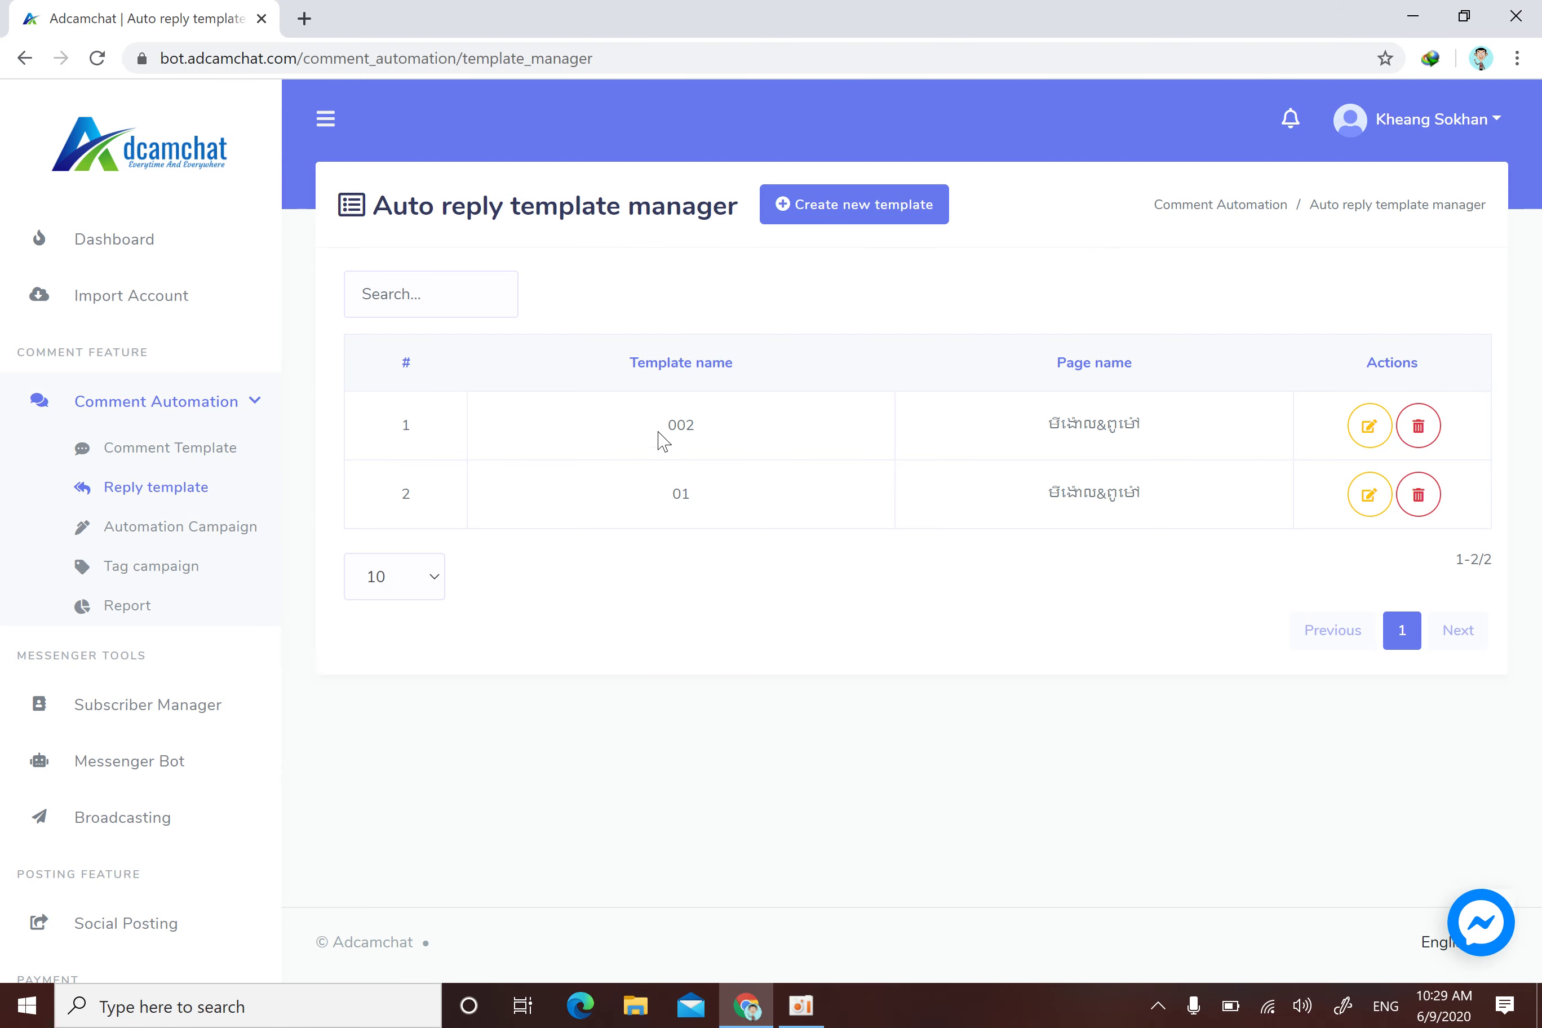
{"action": "left_click_drag", "start_coordinate": [1145, 508], "coordinate": [656, 430]}
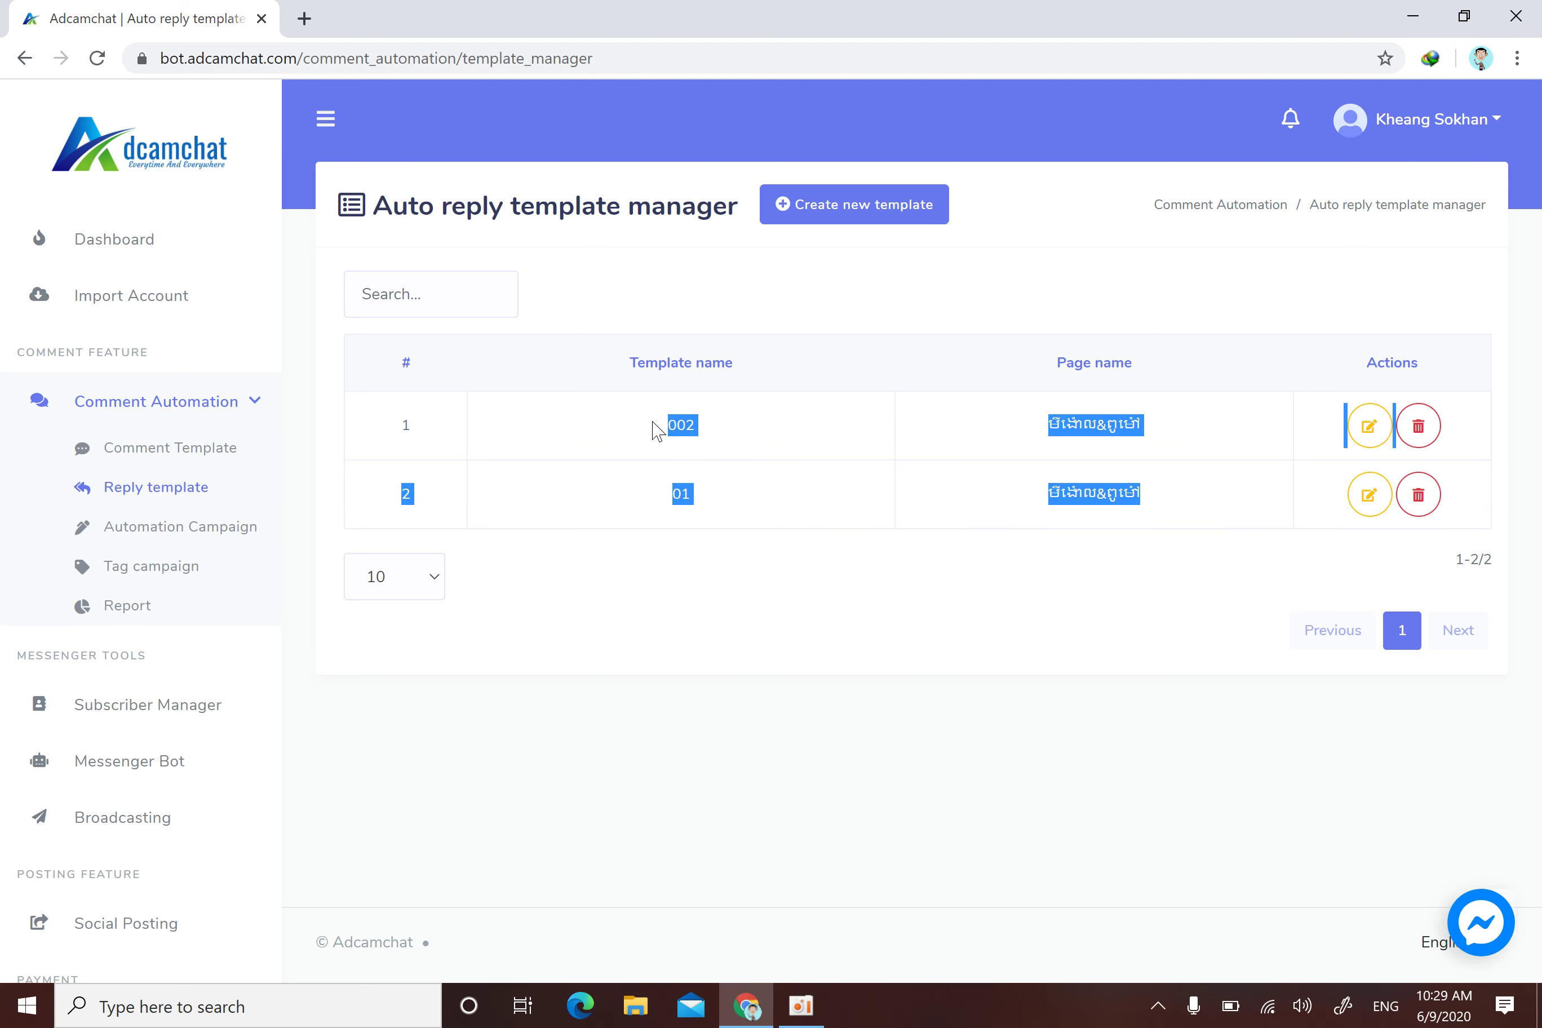
{"action": "left_click_drag", "start_coordinate": [456, 411], "coordinate": [362, 413]}
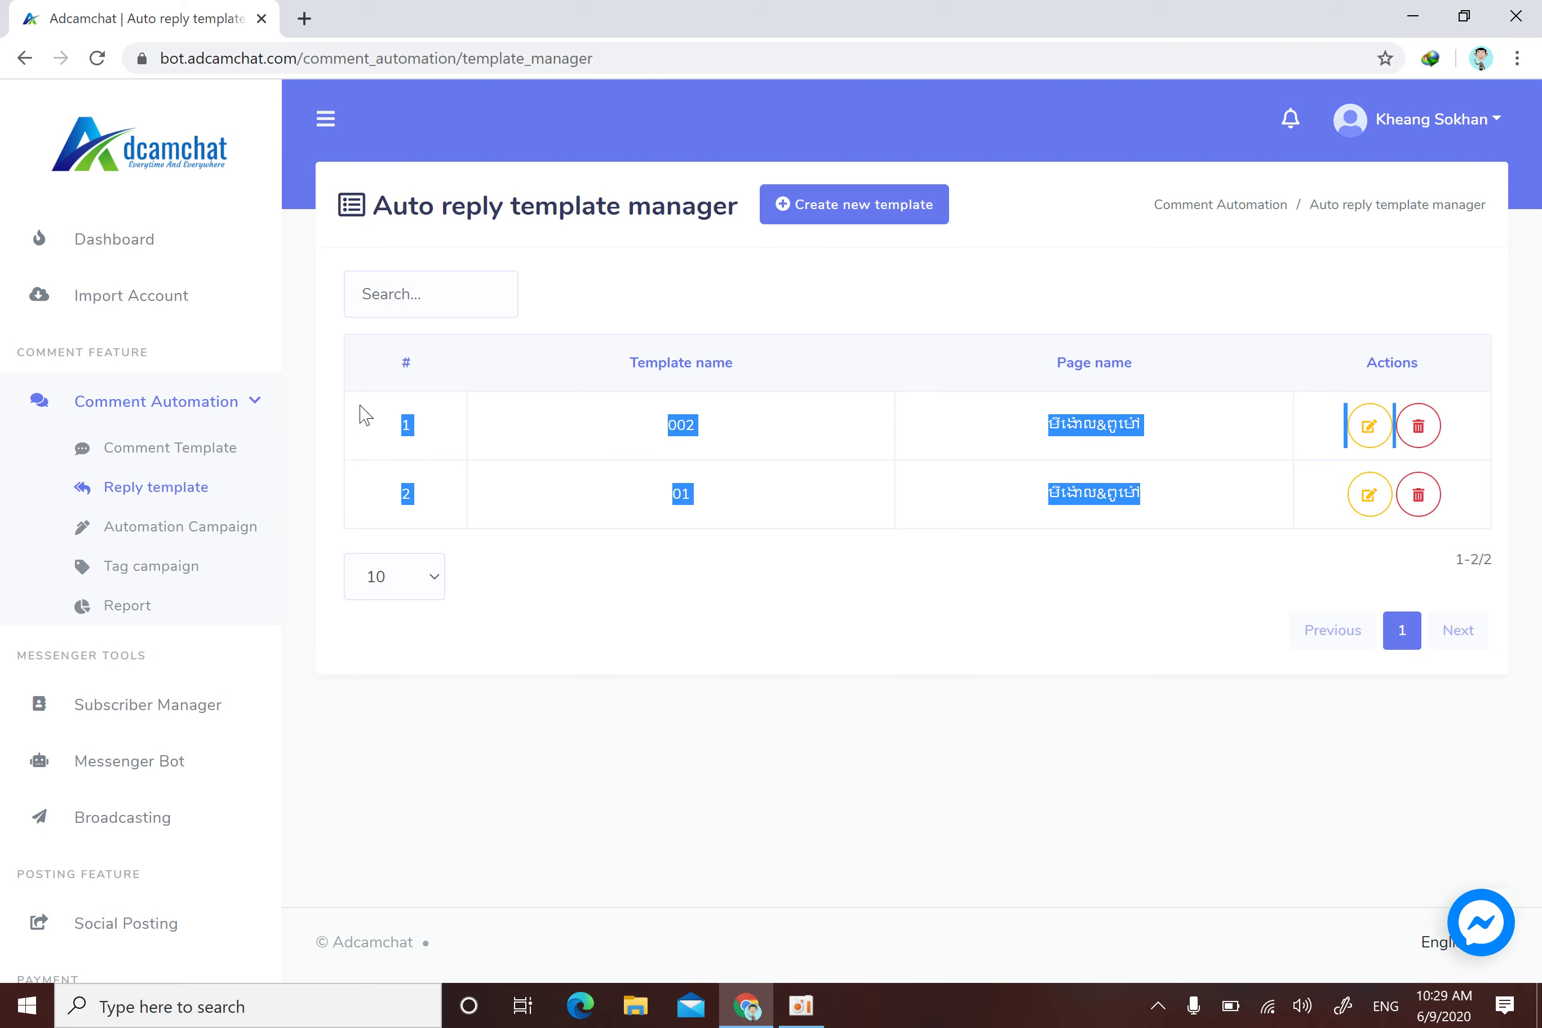
{"action": "left_click", "coordinate": [756, 477]}
{"action": "triple_click", "coordinate": [730, 375]}
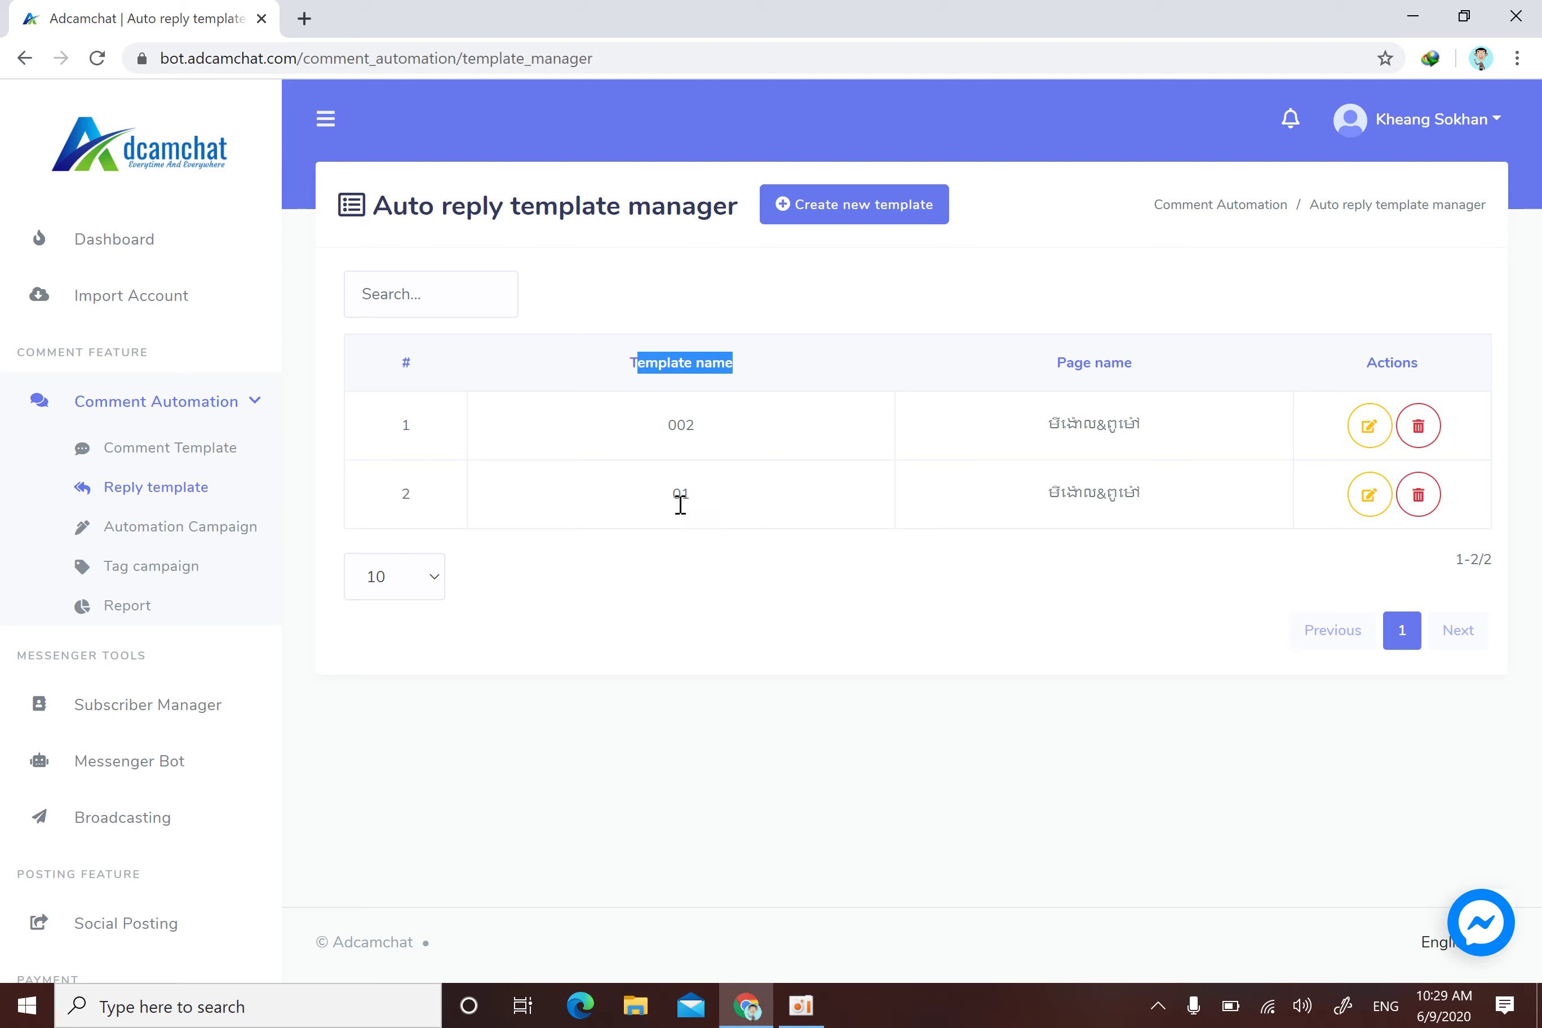
{"action": "left_click_drag", "start_coordinate": [683, 492], "coordinate": [647, 412]}
{"action": "left_click", "coordinate": [1305, 547]}
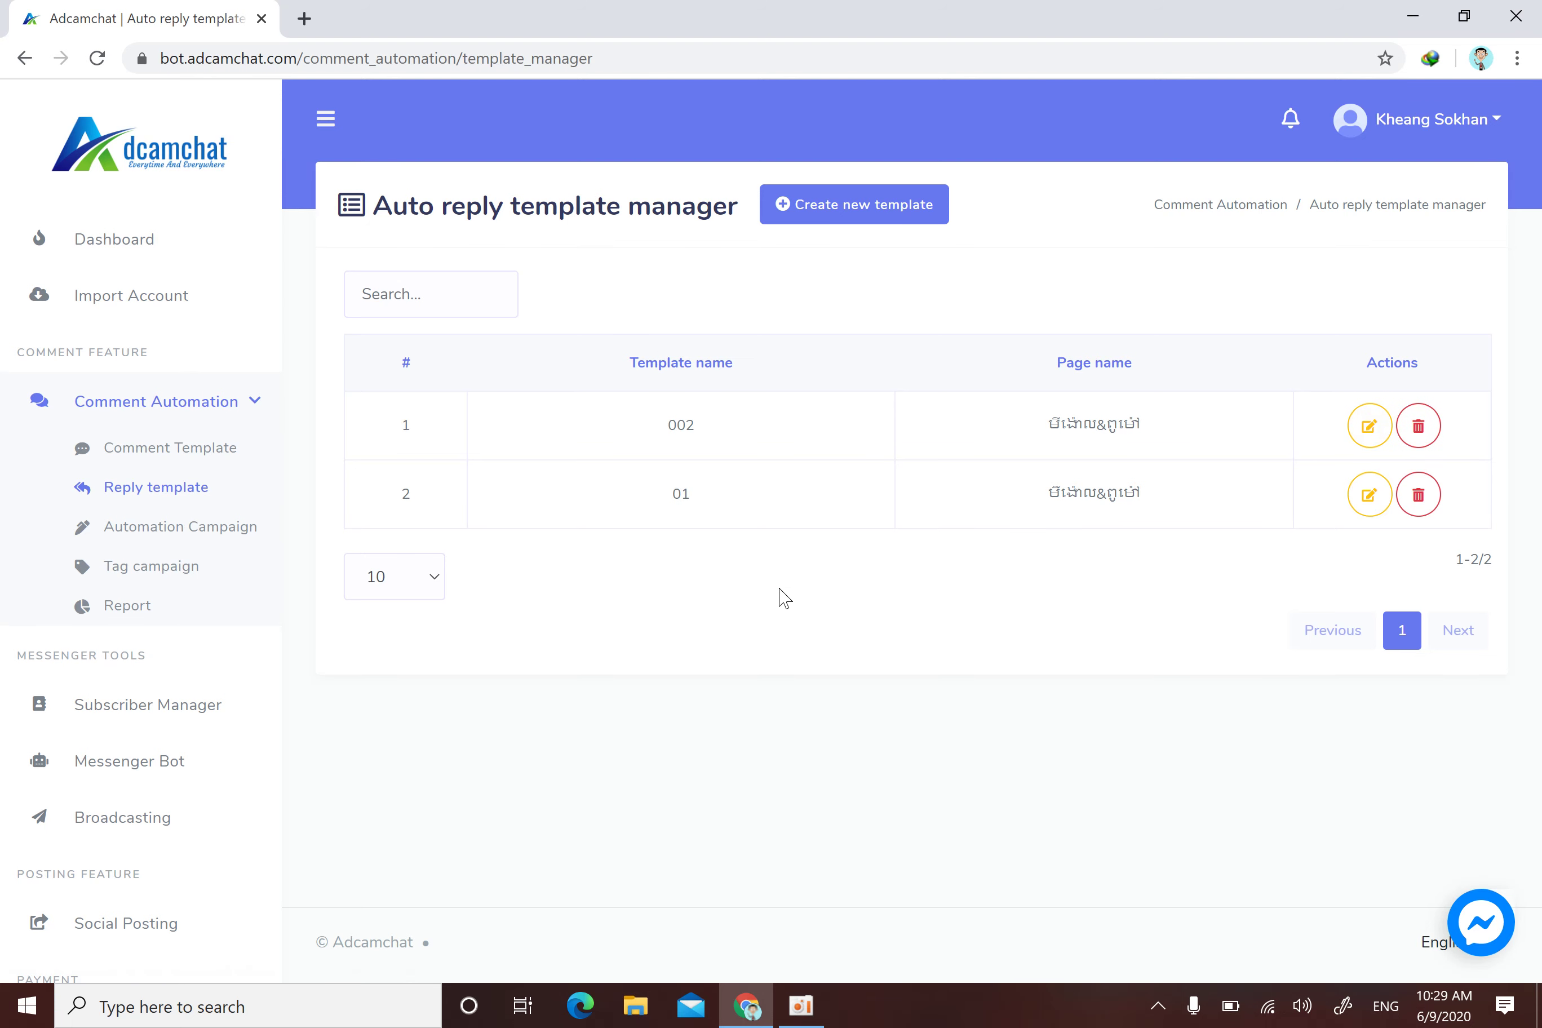
- Delete both existing auto reply templates, 002 and 01, from the template table
{"action": "left_click", "coordinate": [1419, 425]}
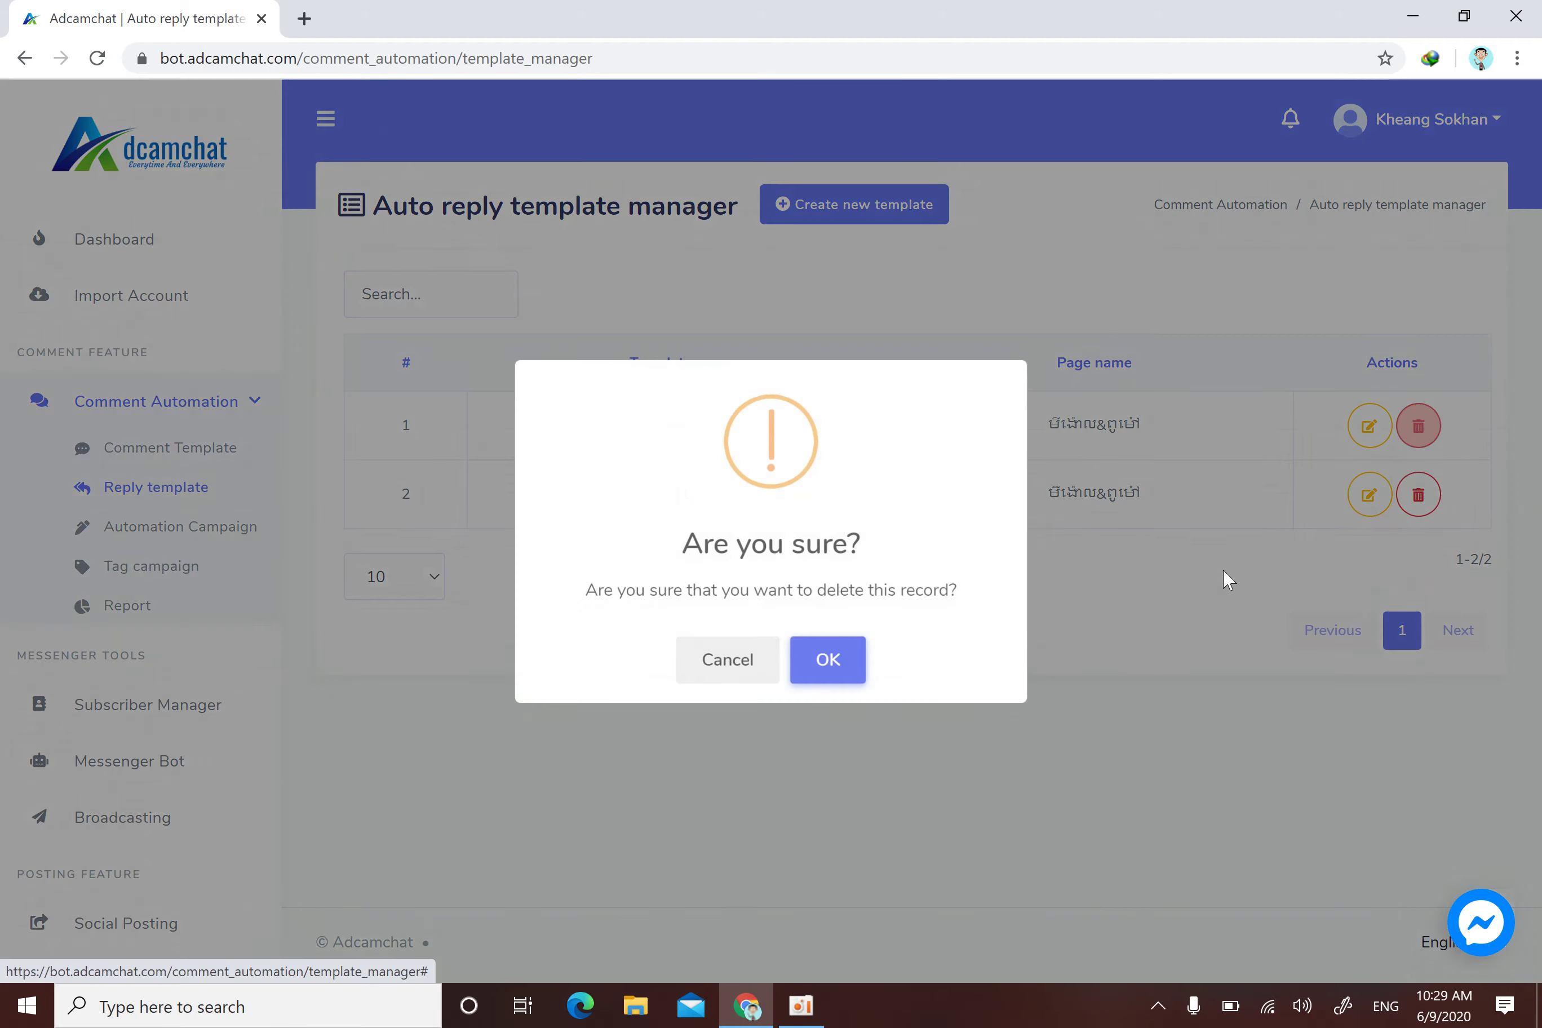
{"action": "left_click", "coordinate": [849, 674]}
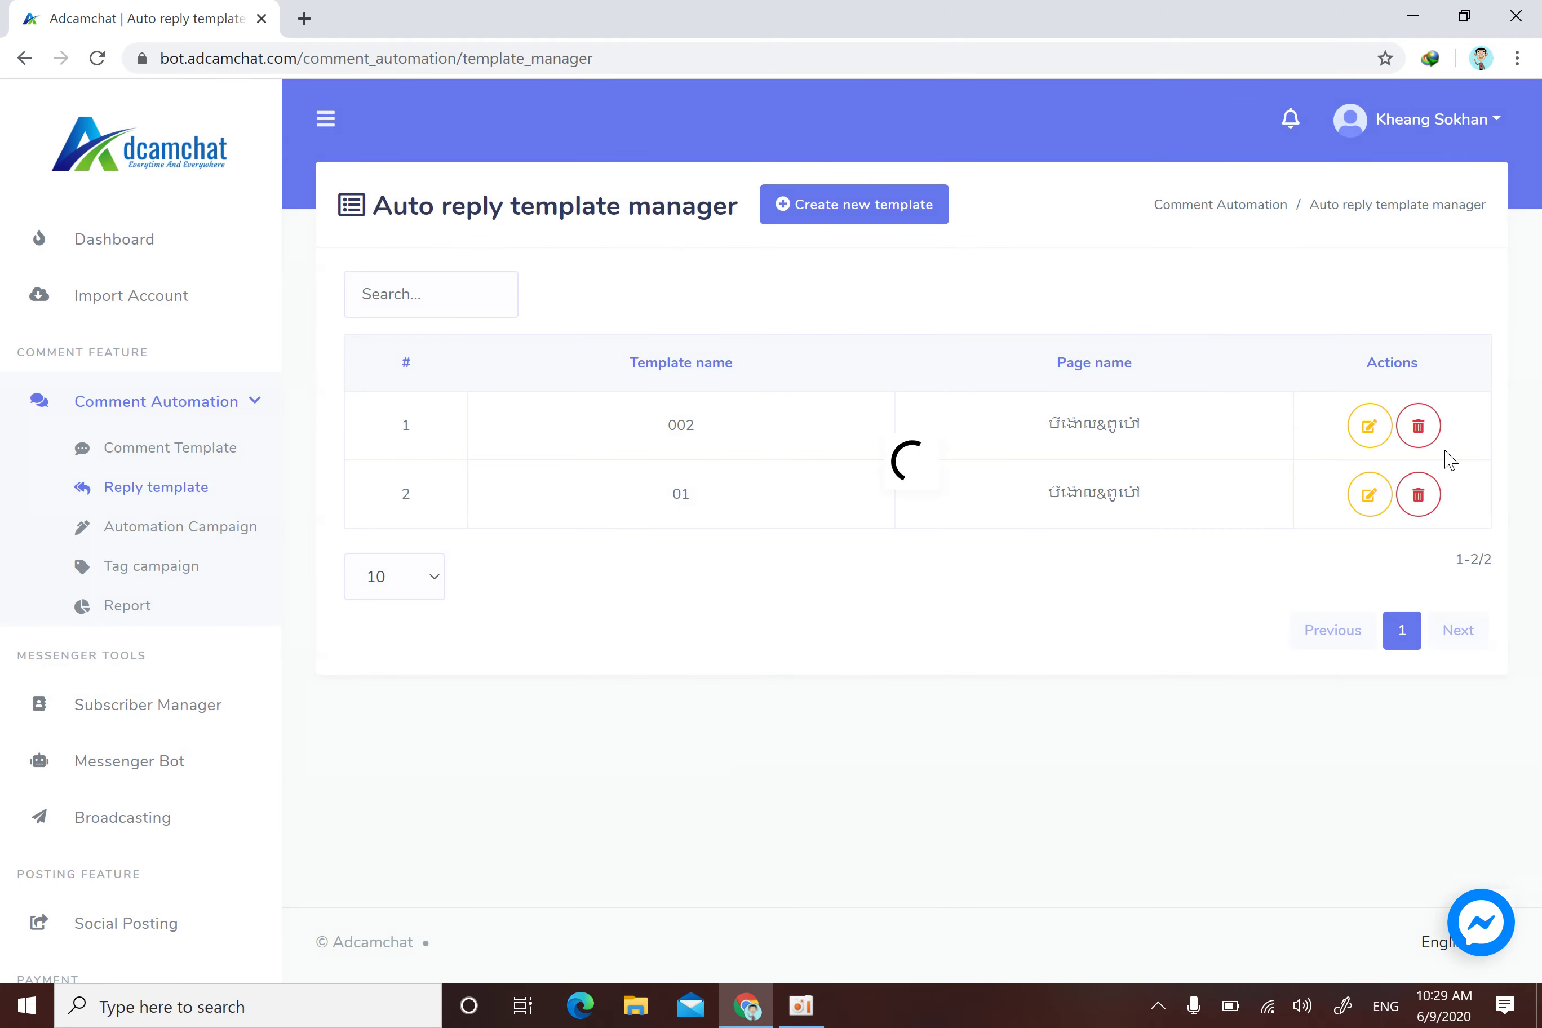
{"action": "left_click", "coordinate": [1426, 435]}
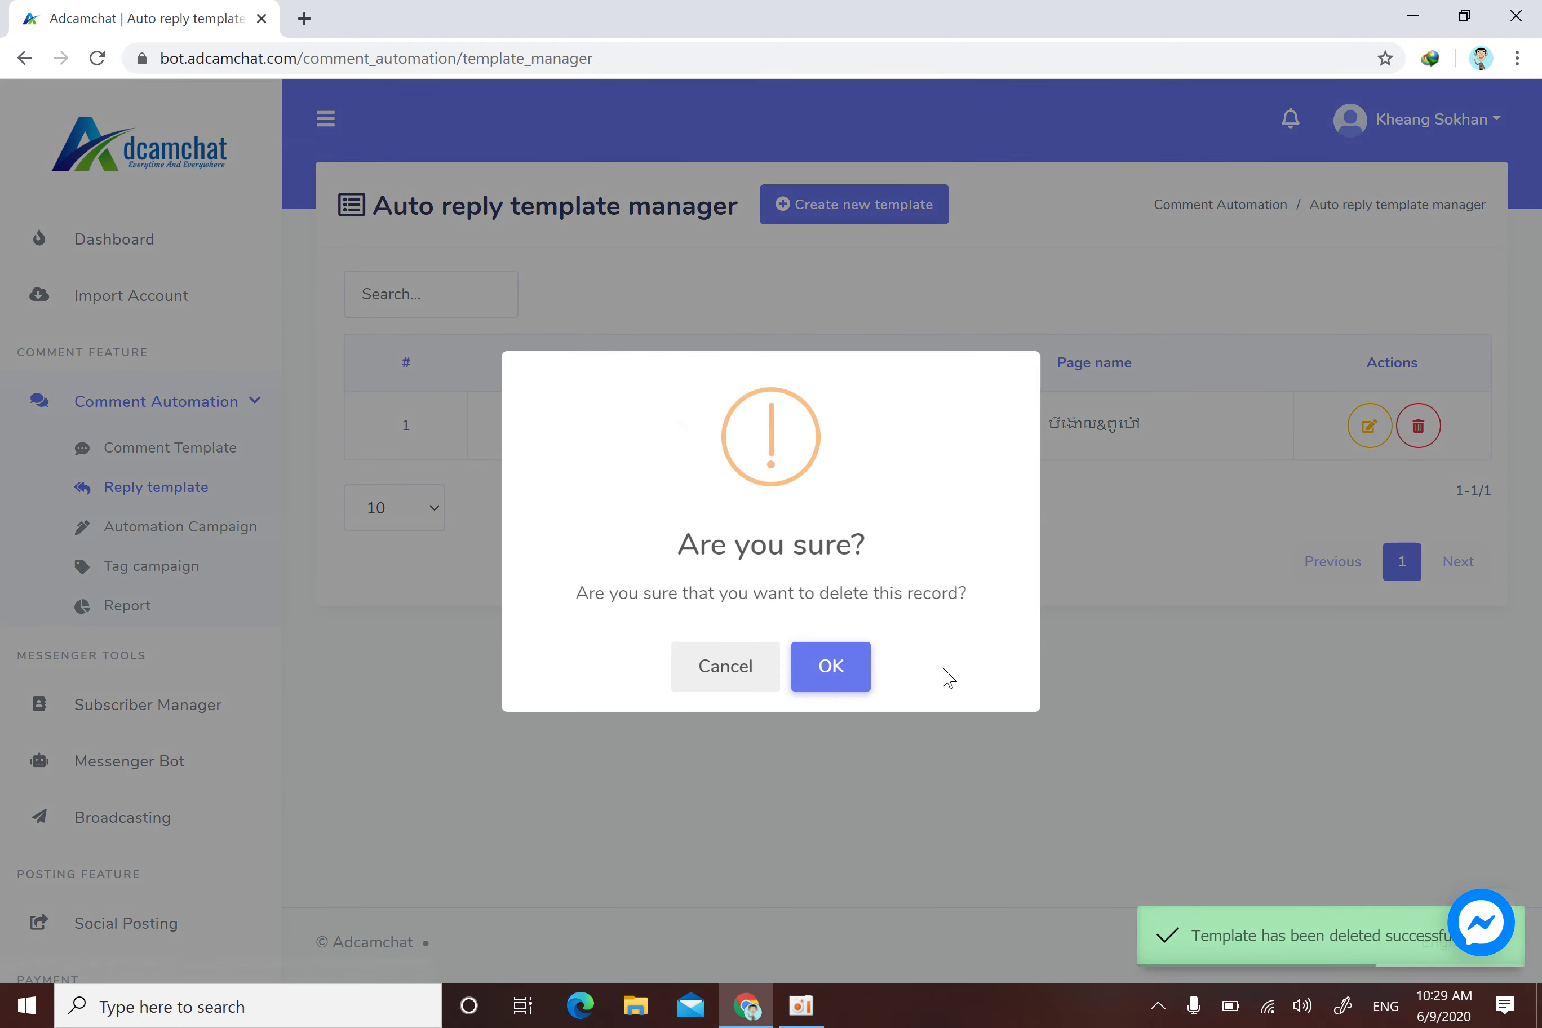
{"action": "left_click", "coordinate": [843, 676]}
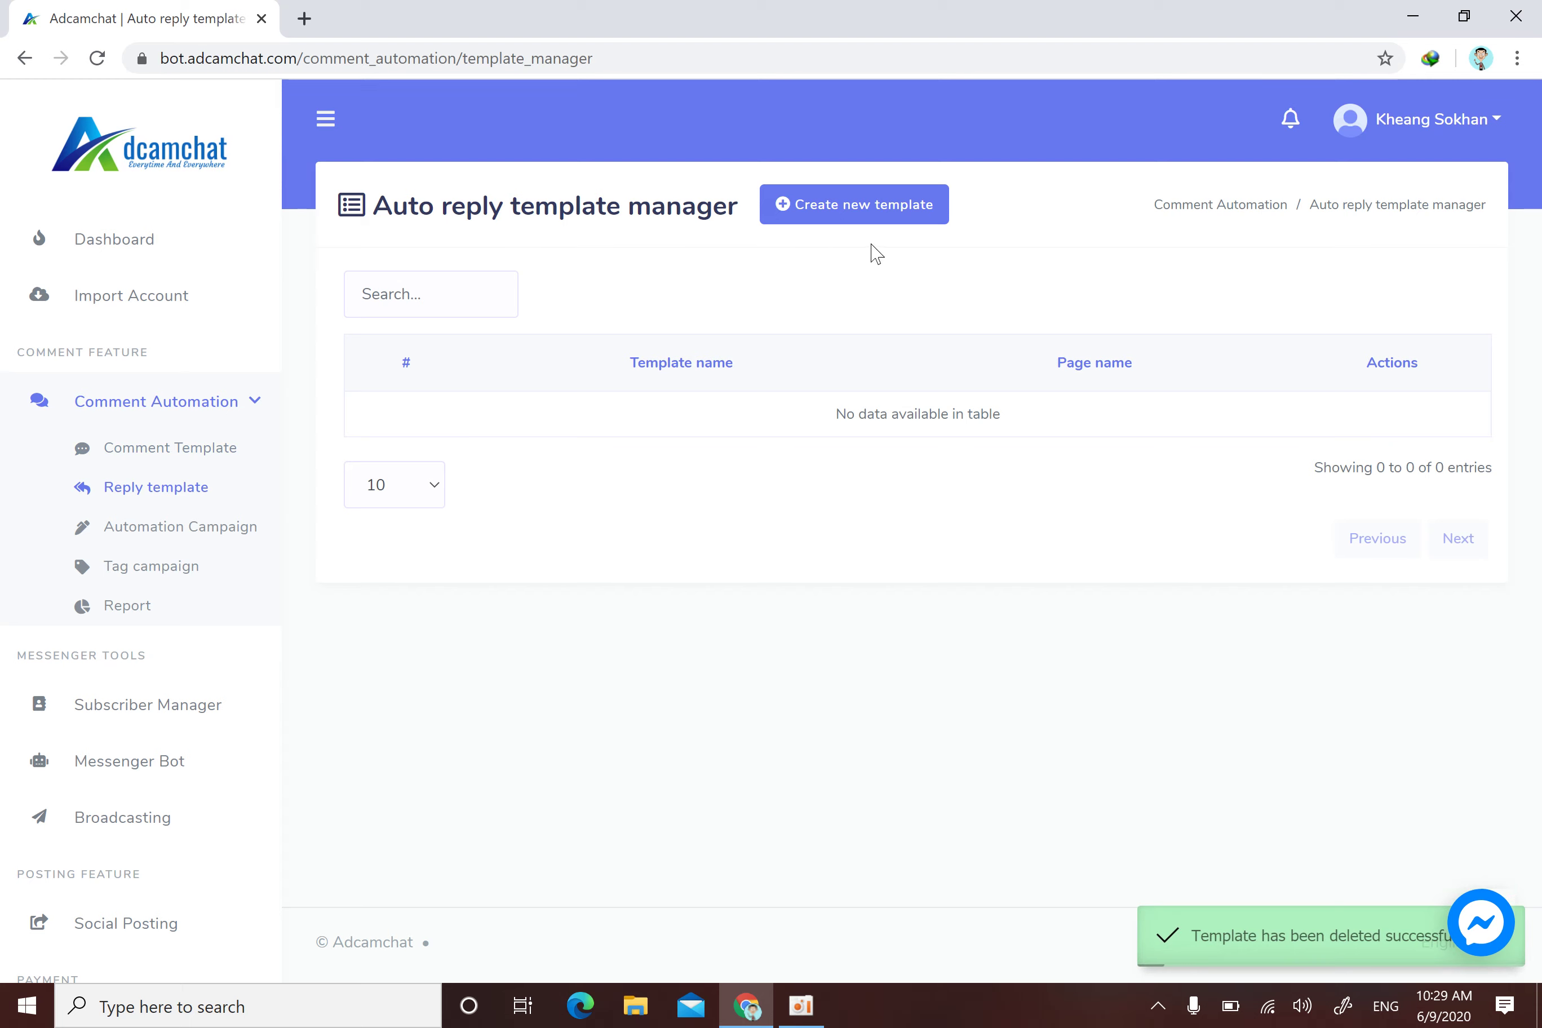
- Start a new auto reply template and select the page listed directly below CamCar Viewer1 for auto-reply
{"action": "left_click", "coordinate": [883, 216]}
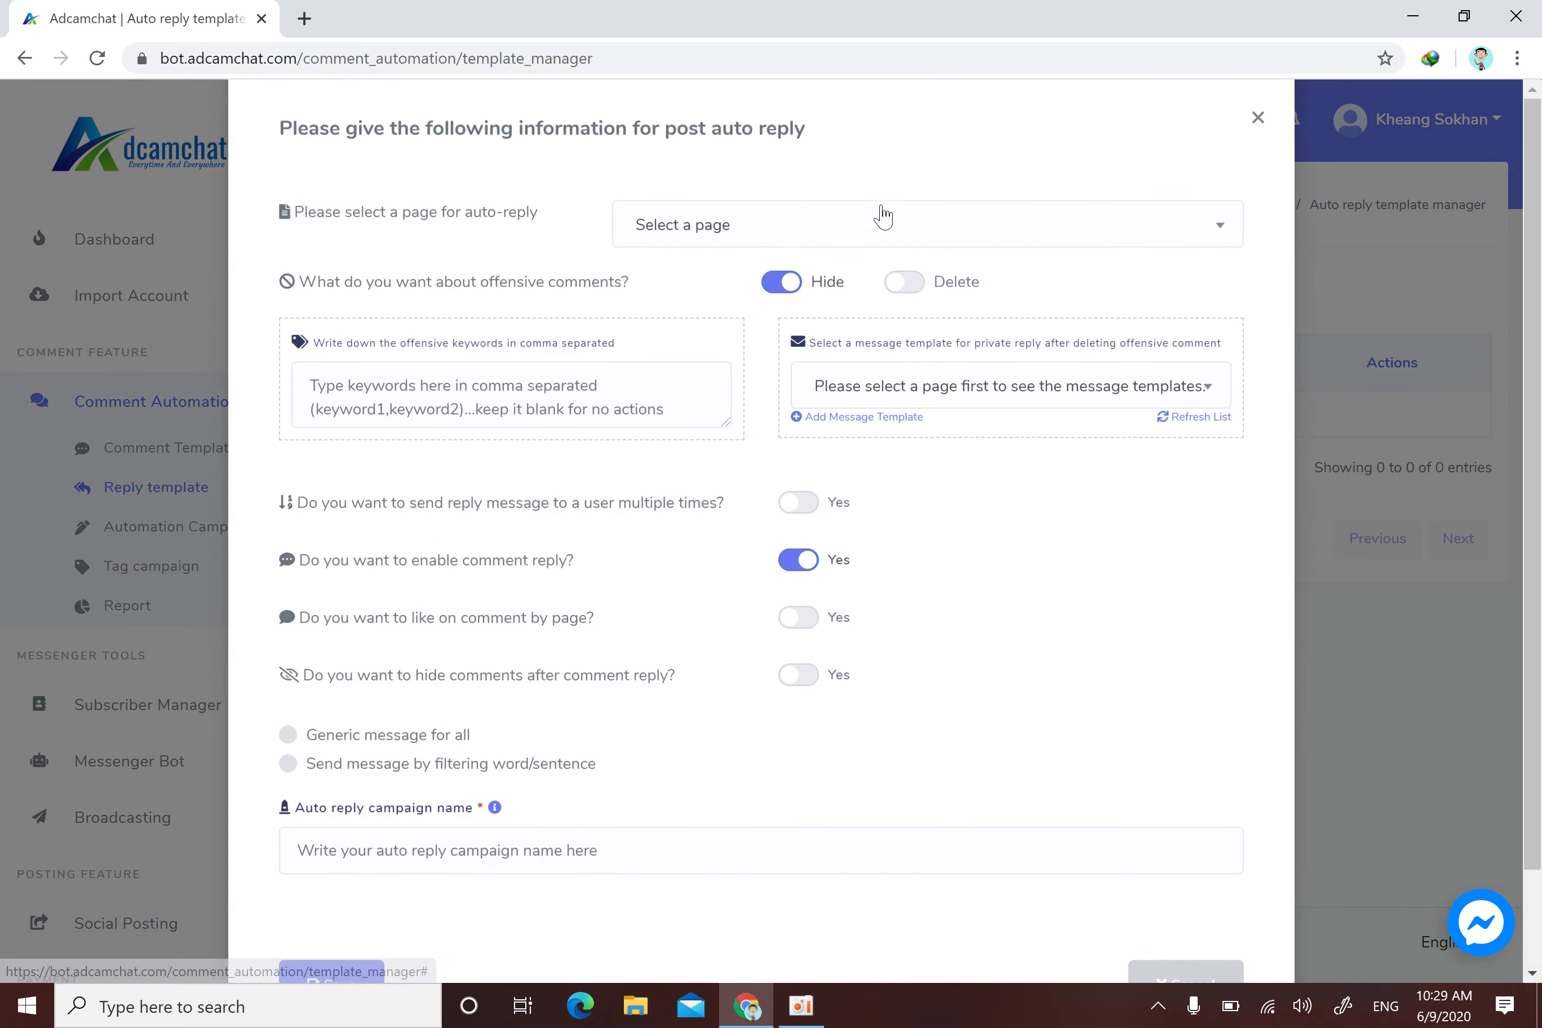
{"action": "left_click", "coordinate": [946, 270]}
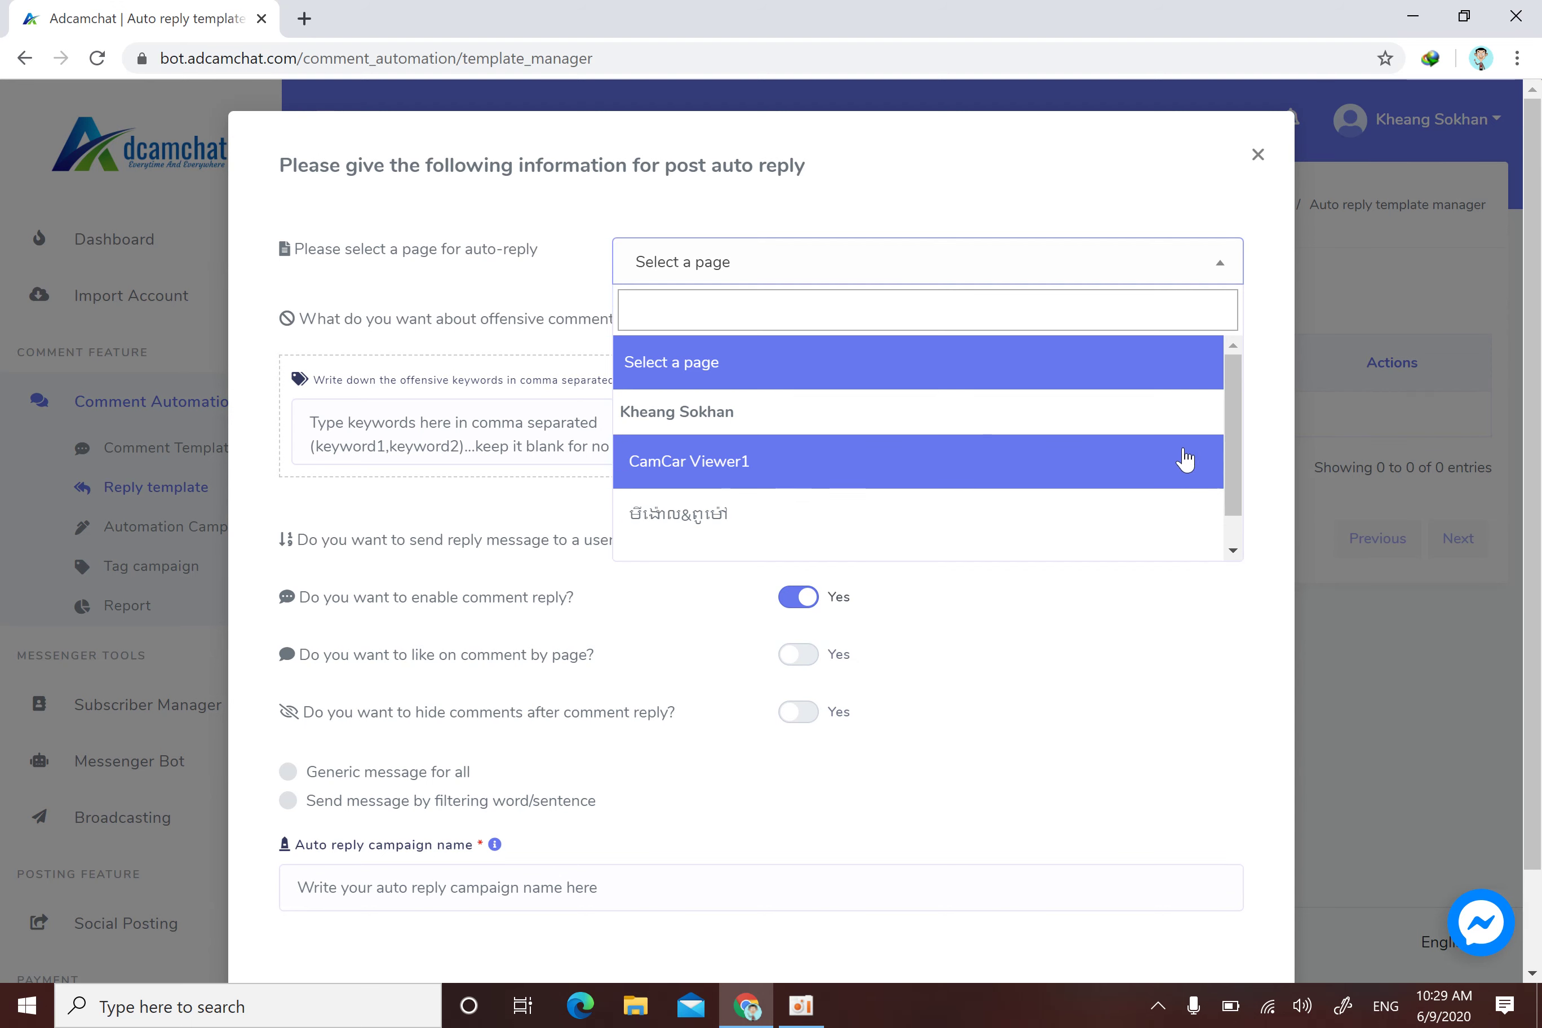
{"action": "scroll", "coordinate": [1235, 461], "scroll_direction": "down", "scroll_amount": 1}
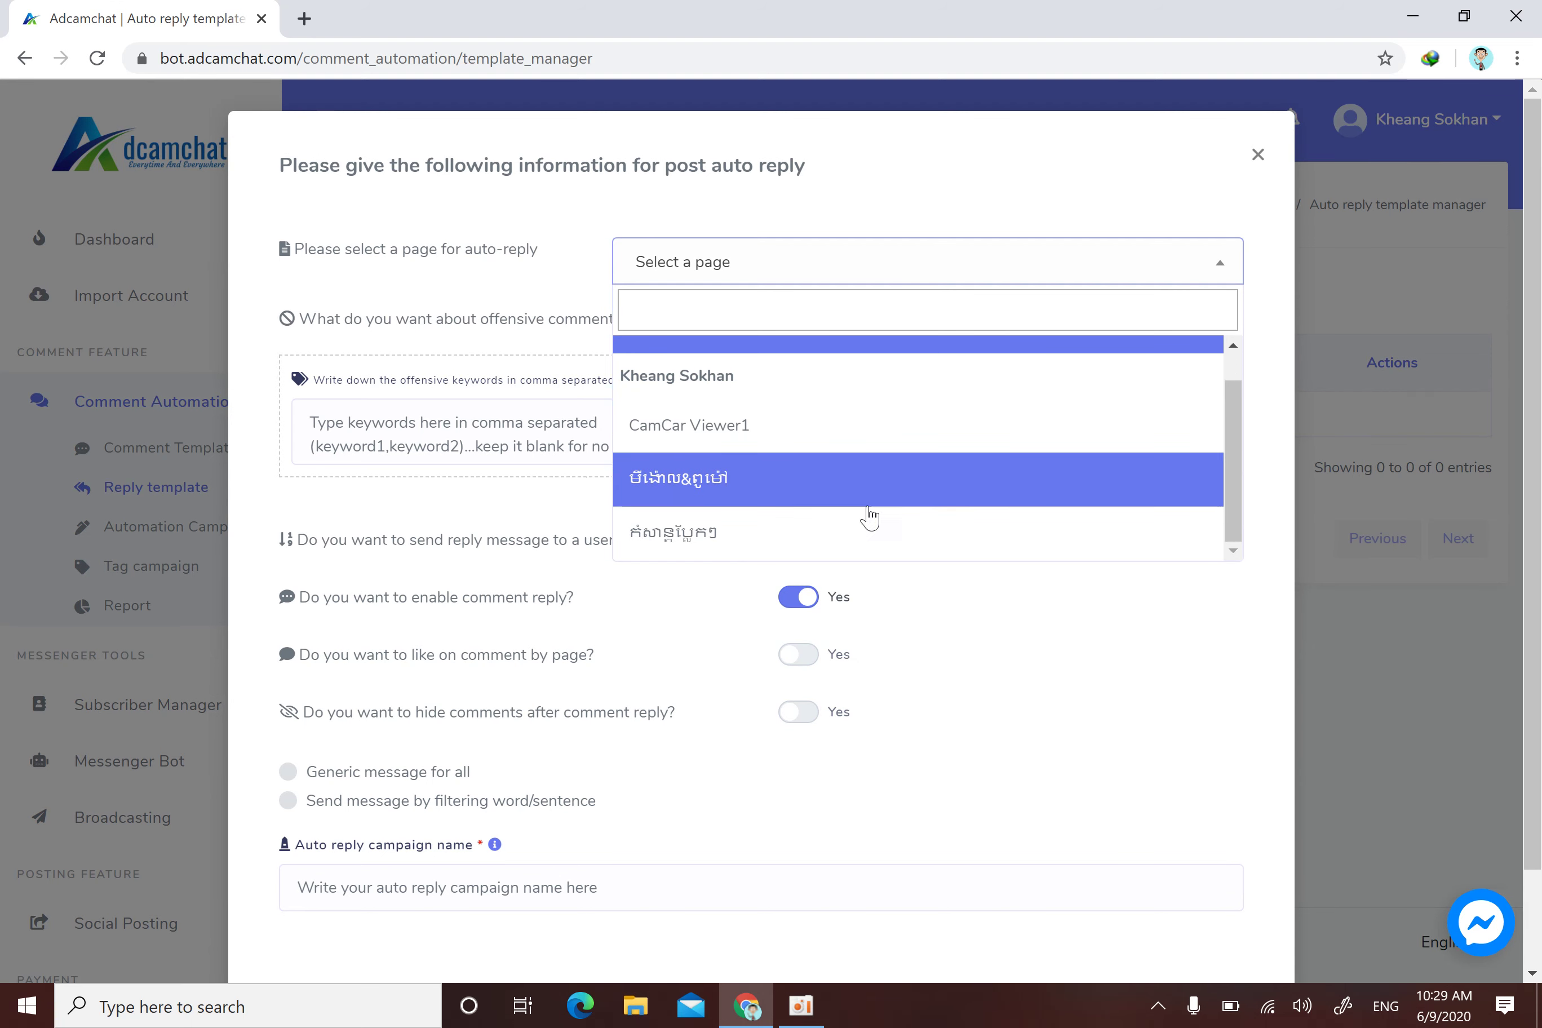
{"action": "left_click", "coordinate": [798, 495]}
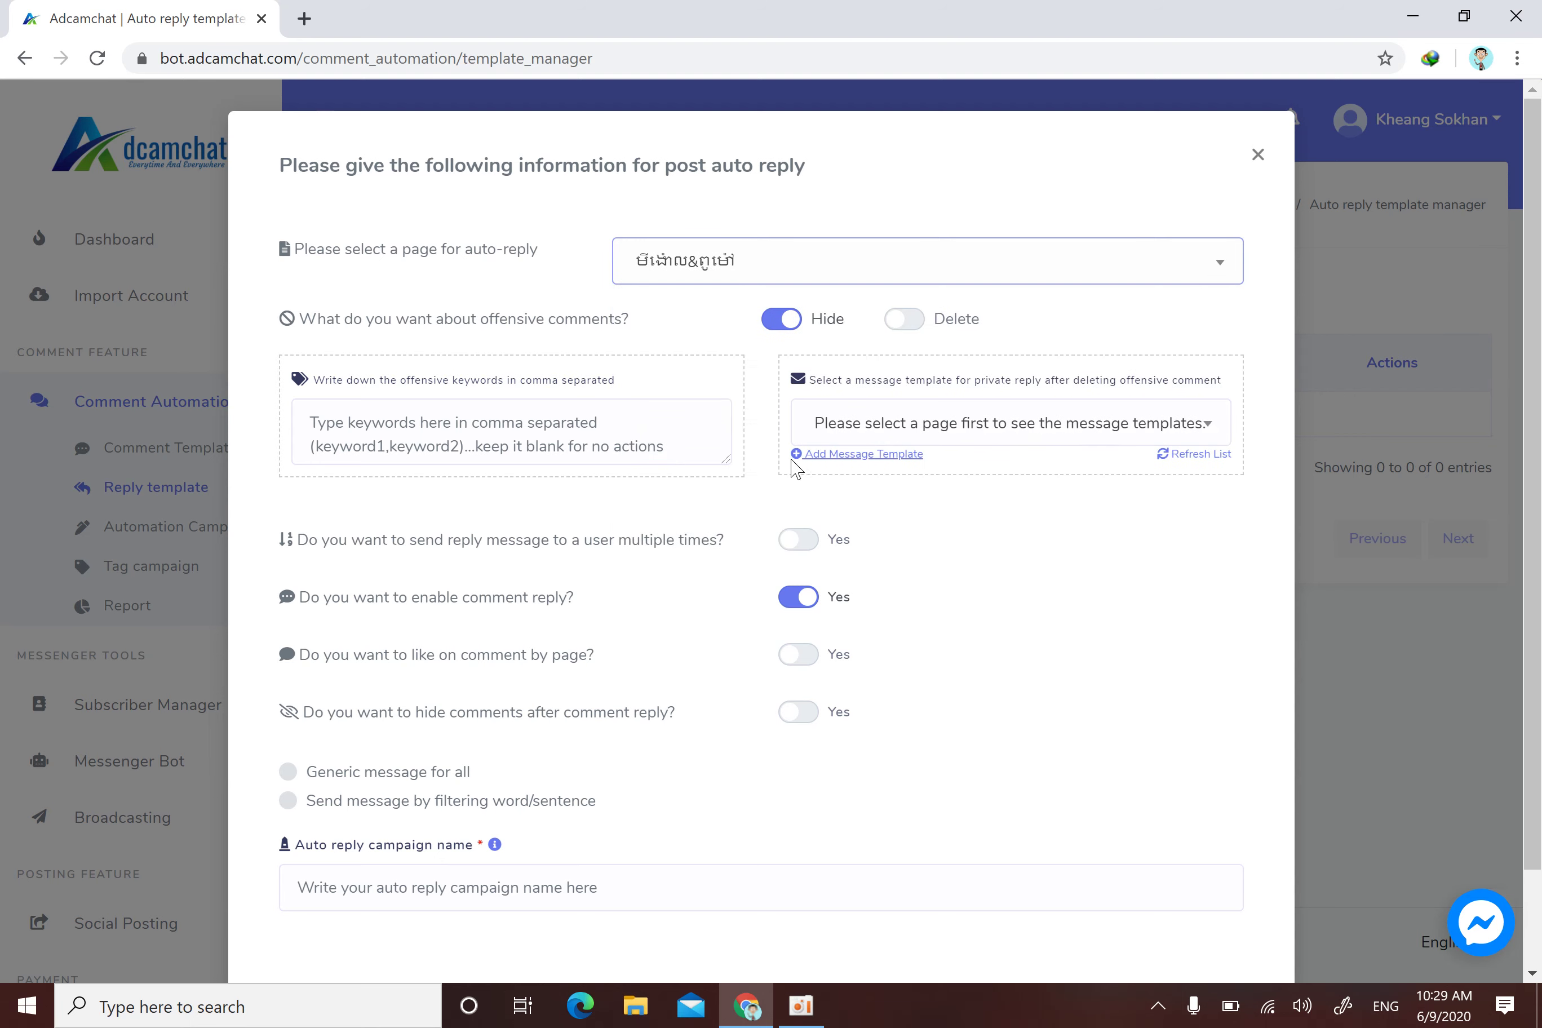
{"action": "left_click", "coordinate": [1041, 346]}
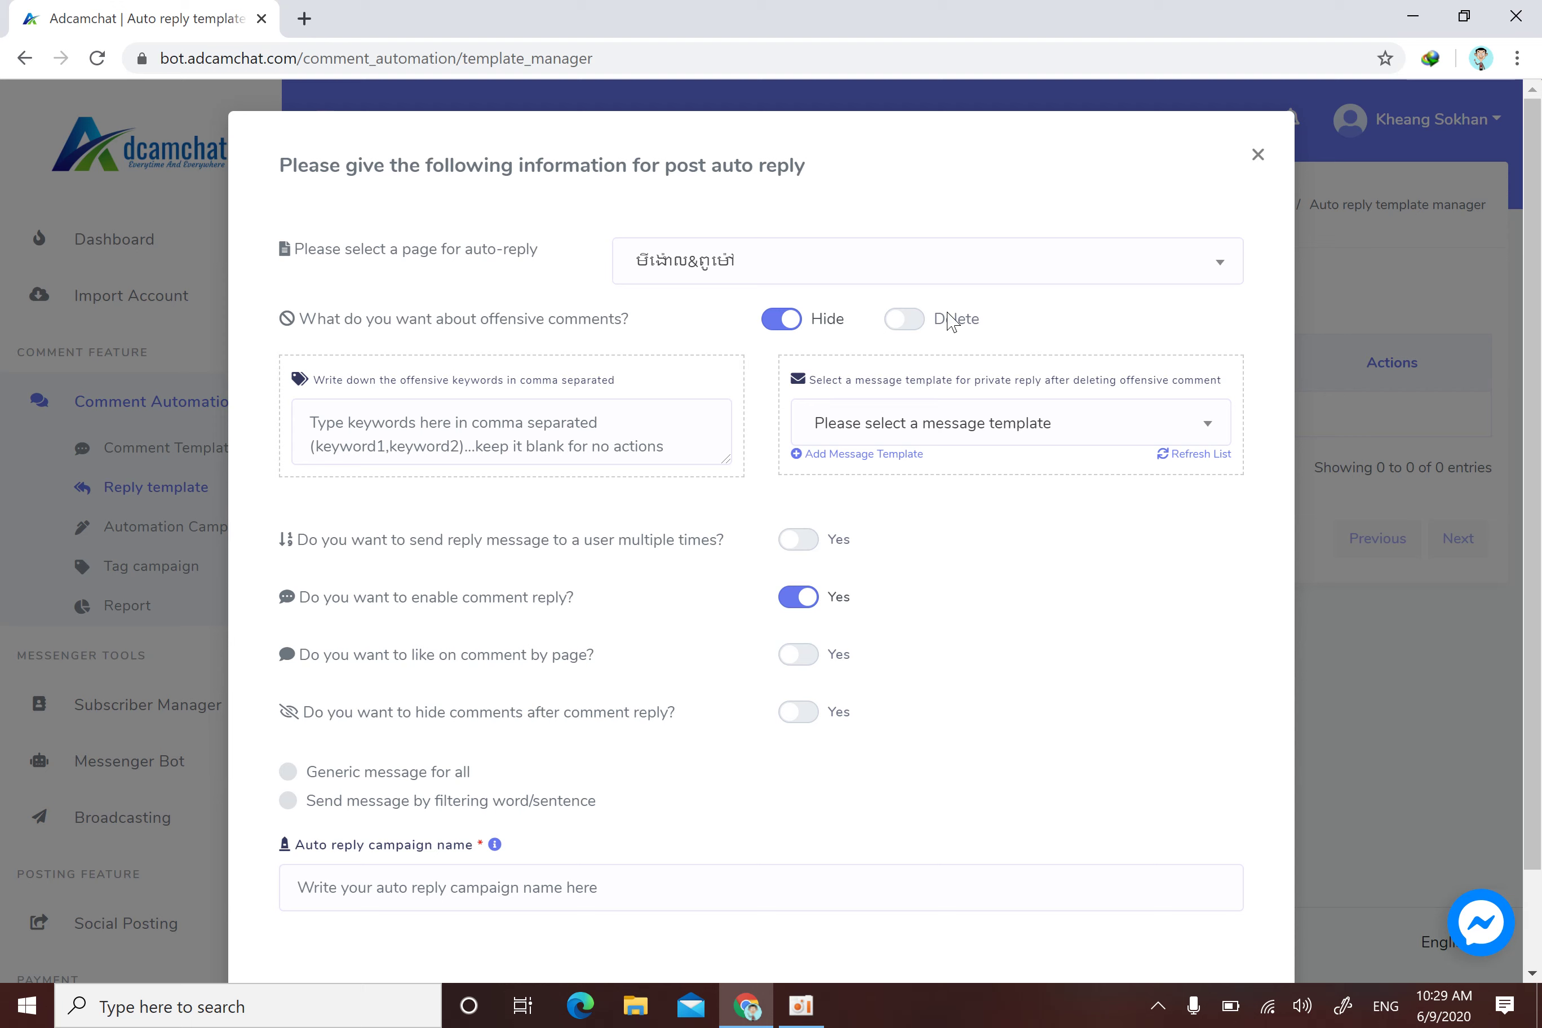
- Keep the offensive comments action on Hide and enter "Fuck,Fake" as the offensive keywords
{"action": "left_click", "coordinate": [905, 320]}
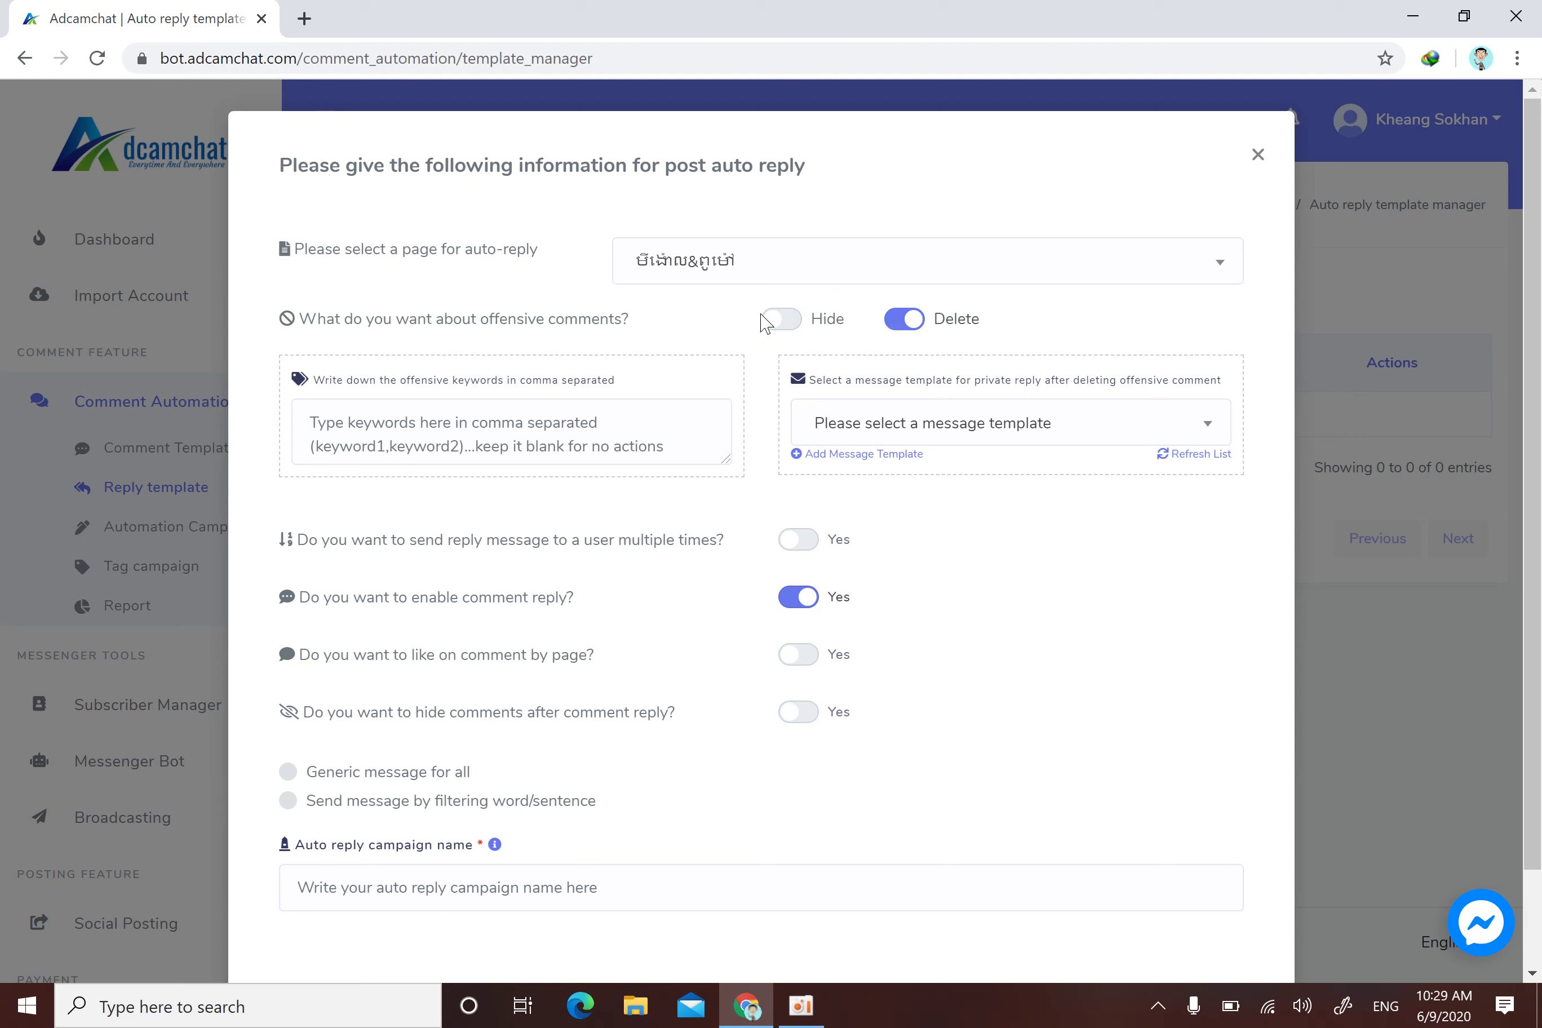
{"action": "left_click", "coordinate": [781, 318]}
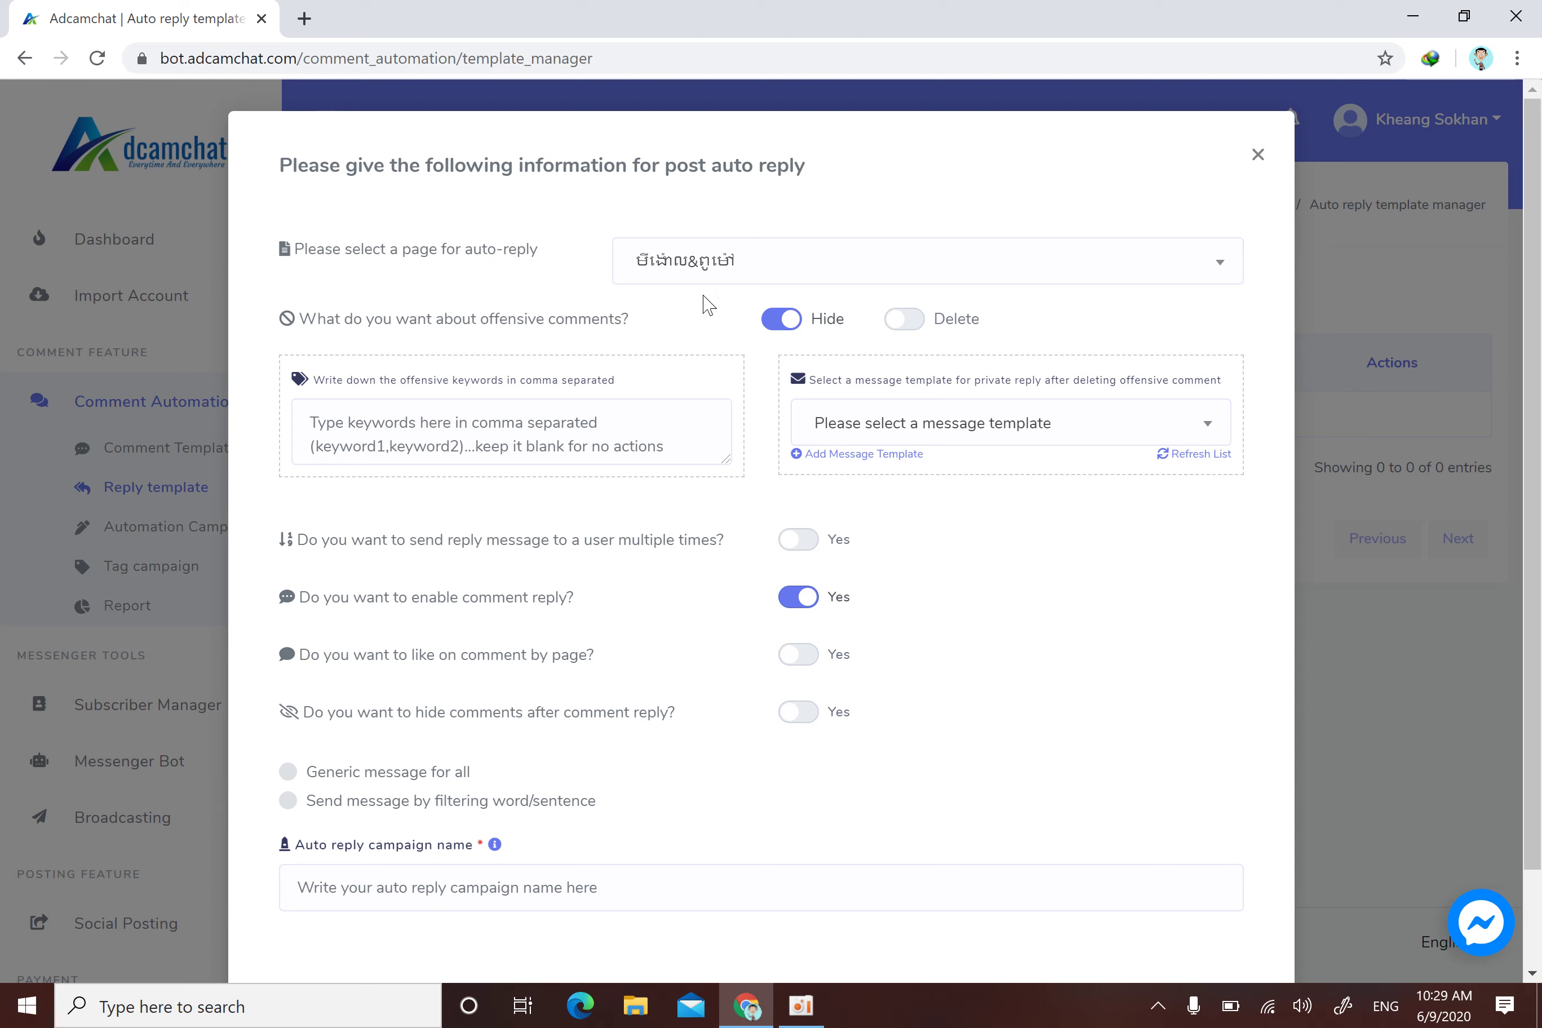
{"action": "left_click", "coordinate": [470, 418]}
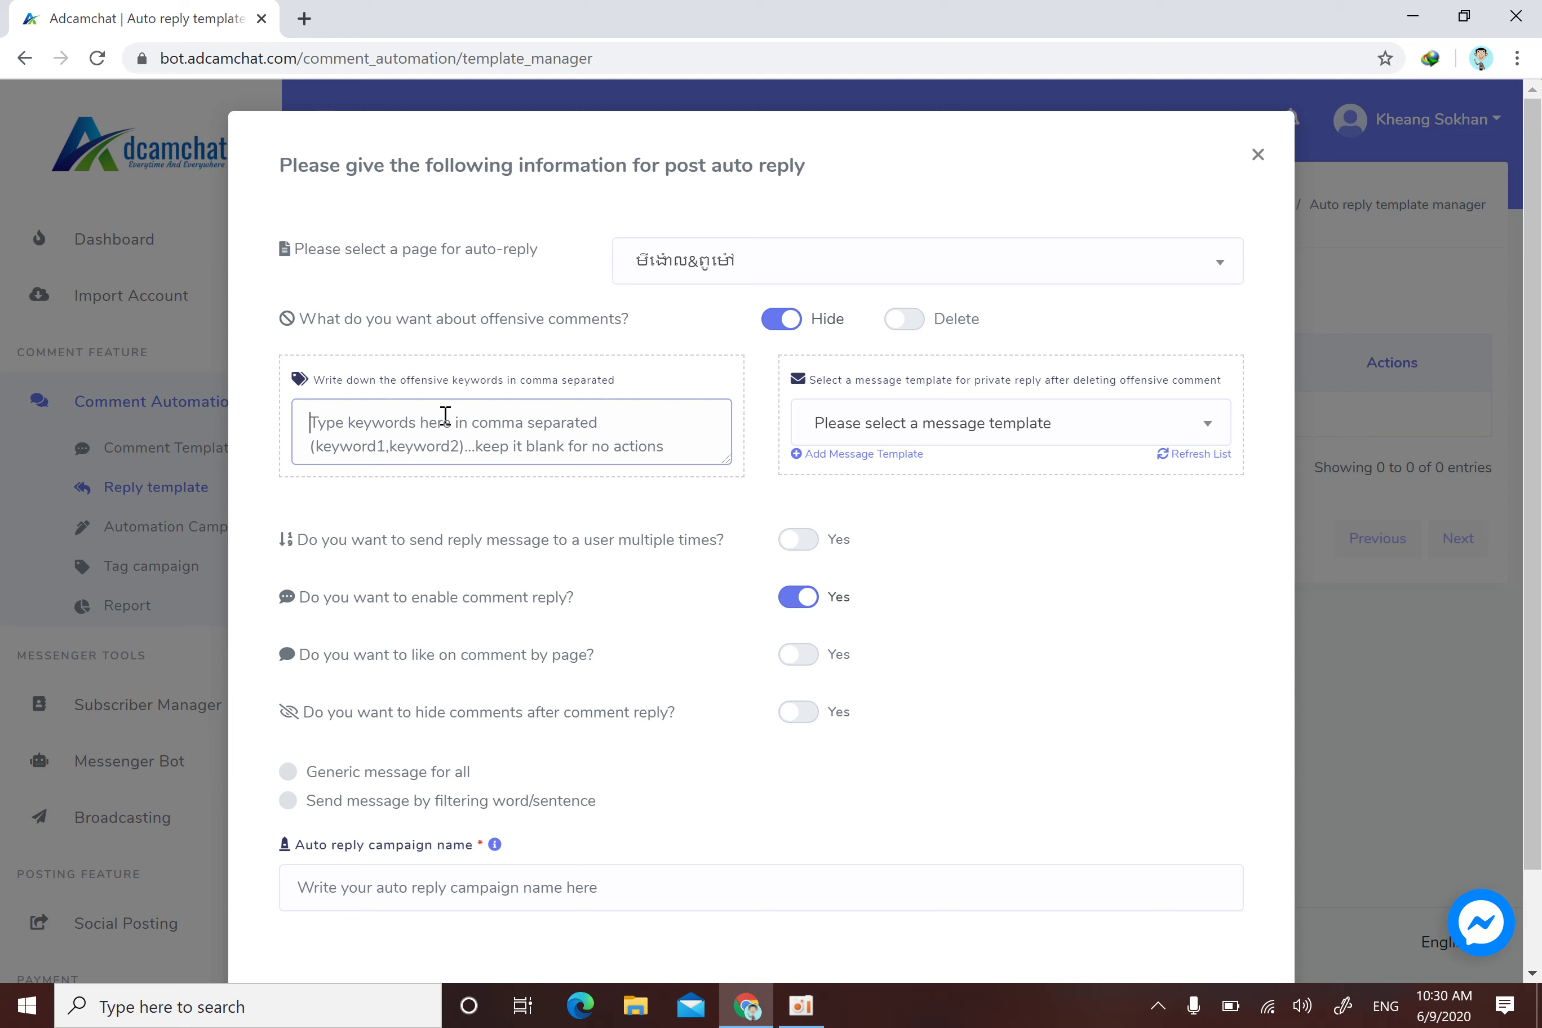
{"action": "type", "text": "Fuck,Fake"}
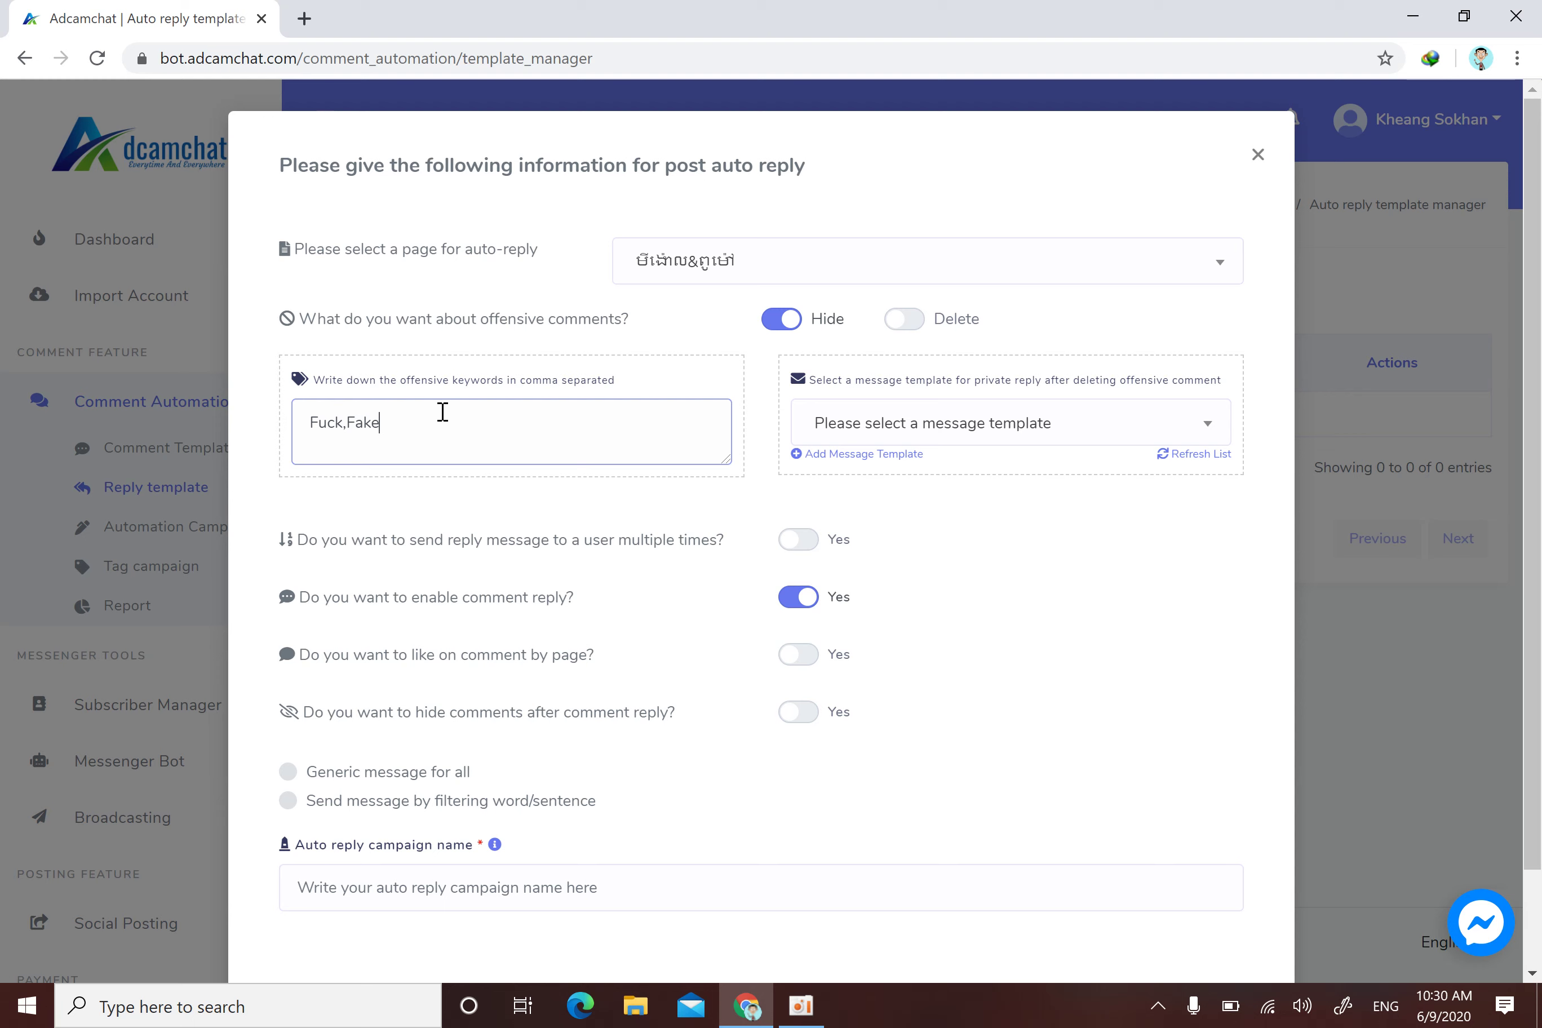
- Try the Delete option for offensive comments, restore Hide, and review the entered offensive keywords
{"action": "left_click_drag", "start_coordinate": [419, 439], "coordinate": [302, 418]}
{"action": "left_click", "coordinate": [581, 456]}
{"action": "left_click_drag", "start_coordinate": [399, 416], "coordinate": [310, 421]}
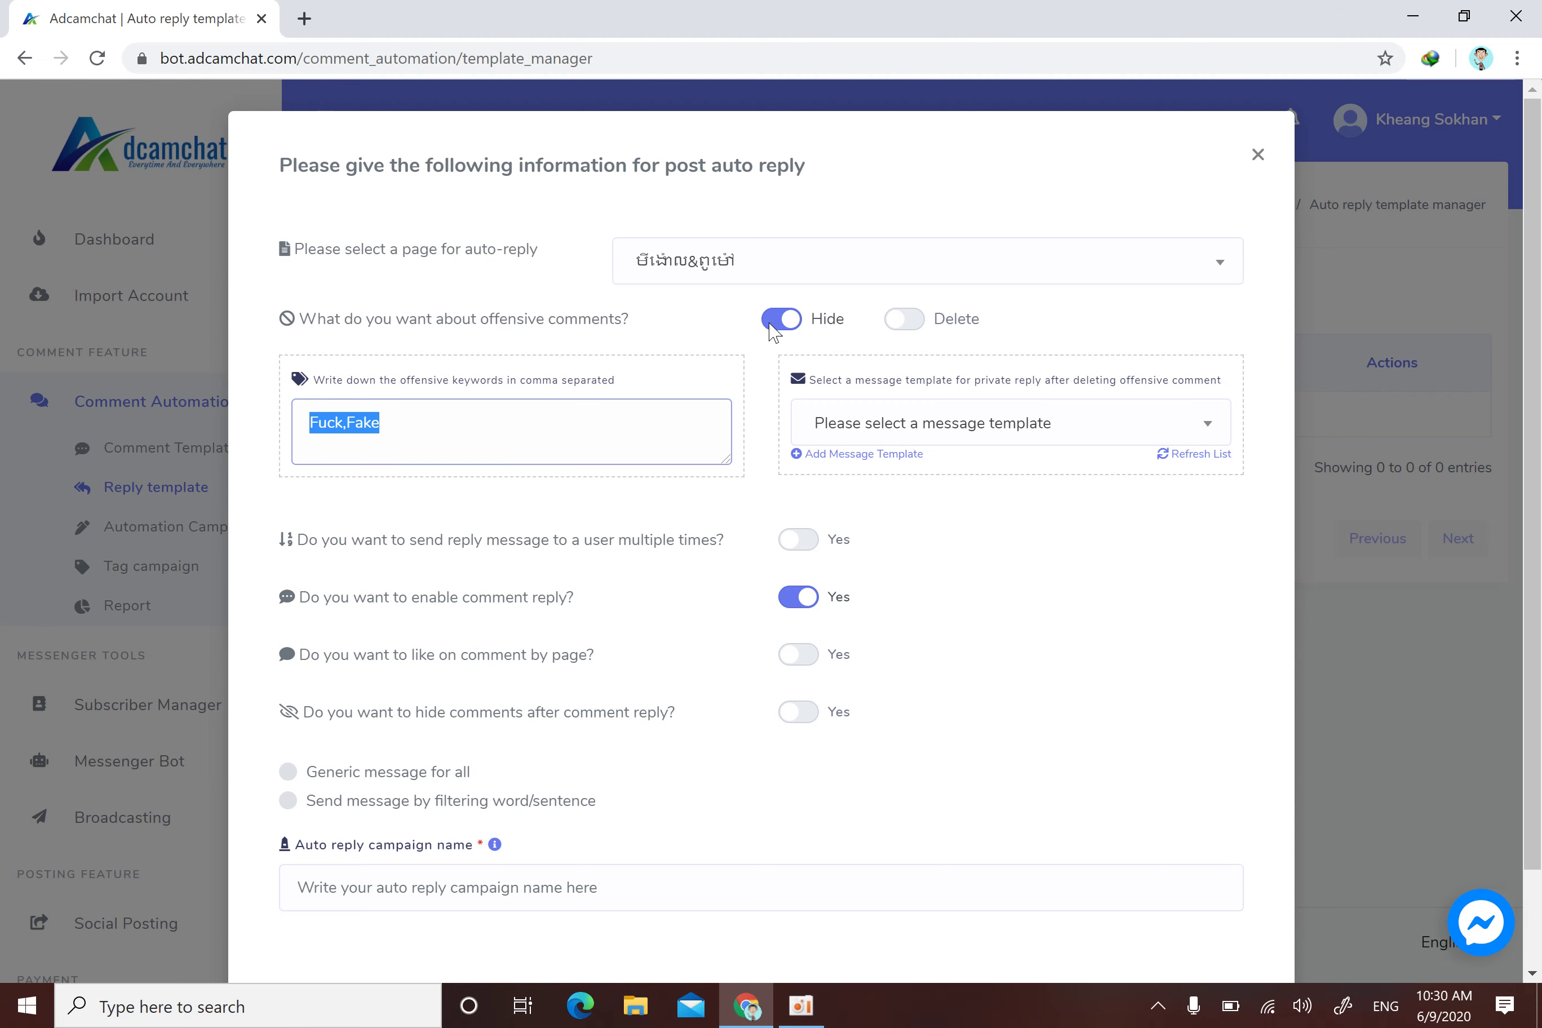
{"action": "left_click", "coordinate": [902, 317]}
{"action": "left_click", "coordinate": [780, 322]}
{"action": "scroll", "coordinate": [464, 417], "scroll_direction": "down", "scroll_amount": 2}
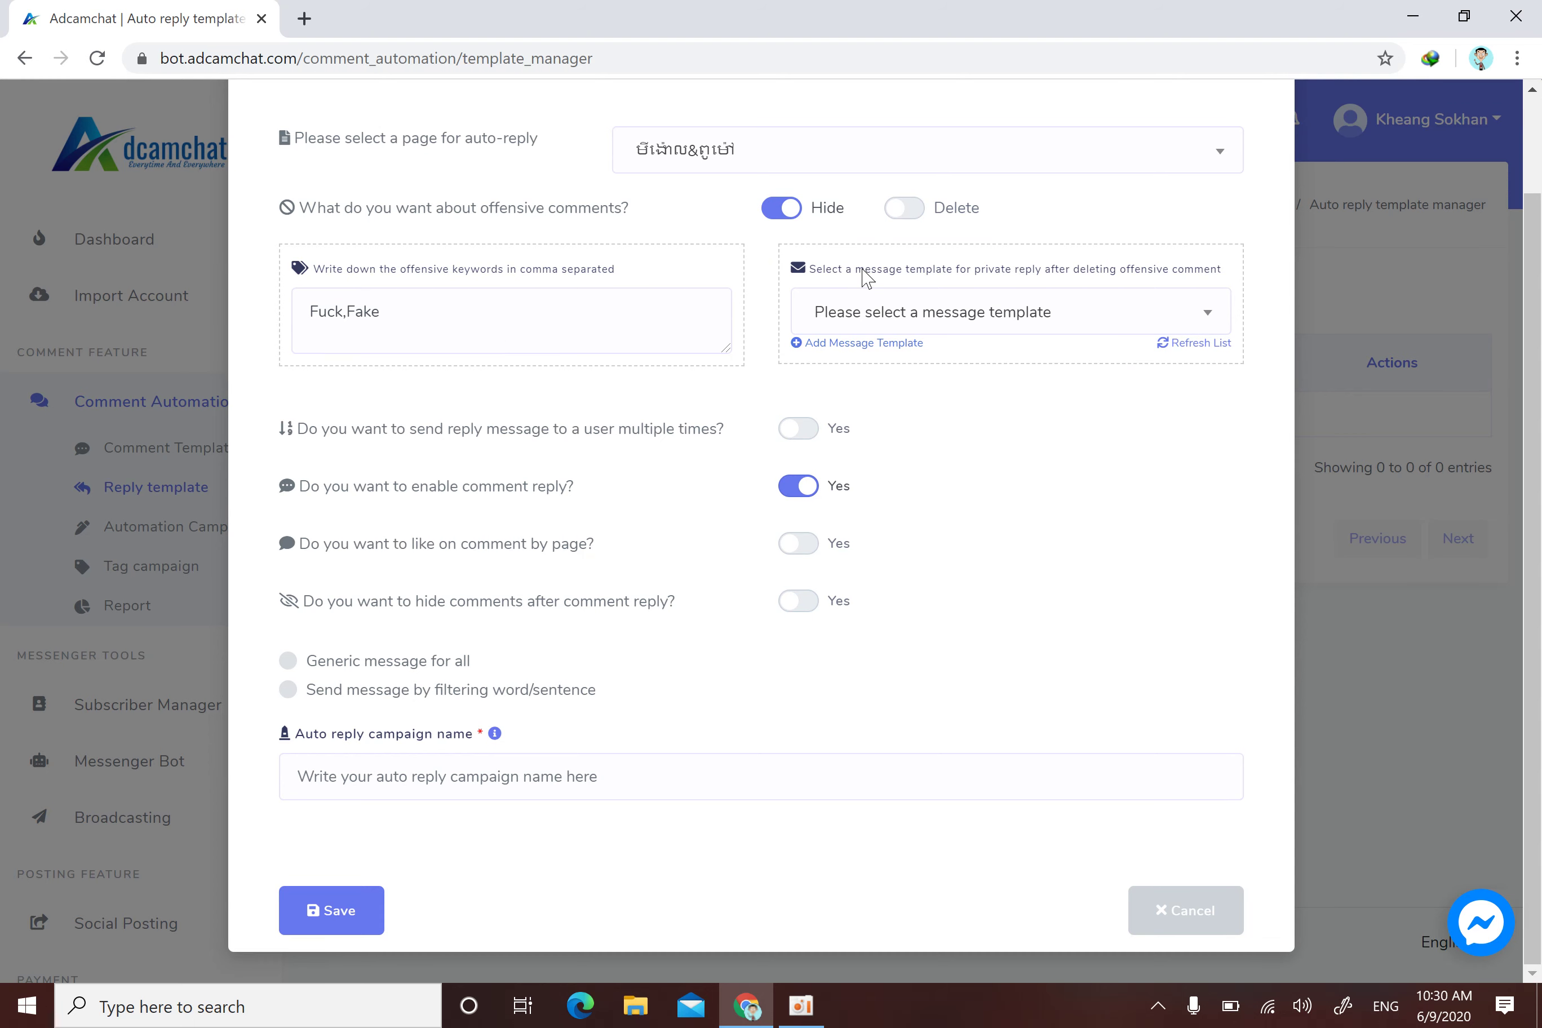
{"action": "triple_click", "coordinate": [396, 324]}
{"action": "left_click_drag", "start_coordinate": [355, 313], "coordinate": [403, 301]}
{"action": "left_click", "coordinate": [403, 302]}
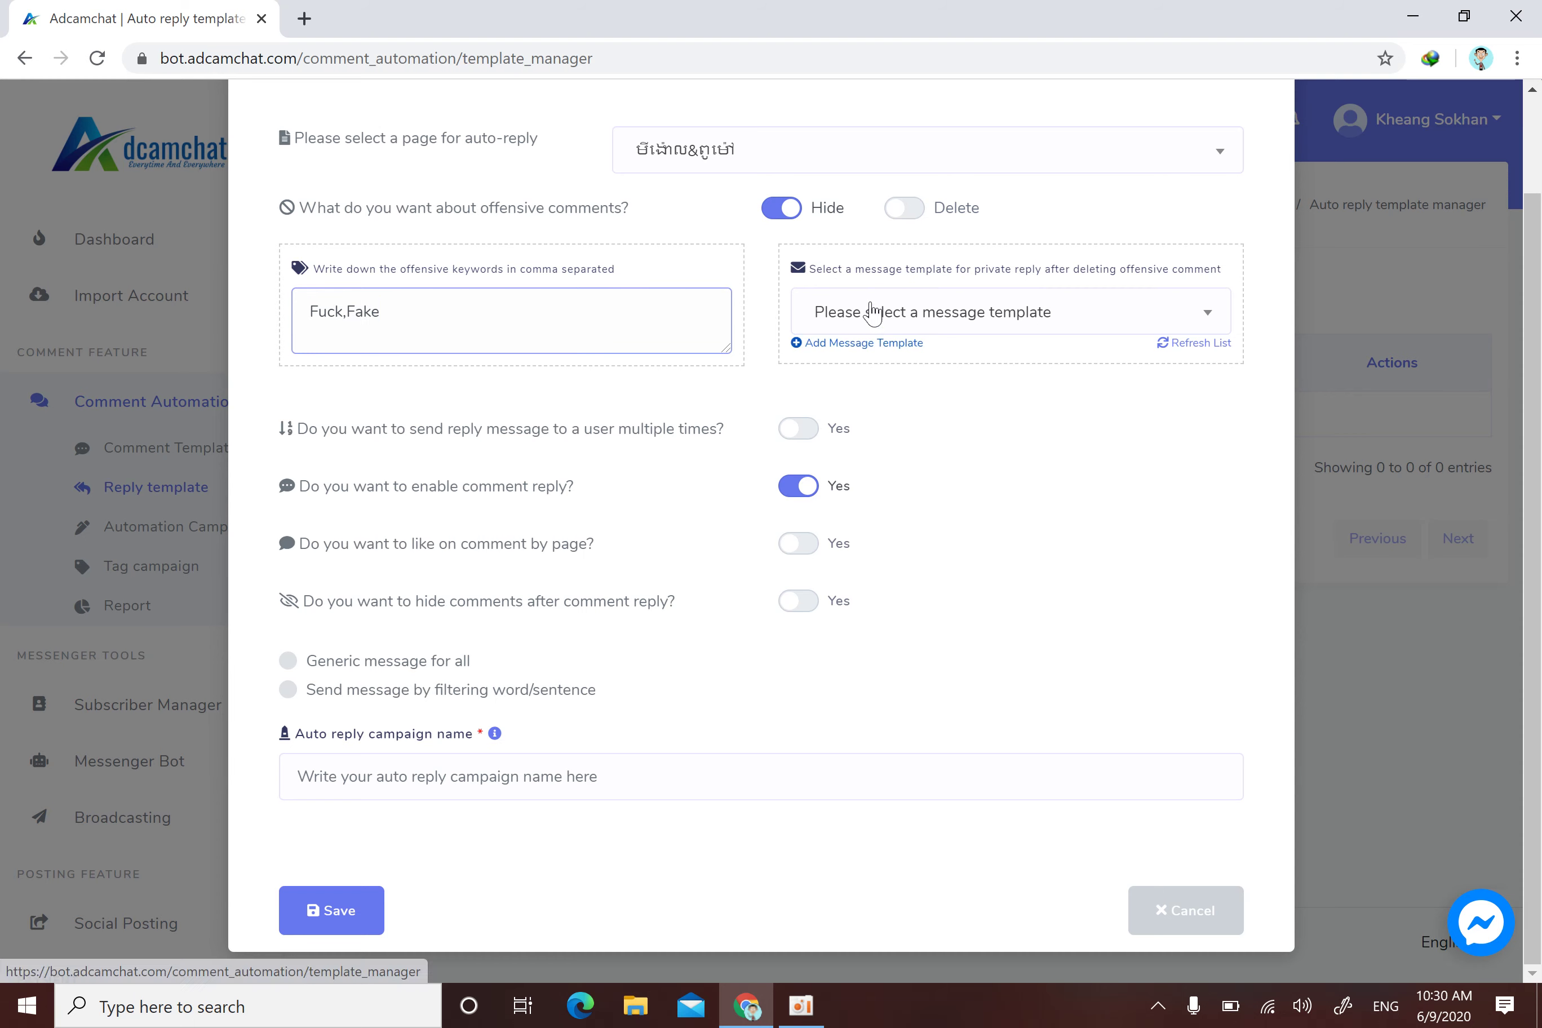
{"action": "triple_click", "coordinate": [464, 324]}
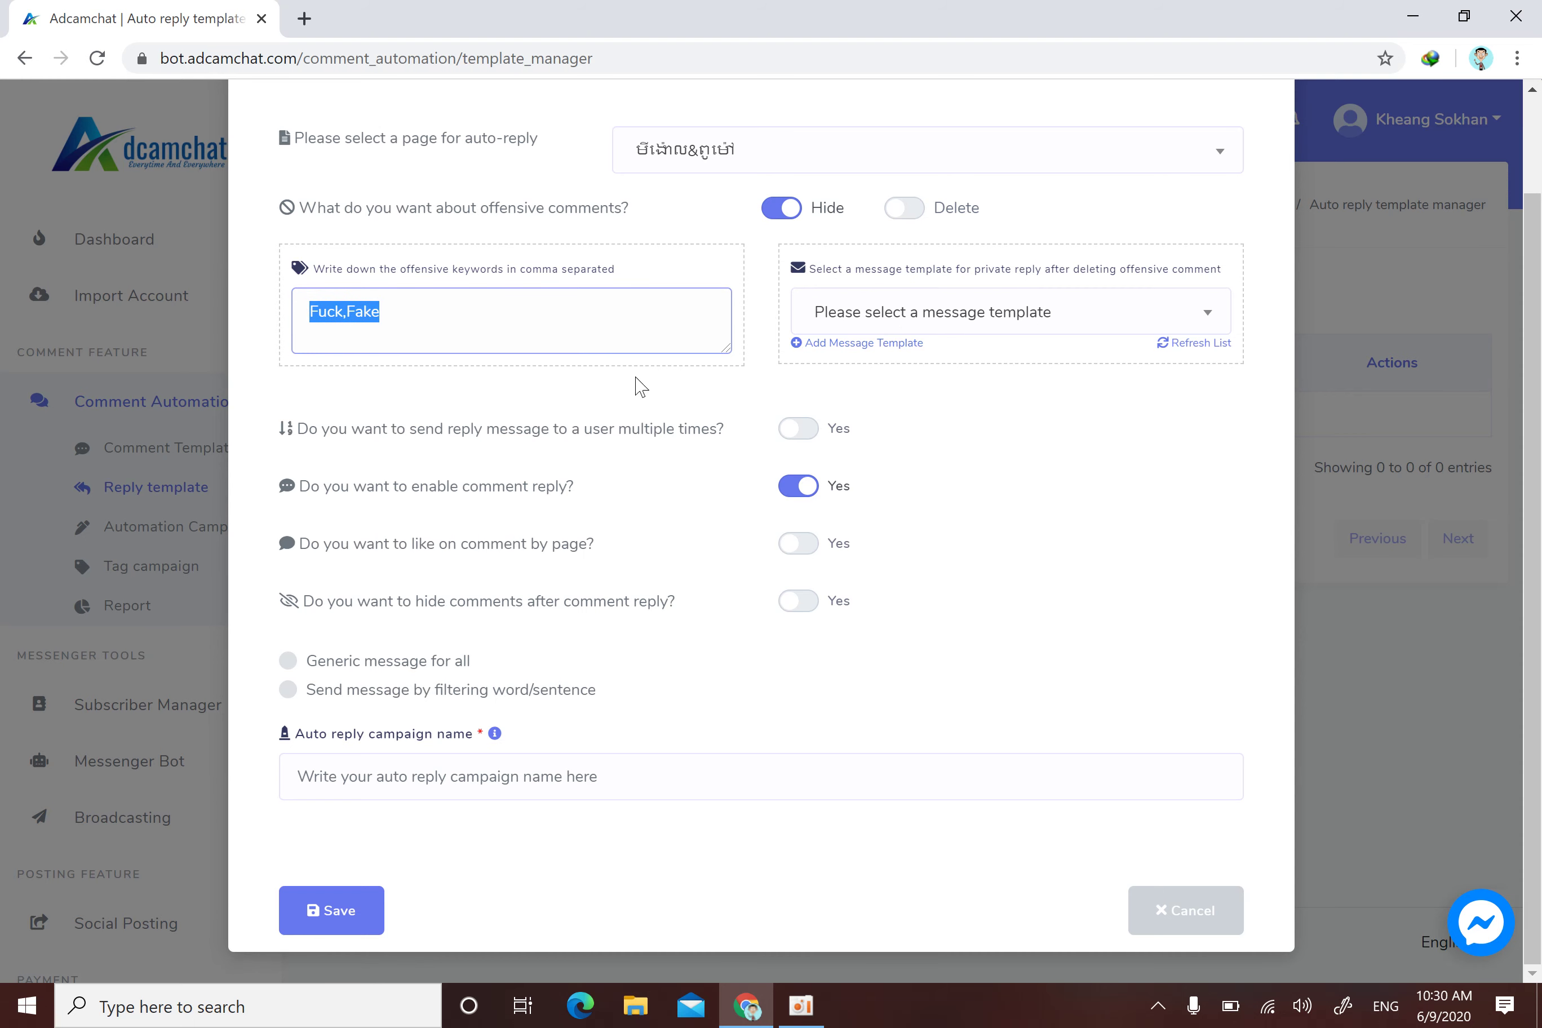
{"action": "left_click", "coordinate": [478, 304]}
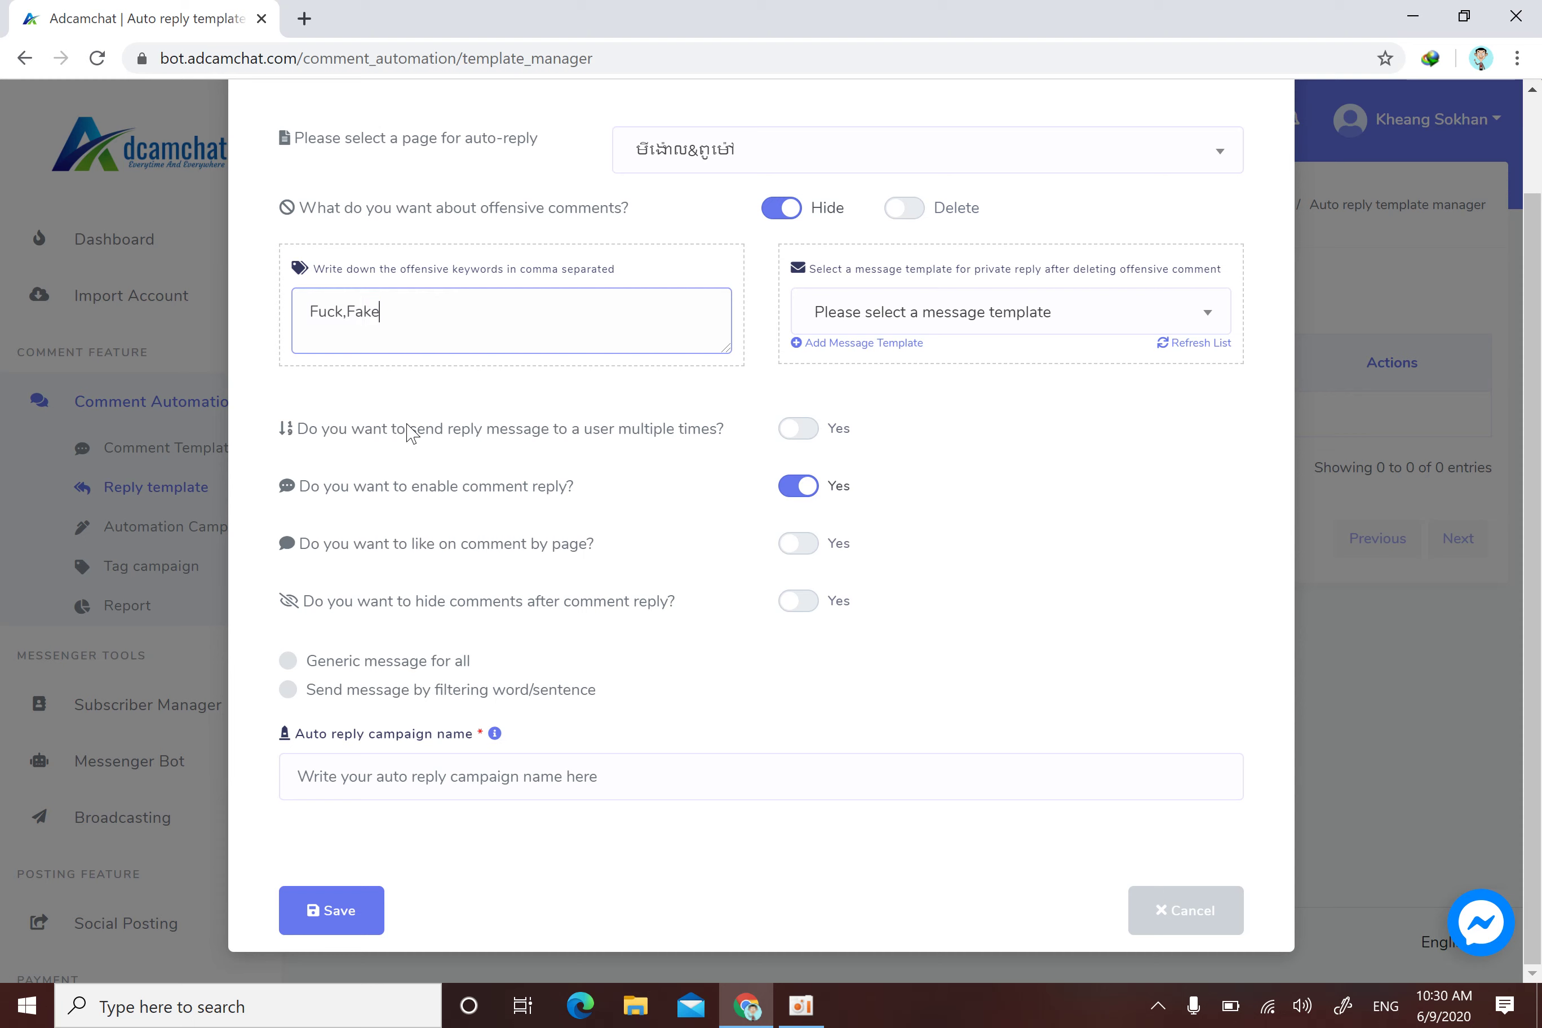
- Enable sending reply messages to a user multiple times and liking comments by page, leaving hiding comments after reply off
{"action": "left_click_drag", "start_coordinate": [292, 430], "coordinate": [730, 447]}
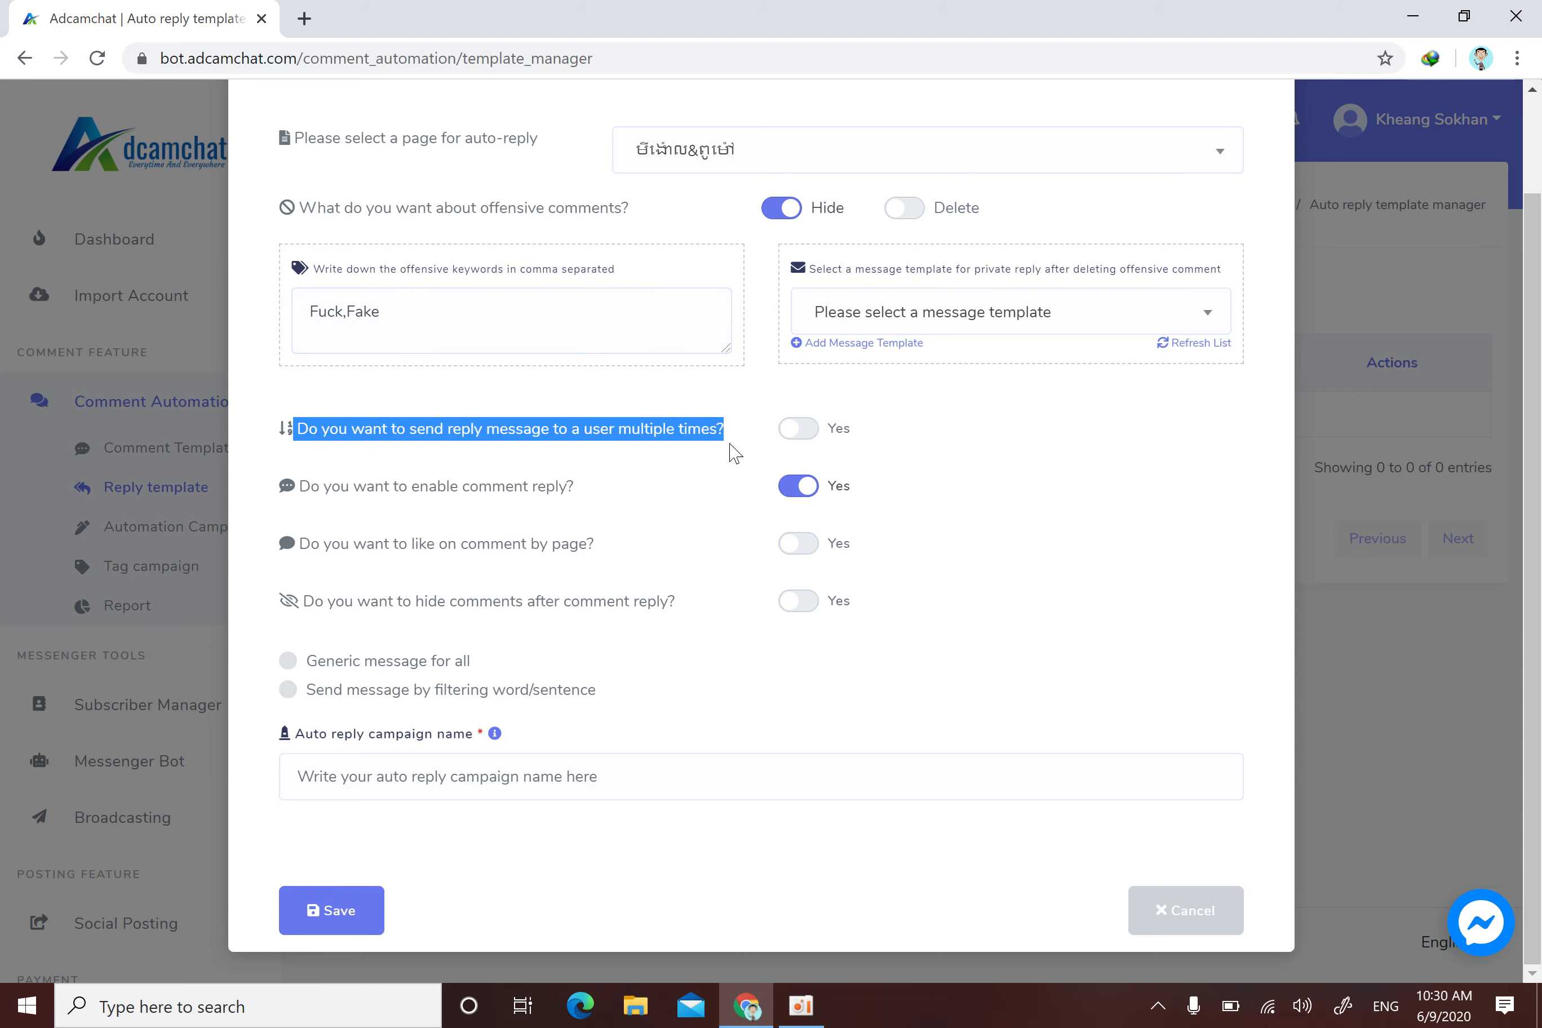
{"action": "left_click", "coordinate": [800, 428]}
{"action": "left_click", "coordinate": [734, 435]}
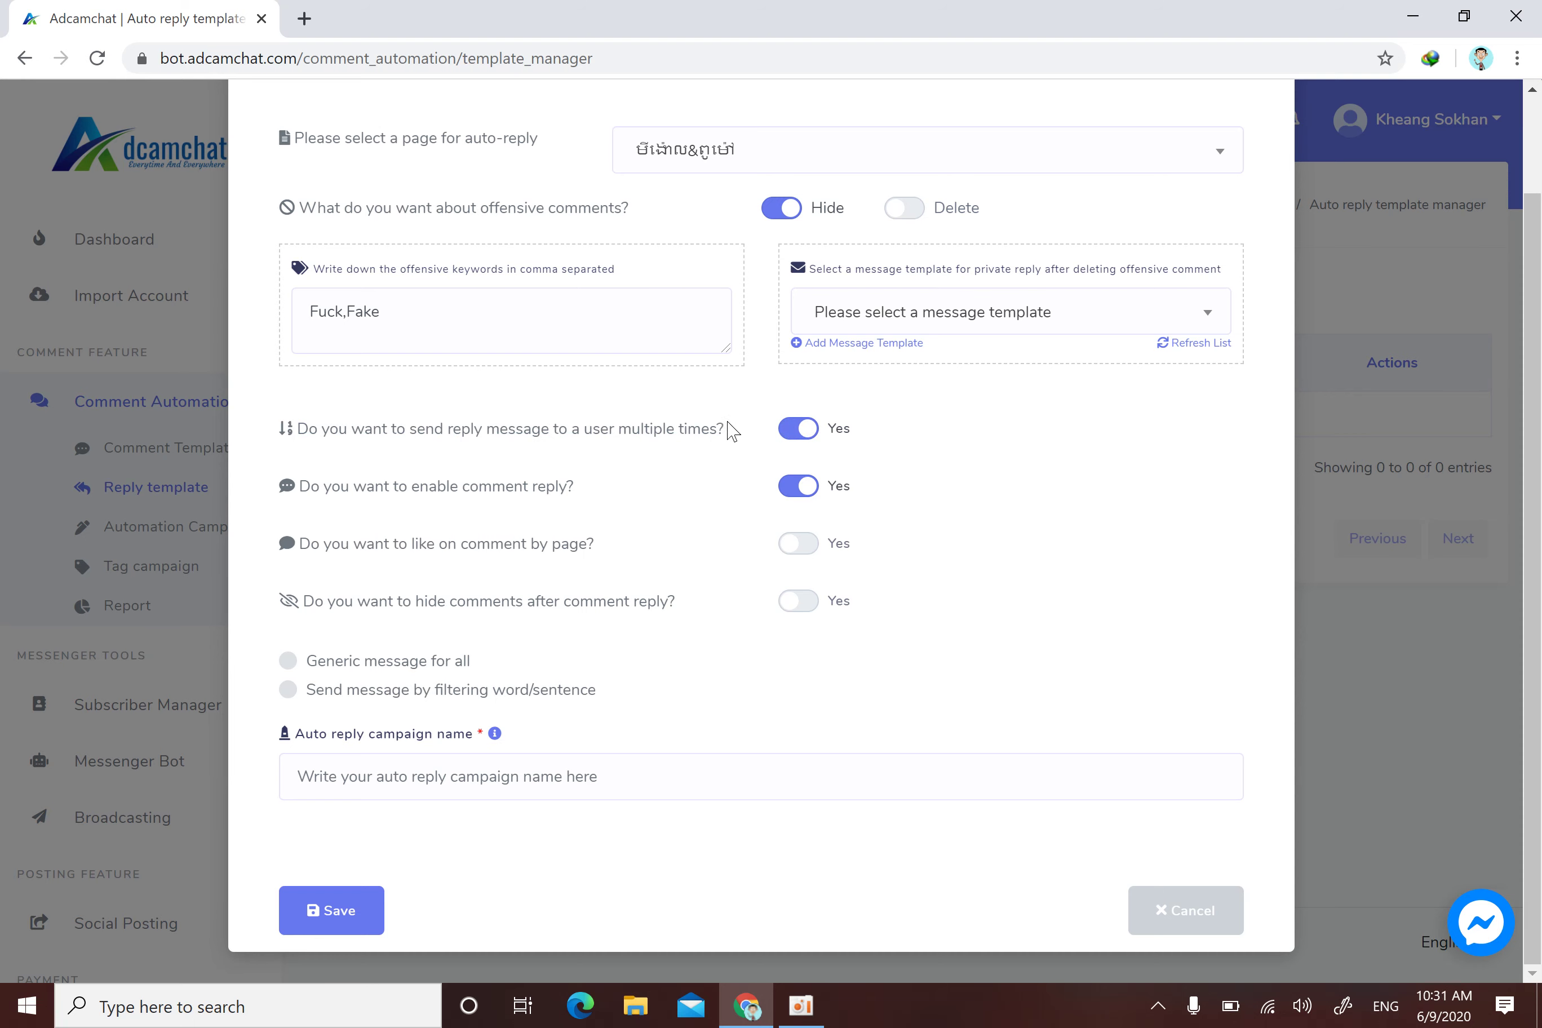
{"action": "triple_click", "coordinate": [535, 425]}
{"action": "left_click", "coordinate": [657, 444]}
{"action": "left_click", "coordinate": [811, 549]}
{"action": "left_click", "coordinate": [799, 600]}
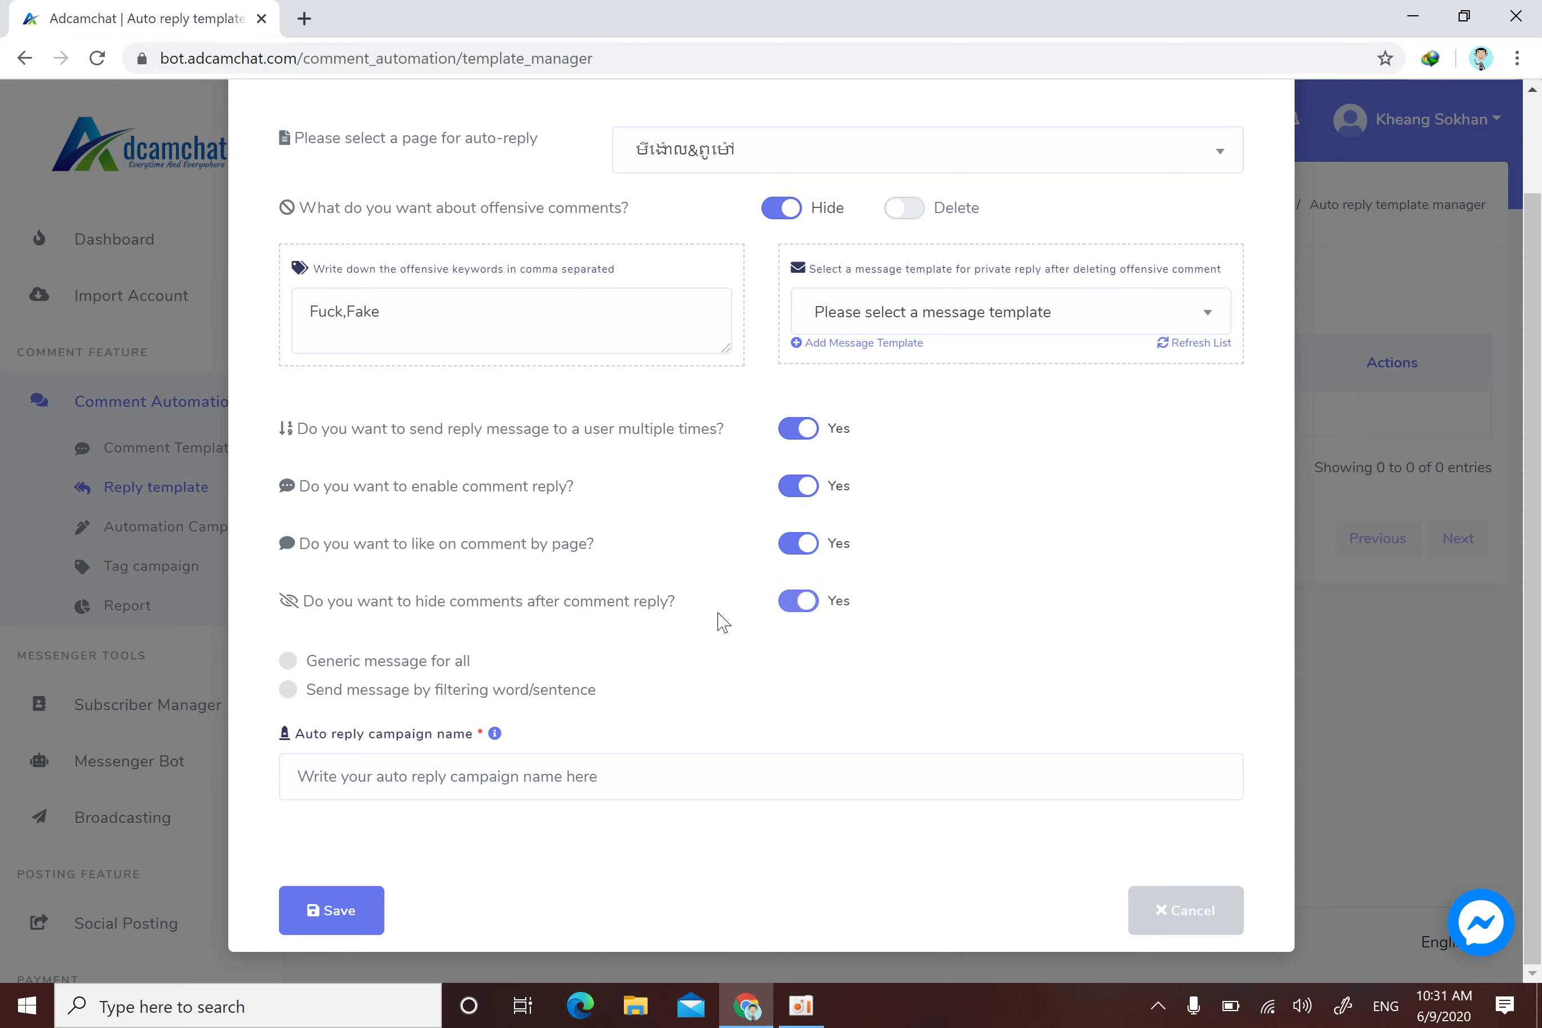
{"action": "left_click", "coordinate": [799, 600]}
{"action": "scroll", "coordinate": [701, 442], "scroll_direction": "up", "scroll_amount": 2}
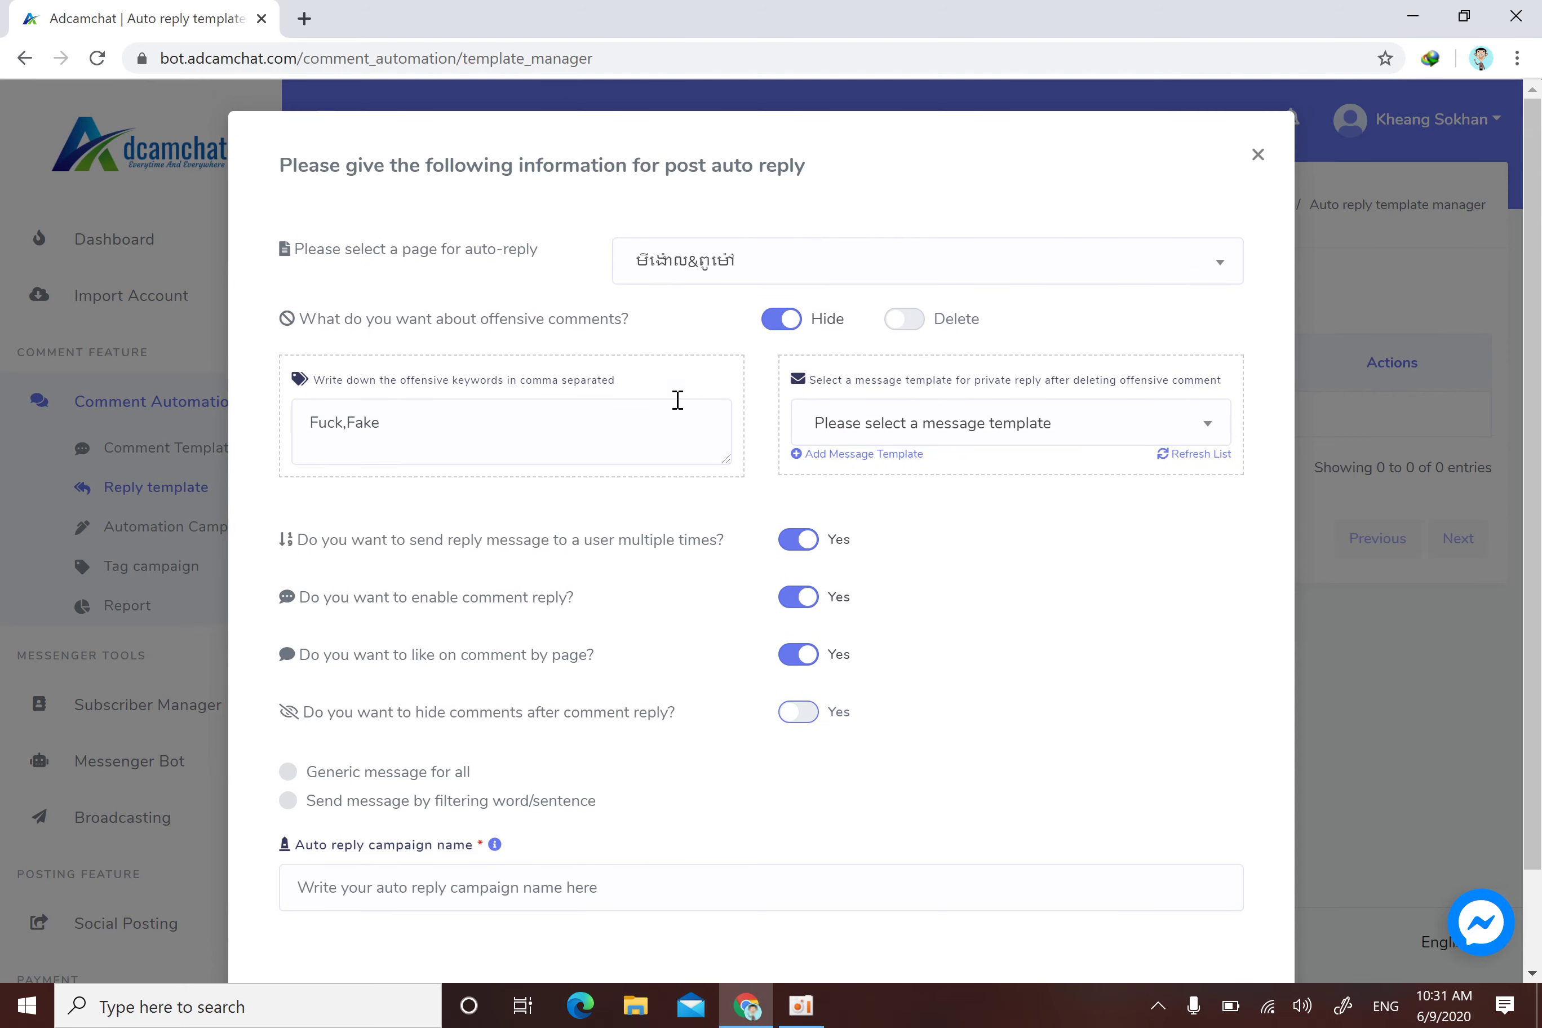
{"action": "left_click_drag", "start_coordinate": [392, 433], "coordinate": [295, 430]}
{"action": "left_click", "coordinate": [592, 424]}
{"action": "left_click", "coordinate": [858, 319]}
{"action": "left_click_drag", "start_coordinate": [783, 297], "coordinate": [868, 292]}
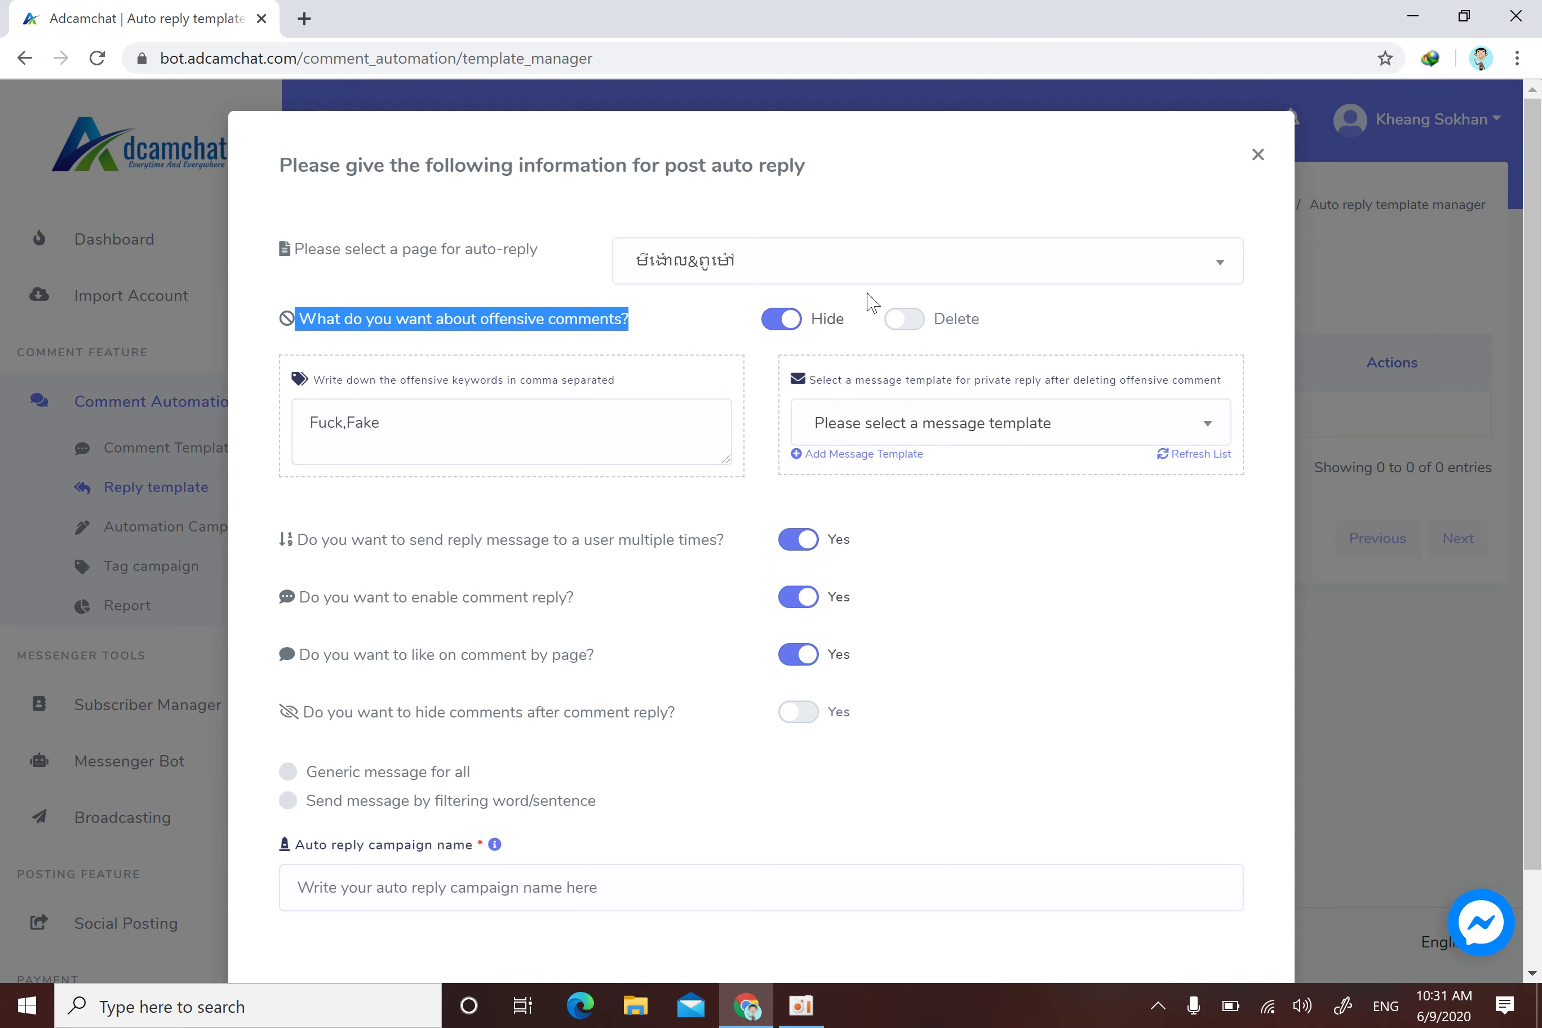
{"action": "left_click", "coordinate": [856, 329]}
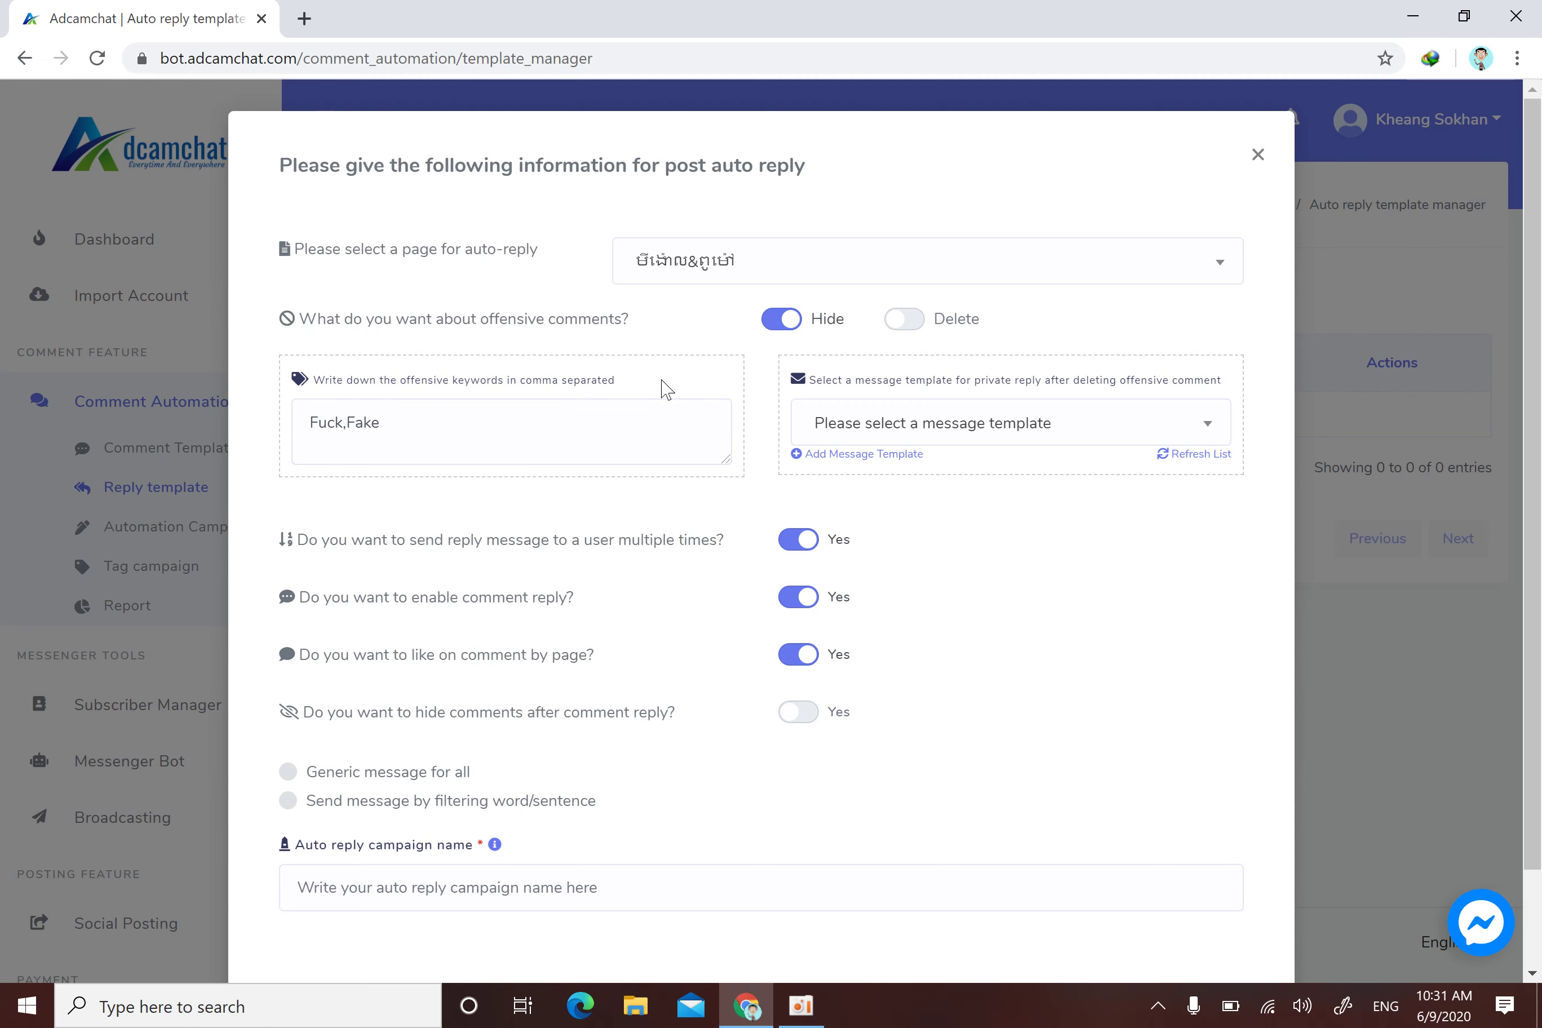
- Set the reply type to Generic message for all
{"action": "scroll", "coordinate": [693, 451], "scroll_direction": "down", "scroll_amount": 2}
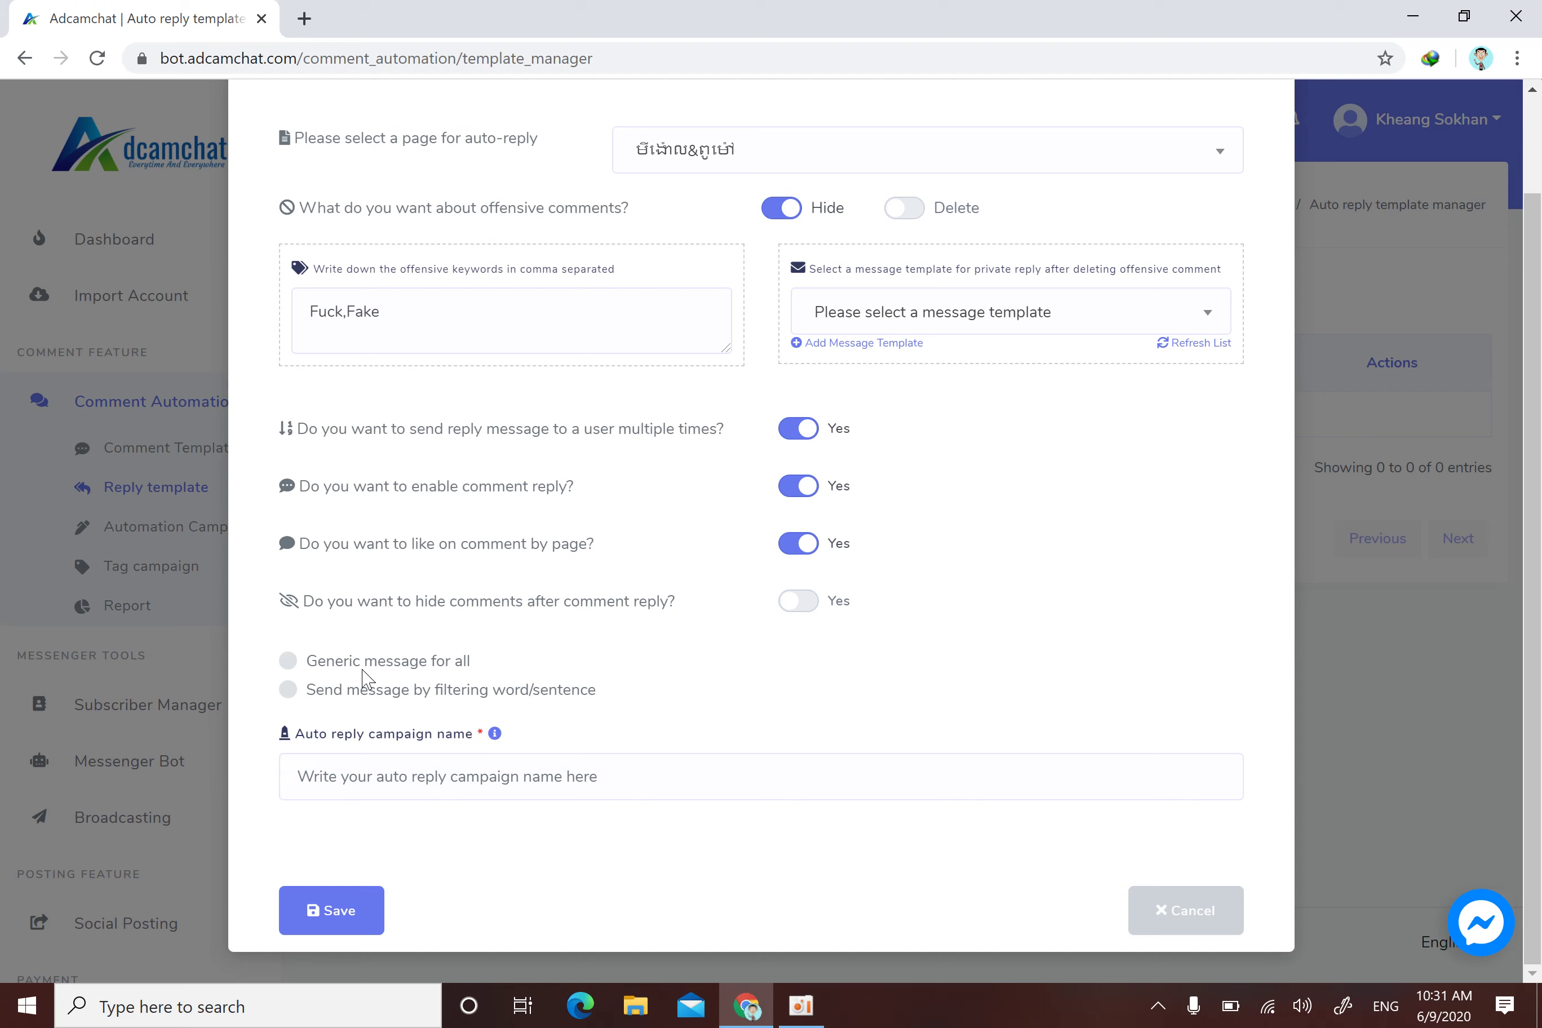
{"action": "left_click_drag", "start_coordinate": [282, 630], "coordinate": [514, 671]}
{"action": "left_click", "coordinate": [514, 671]}
{"action": "left_click", "coordinate": [290, 664]}
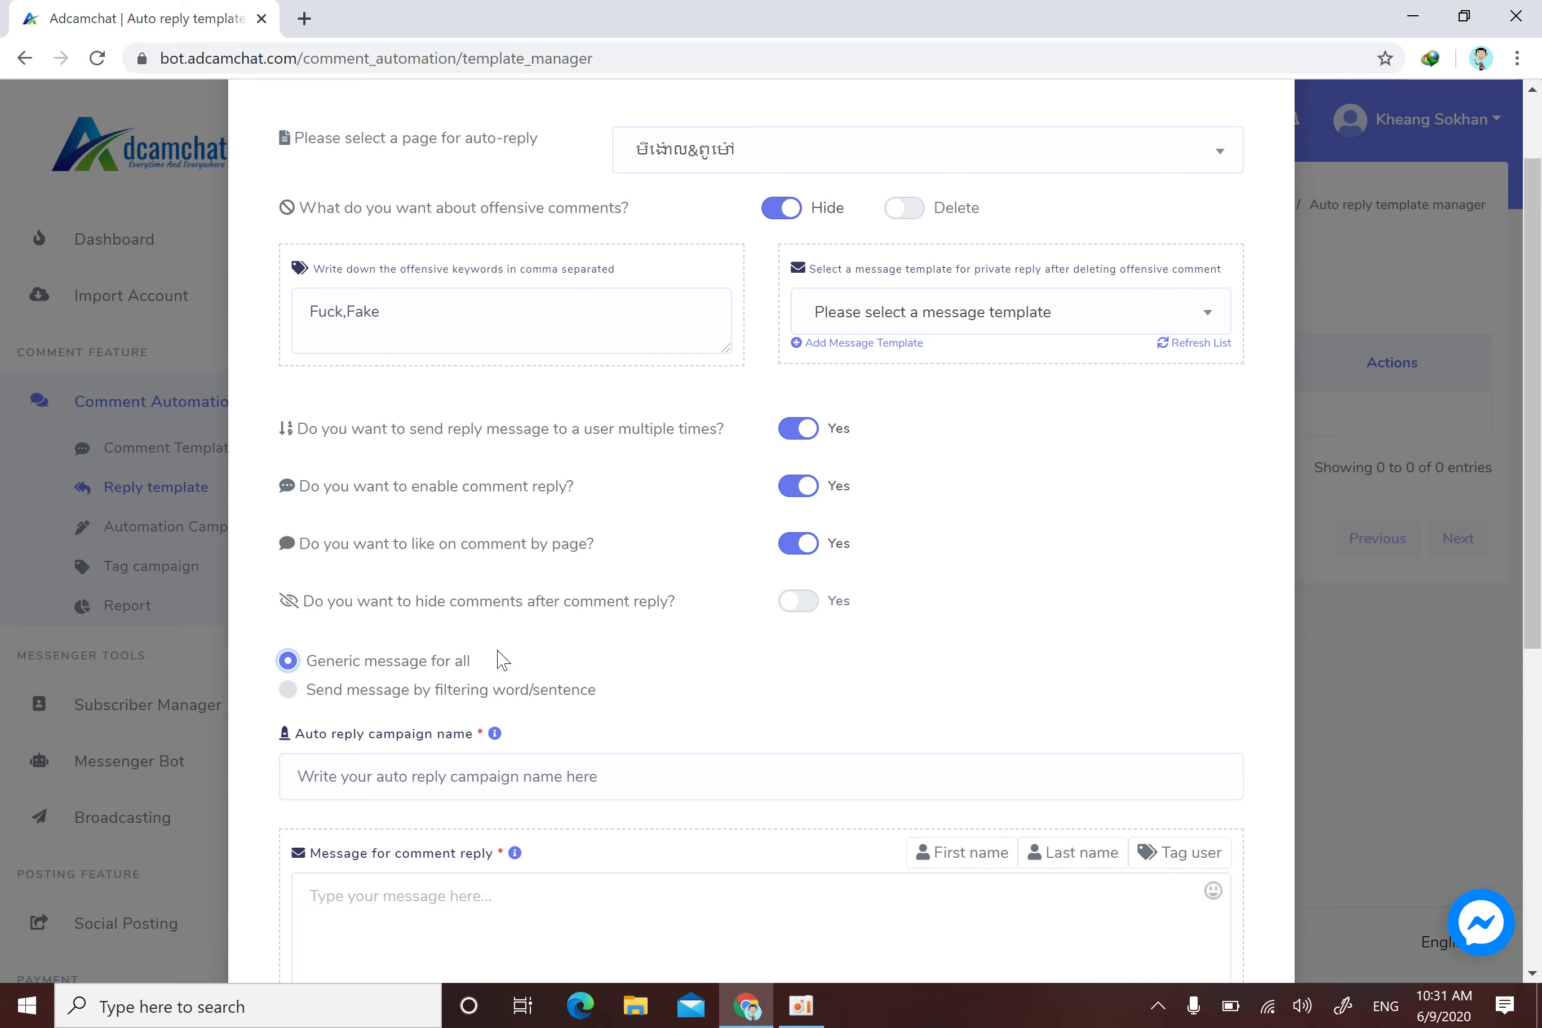
- Switch to Send message by filtering word/sentence to examine its fields, and return to Generic message for all
{"action": "left_click", "coordinate": [287, 691]}
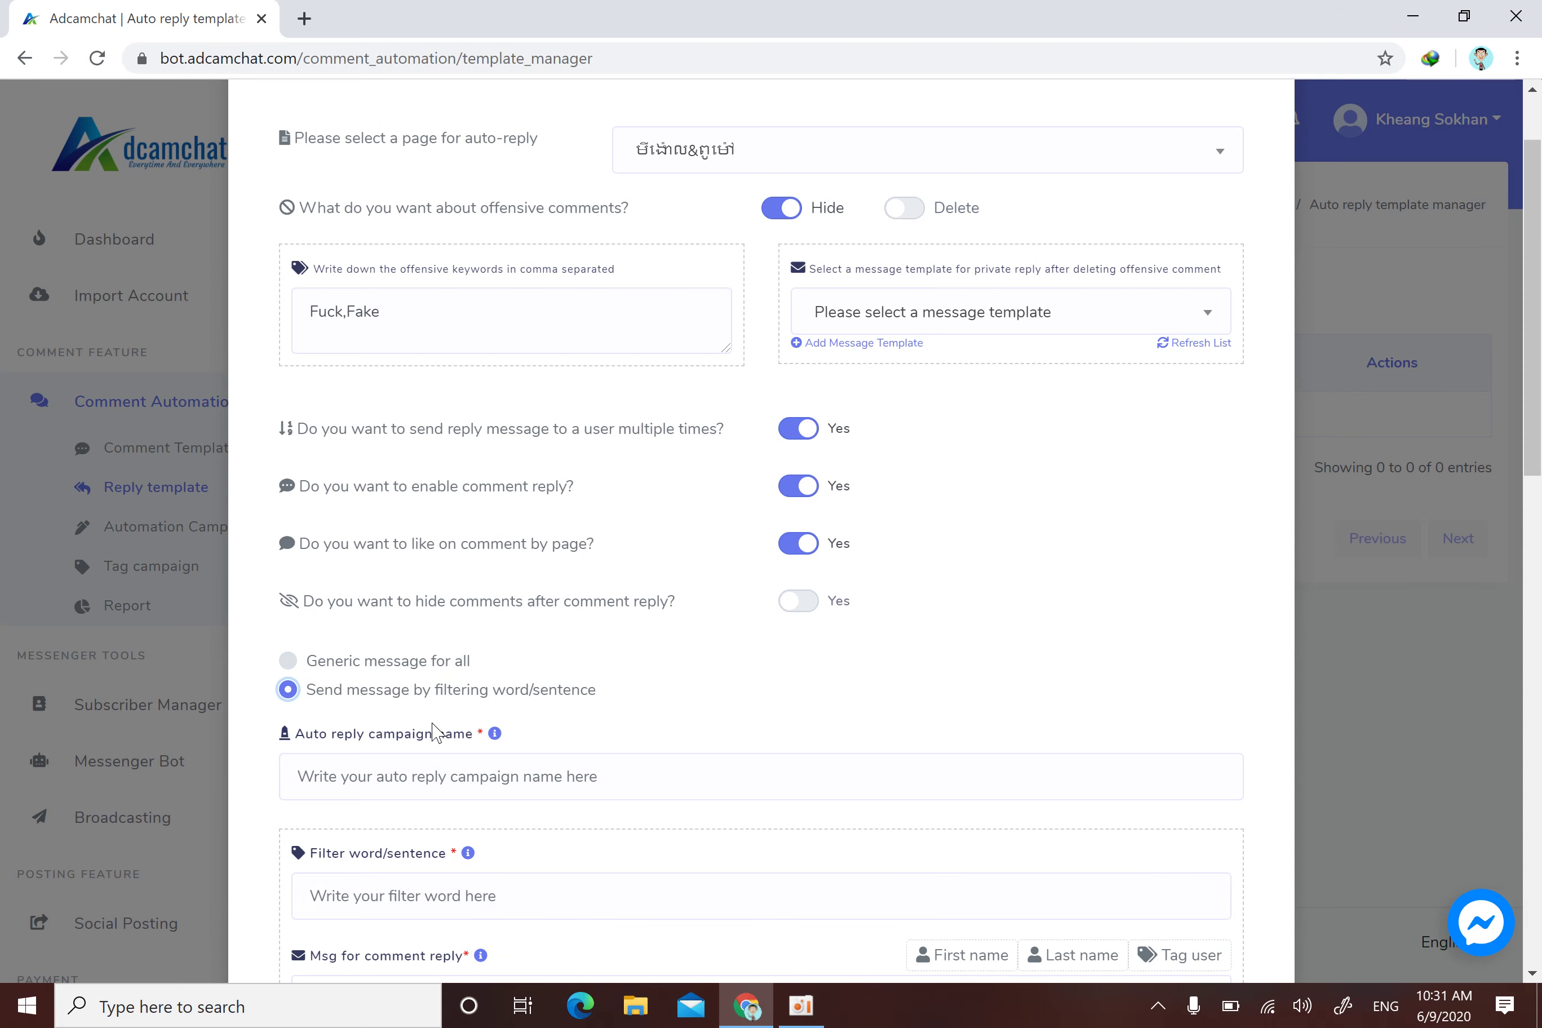
{"action": "left_click", "coordinate": [398, 892]}
{"action": "scroll", "coordinate": [405, 876], "scroll_direction": "down", "scroll_amount": 3}
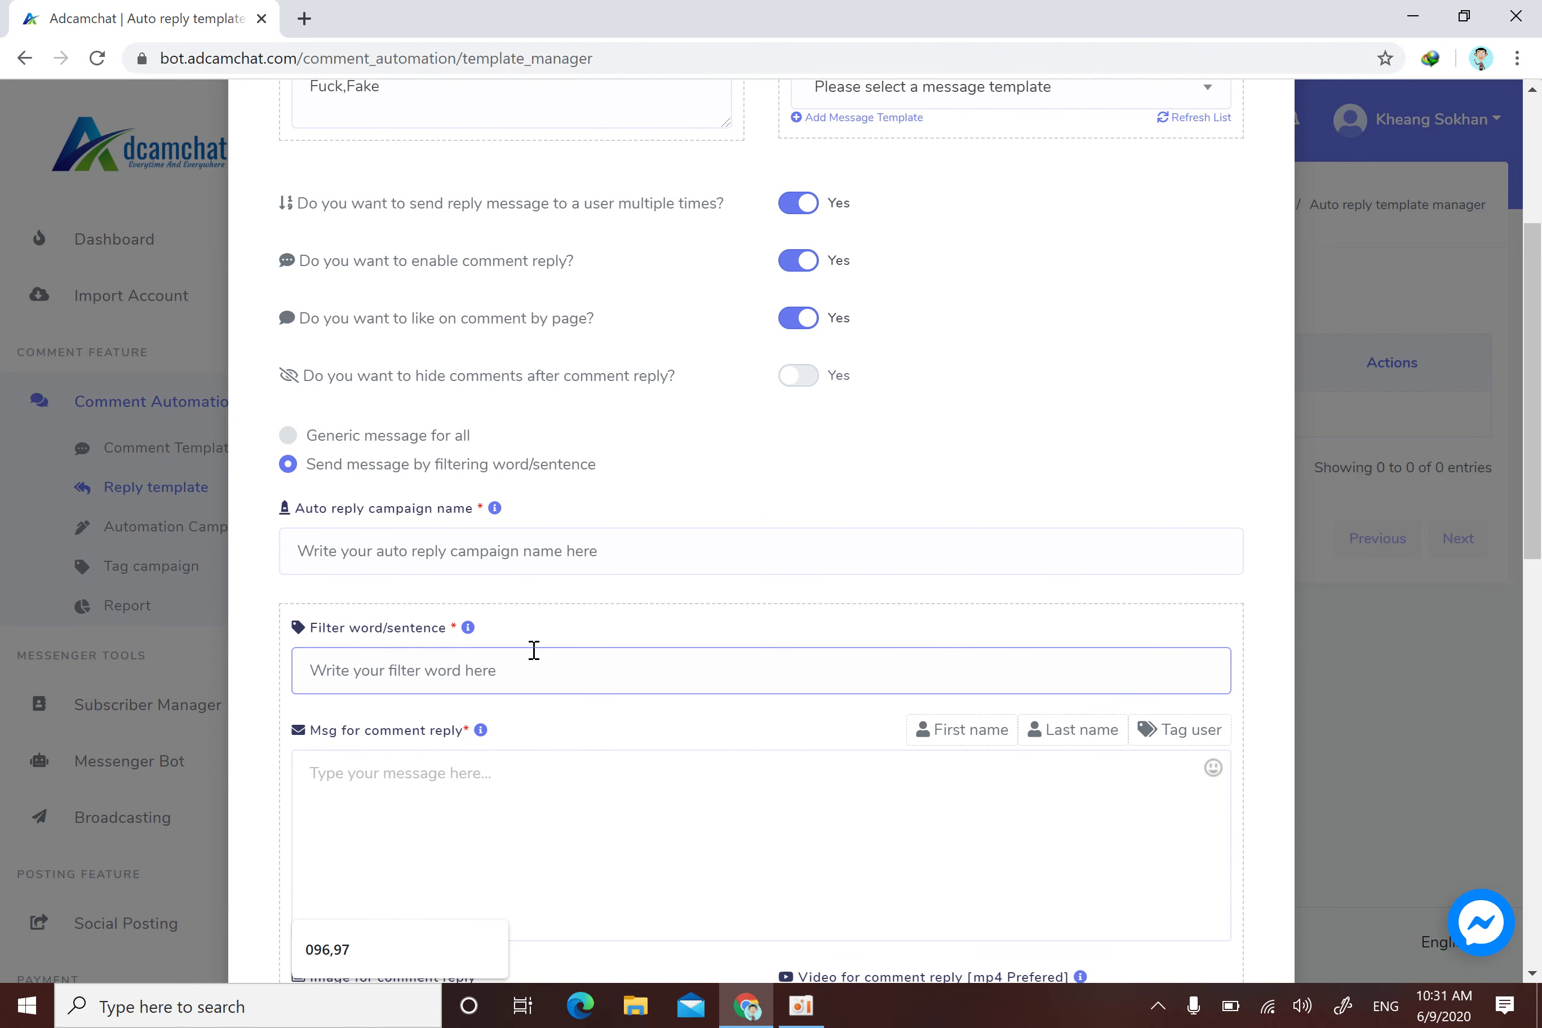
{"action": "scroll", "coordinate": [412, 641], "scroll_direction": "up", "scroll_amount": 2}
{"action": "left_click", "coordinate": [287, 549]}
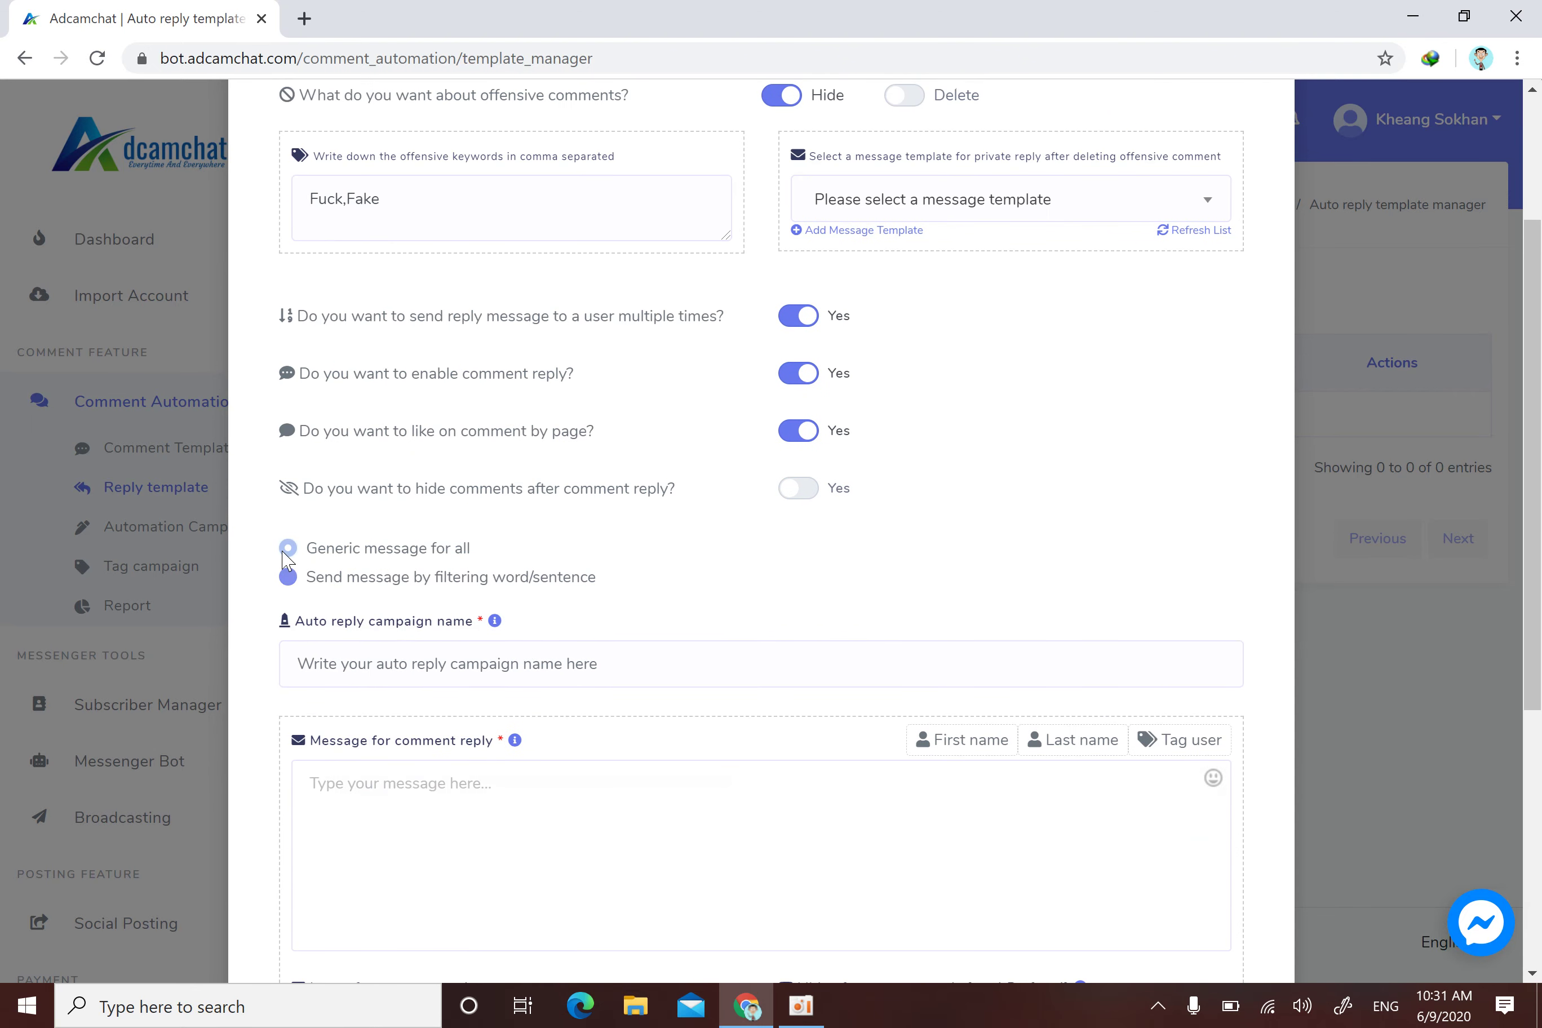
- Enter 01 as the auto reply campaign name
{"action": "left_click_drag", "start_coordinate": [470, 549], "coordinate": [309, 574]}
{"action": "left_click", "coordinate": [517, 561]}
{"action": "left_click", "coordinate": [515, 664]}
{"action": "left_click_drag", "start_coordinate": [467, 625], "coordinate": [335, 627]}
{"action": "left_click", "coordinate": [502, 661]}
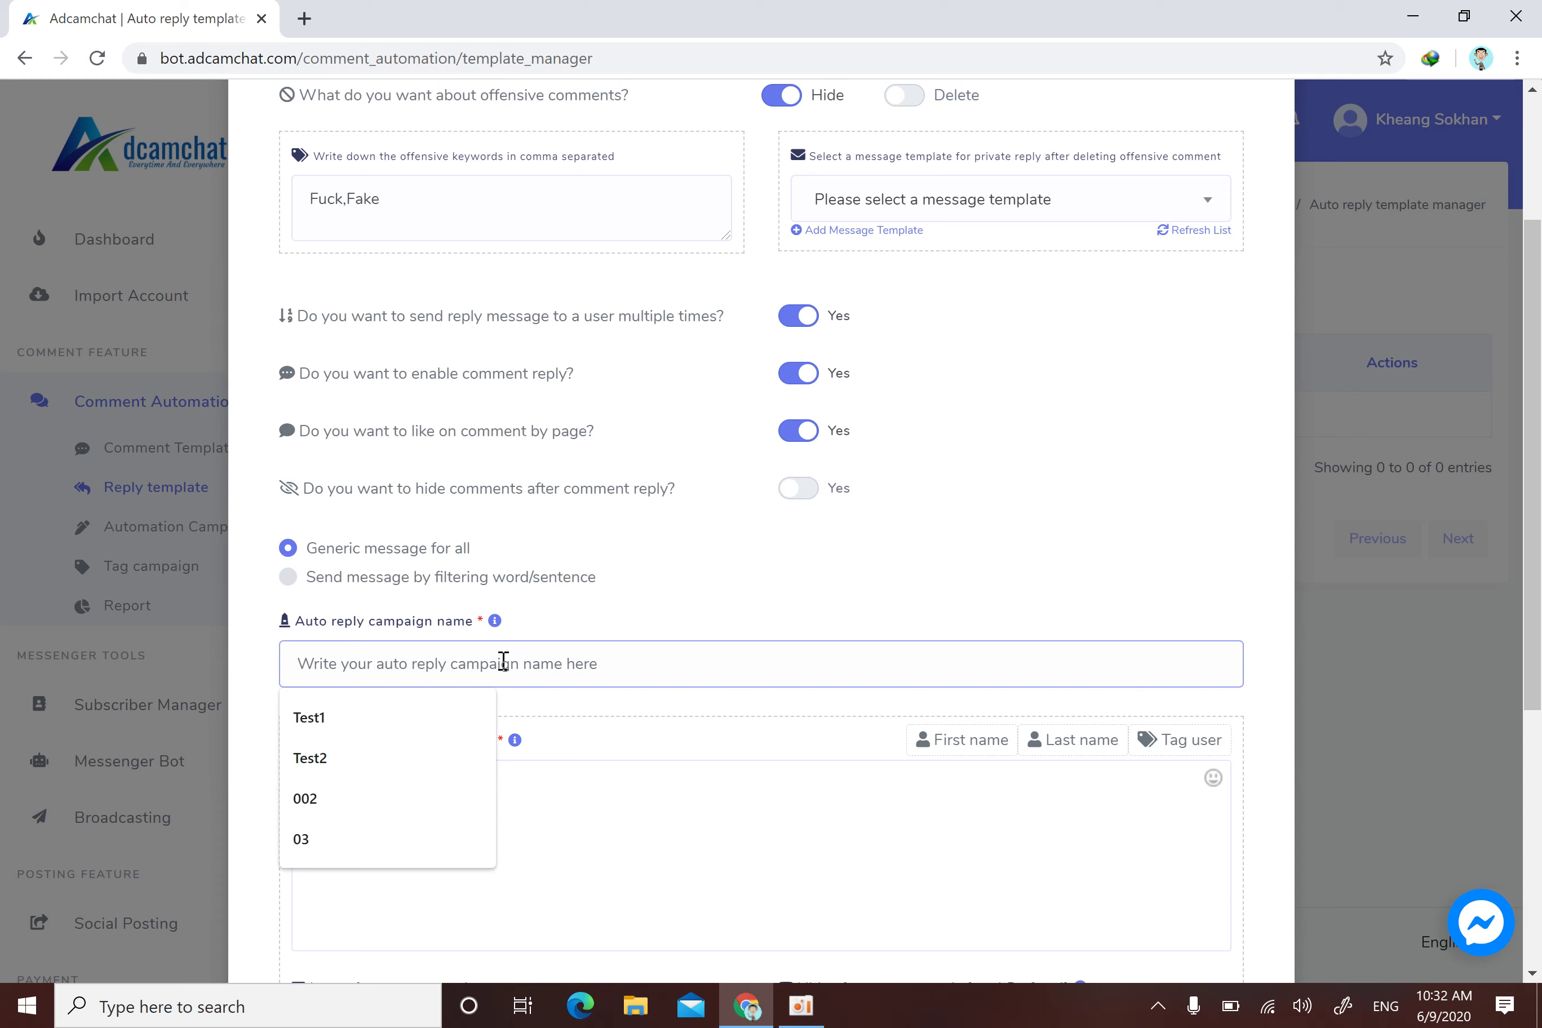
{"action": "type", "text": "01"}
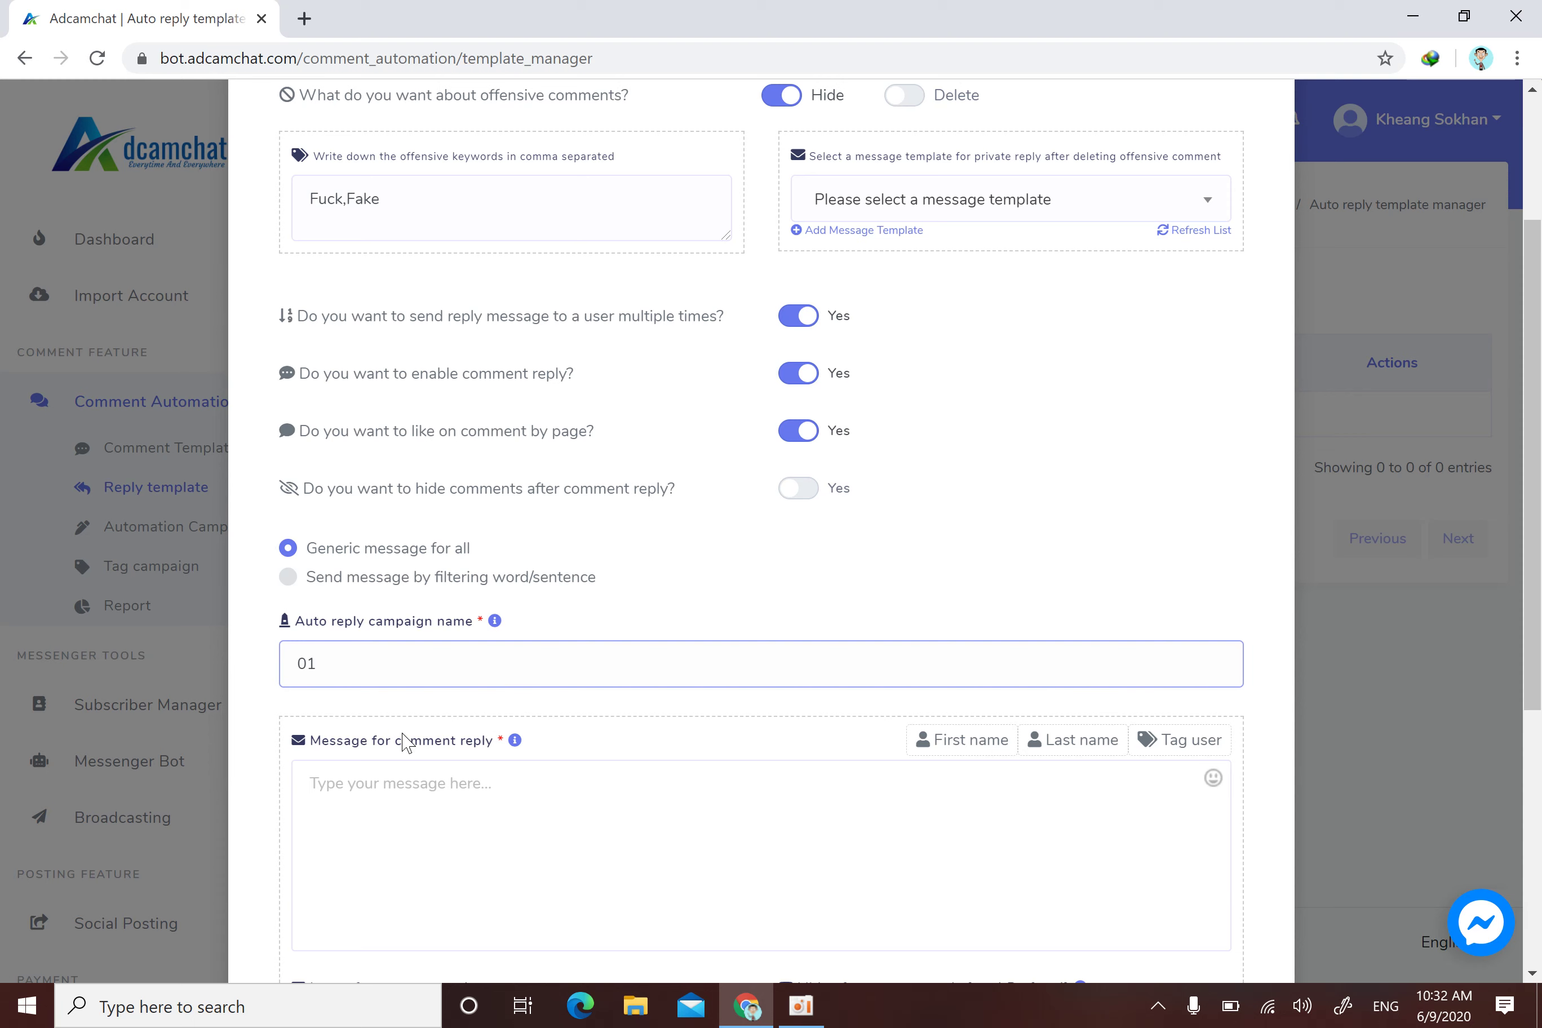
{"action": "double_click", "coordinate": [327, 662]}
- Enter "អរគុណដែលបានខំមិន!" as the message for comment reply
{"action": "left_click", "coordinate": [379, 784]}
{"action": "scroll", "coordinate": [427, 779], "scroll_direction": "down", "scroll_amount": 1}
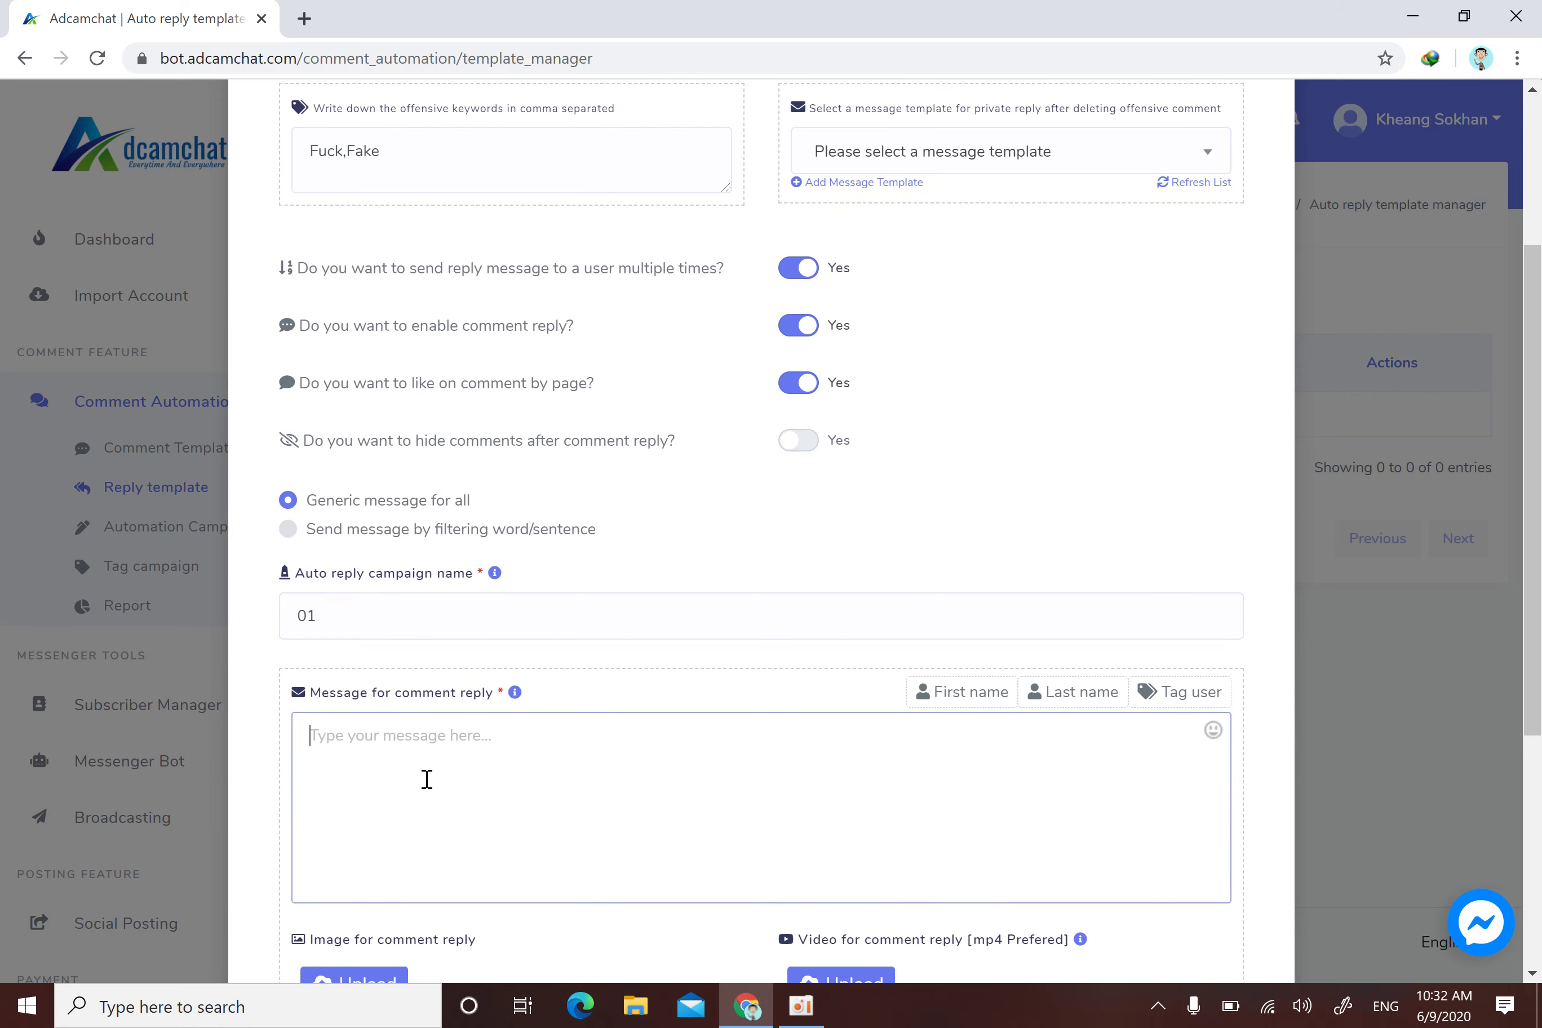
{"action": "scroll", "coordinate": [427, 779], "scroll_direction": "down", "scroll_amount": 3}
{"action": "left_click_drag", "start_coordinate": [503, 525], "coordinate": [403, 525]}
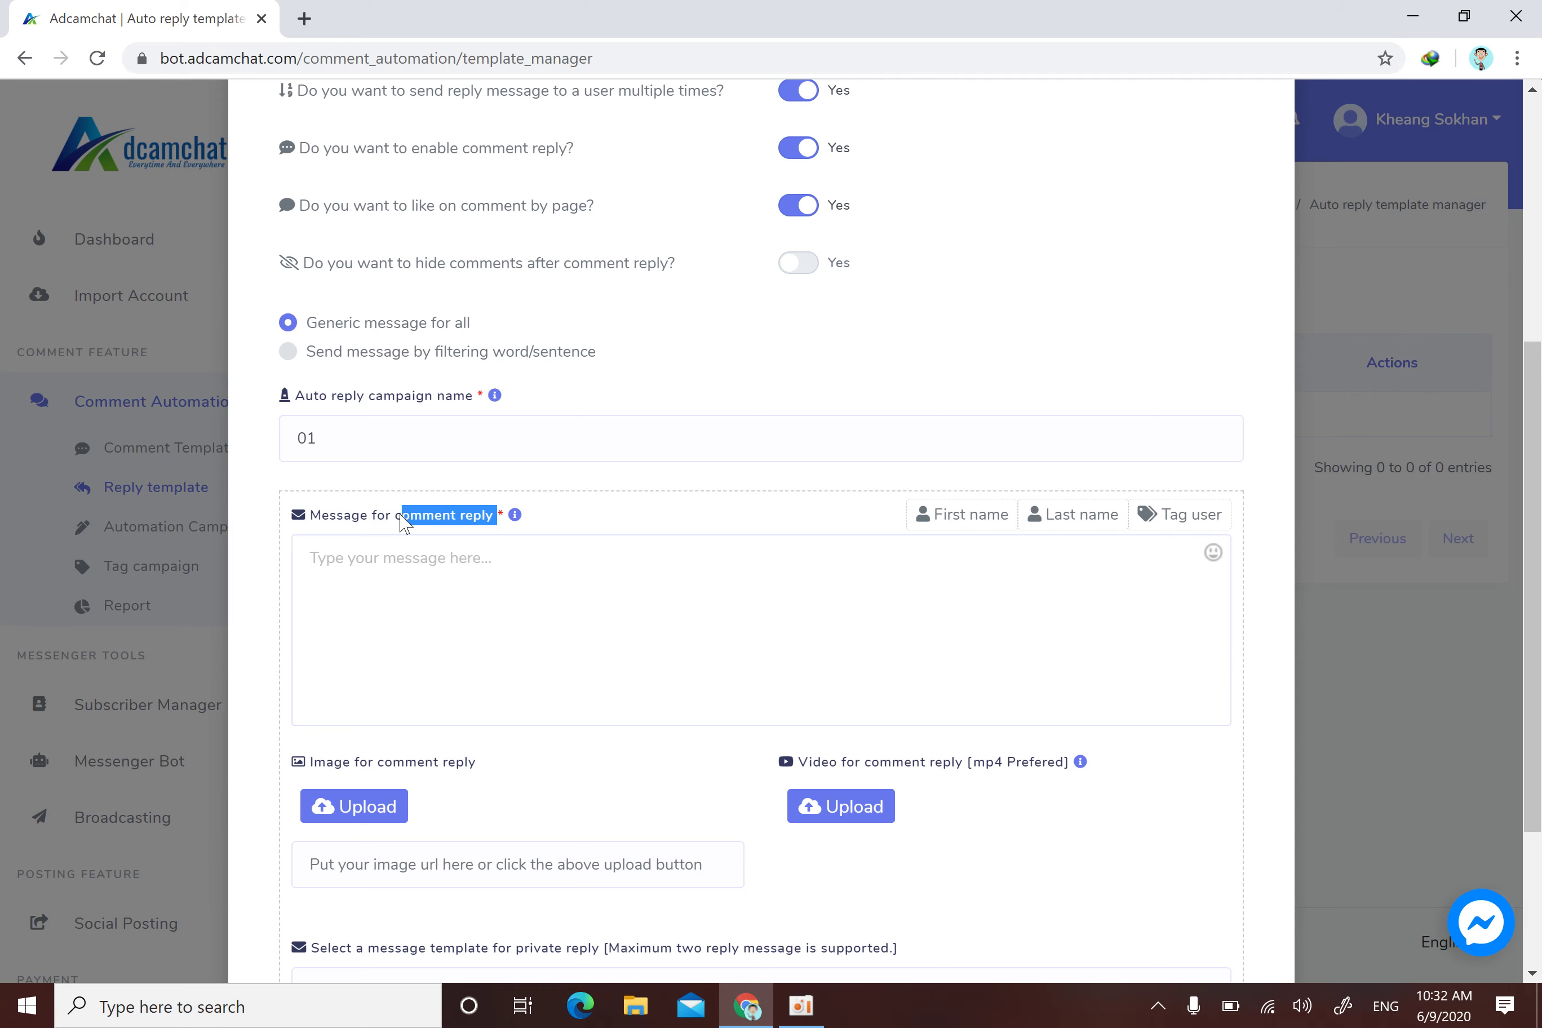
{"action": "left_click", "coordinate": [459, 564]}
{"action": "scroll", "coordinate": [459, 565], "scroll_direction": "up", "scroll_amount": 4}
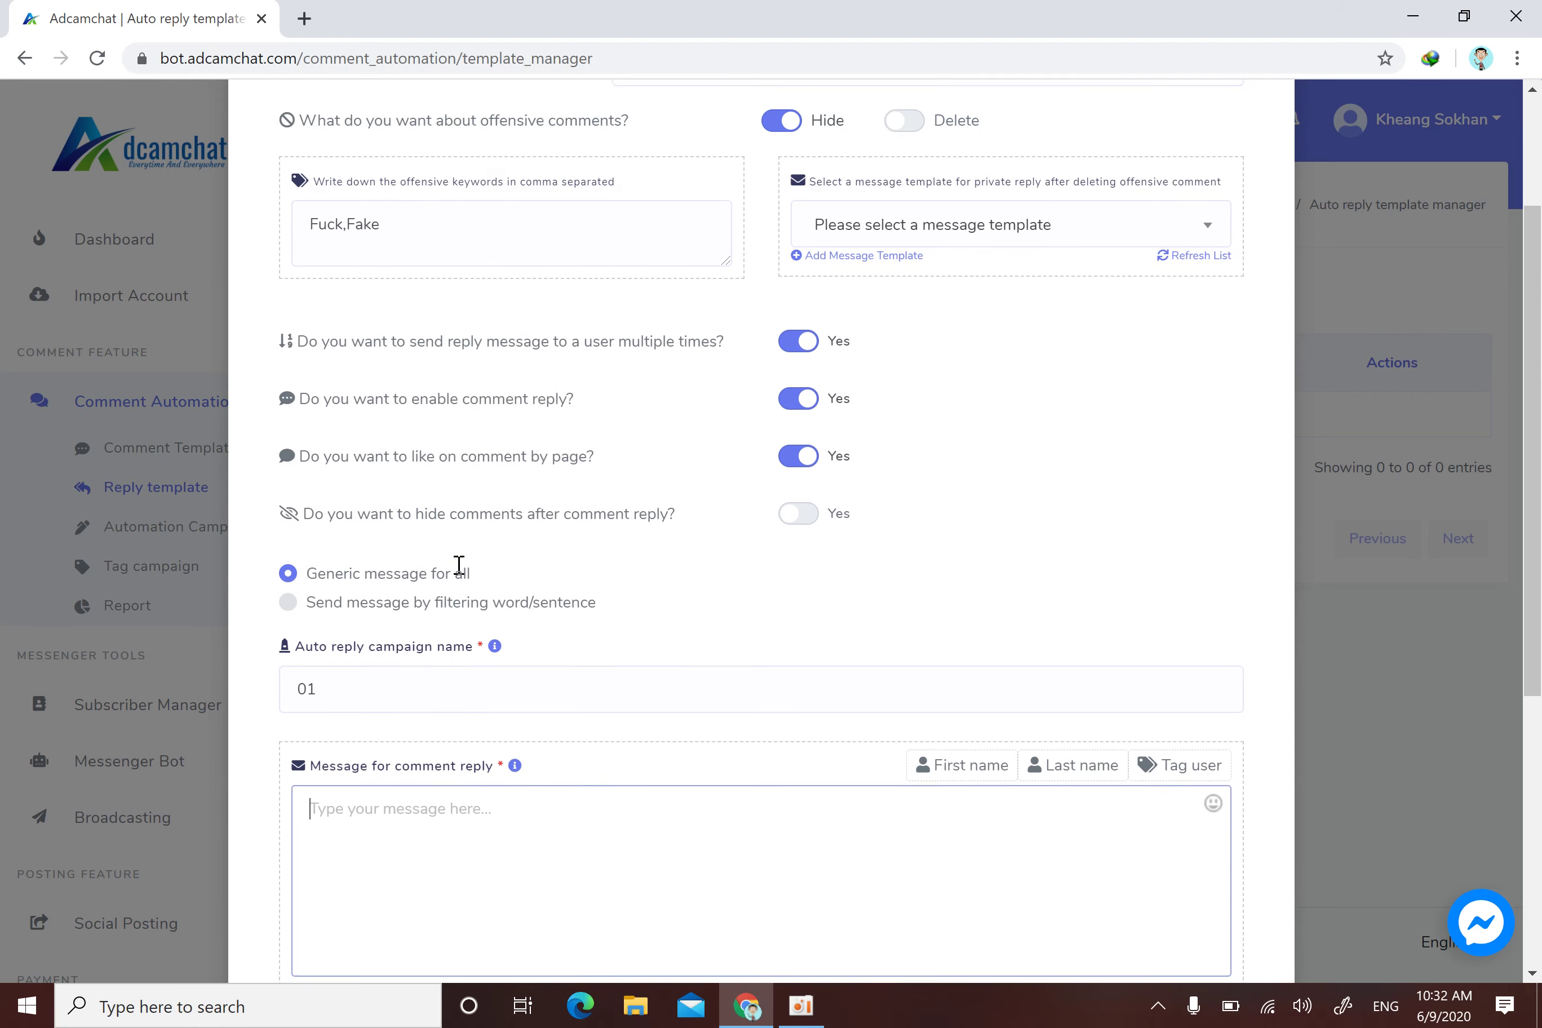
{"action": "scroll", "coordinate": [459, 565], "scroll_direction": "down", "scroll_amount": 2}
{"action": "scroll", "coordinate": [498, 694], "scroll_direction": "up", "scroll_amount": 2}
{"action": "scroll", "coordinate": [496, 695], "scroll_direction": "down", "scroll_amount": 2}
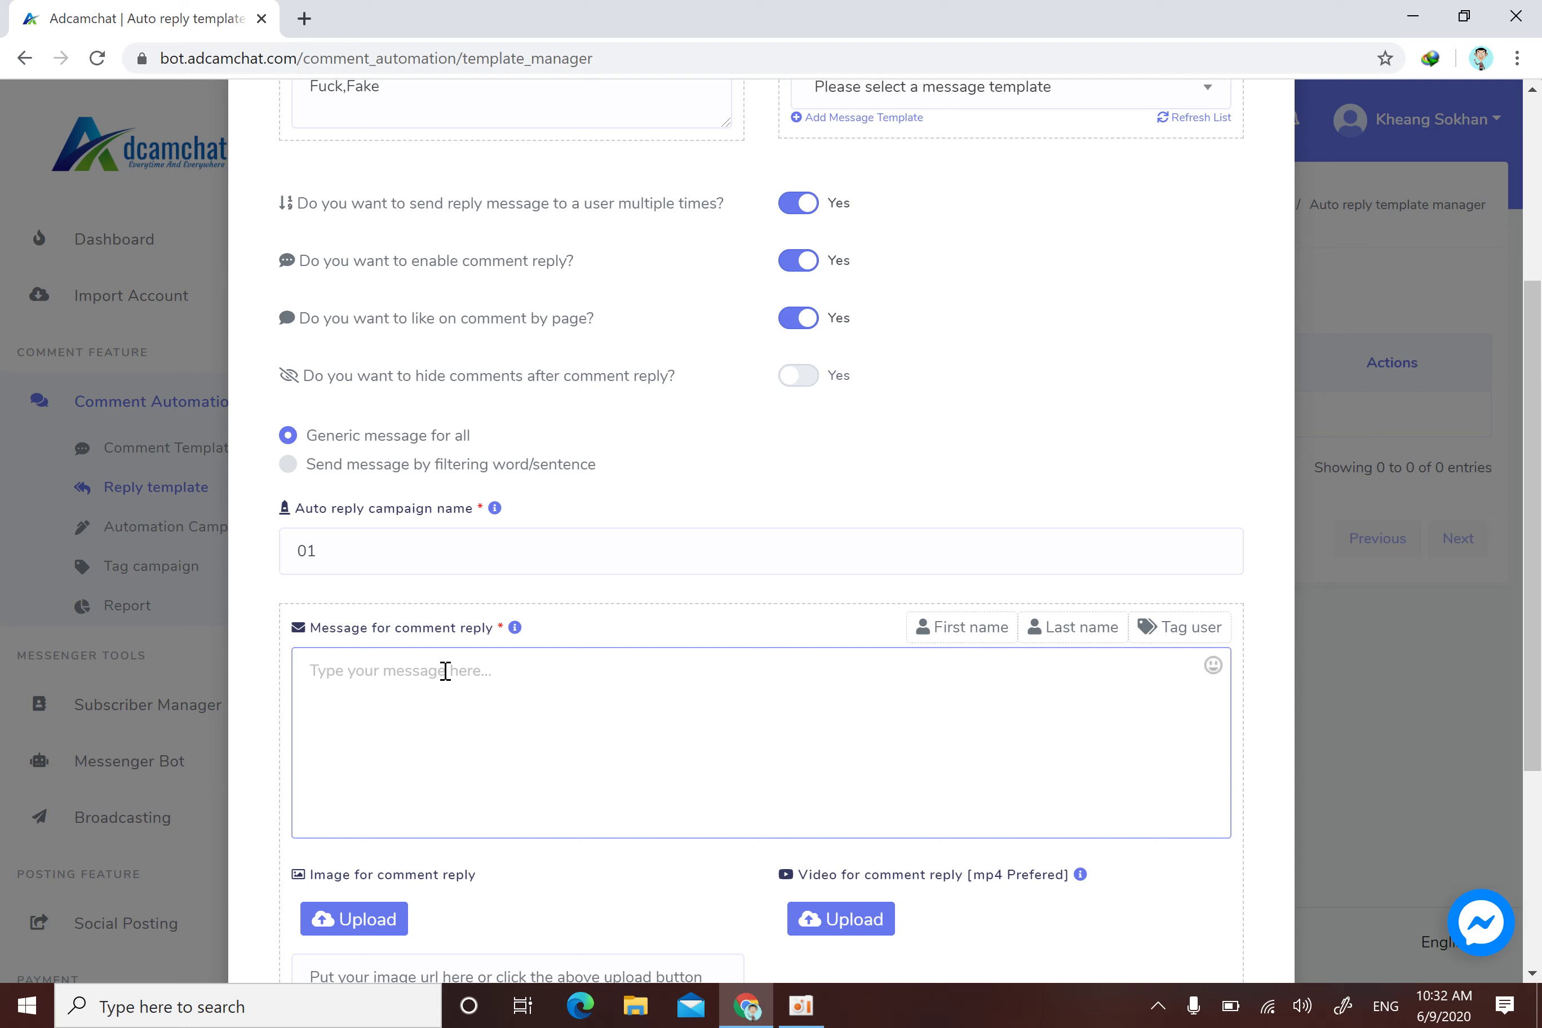
{"action": "type", "text": "អ"}
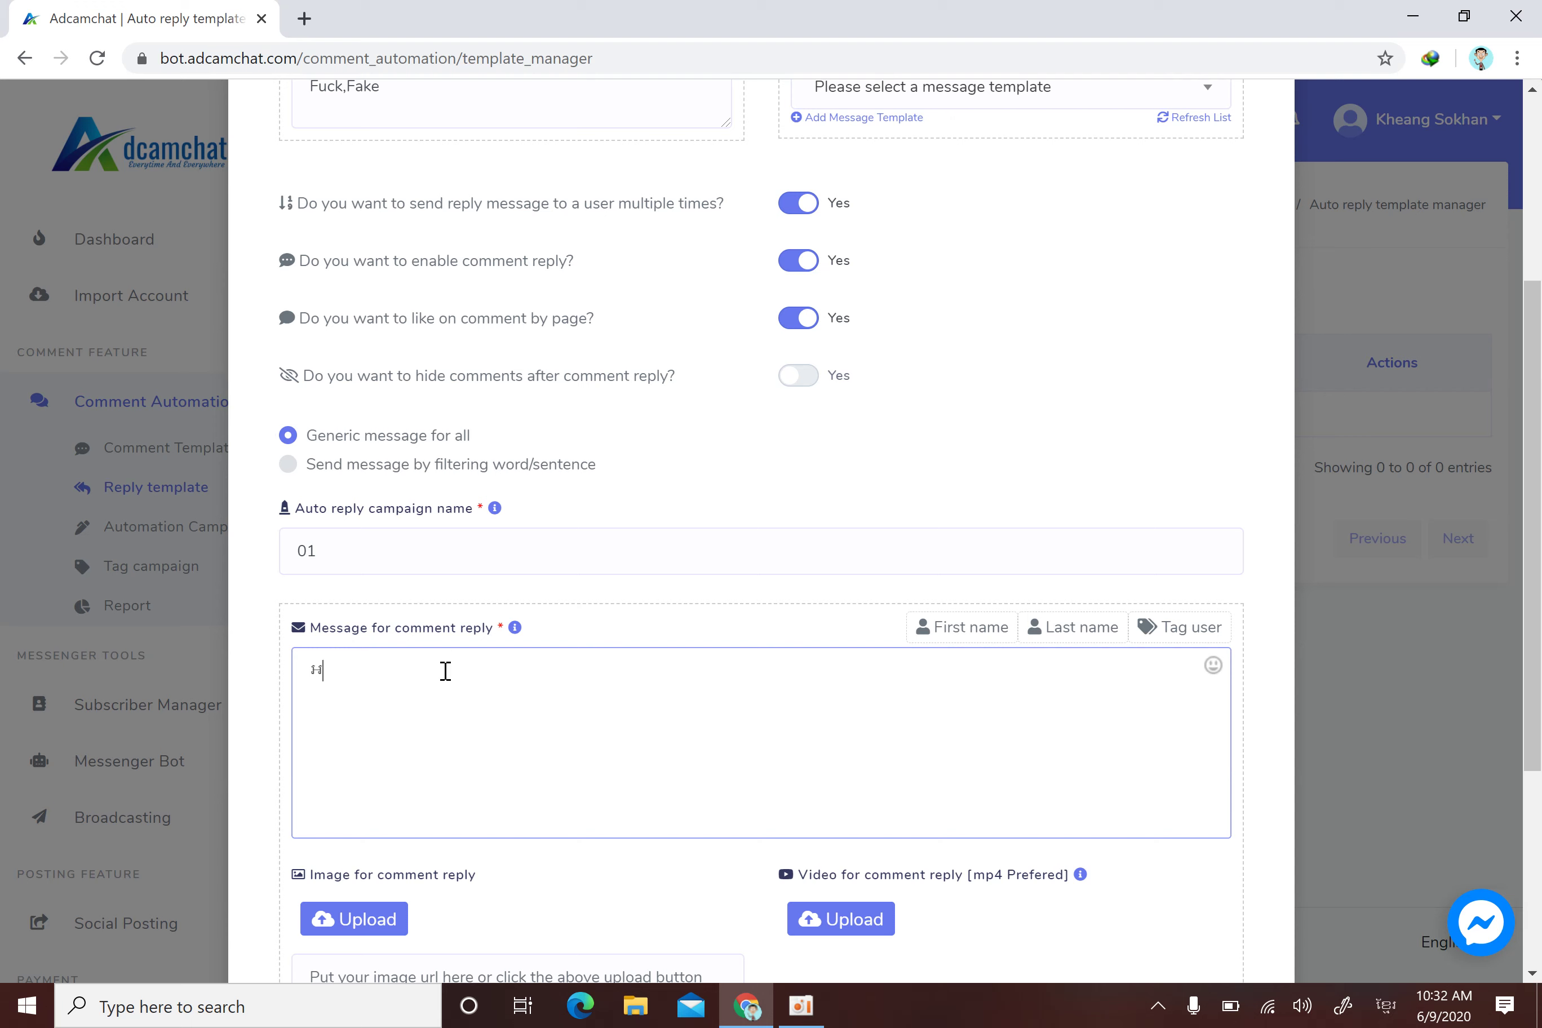
{"action": "type", "text": "រគុណដែលបានខំមិន!"}
- Examine the comment reply message along with the image, video and private reply template options below it
{"action": "scroll", "coordinate": [609, 548], "scroll_direction": "down", "scroll_amount": 3}
{"action": "left_click_drag", "start_coordinate": [497, 451], "coordinate": [295, 448]}
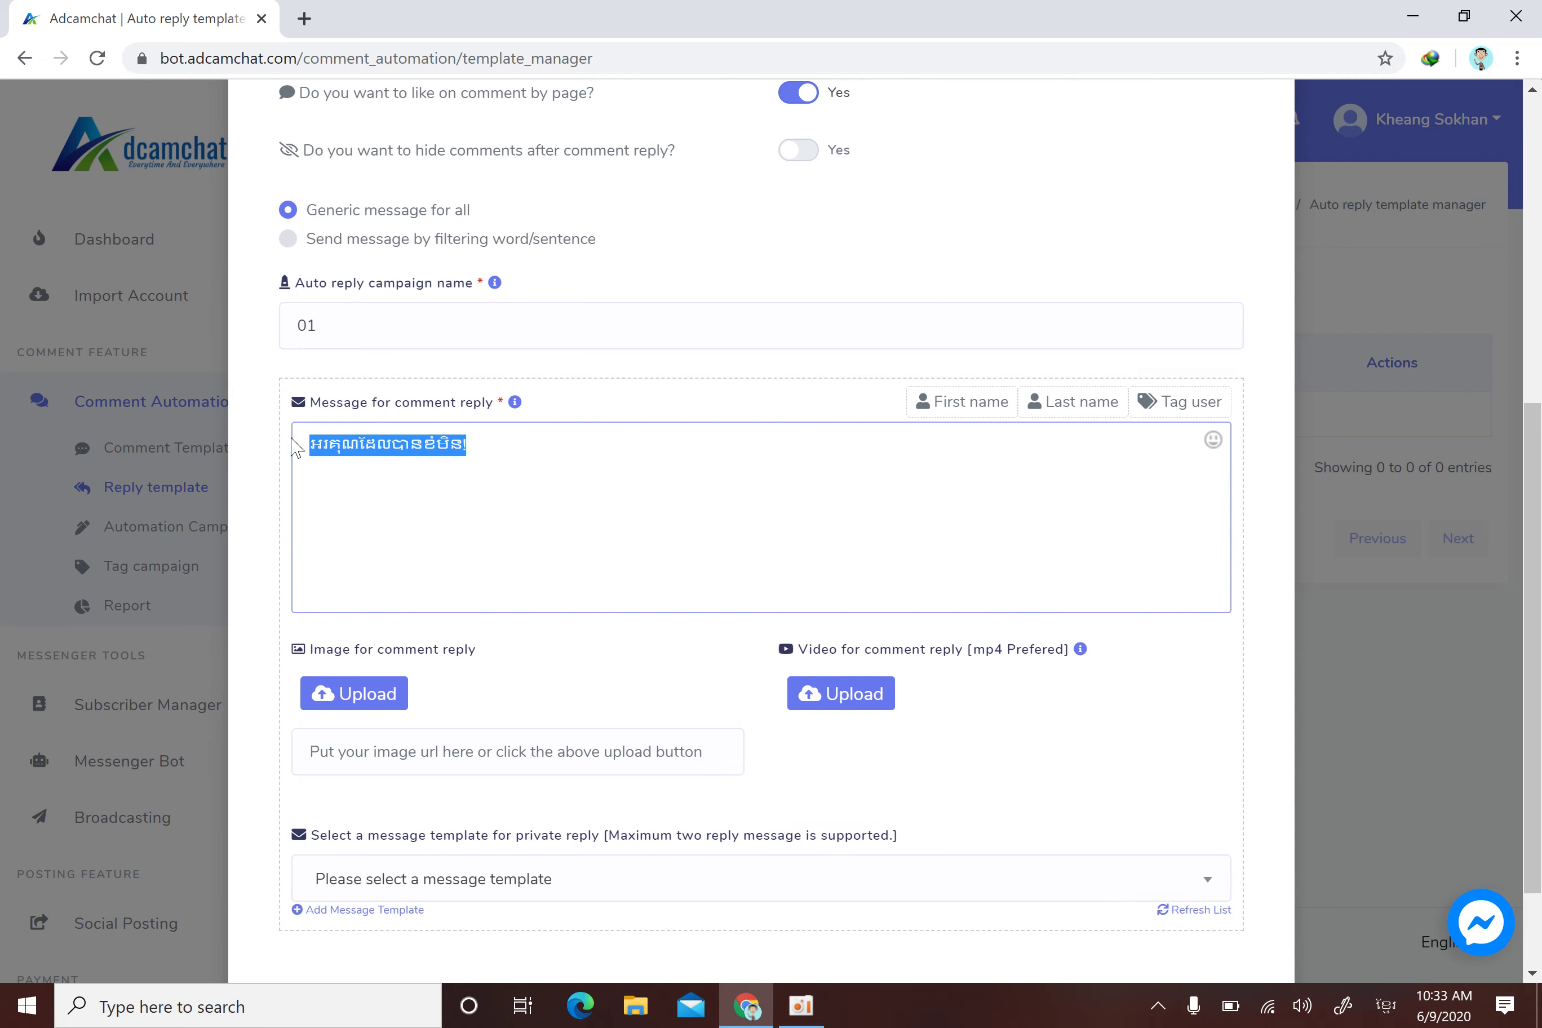
{"action": "scroll", "coordinate": [498, 471], "scroll_direction": "down", "scroll_amount": 2}
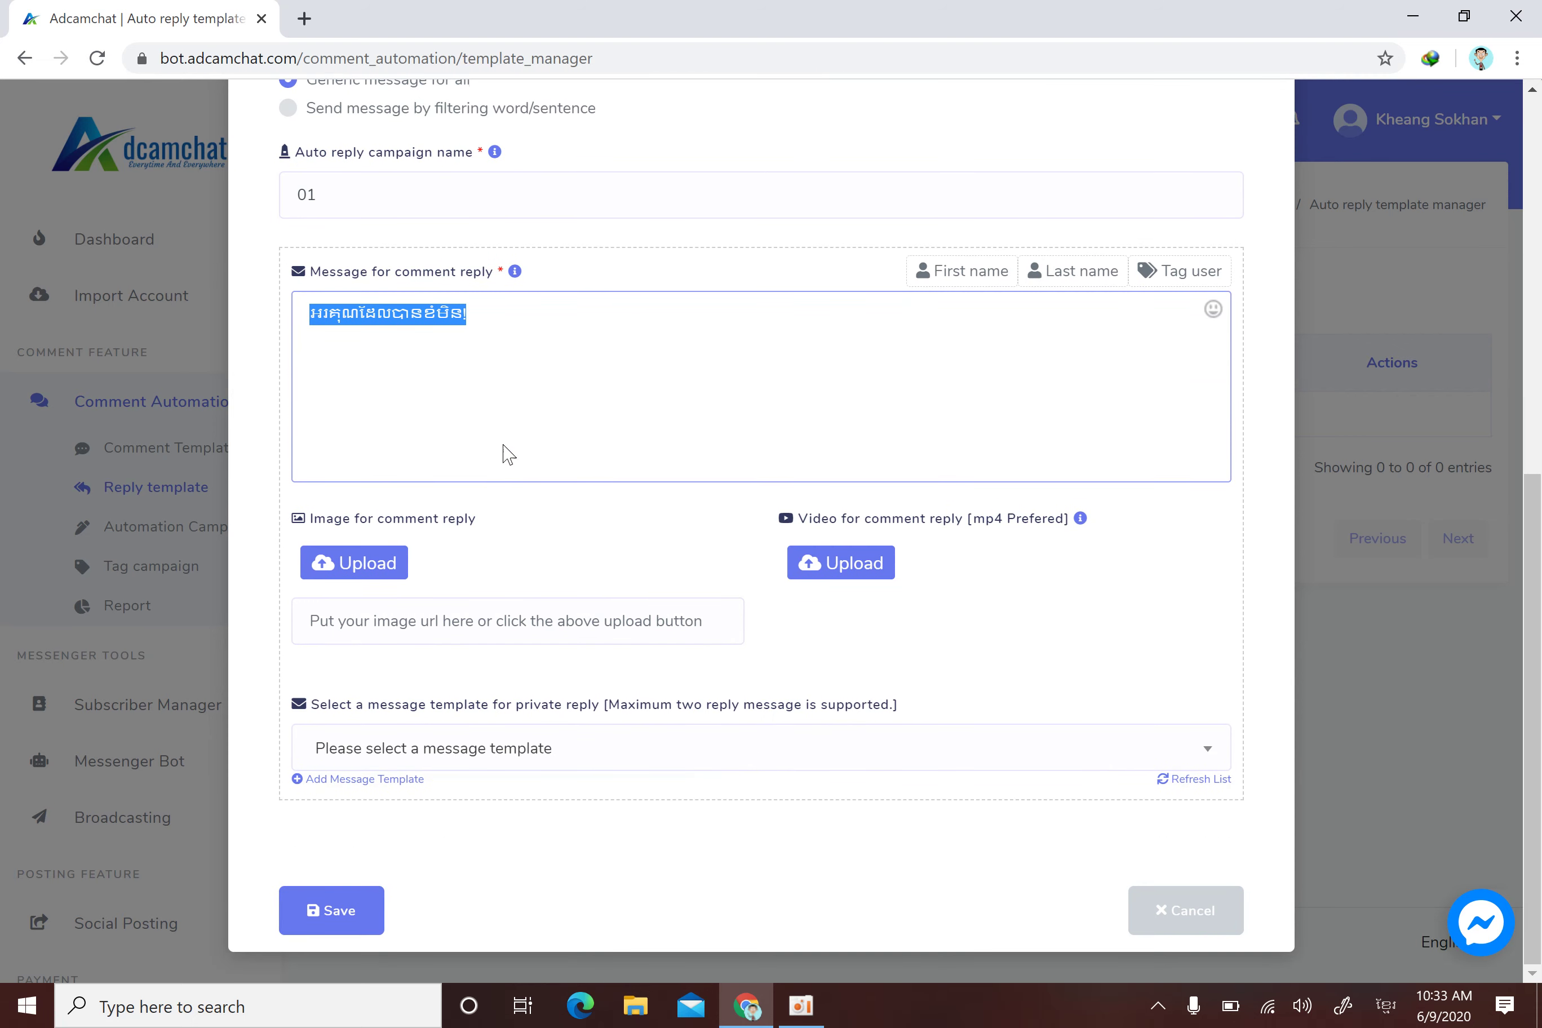
{"action": "left_click", "coordinate": [503, 330]}
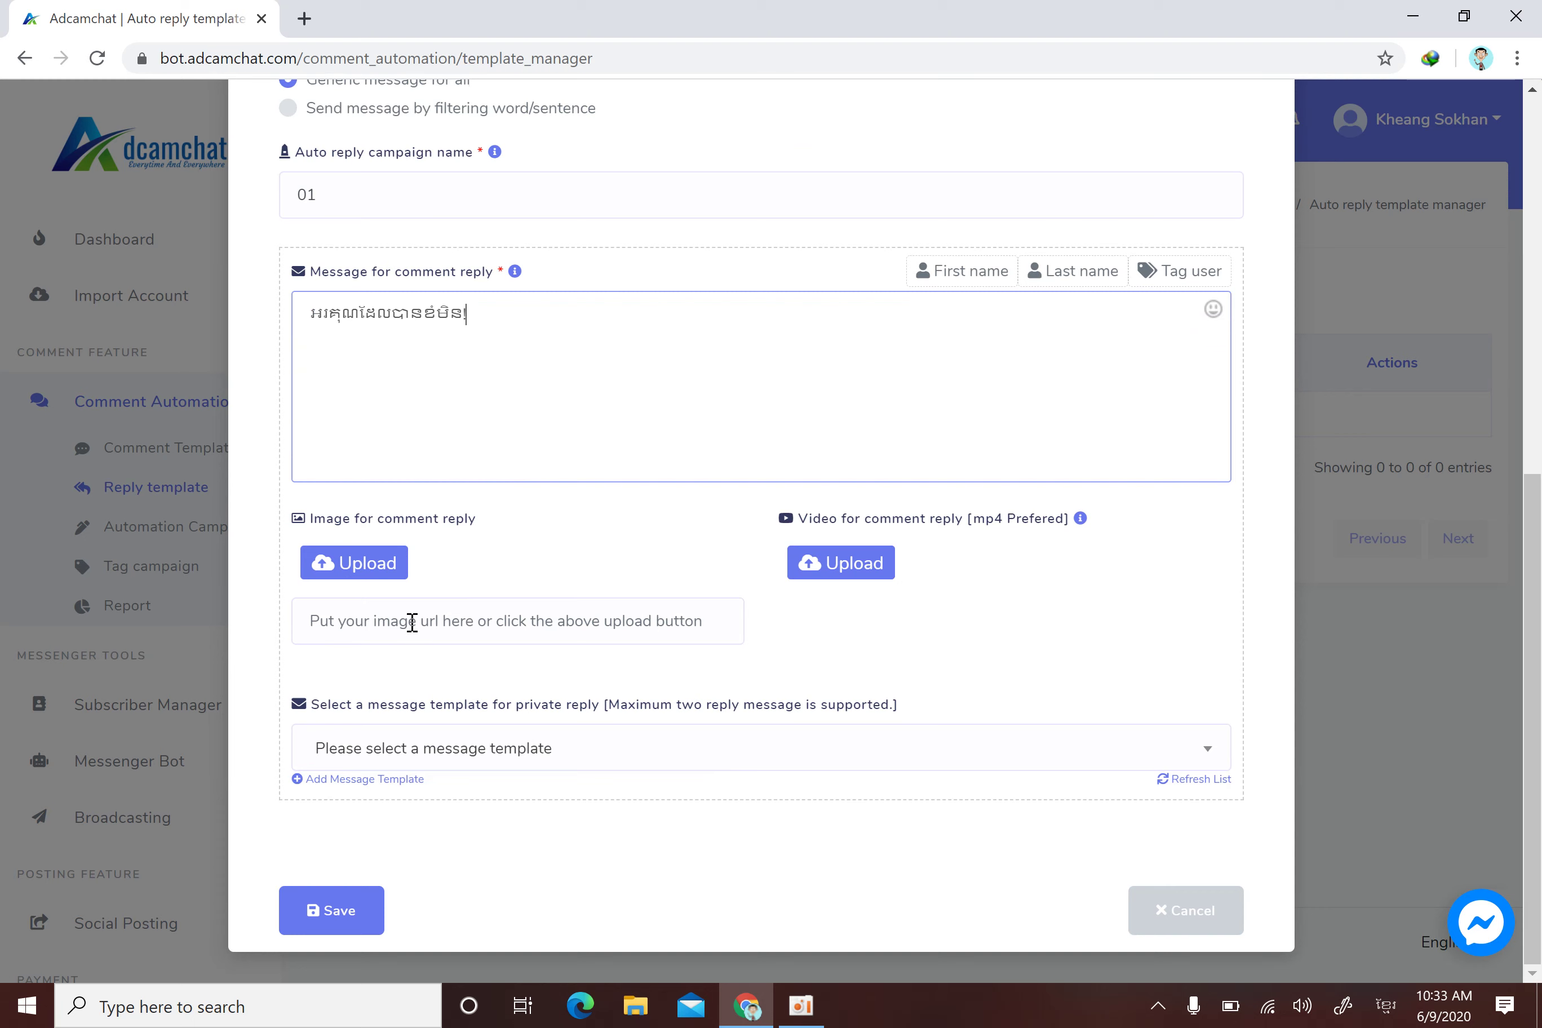
{"action": "left_click", "coordinate": [578, 618]}
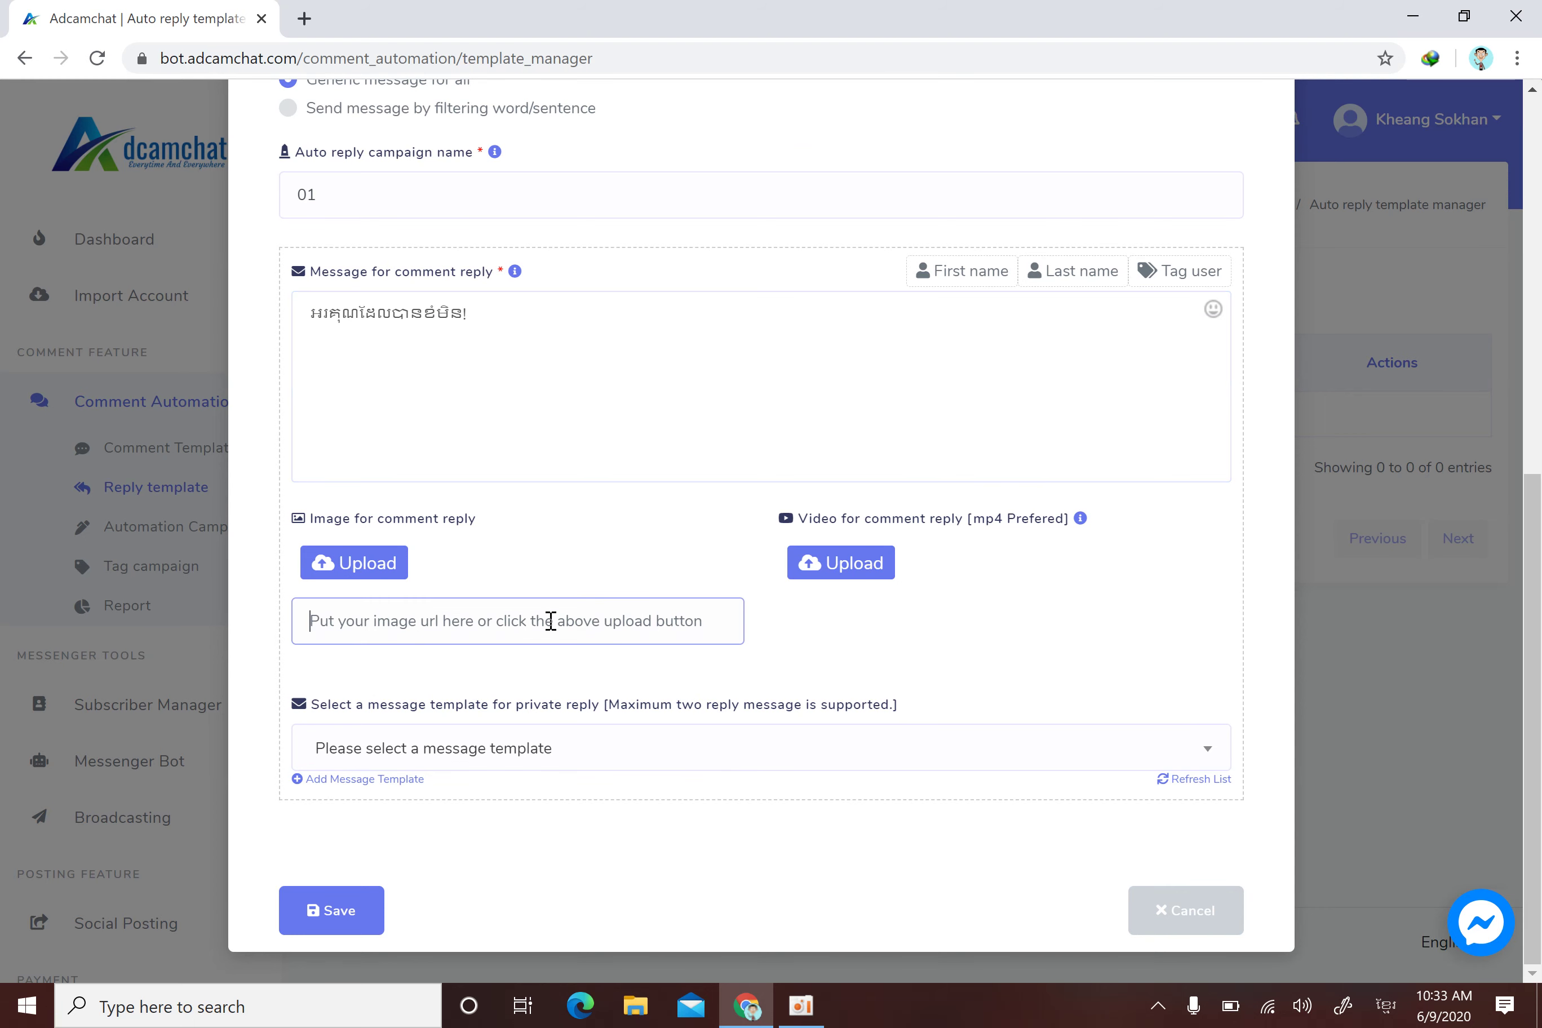
{"action": "left_click", "coordinate": [536, 329]}
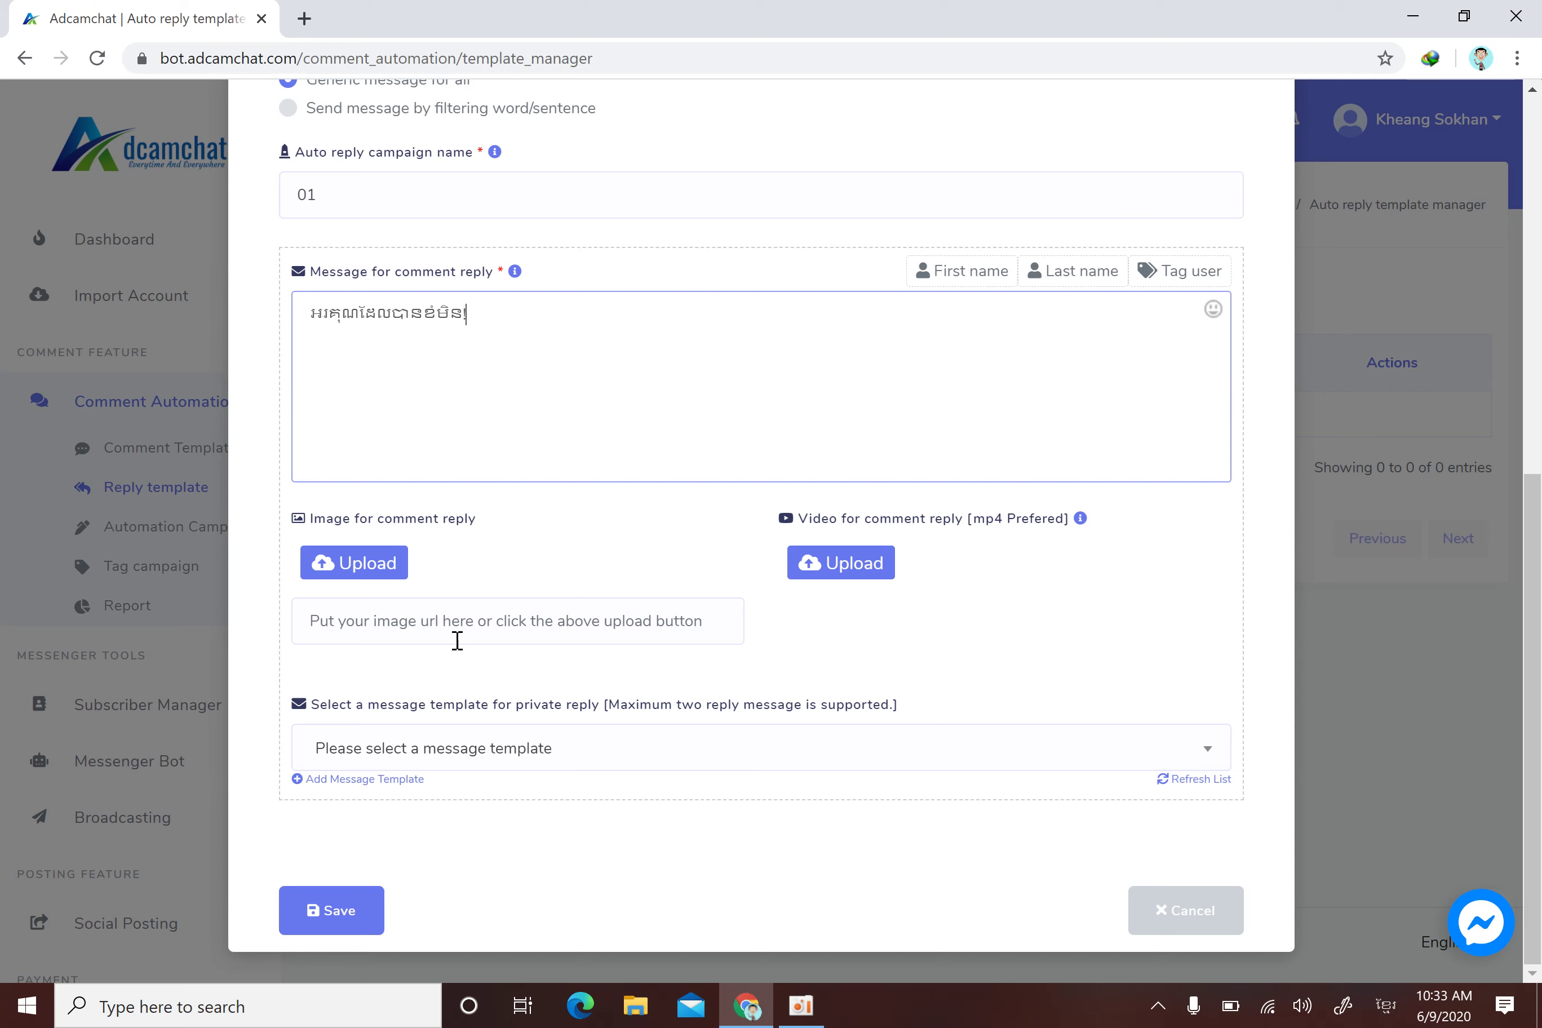
{"action": "left_click_drag", "start_coordinate": [501, 319], "coordinate": [309, 325]}
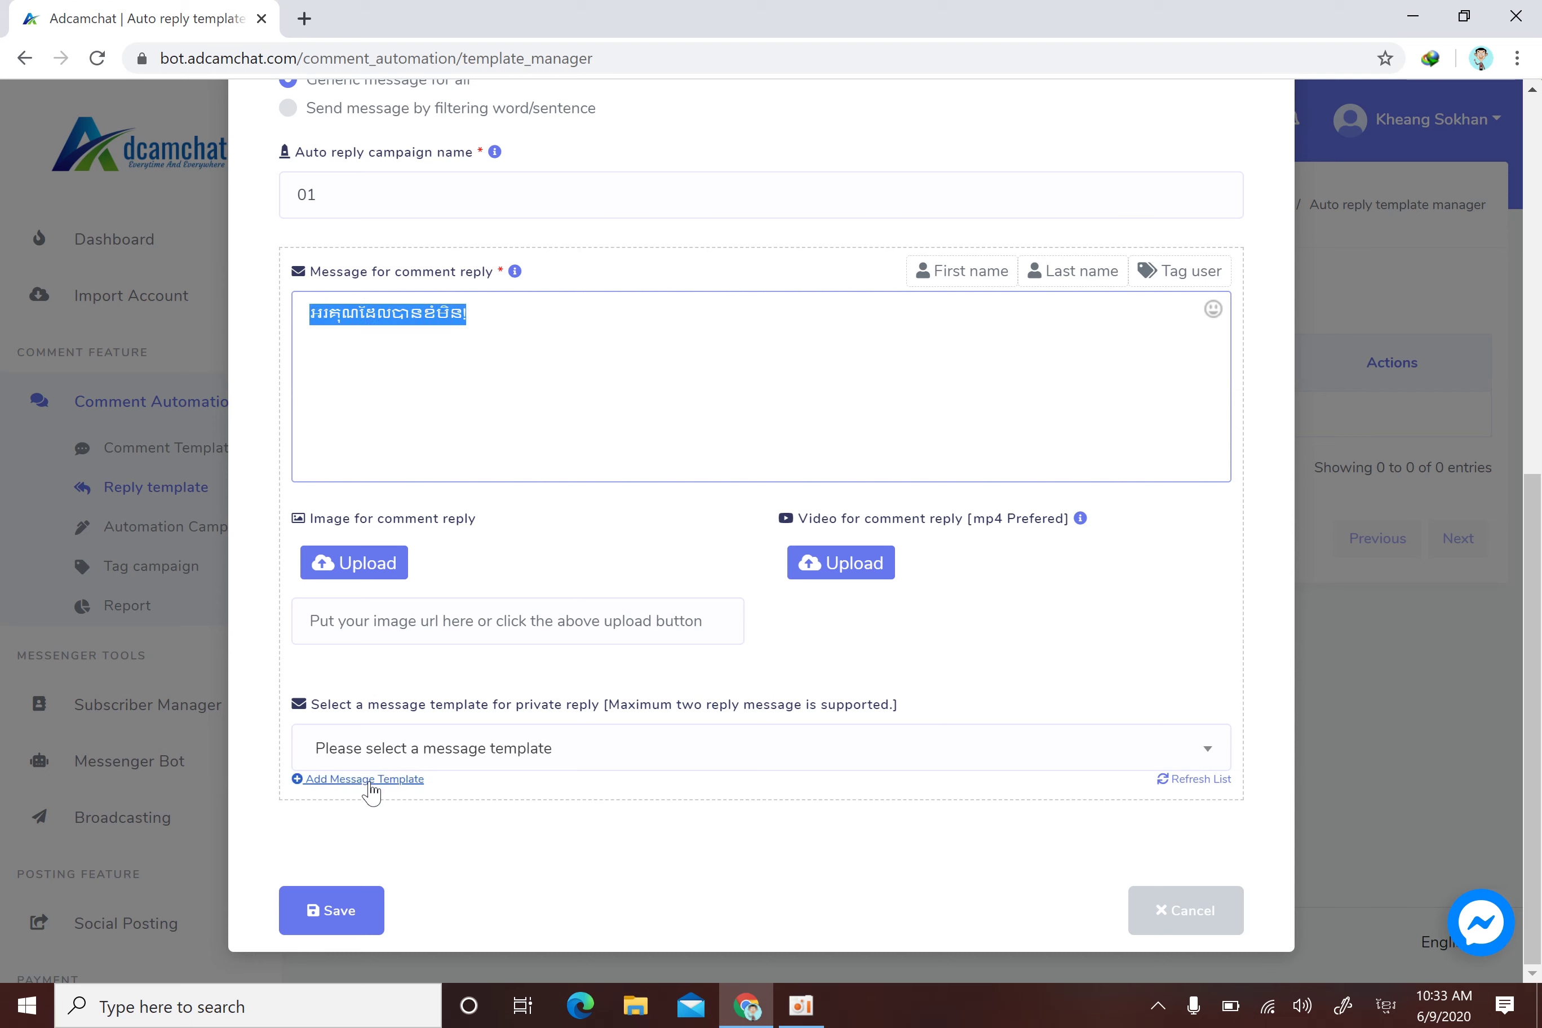
{"action": "left_click", "coordinate": [499, 325]}
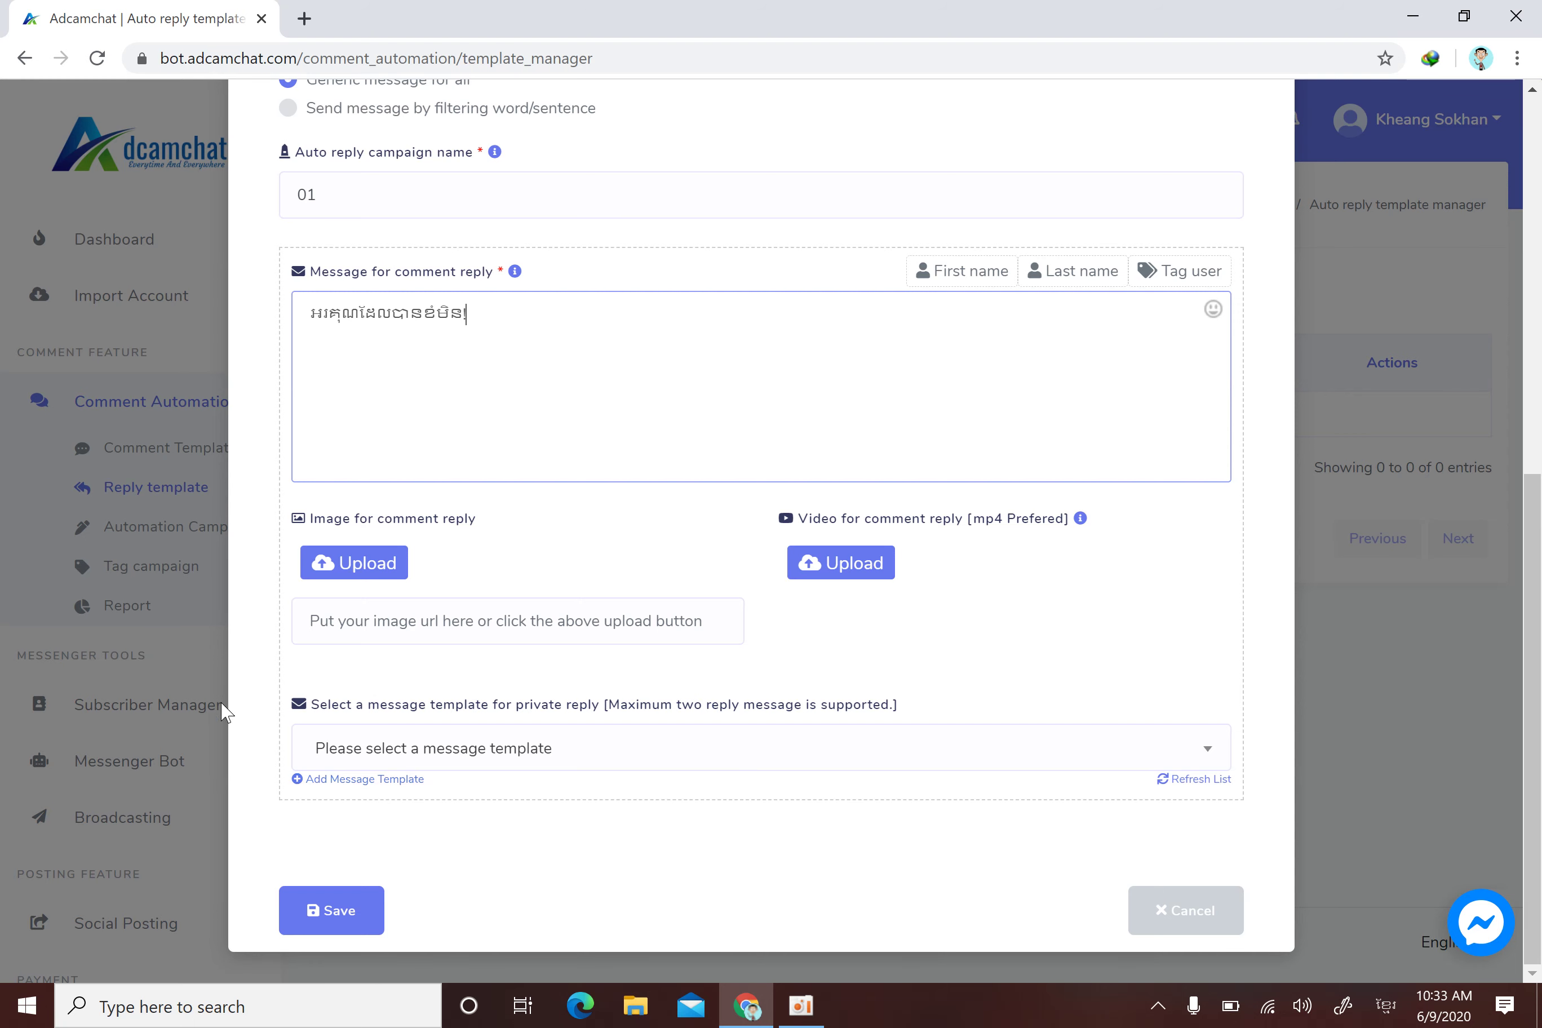
- Start a new message template for the private reply and name it 009
{"action": "left_click", "coordinate": [347, 779]}
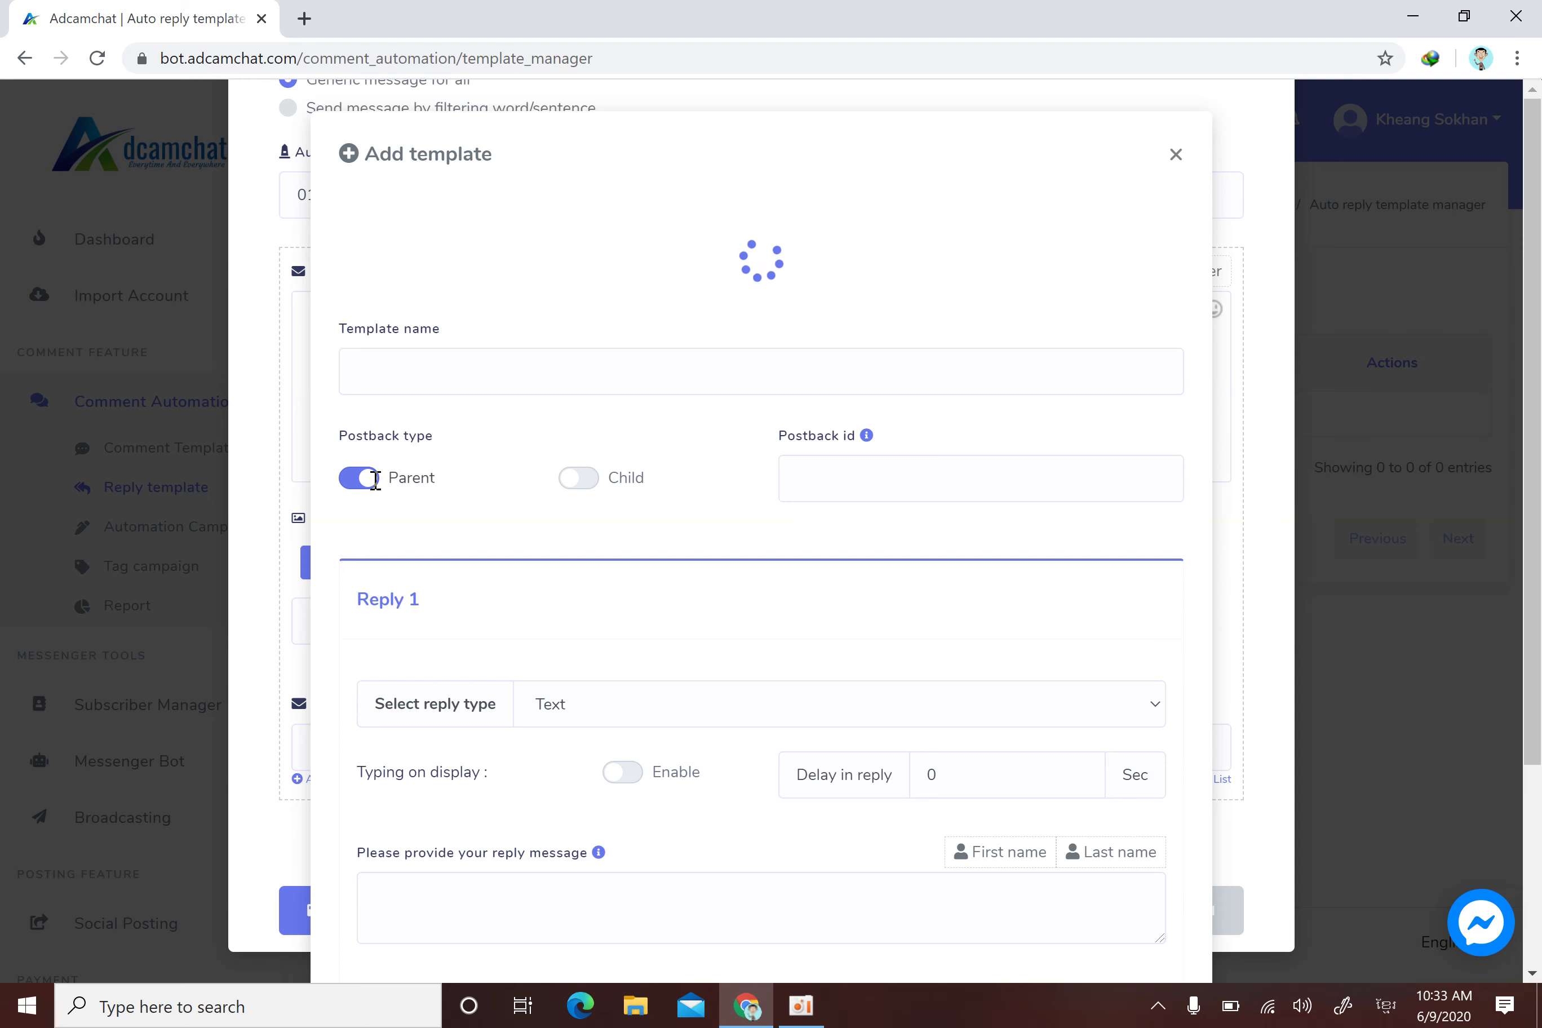
{"action": "left_click_drag", "start_coordinate": [403, 475], "coordinate": [609, 461]}
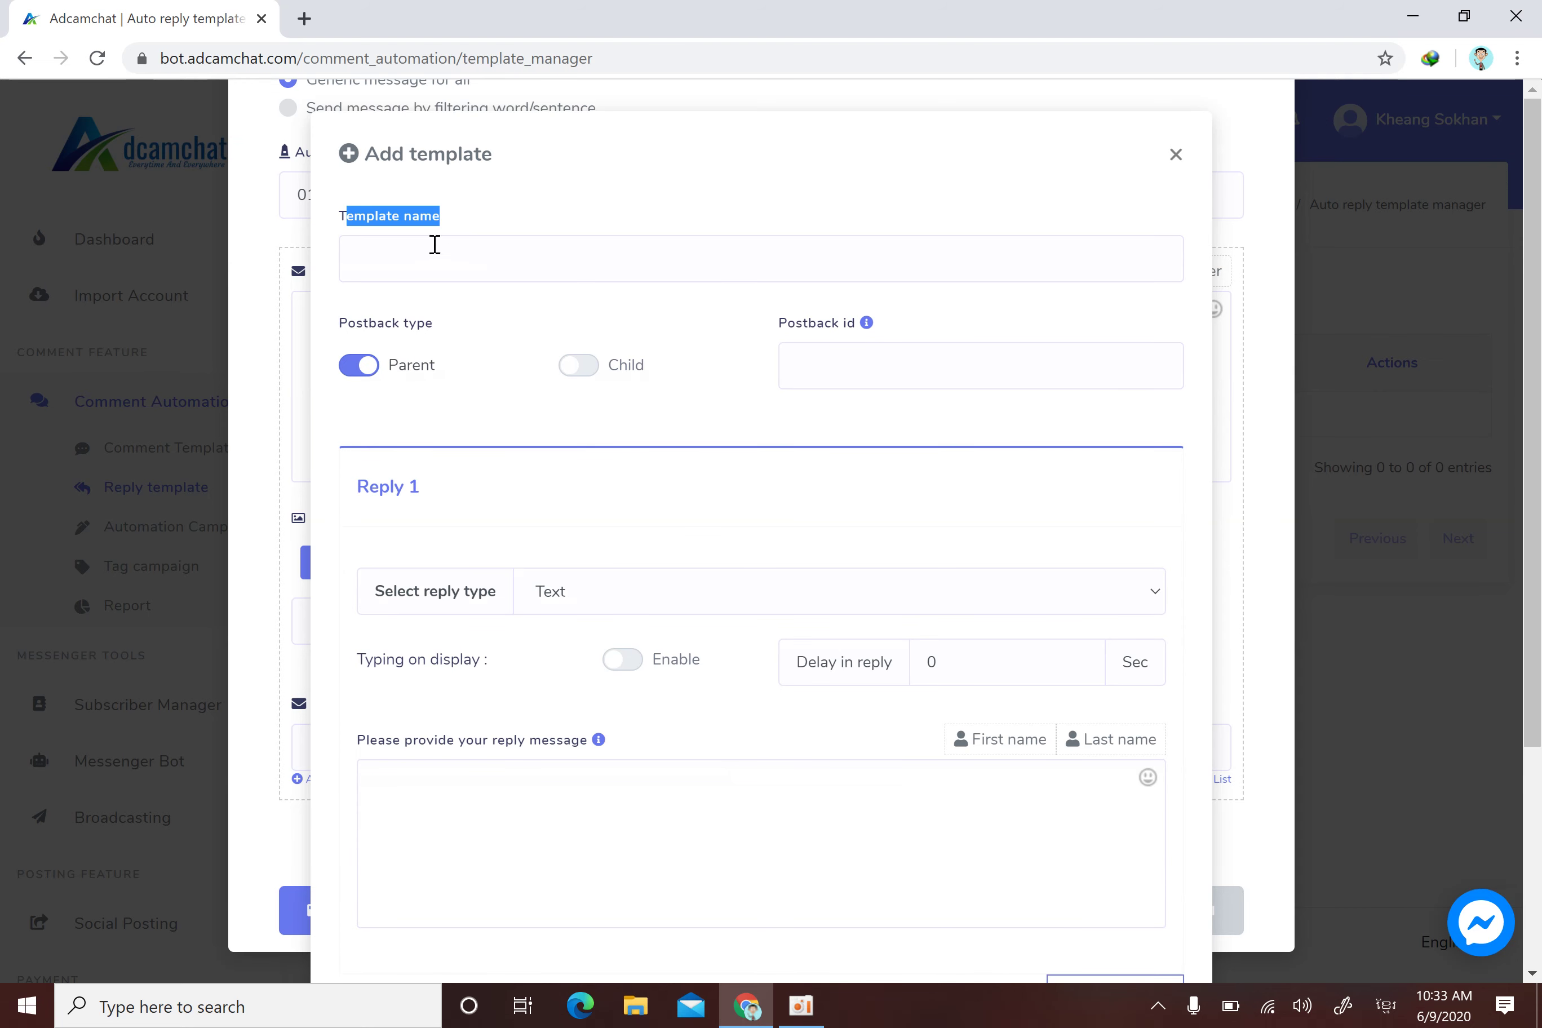
{"action": "left_click", "coordinate": [454, 252]}
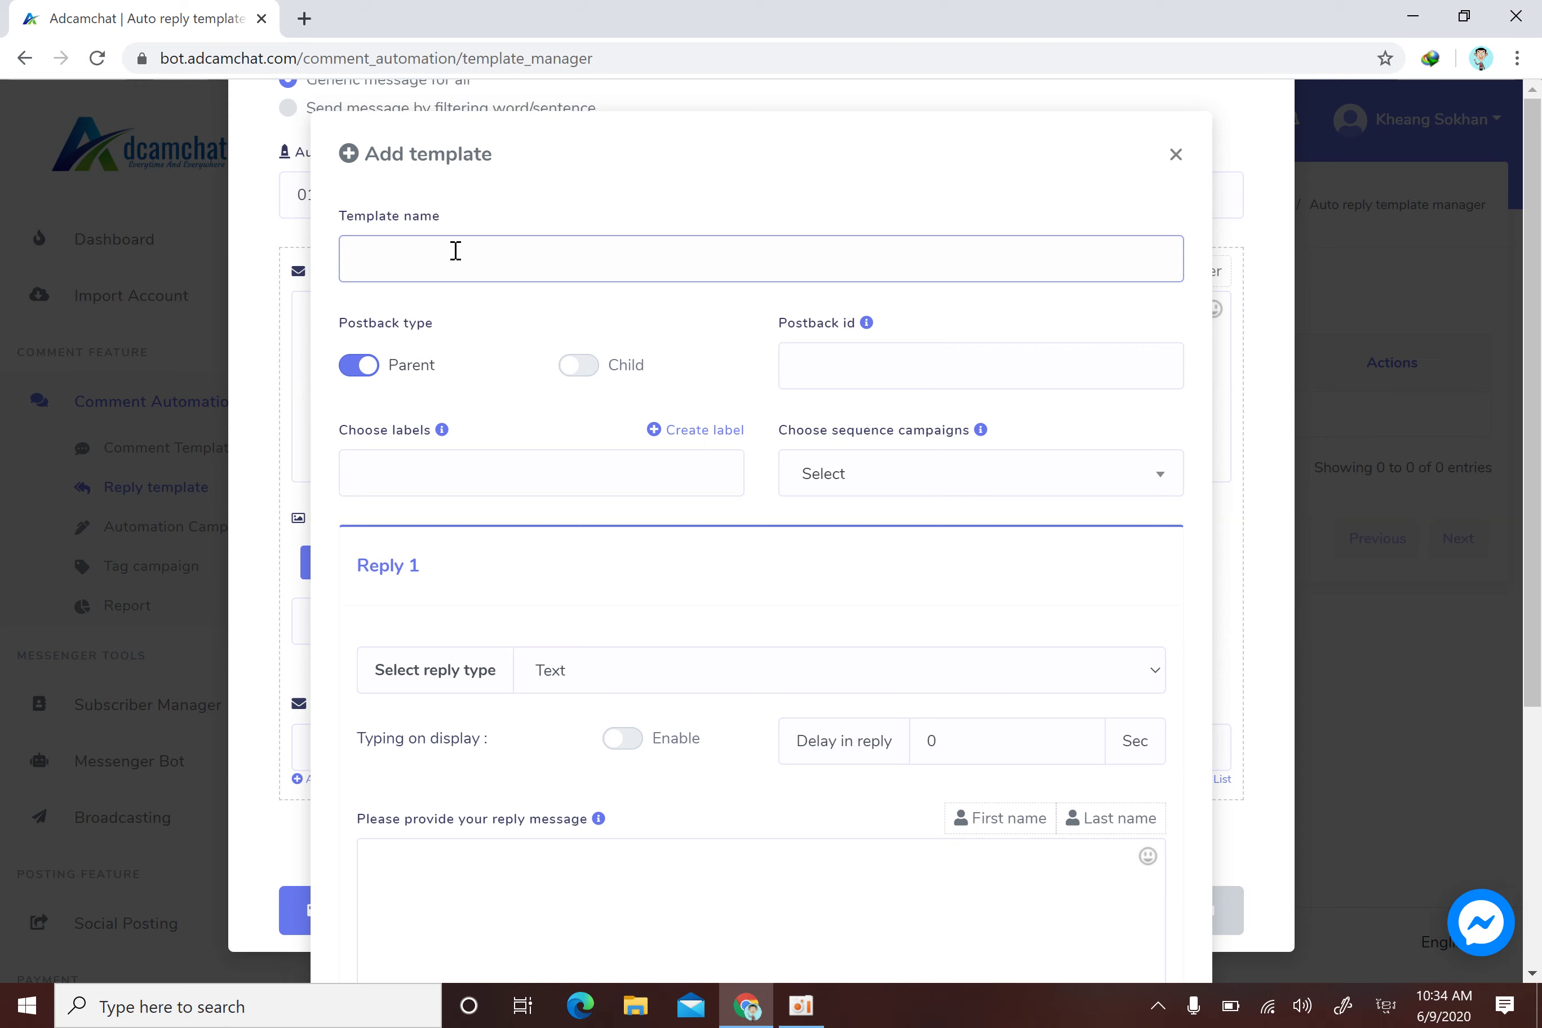
{"action": "type", "text": "009"}
- Set the postback id of the Parent-type message template to 04
{"action": "scroll", "coordinate": [823, 238], "scroll_direction": "down", "scroll_amount": 2}
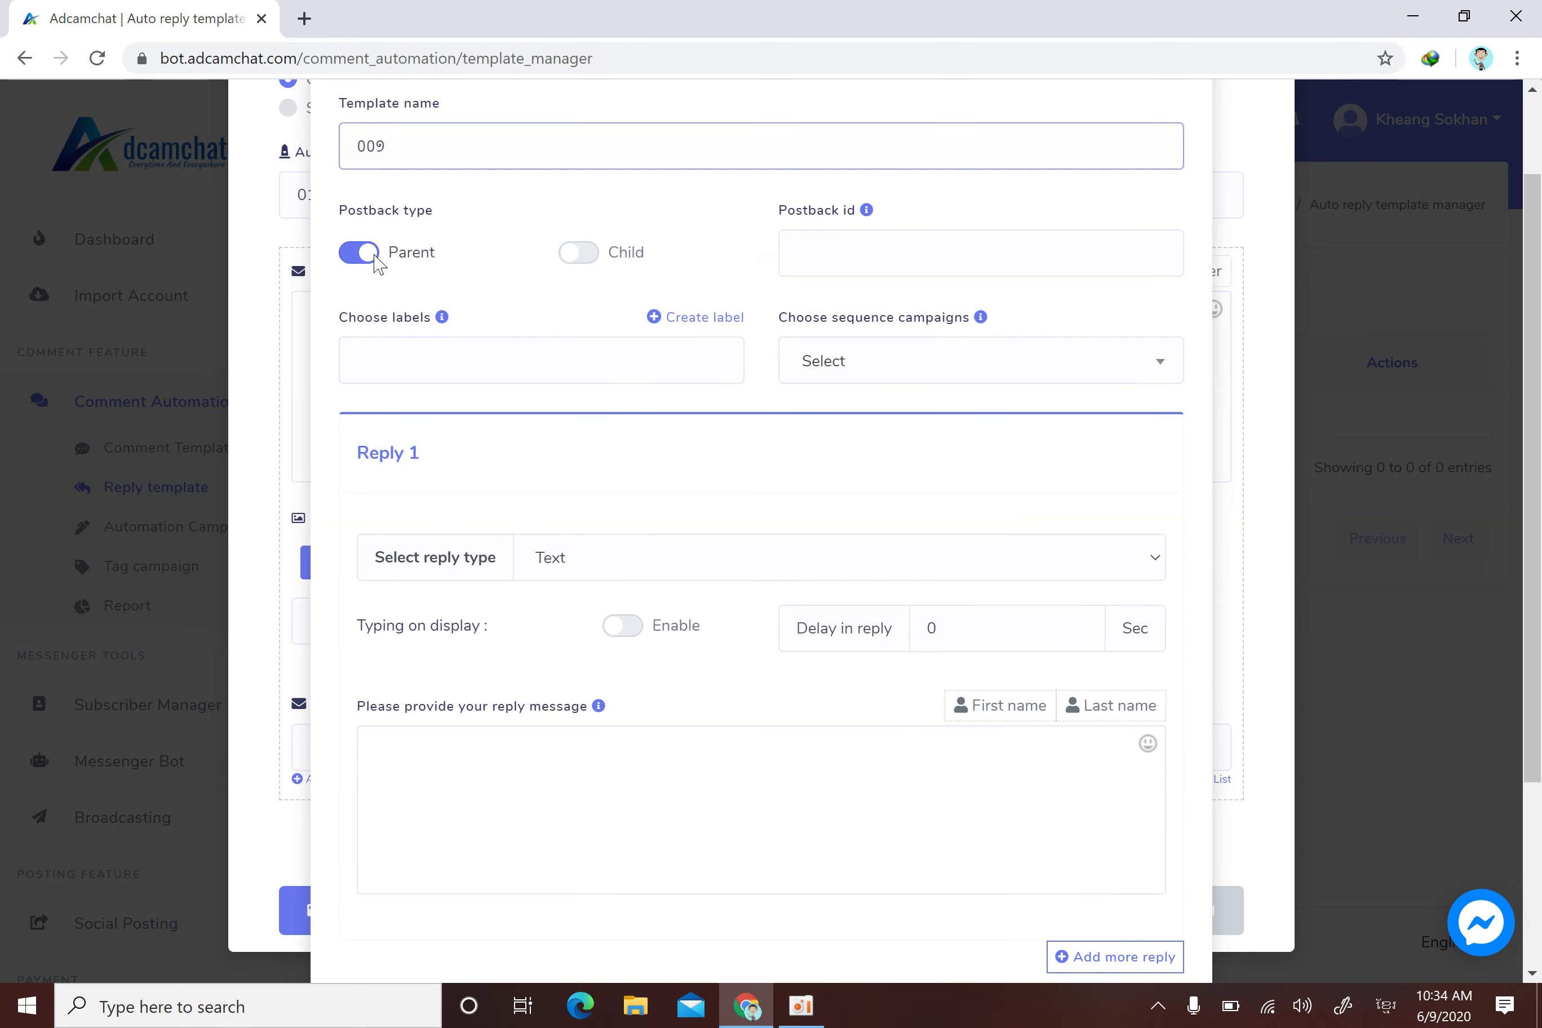
{"action": "left_click", "coordinate": [917, 254]}
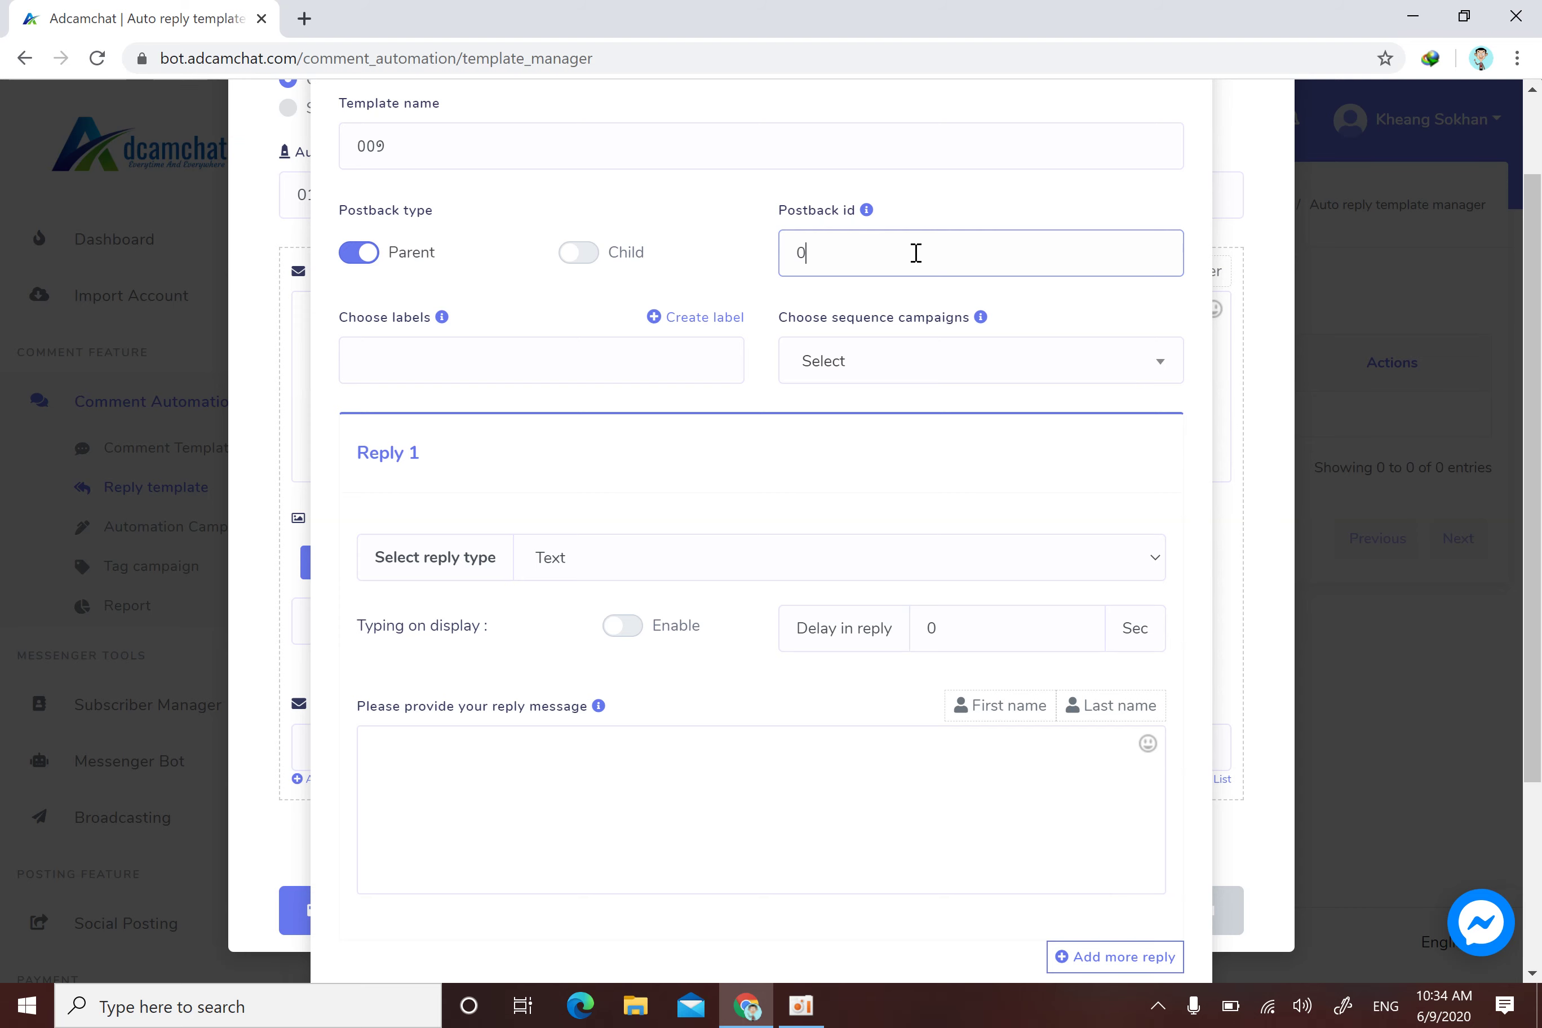
{"action": "type", "text": "04"}
{"action": "scroll", "coordinate": [906, 249], "scroll_direction": "down", "scroll_amount": 2}
- Look through the available labels and sequence campaigns for the message template without selecting any
{"action": "scroll", "coordinate": [640, 383], "scroll_direction": "up", "scroll_amount": 3}
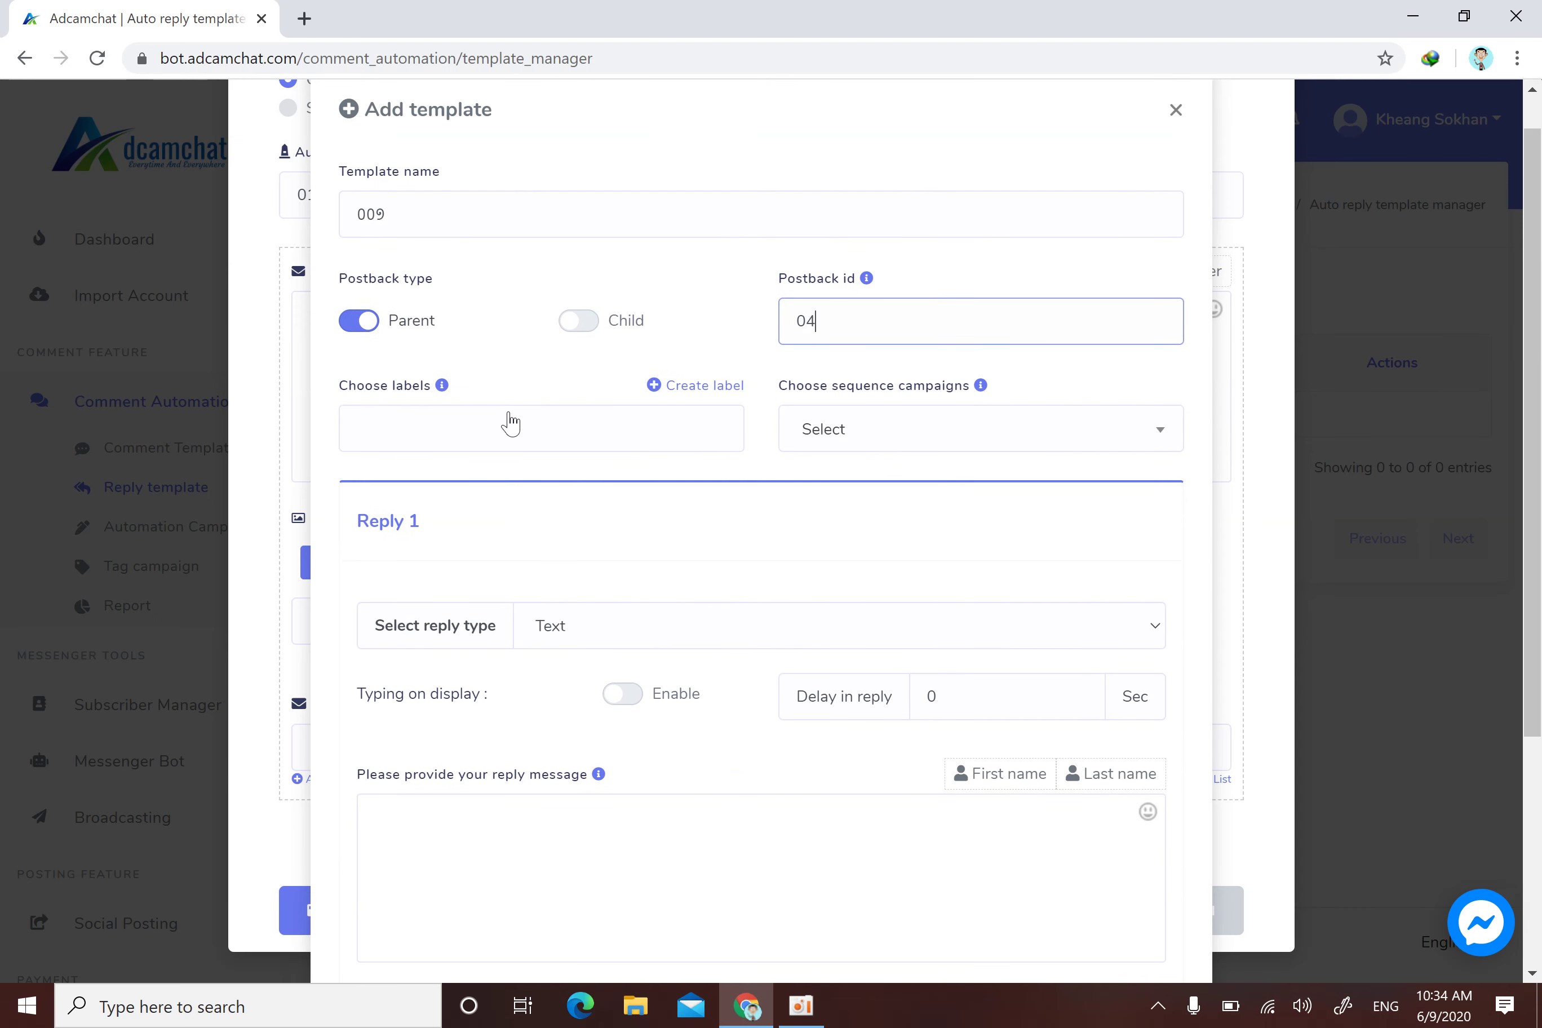
{"action": "left_click", "coordinate": [714, 439]}
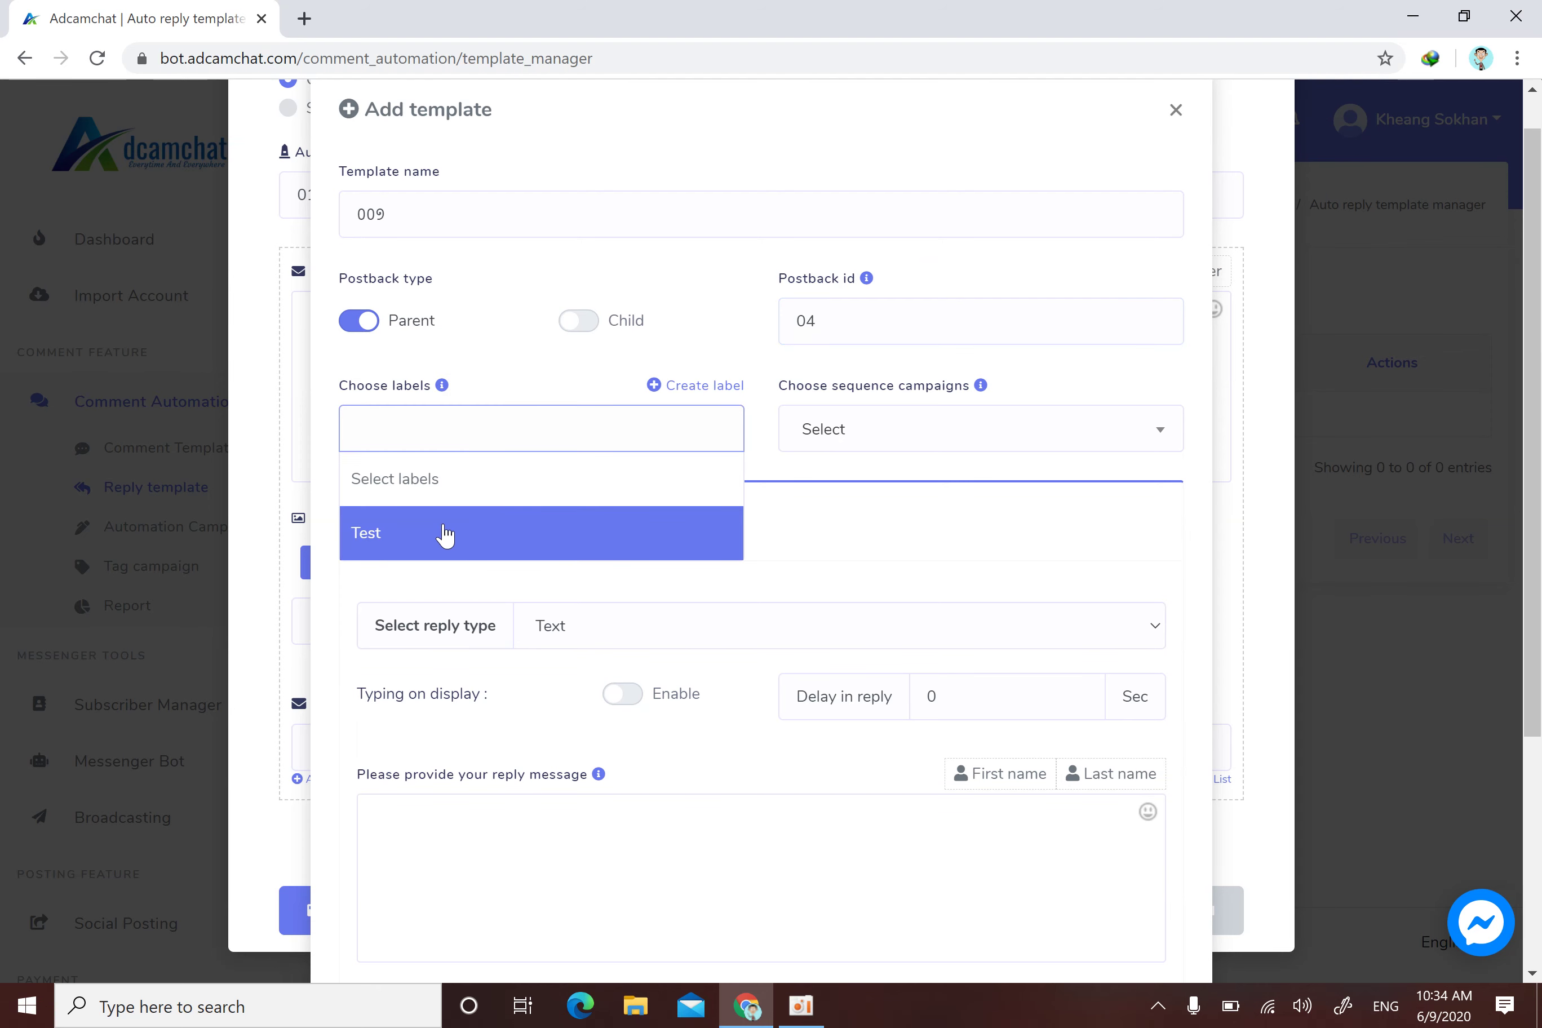
{"action": "left_click", "coordinate": [684, 428]}
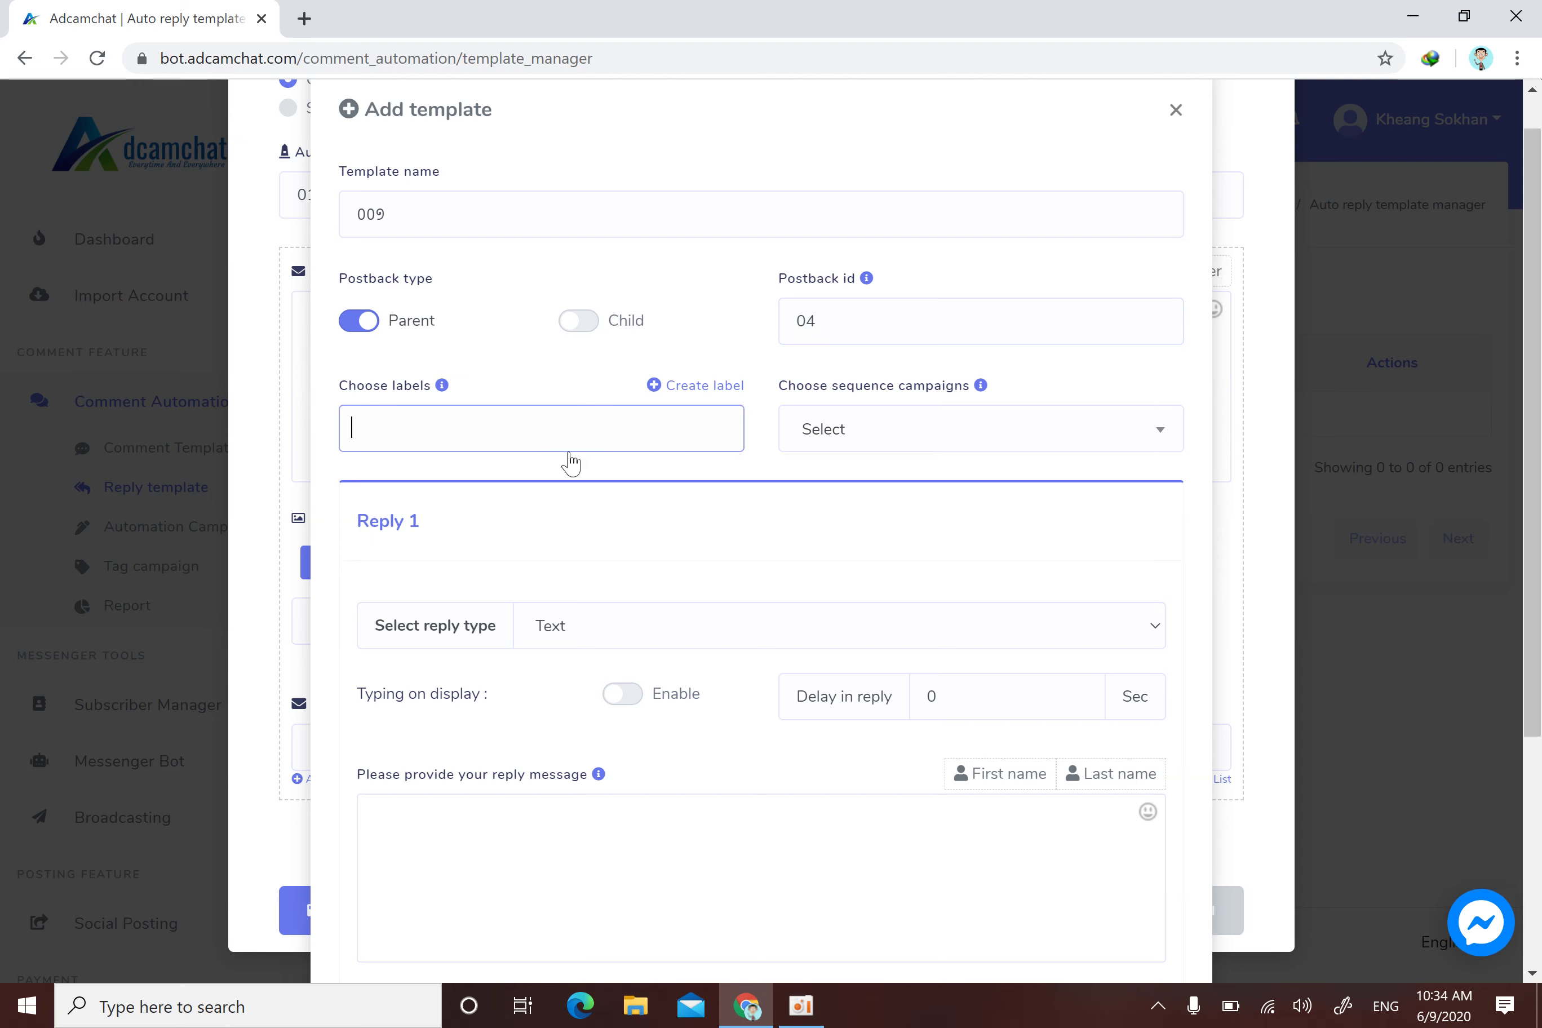
{"action": "left_click", "coordinate": [897, 430]}
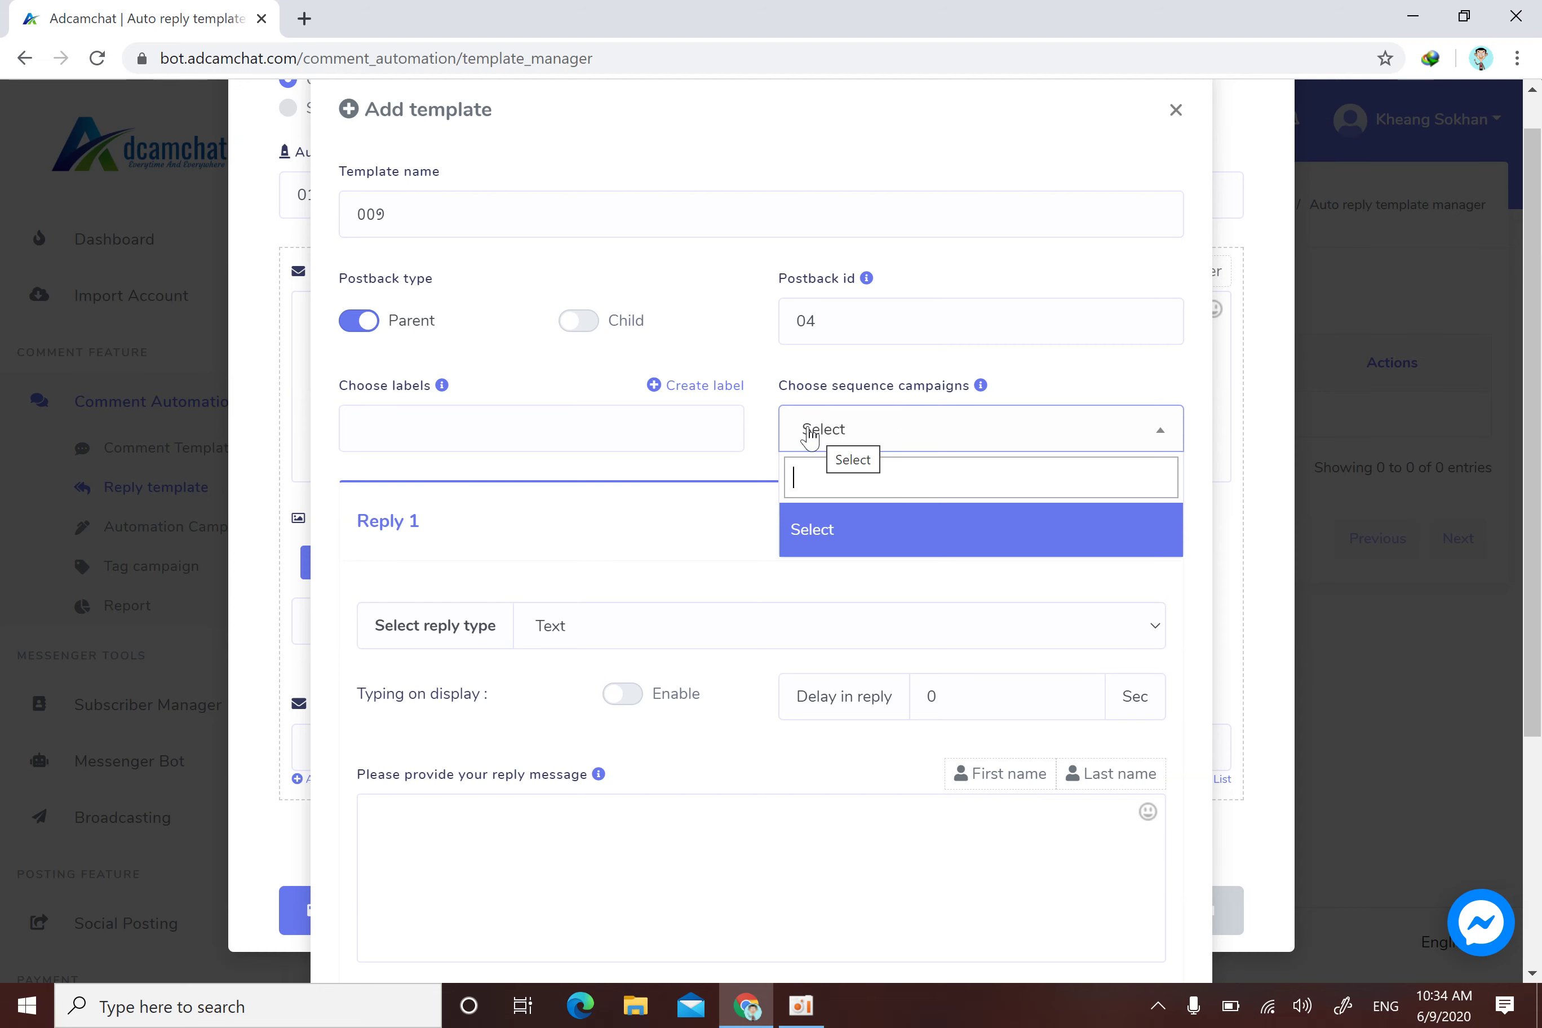
{"action": "left_click", "coordinate": [931, 435]}
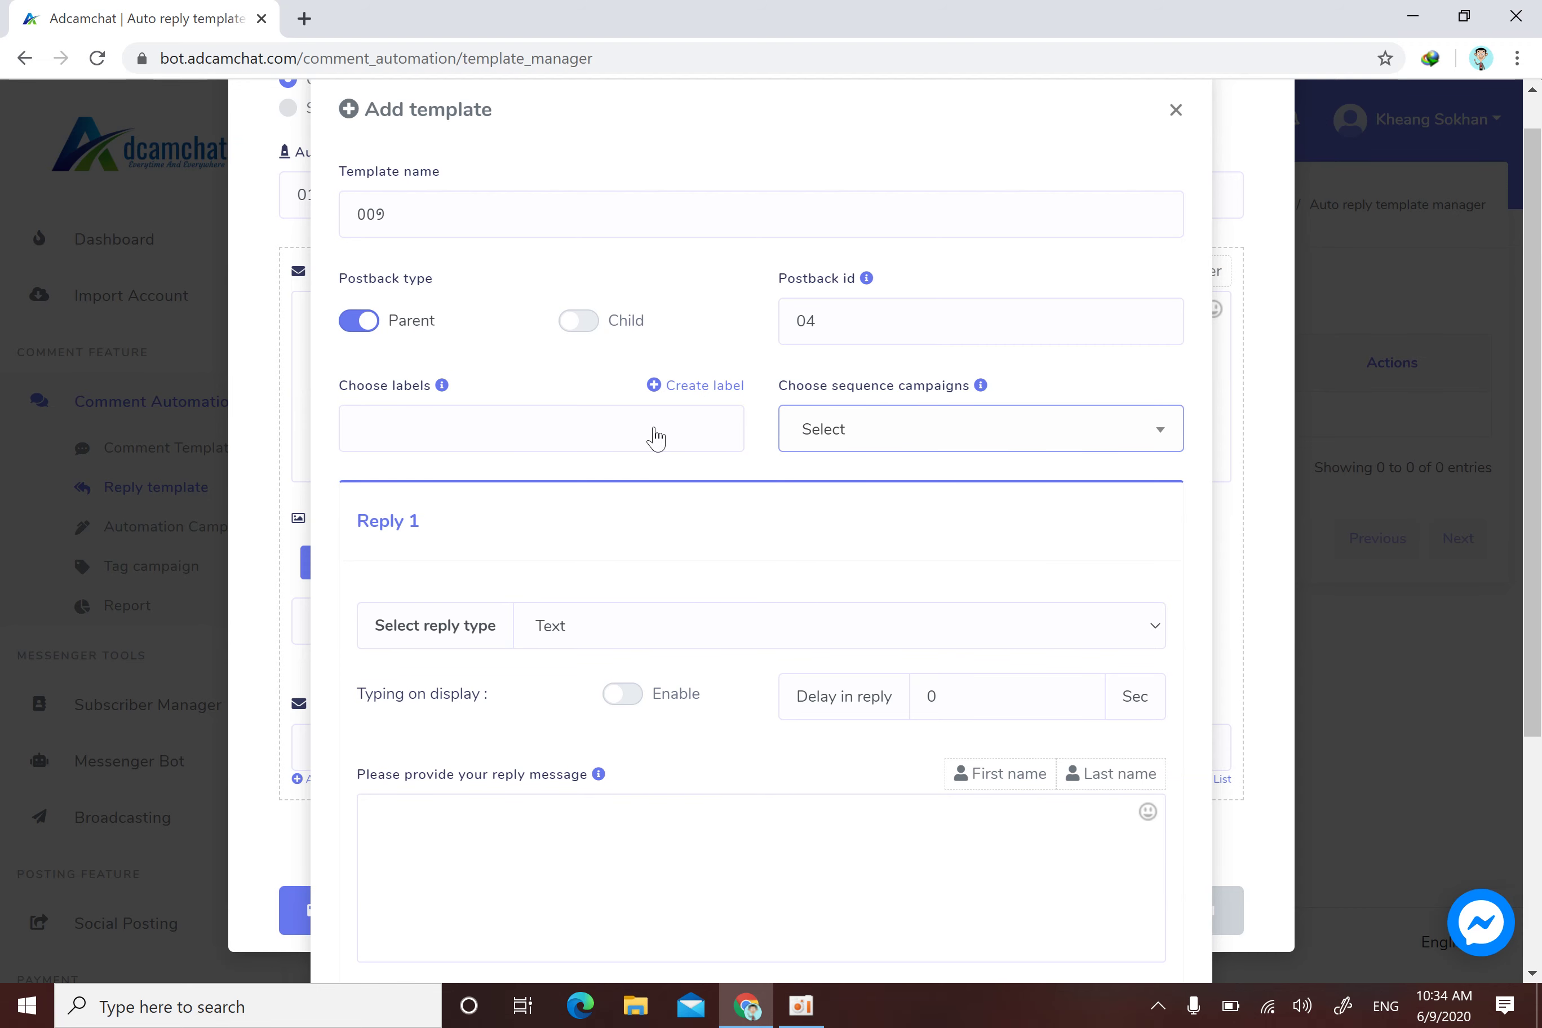
- Examine the reply types available for Reply 1 and choose Text
{"action": "scroll", "coordinate": [654, 437], "scroll_direction": "down", "scroll_amount": 3}
{"action": "scroll", "coordinate": [753, 499], "scroll_direction": "up", "scroll_amount": 2}
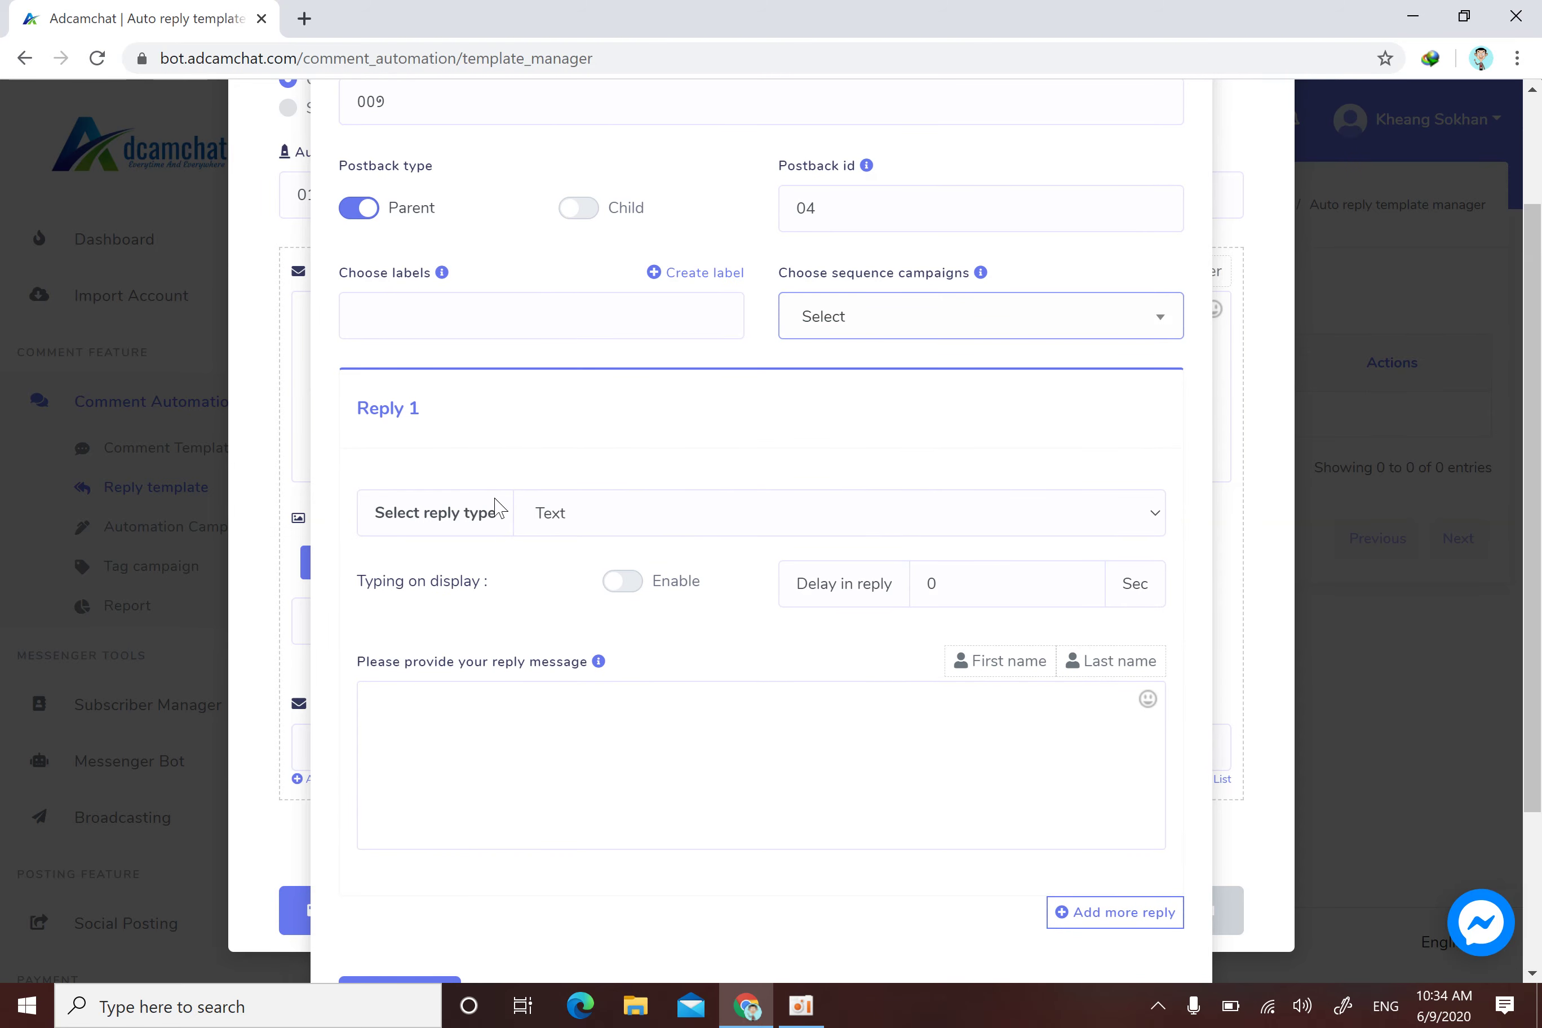
{"action": "scroll", "coordinate": [778, 518], "scroll_direction": "down", "scroll_amount": 3}
{"action": "left_click_drag", "start_coordinate": [364, 296], "coordinate": [502, 304]}
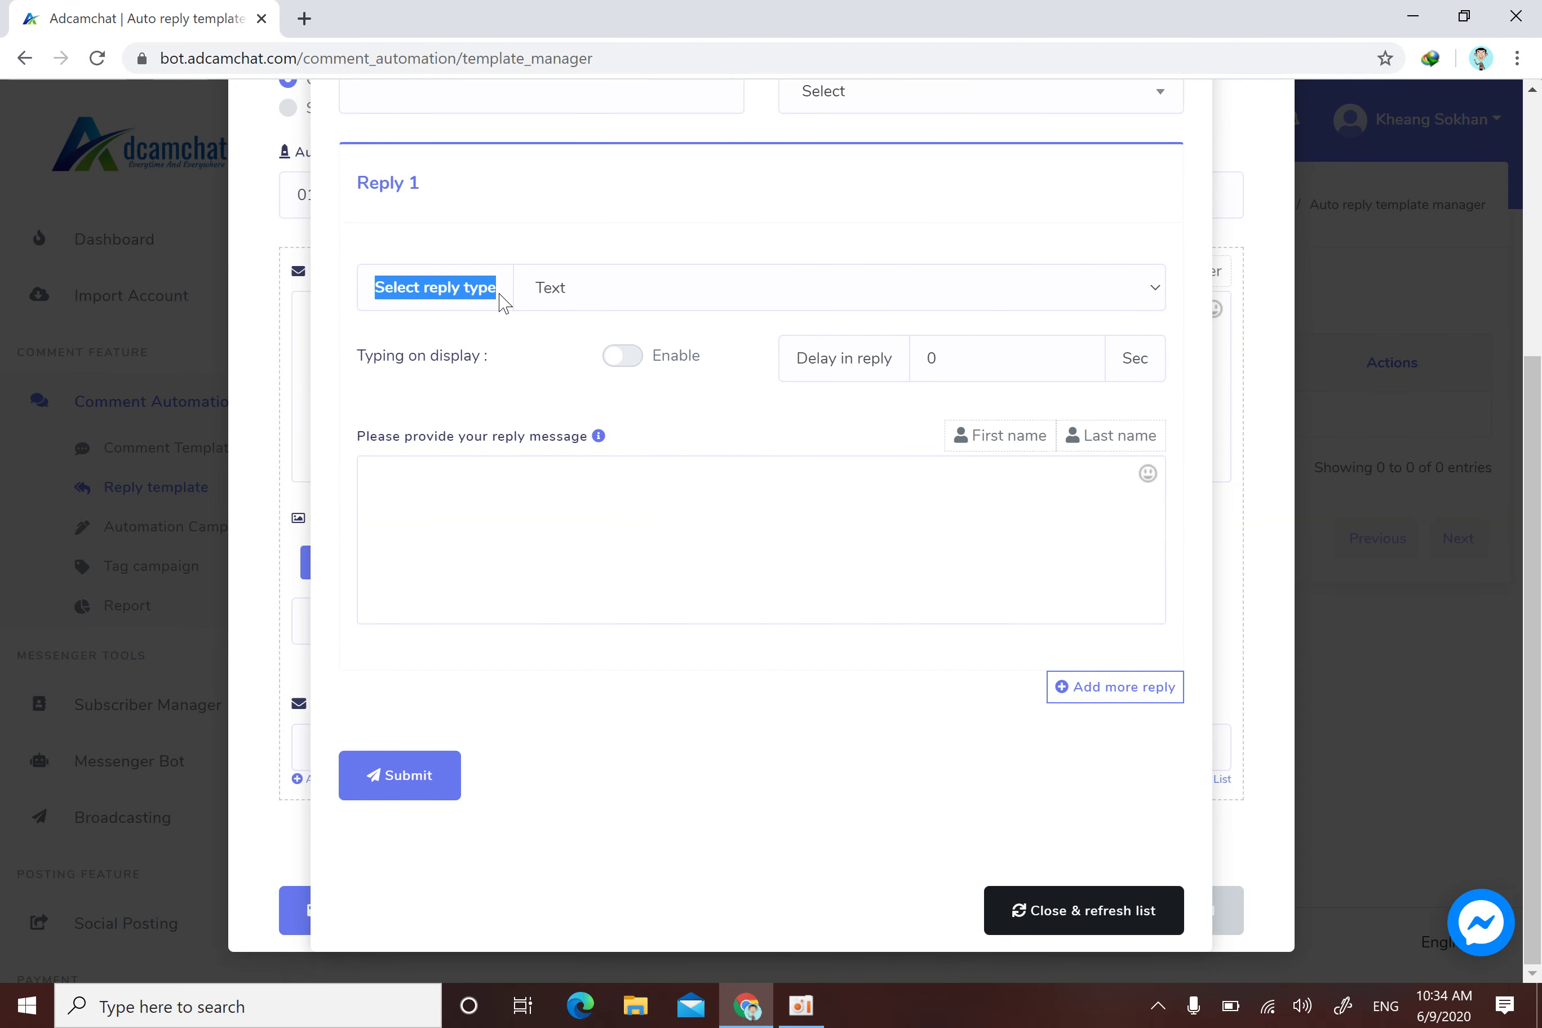
{"action": "left_click", "coordinate": [505, 304]}
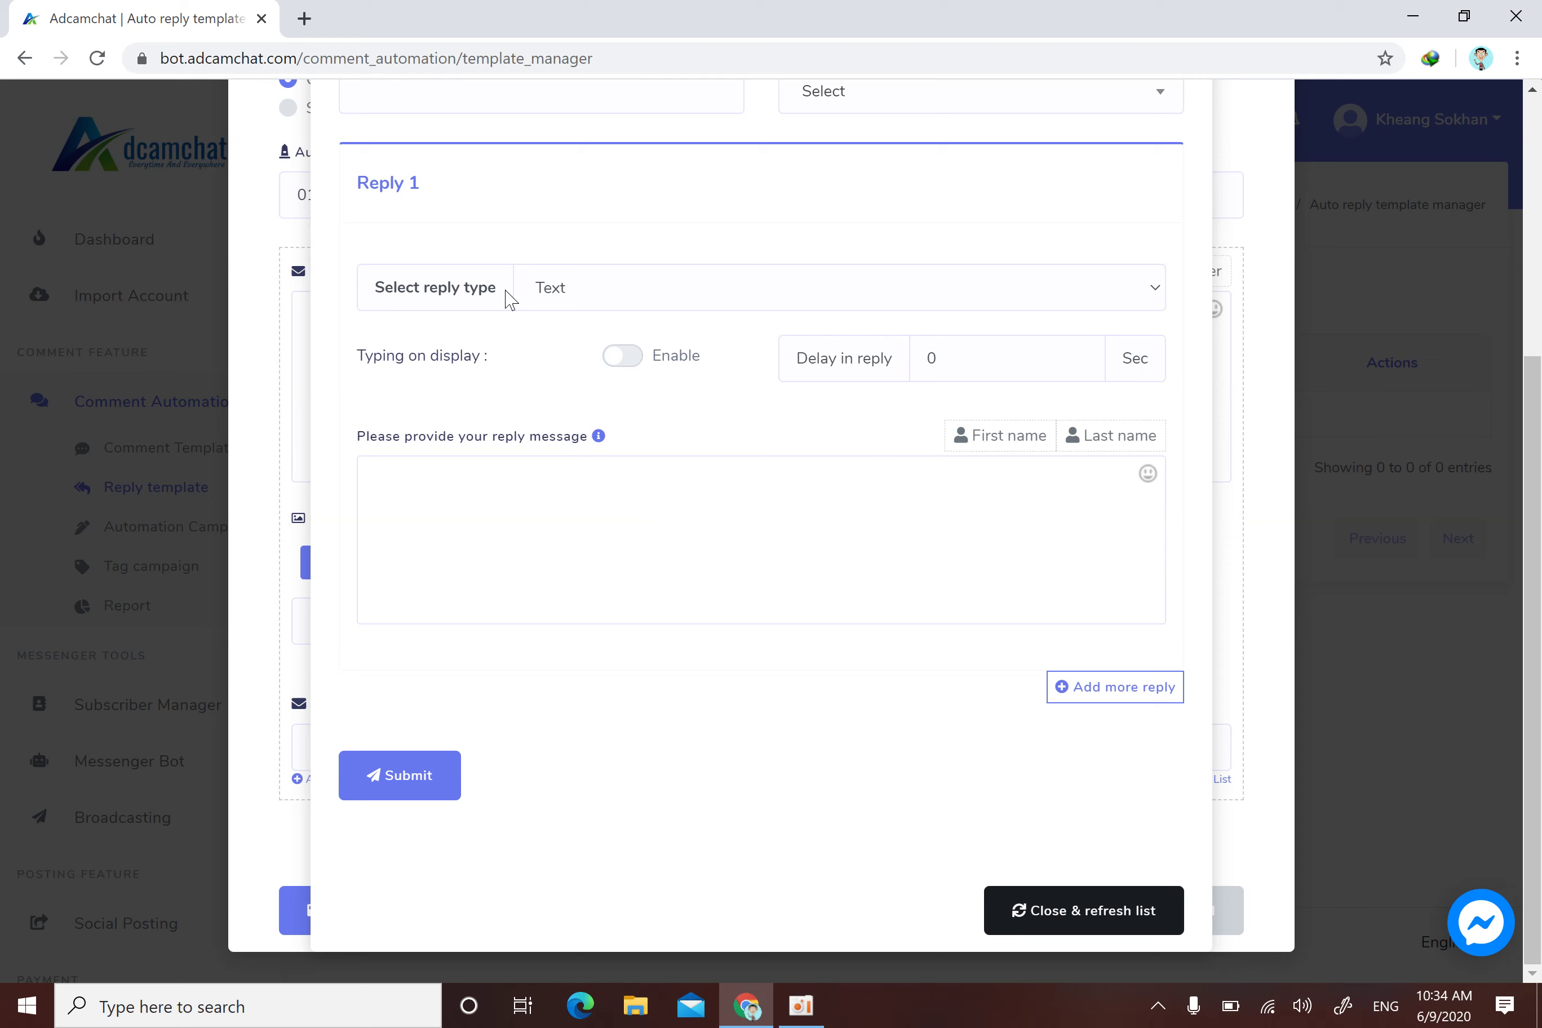
{"action": "left_click_drag", "start_coordinate": [506, 299], "coordinate": [383, 312]}
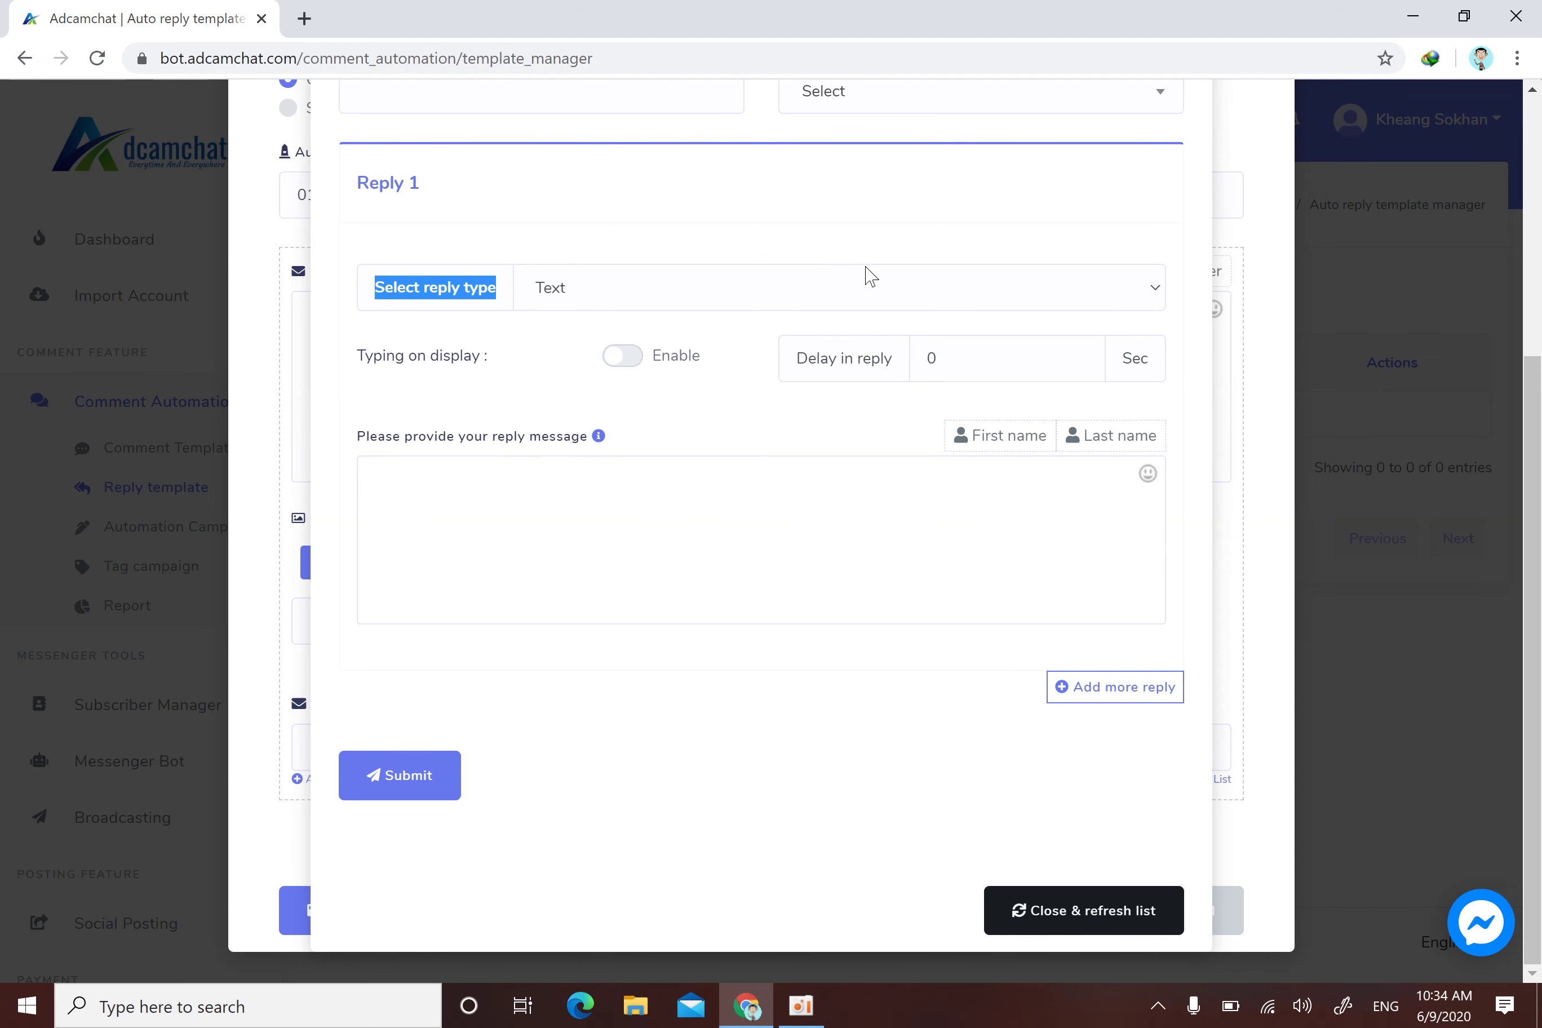
{"action": "scroll", "coordinate": [868, 275], "scroll_direction": "up", "scroll_amount": 4}
{"action": "scroll", "coordinate": [868, 275], "scroll_direction": "down", "scroll_amount": 2}
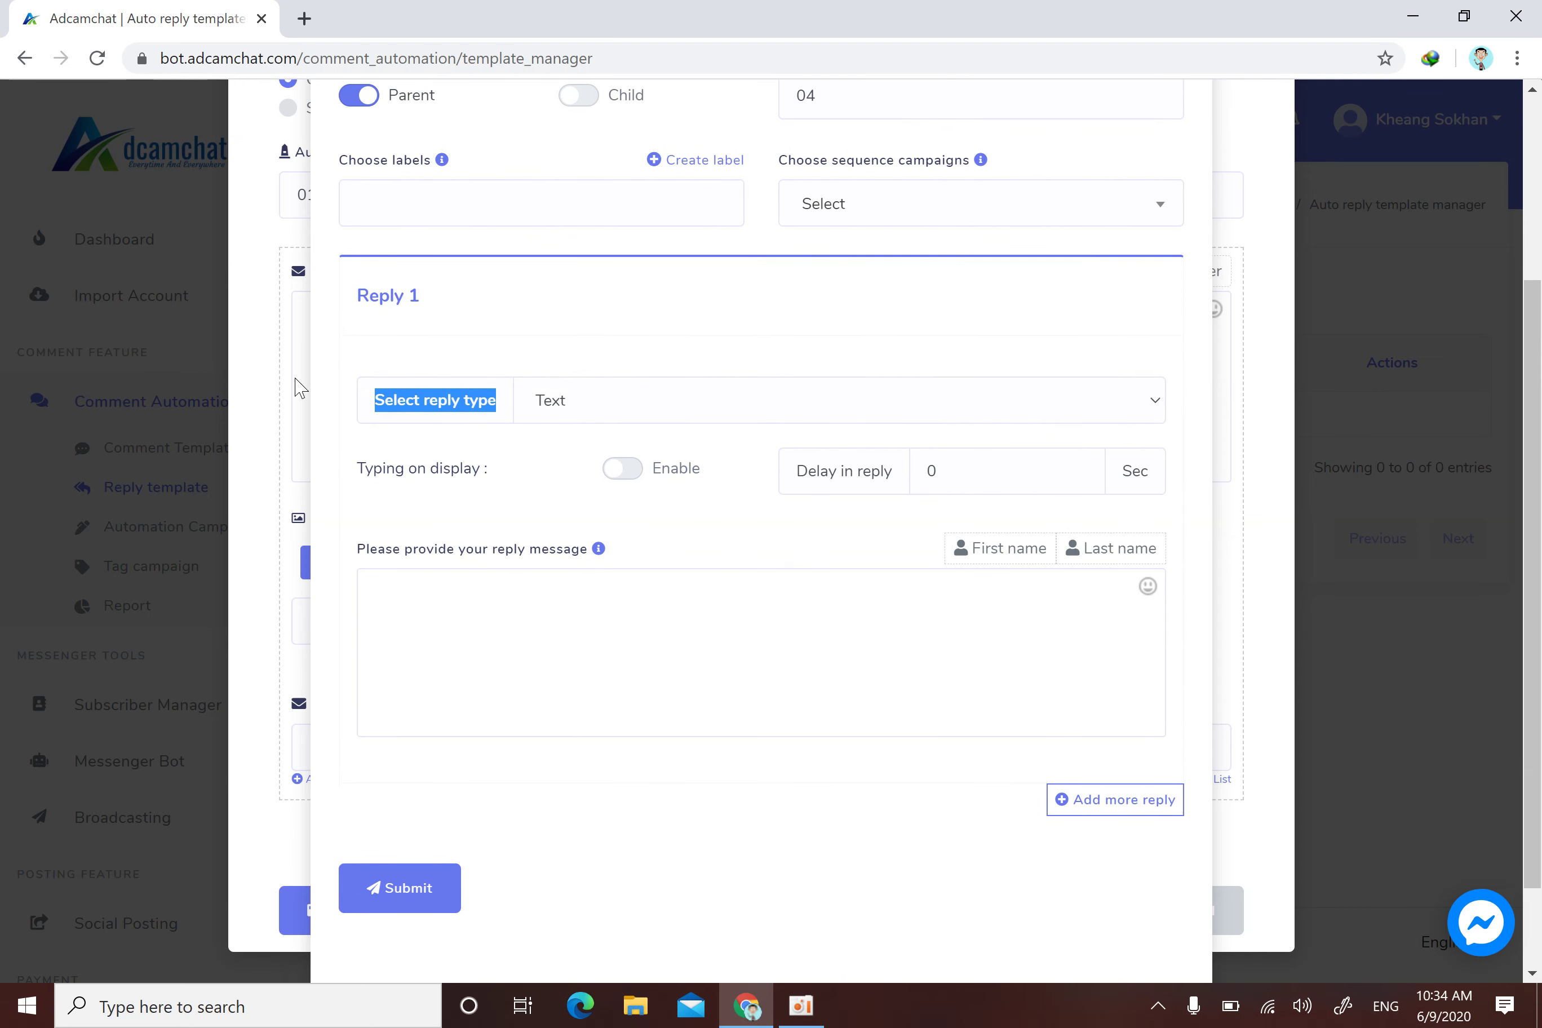
{"action": "left_click", "coordinate": [1165, 413]}
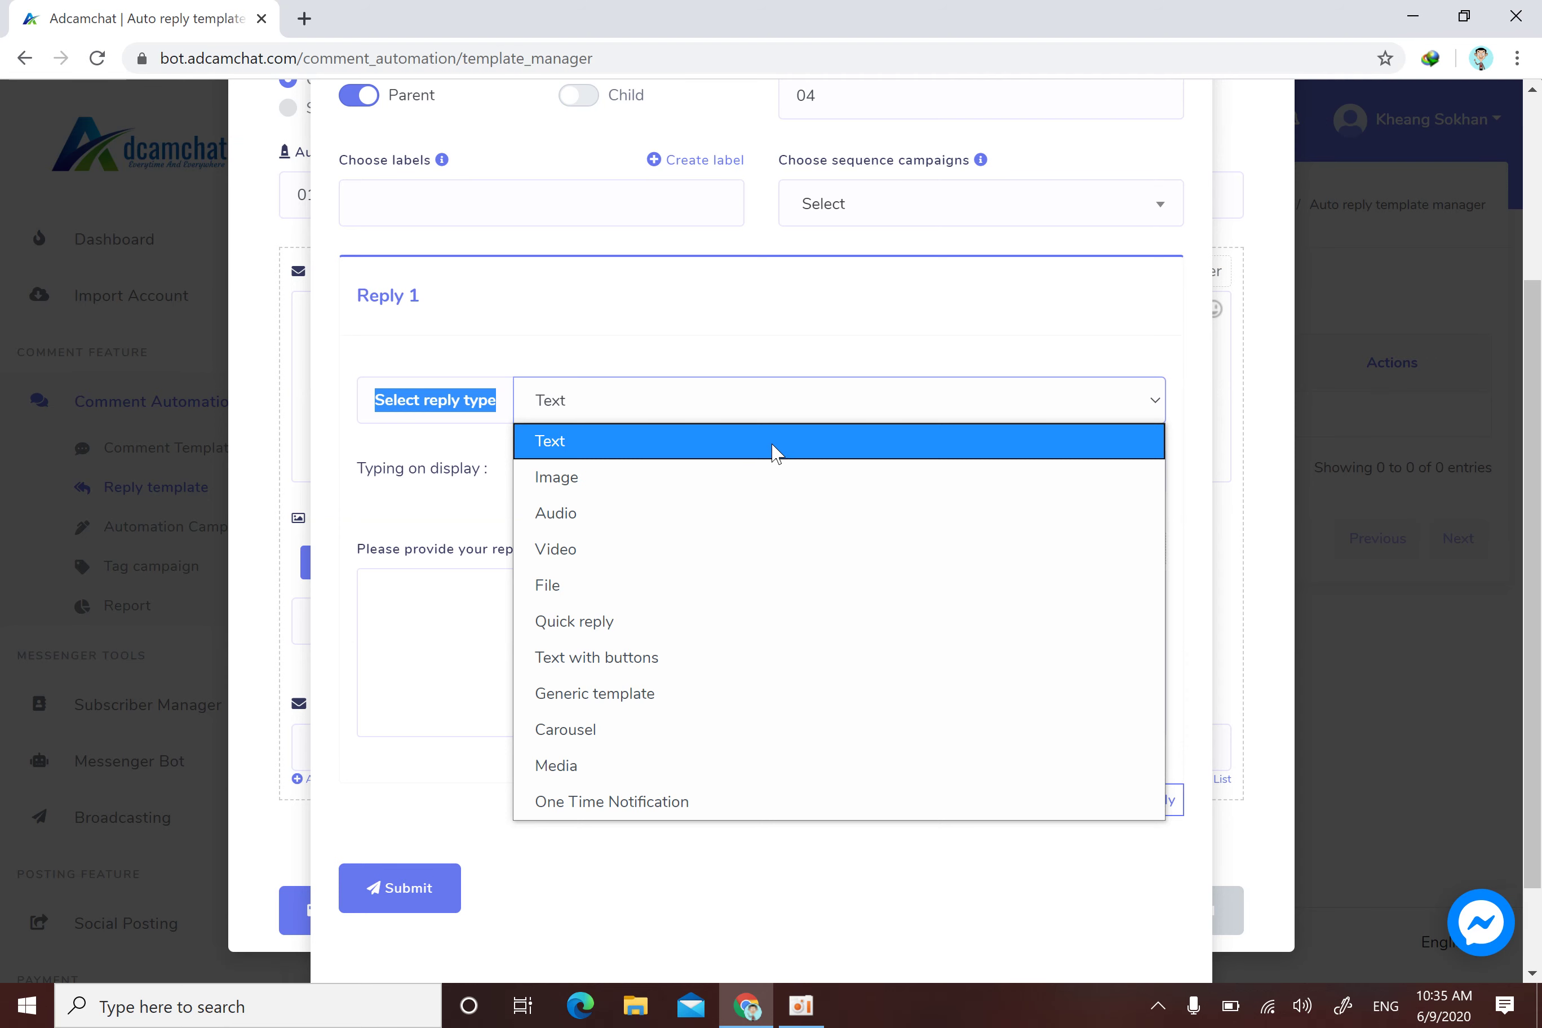
{"action": "left_click", "coordinate": [809, 441]}
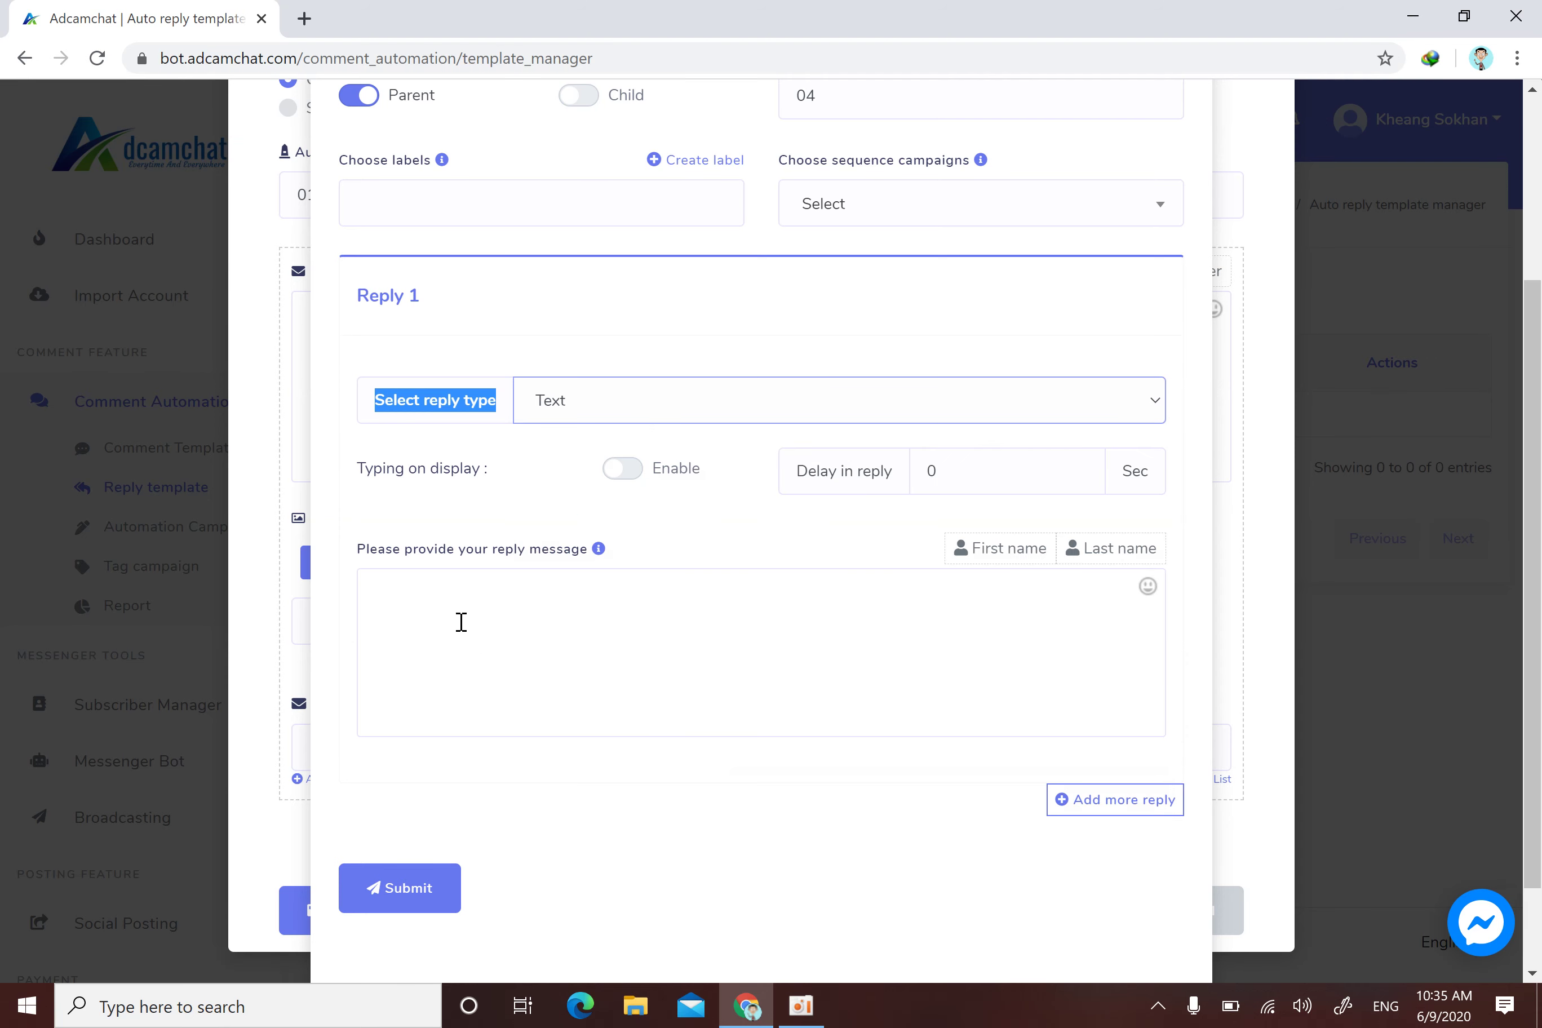
- Review the message template form from its name down to the Reply 1 message and Typing on display settings
{"action": "left_click", "coordinate": [402, 592]}
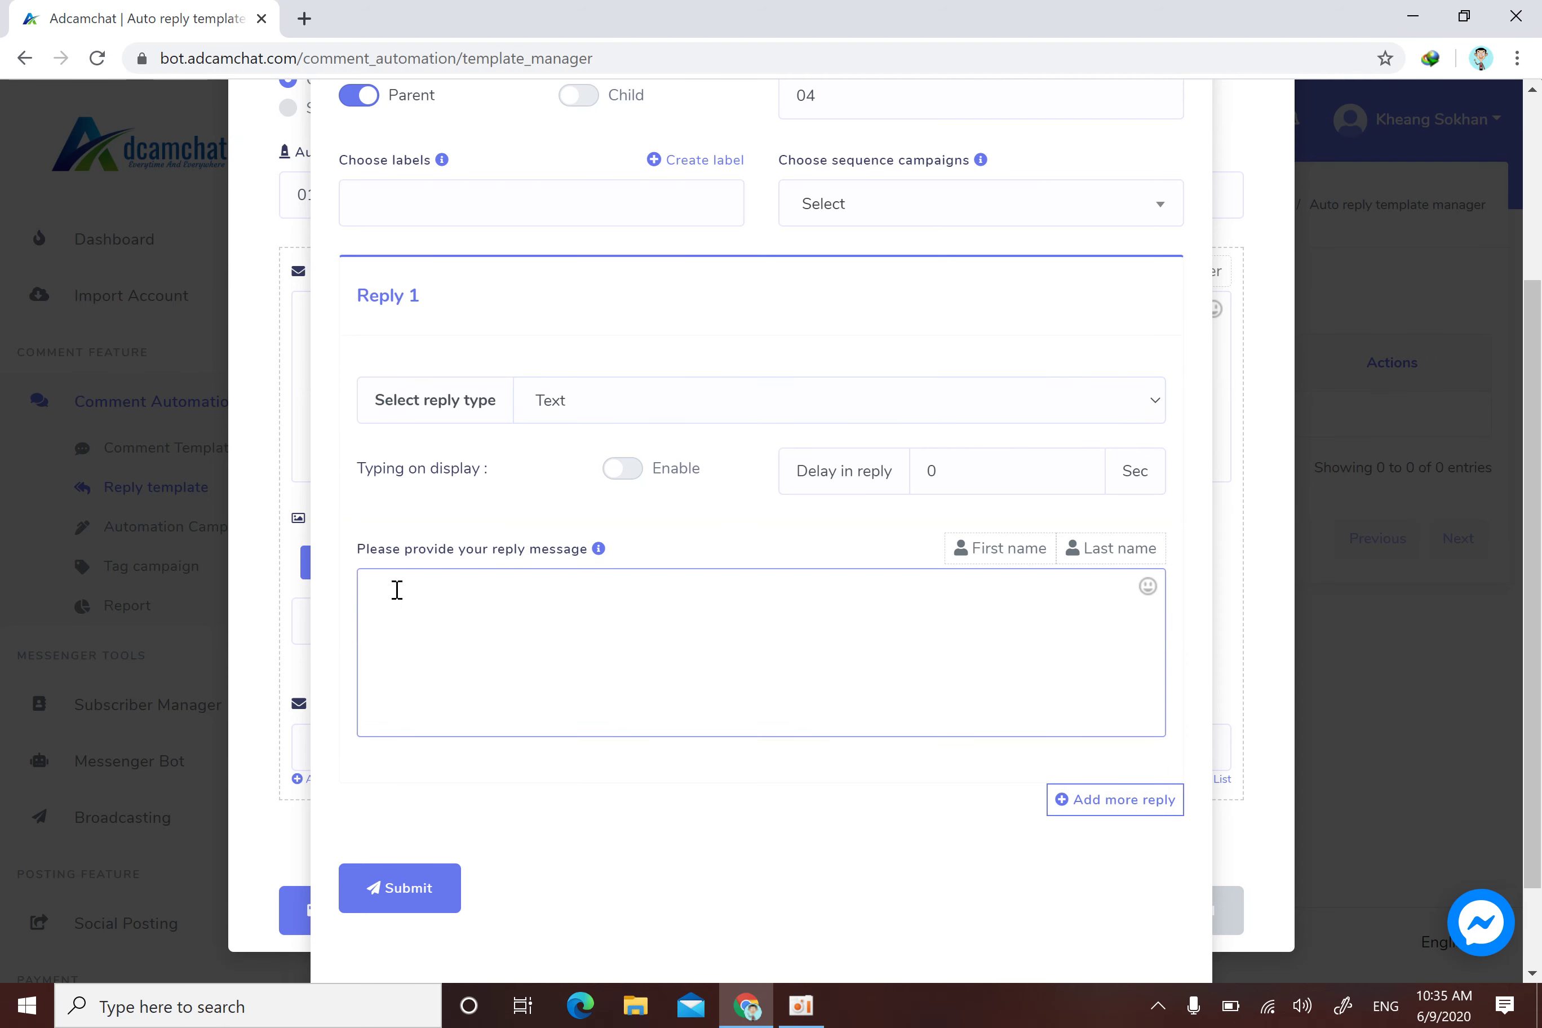
{"action": "scroll", "coordinate": [397, 590], "scroll_direction": "up", "scroll_amount": 3}
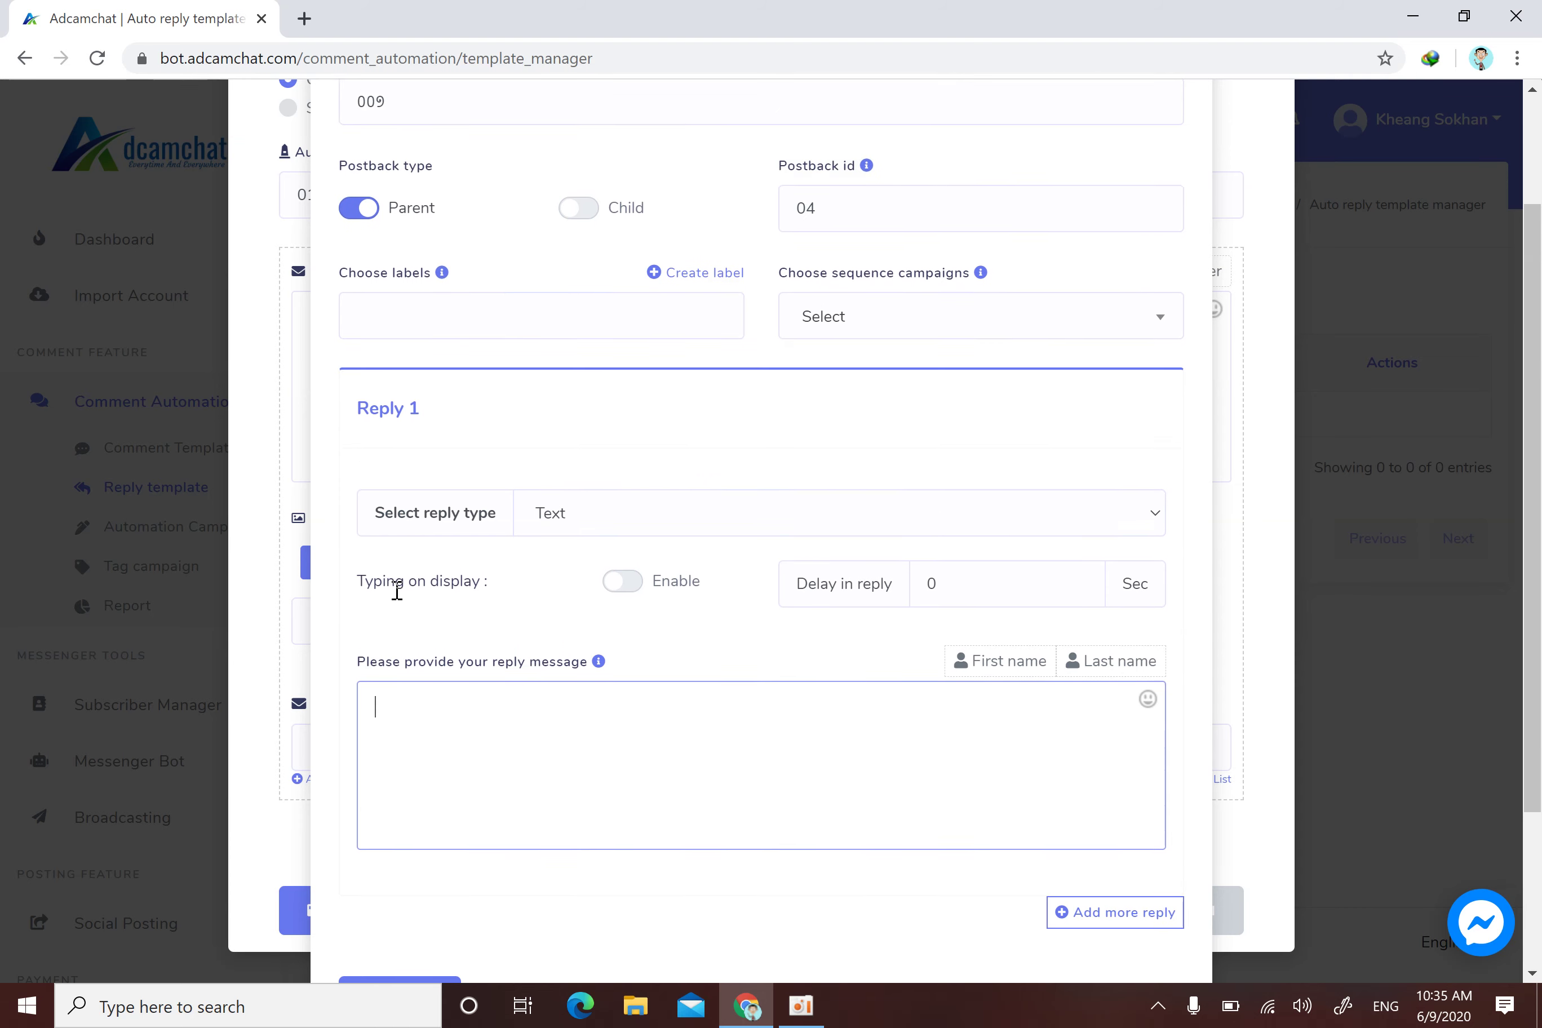
{"action": "scroll", "coordinate": [396, 590], "scroll_direction": "down", "scroll_amount": 3}
{"action": "scroll", "coordinate": [397, 600], "scroll_direction": "up", "scroll_amount": 3}
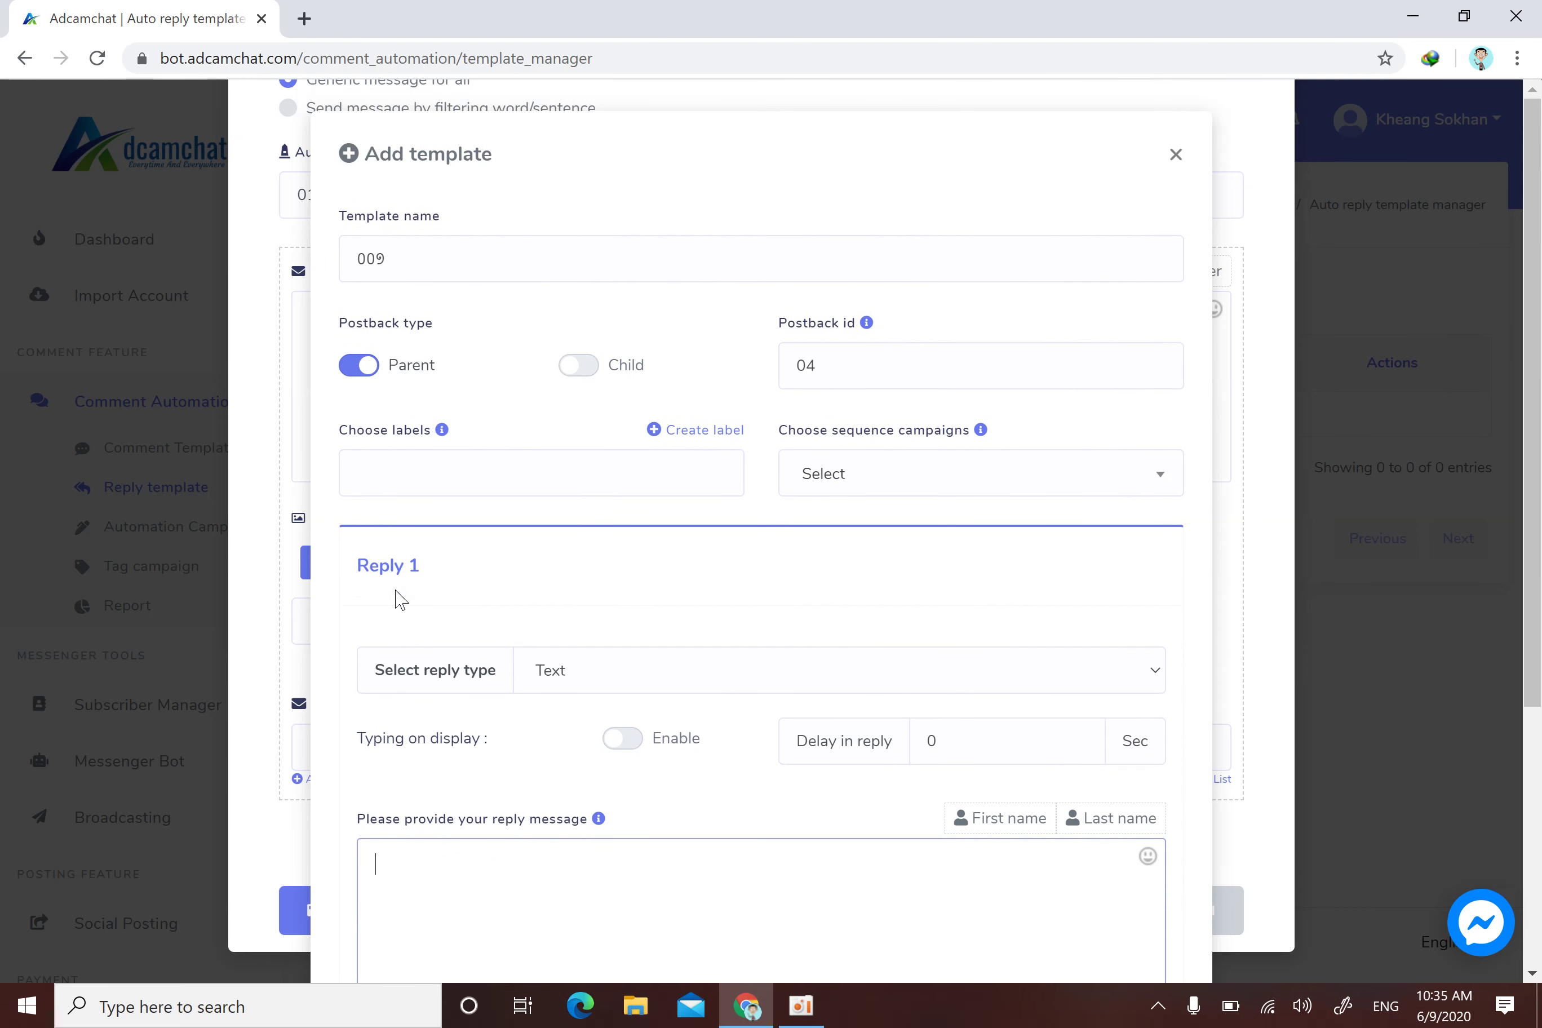
{"action": "scroll", "coordinate": [397, 598], "scroll_direction": "down", "scroll_amount": 3}
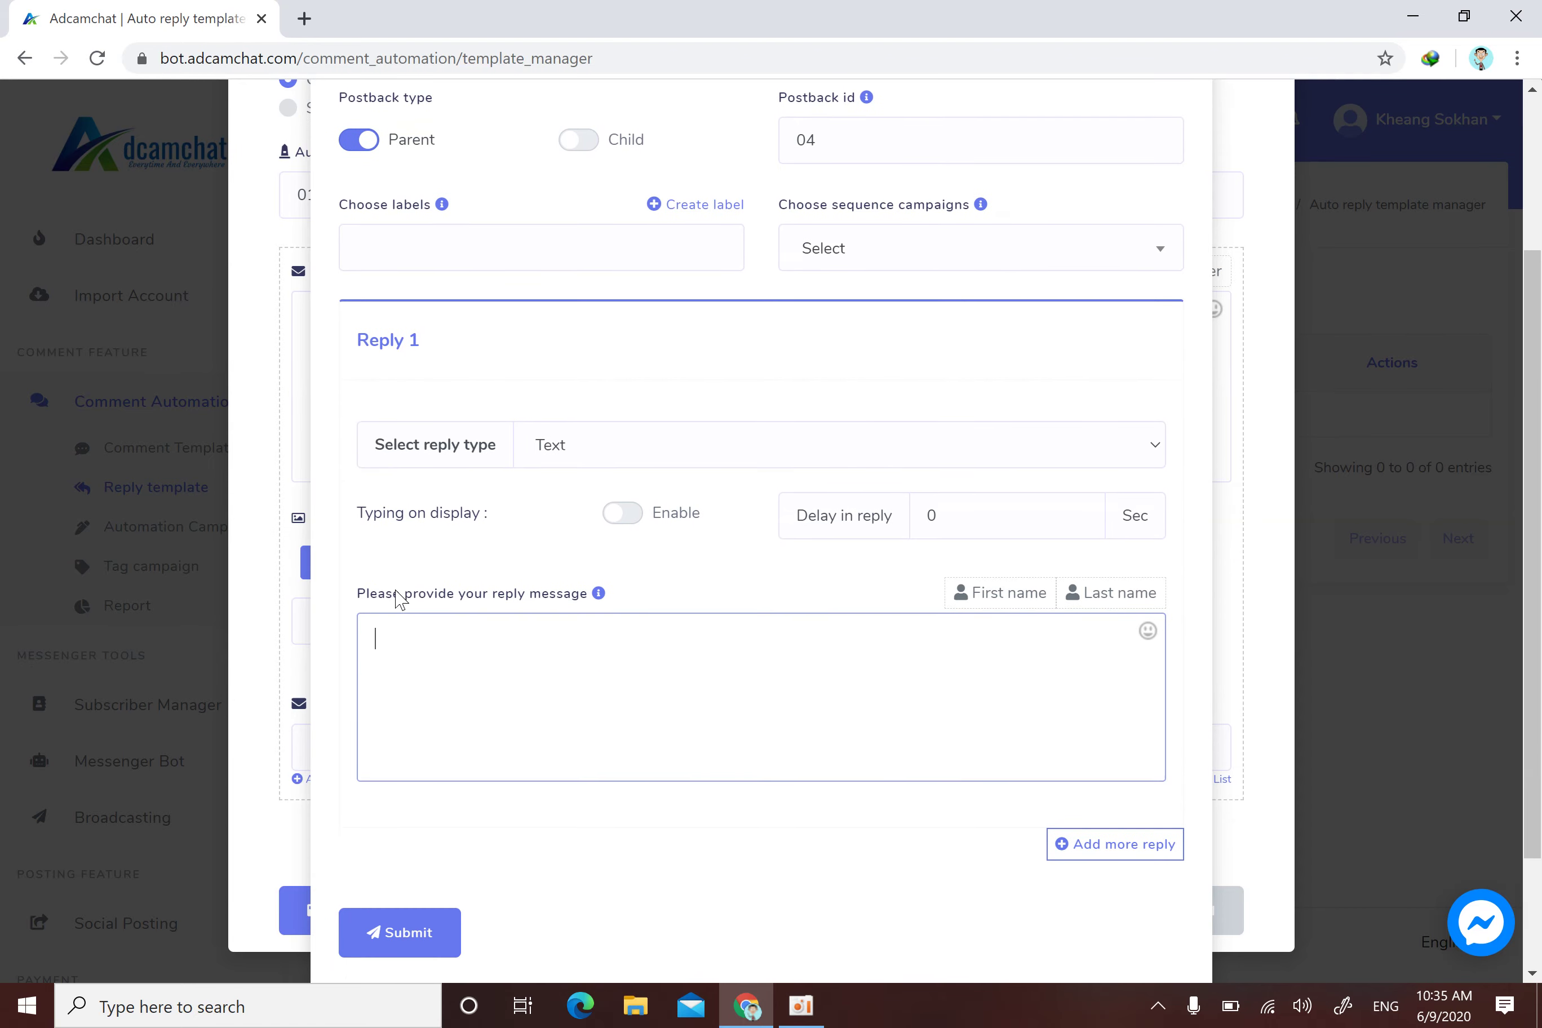
{"action": "scroll", "coordinate": [397, 598], "scroll_direction": "up", "scroll_amount": 3}
{"action": "scroll", "coordinate": [512, 368], "scroll_direction": "down", "scroll_amount": 5}
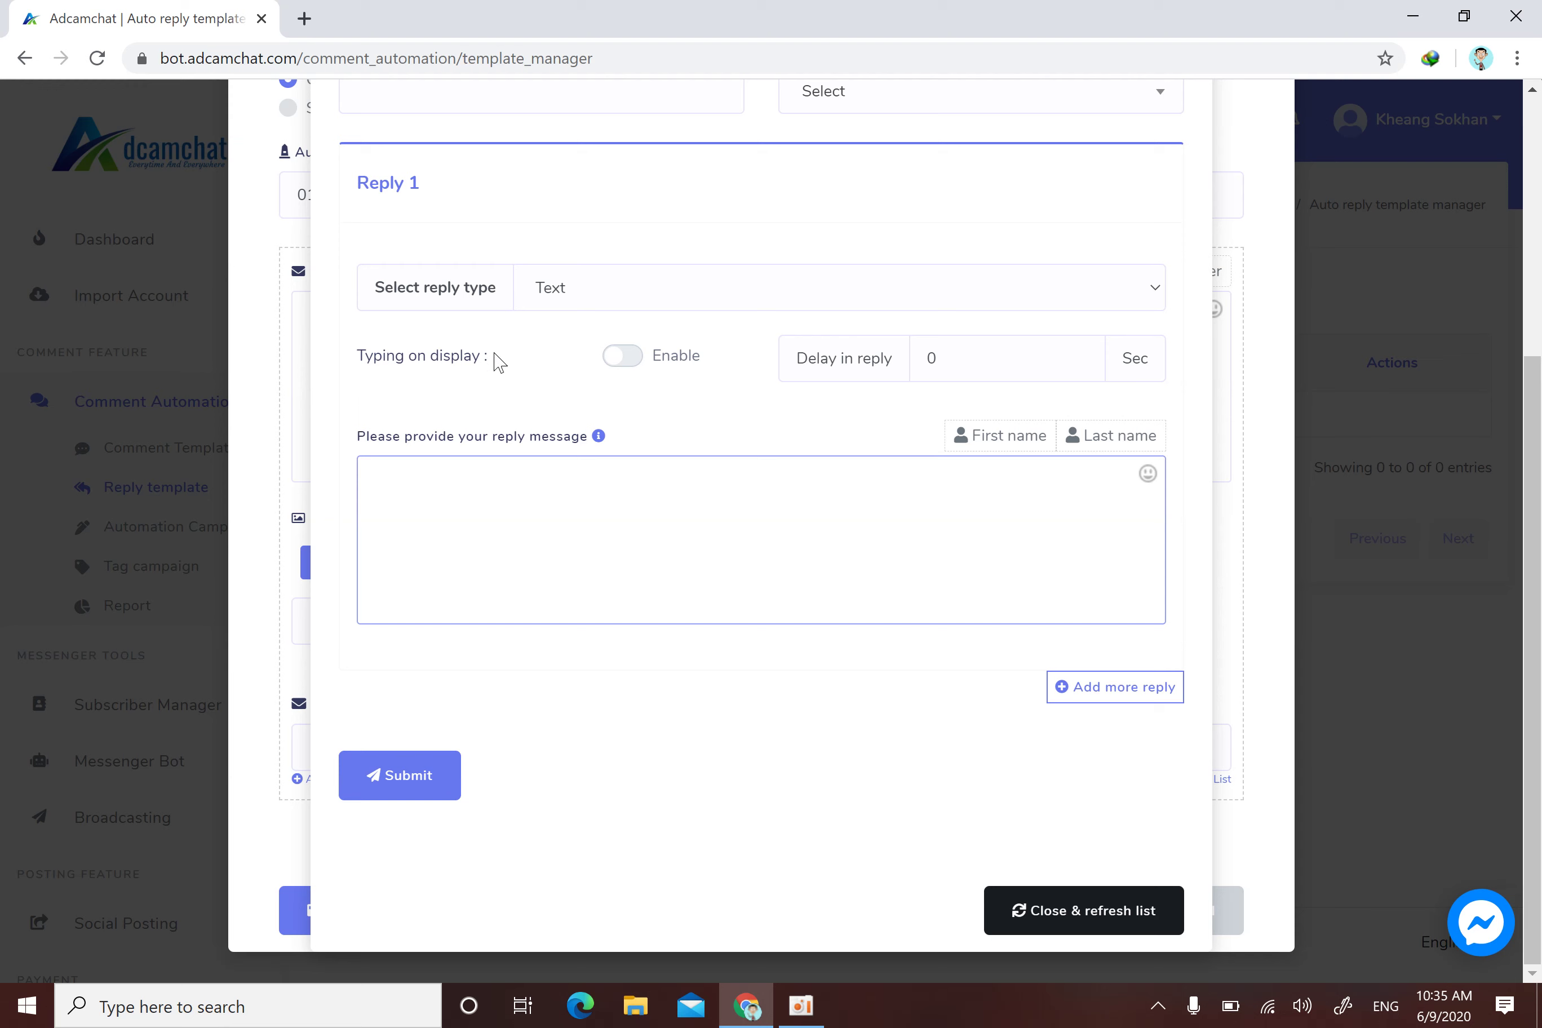
{"action": "left_click_drag", "start_coordinate": [486, 357], "coordinate": [357, 366]}
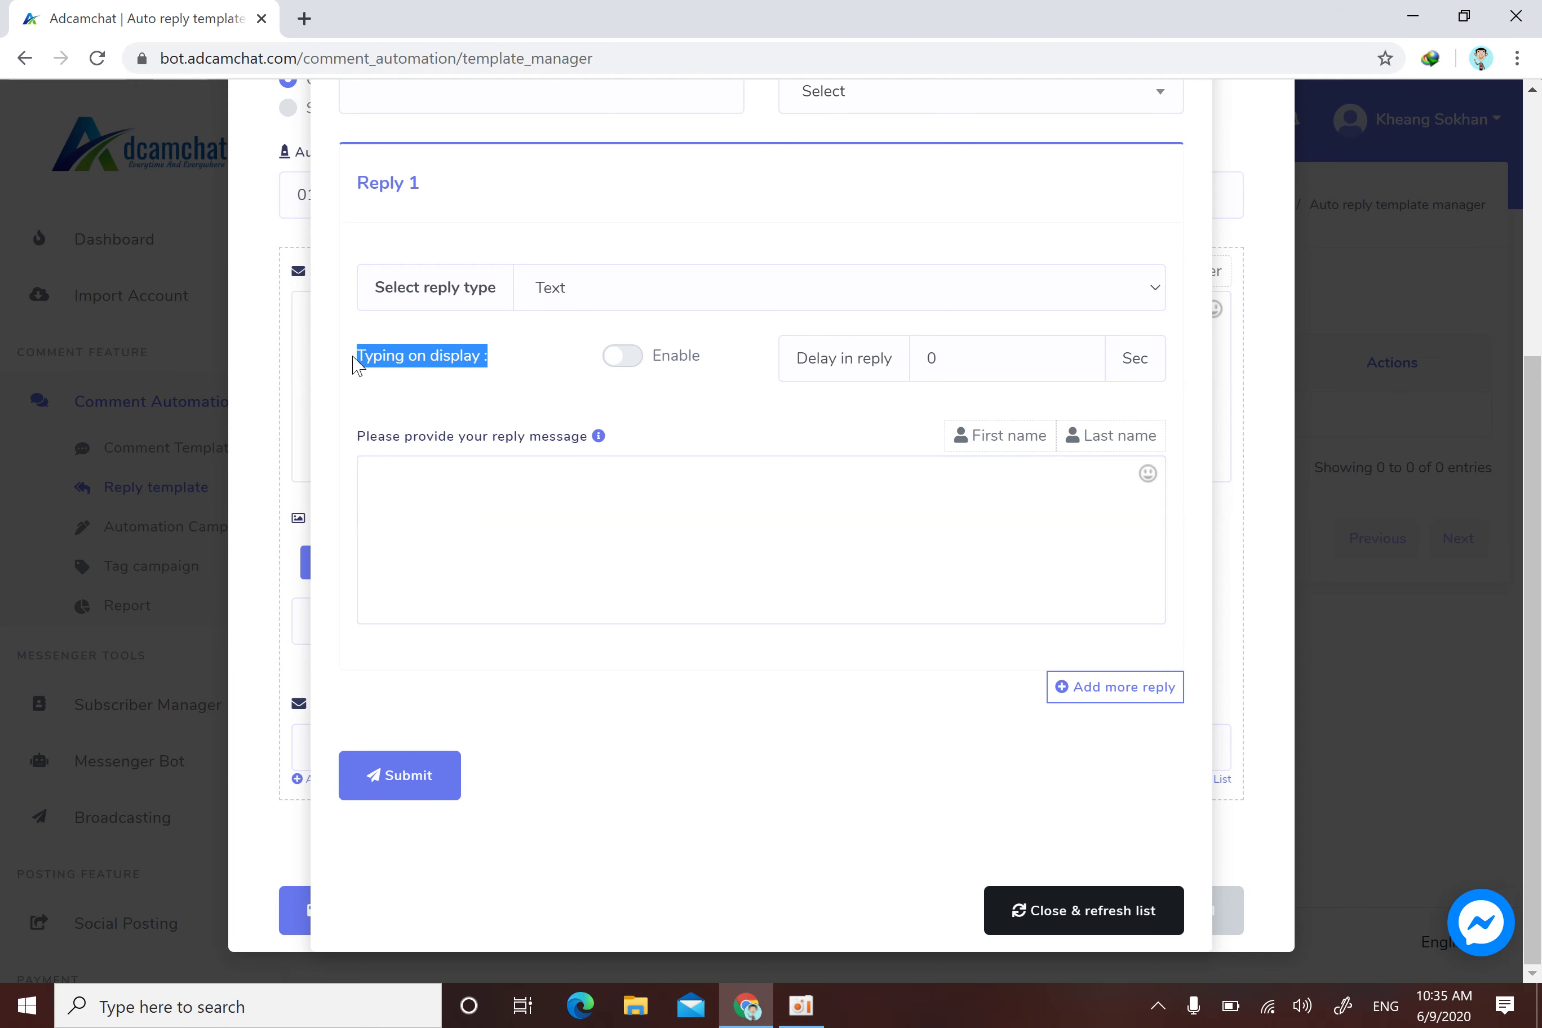
- Review the Typing on display and Delay in reply settings of Reply 1
{"action": "left_click", "coordinate": [511, 368]}
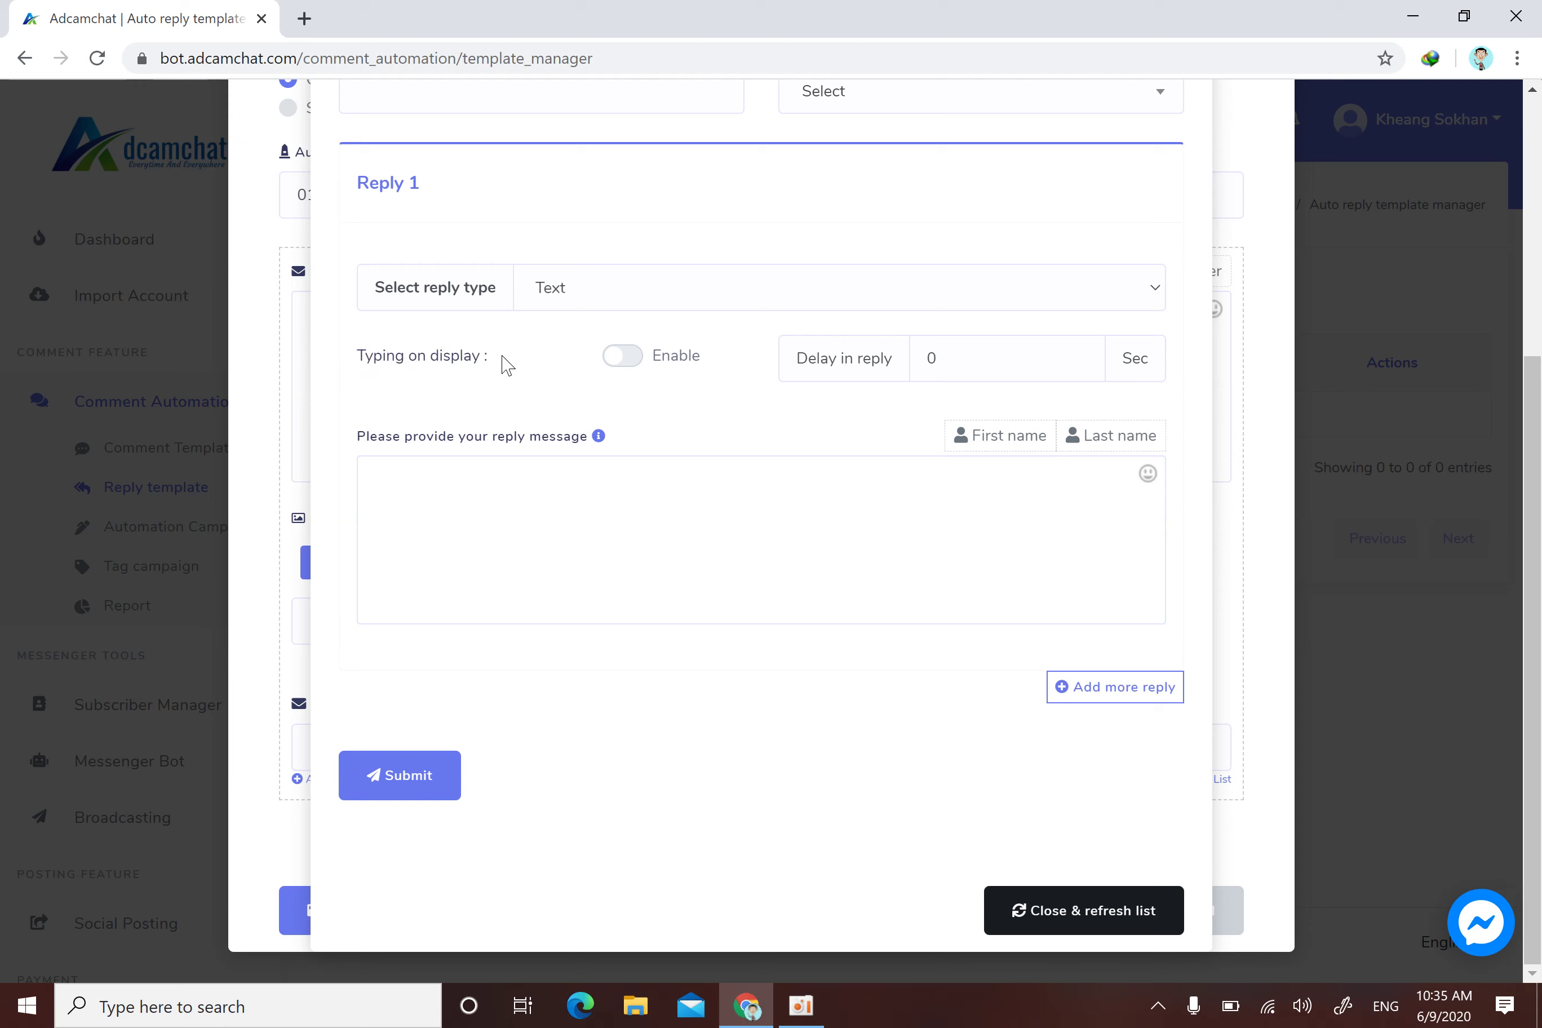
{"action": "left_click_drag", "start_coordinate": [797, 362], "coordinate": [901, 358]}
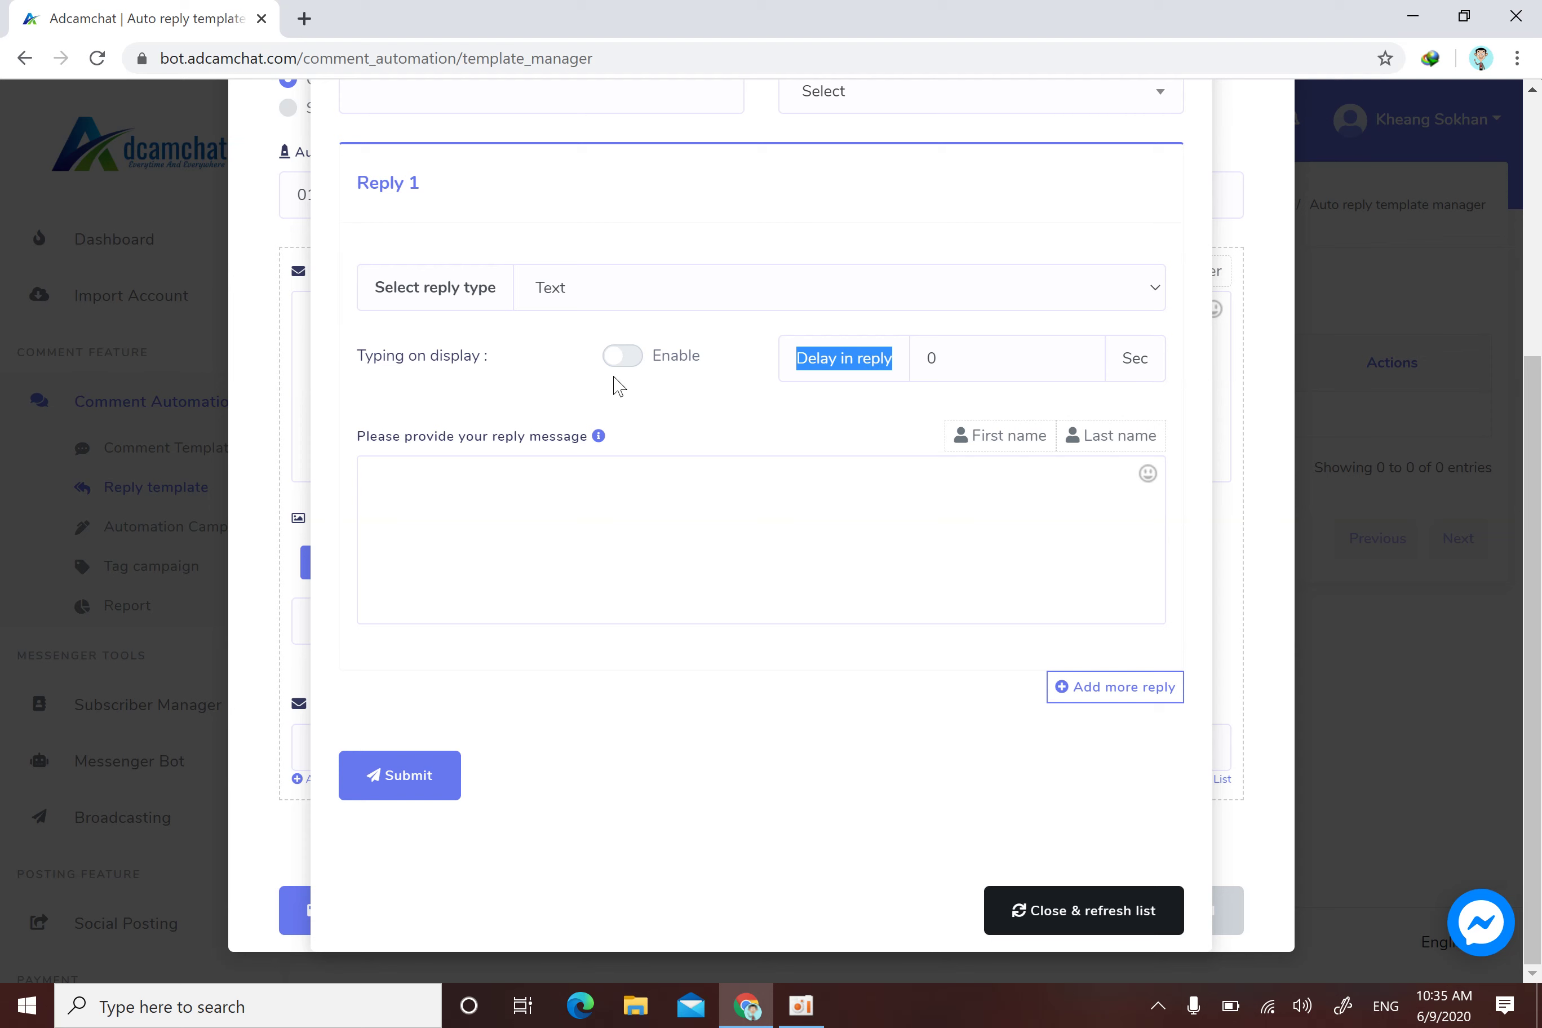
{"action": "left_click_drag", "start_coordinate": [489, 361], "coordinate": [357, 365]}
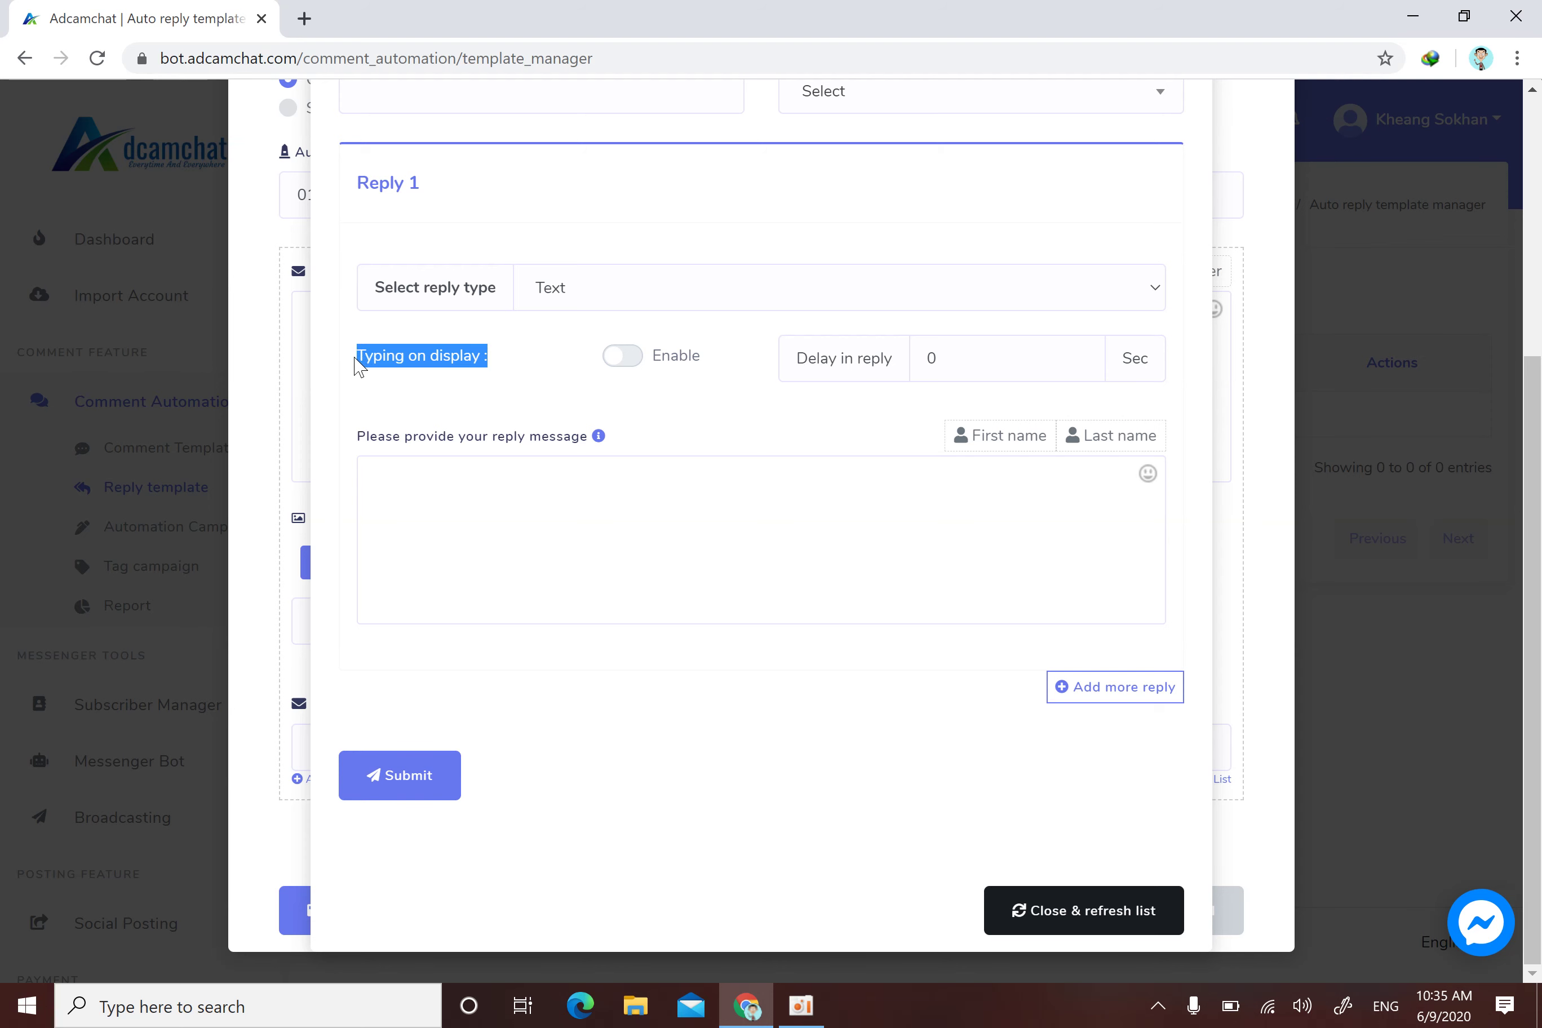
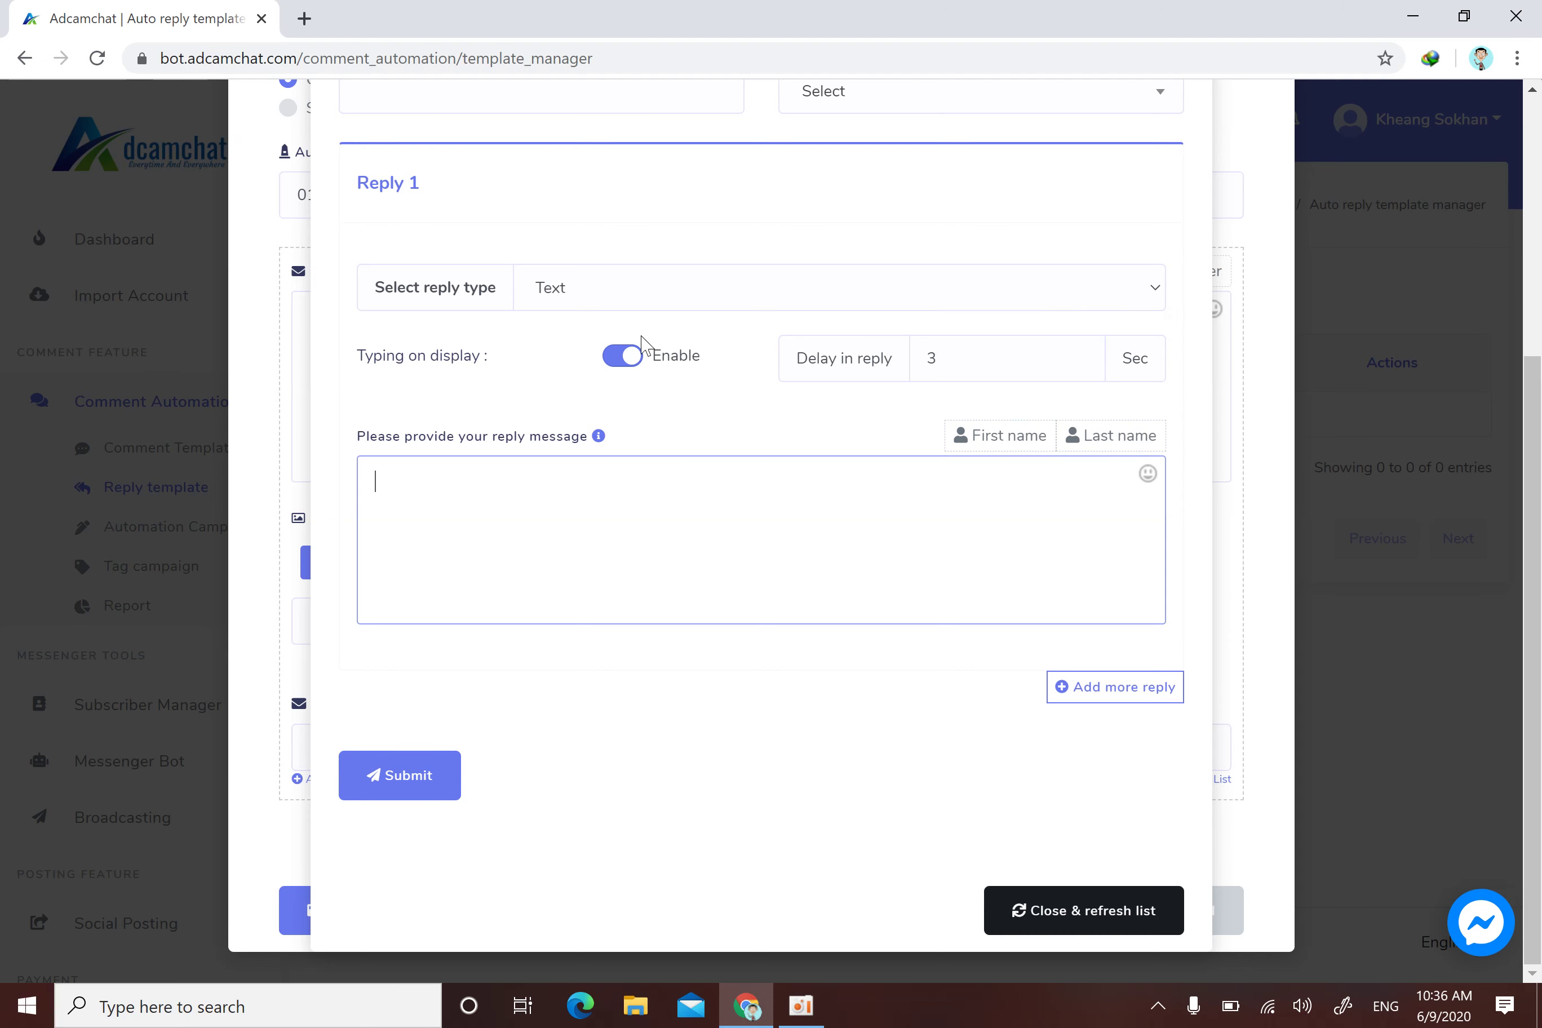
- Open Facebook in a new browser tab, view the account's own profile page and return to the Adcamchat template form
{"action": "left_click", "coordinate": [304, 18]}
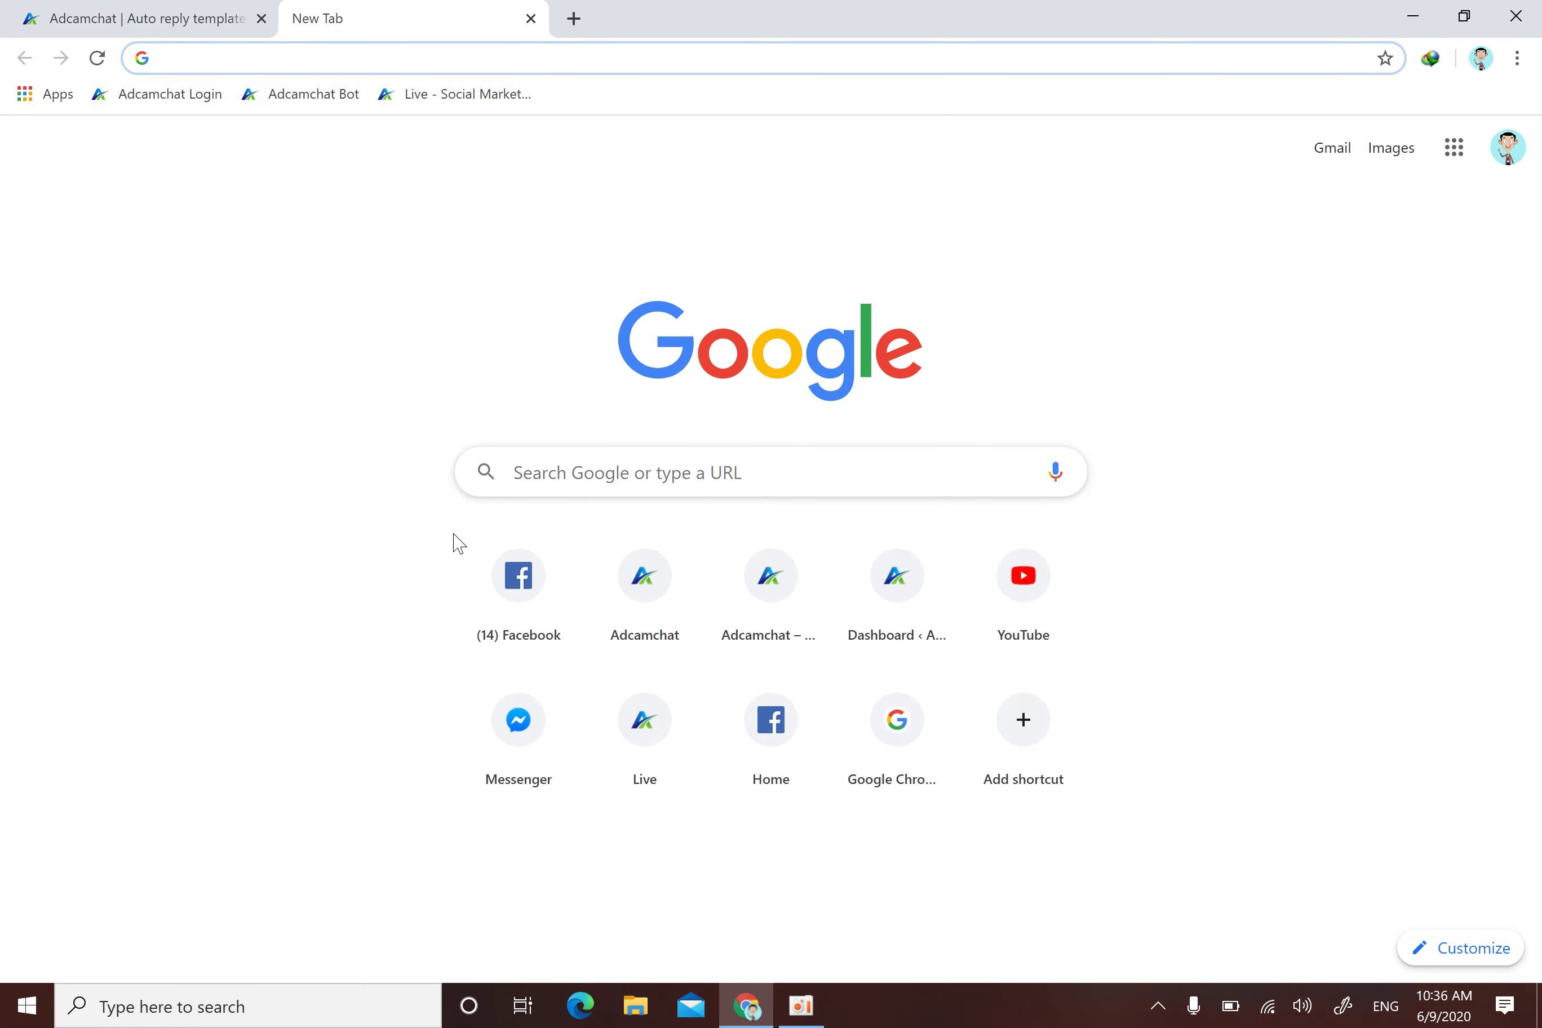
{"action": "left_click", "coordinate": [518, 543]}
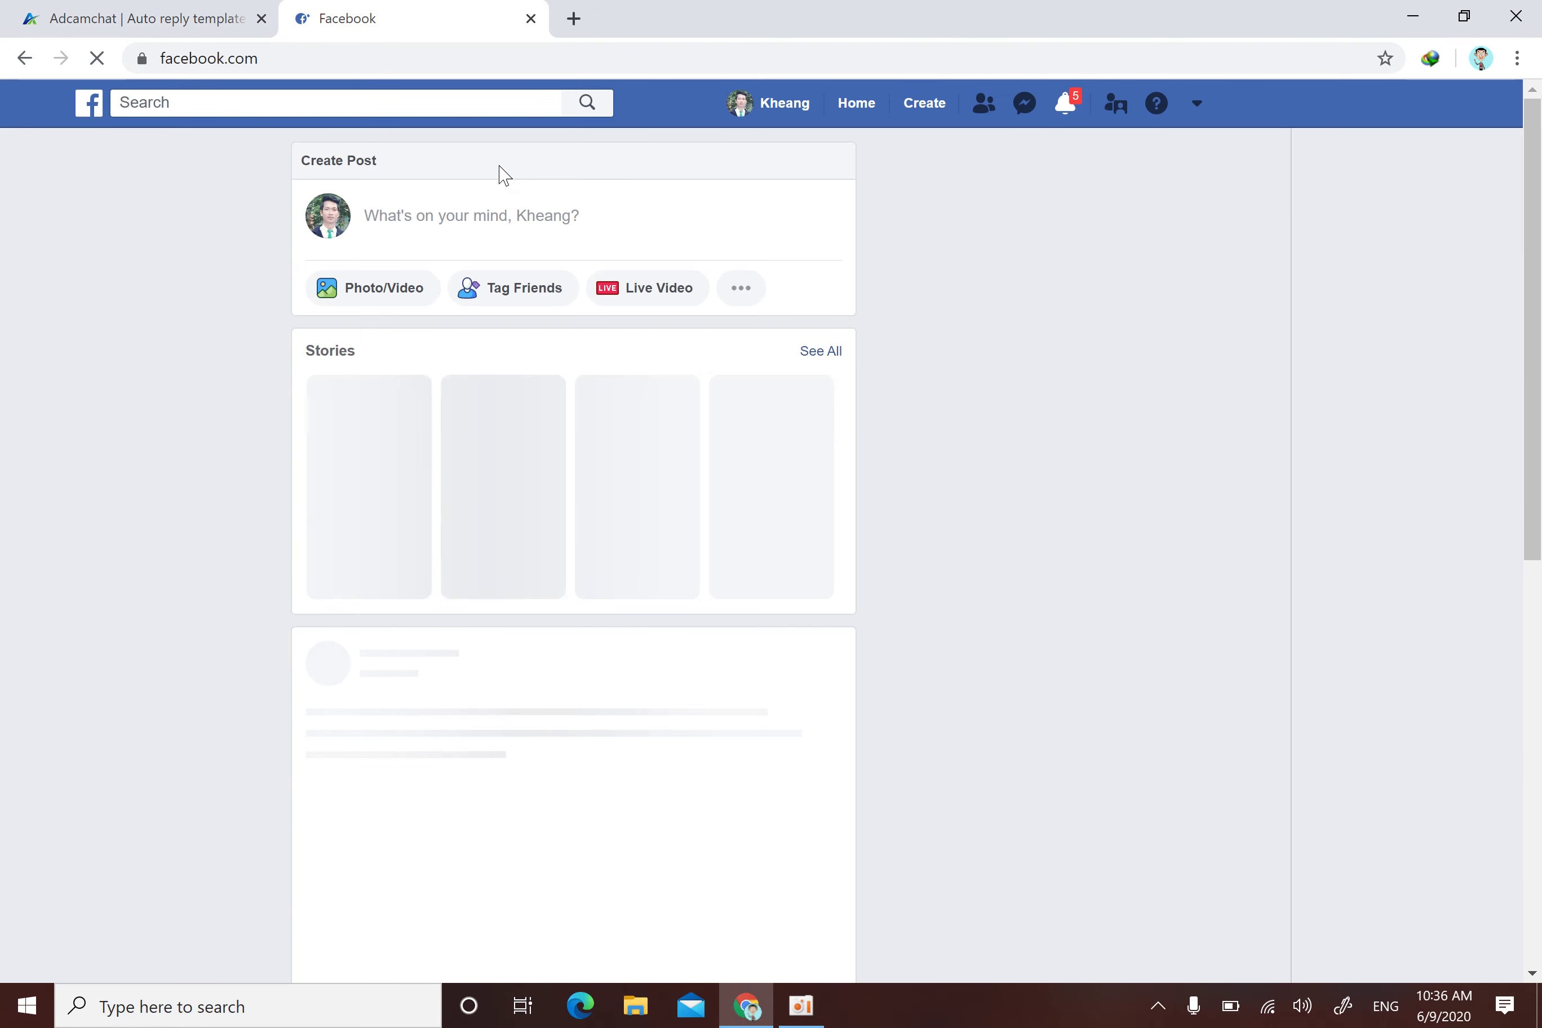
{"action": "left_click", "coordinate": [790, 106]}
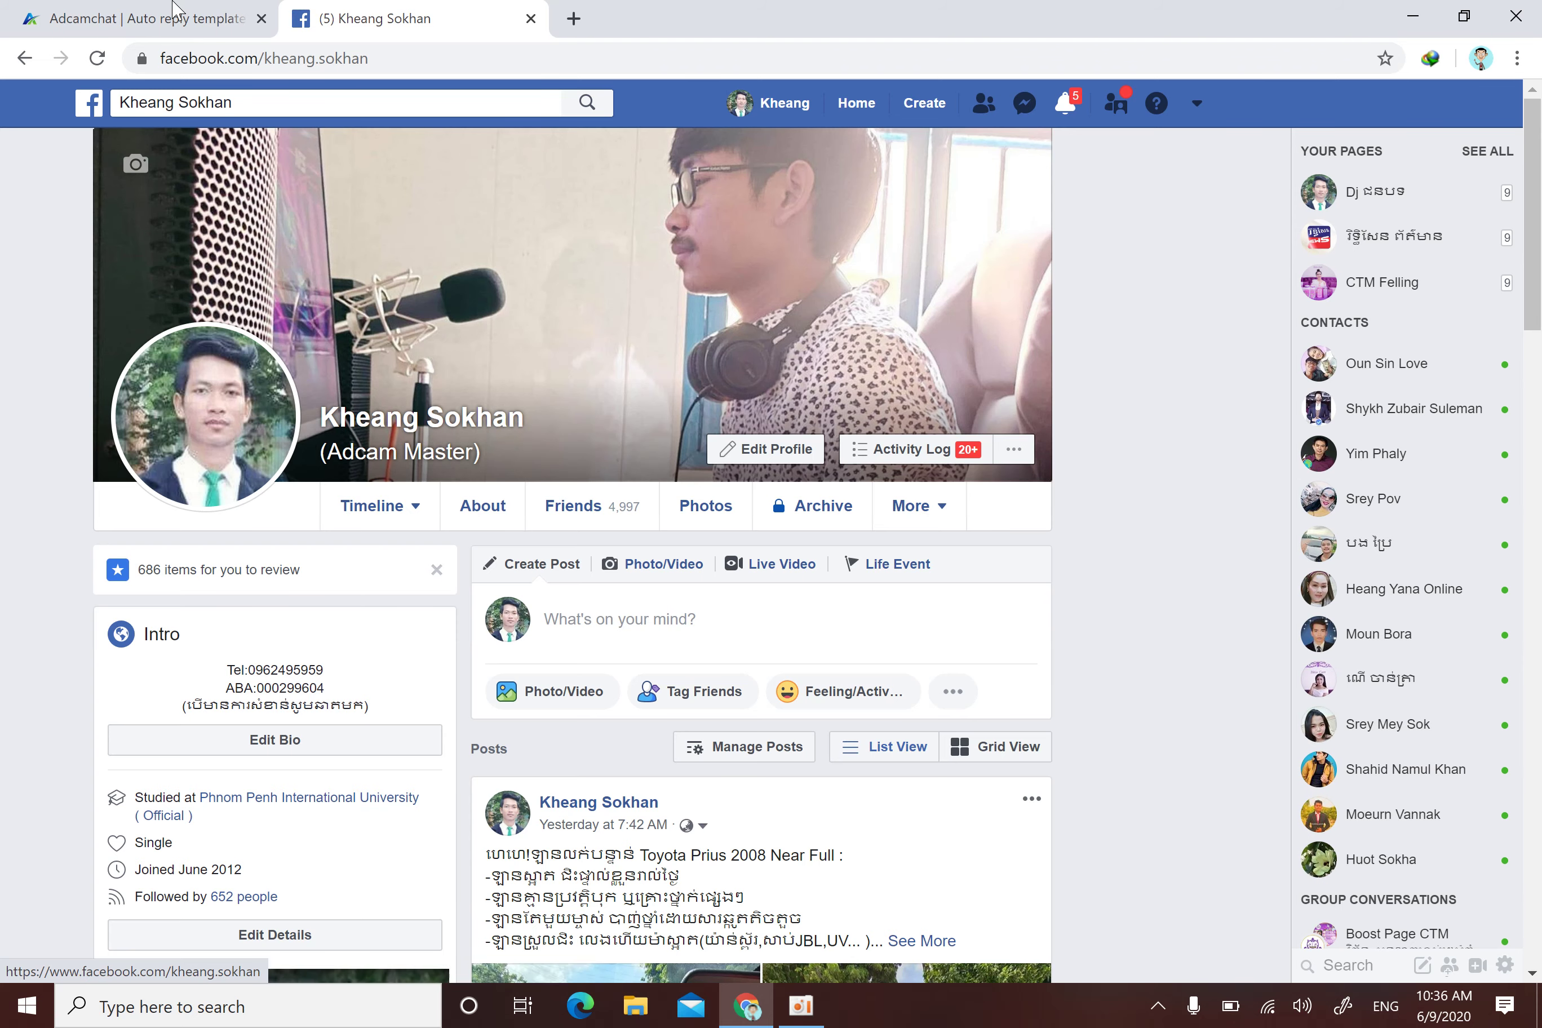
{"action": "key", "text": "ctrl+Tab"}
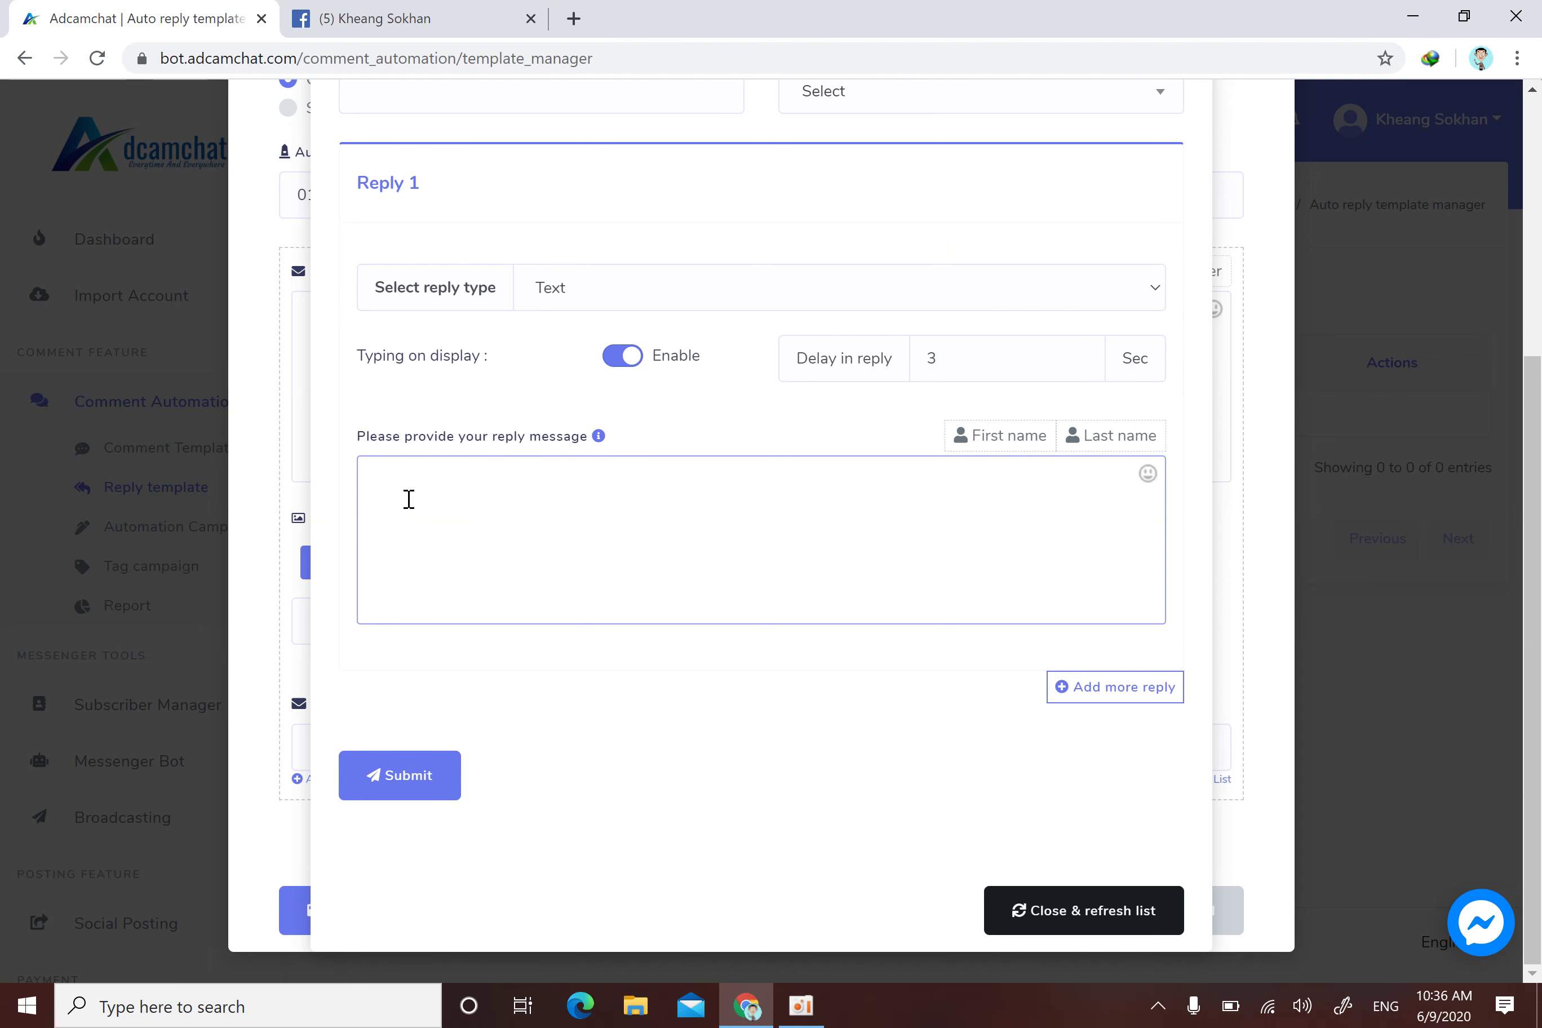
- Insert the first name and last name variables into the Reply 1 message and highlight them
{"action": "left_click", "coordinate": [1015, 441]}
{"action": "left_click", "coordinate": [1101, 439]}
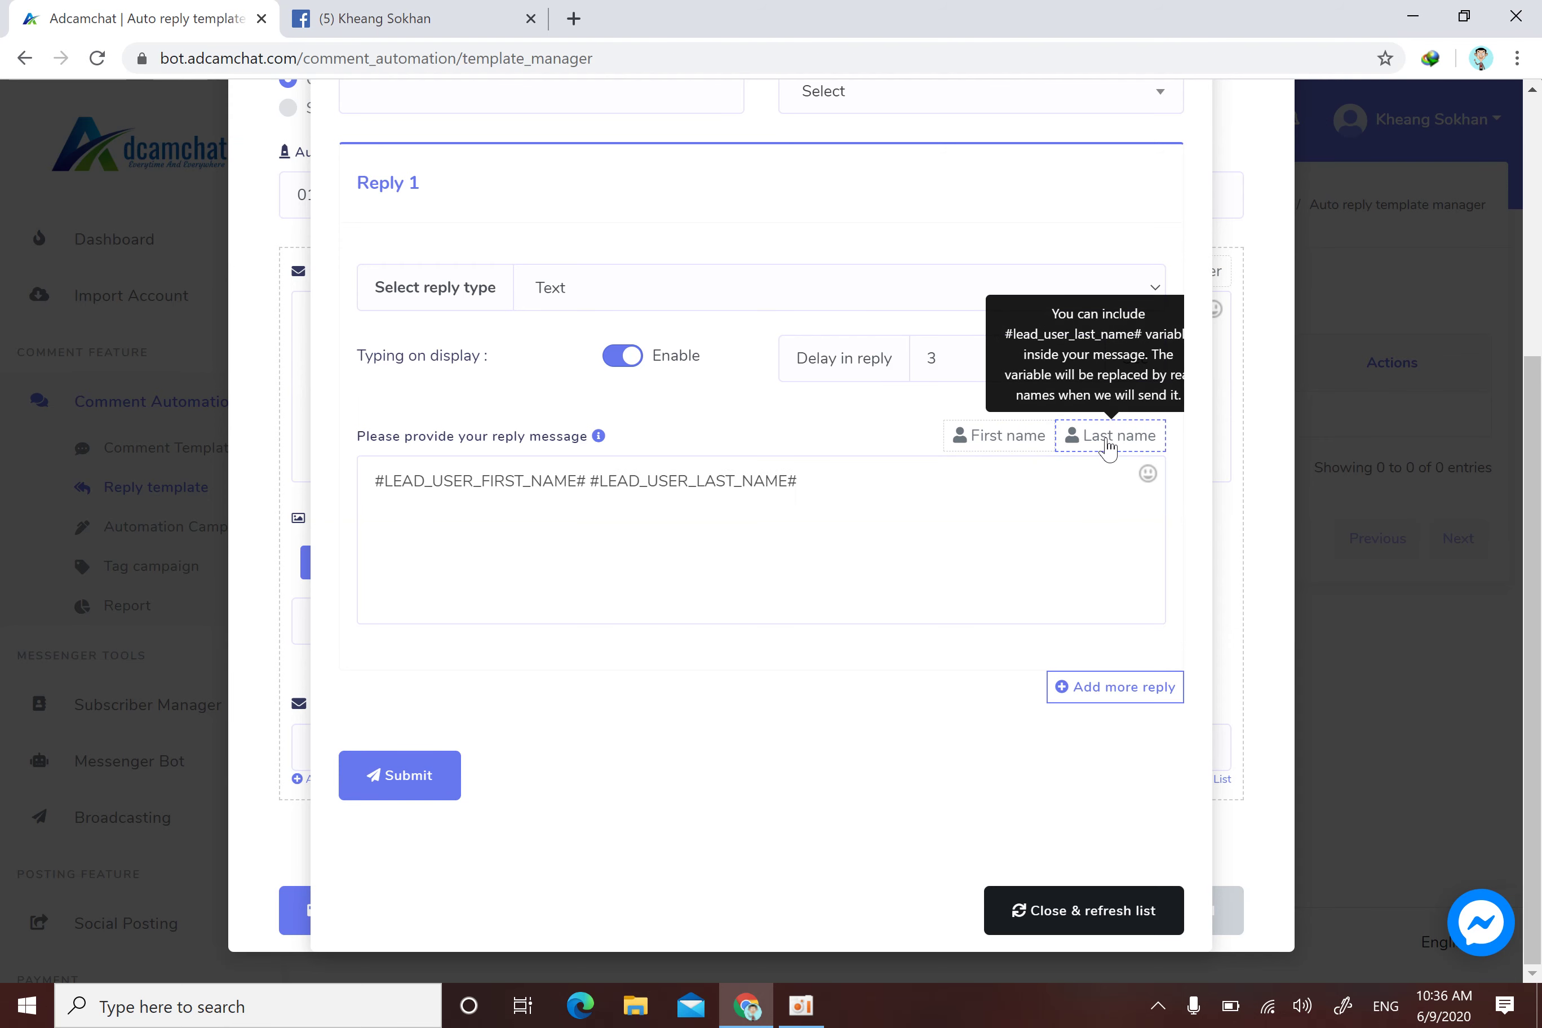
{"action": "left_click_drag", "start_coordinate": [813, 482], "coordinate": [378, 488]}
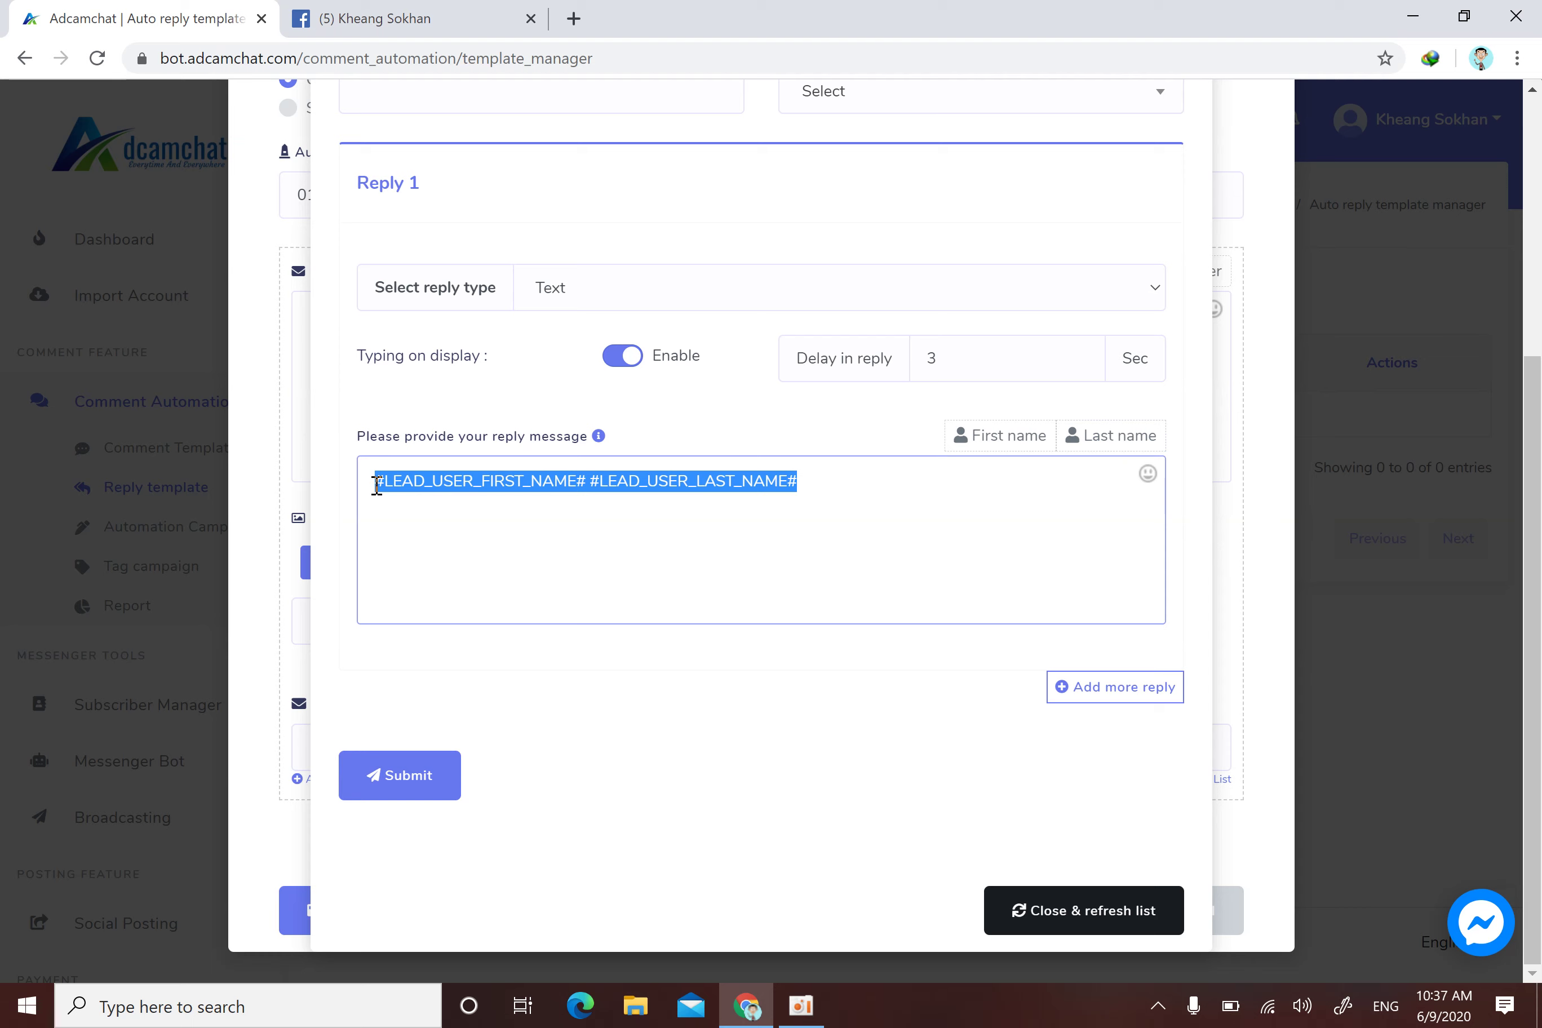
{"action": "left_click_drag", "start_coordinate": [870, 487], "coordinate": [363, 481]}
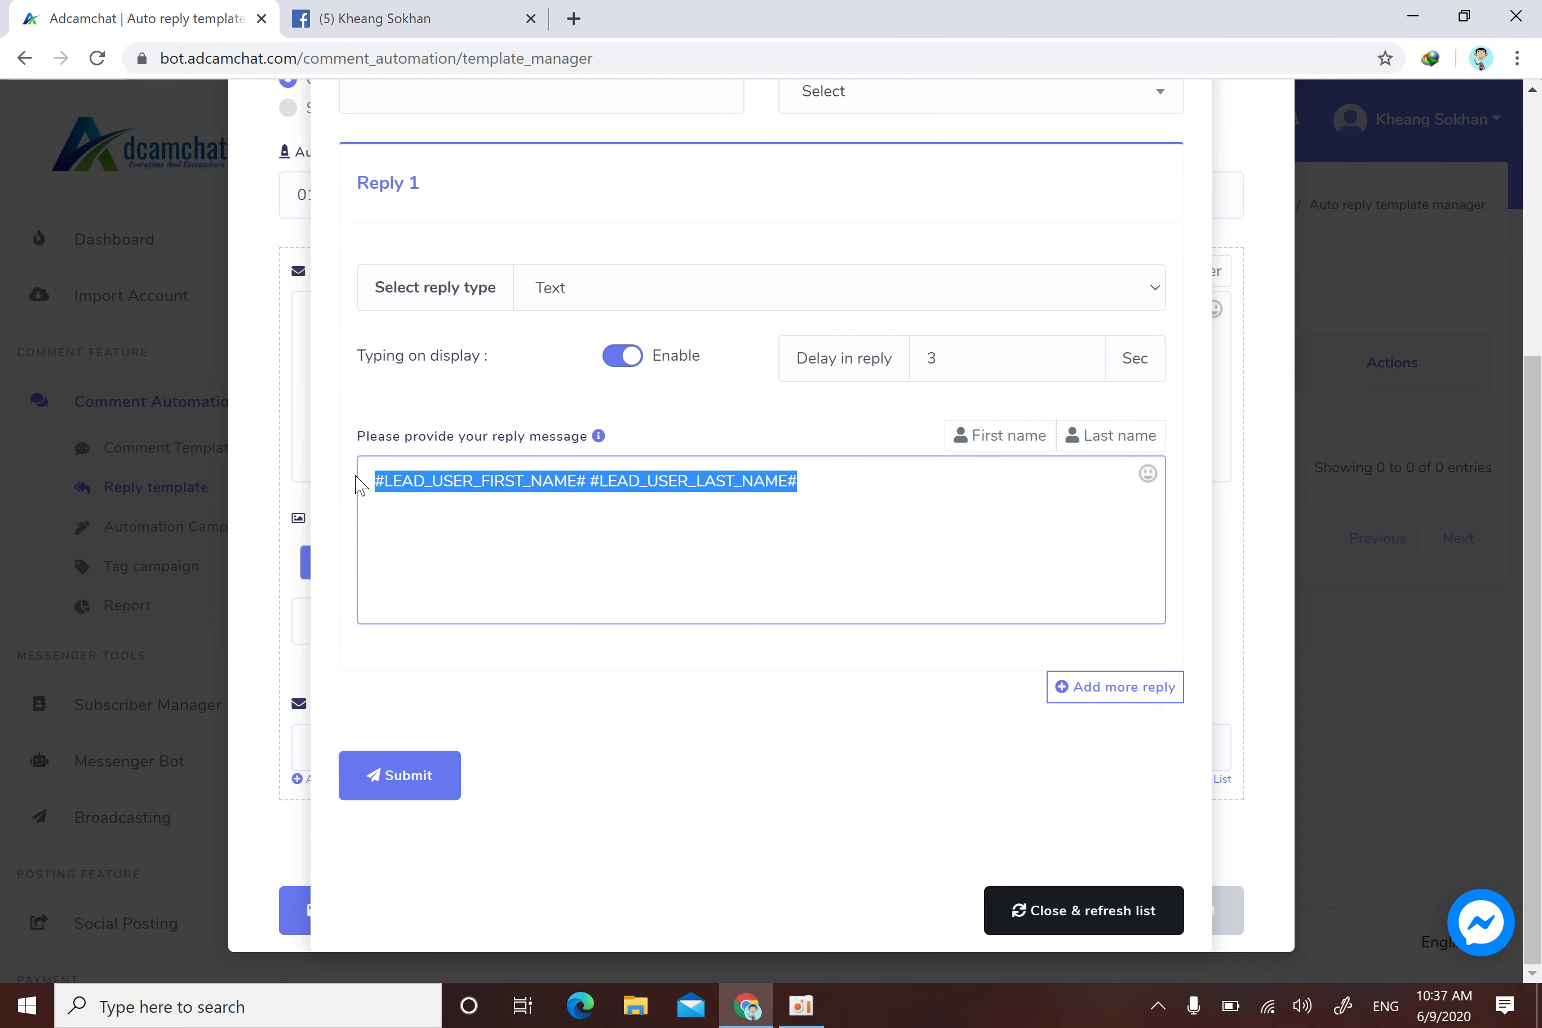
- Compare the name variables in the Reply 1 message with the profile name shown on Facebook
{"action": "left_click", "coordinate": [508, 13]}
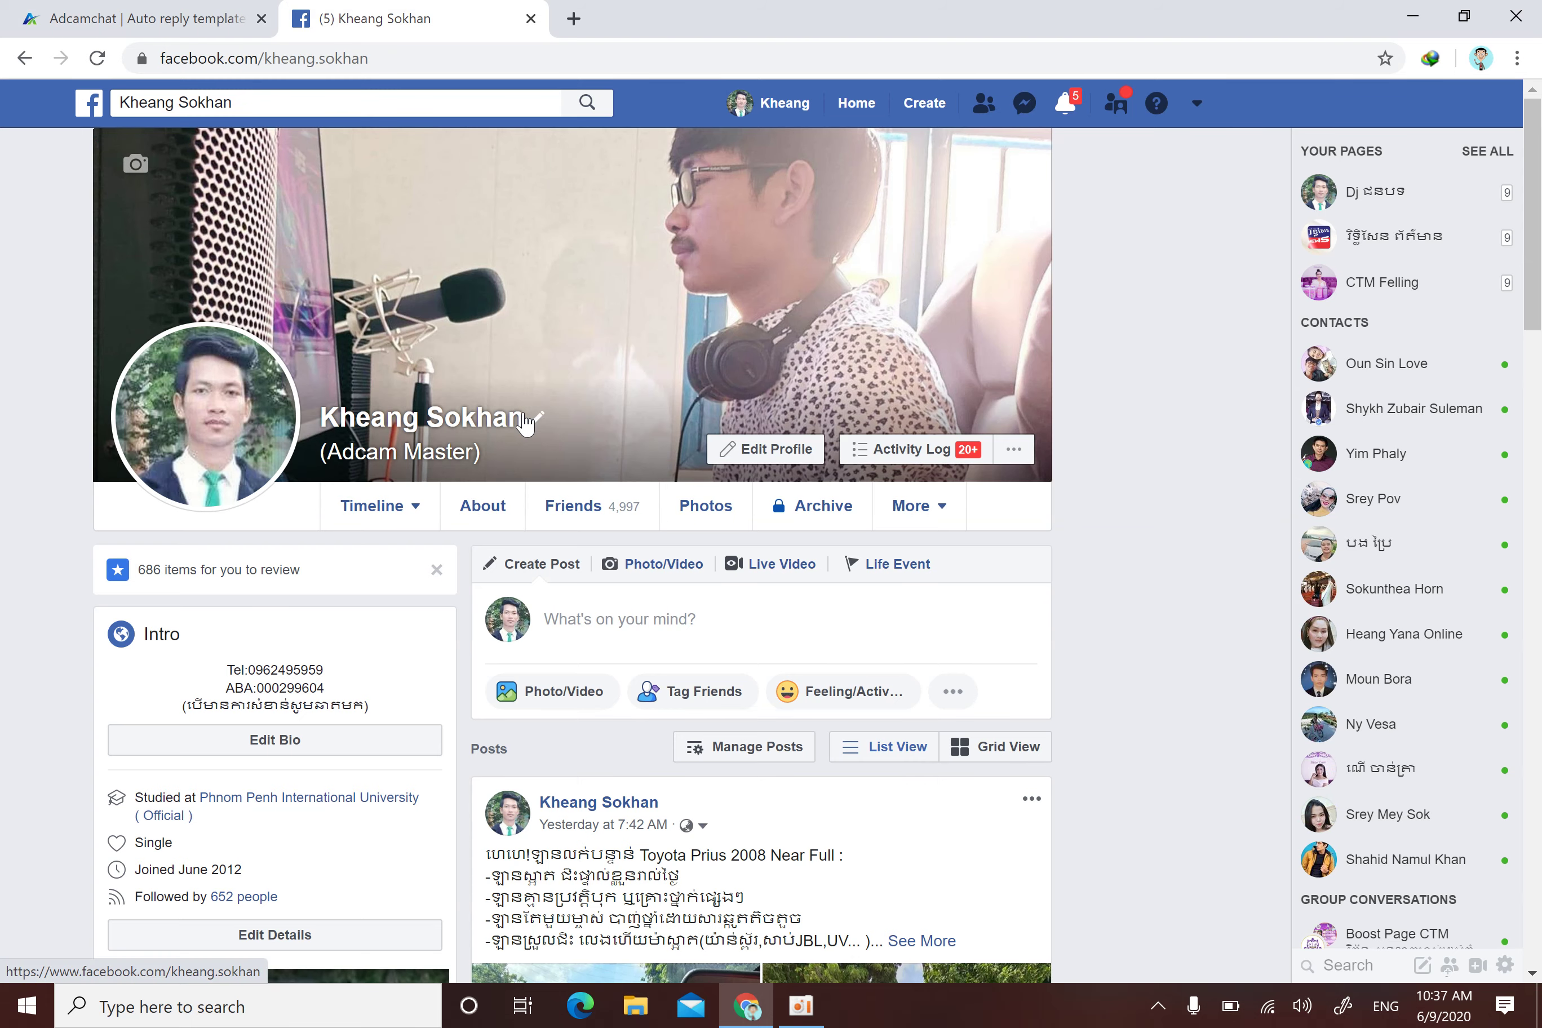
{"action": "left_click", "coordinate": [139, 18]}
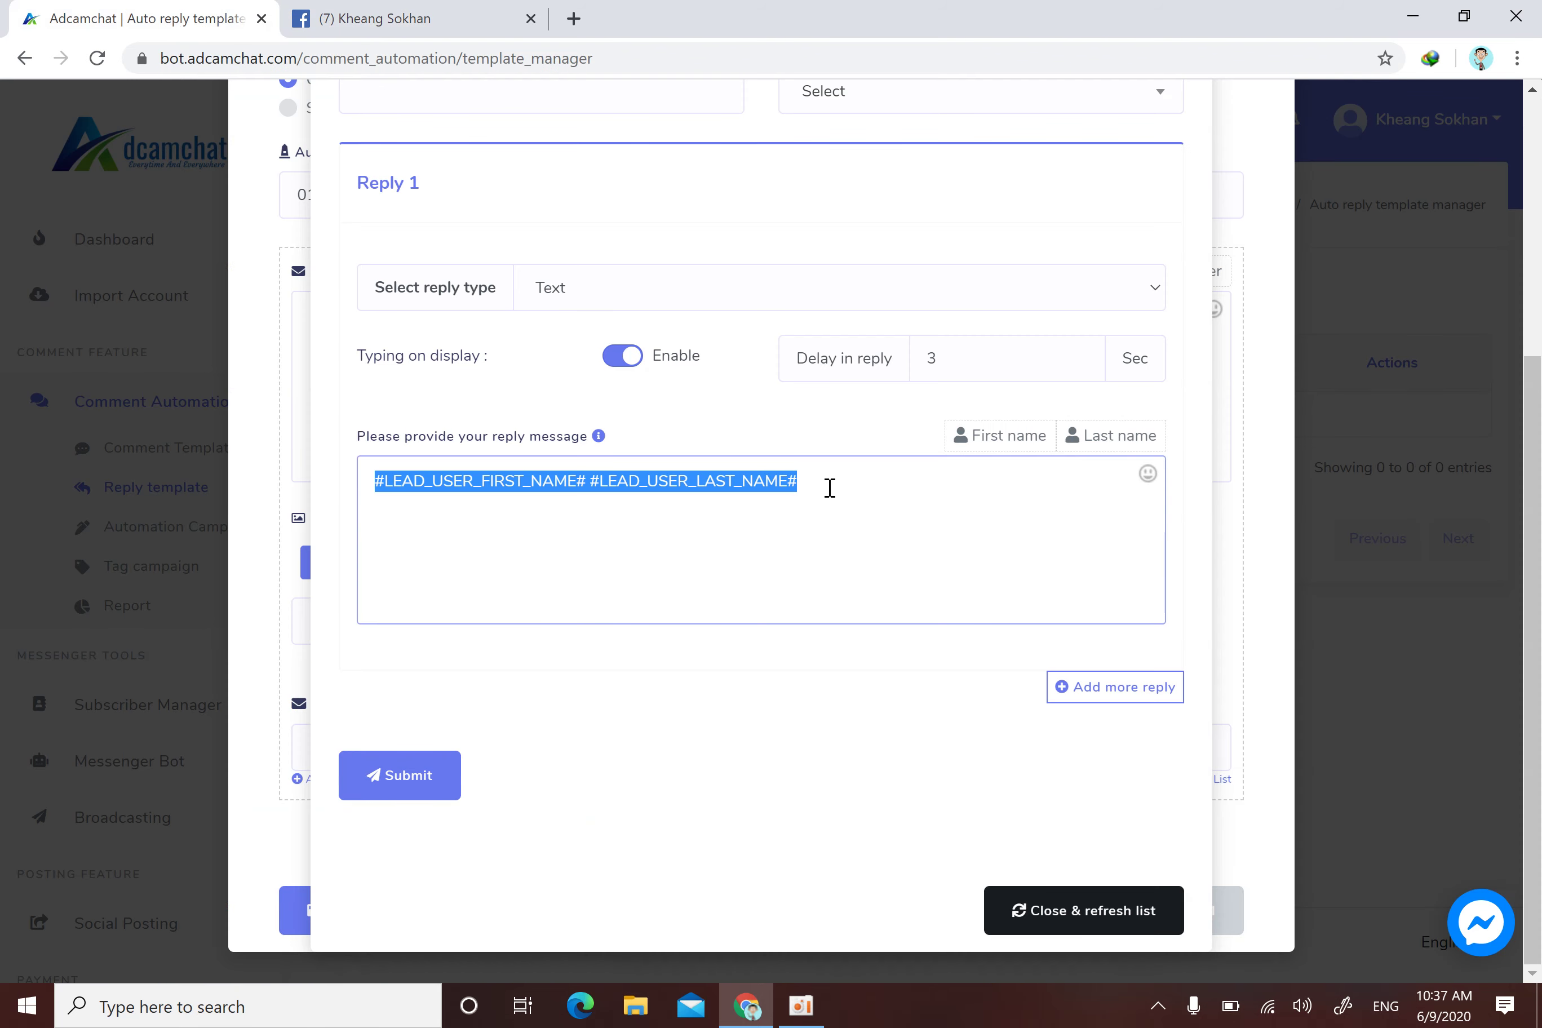
{"action": "left_click", "coordinate": [434, 14]}
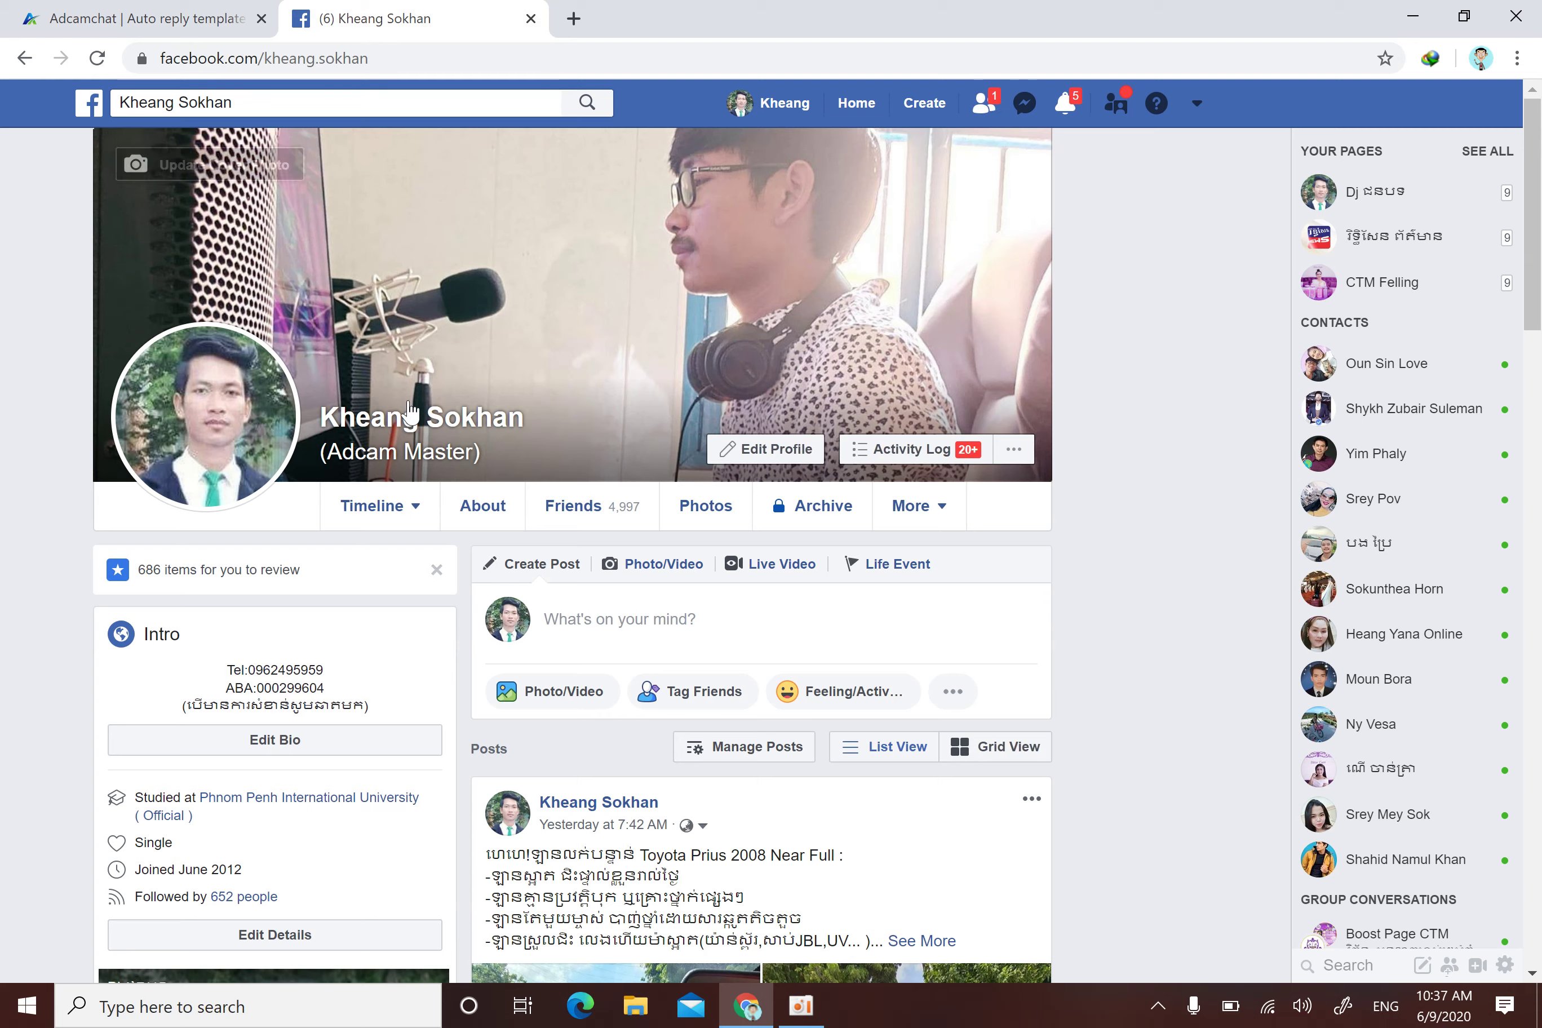
{"action": "left_click", "coordinate": [217, 9]}
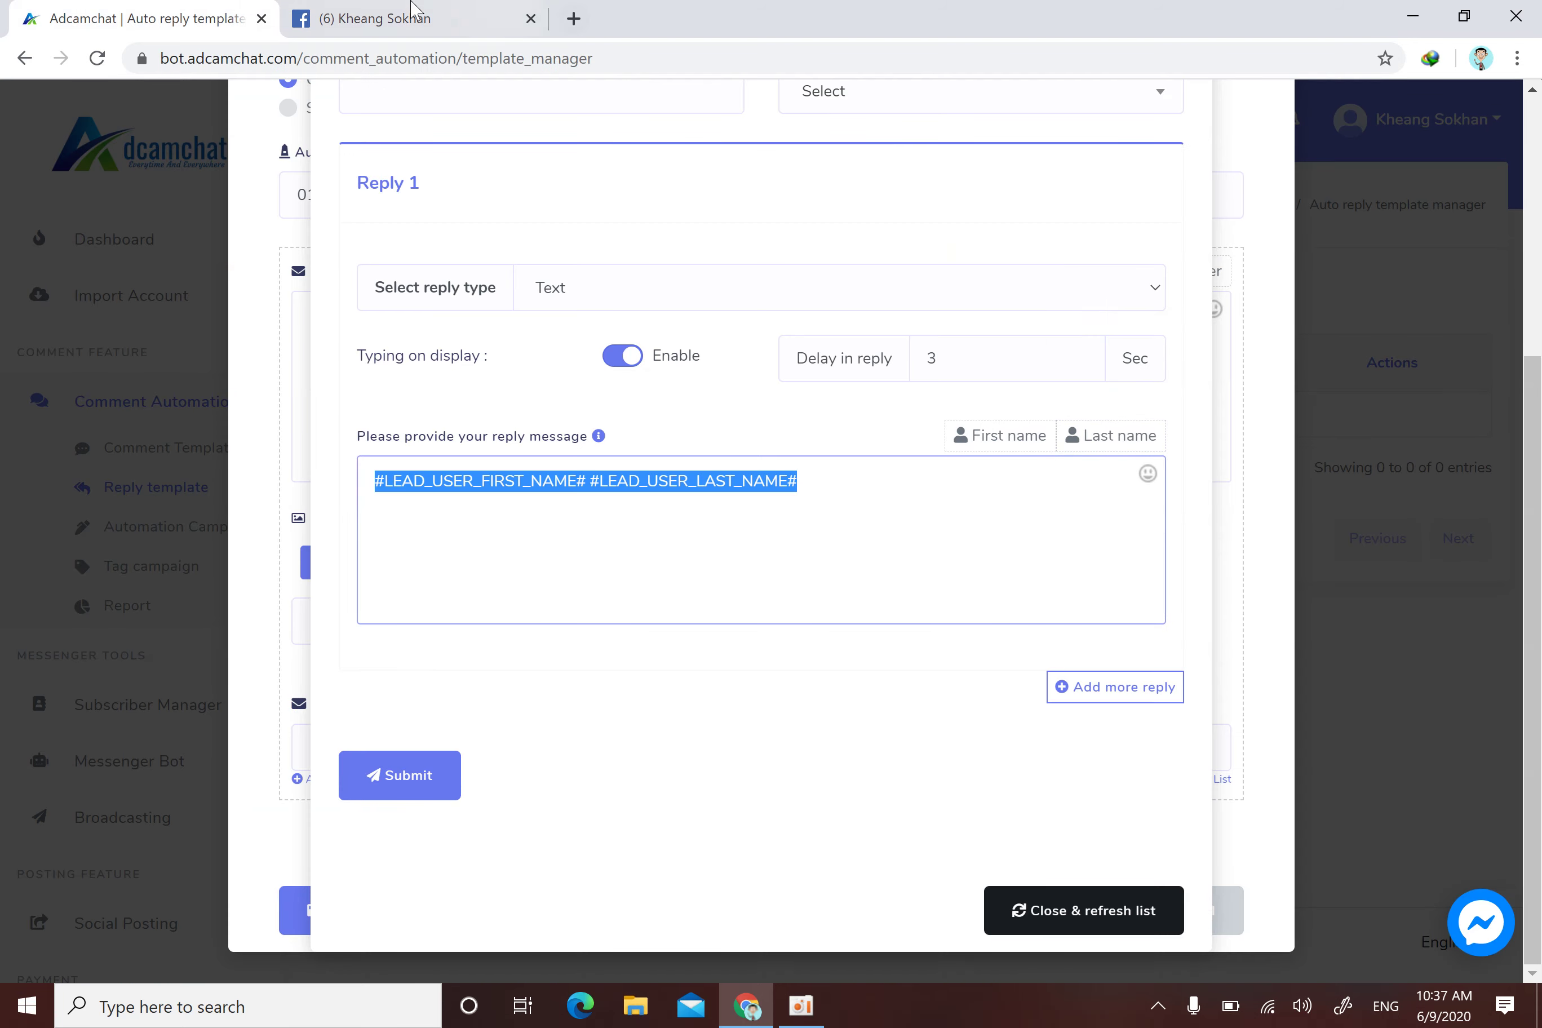
{"action": "left_click", "coordinate": [476, 9]}
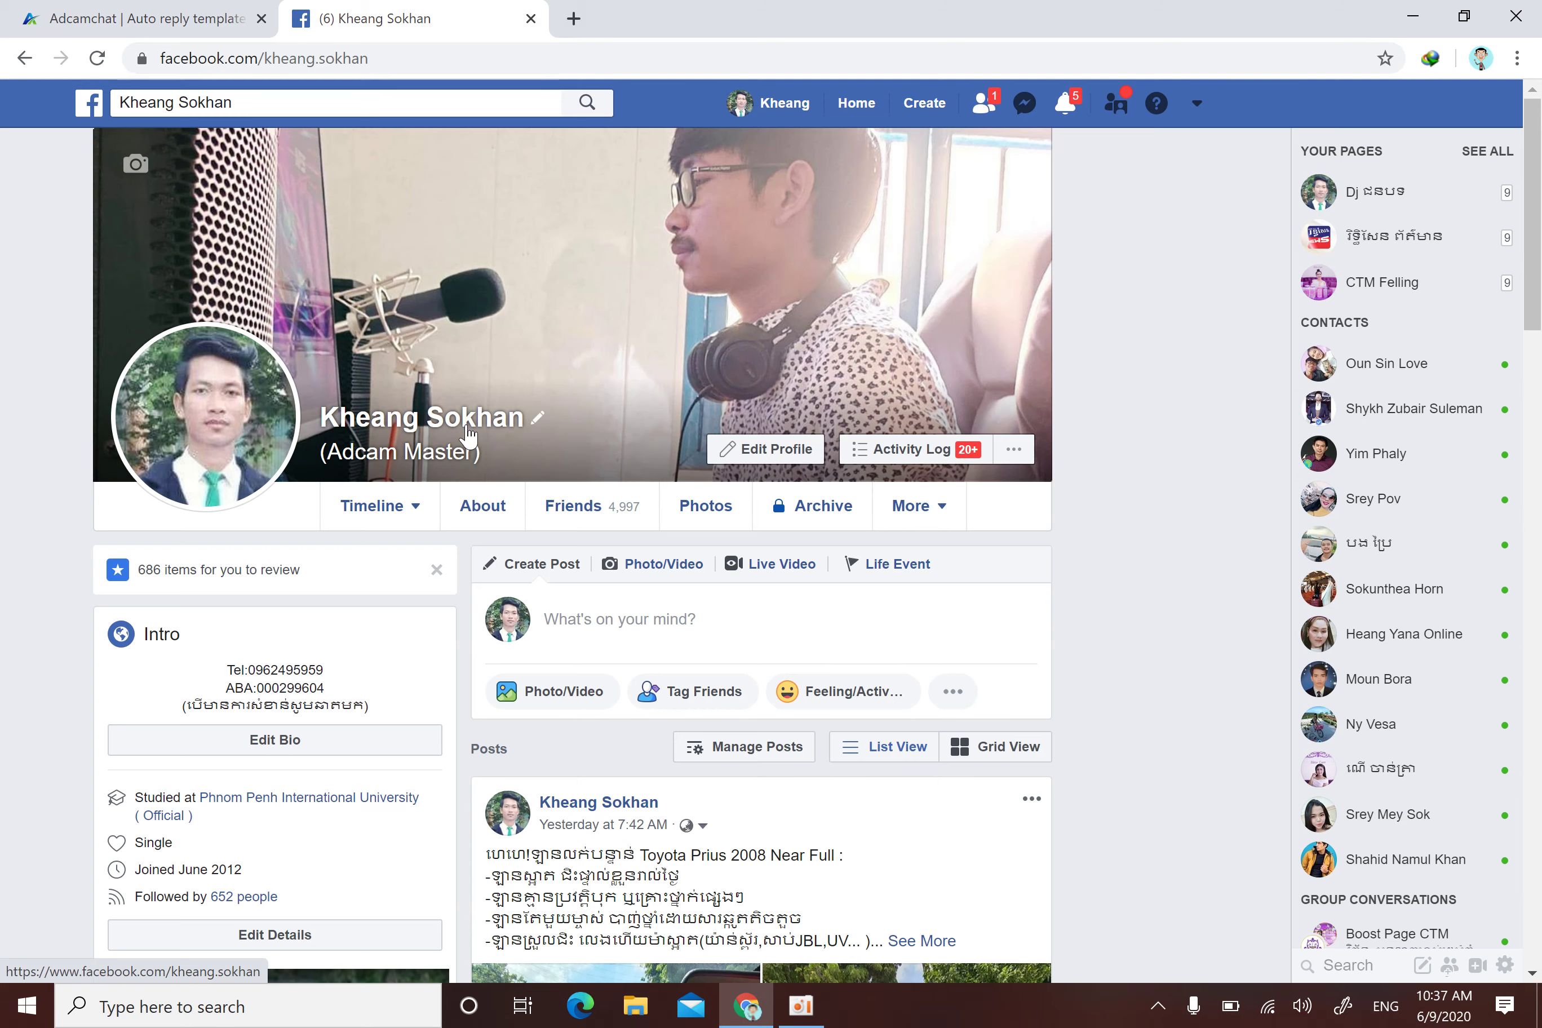
{"action": "scroll", "coordinate": [245, 395], "scroll_direction": "down", "scroll_amount": 2}
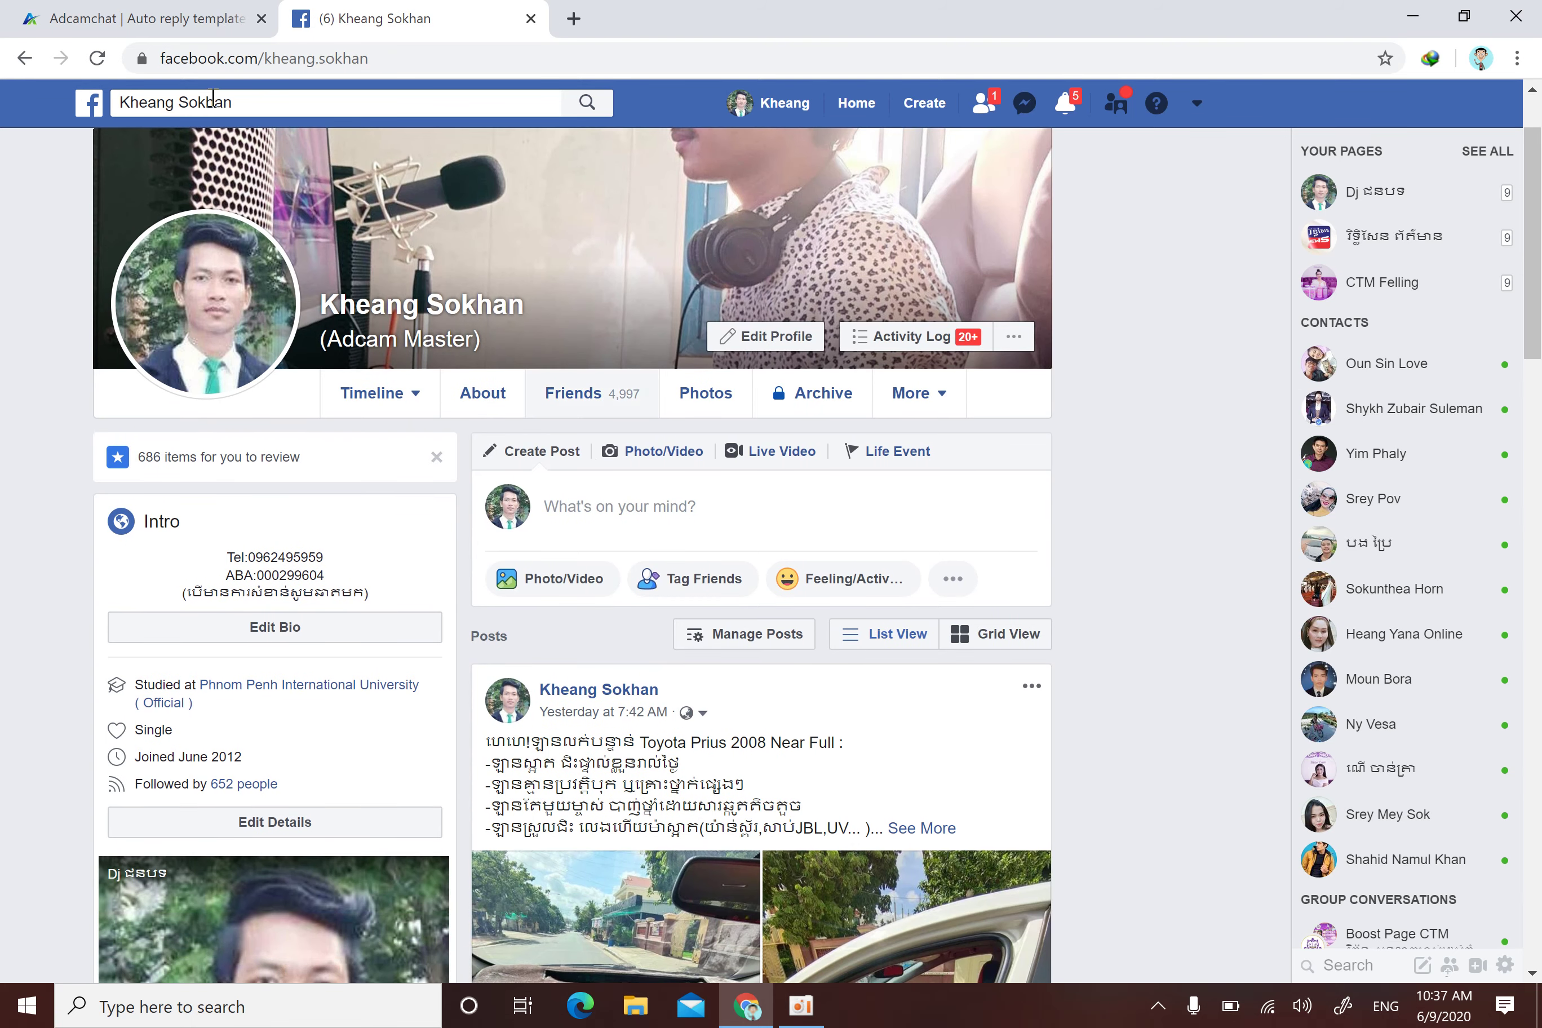
{"action": "key", "text": "ctrl+shift+Tab"}
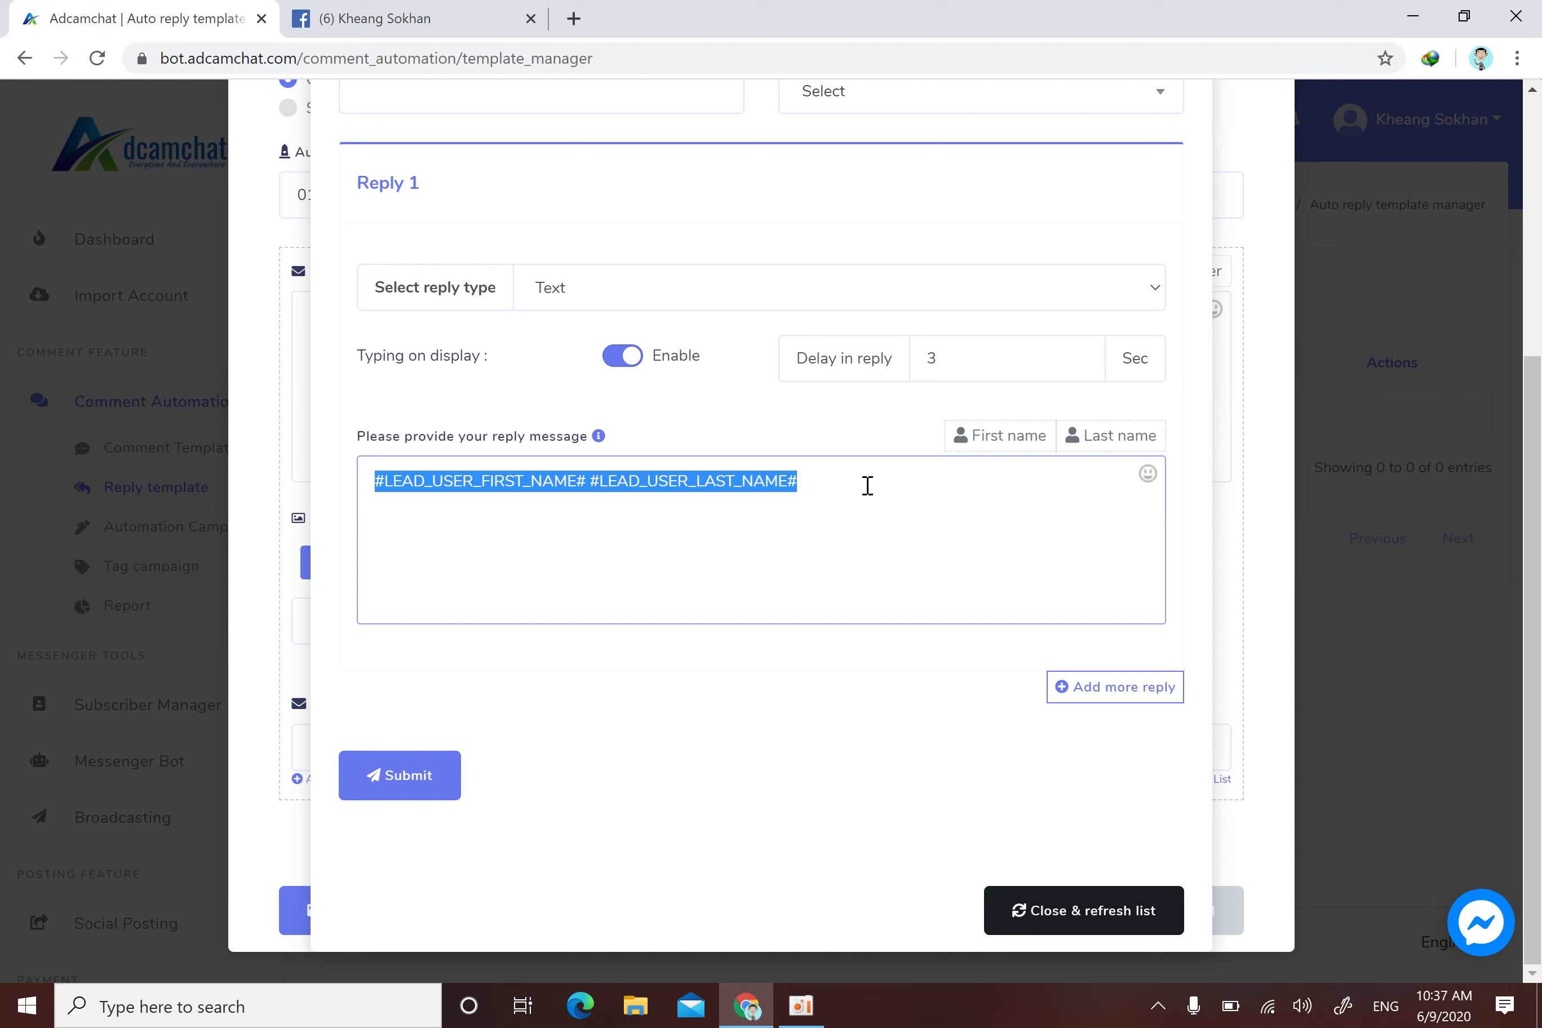
- Replace the Reply 1 message with "Hi#LEAD_USER_FIRST_NAME# #LEAD_USER_LAST_NAME# welcome", using the first name and last name variables
{"action": "key", "text": "BackSpace"}
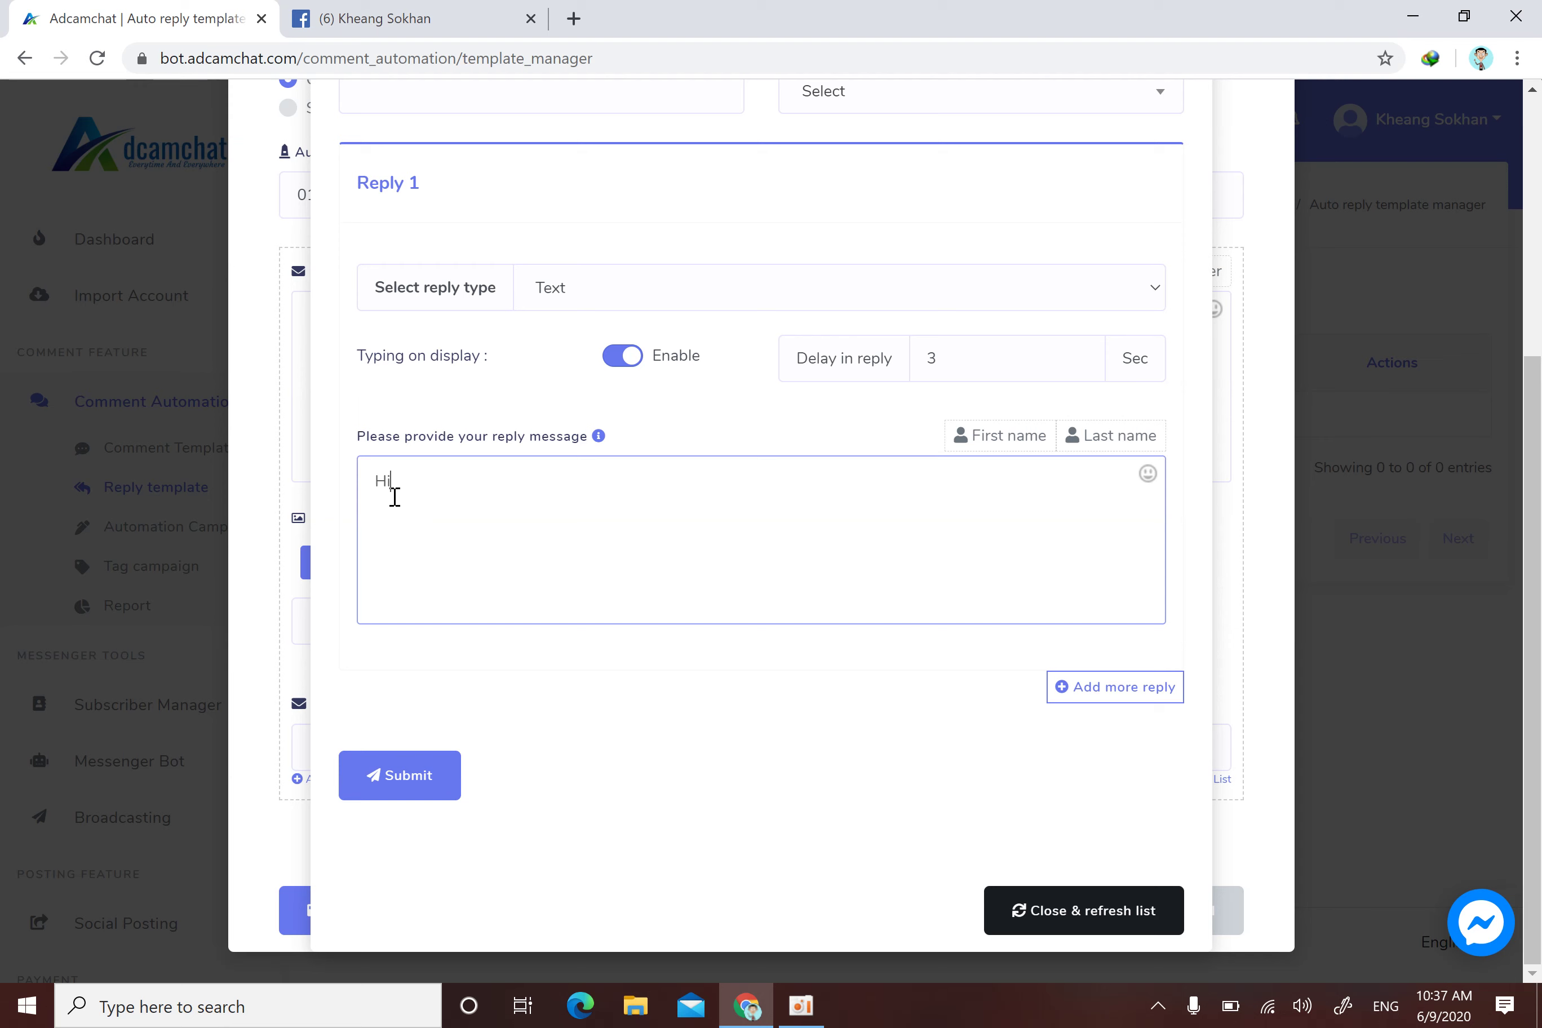
{"action": "type", "text": "welcome"}
{"action": "left_click", "coordinate": [1010, 439]}
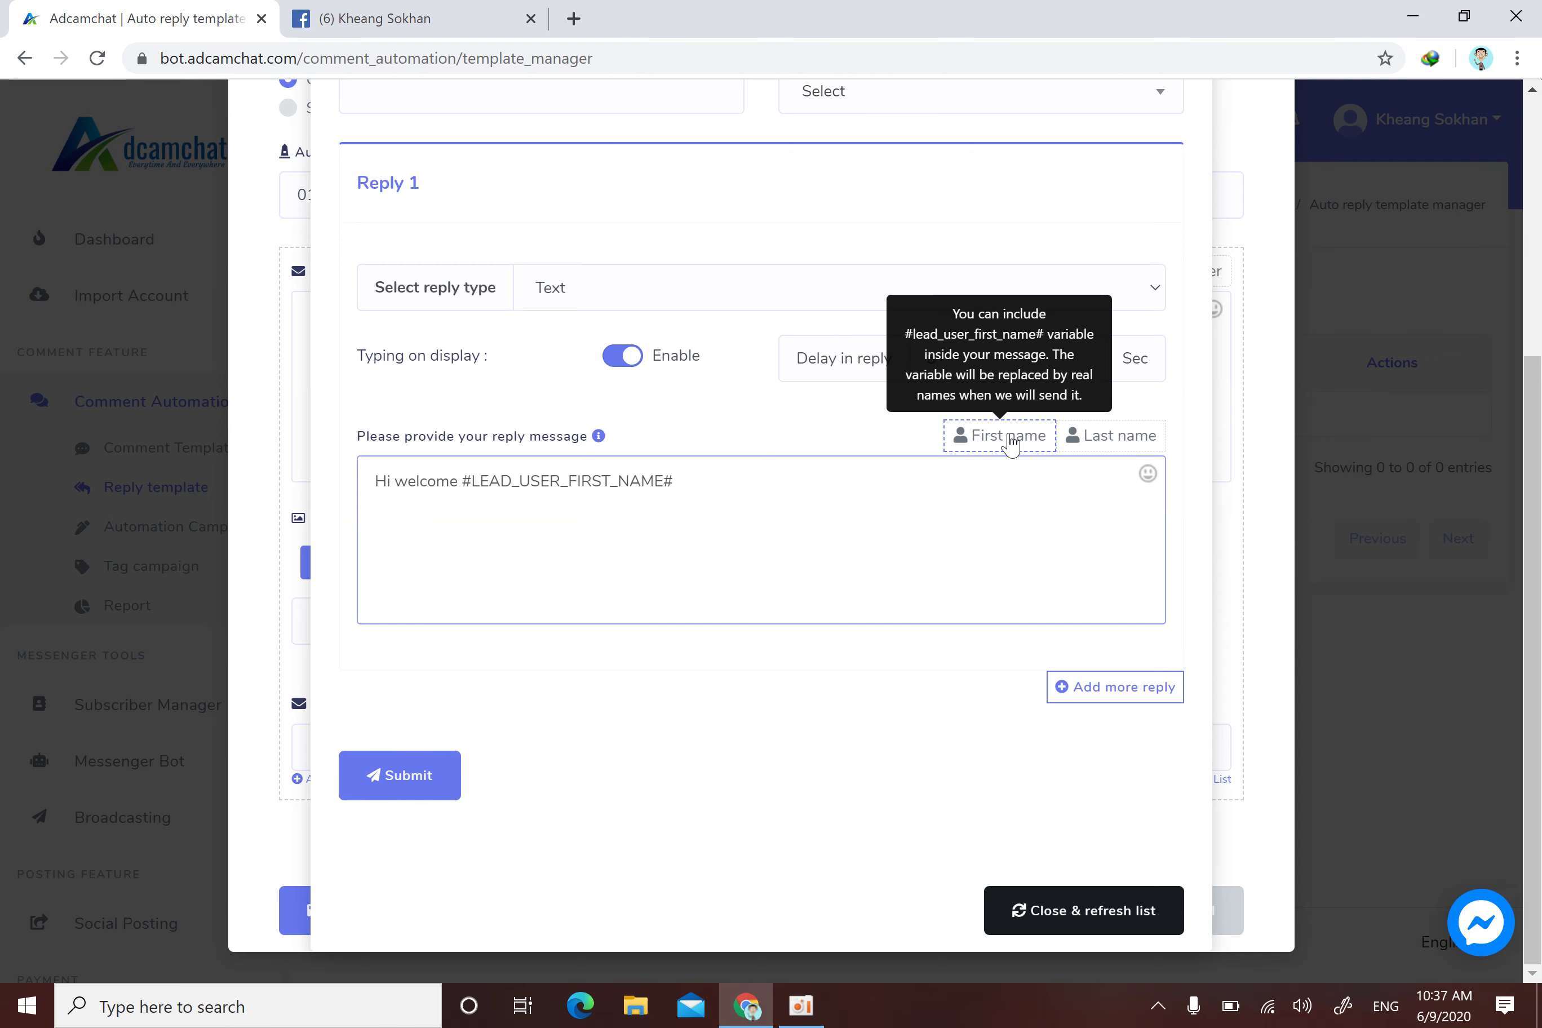
{"action": "left_click_drag", "start_coordinate": [462, 480], "coordinate": [392, 489]}
{"action": "key", "text": "BackSpace"}
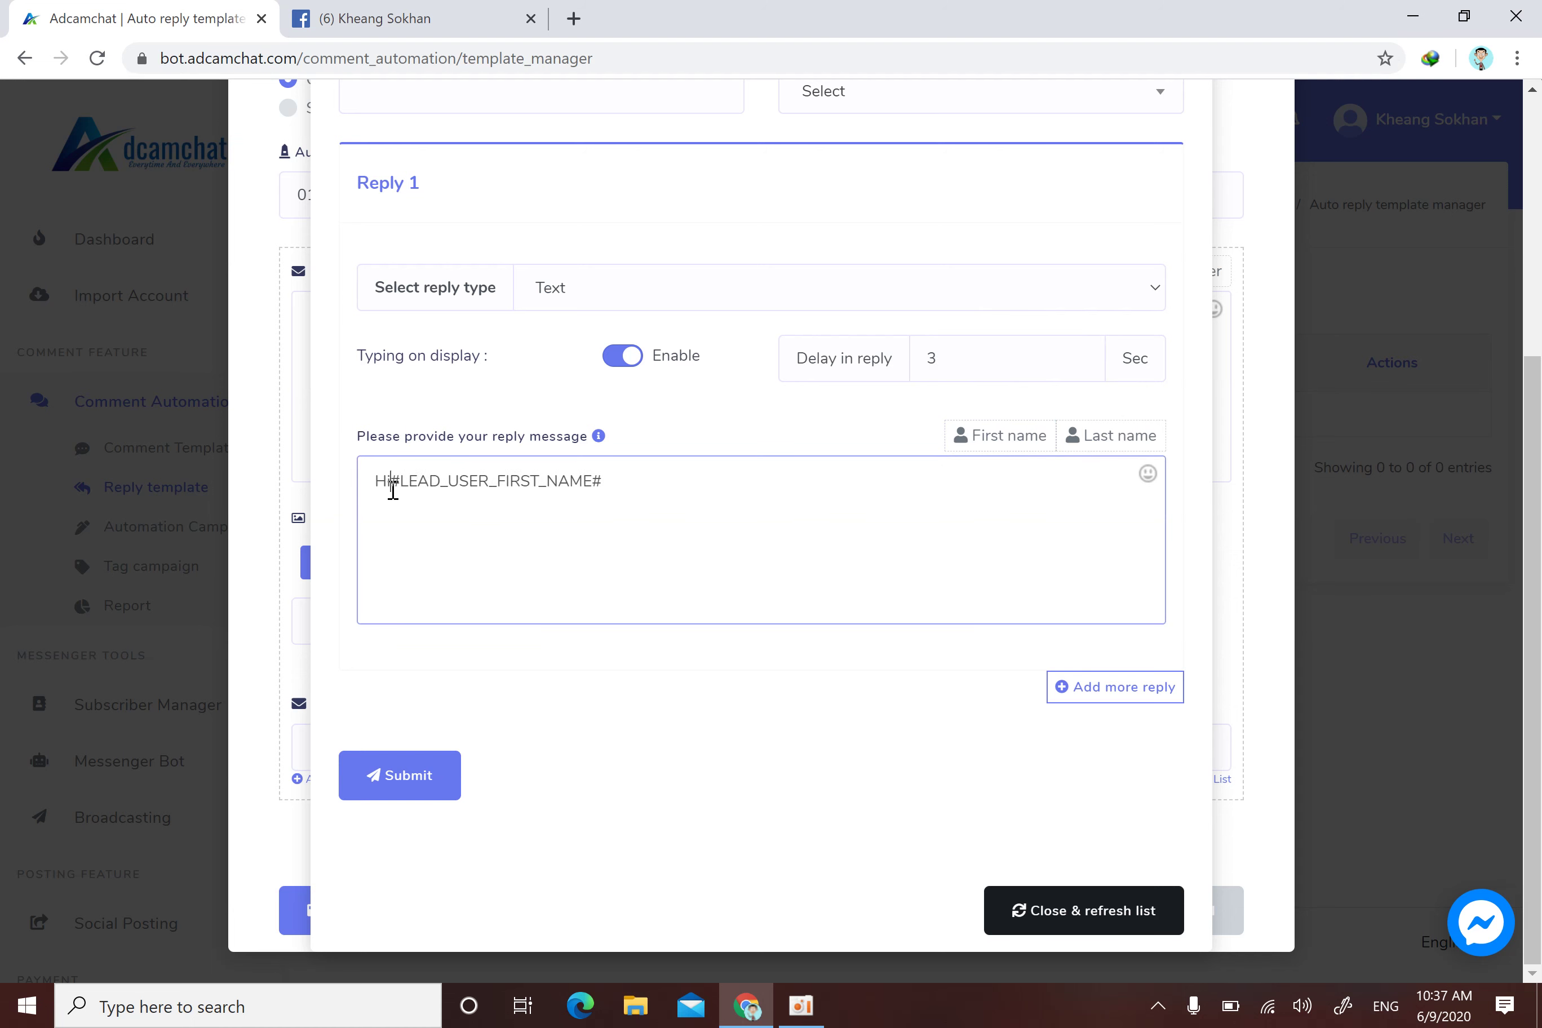
{"action": "left_click", "coordinate": [1130, 442]}
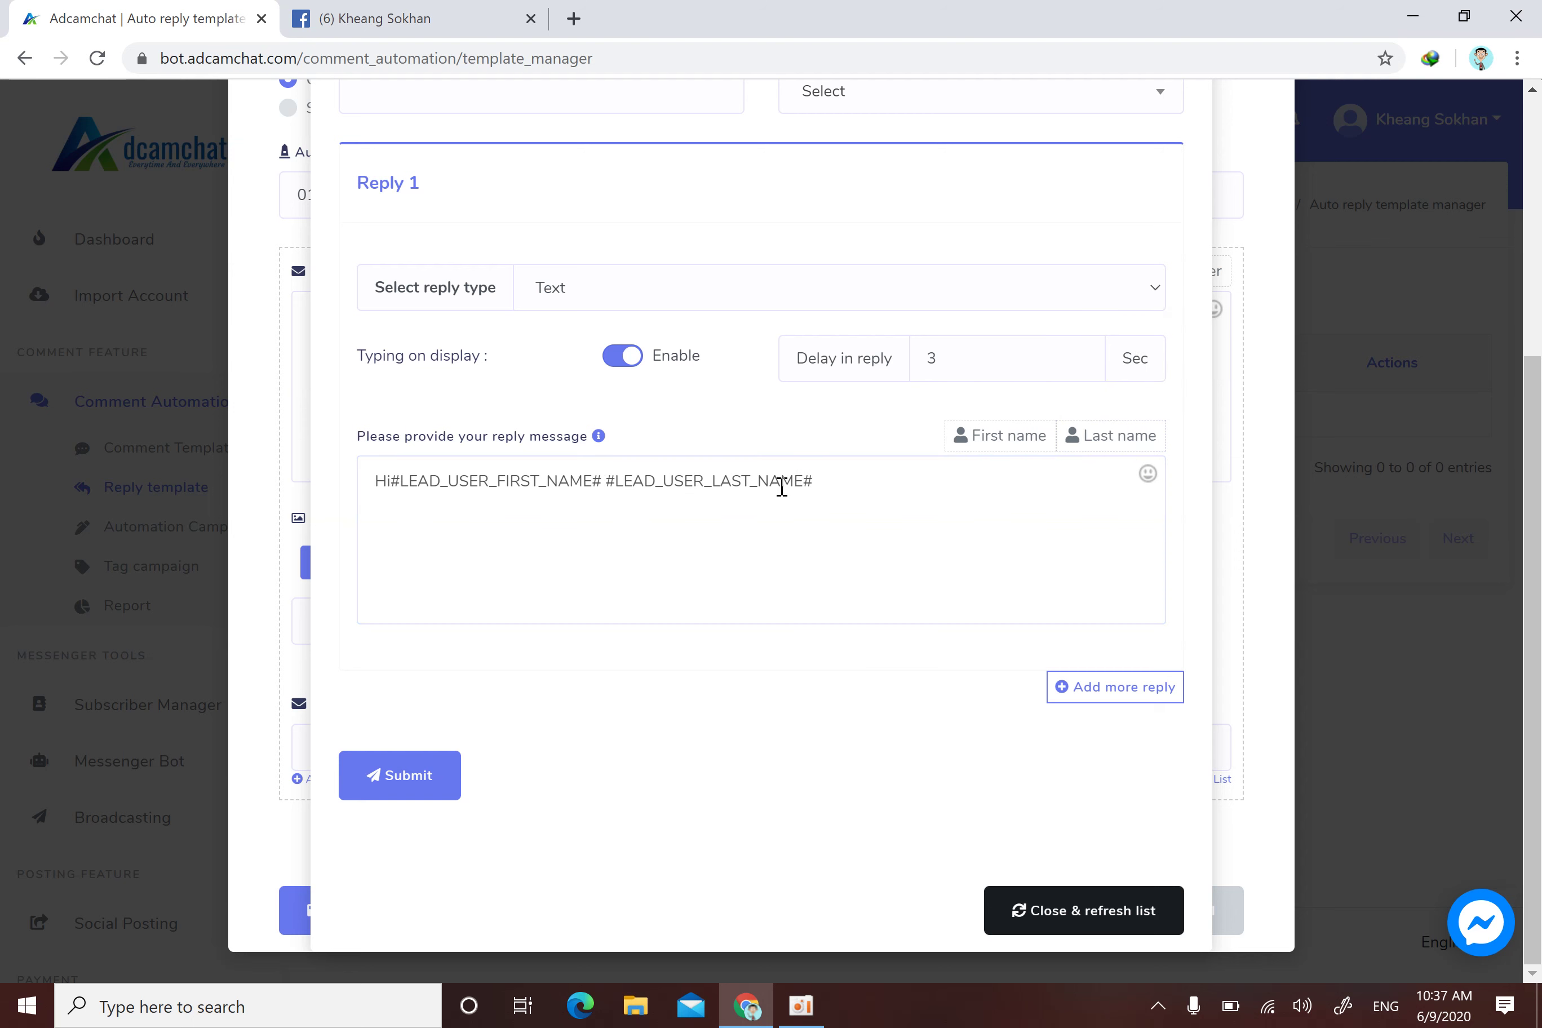
{"action": "type", "text": "welcome"}
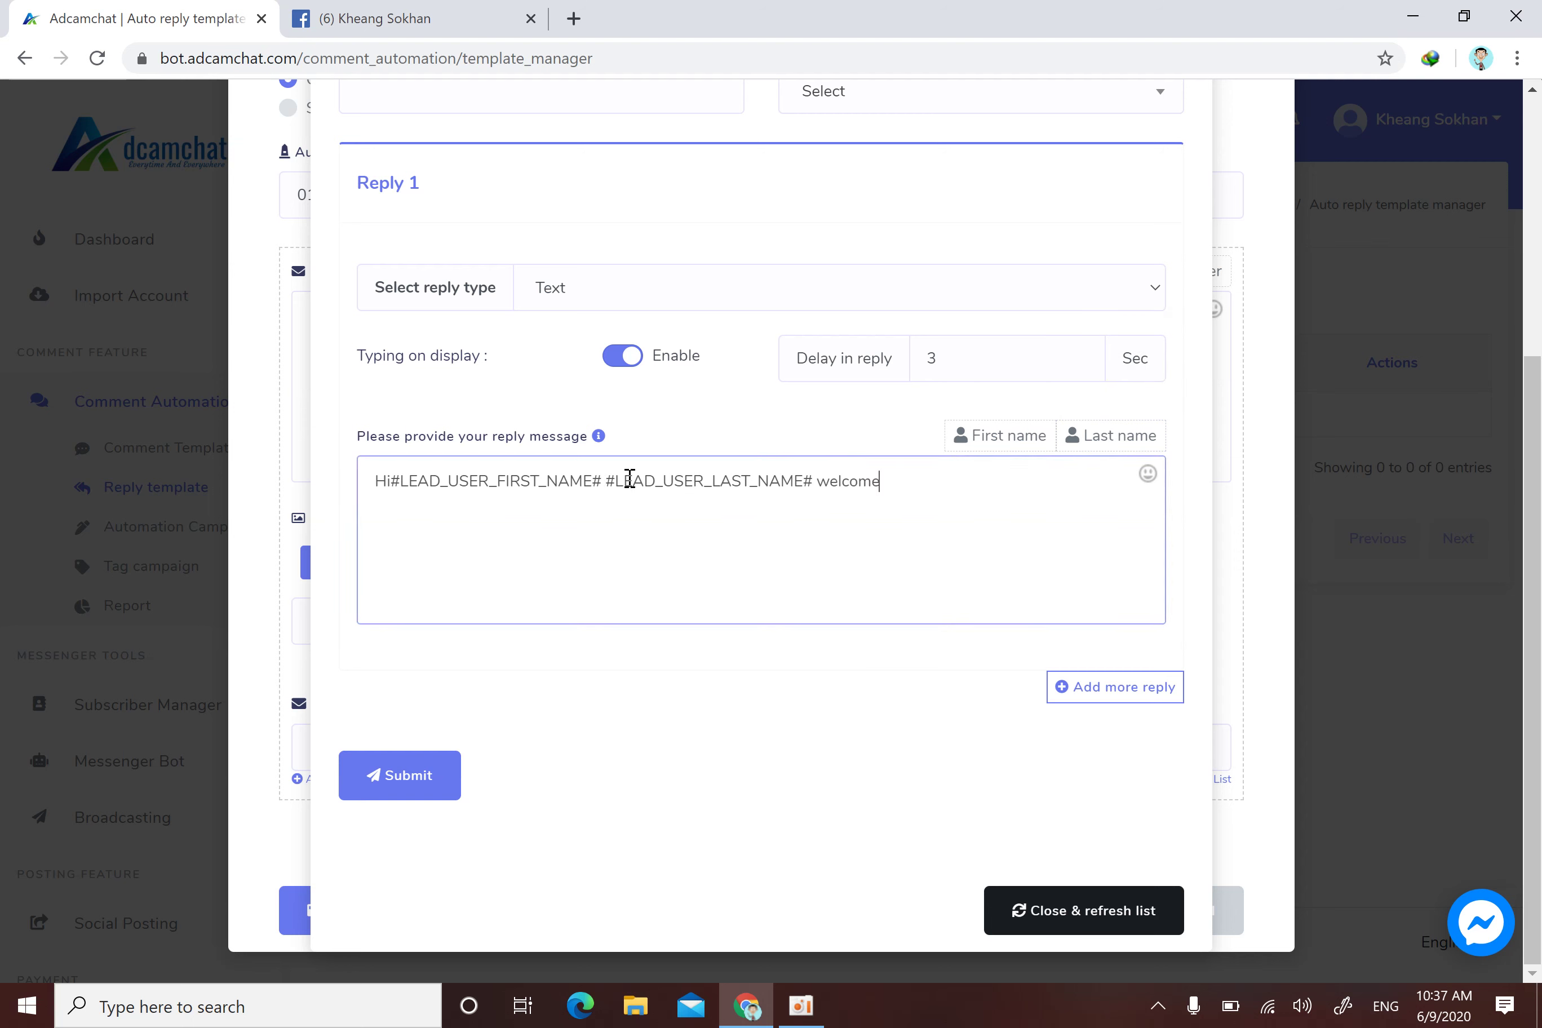
{"action": "double_click", "coordinate": [383, 483]}
{"action": "left_click_drag", "start_coordinate": [469, 481], "coordinate": [772, 491]}
{"action": "left_click_drag", "start_coordinate": [880, 488], "coordinate": [823, 484]}
{"action": "left_click", "coordinate": [913, 629]}
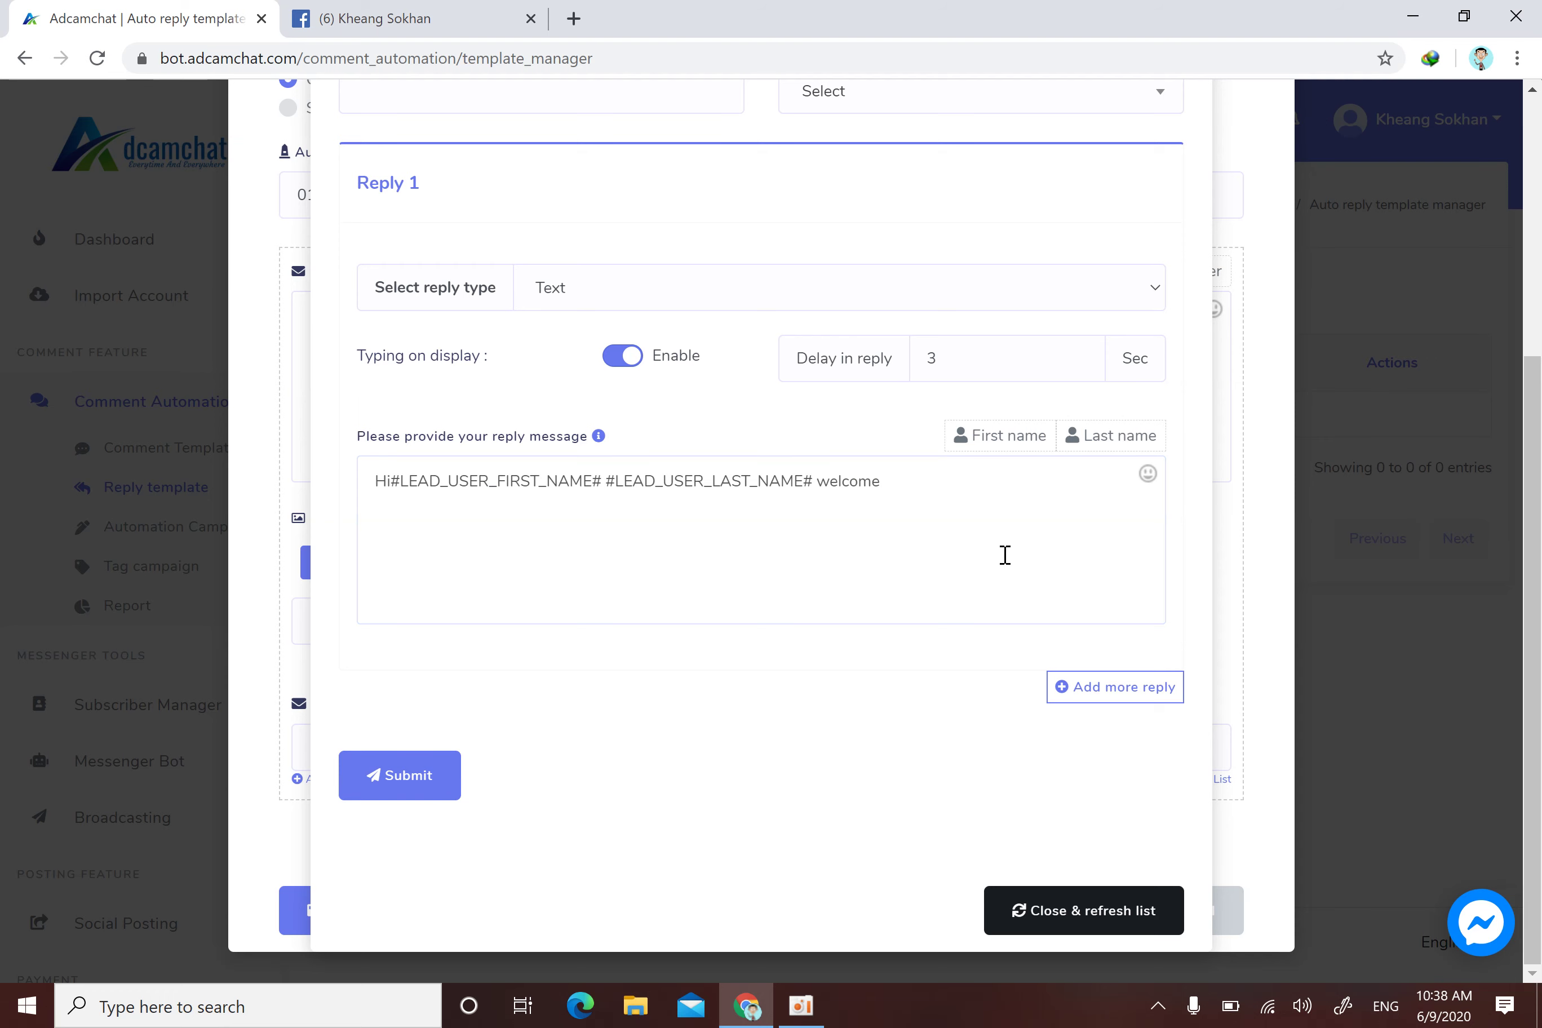
- Try adding a second reply with the Carousel reply type, and remove Reply 2 from the message template
{"action": "left_click", "coordinate": [1107, 702]}
{"action": "scroll", "coordinate": [506, 613], "scroll_direction": "down", "scroll_amount": 3}
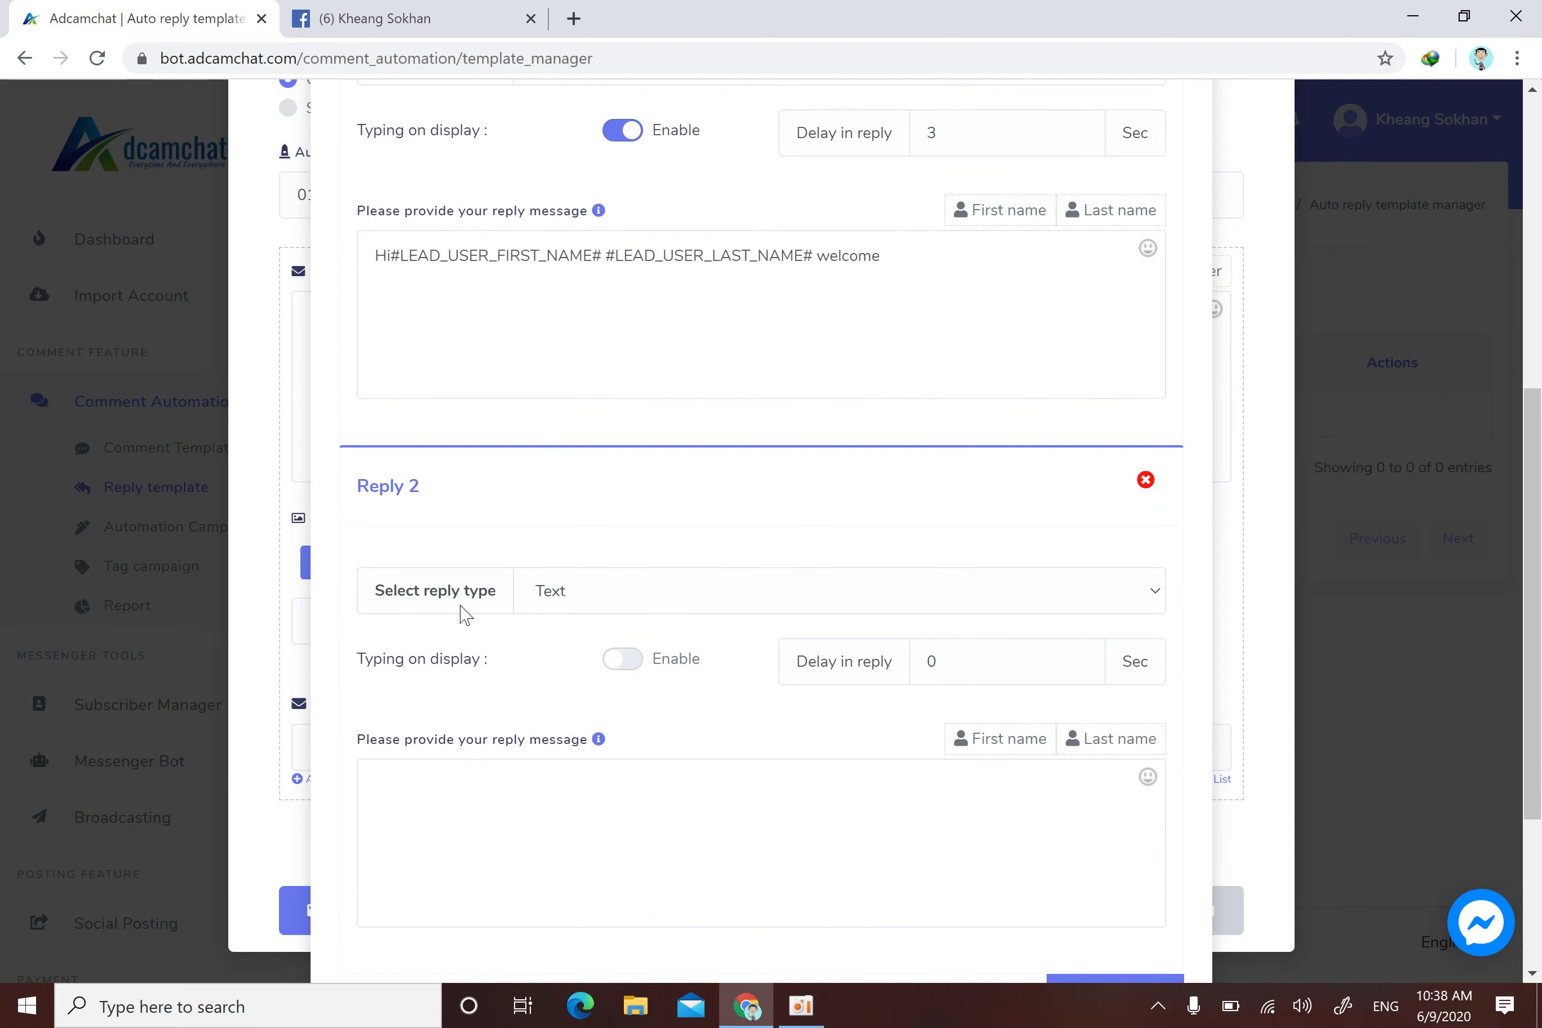
{"action": "scroll", "coordinate": [546, 496], "scroll_direction": "down", "scroll_amount": 3}
{"action": "left_click", "coordinate": [686, 369]}
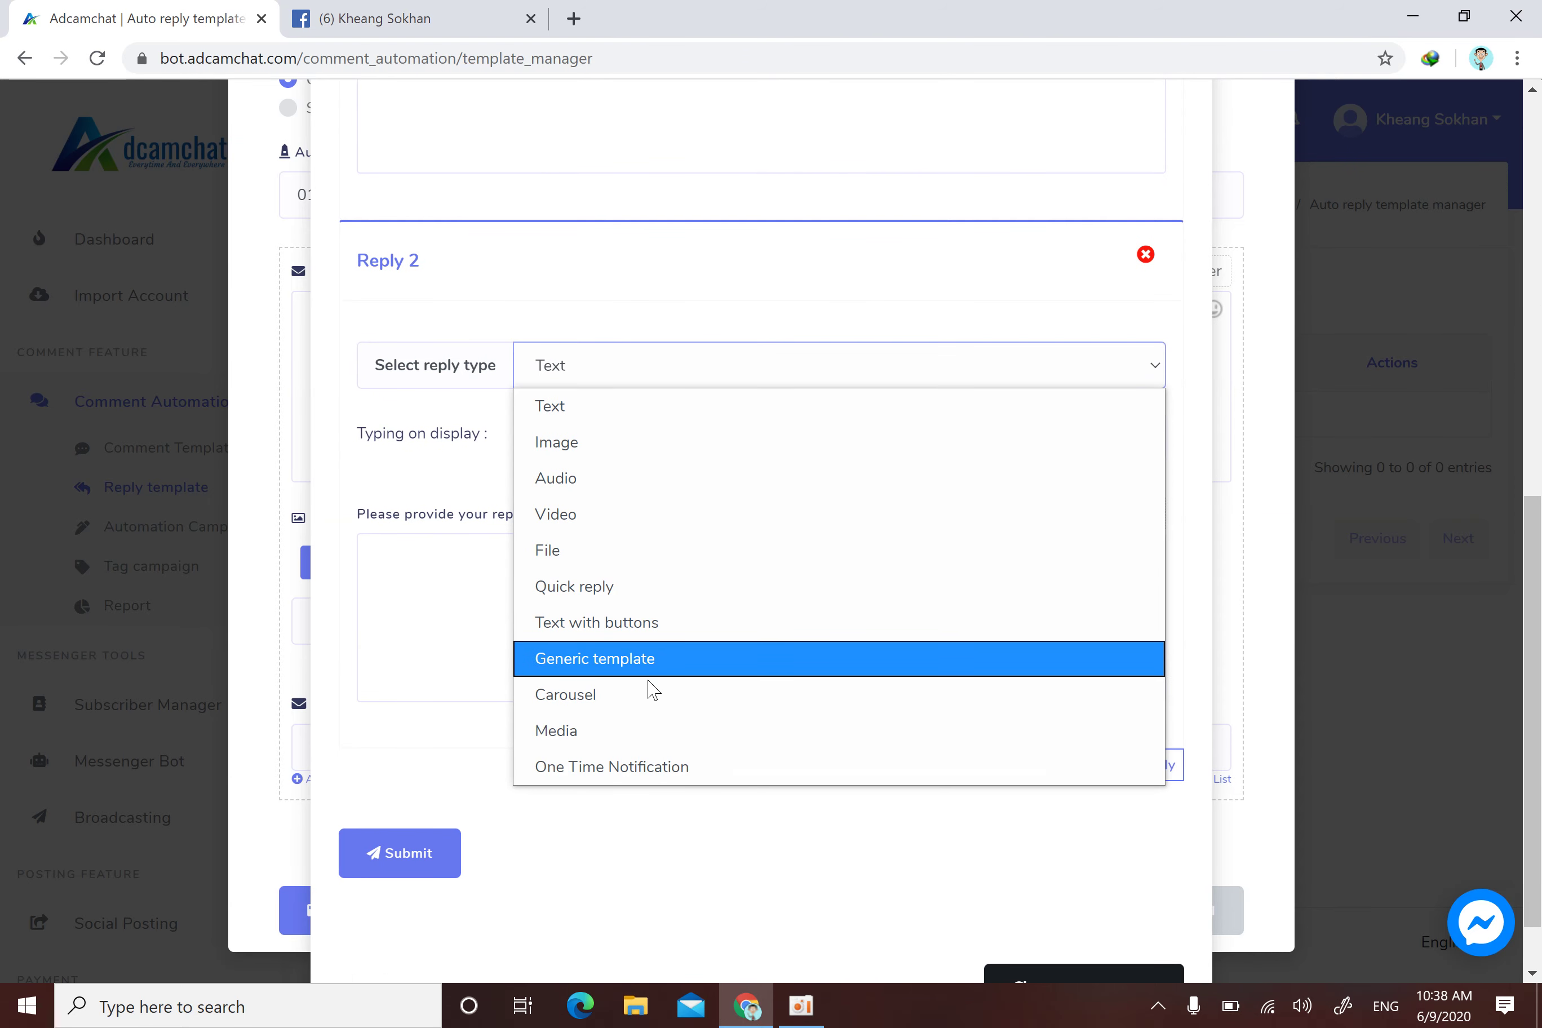
{"action": "left_click", "coordinate": [637, 695]}
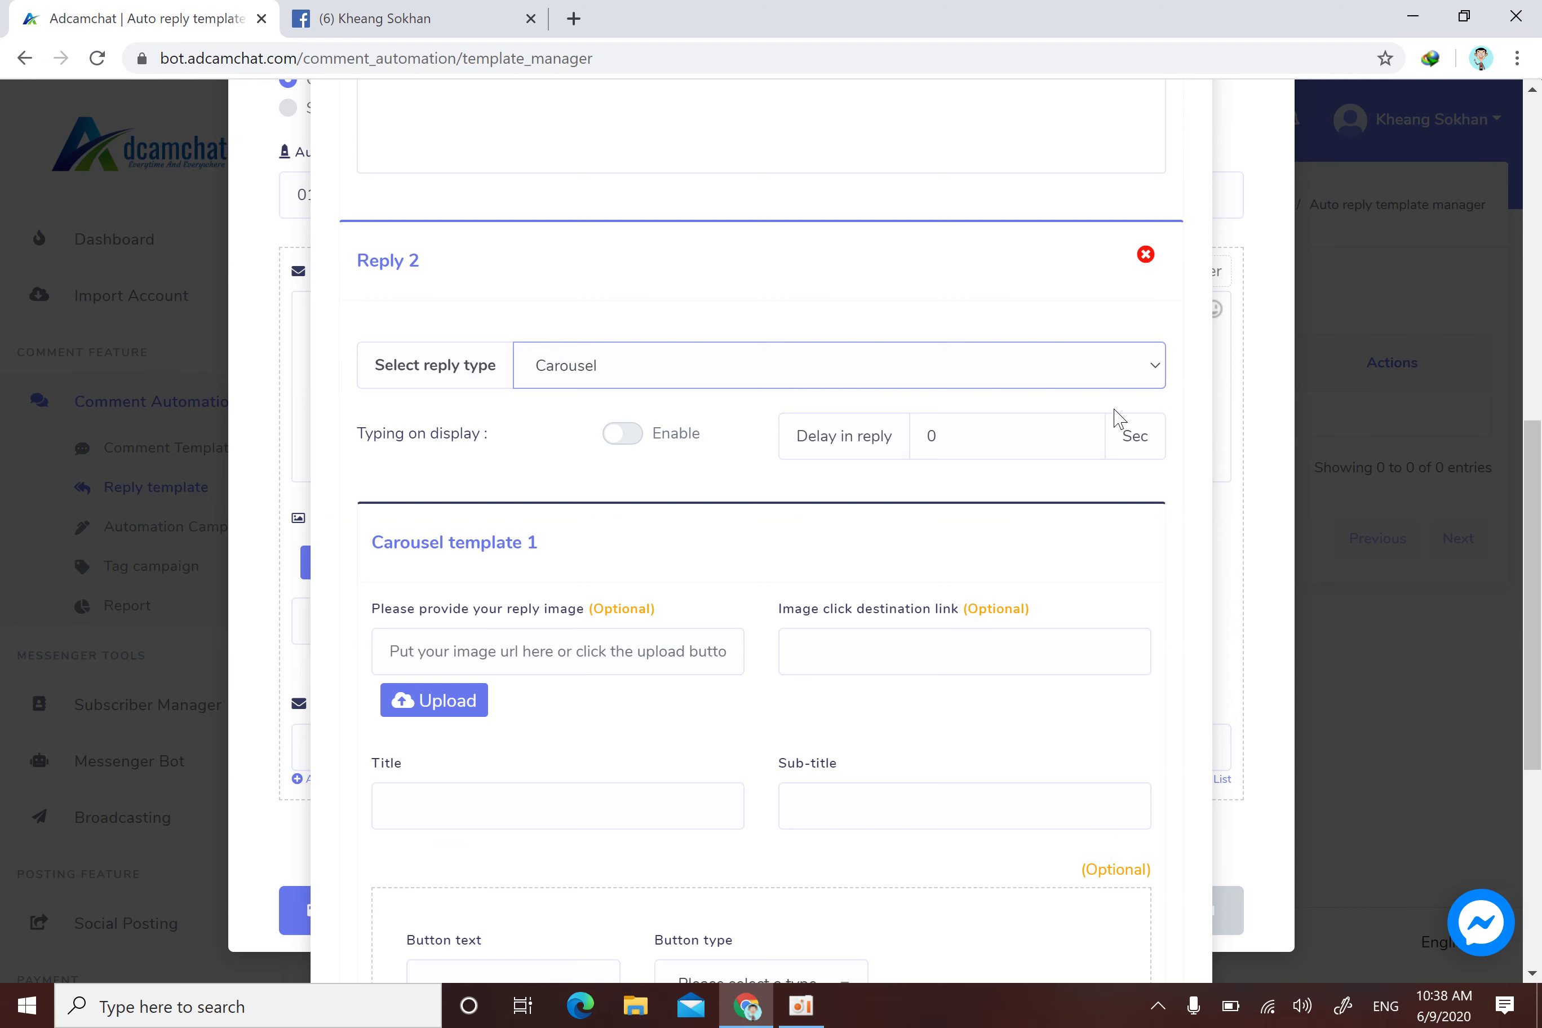
{"action": "left_click", "coordinate": [1151, 368]}
{"action": "left_click", "coordinate": [1146, 256]}
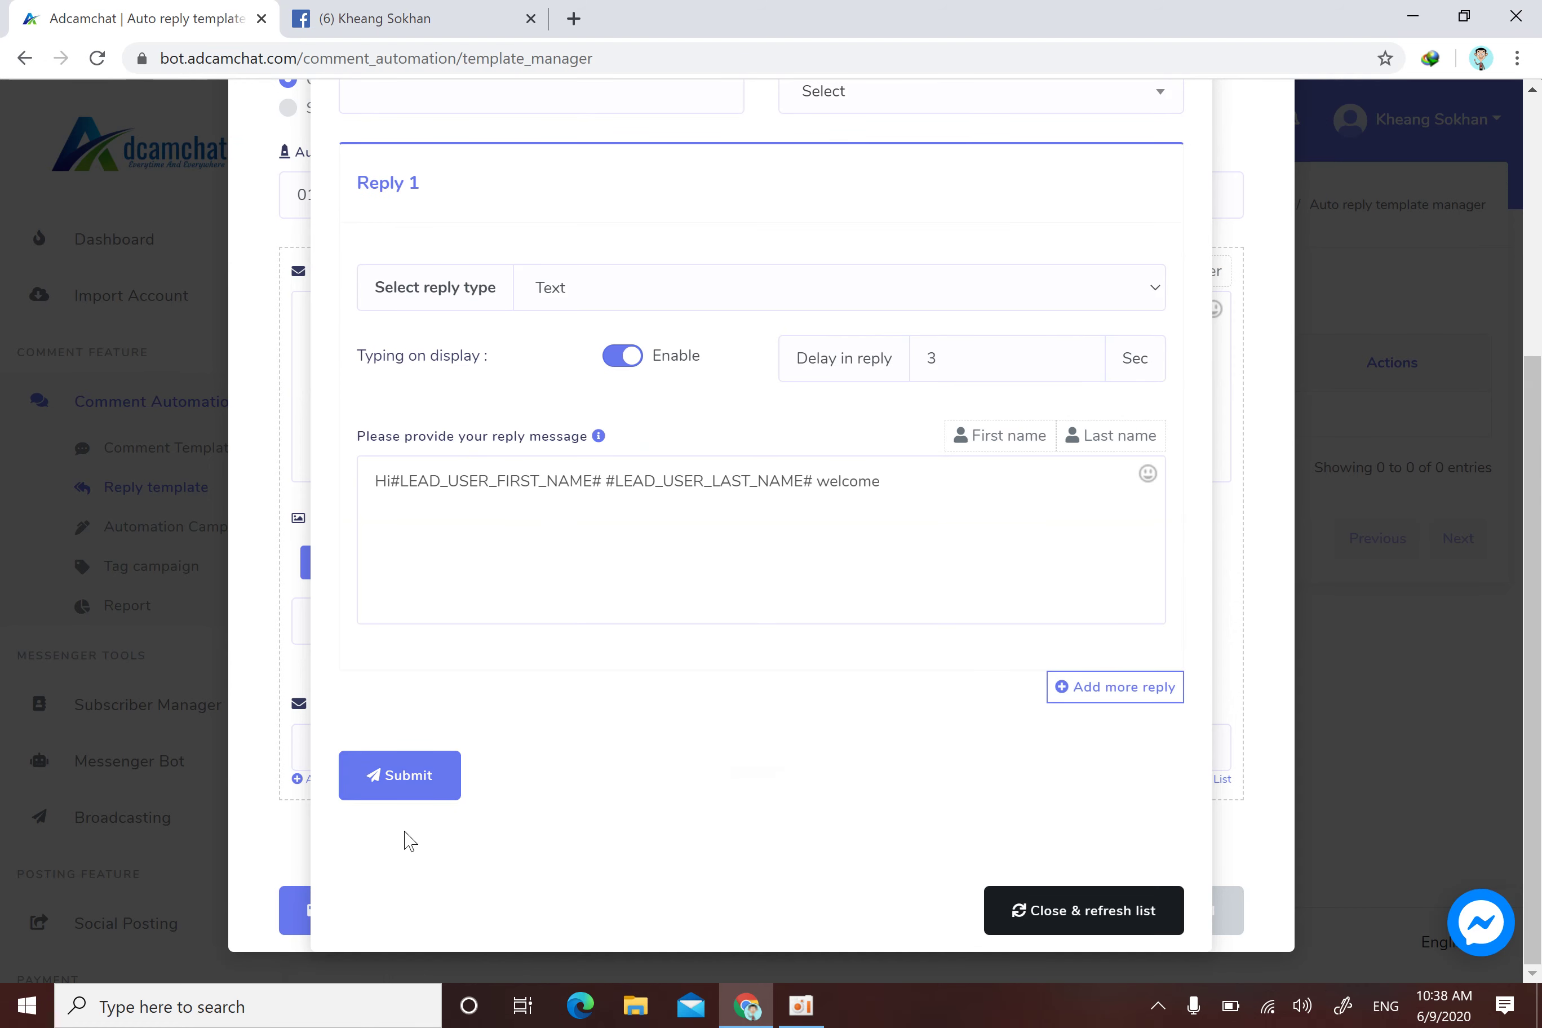
- Submit the new message template and return to the auto reply form with its template list refreshed
{"action": "left_click", "coordinate": [397, 783]}
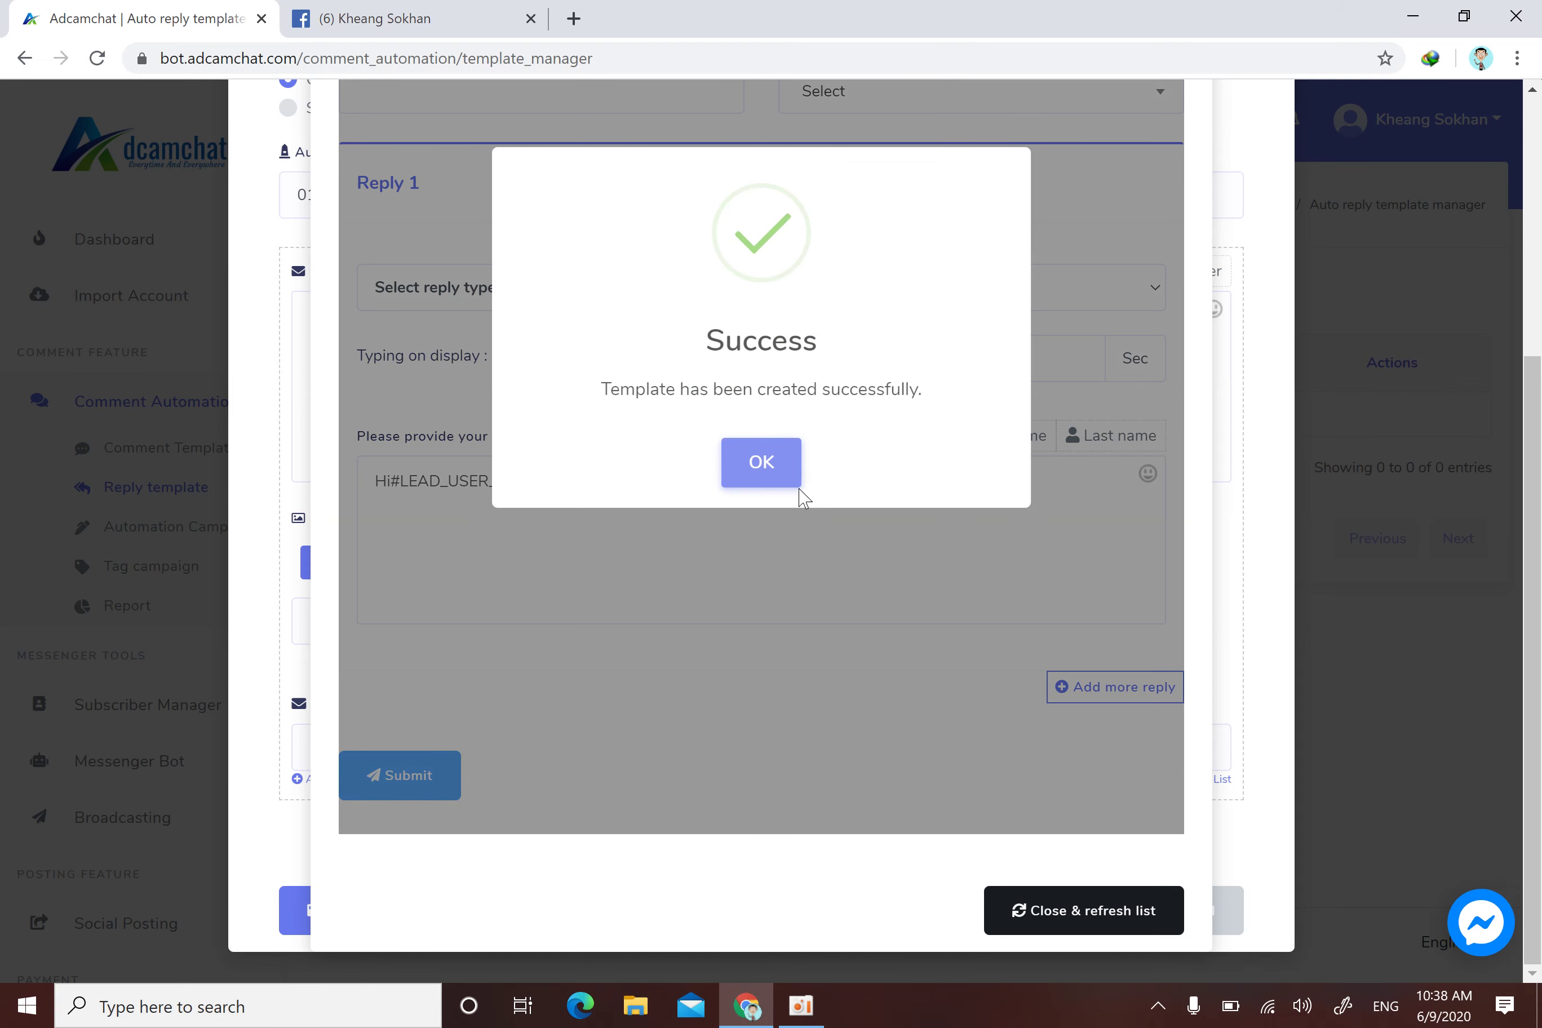
{"action": "left_click", "coordinate": [773, 472]}
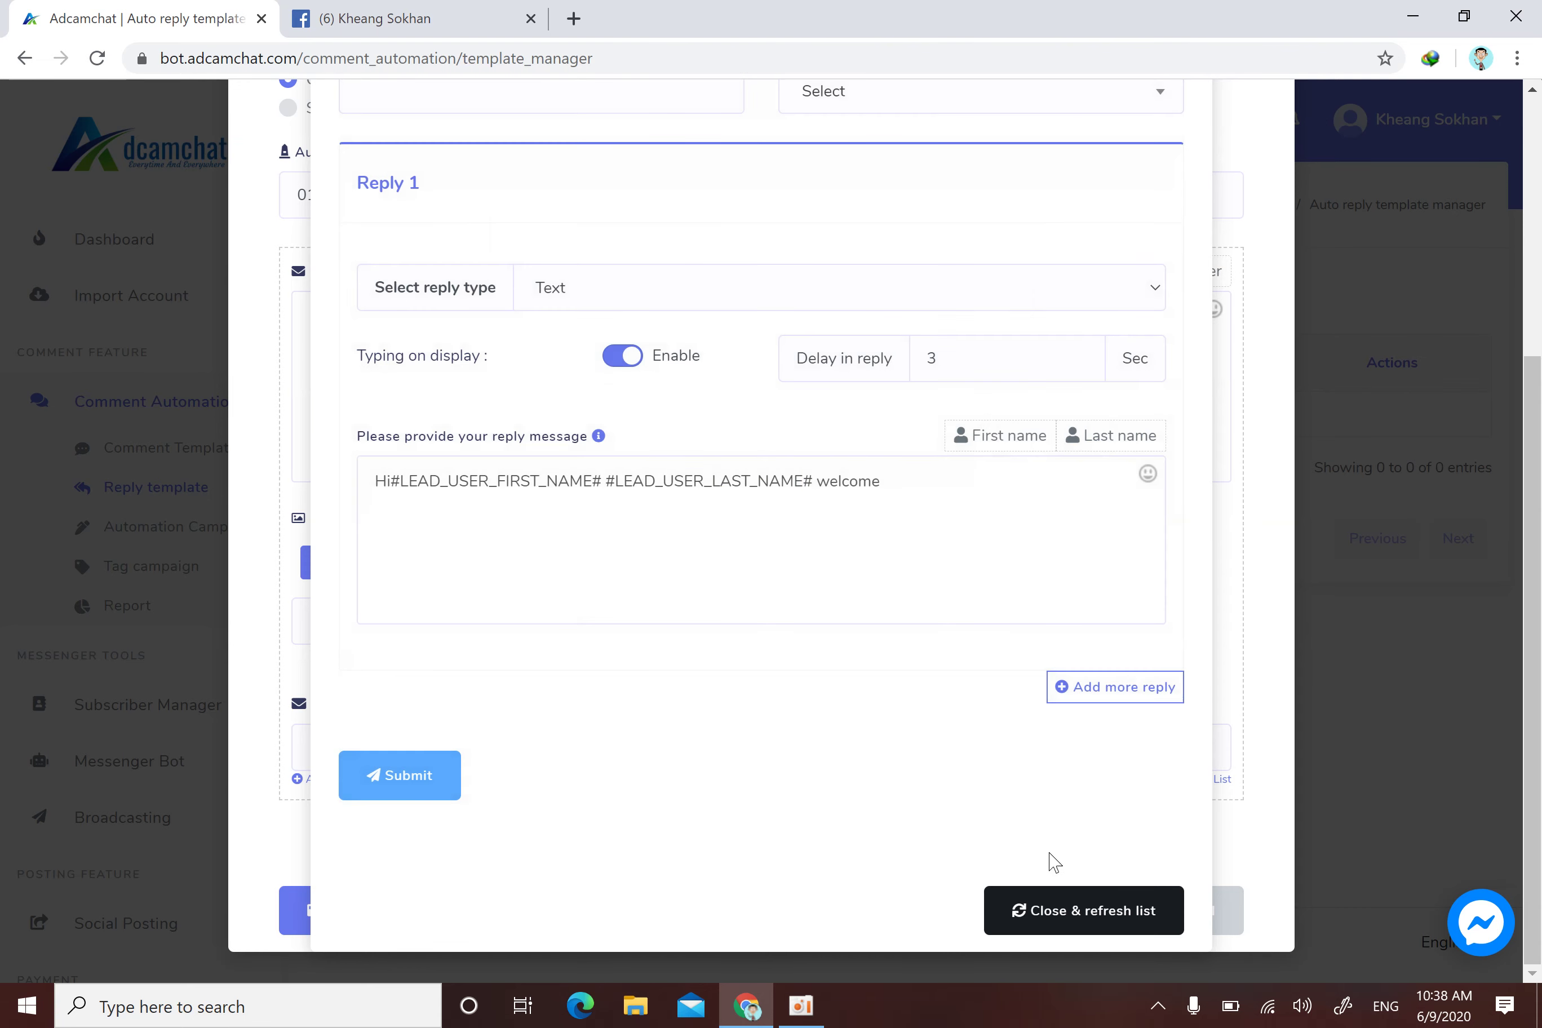
{"action": "left_click", "coordinate": [1104, 921]}
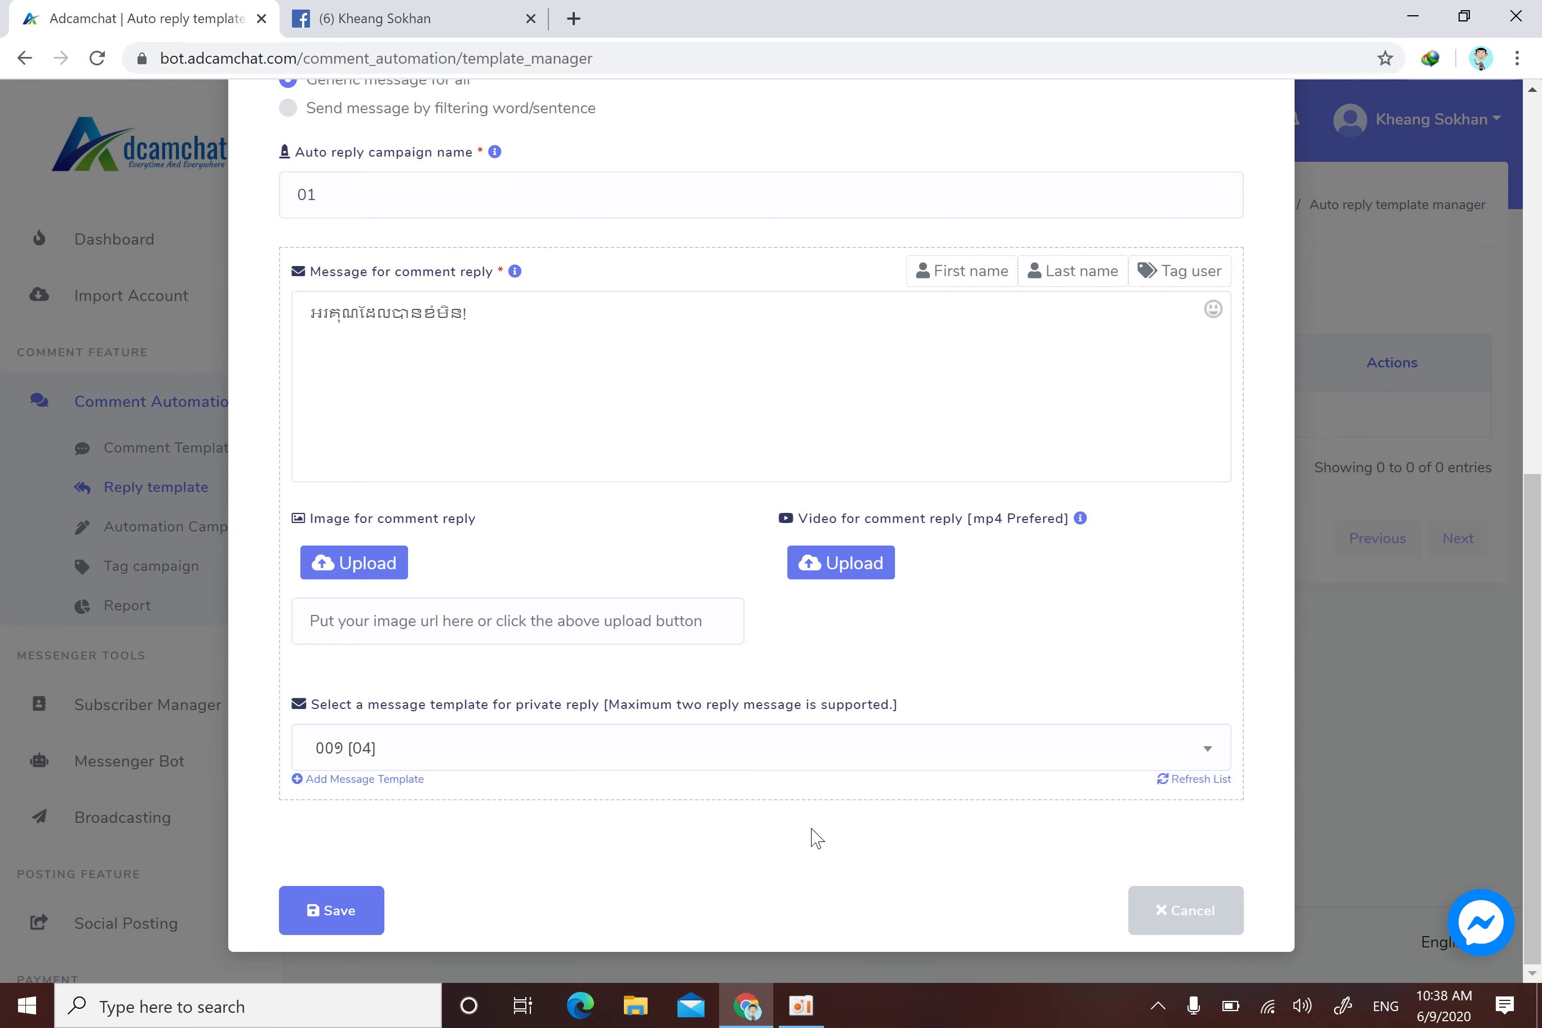
- Review the completed auto reply form, checking the offensive keywords and the Hide option for offensive comments
{"action": "scroll", "coordinate": [816, 837], "scroll_direction": "up", "scroll_amount": 10}
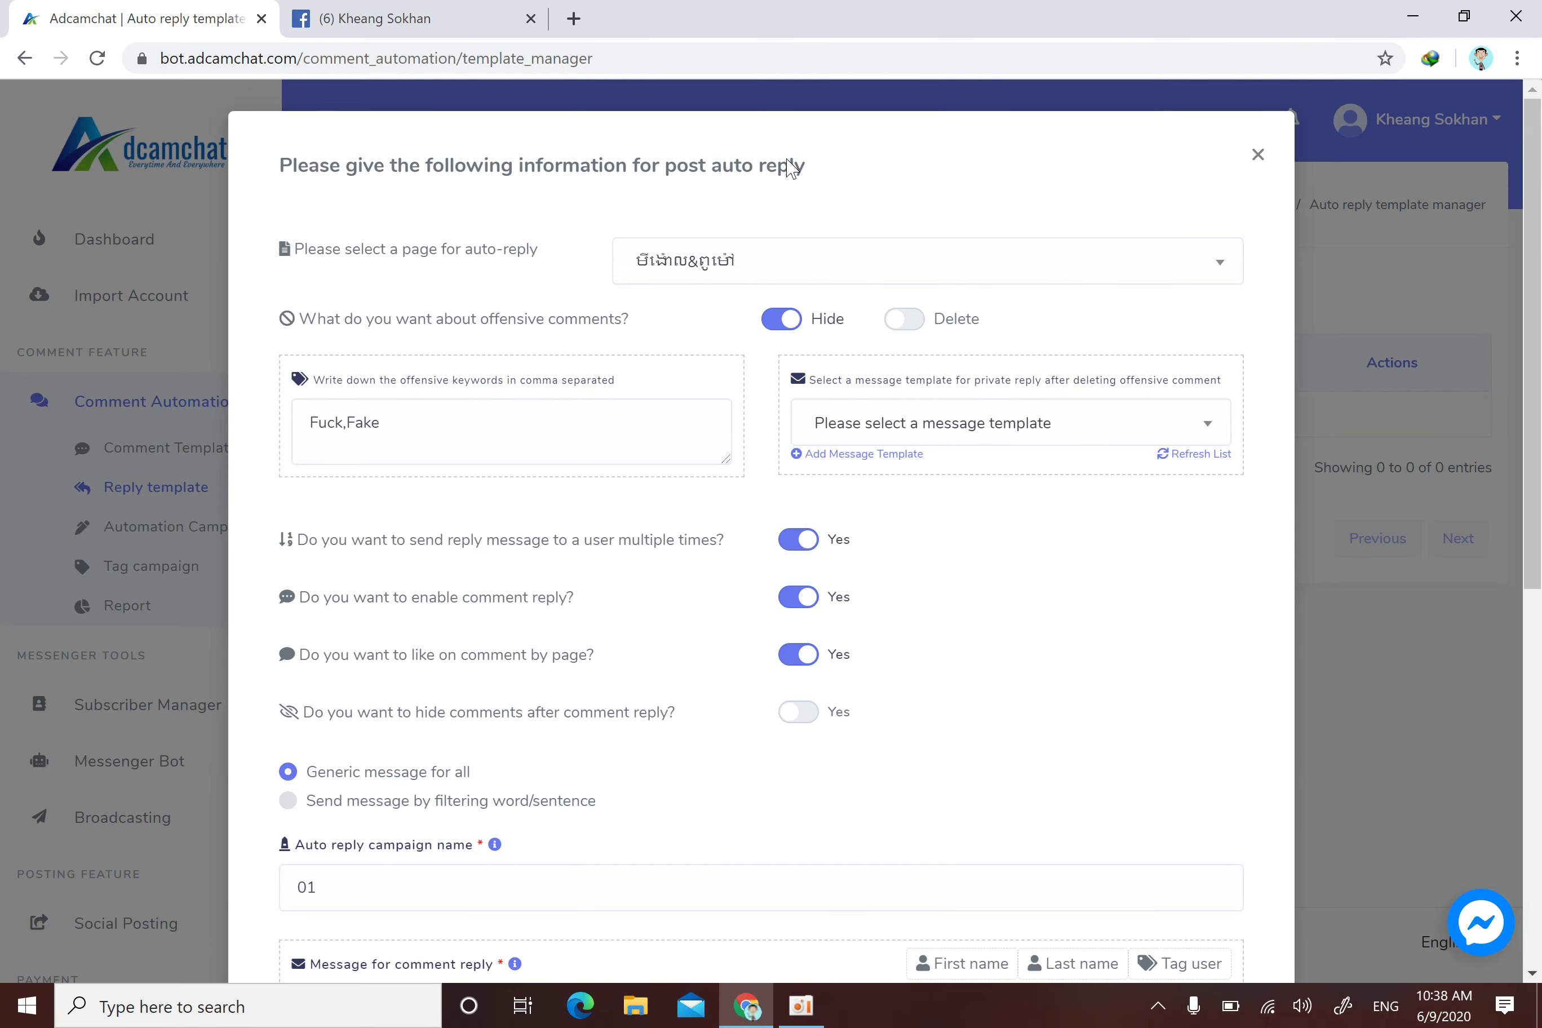
{"action": "scroll", "coordinate": [627, 526], "scroll_direction": "down", "scroll_amount": 8}
{"action": "scroll", "coordinate": [626, 516], "scroll_direction": "up", "scroll_amount": 7}
{"action": "scroll", "coordinate": [626, 516], "scroll_direction": "down", "scroll_amount": 9}
{"action": "scroll", "coordinate": [581, 830], "scroll_direction": "up", "scroll_amount": 10}
{"action": "left_click_drag", "start_coordinate": [396, 414], "coordinate": [310, 423]}
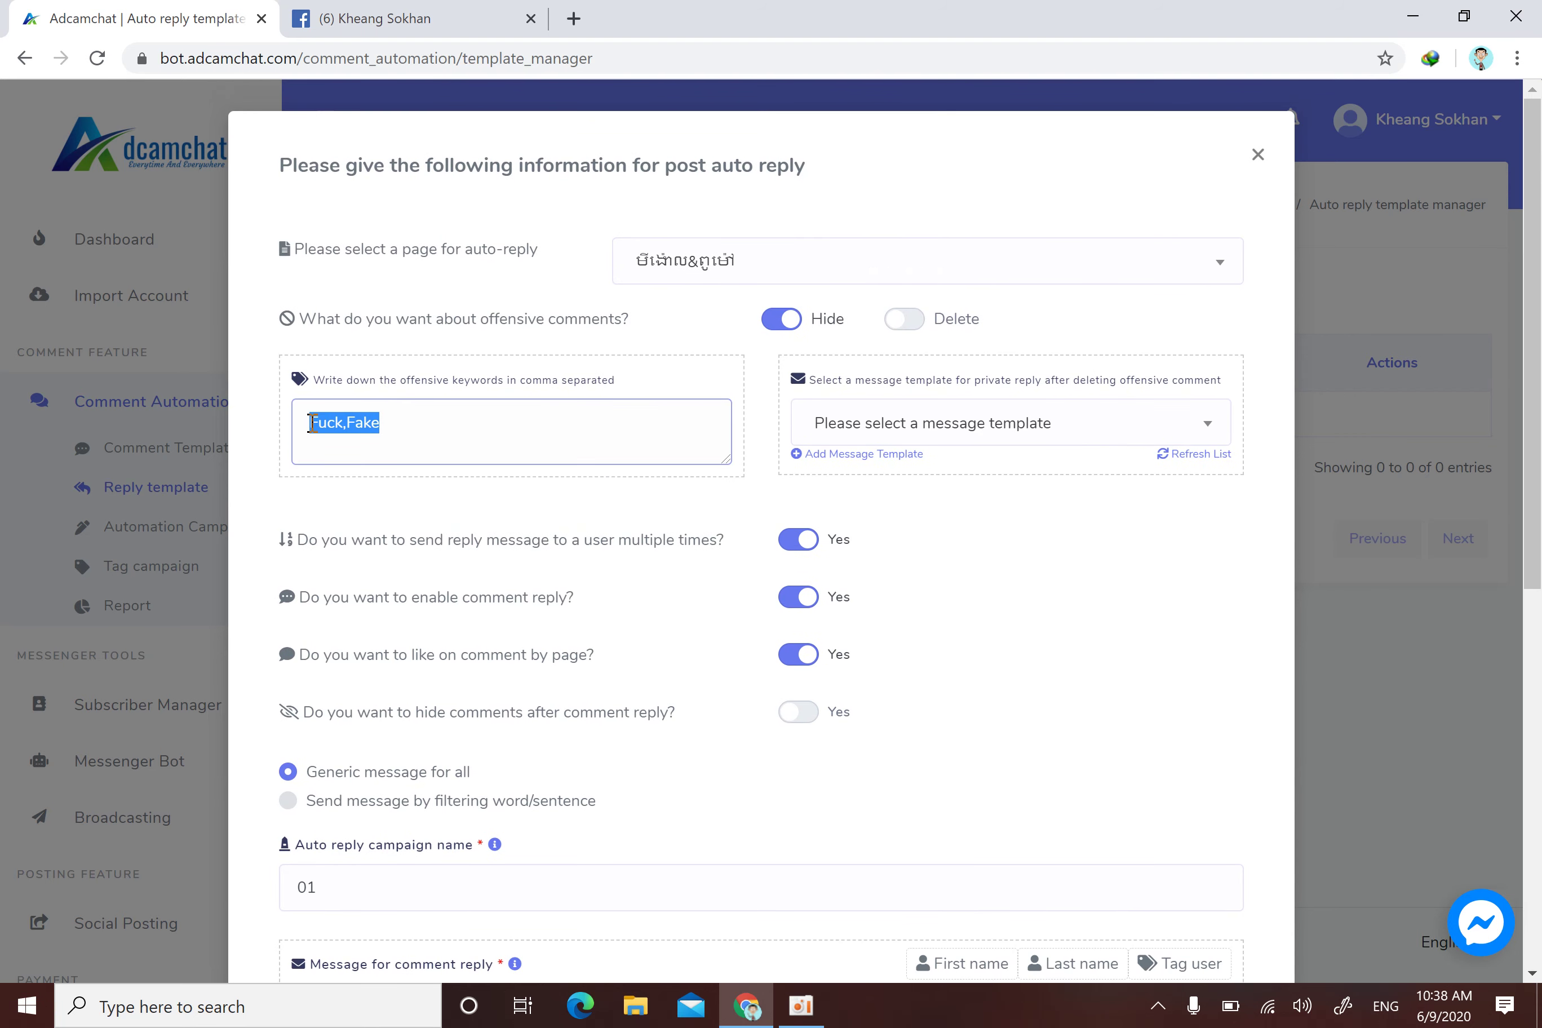
{"action": "left_click", "coordinate": [401, 439]}
{"action": "left_click", "coordinate": [707, 335]}
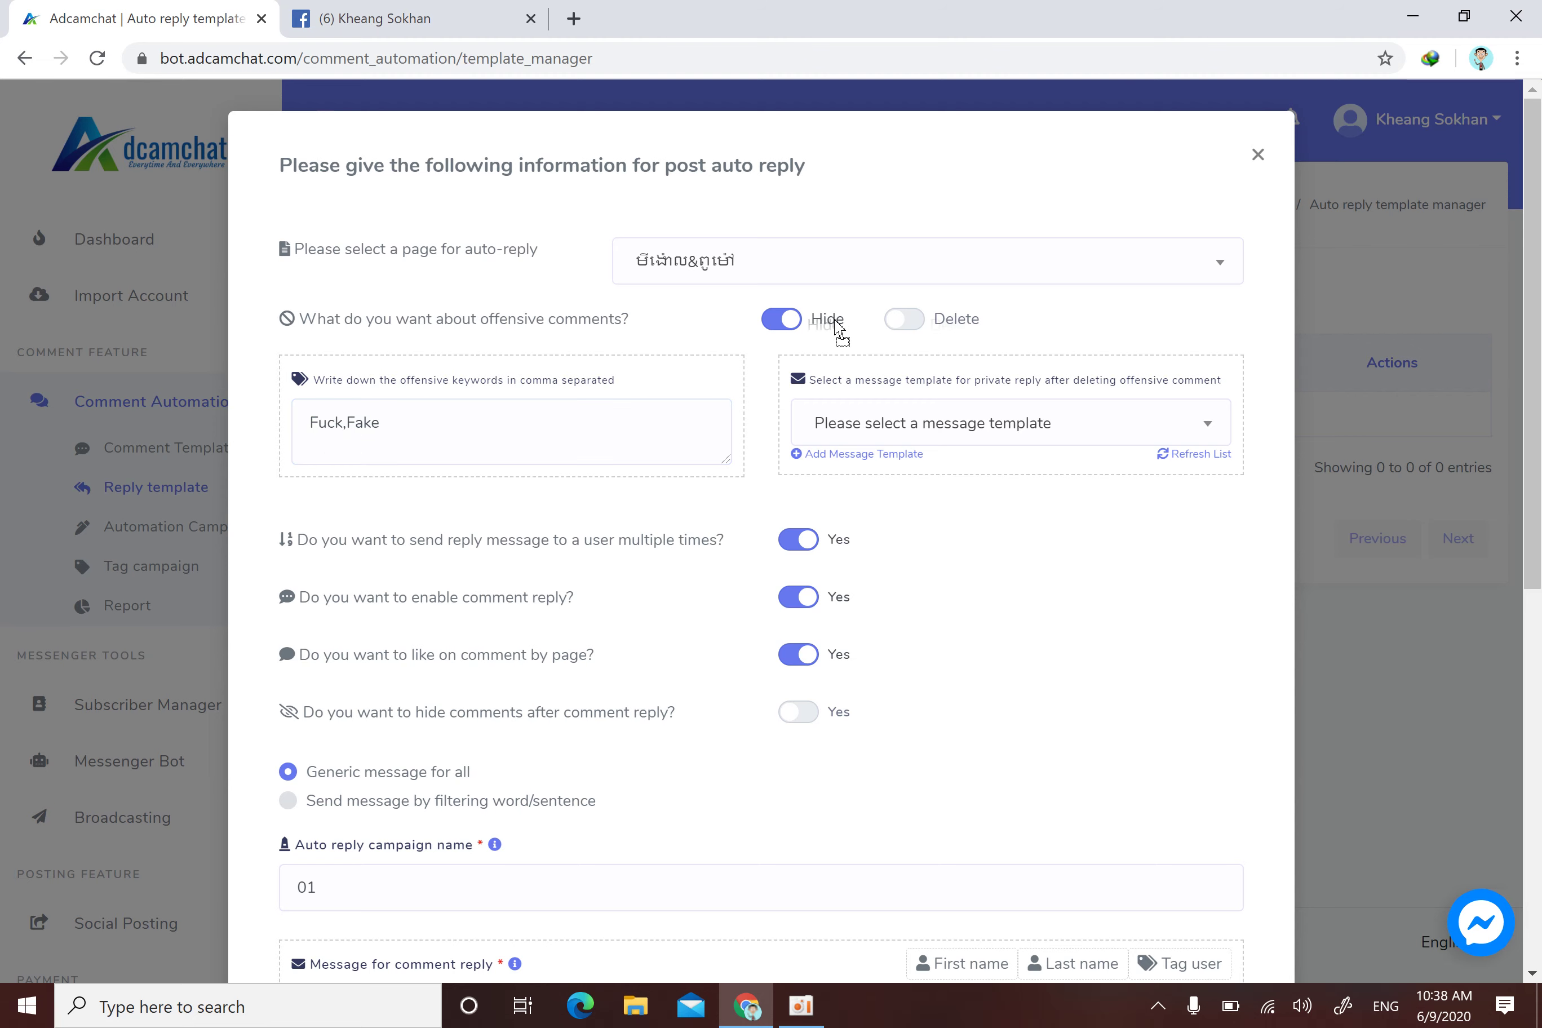
{"action": "scroll", "coordinate": [816, 323], "scroll_direction": "down", "scroll_amount": 3}
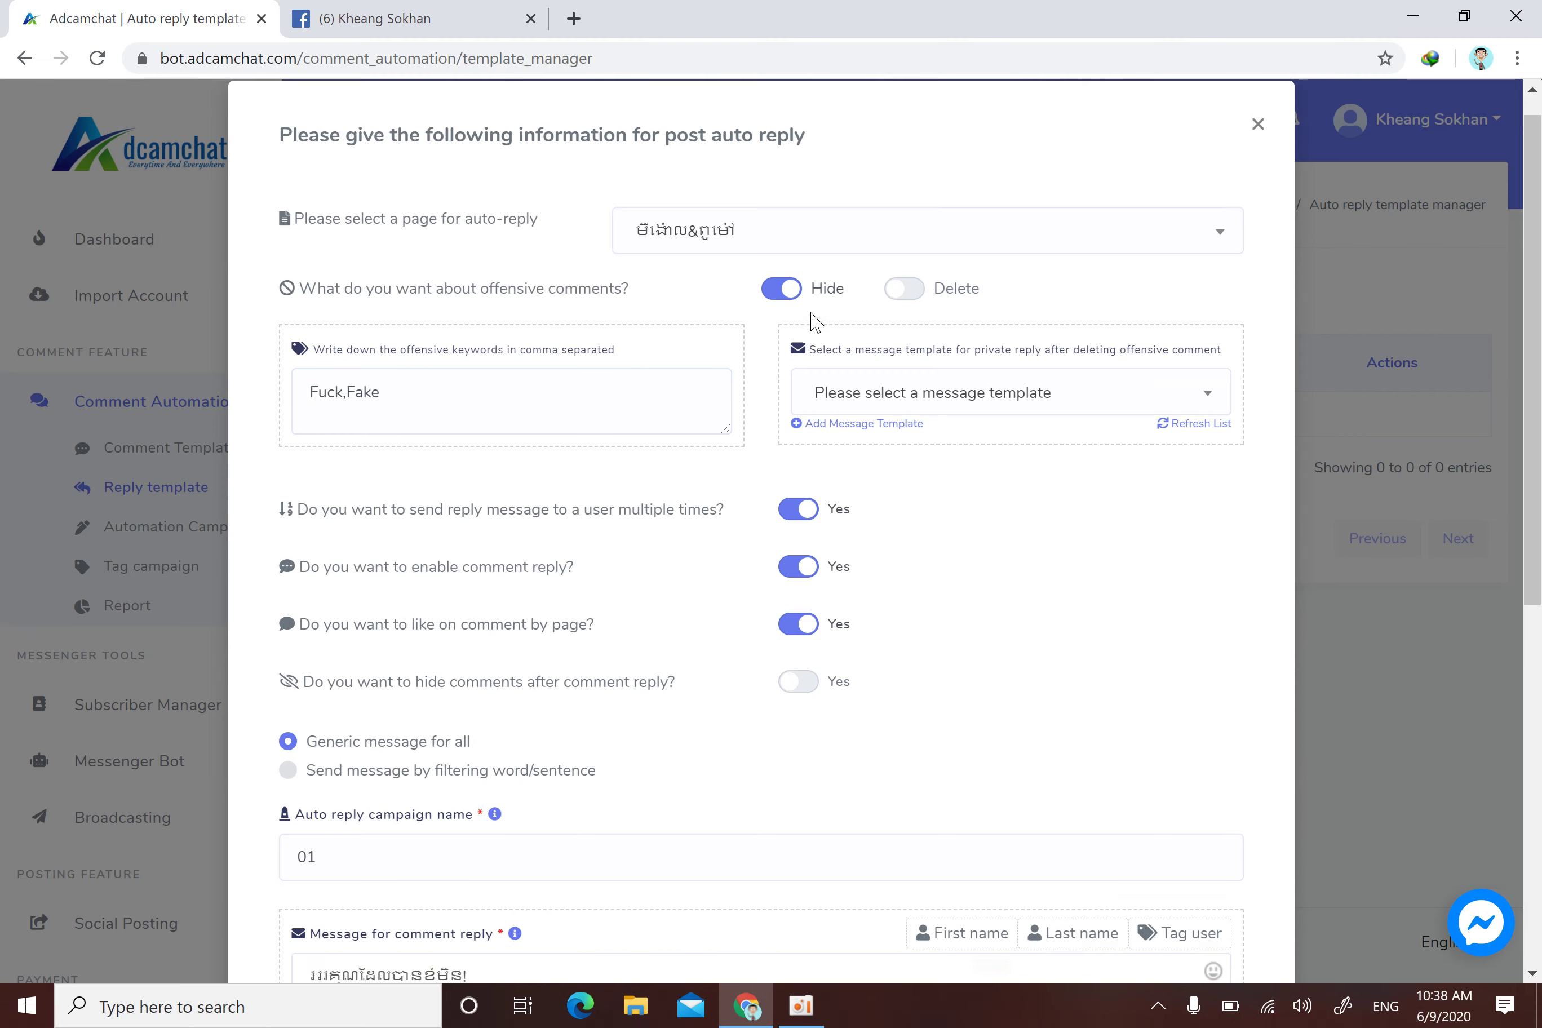
- Examine the offensive keywords together with the generic comment reply message and the private reply template selection
{"action": "left_click_drag", "start_coordinate": [411, 198], "coordinate": [308, 209]}
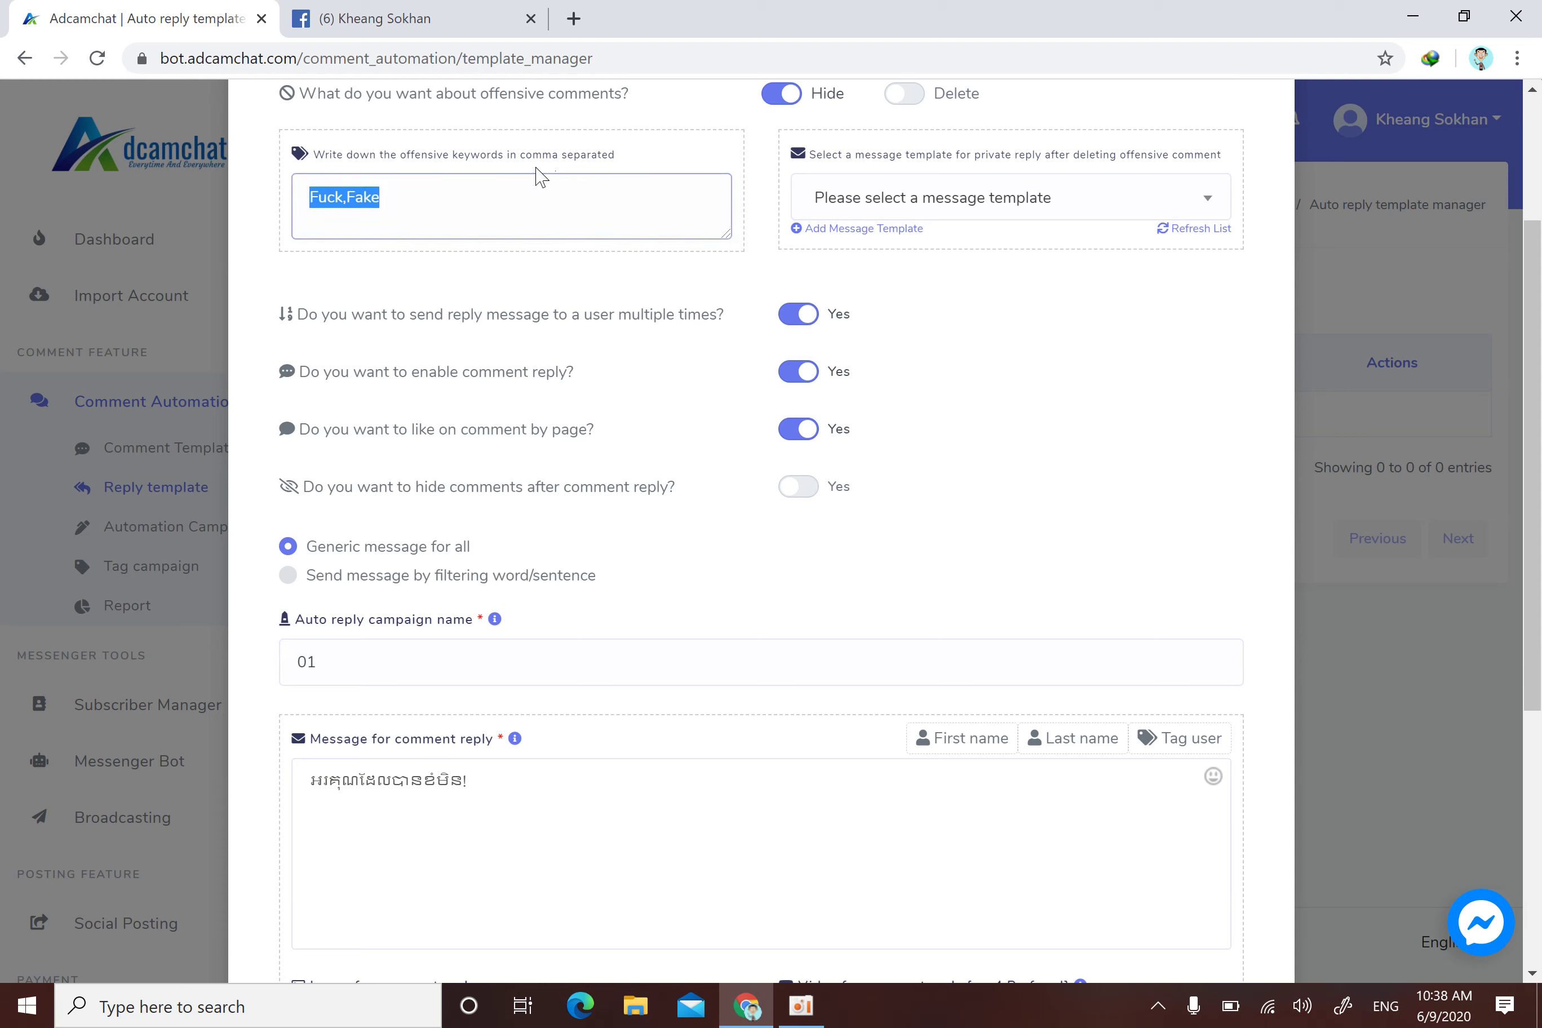
{"action": "left_click", "coordinate": [458, 203]}
{"action": "left_click_drag", "start_coordinate": [443, 201], "coordinate": [299, 187]}
{"action": "left_click", "coordinate": [418, 191]}
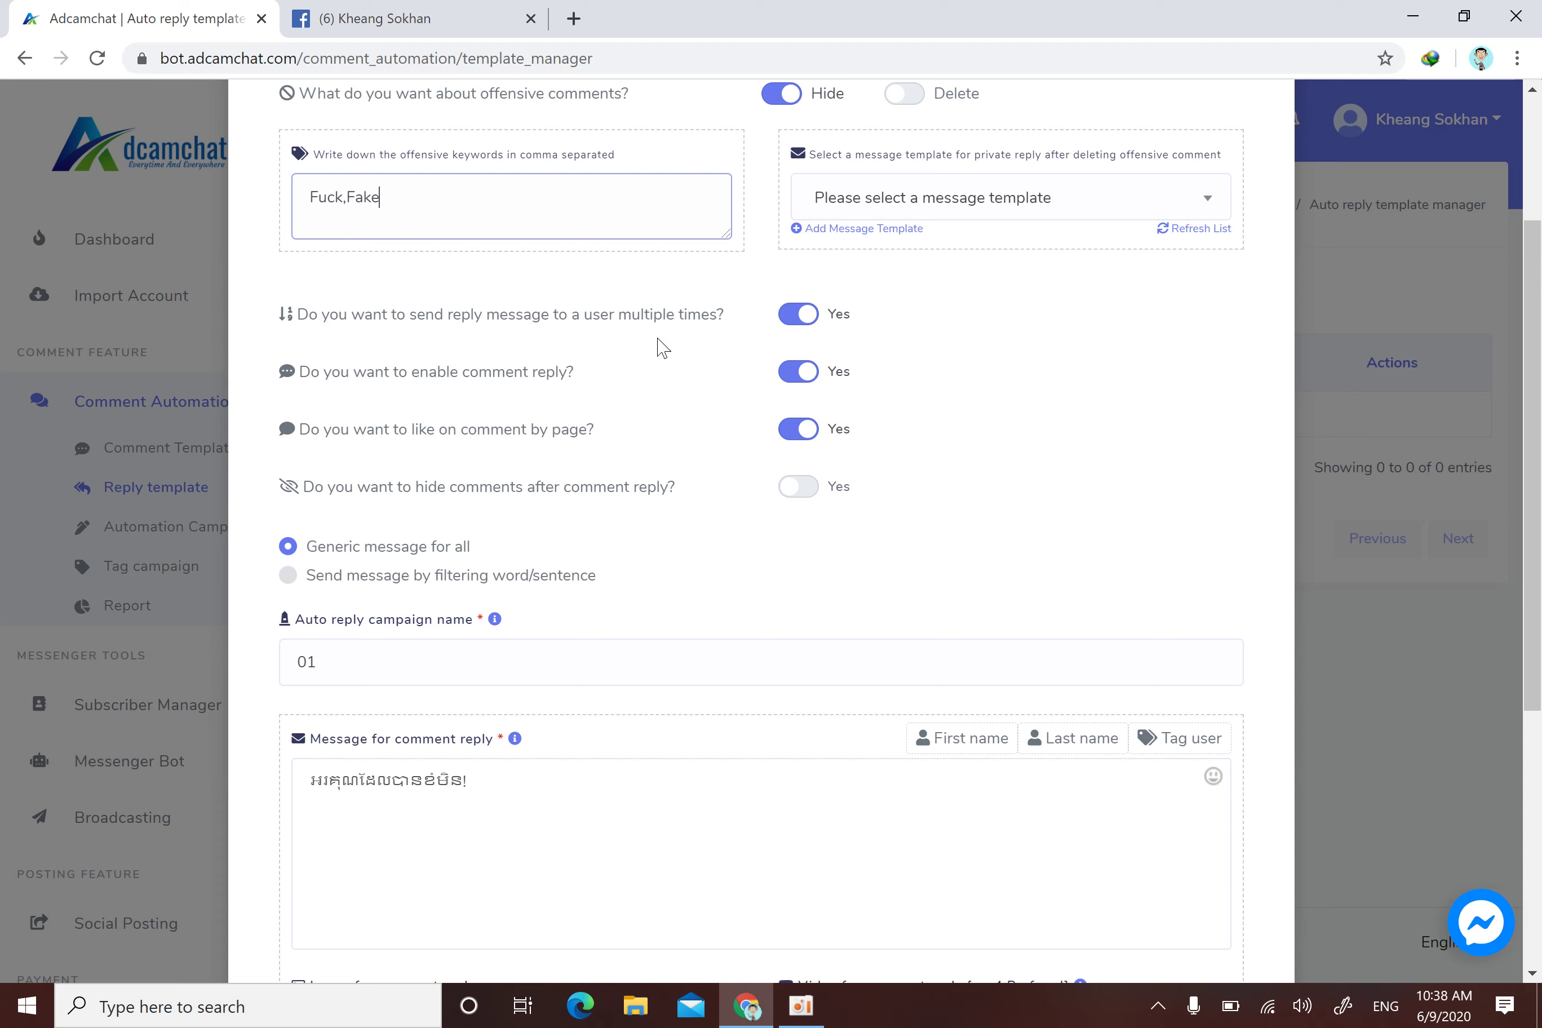
{"action": "left_click_drag", "start_coordinate": [499, 780], "coordinate": [305, 782]}
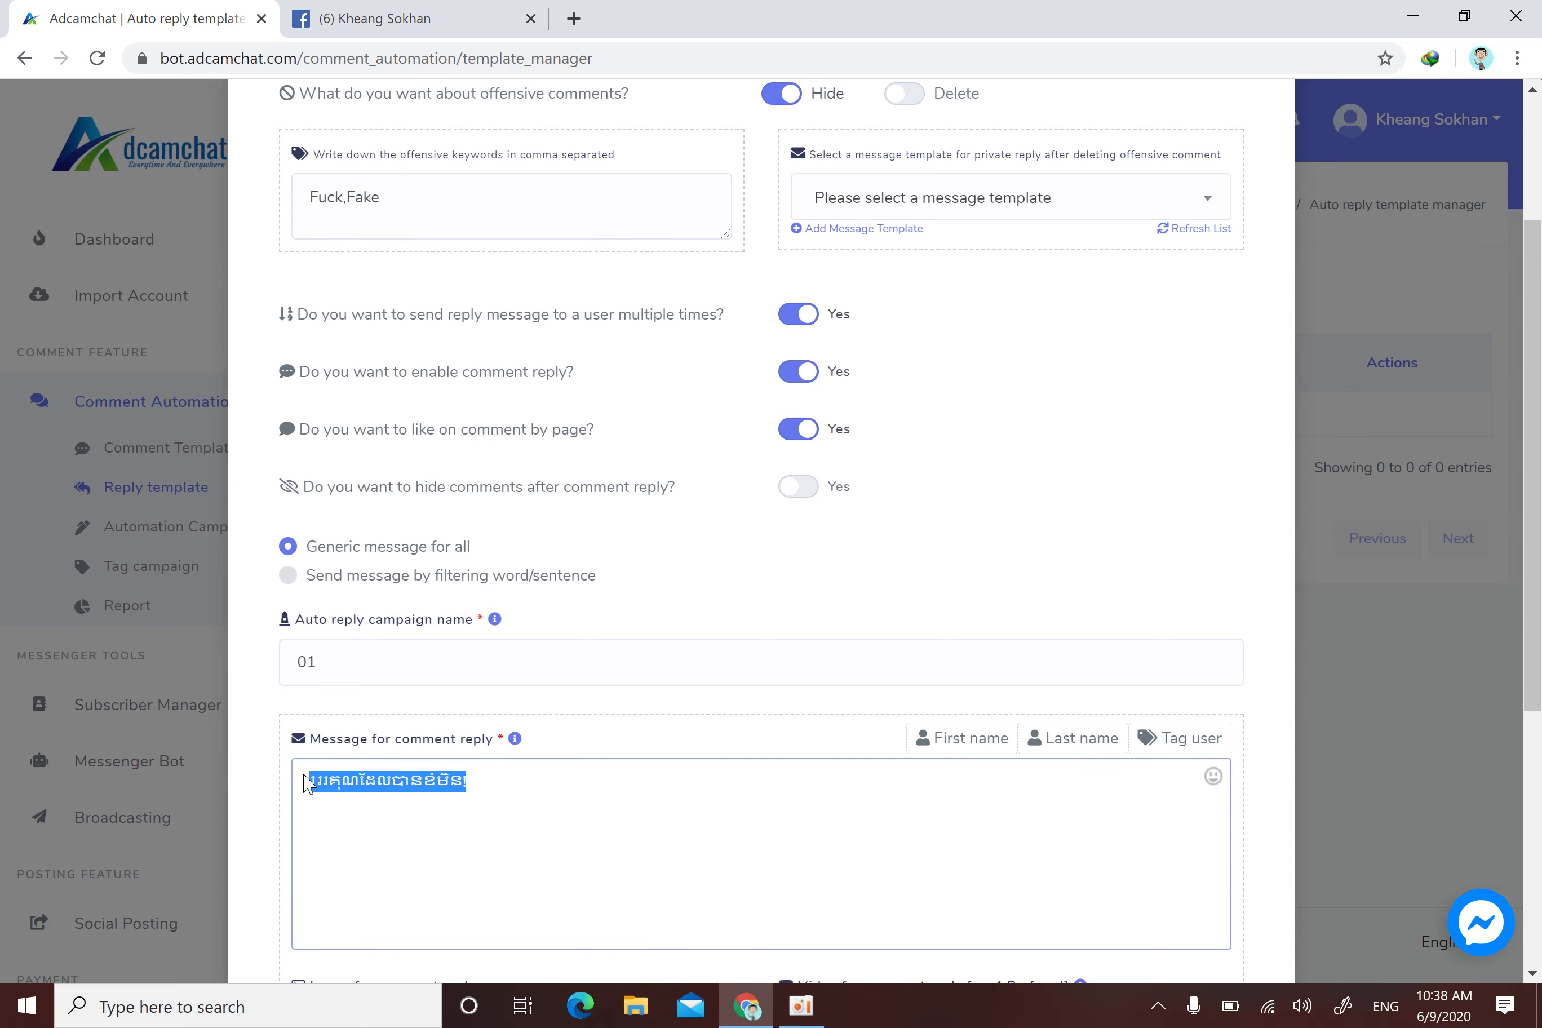
{"action": "scroll", "coordinate": [534, 764], "scroll_direction": "down", "scroll_amount": 5}
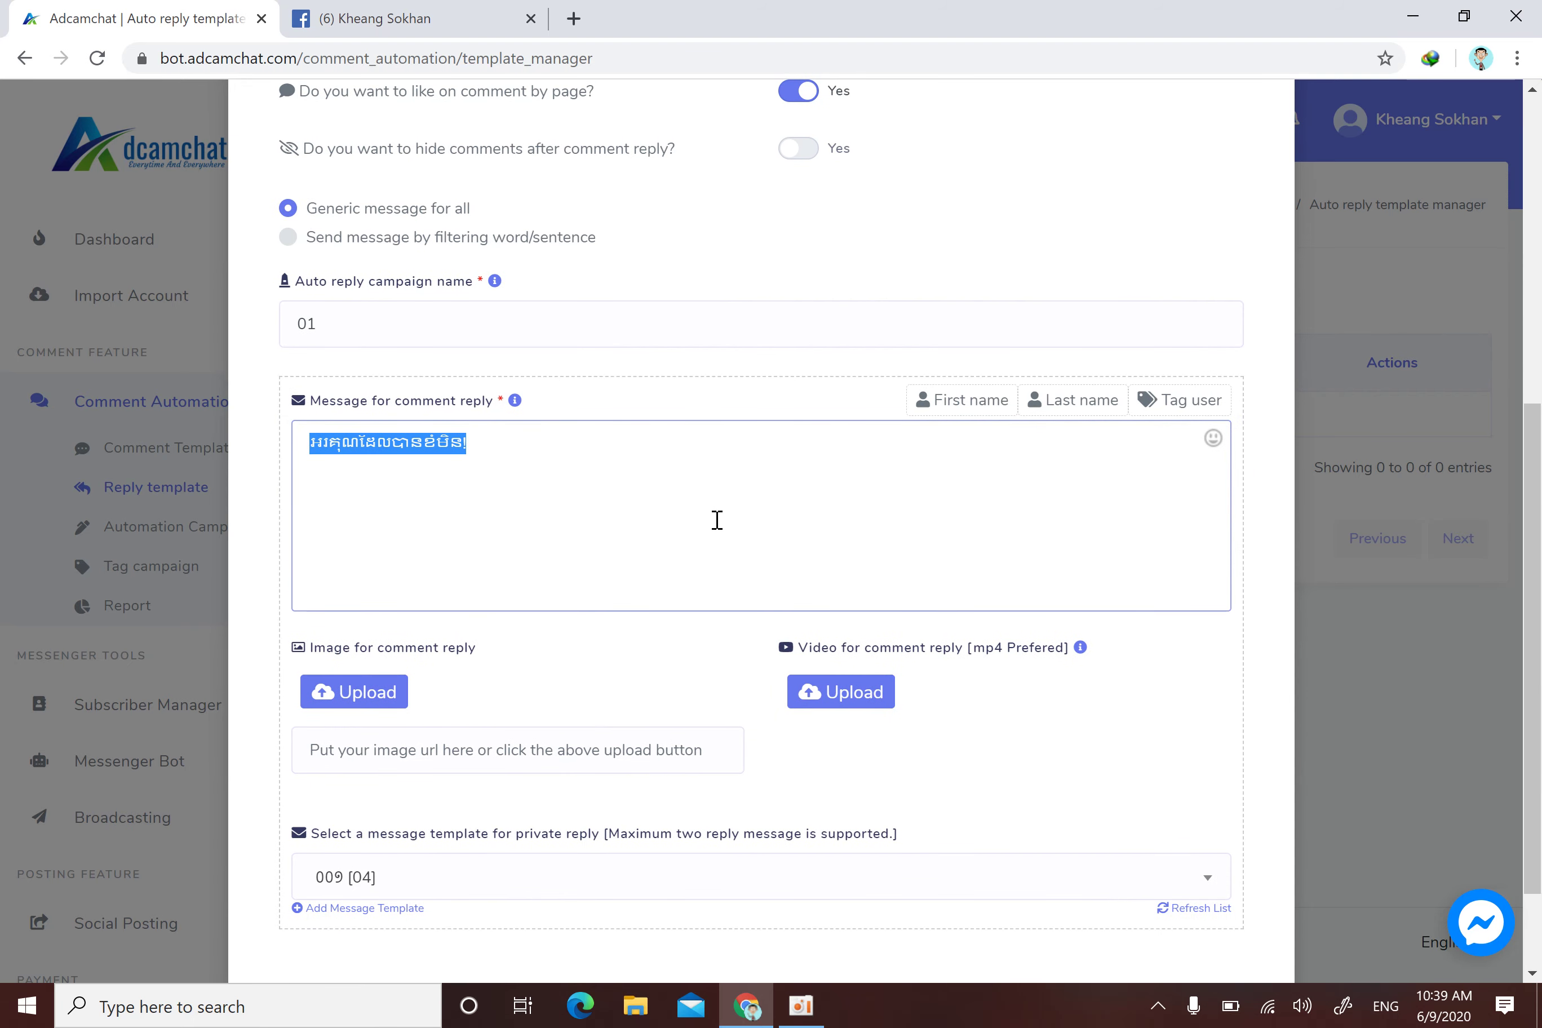
- Recheck the offensive keywords against the Hide setting and the rest of the auto reply form
{"action": "scroll", "coordinate": [712, 500], "scroll_direction": "up", "scroll_amount": 8}
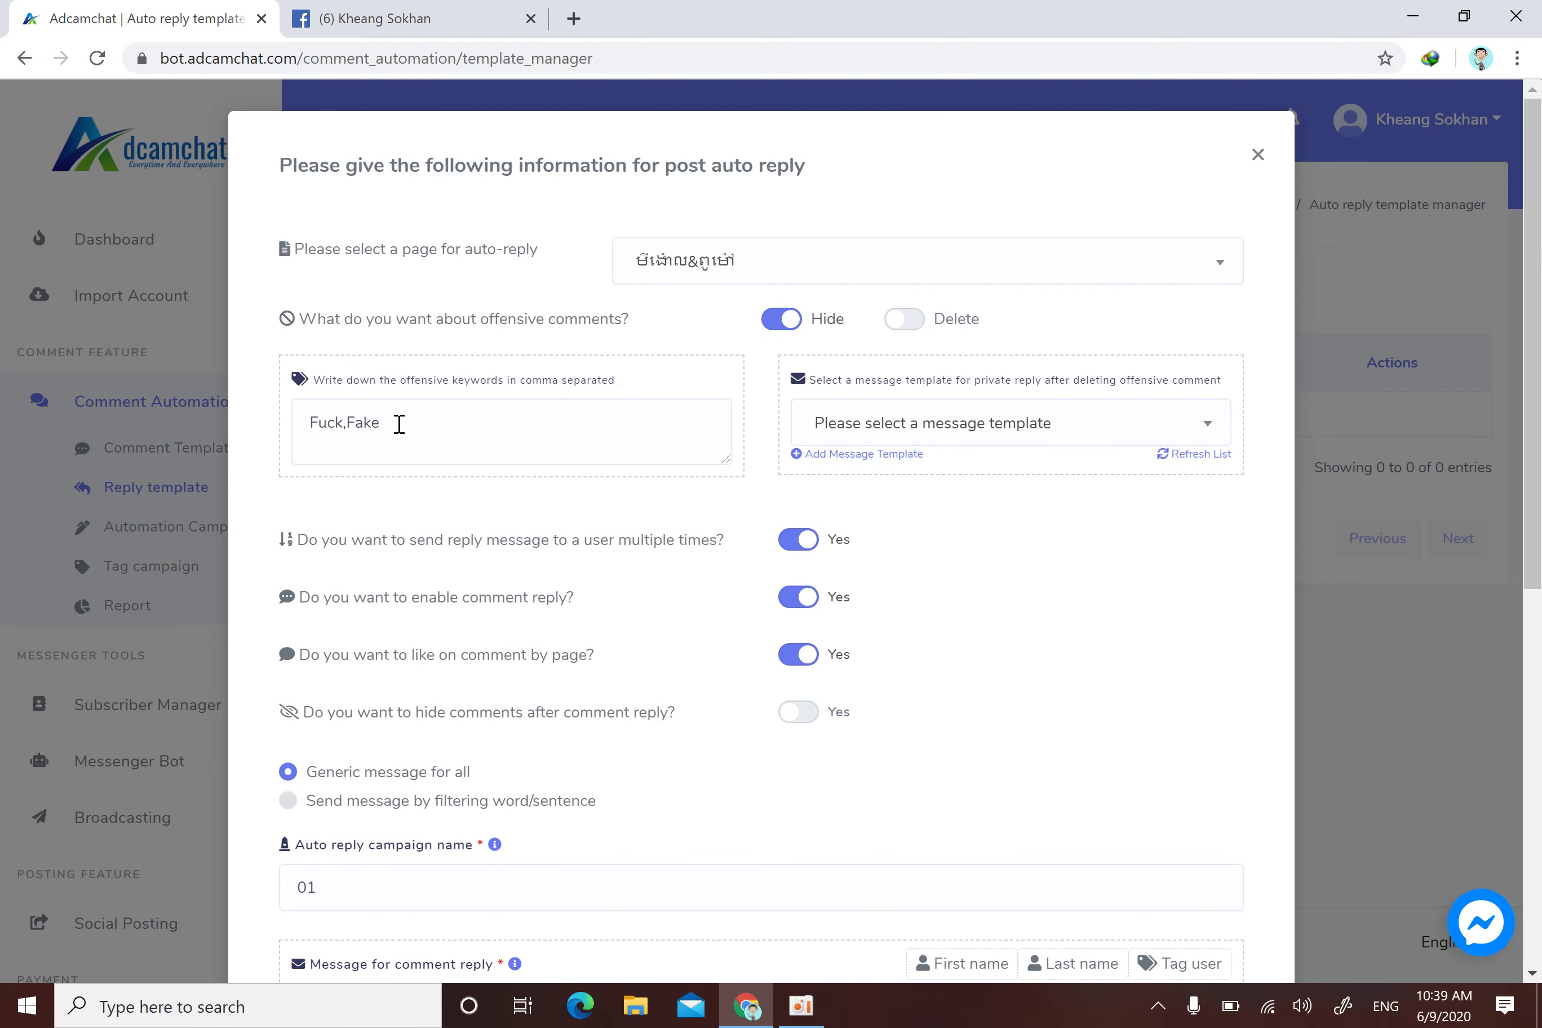
{"action": "left_click_drag", "start_coordinate": [399, 425], "coordinate": [303, 417]}
{"action": "scroll", "coordinate": [654, 725], "scroll_direction": "down", "scroll_amount": 5}
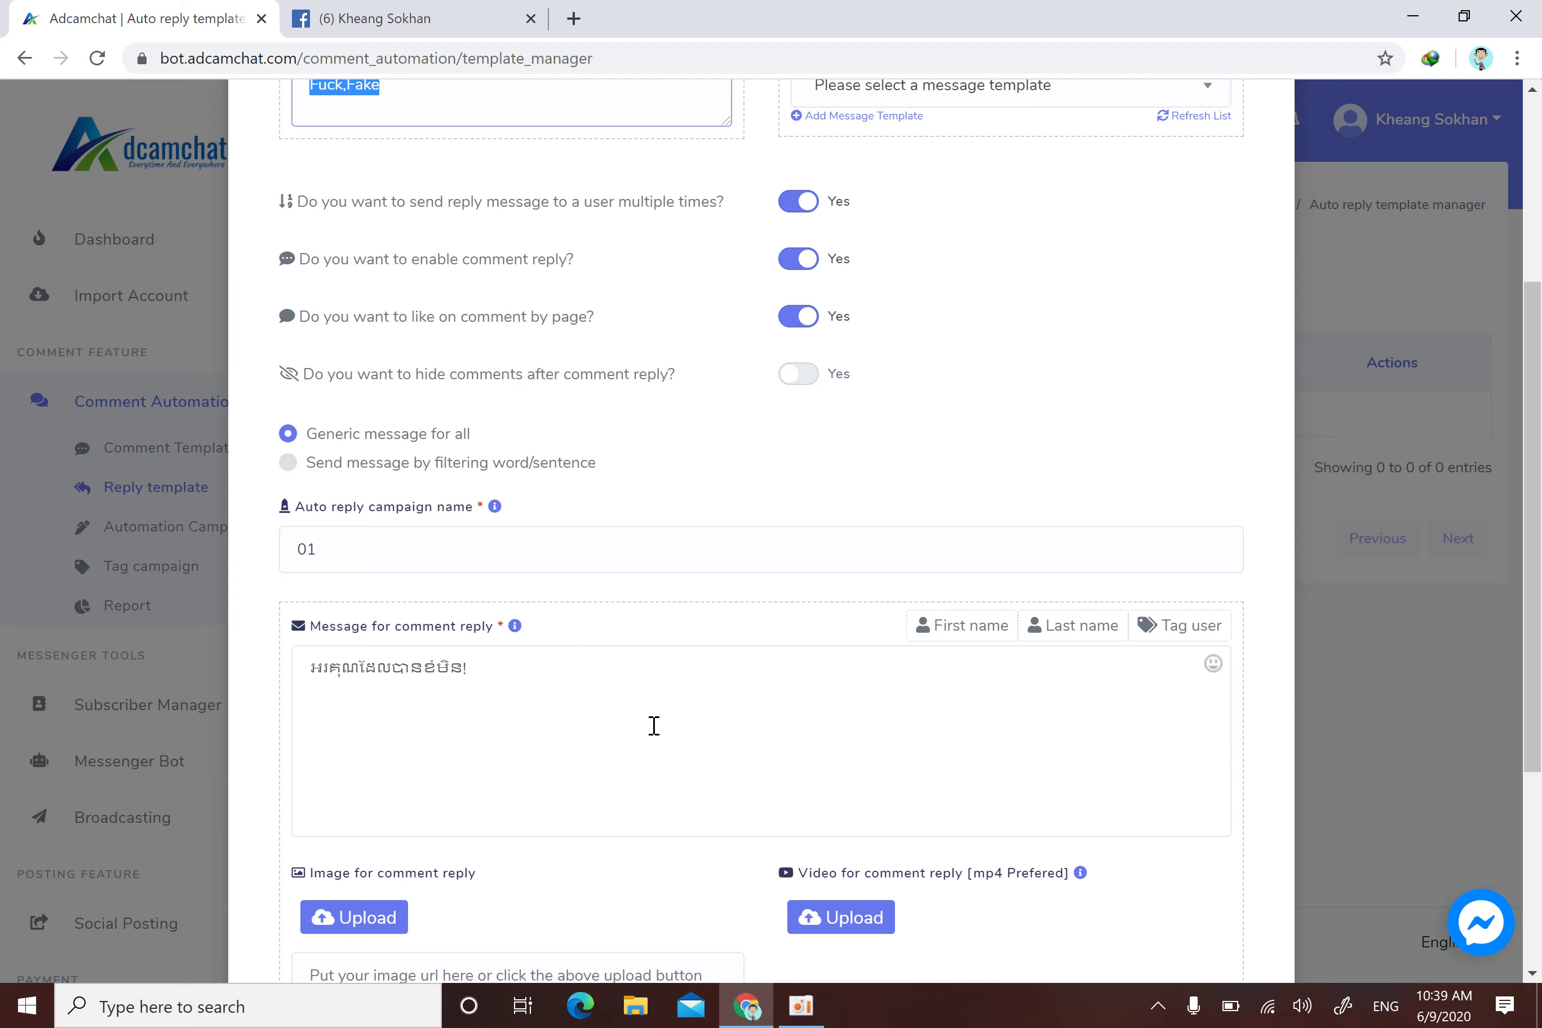
{"action": "scroll", "coordinate": [408, 417], "scroll_direction": "up", "scroll_amount": 5}
{"action": "left_click", "coordinate": [408, 416]}
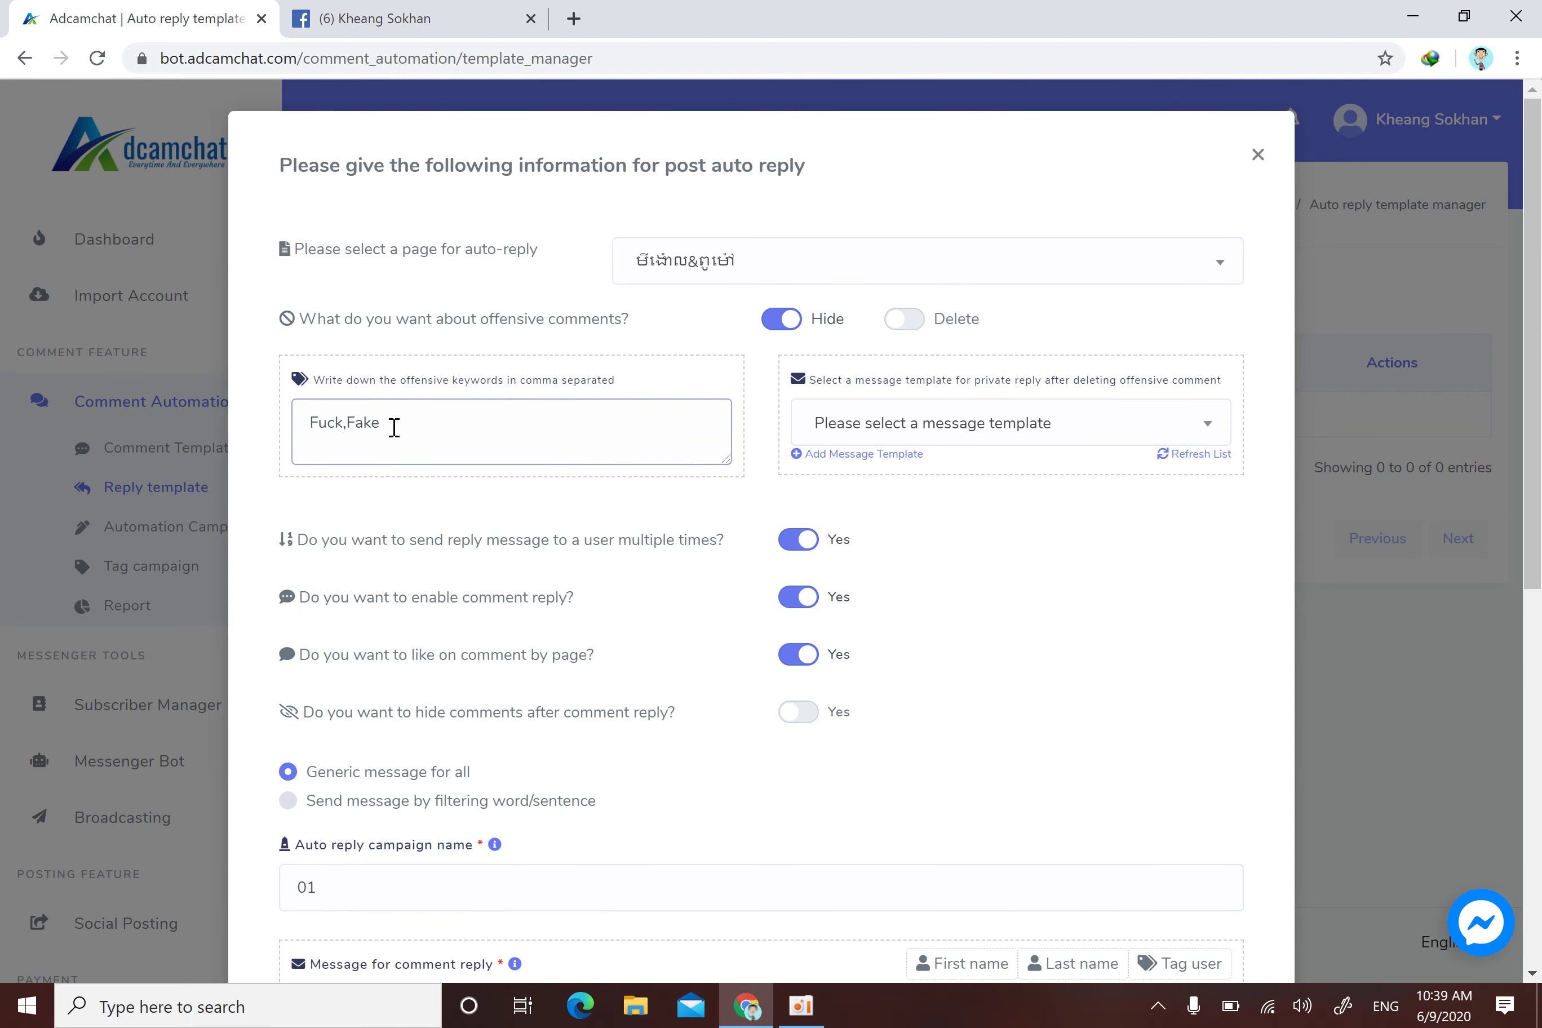
{"action": "left_click_drag", "start_coordinate": [392, 425], "coordinate": [294, 414]}
{"action": "left_click", "coordinate": [817, 324]}
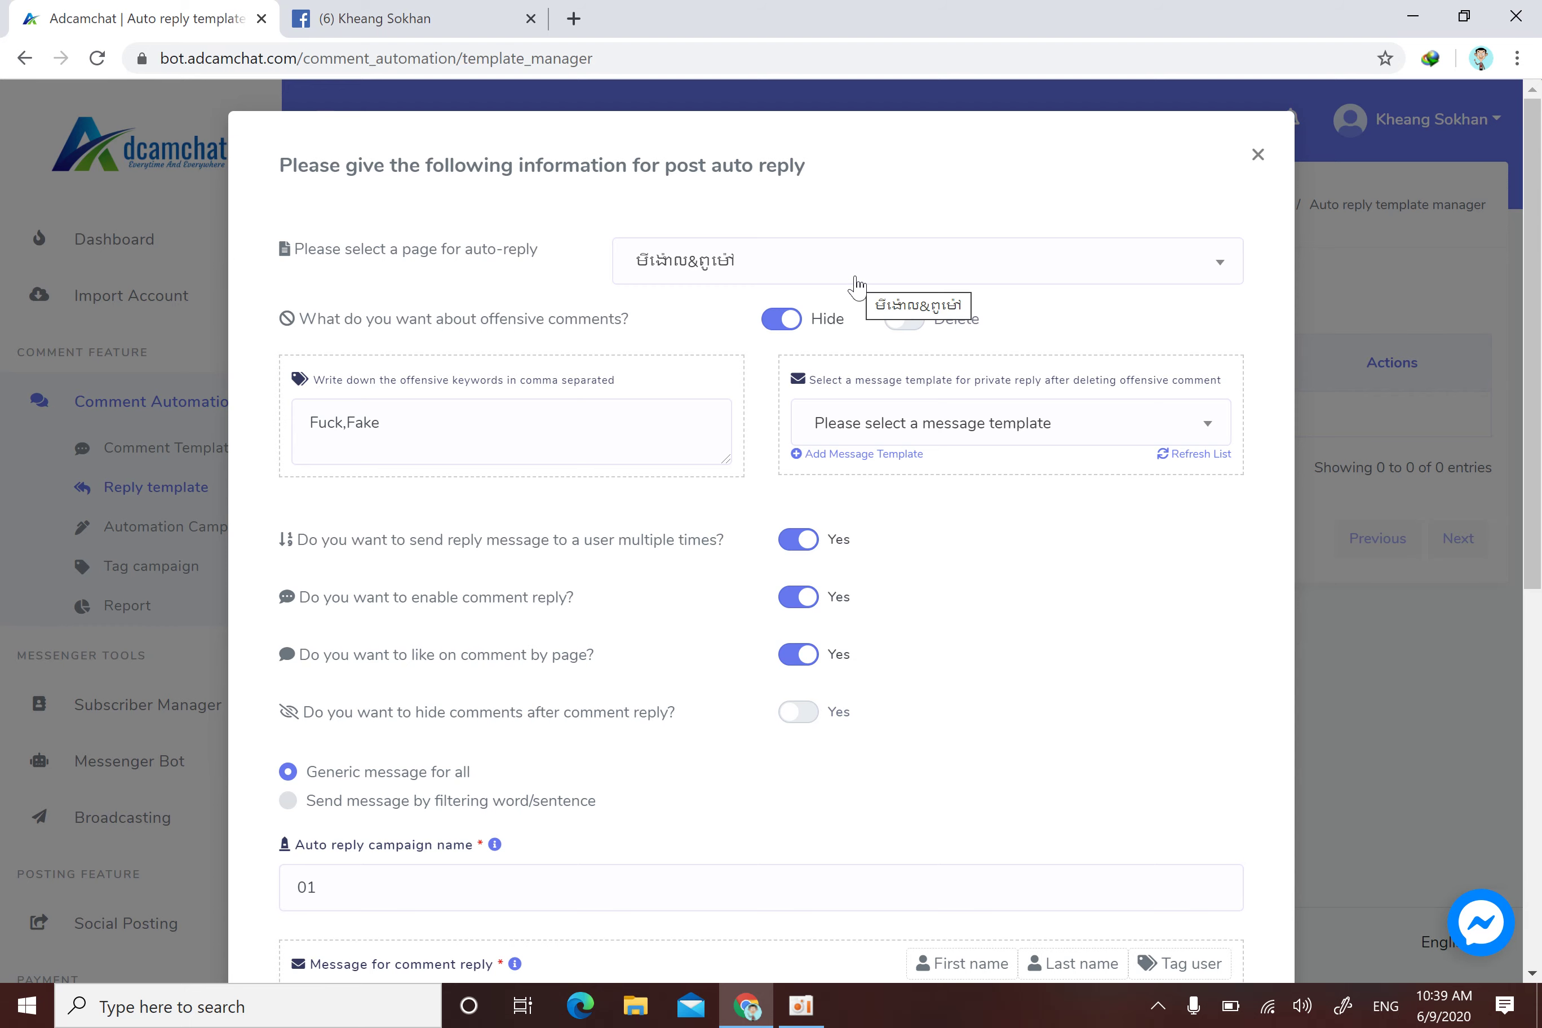
{"action": "scroll", "coordinate": [727, 691], "scroll_direction": "down", "scroll_amount": 5}
{"action": "scroll", "coordinate": [730, 663], "scroll_direction": "up", "scroll_amount": 5}
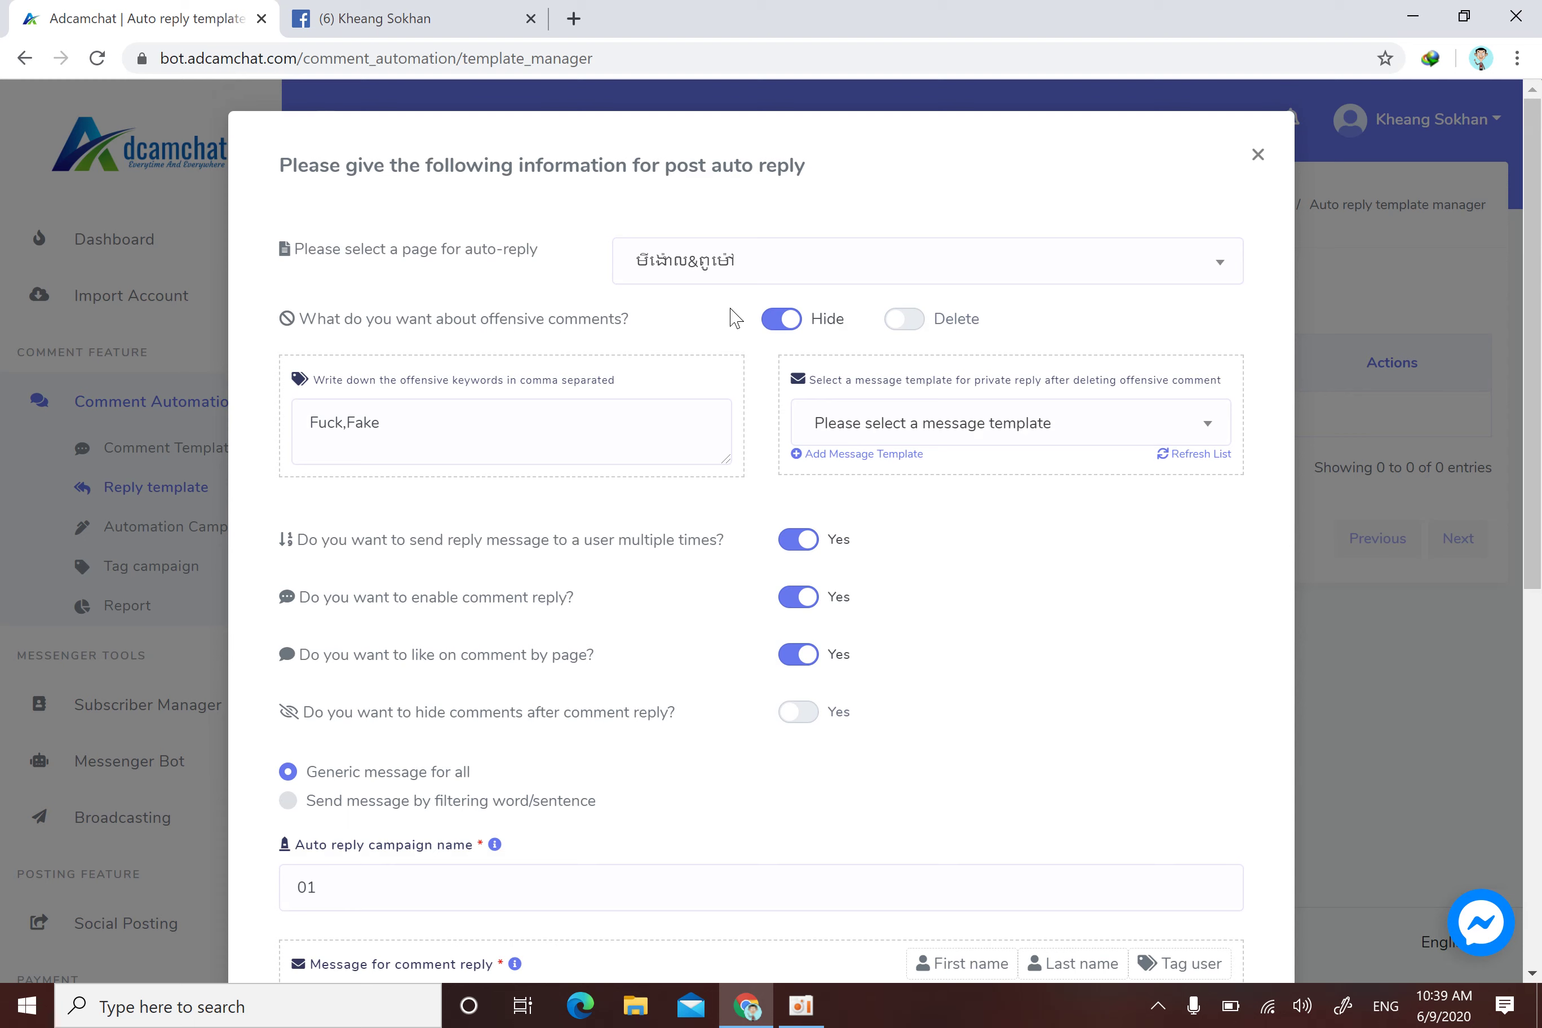
{"action": "left_click_drag", "start_coordinate": [381, 424], "coordinate": [293, 437]}
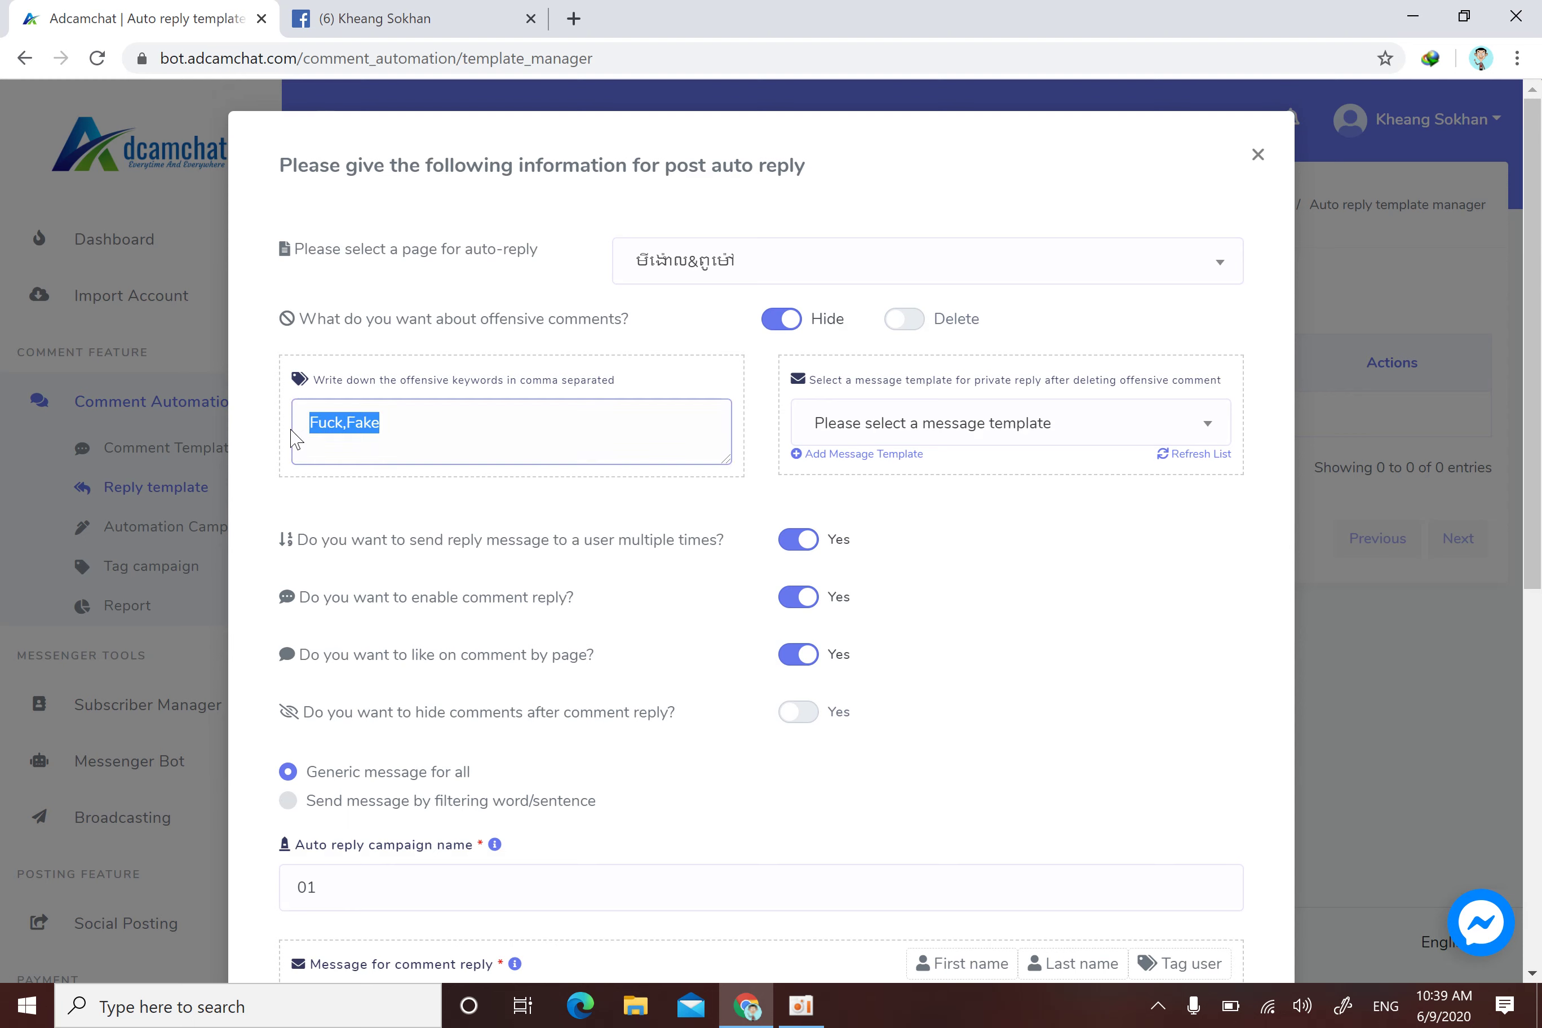
{"action": "left_click", "coordinate": [423, 423]}
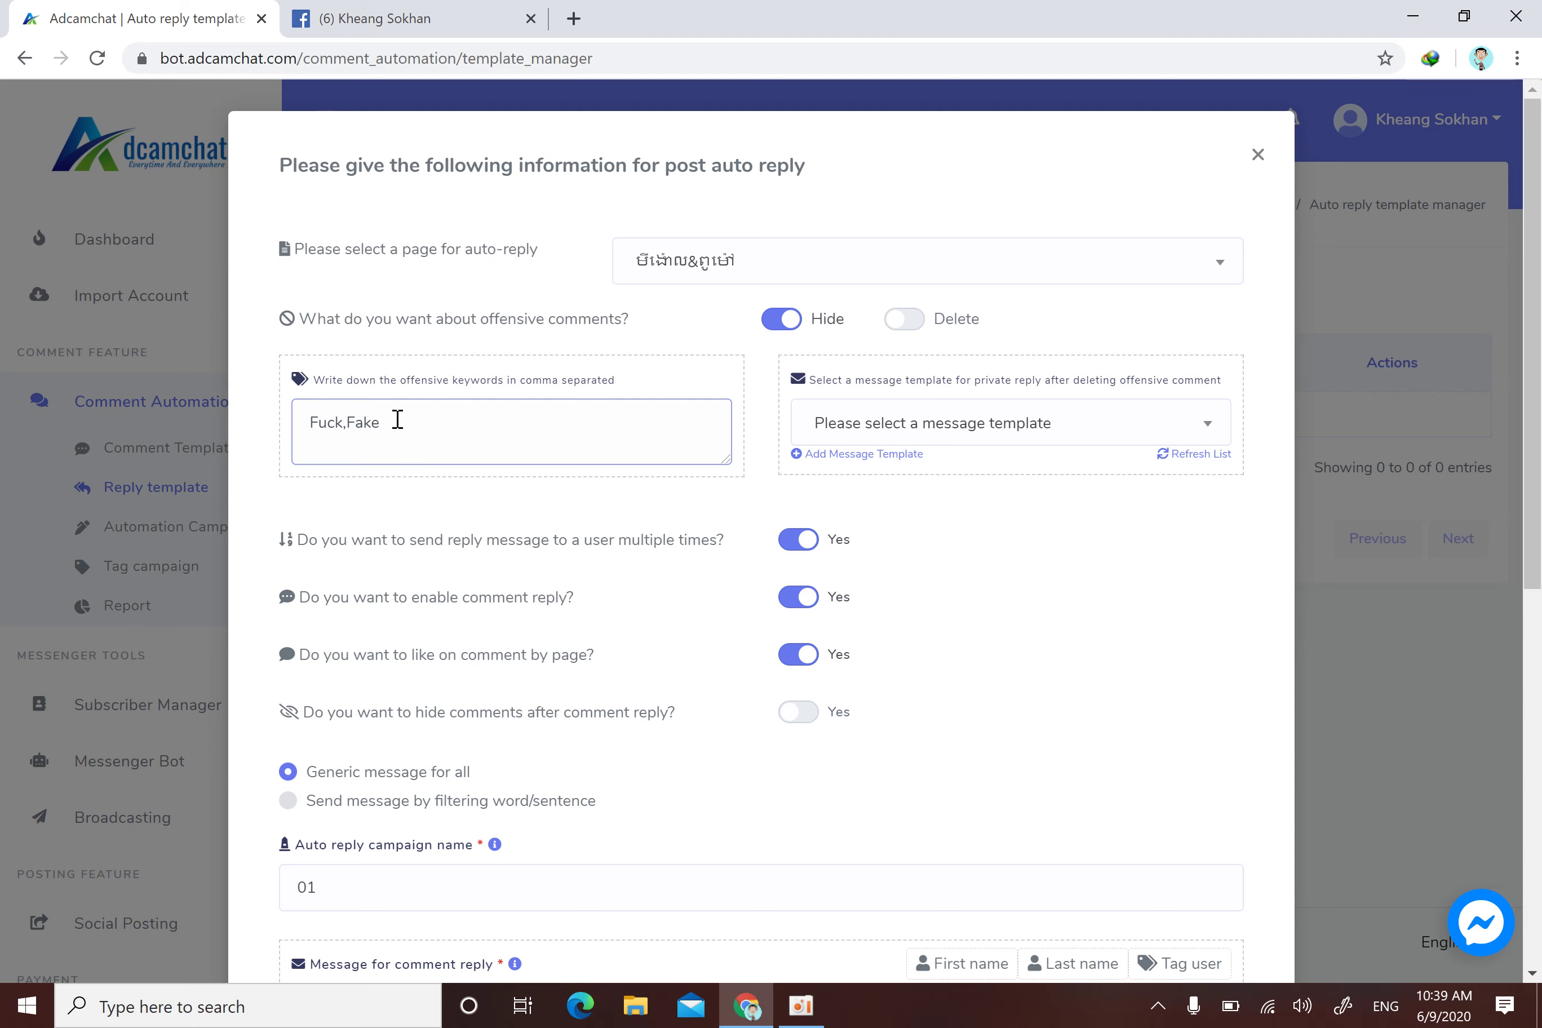
- Save the auto reply template 01 and return to the auto reply template manager
{"action": "scroll", "coordinate": [613, 440], "scroll_direction": "down", "scroll_amount": 5}
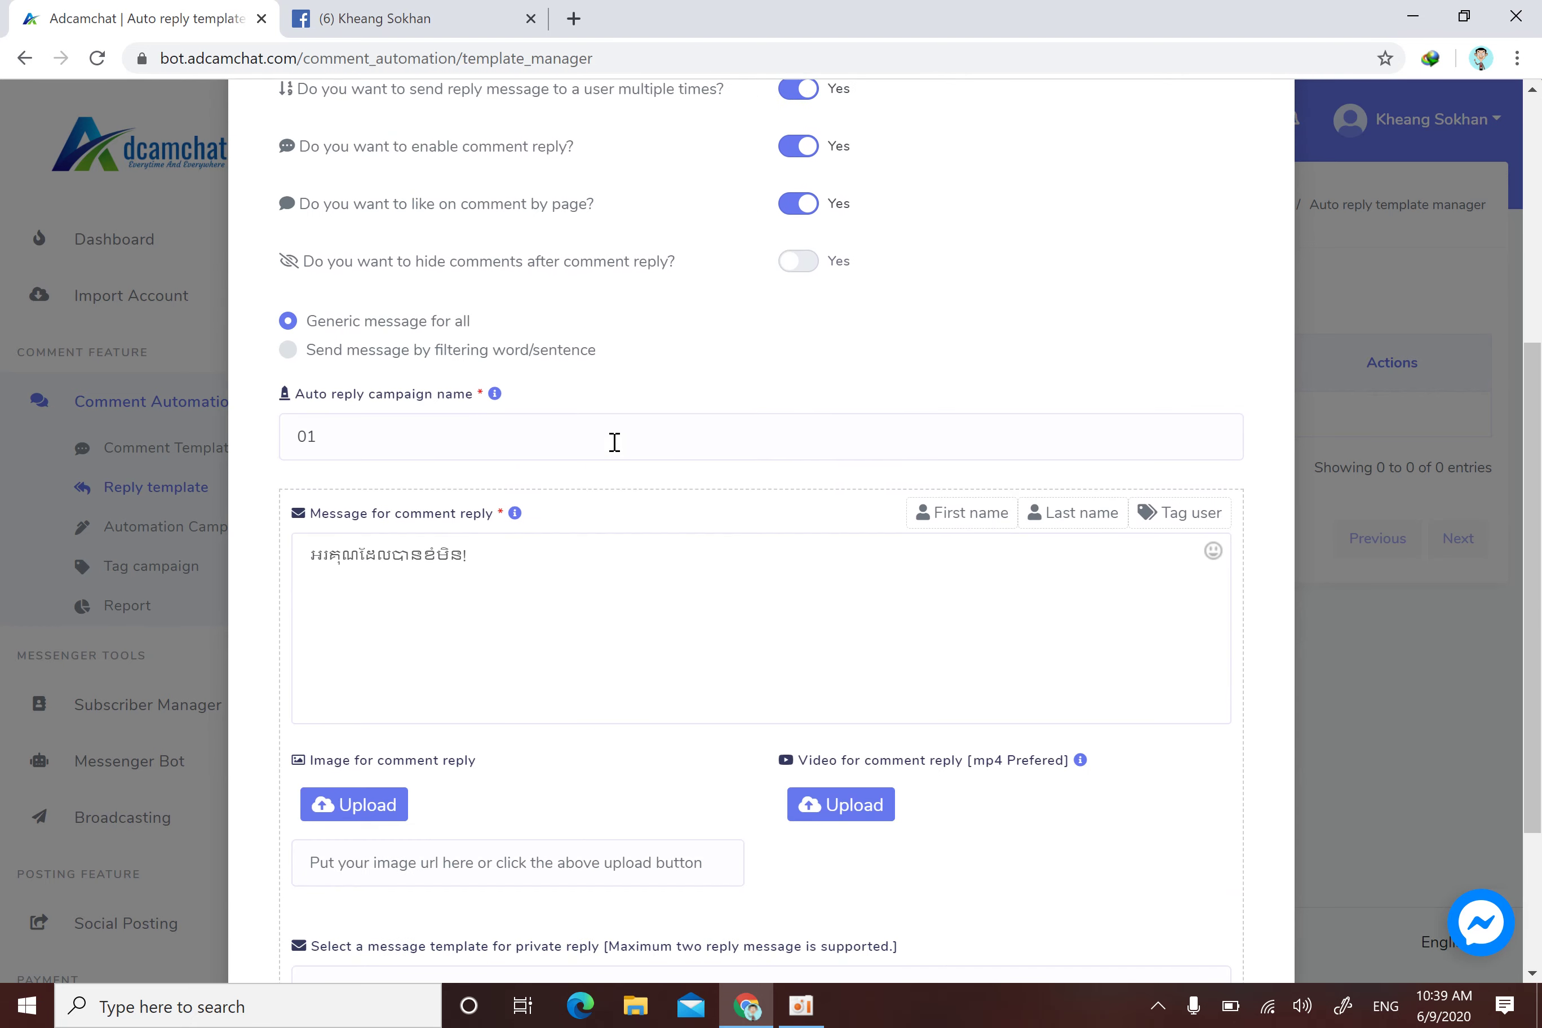
{"action": "scroll", "coordinate": [614, 442], "scroll_direction": "down", "scroll_amount": 3}
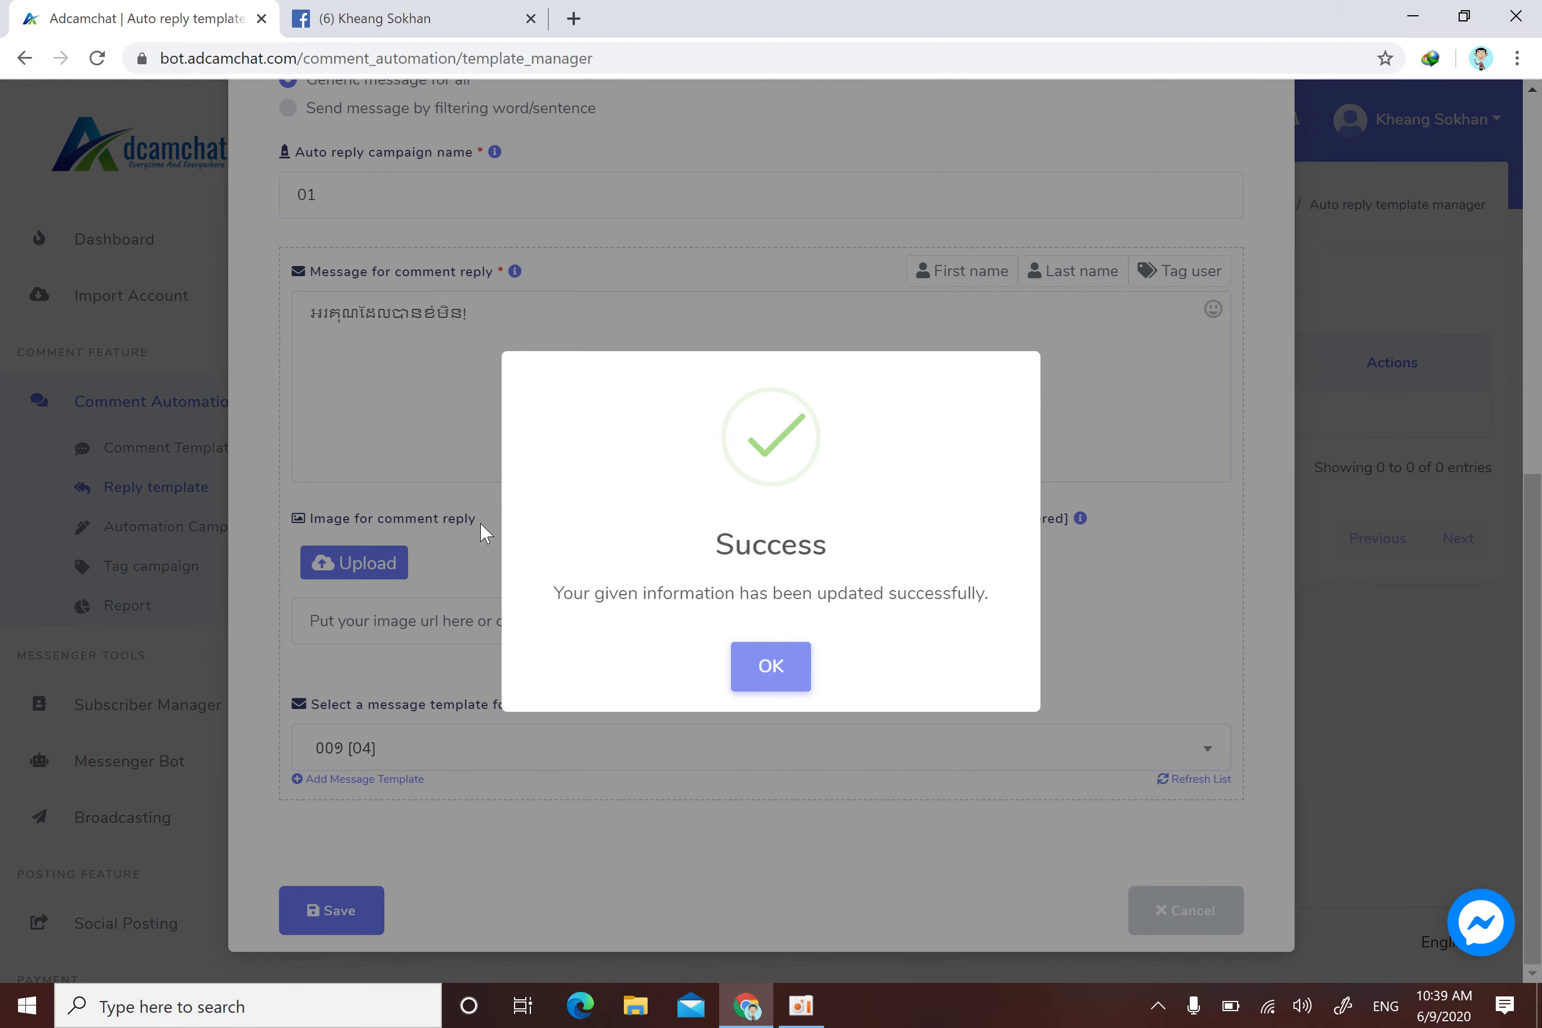
{"action": "left_click", "coordinate": [765, 676]}
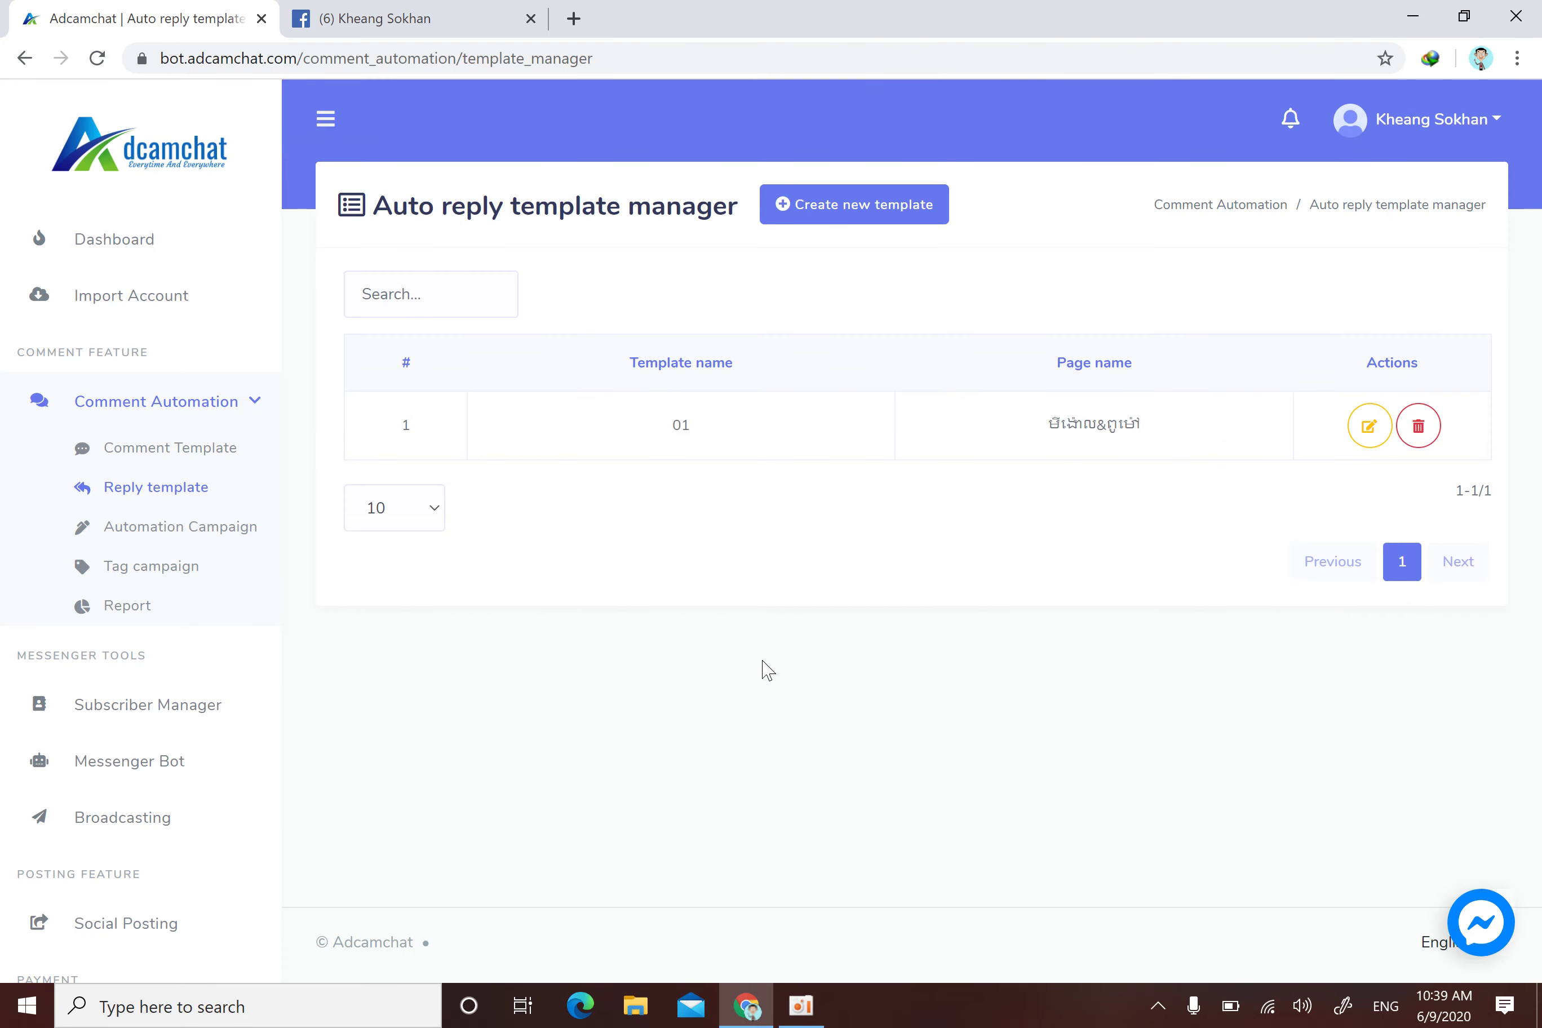
- Examine the saved template's number, name and page in the auto reply template list
{"action": "left_click_drag", "start_coordinate": [631, 411], "coordinate": [697, 430]}
{"action": "left_click", "coordinate": [432, 432]}
{"action": "left_click_drag", "start_coordinate": [403, 427], "coordinate": [334, 430]}
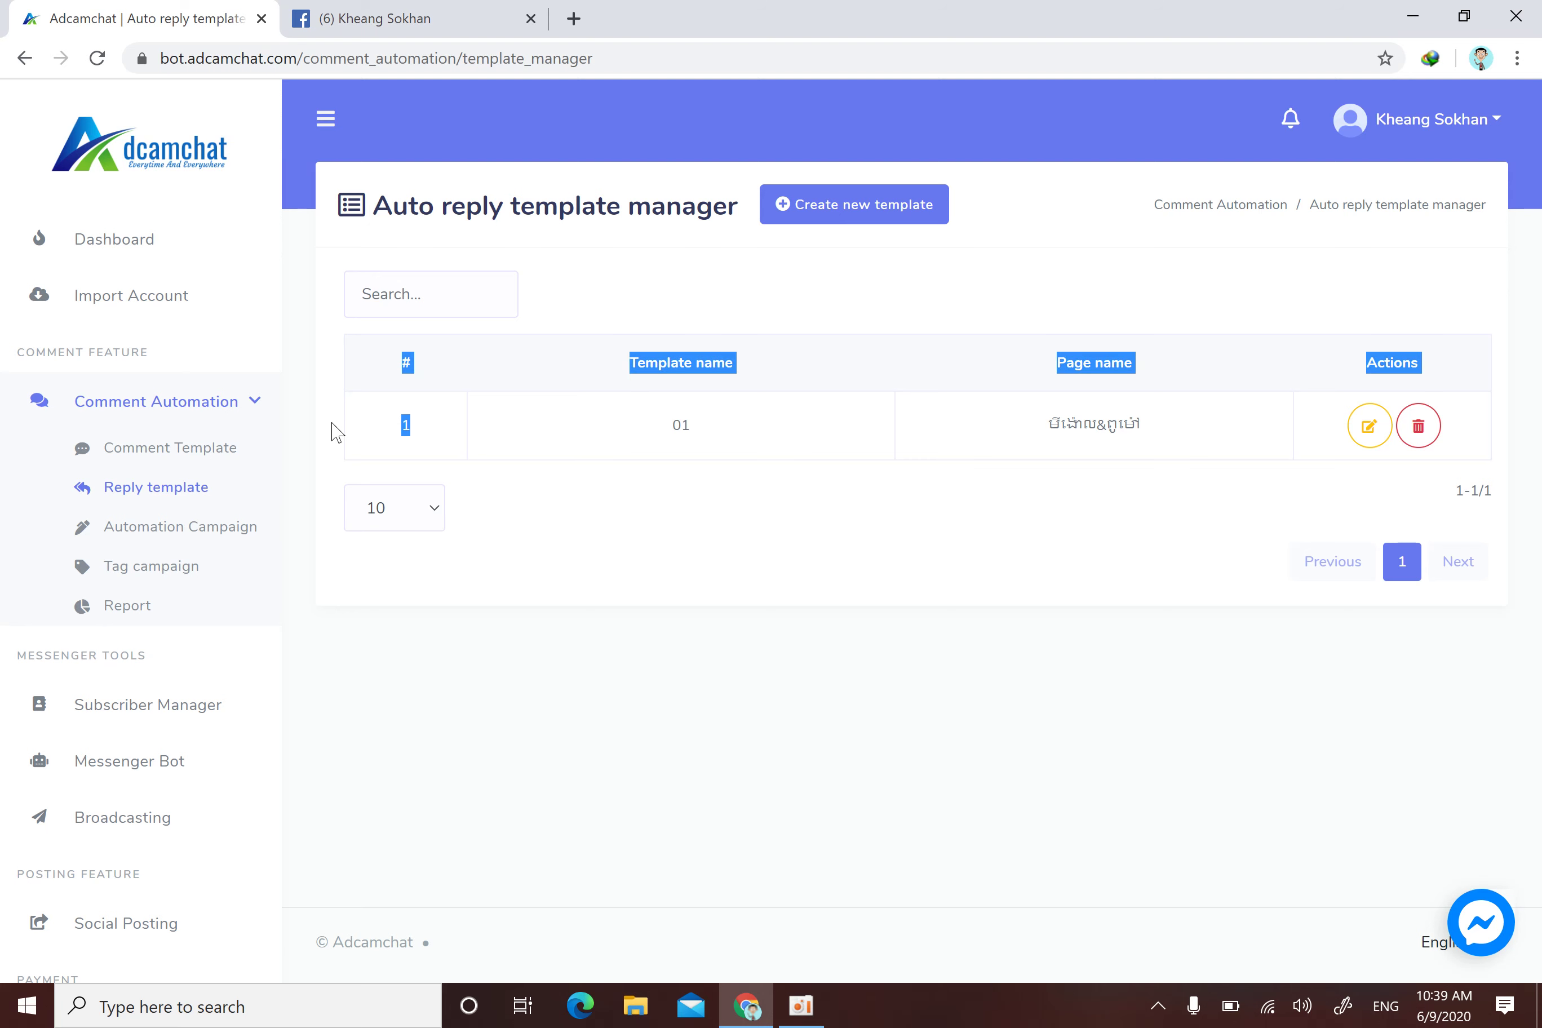
{"action": "left_click", "coordinate": [403, 416]}
{"action": "left_click_drag", "start_coordinate": [1141, 433], "coordinate": [1054, 425]}
{"action": "left_click", "coordinate": [1296, 441]}
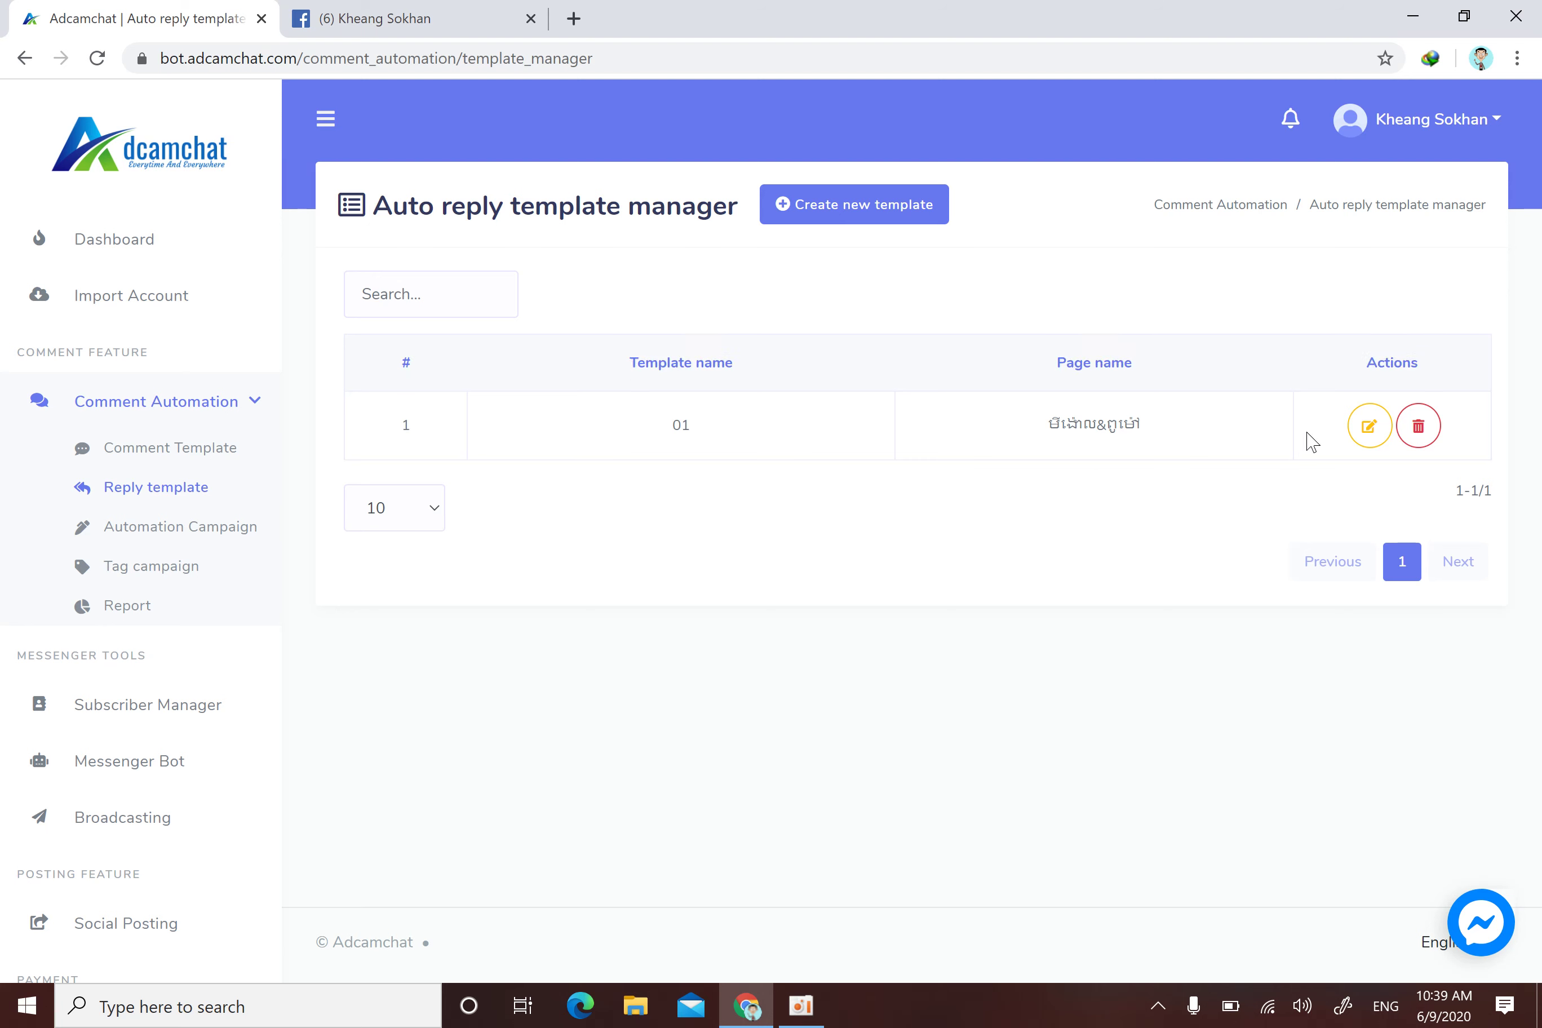
- Open auto reply template 01 for editing, look through all its settings and close it without changes
{"action": "left_click", "coordinate": [1371, 427]}
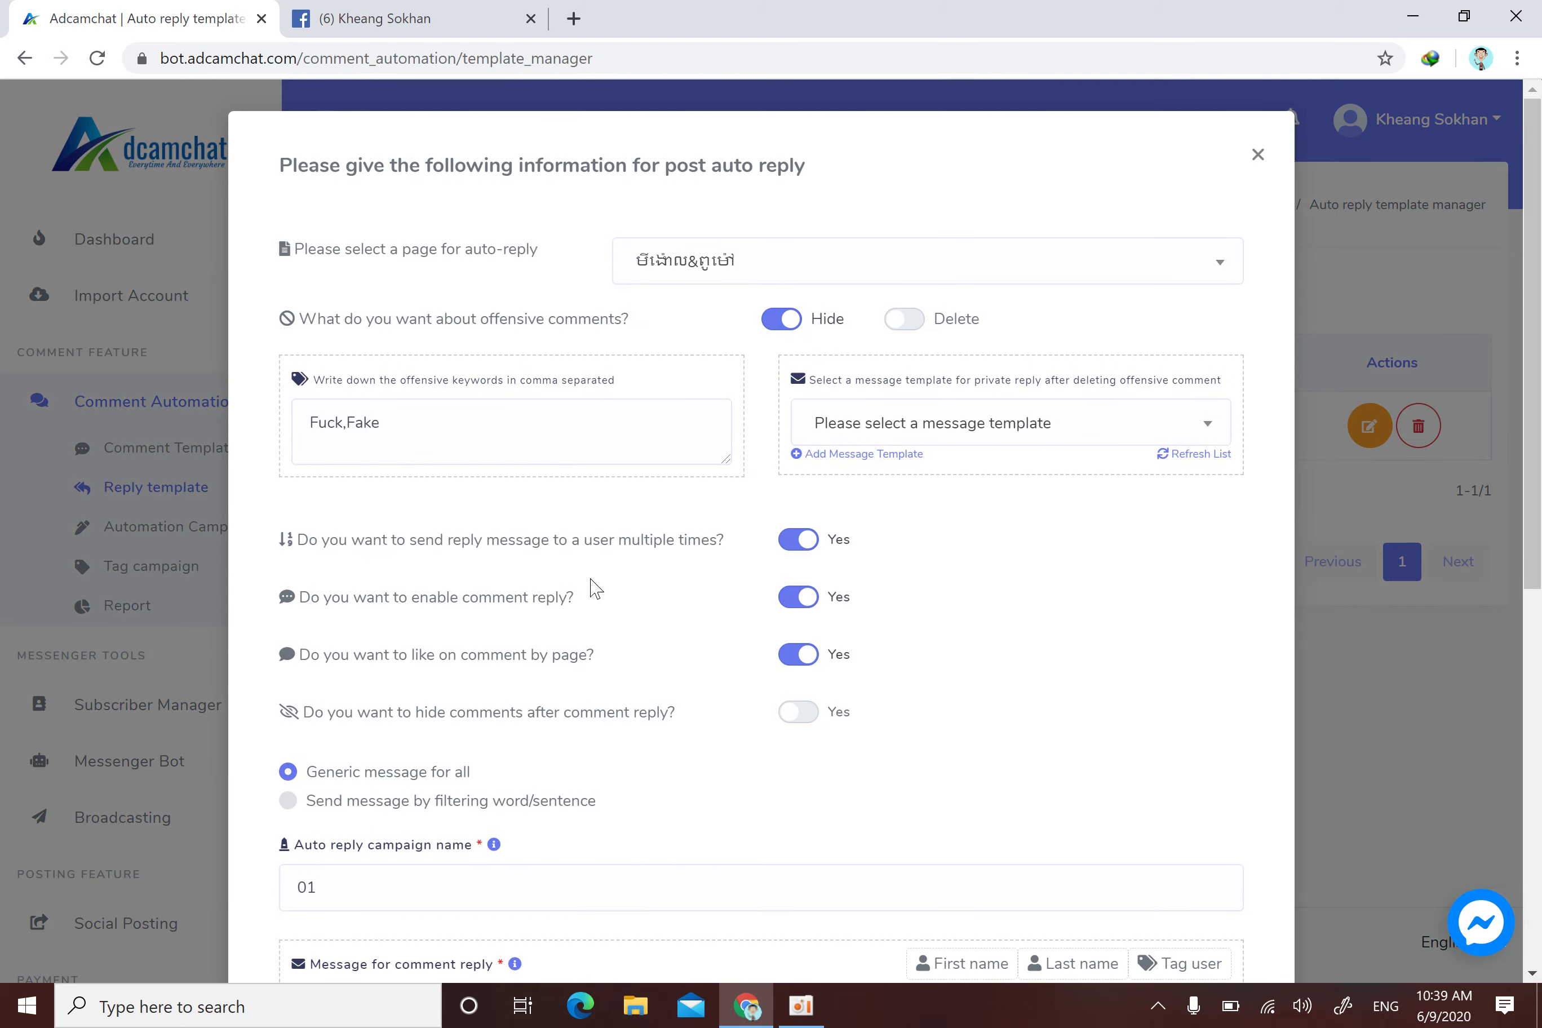
{"action": "scroll", "coordinate": [693, 391], "scroll_direction": "down", "scroll_amount": 10}
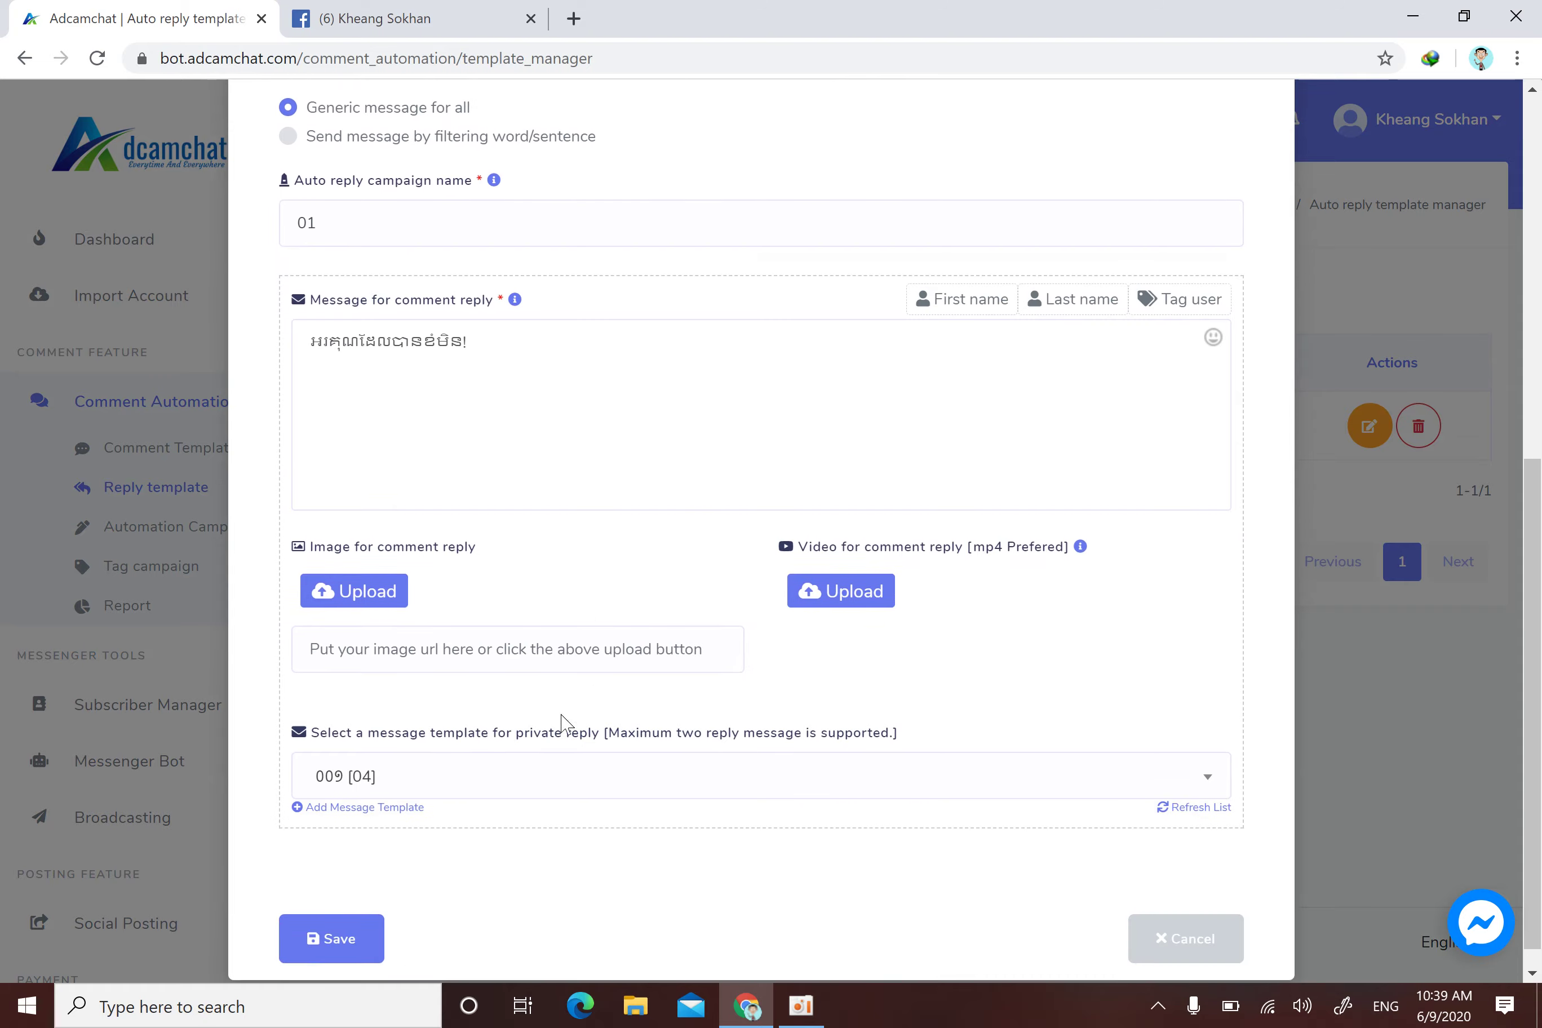
{"action": "scroll", "coordinate": [782, 806], "scroll_direction": "up", "scroll_amount": 10}
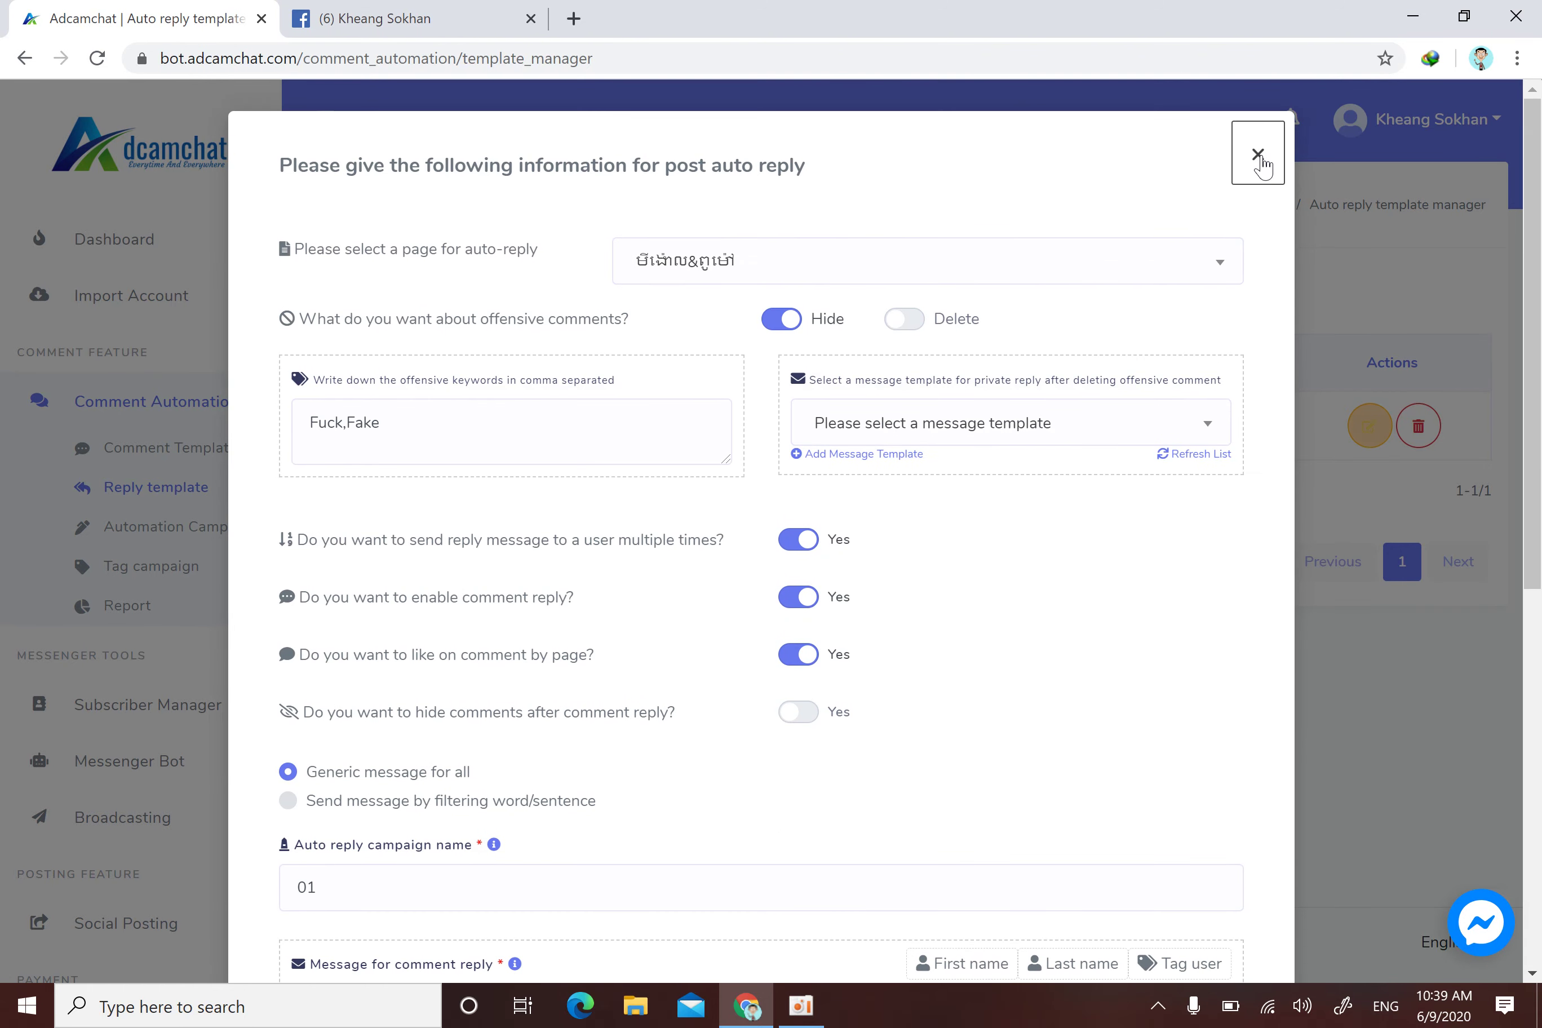
{"action": "left_click", "coordinate": [1258, 158]}
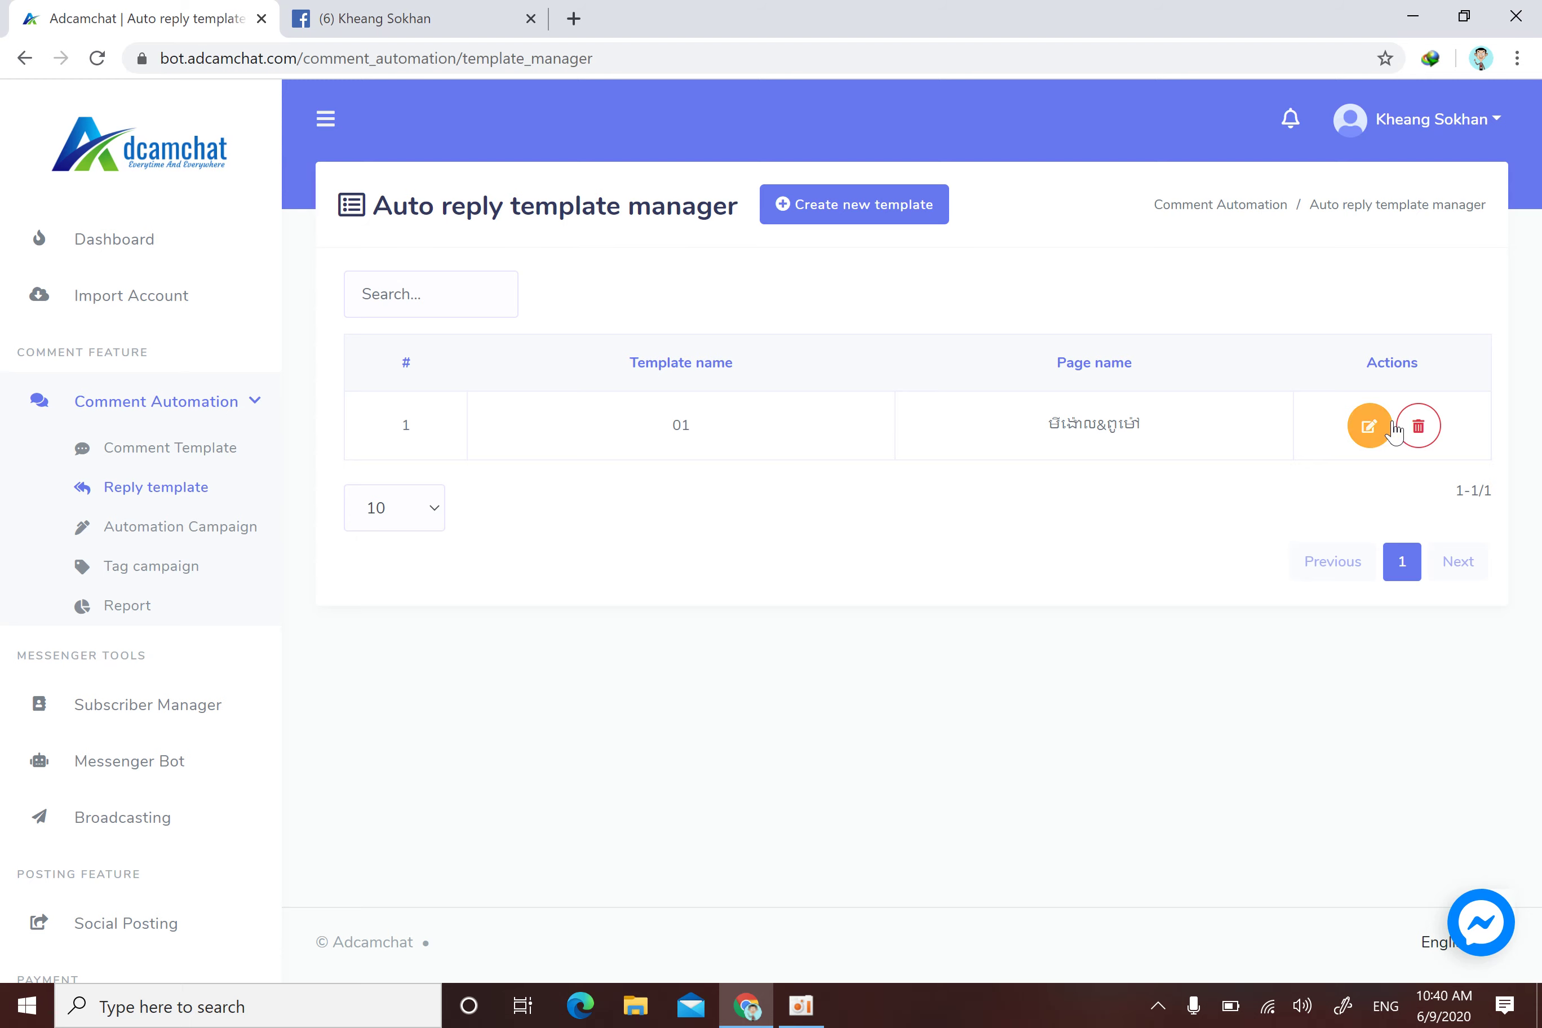
- Reopen template 01 to inspect its offensive keywords, comment reply message and private reply template, and cancel the edit
{"action": "left_click", "coordinate": [1367, 430]}
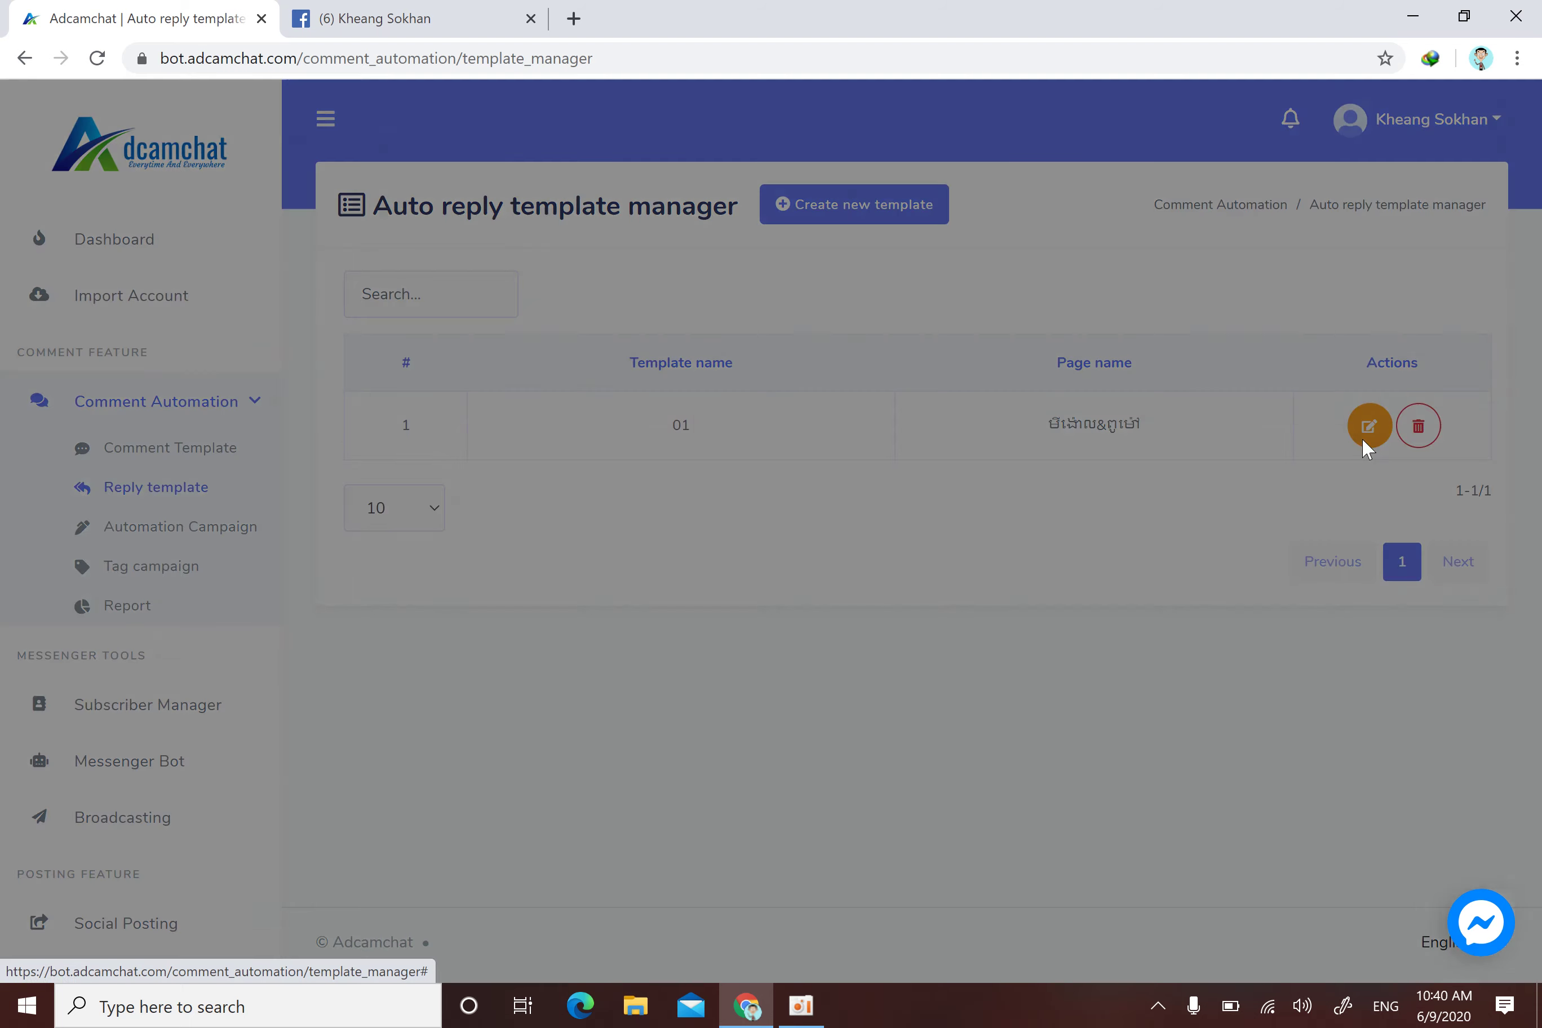
{"action": "left_click", "coordinate": [416, 434]}
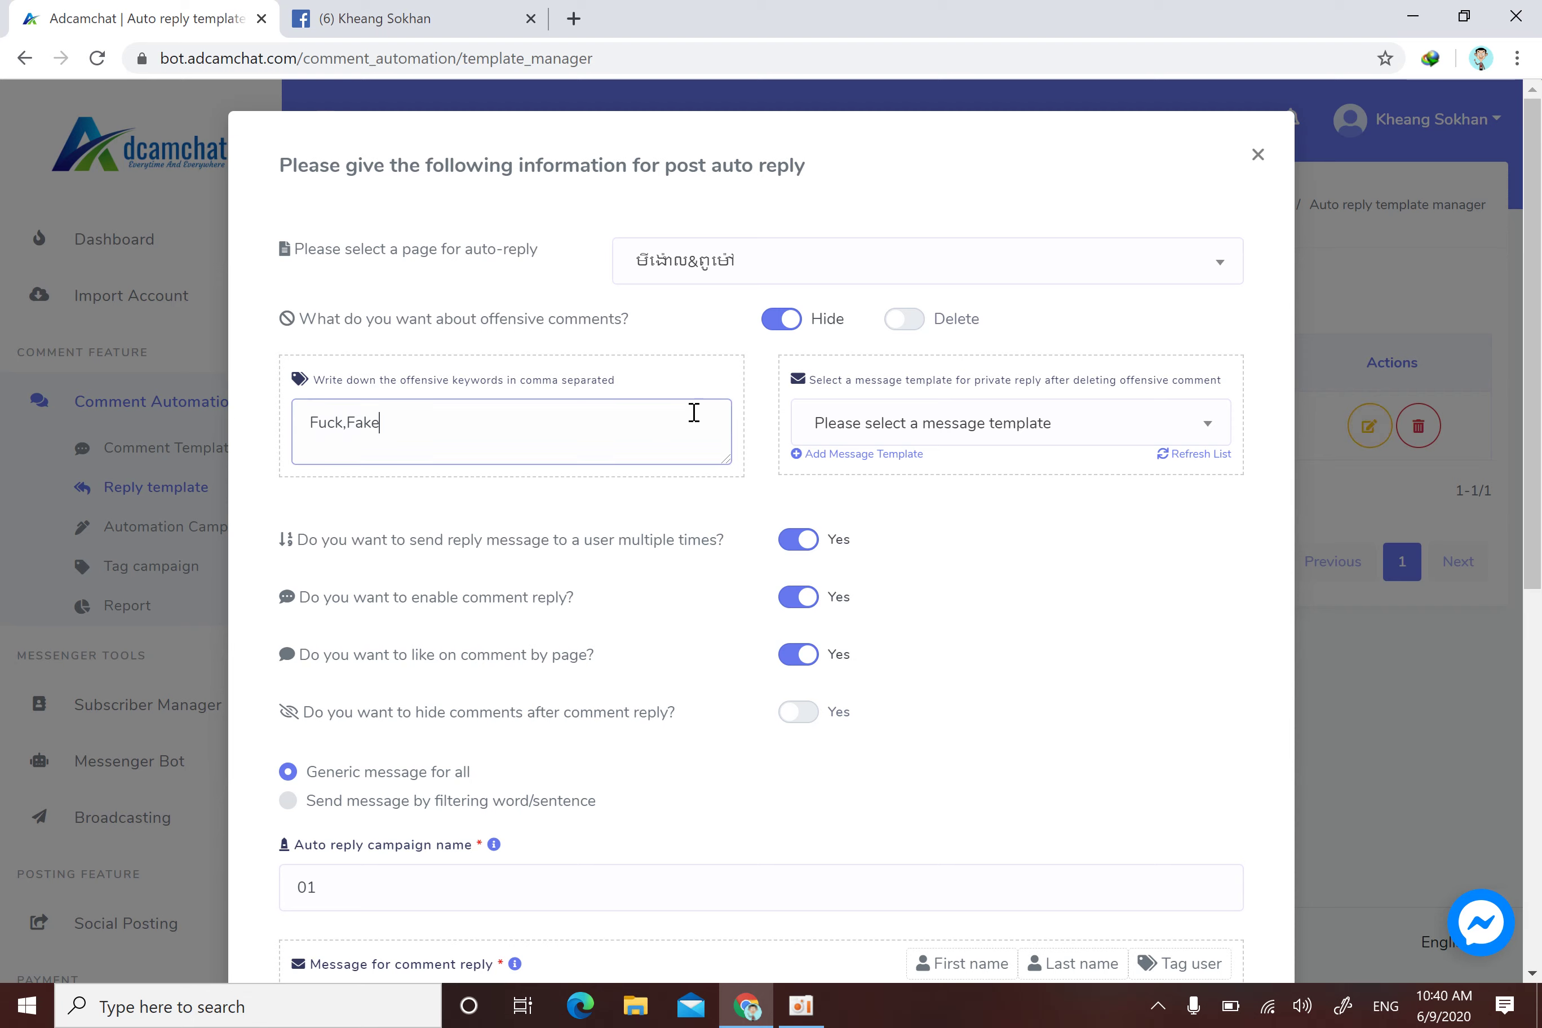
{"action": "scroll", "coordinate": [849, 425], "scroll_direction": "down", "scroll_amount": 5}
{"action": "left_click", "coordinate": [512, 673]}
{"action": "scroll", "coordinate": [478, 650], "scroll_direction": "down", "scroll_amount": 5}
{"action": "left_click_drag", "start_coordinate": [582, 325], "coordinate": [256, 325]}
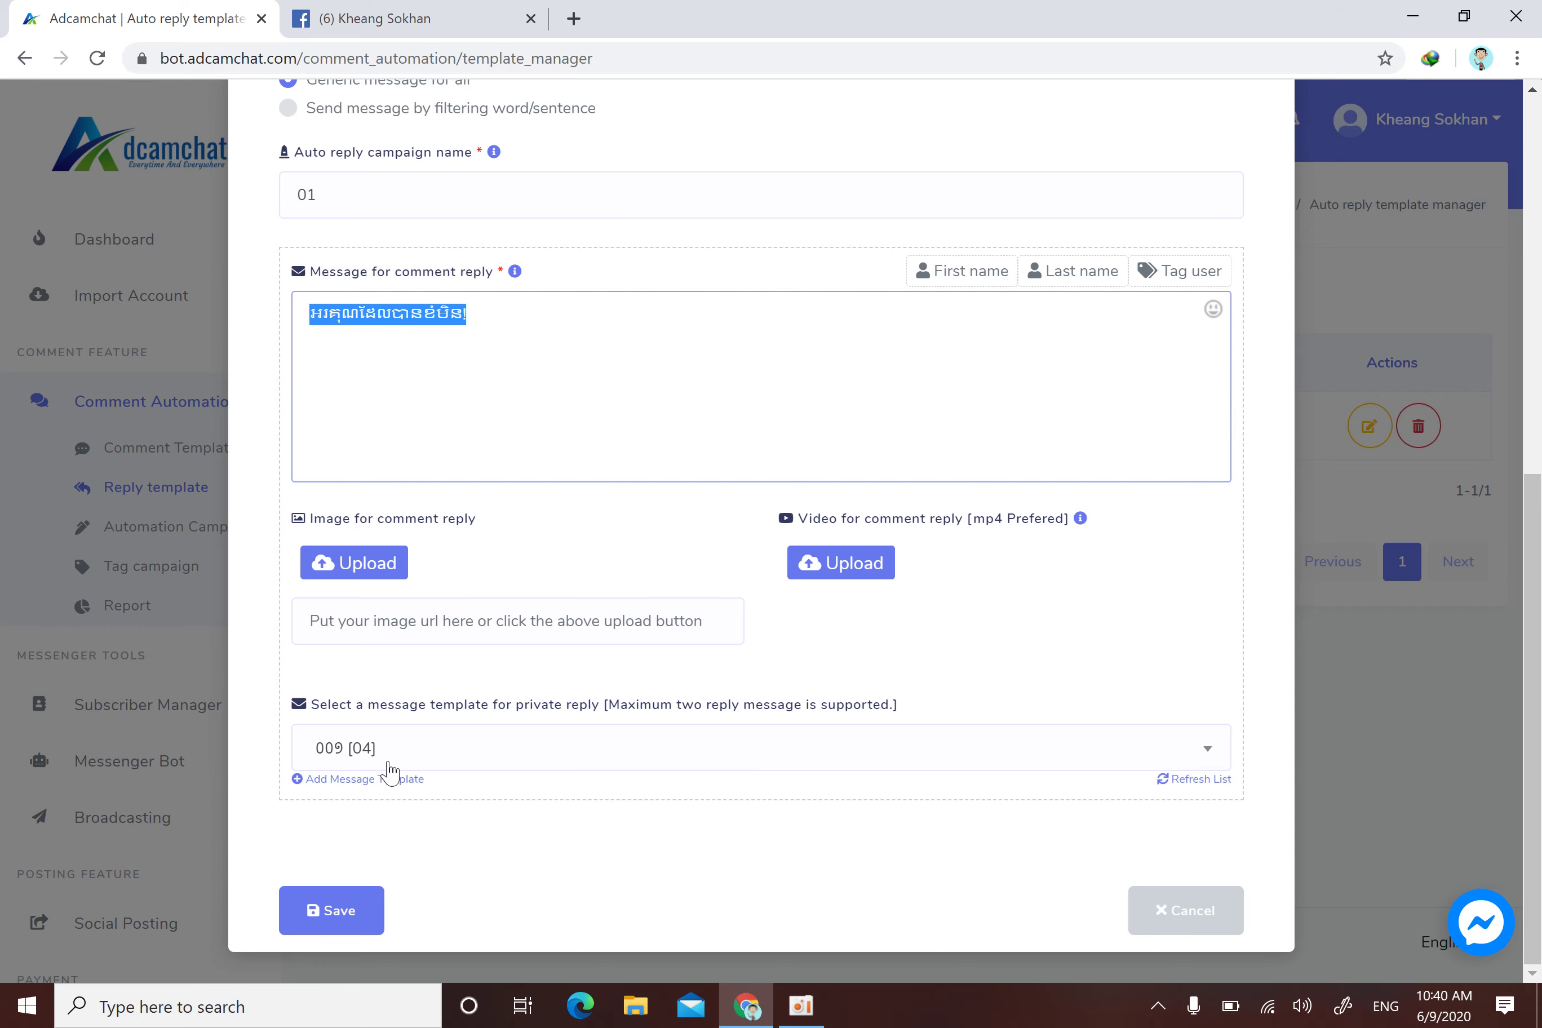
{"action": "left_click", "coordinate": [1191, 911]}
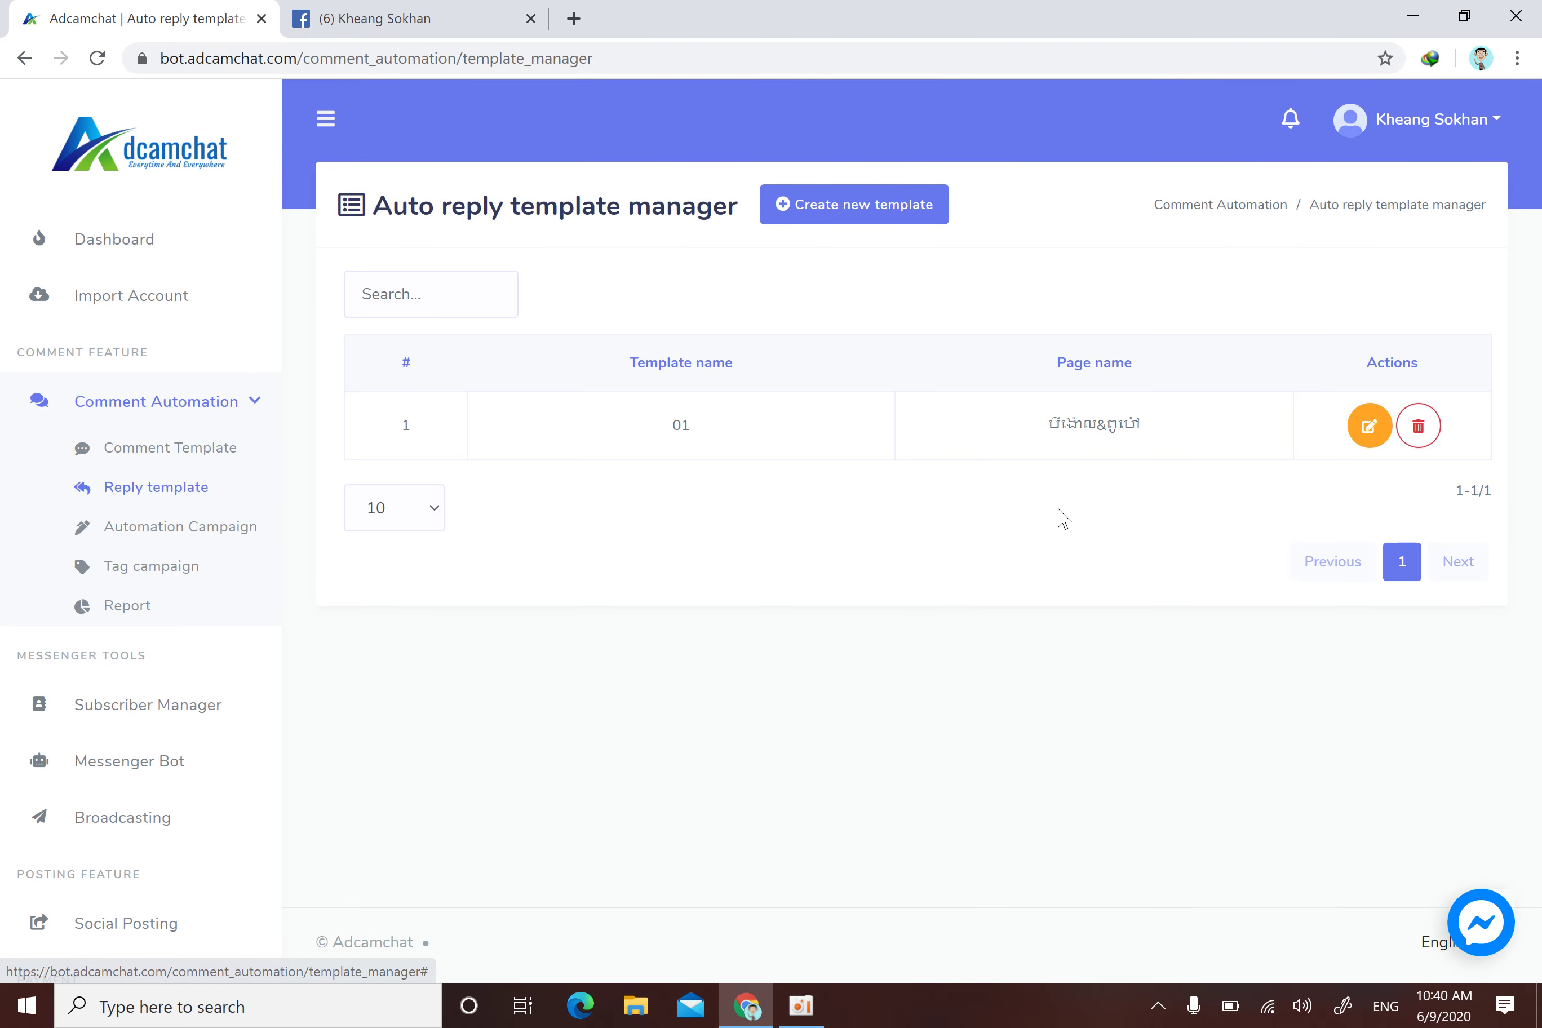
- Check which message template is chosen for the private reply in template 01, and cancel the edit
{"action": "scroll", "coordinate": [720, 585], "scroll_direction": "down", "scroll_amount": 5}
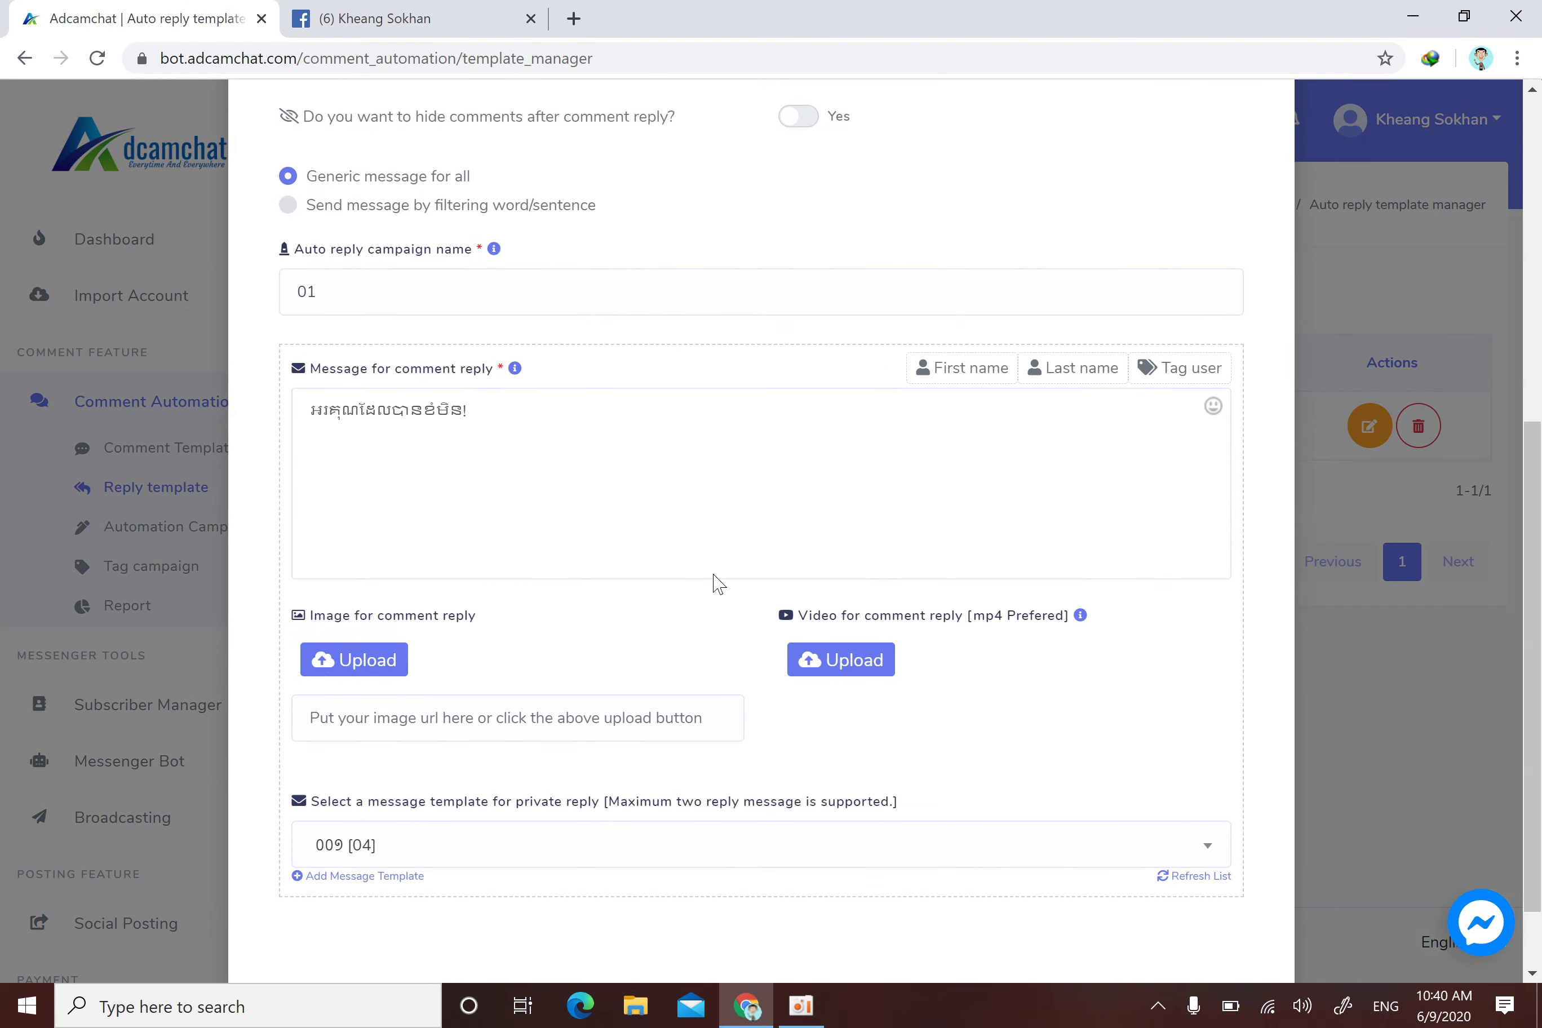
{"action": "scroll", "coordinate": [720, 585], "scroll_direction": "down", "scroll_amount": 2}
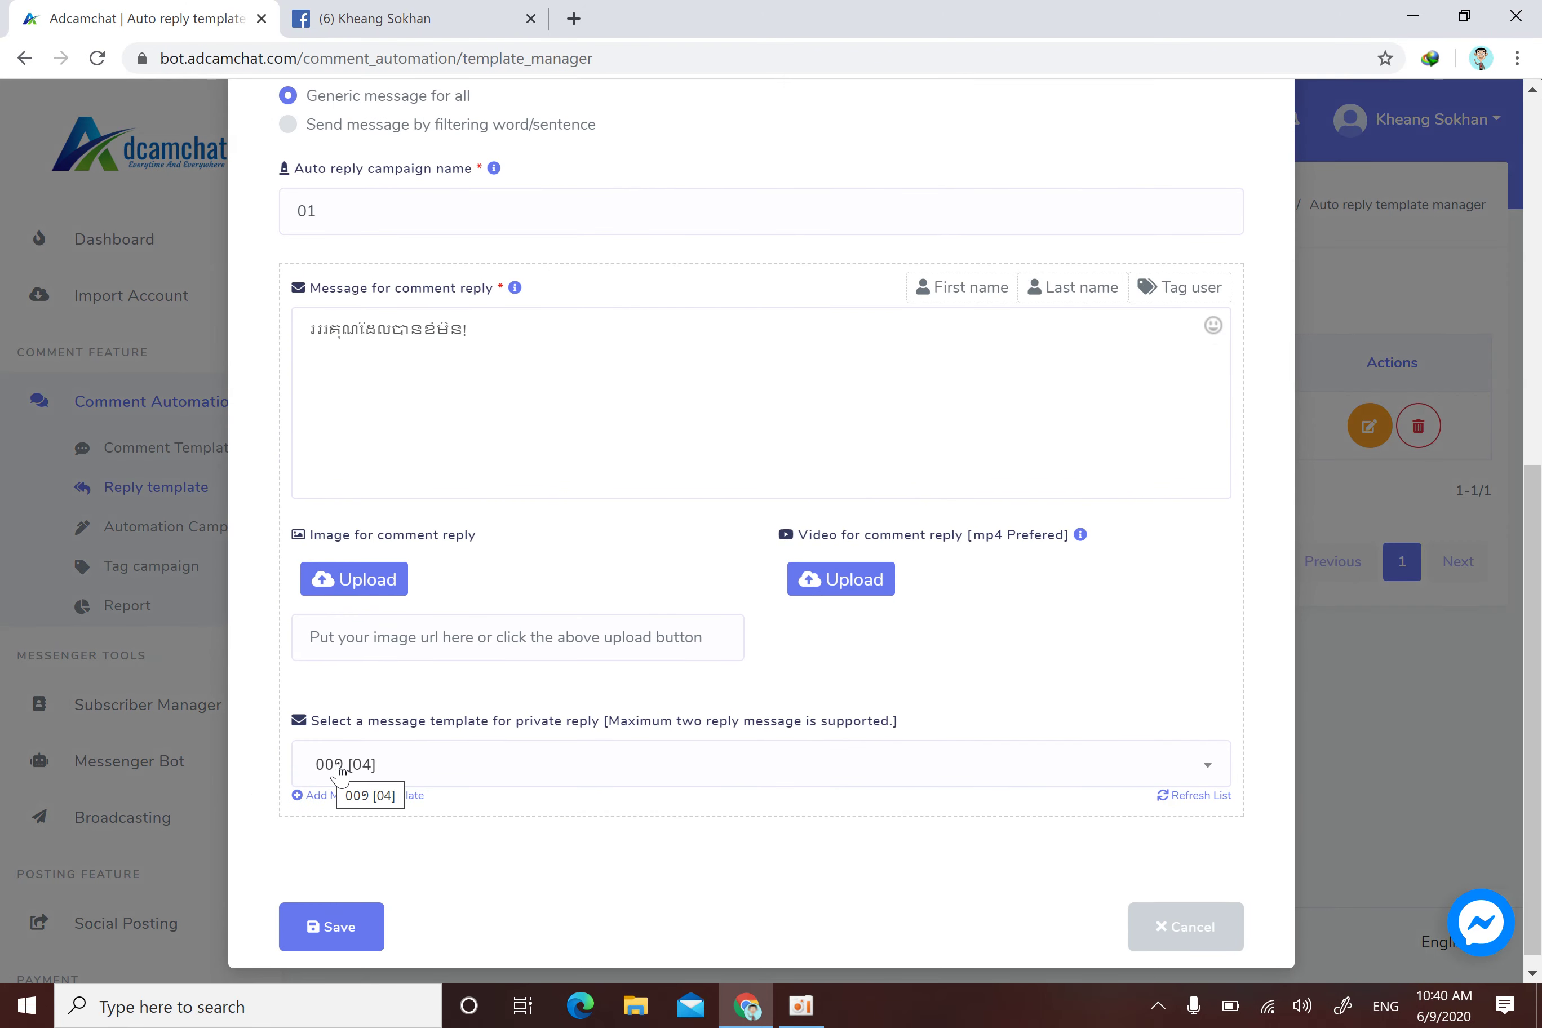
{"action": "left_click", "coordinate": [1238, 928]}
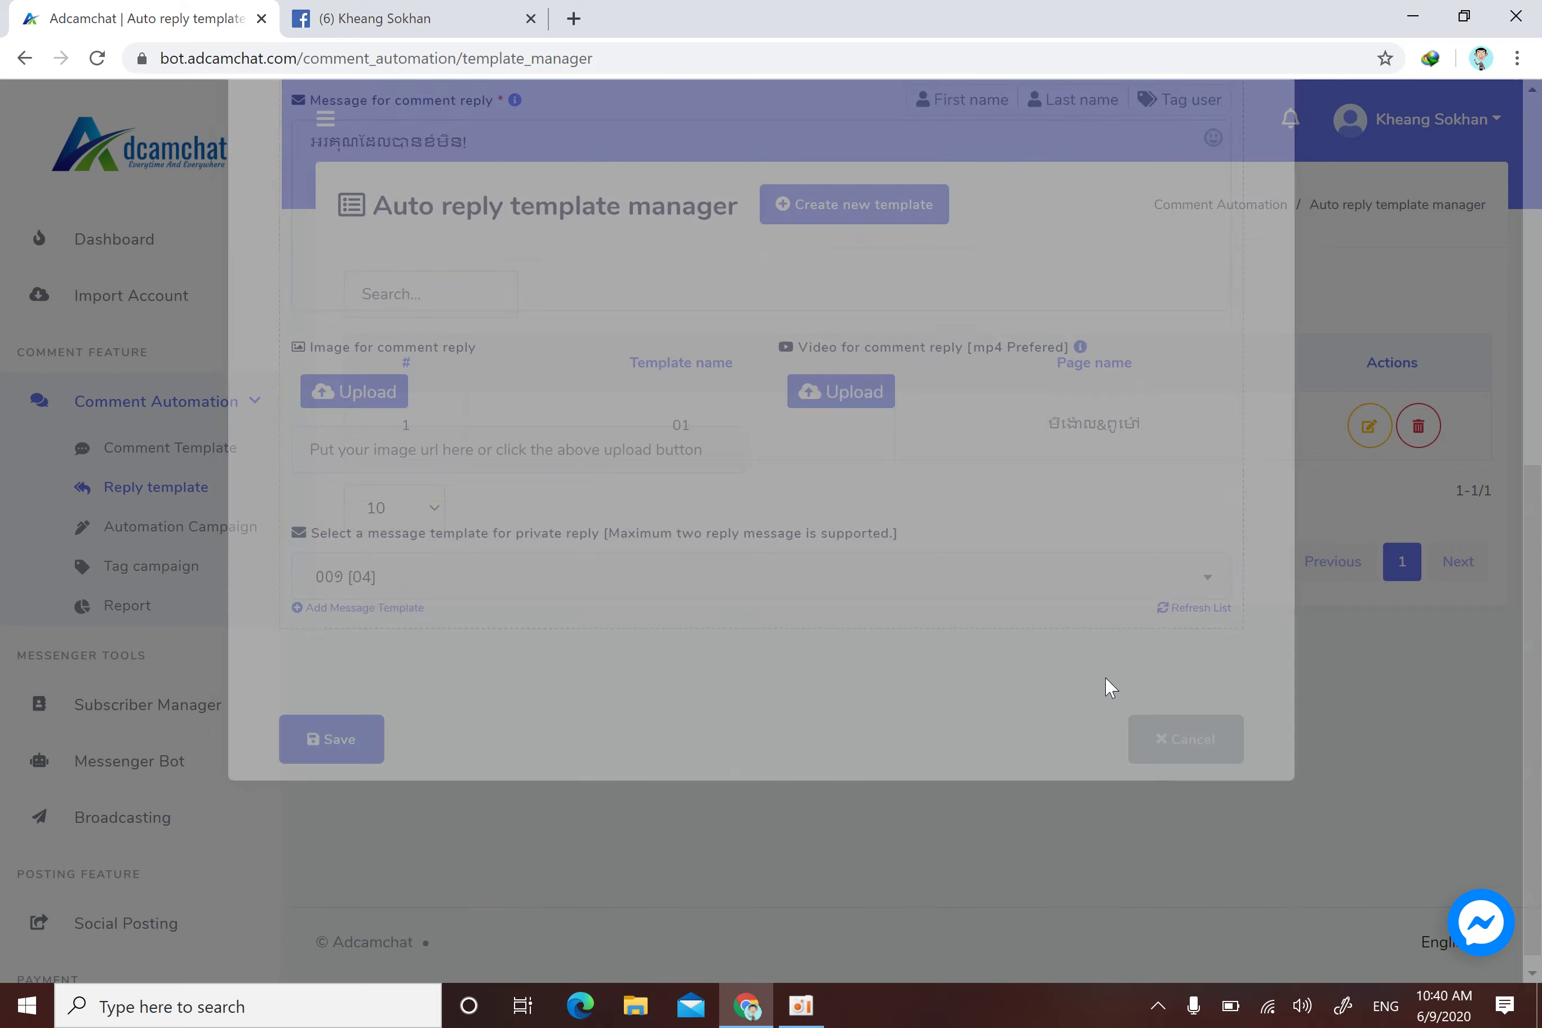
- Open the postback template 009 for editing from the Messenger Bot's Post-back manager
{"action": "left_click", "coordinate": [151, 773]}
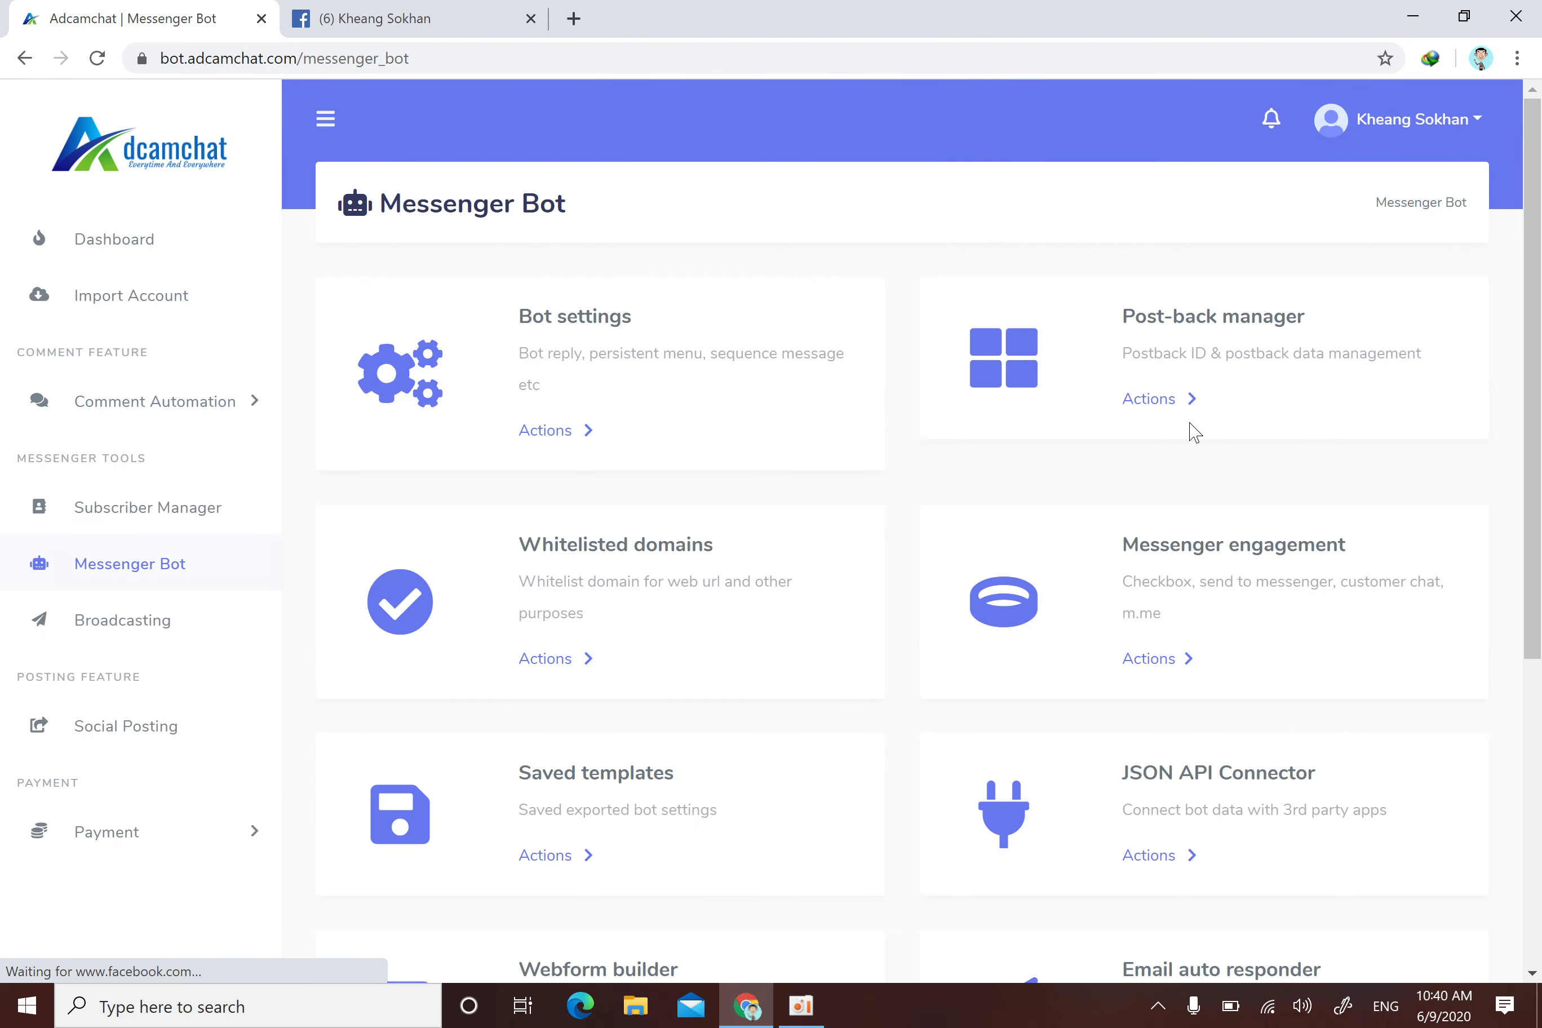
{"action": "left_click_drag", "start_coordinate": [1136, 316], "coordinate": [1305, 317]}
{"action": "left_click", "coordinate": [1152, 404]}
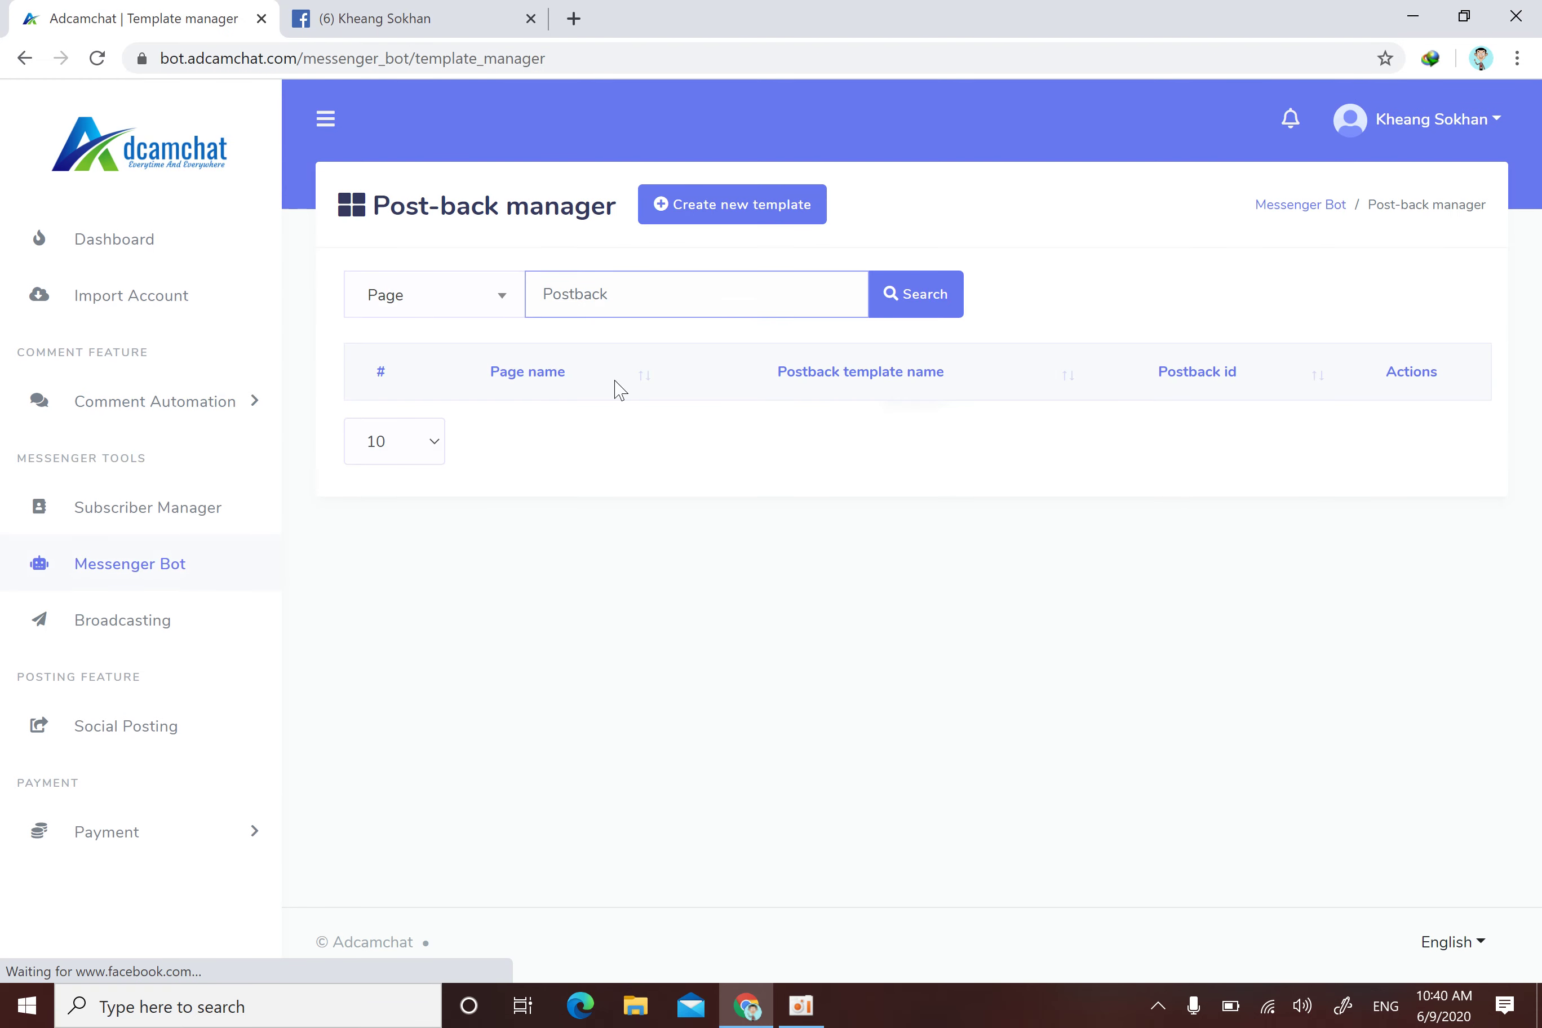
{"action": "left_click_drag", "start_coordinate": [791, 440], "coordinate": [753, 448]}
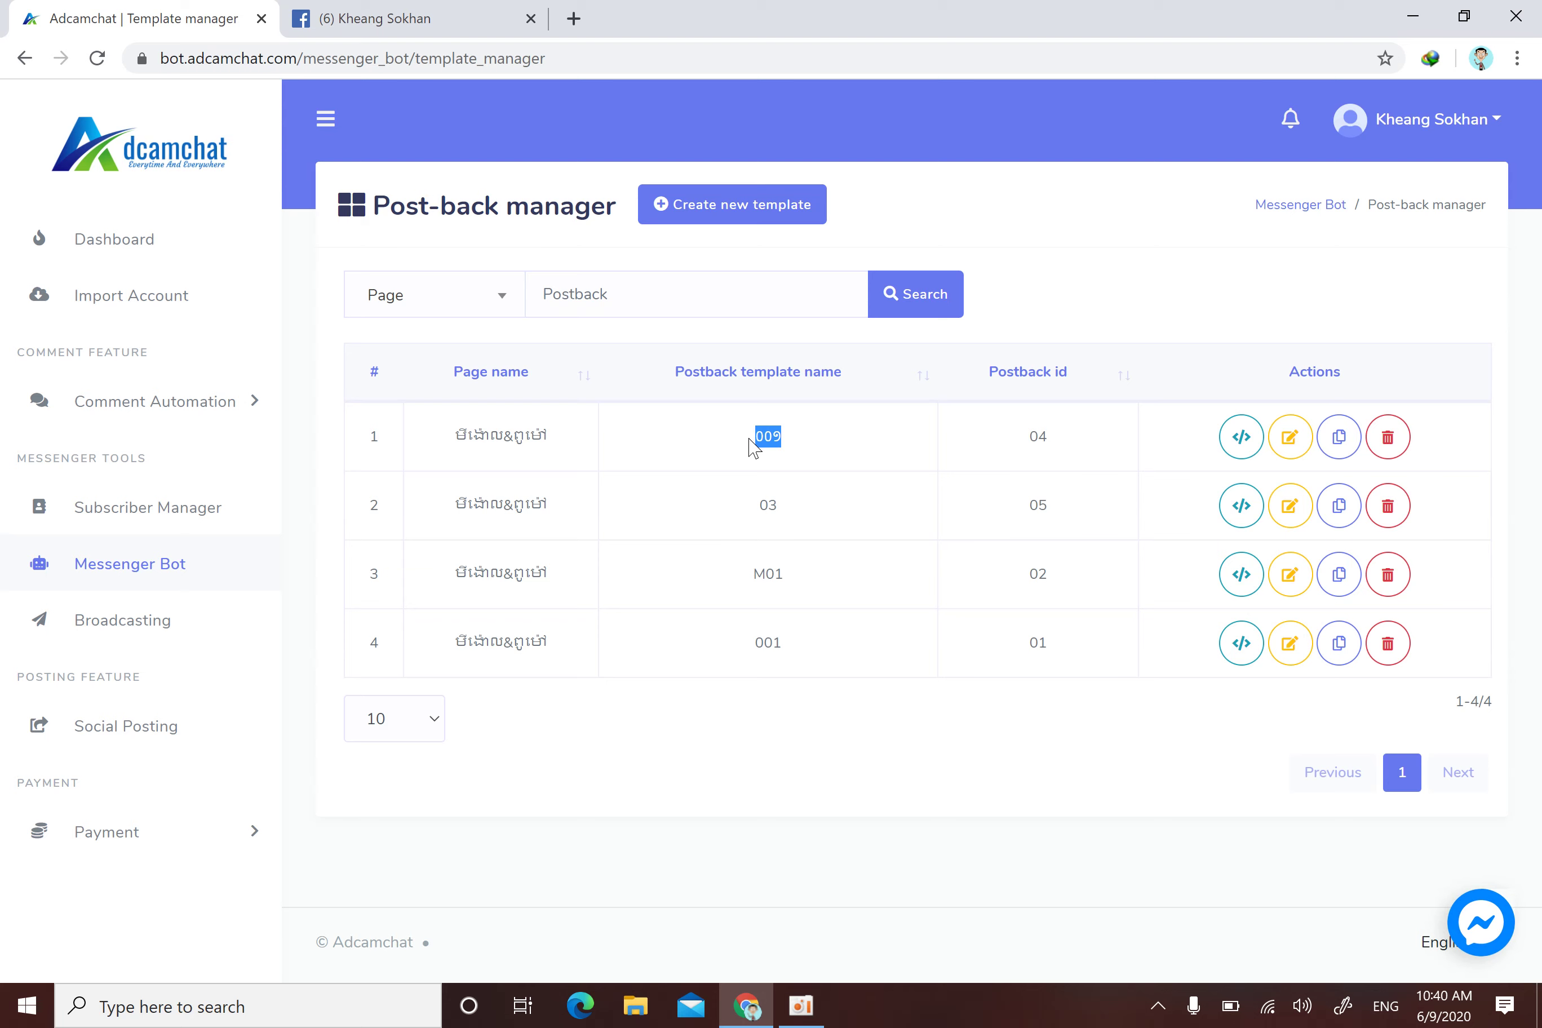
{"action": "left_click", "coordinate": [1304, 440]}
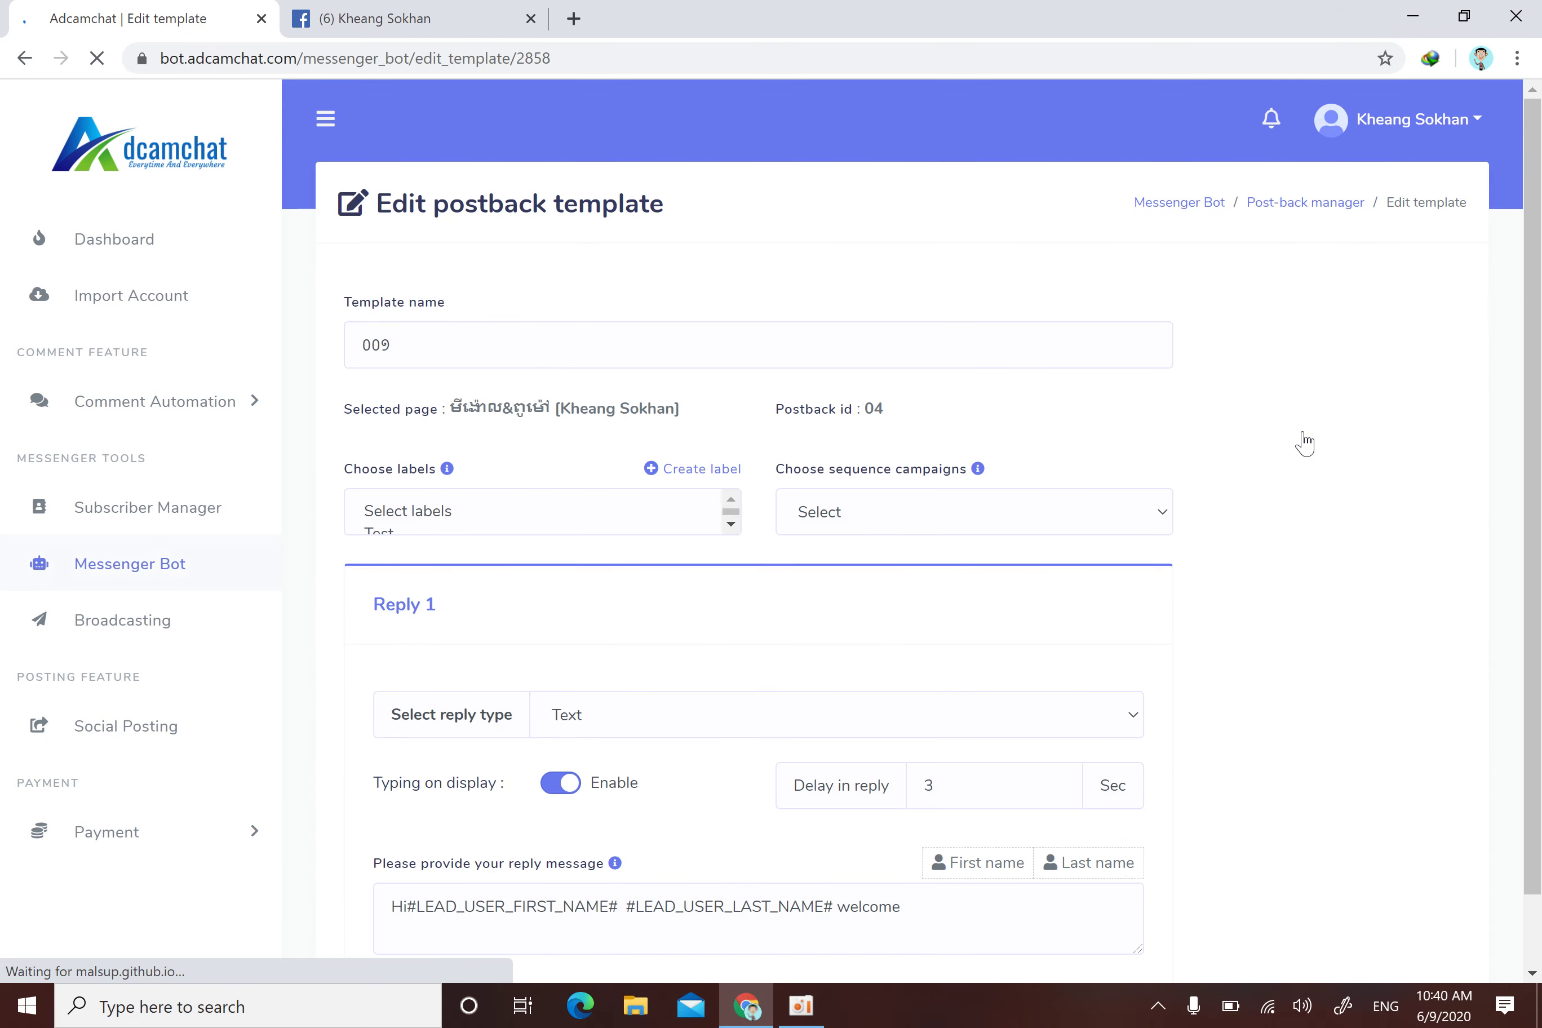
- Review the reply message in postback template 009, and return to the auto reply template manager under Comment Automation
{"action": "scroll", "coordinate": [641, 585], "scroll_direction": "down", "scroll_amount": 5}
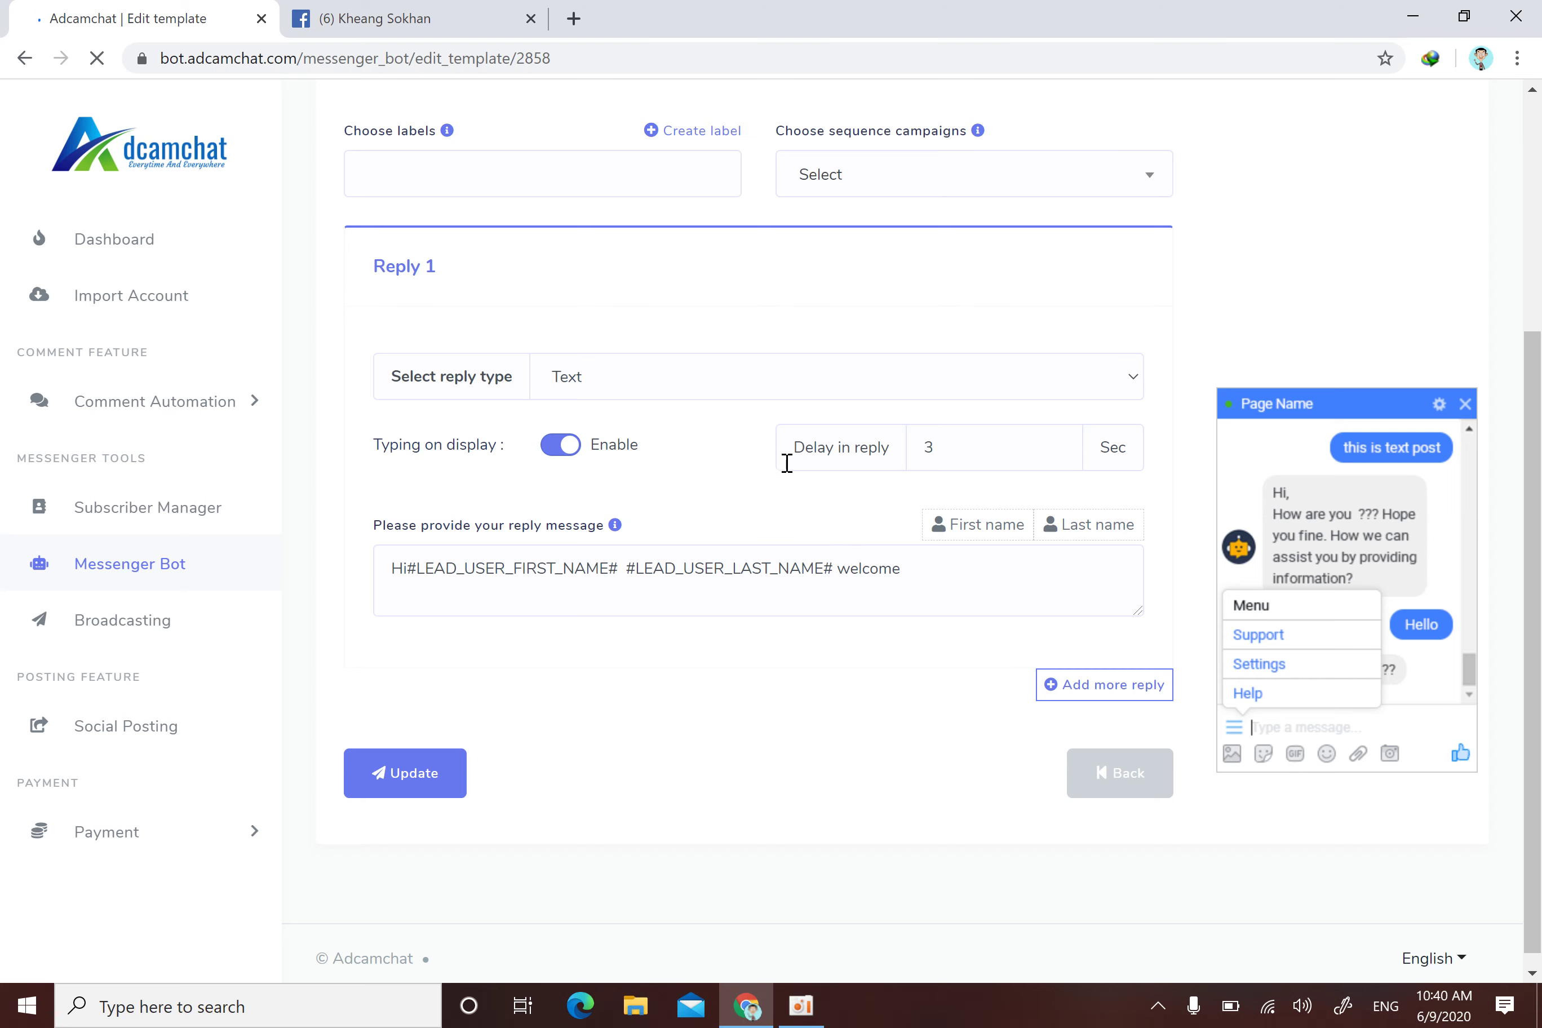
{"action": "left_click_drag", "start_coordinate": [908, 568], "coordinate": [760, 567]}
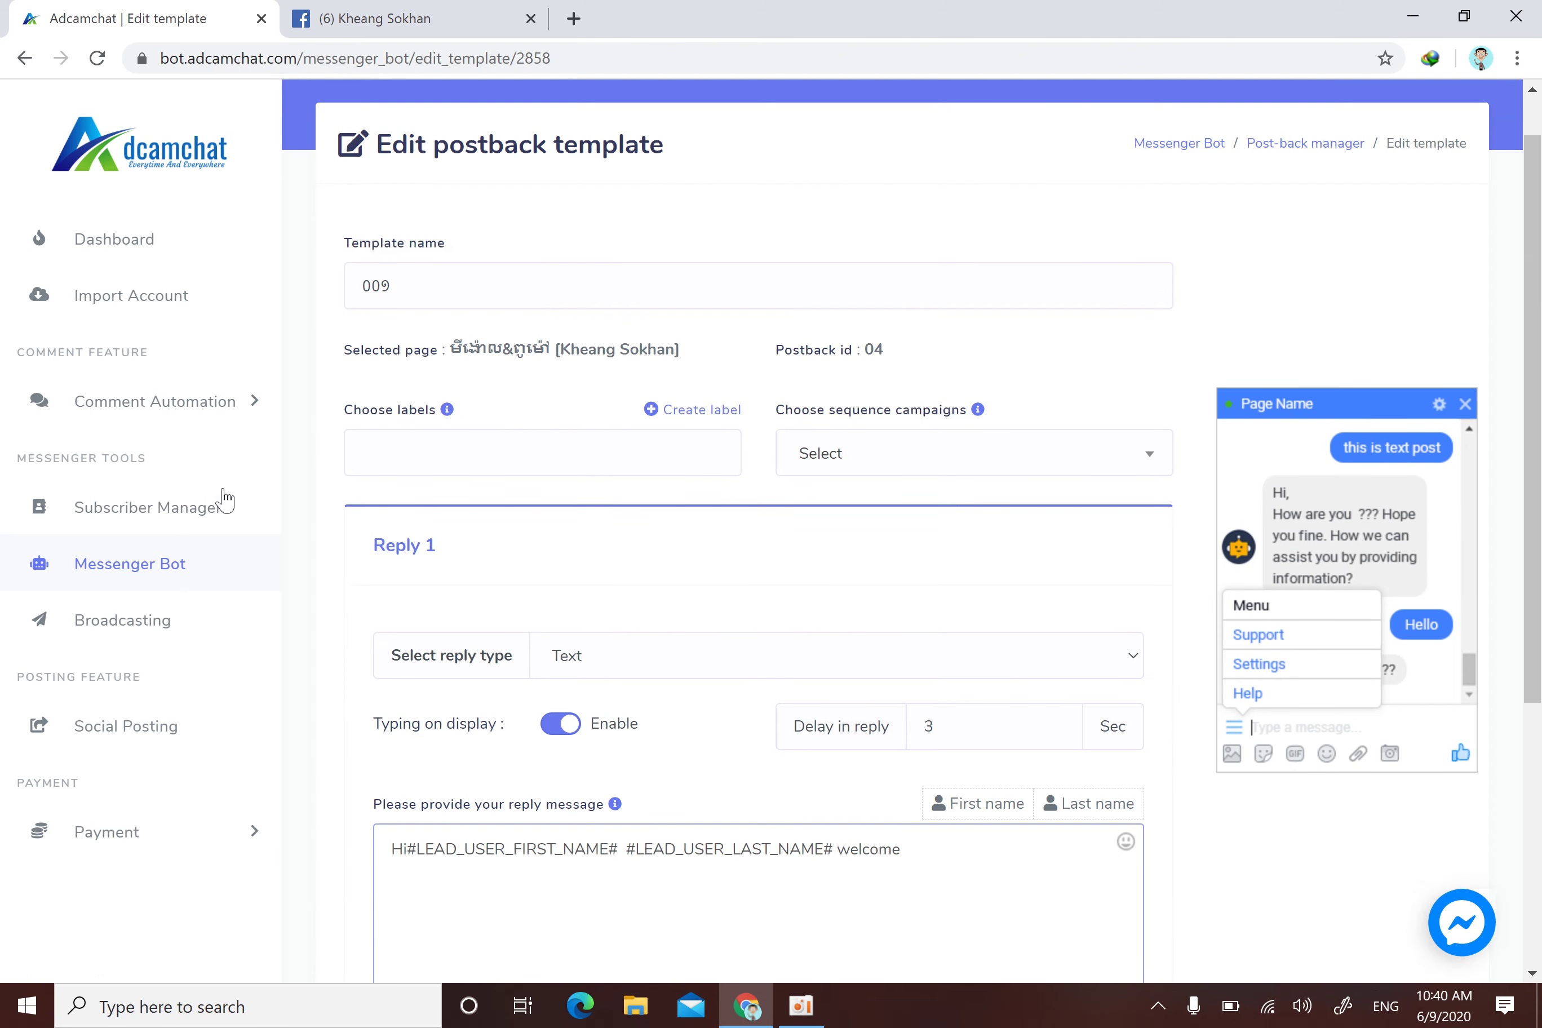
{"action": "left_click", "coordinate": [201, 411]}
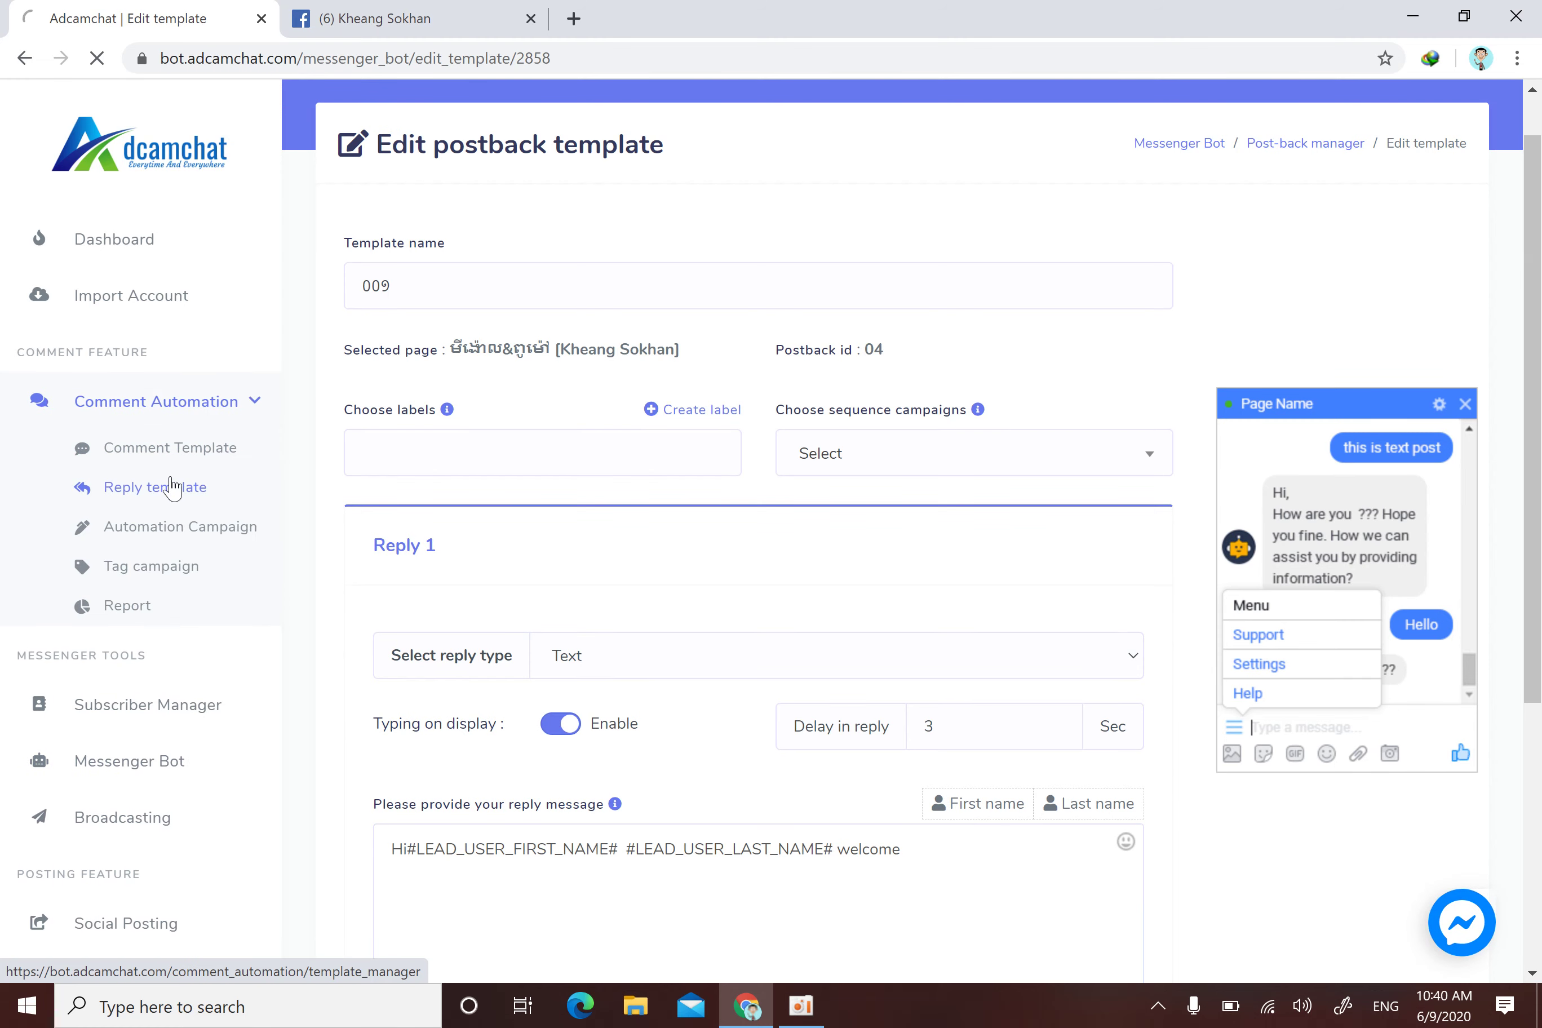
{"action": "left_click", "coordinate": [169, 488]}
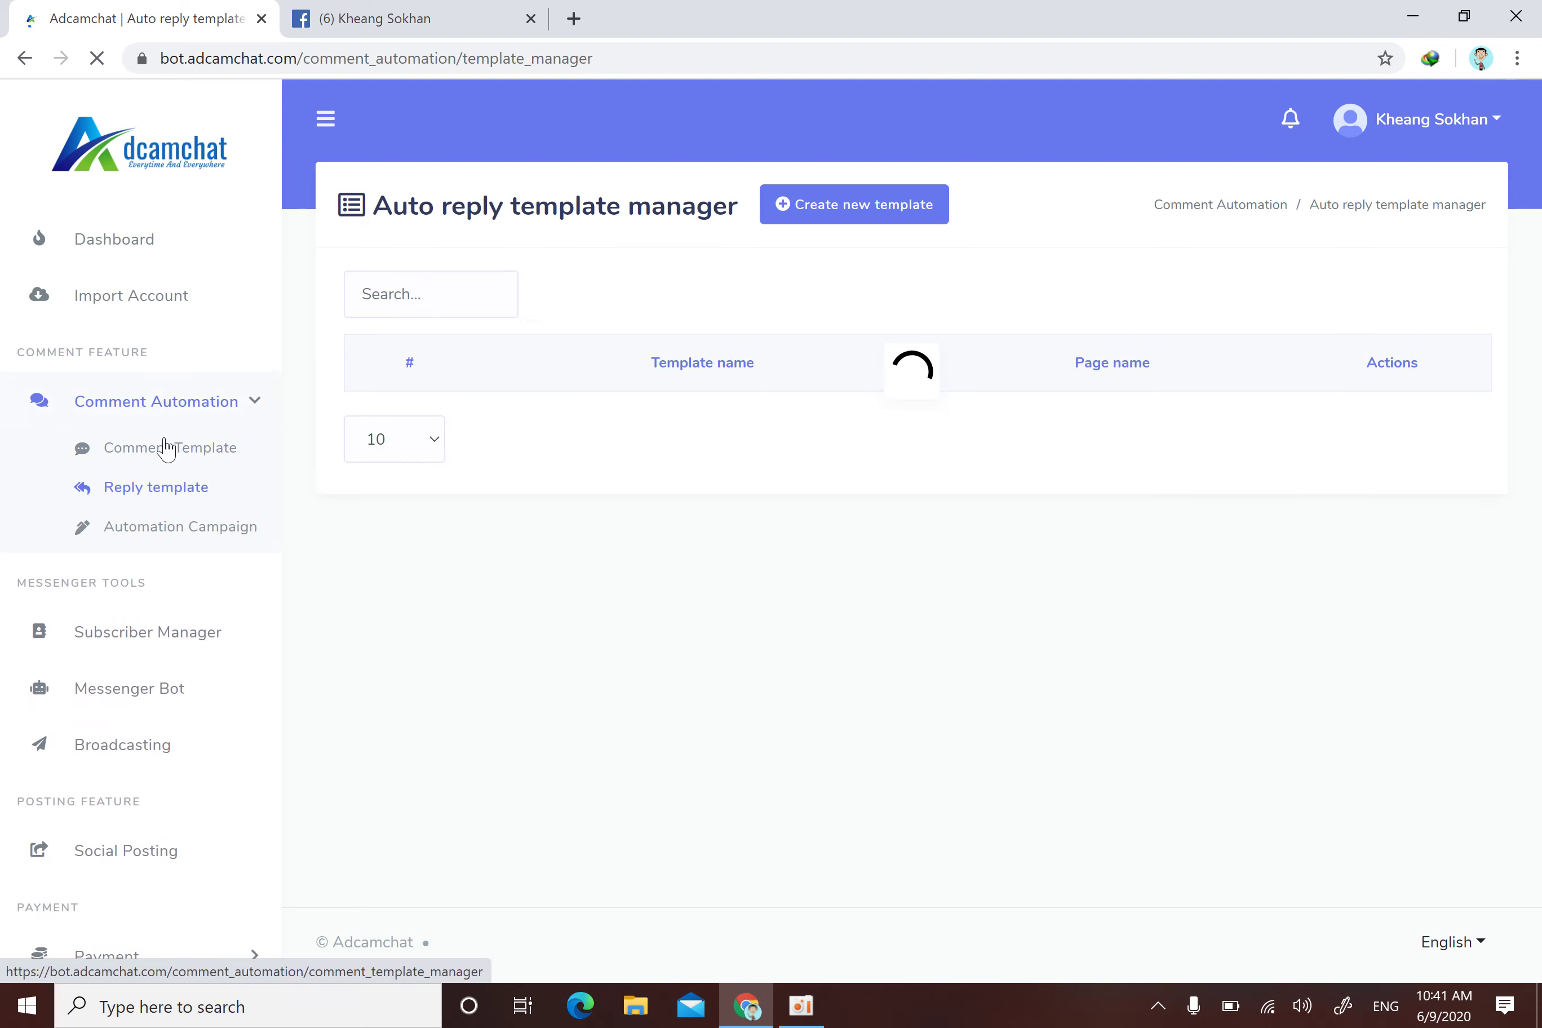
- Check the template name and the page name listed for auto reply template 01
{"action": "double_click", "coordinate": [674, 428]}
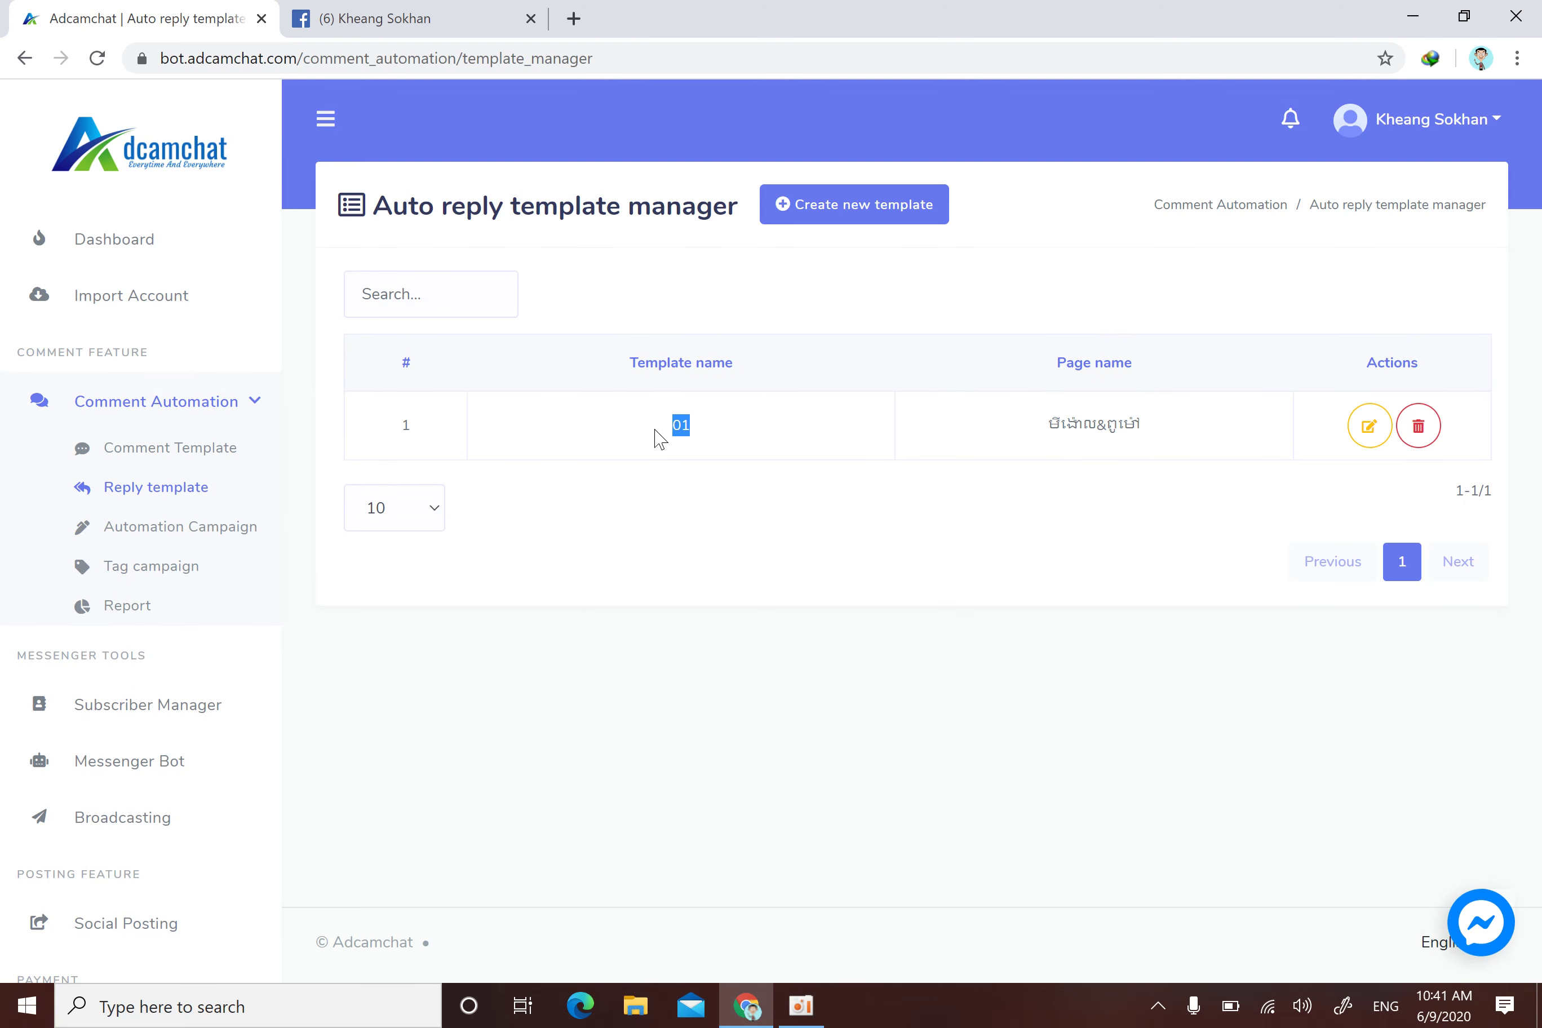
{"action": "left_click_drag", "start_coordinate": [1201, 447], "coordinate": [1022, 409]}
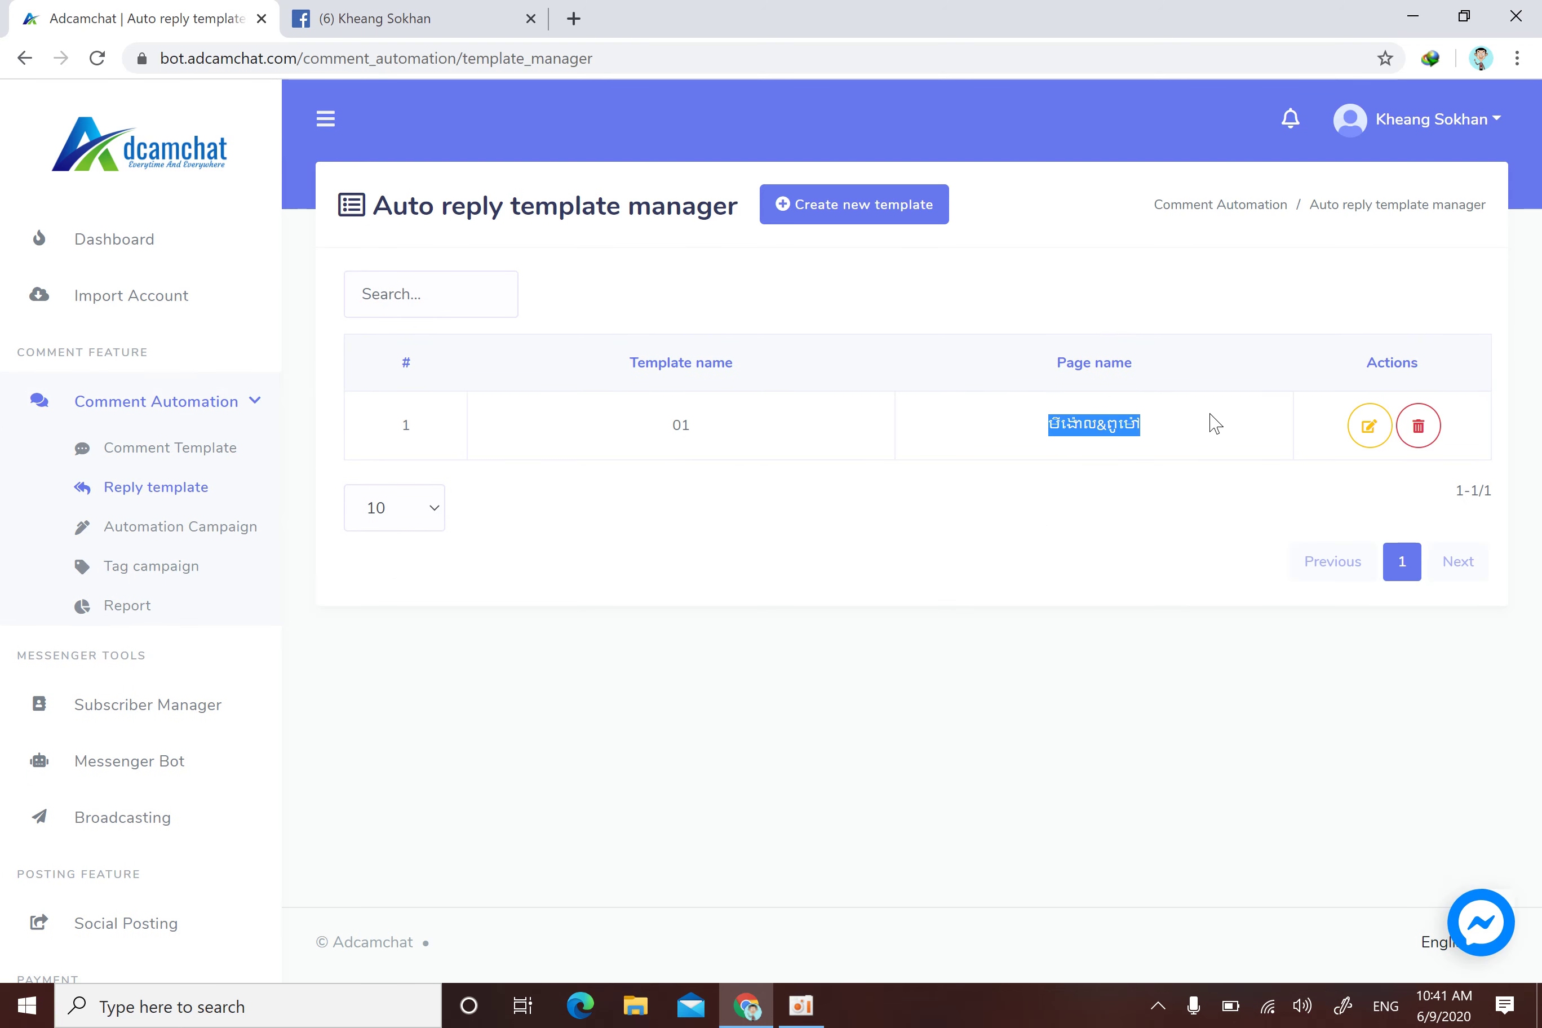
{"action": "left_click", "coordinate": [1140, 453]}
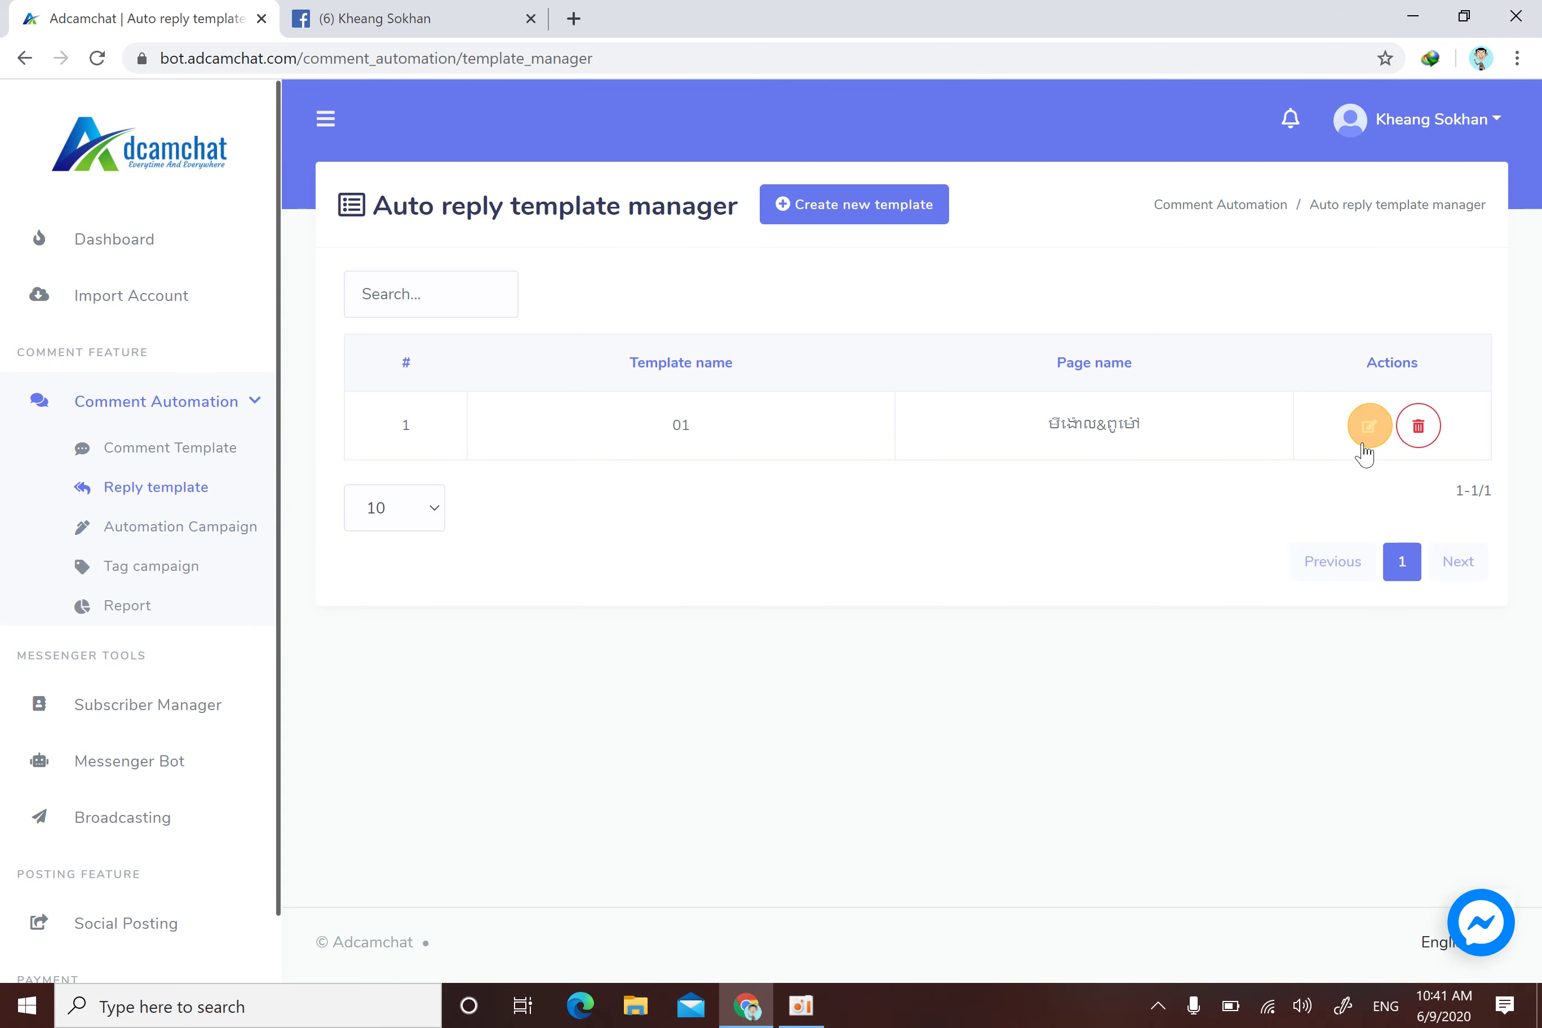
{"action": "left_click_drag", "start_coordinate": [1155, 432], "coordinate": [667, 417]}
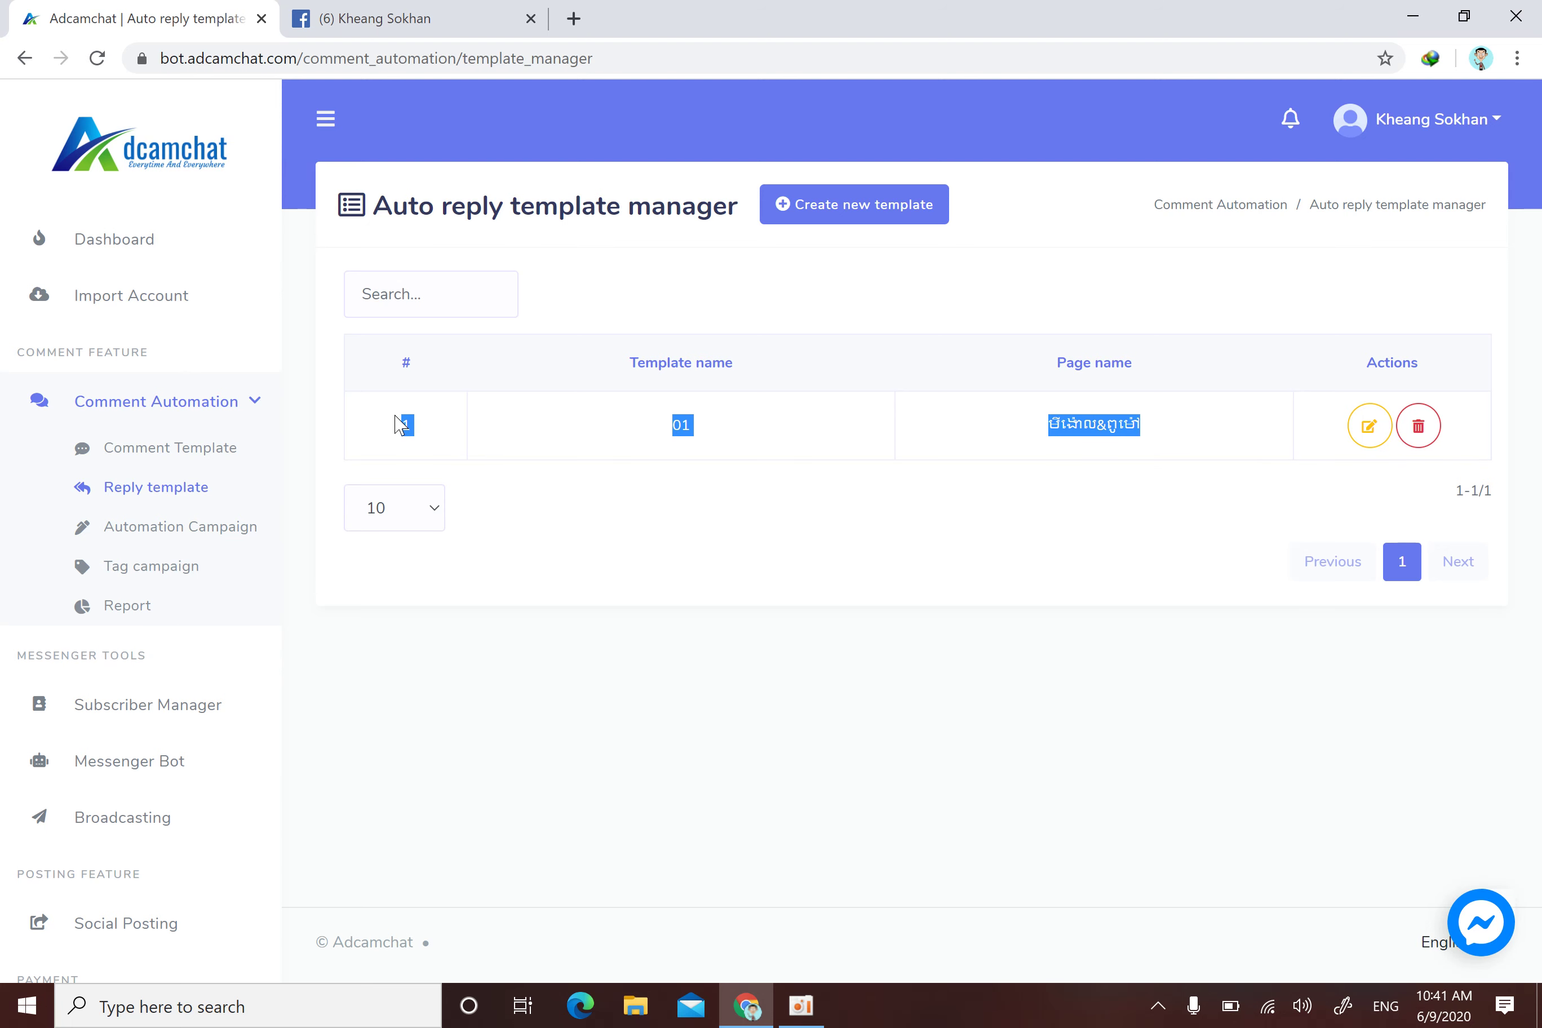
{"action": "left_click", "coordinate": [1210, 438]}
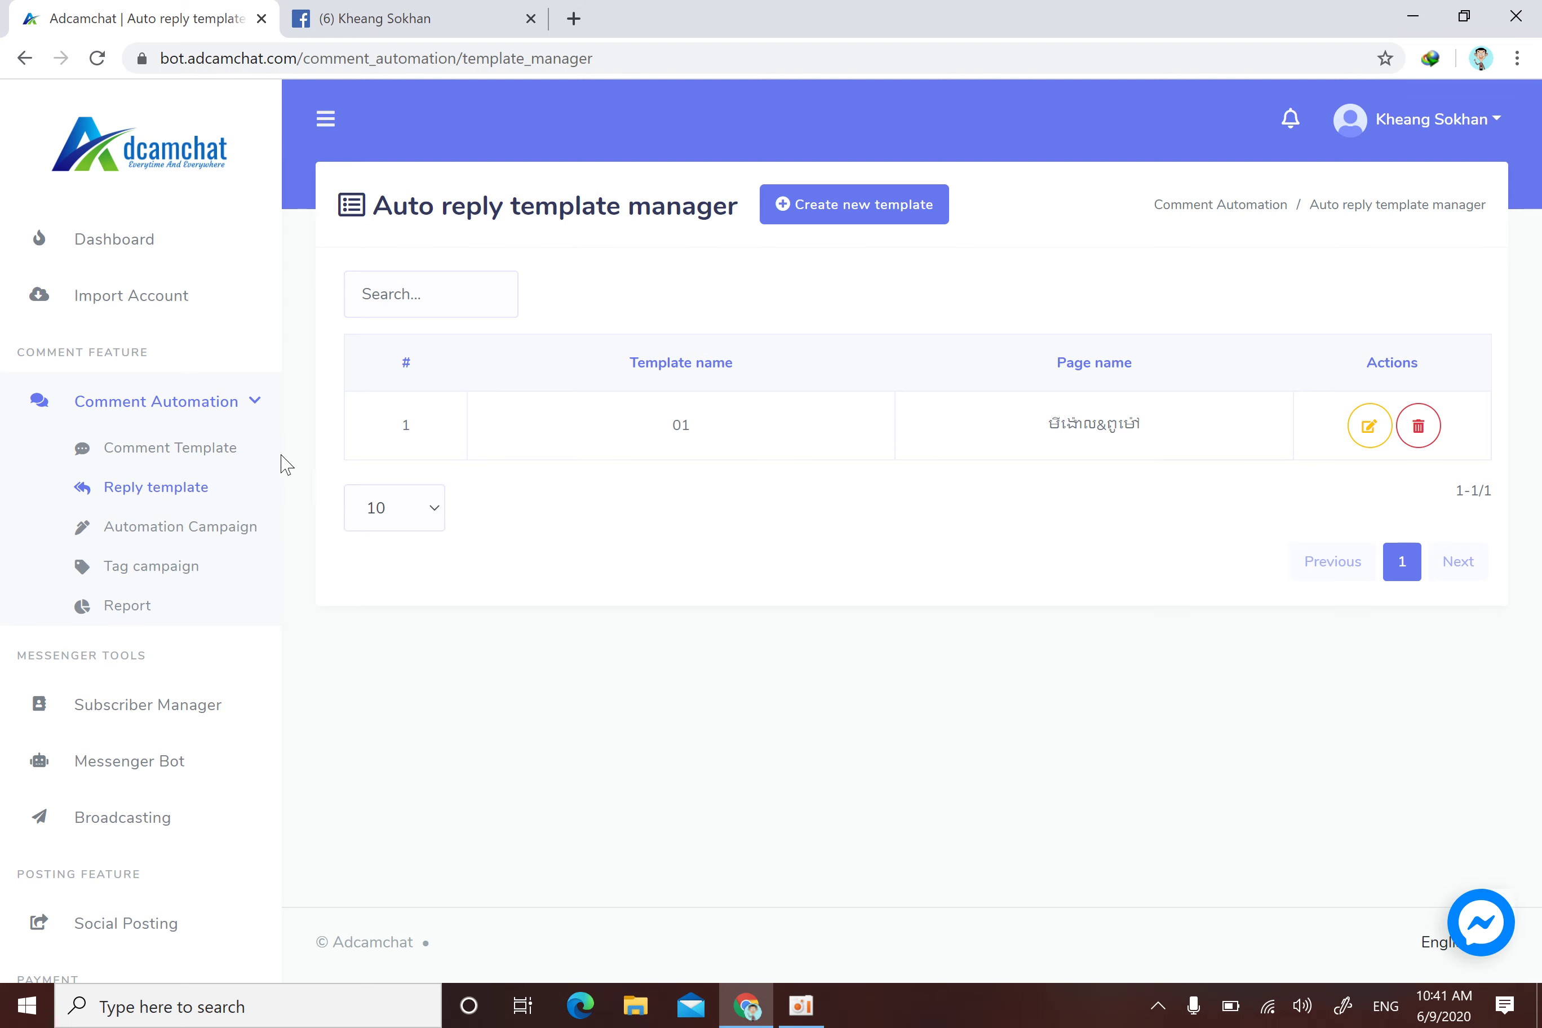
{"action": "left_click_drag", "start_coordinate": [1212, 431], "coordinate": [978, 432]}
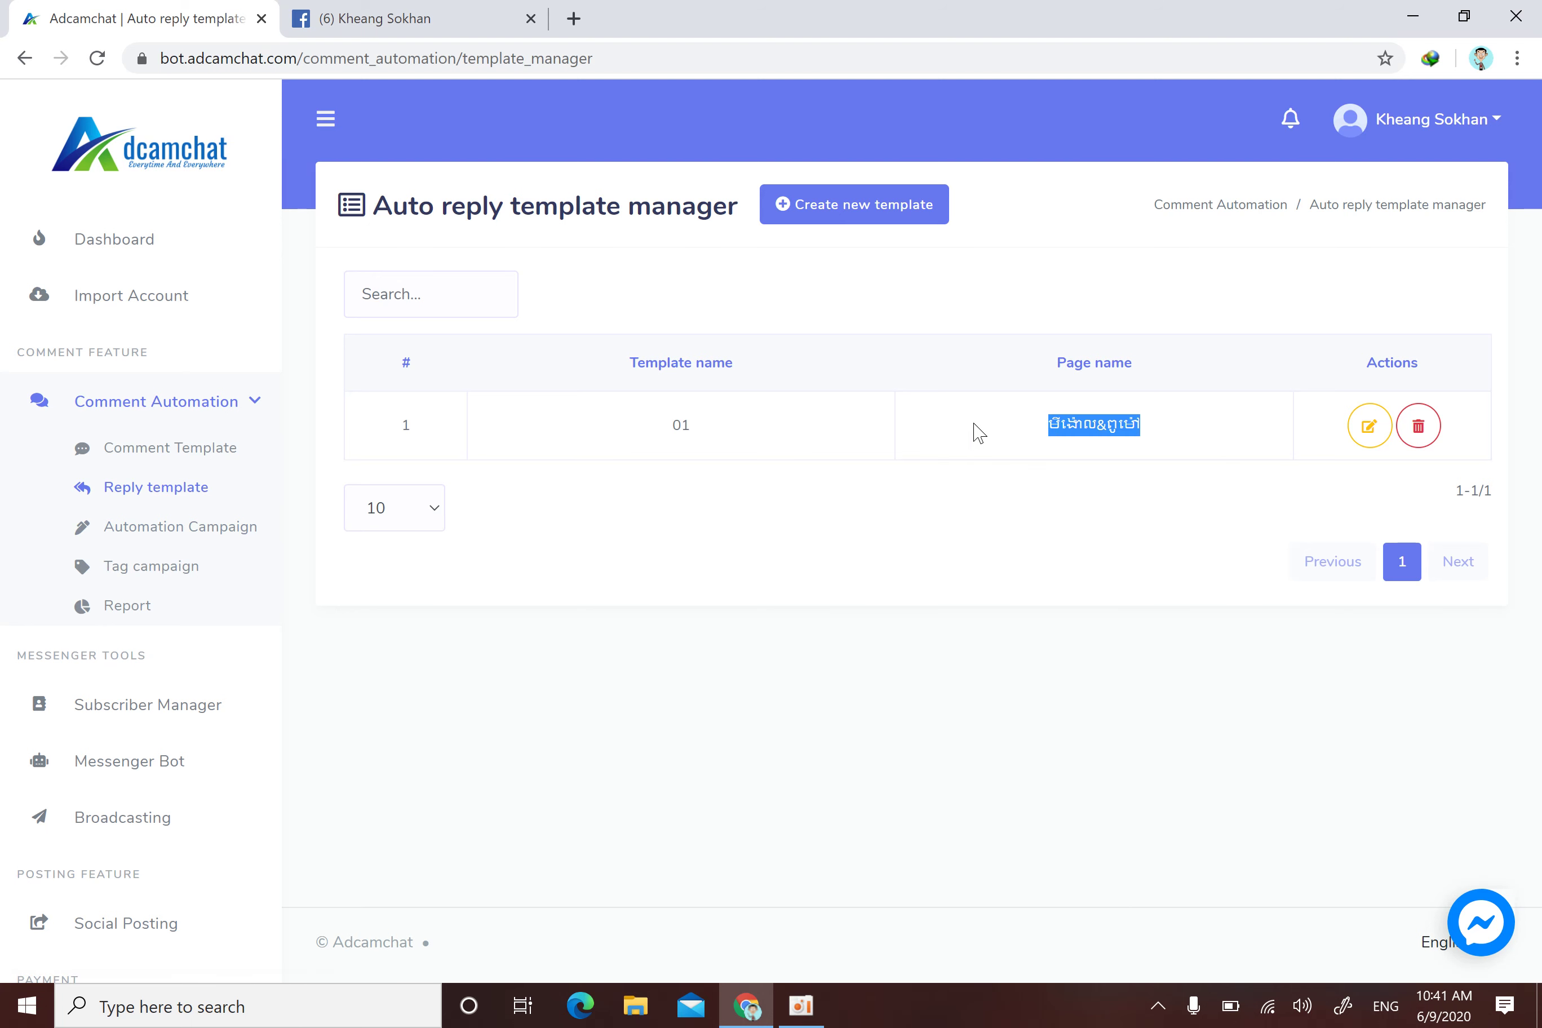
{"action": "left_click_drag", "start_coordinate": [706, 430], "coordinate": [634, 441]}
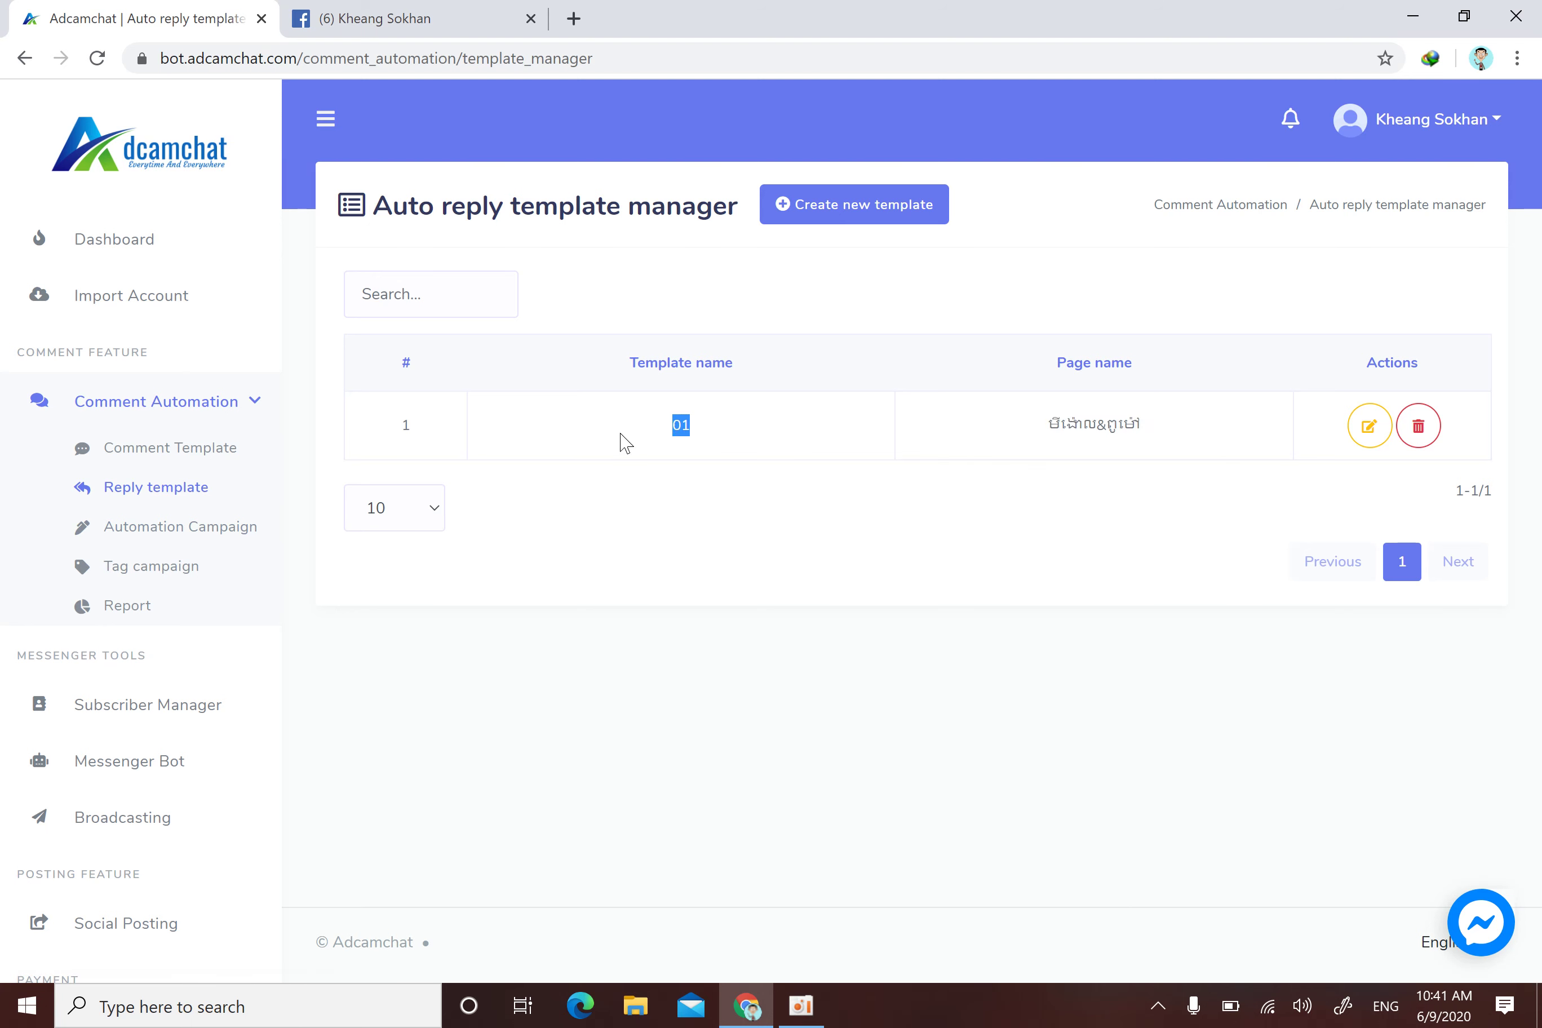
{"action": "left_click_drag", "start_coordinate": [1146, 429], "coordinate": [1033, 421]}
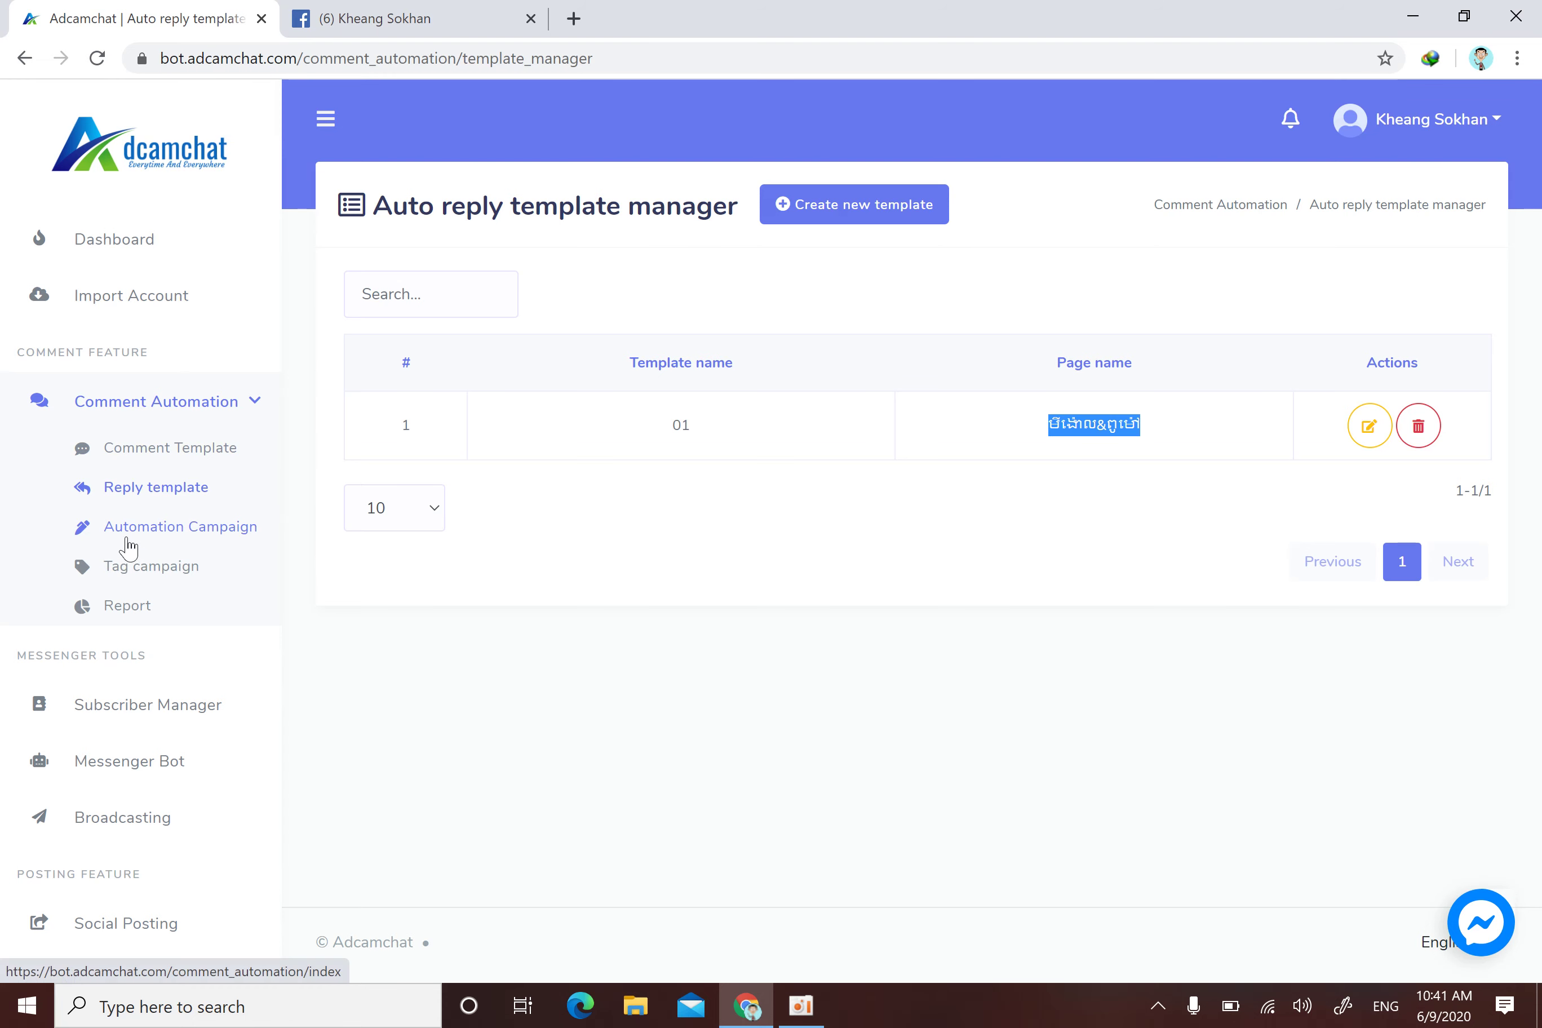
- Open the Automation Campaign section, select the page មីង៉ោល&ពូម៉ៅ and look through its latest posts
{"action": "left_click", "coordinate": [256, 535]}
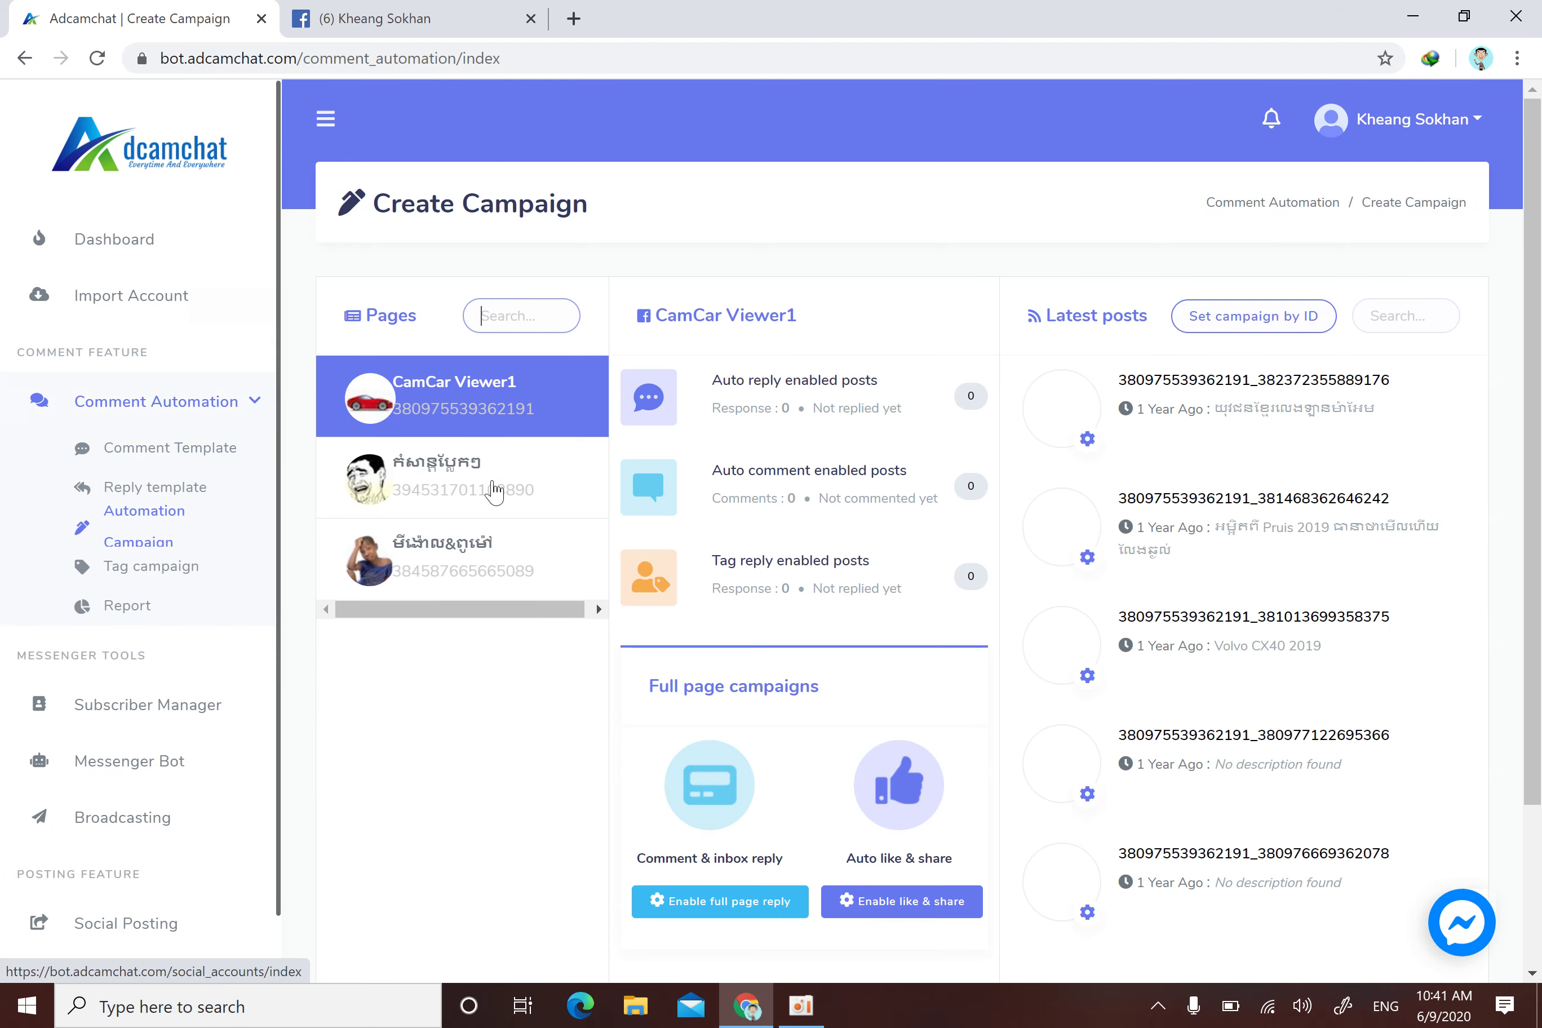
{"action": "left_click", "coordinate": [471, 566]}
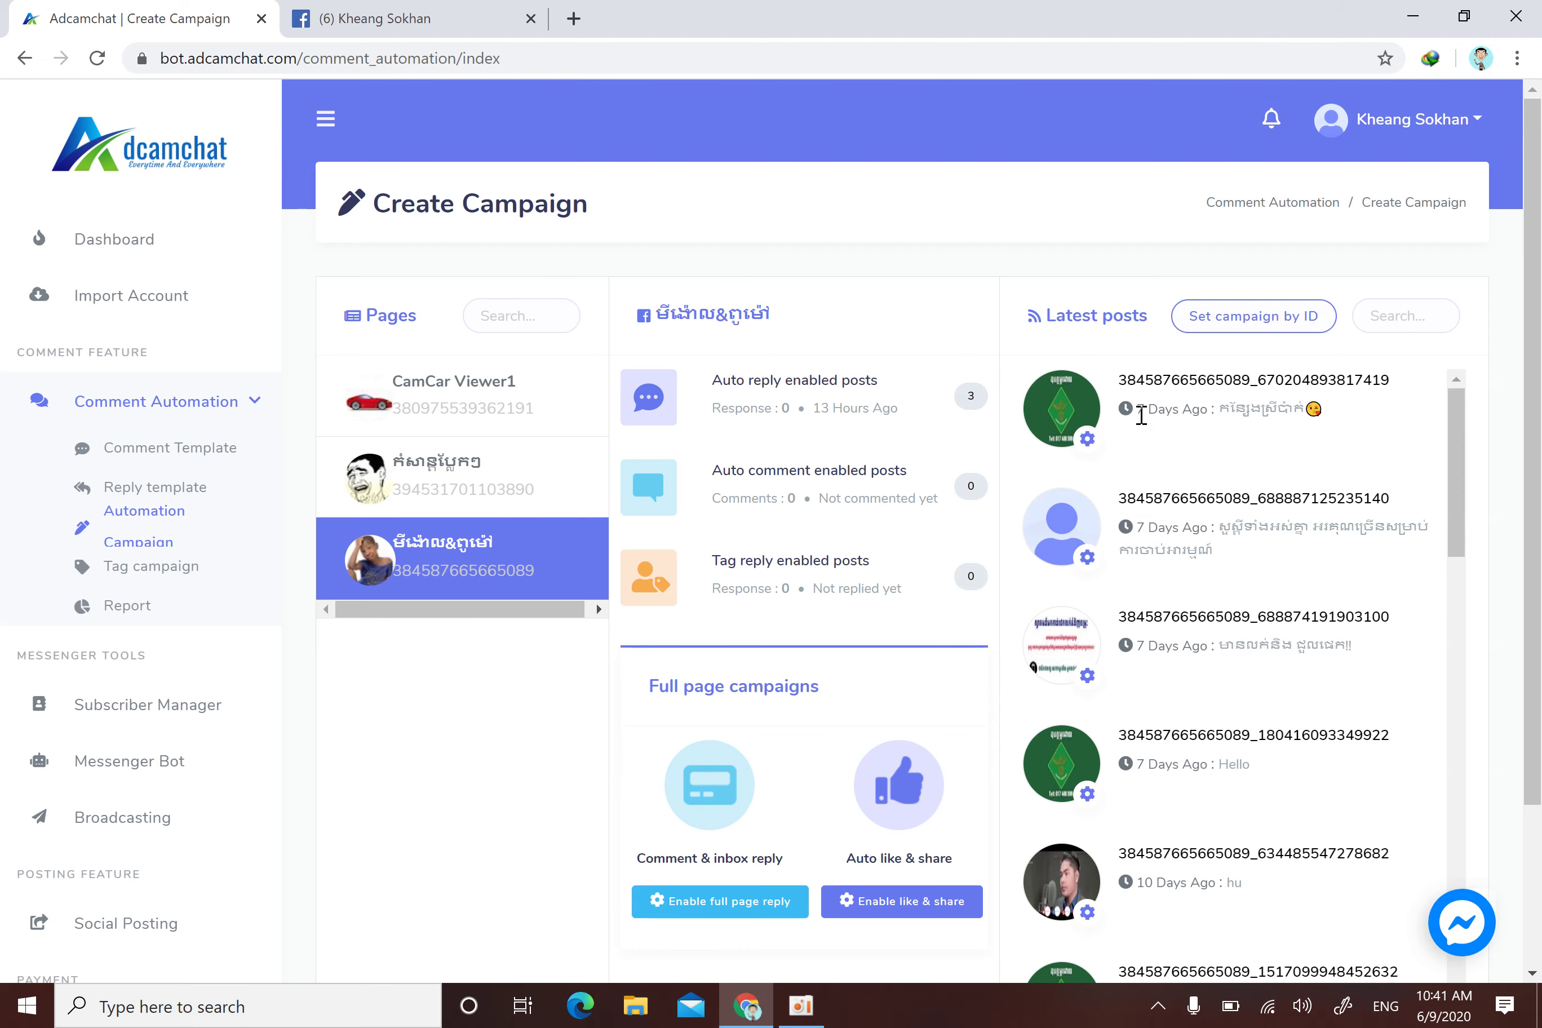
{"action": "scroll", "coordinate": [1141, 424], "scroll_direction": "down", "scroll_amount": 3}
{"action": "scroll", "coordinate": [1140, 432], "scroll_direction": "up", "scroll_amount": 2}
{"action": "scroll", "coordinate": [1141, 434], "scroll_direction": "down", "scroll_amount": 6}
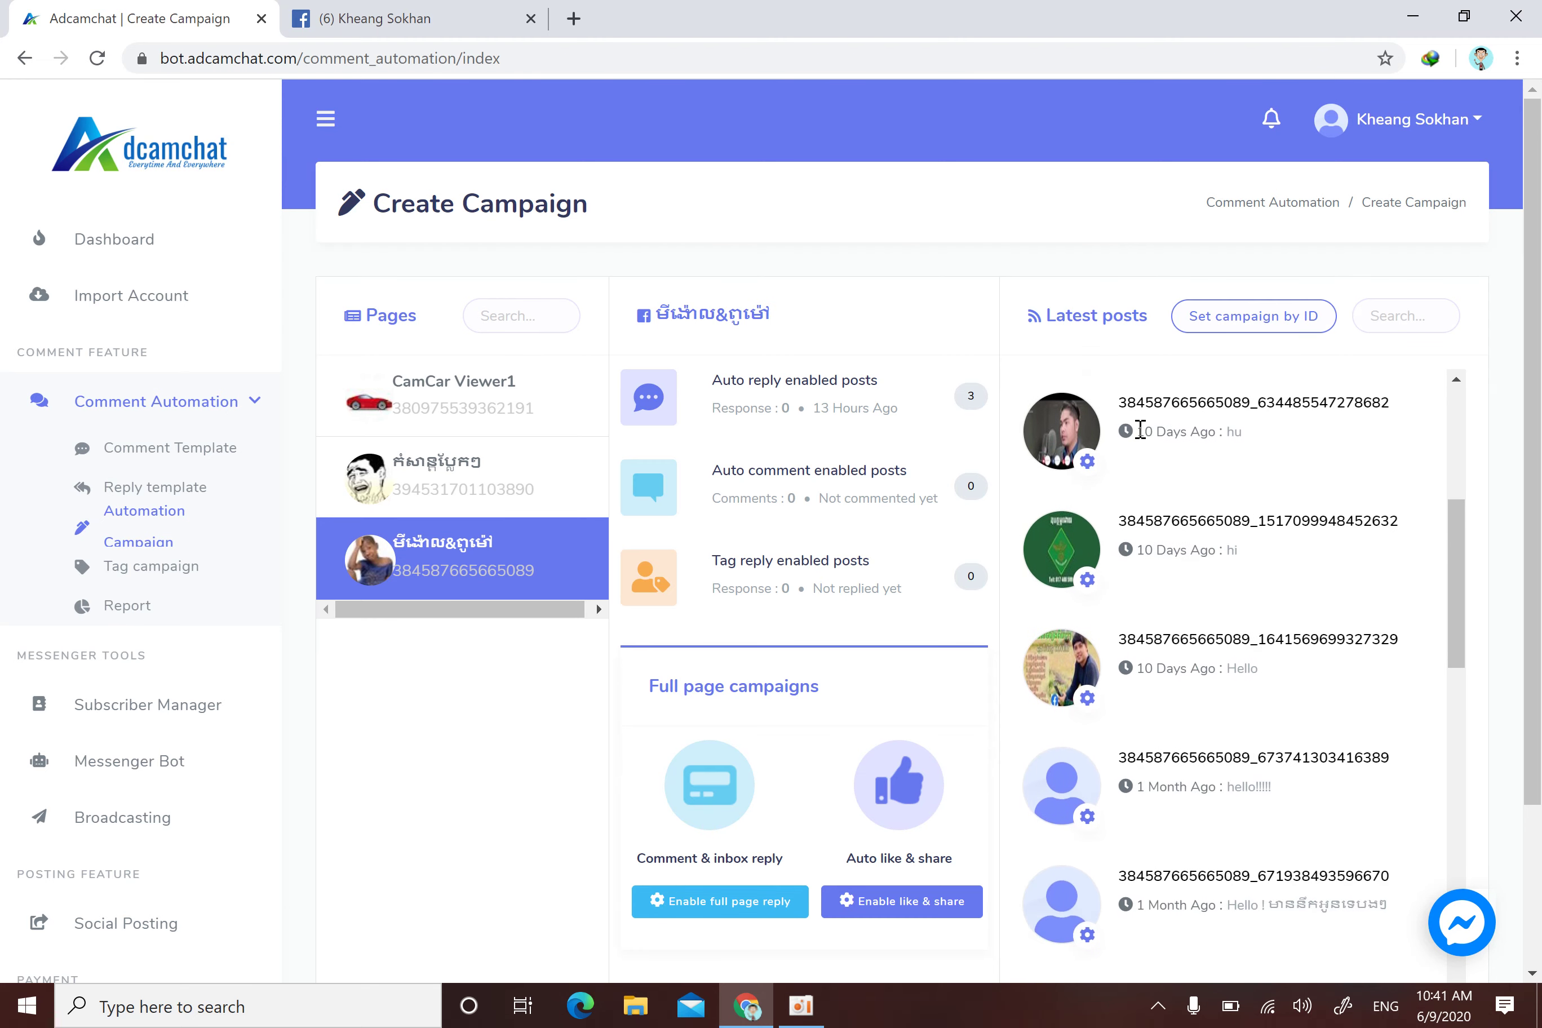
{"action": "scroll", "coordinate": [1141, 438], "scroll_direction": "up", "scroll_amount": 7}
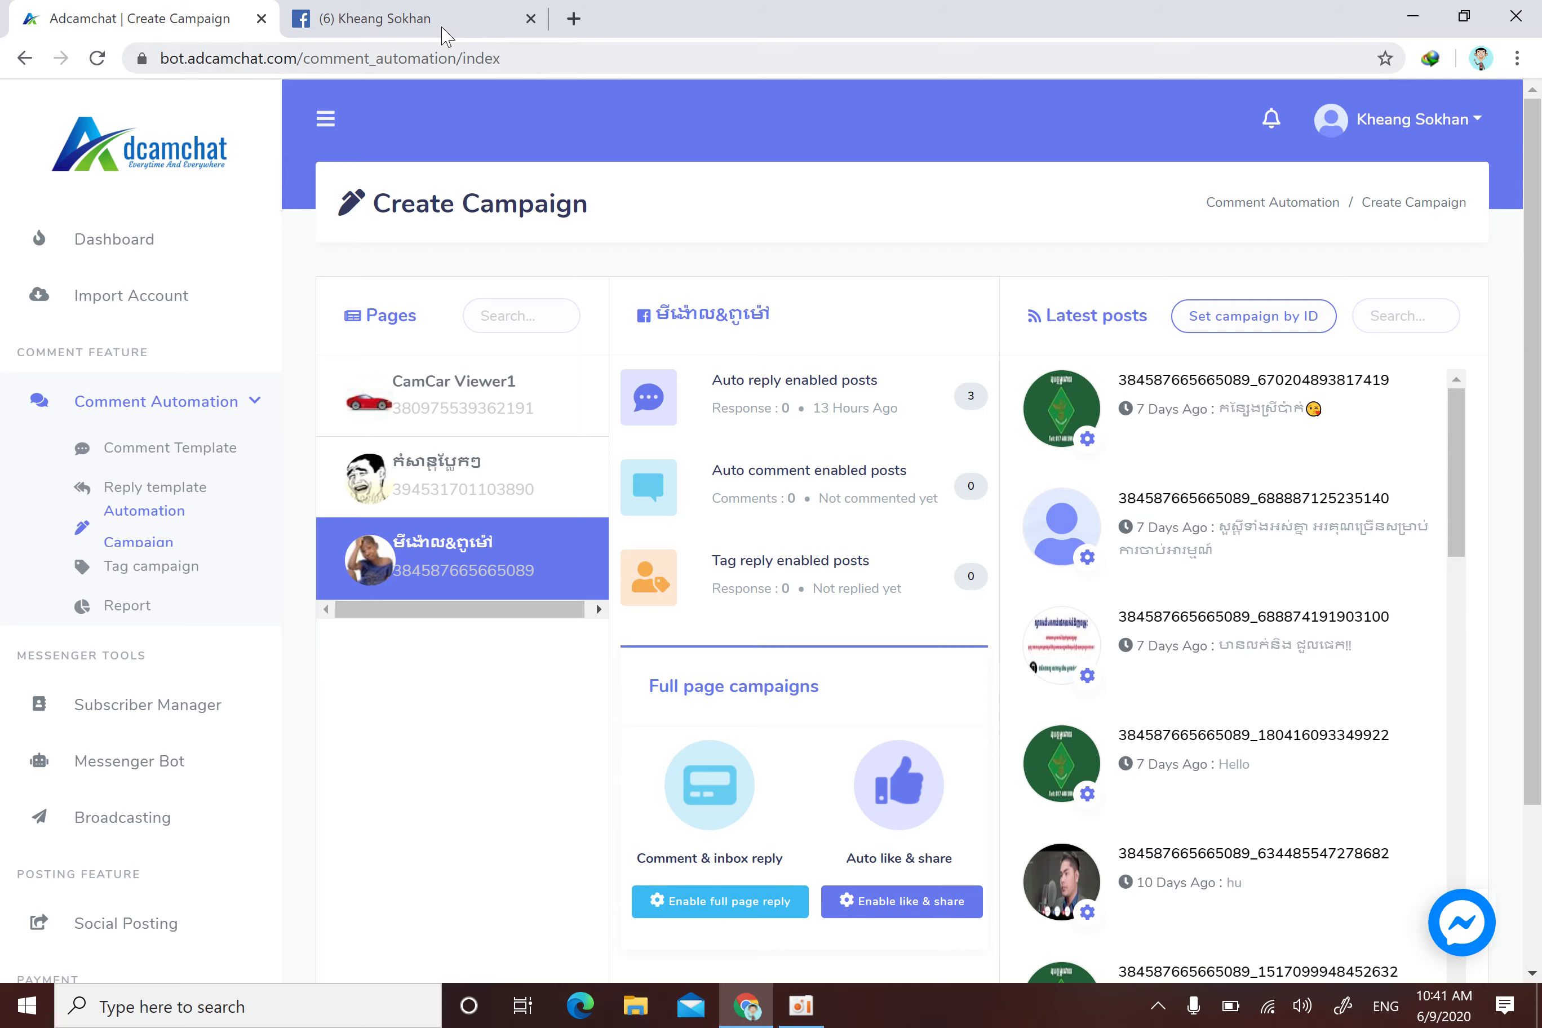
- Switch to Facebook and pause the screen recording
{"action": "left_click", "coordinate": [385, 18]}
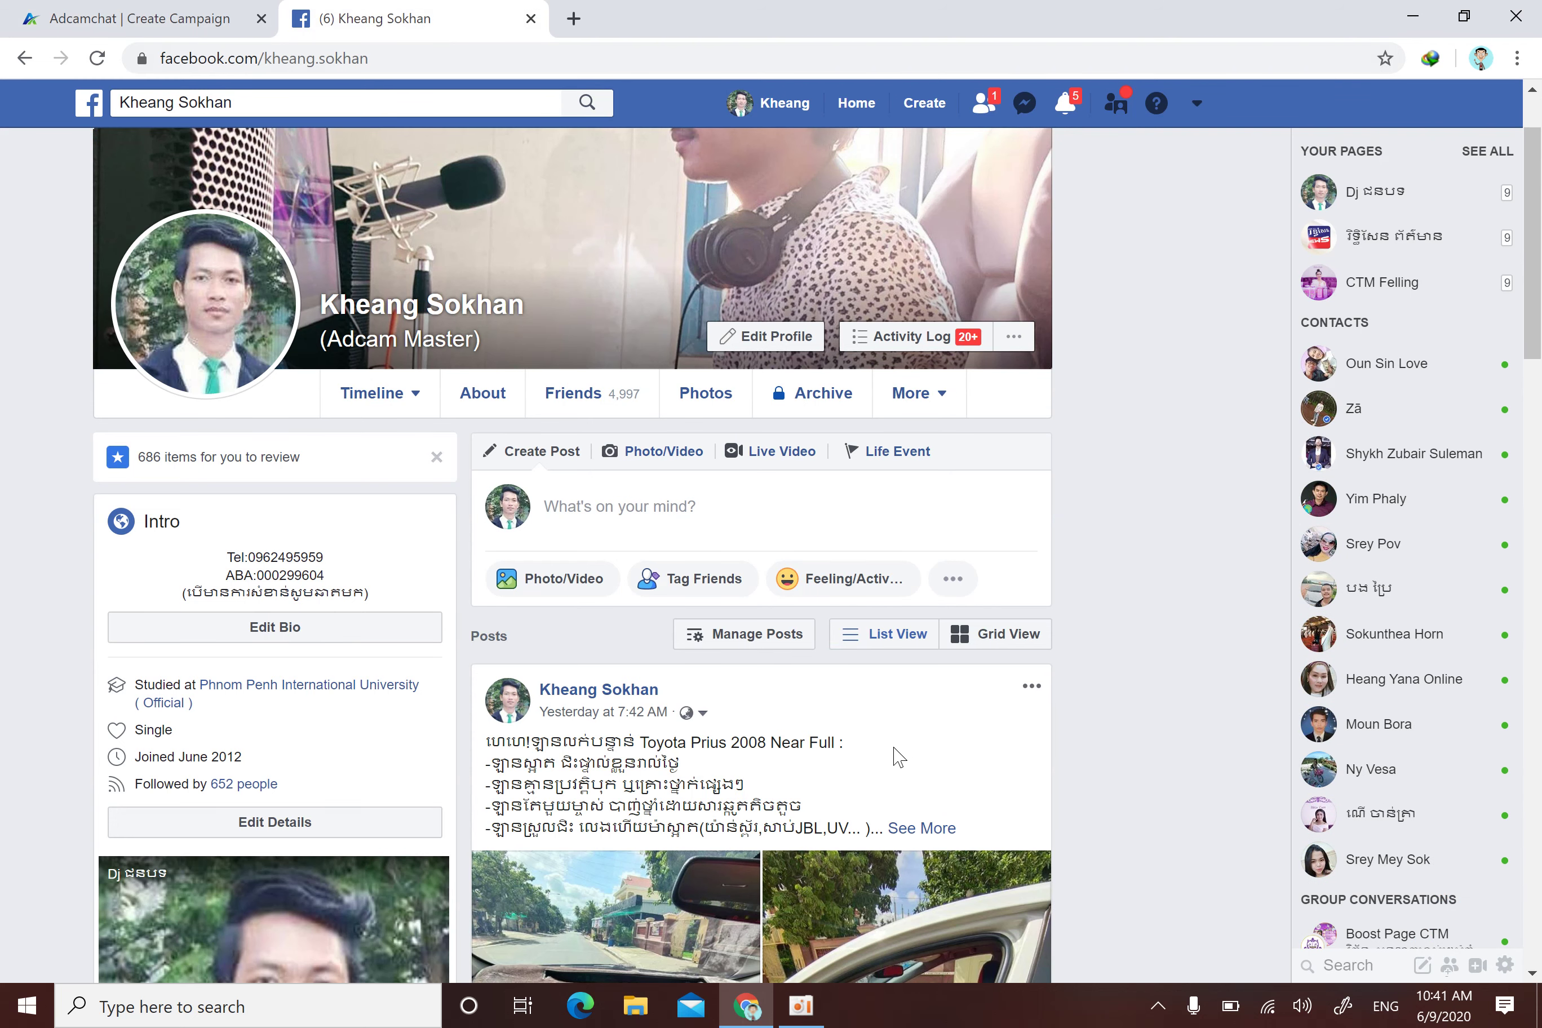
{"action": "left_click", "coordinate": [801, 1010]}
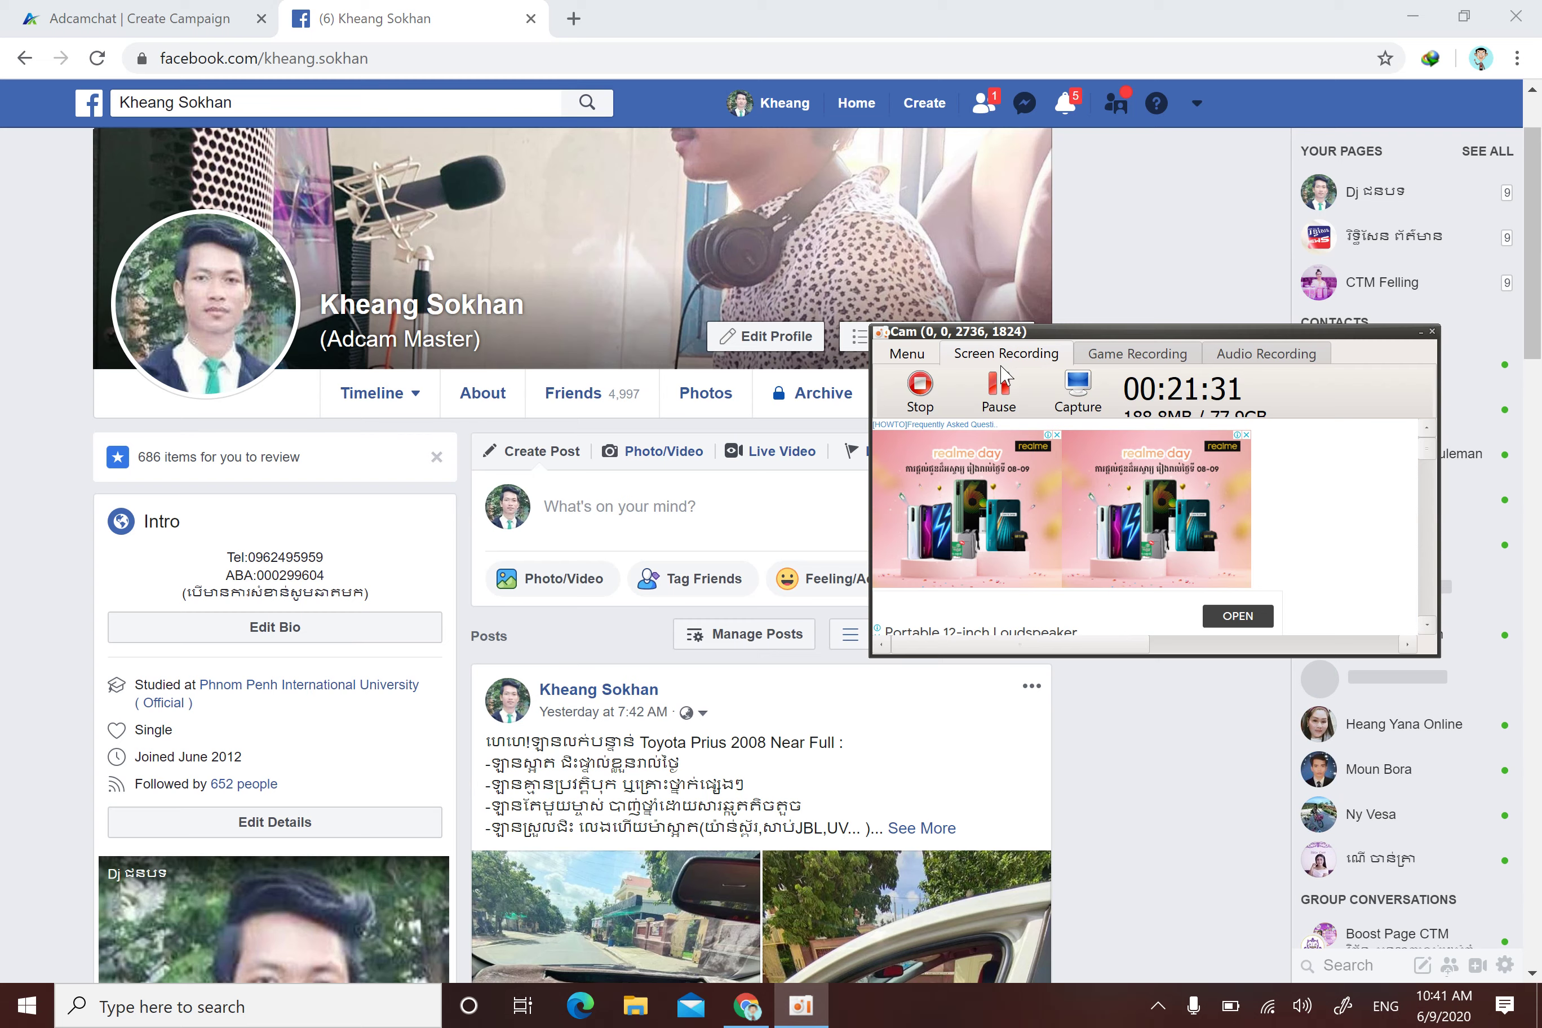
{"action": "left_click", "coordinate": [999, 385]}
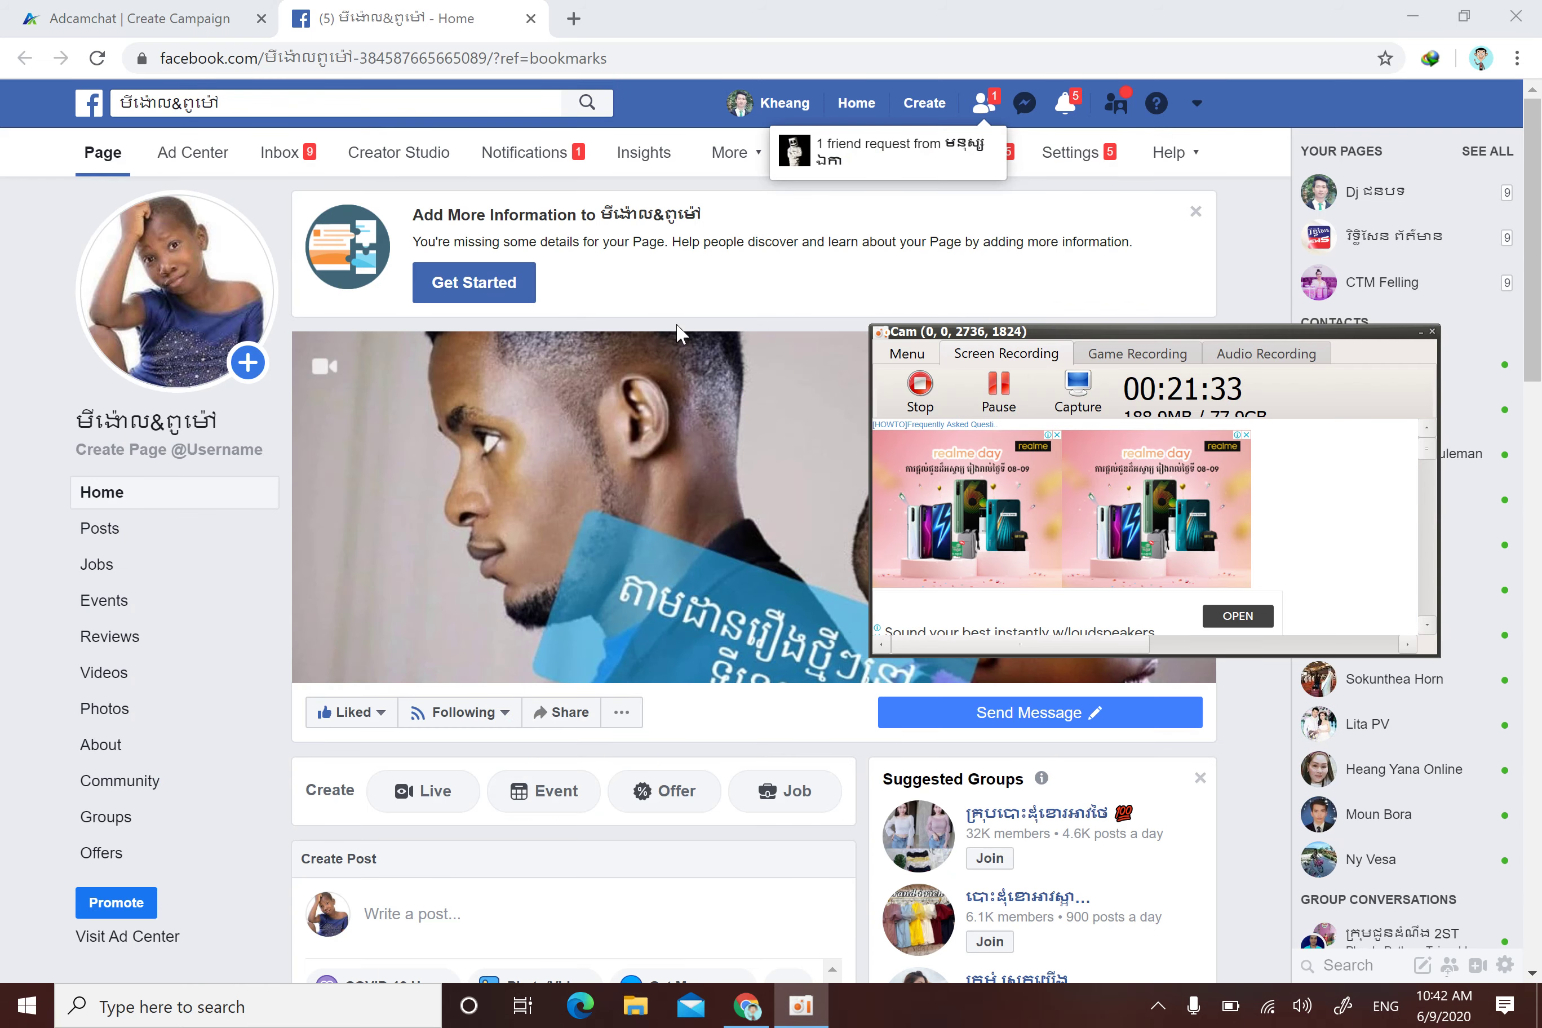
- Publish a new post reading "Hello" on the Facebook page មីង៉ោល&ពូម៉ៅ
{"action": "scroll", "coordinate": [483, 320], "scroll_direction": "down", "scroll_amount": 8}
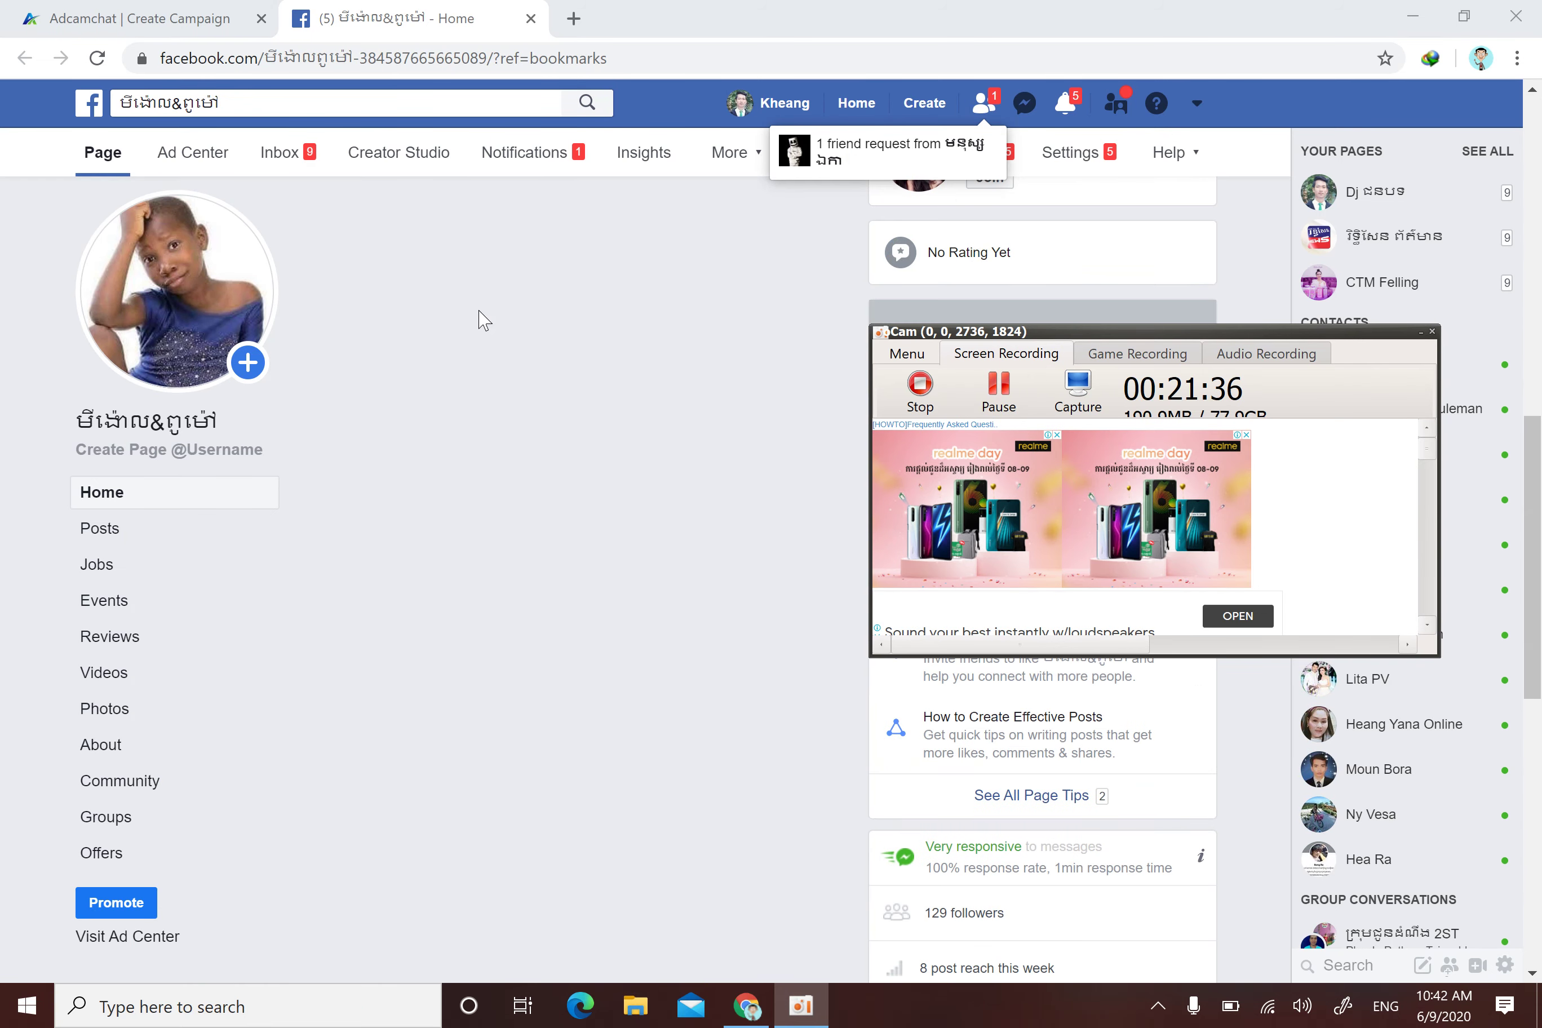
{"action": "scroll", "coordinate": [483, 319], "scroll_direction": "up", "scroll_amount": 8}
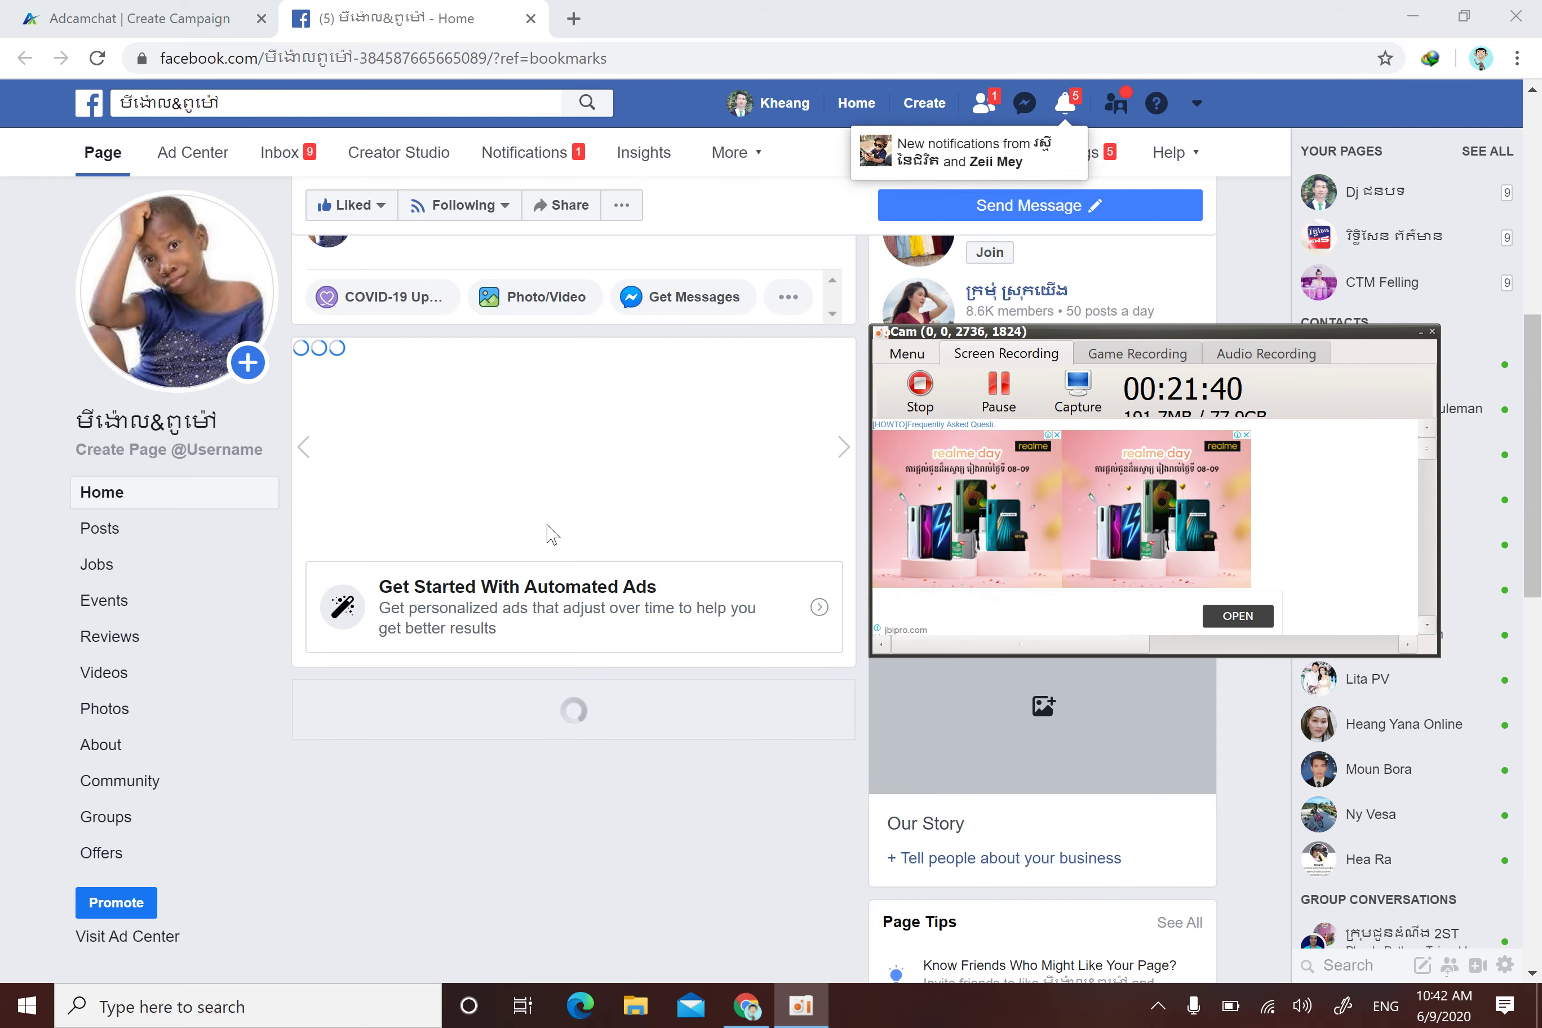
{"action": "scroll", "coordinate": [499, 527], "scroll_direction": "up", "scroll_amount": 6}
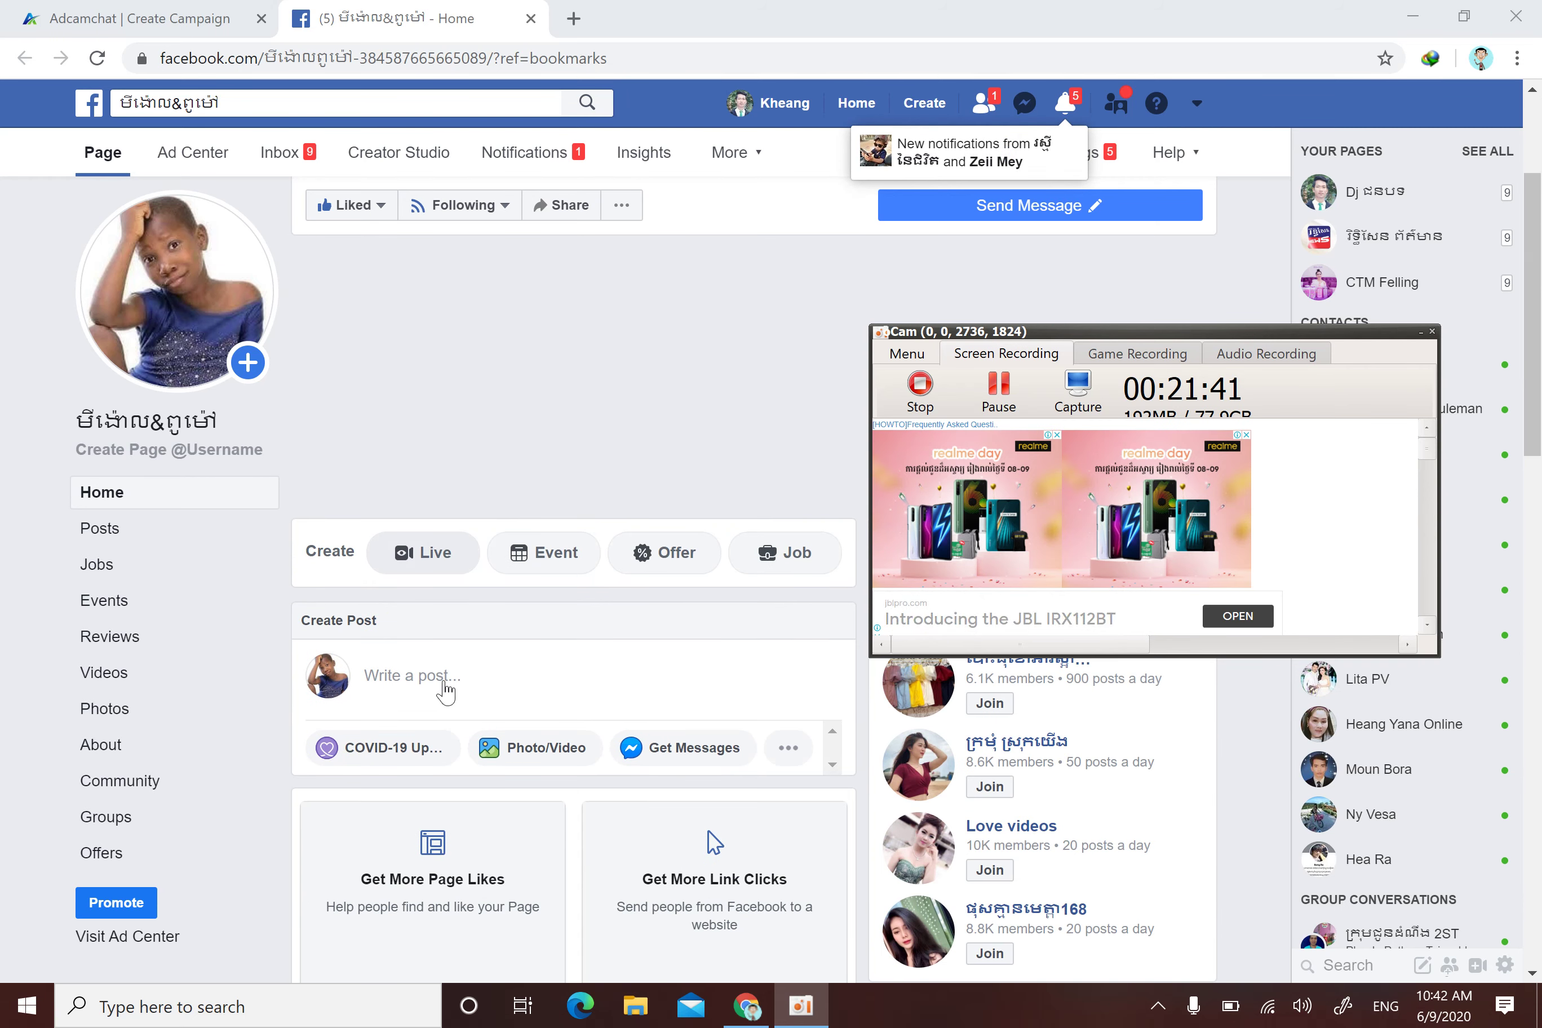
{"action": "scroll", "coordinate": [527, 637], "scroll_direction": "down", "scroll_amount": 10}
{"action": "scroll", "coordinate": [558, 596], "scroll_direction": "up", "scroll_amount": 7}
{"action": "scroll", "coordinate": [465, 531], "scroll_direction": "down", "scroll_amount": 3}
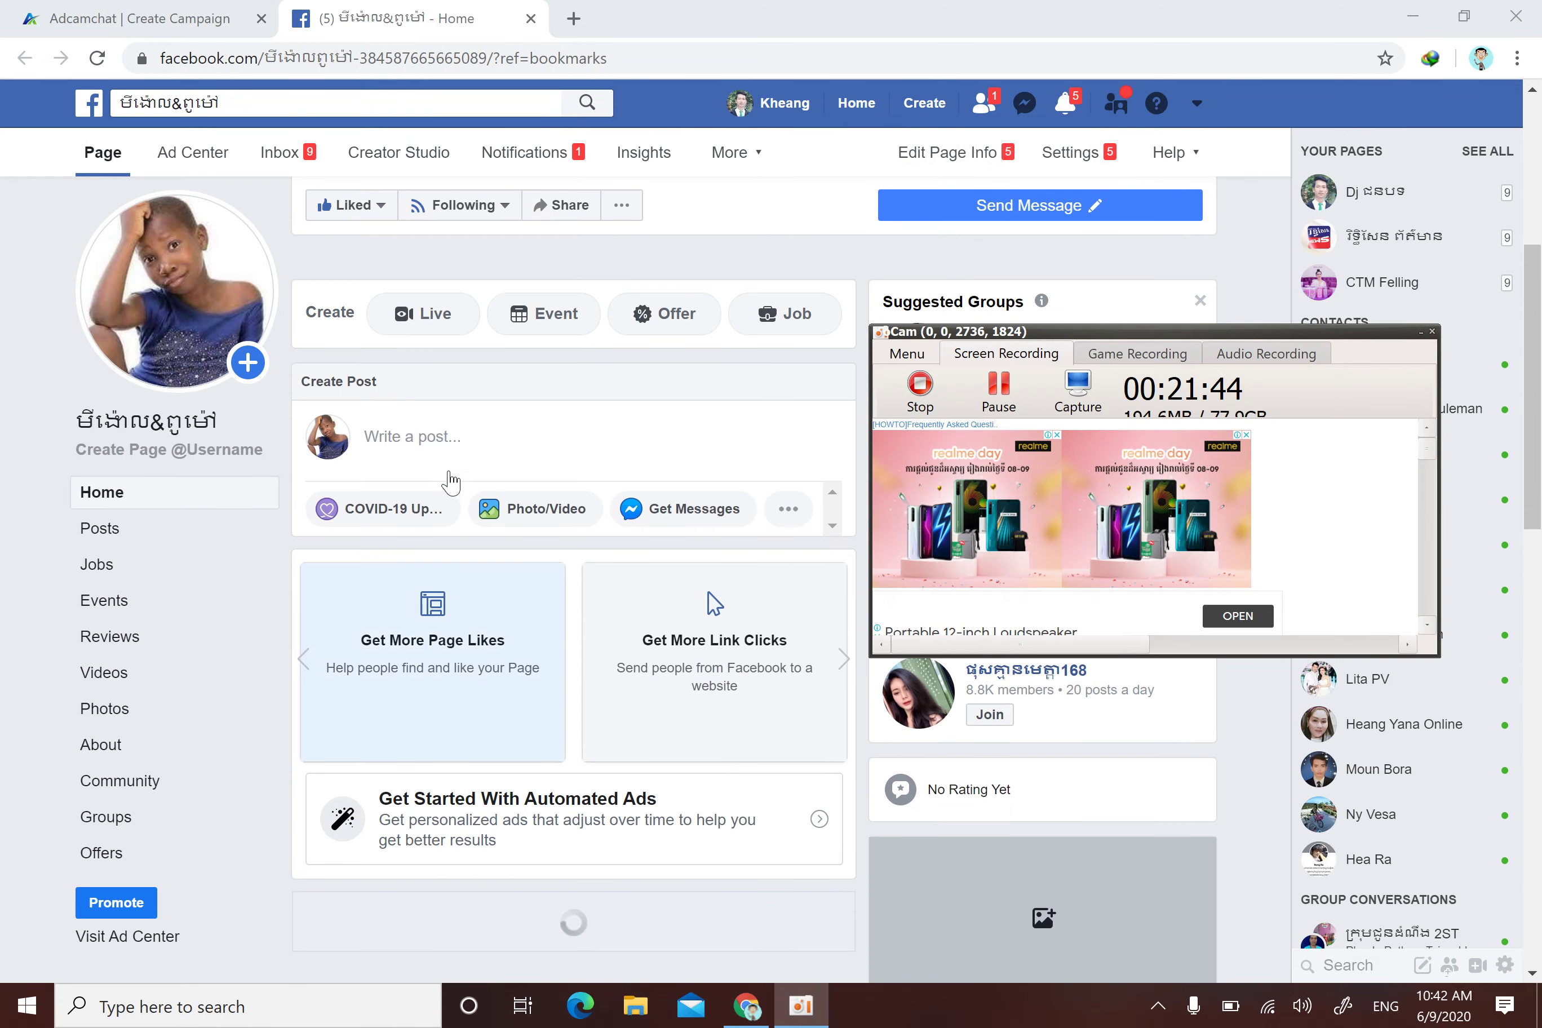
{"action": "left_click", "coordinate": [451, 446]}
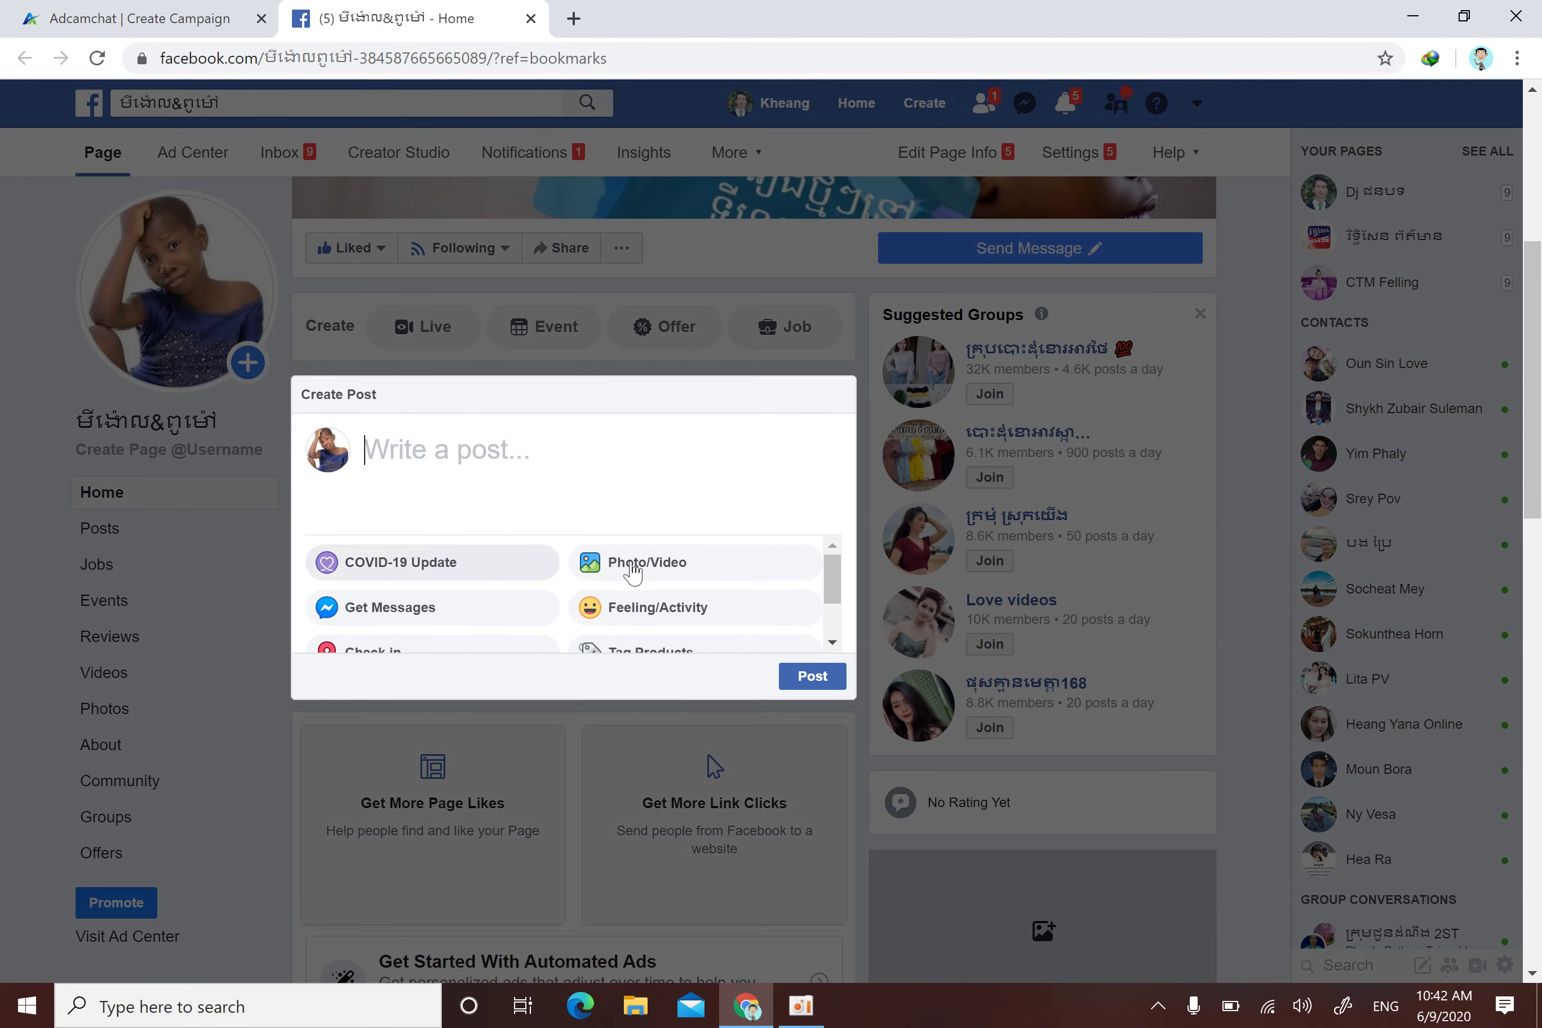
{"action": "left_click", "coordinate": [551, 473]}
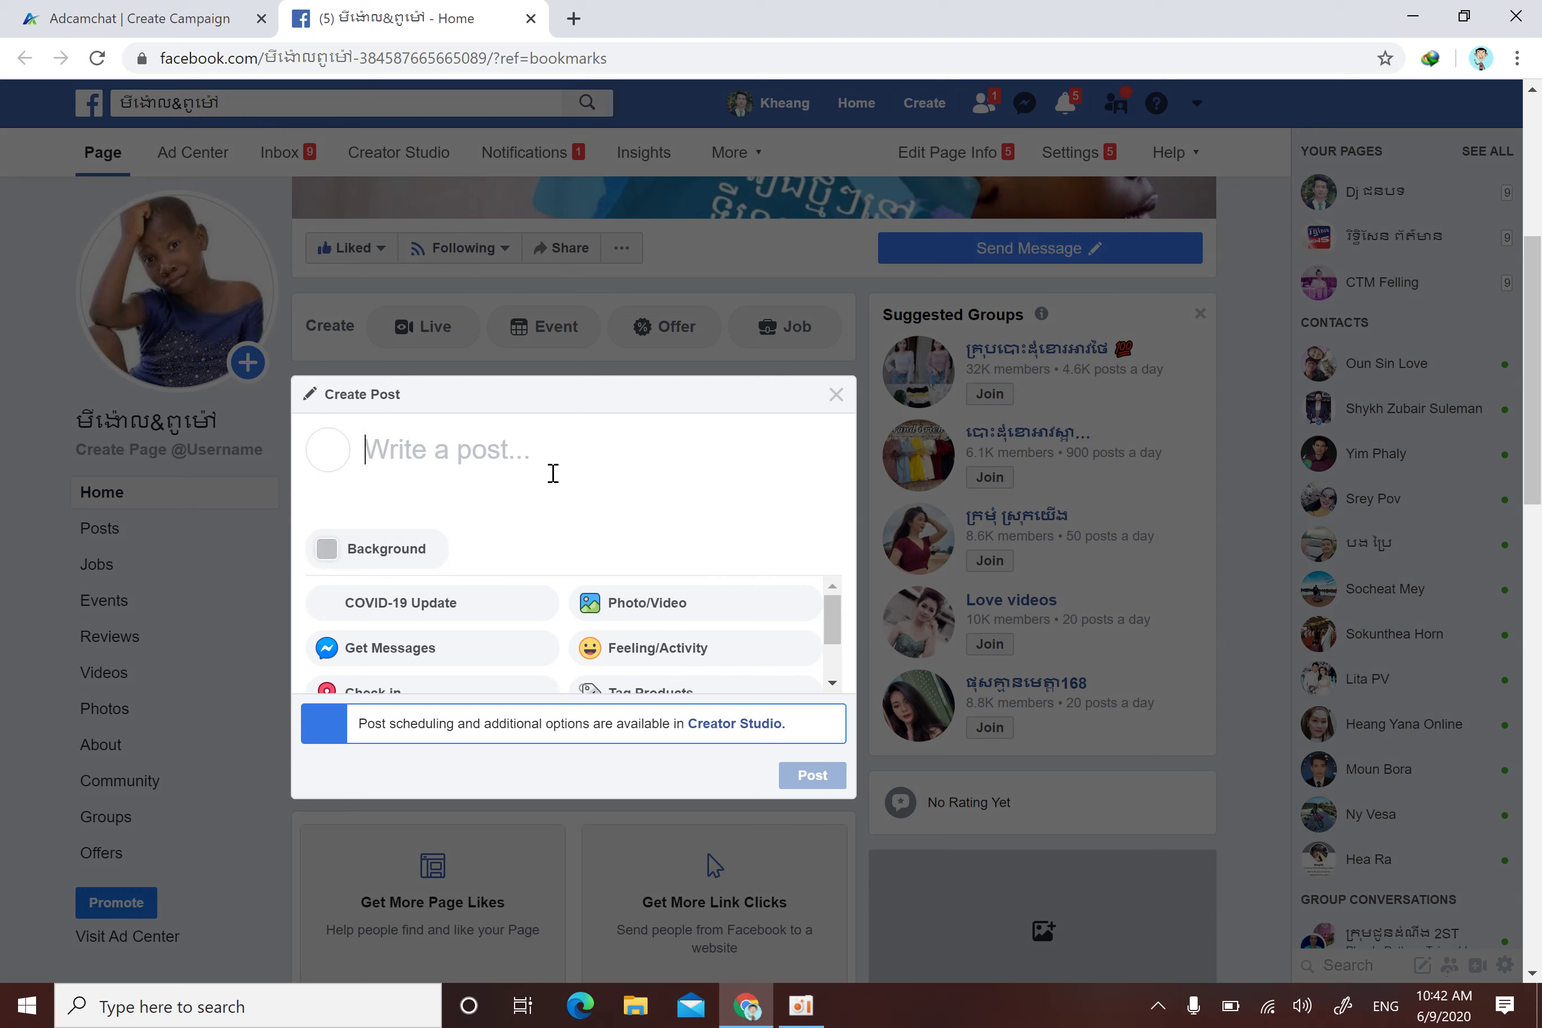
{"action": "type", "text": "He"}
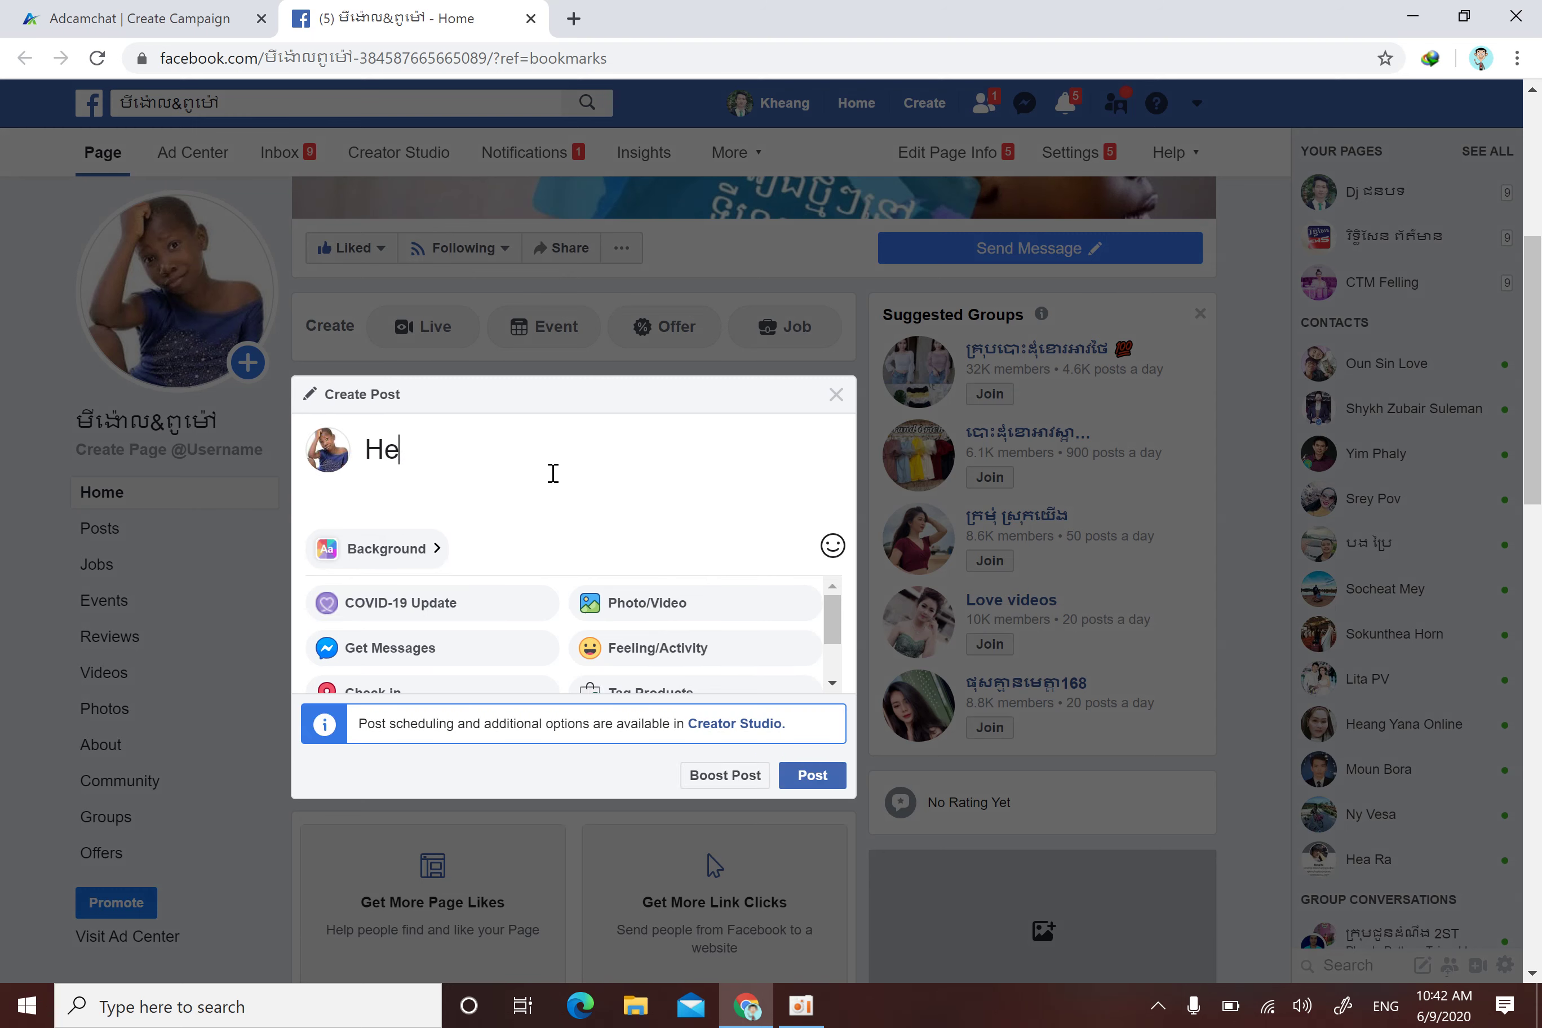
{"action": "type", "text": "llo"}
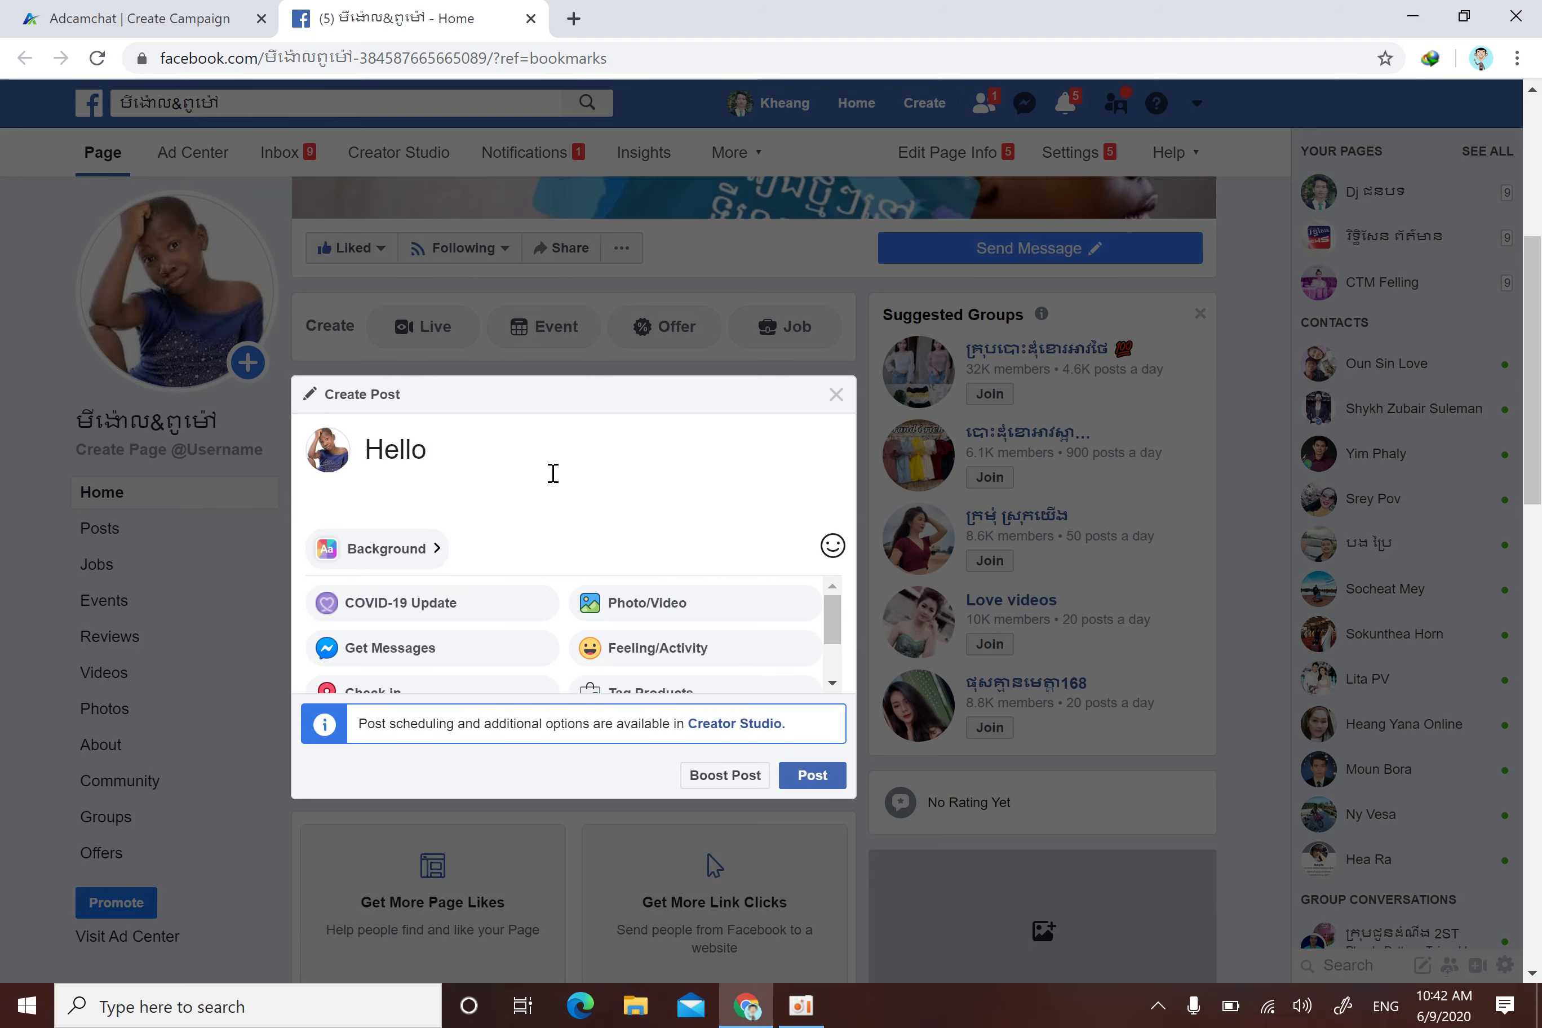
{"action": "left_click", "coordinate": [825, 780]}
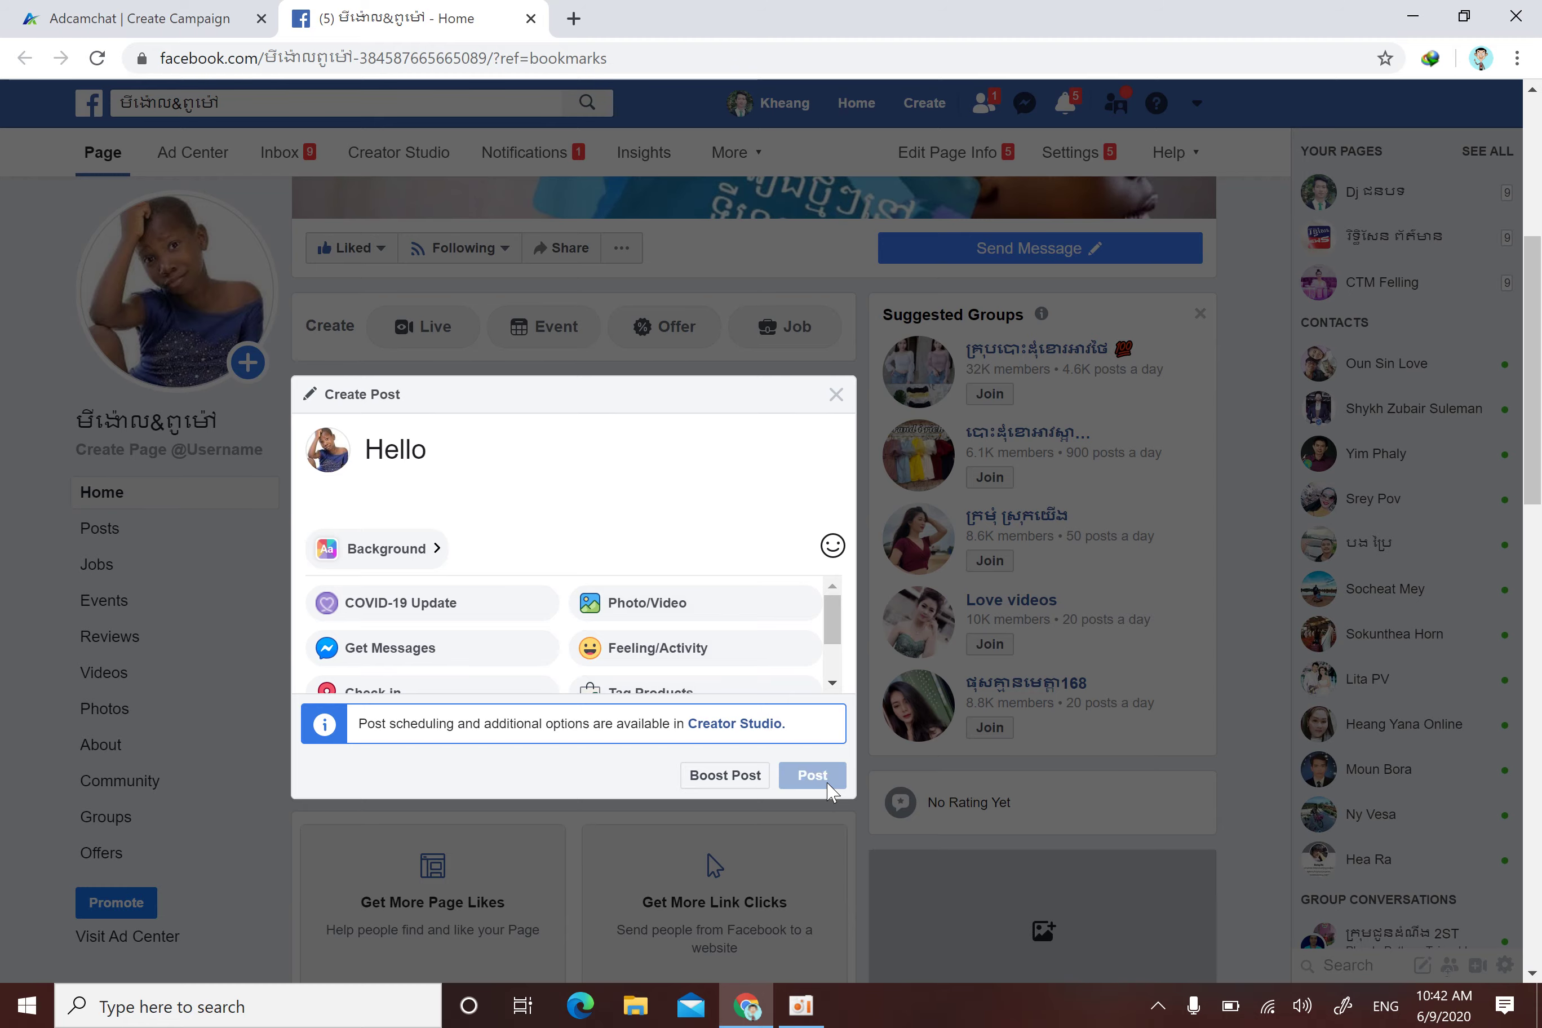
- Reload the Facebook page and find the new "Hello" post in its posts section
{"action": "scroll", "coordinate": [502, 432], "scroll_direction": "down", "scroll_amount": 7}
{"action": "scroll", "coordinate": [502, 433], "scroll_direction": "up", "scroll_amount": 8}
{"action": "scroll", "coordinate": [577, 235], "scroll_direction": "down", "scroll_amount": 2}
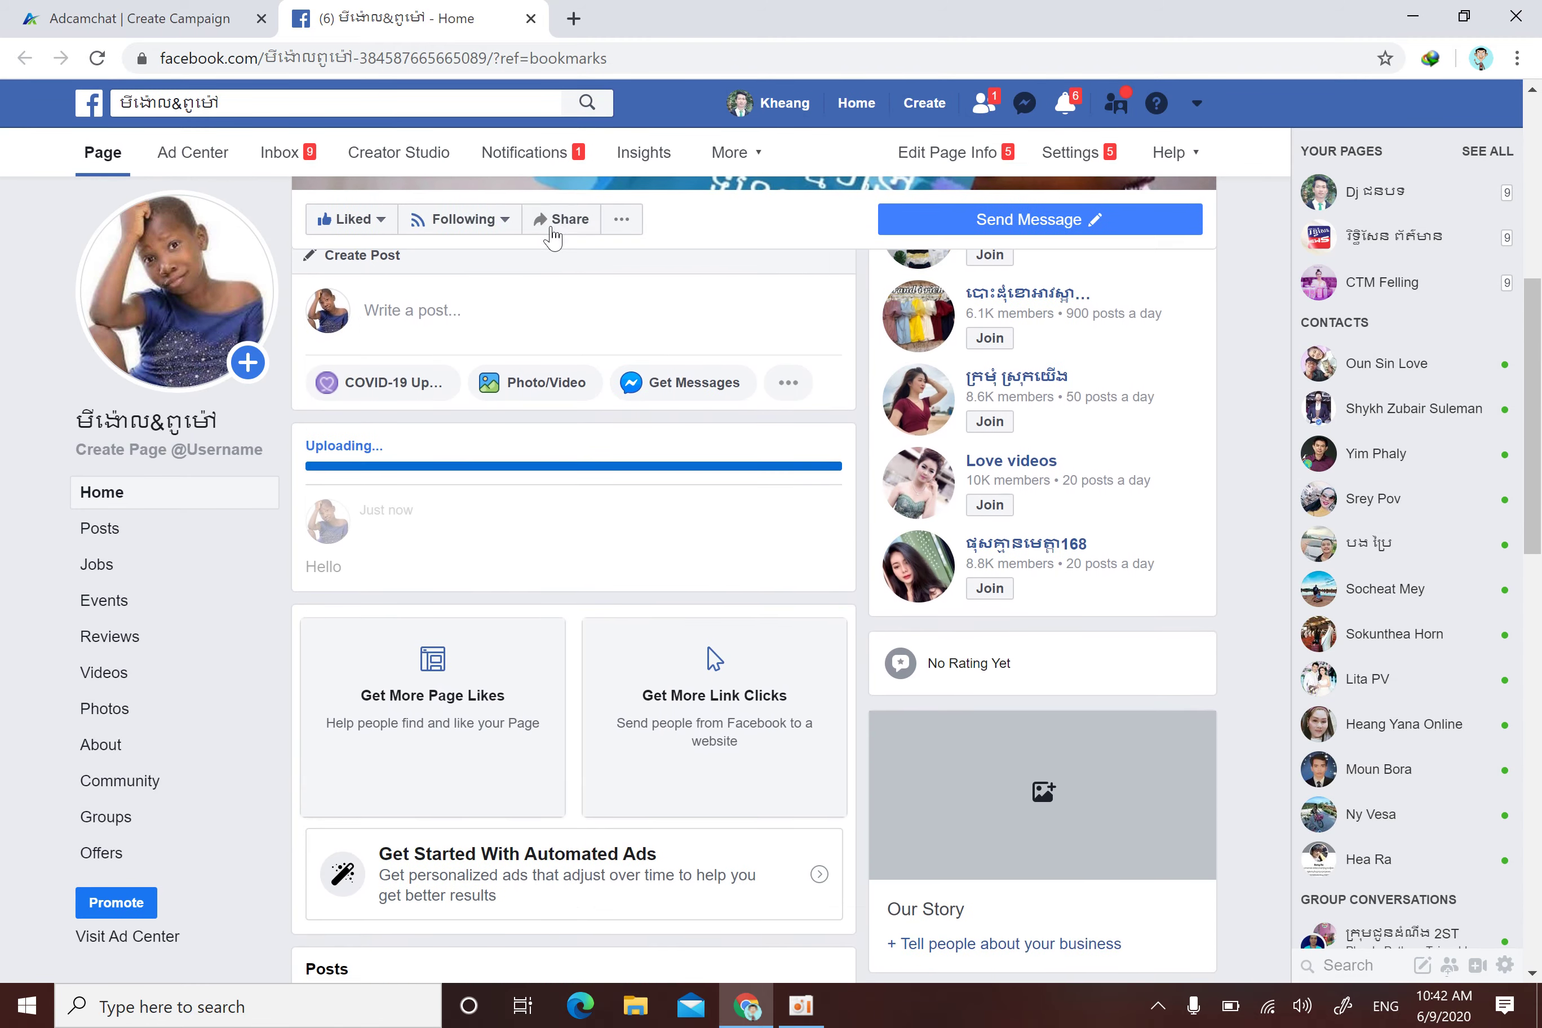
{"action": "scroll", "coordinate": [427, 434], "scroll_direction": "down", "scroll_amount": 5}
{"action": "scroll", "coordinate": [457, 423], "scroll_direction": "up", "scroll_amount": 6}
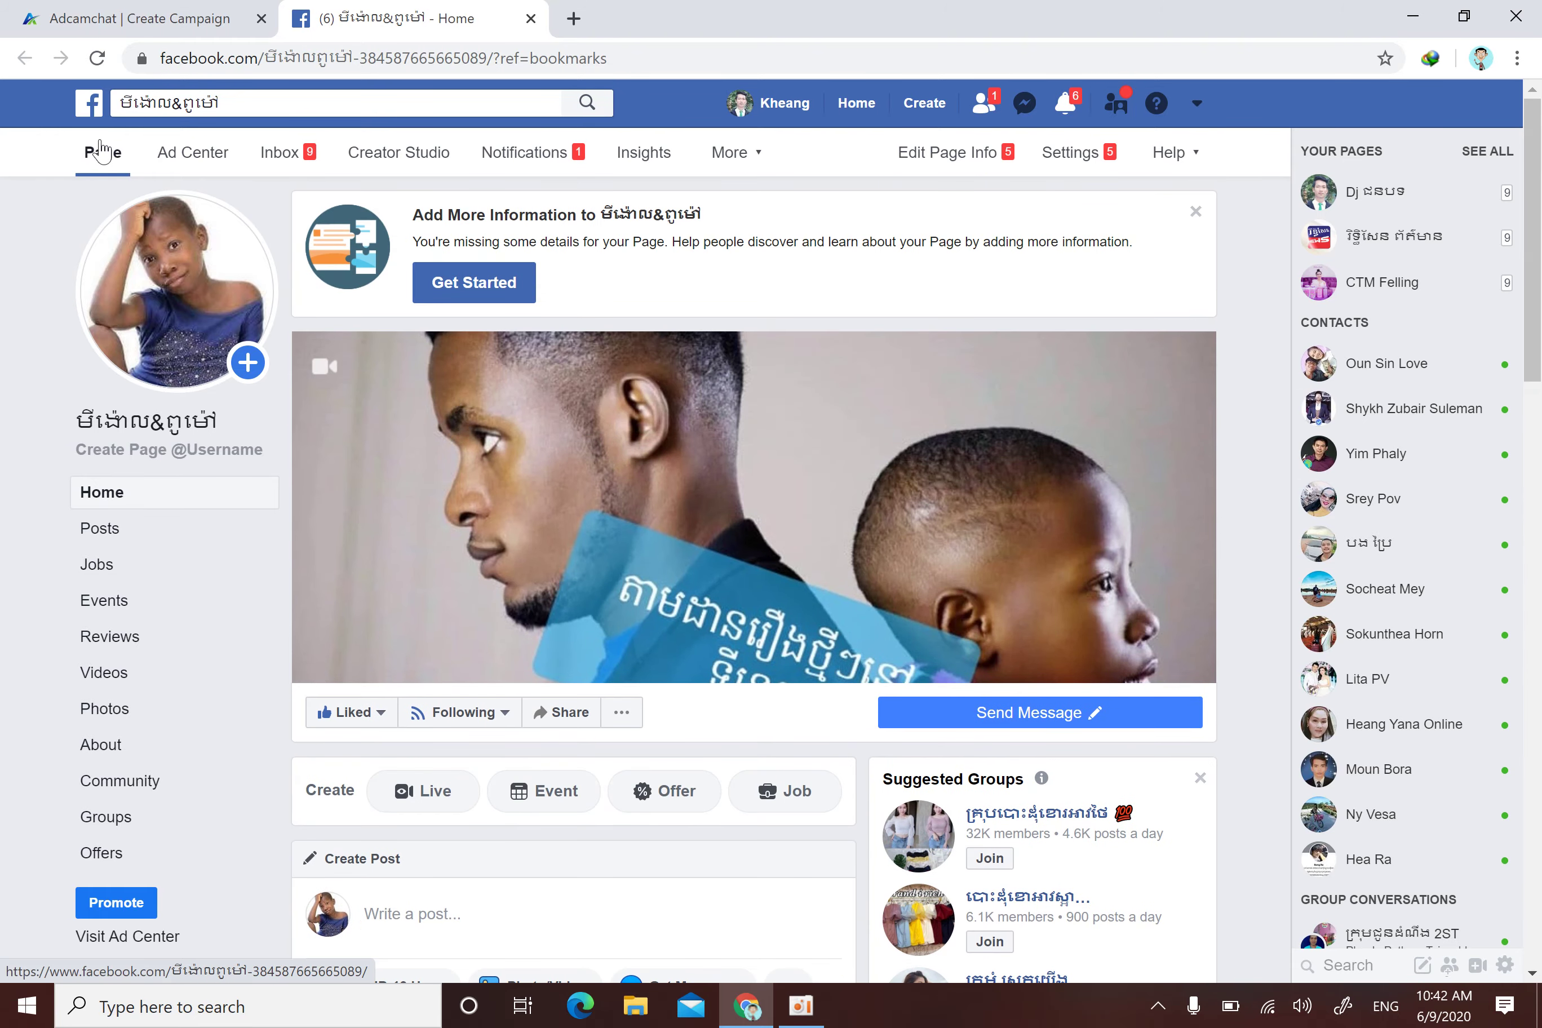
{"action": "left_click", "coordinate": [101, 151]}
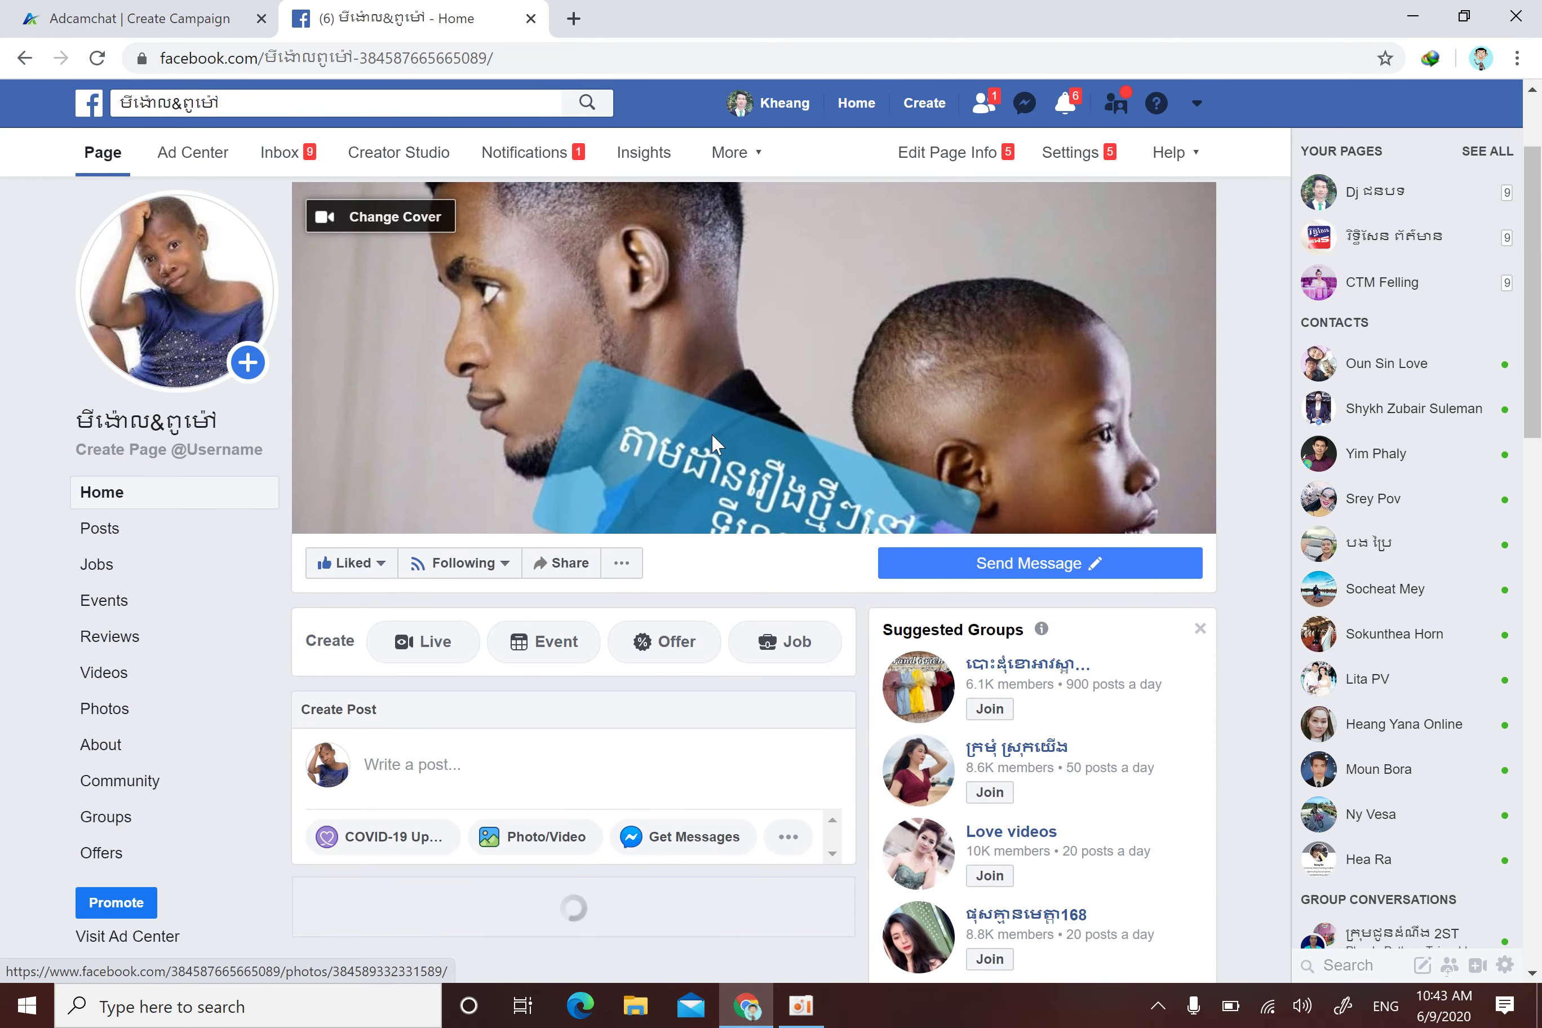
{"action": "scroll", "coordinate": [714, 443], "scroll_direction": "down", "scroll_amount": 5}
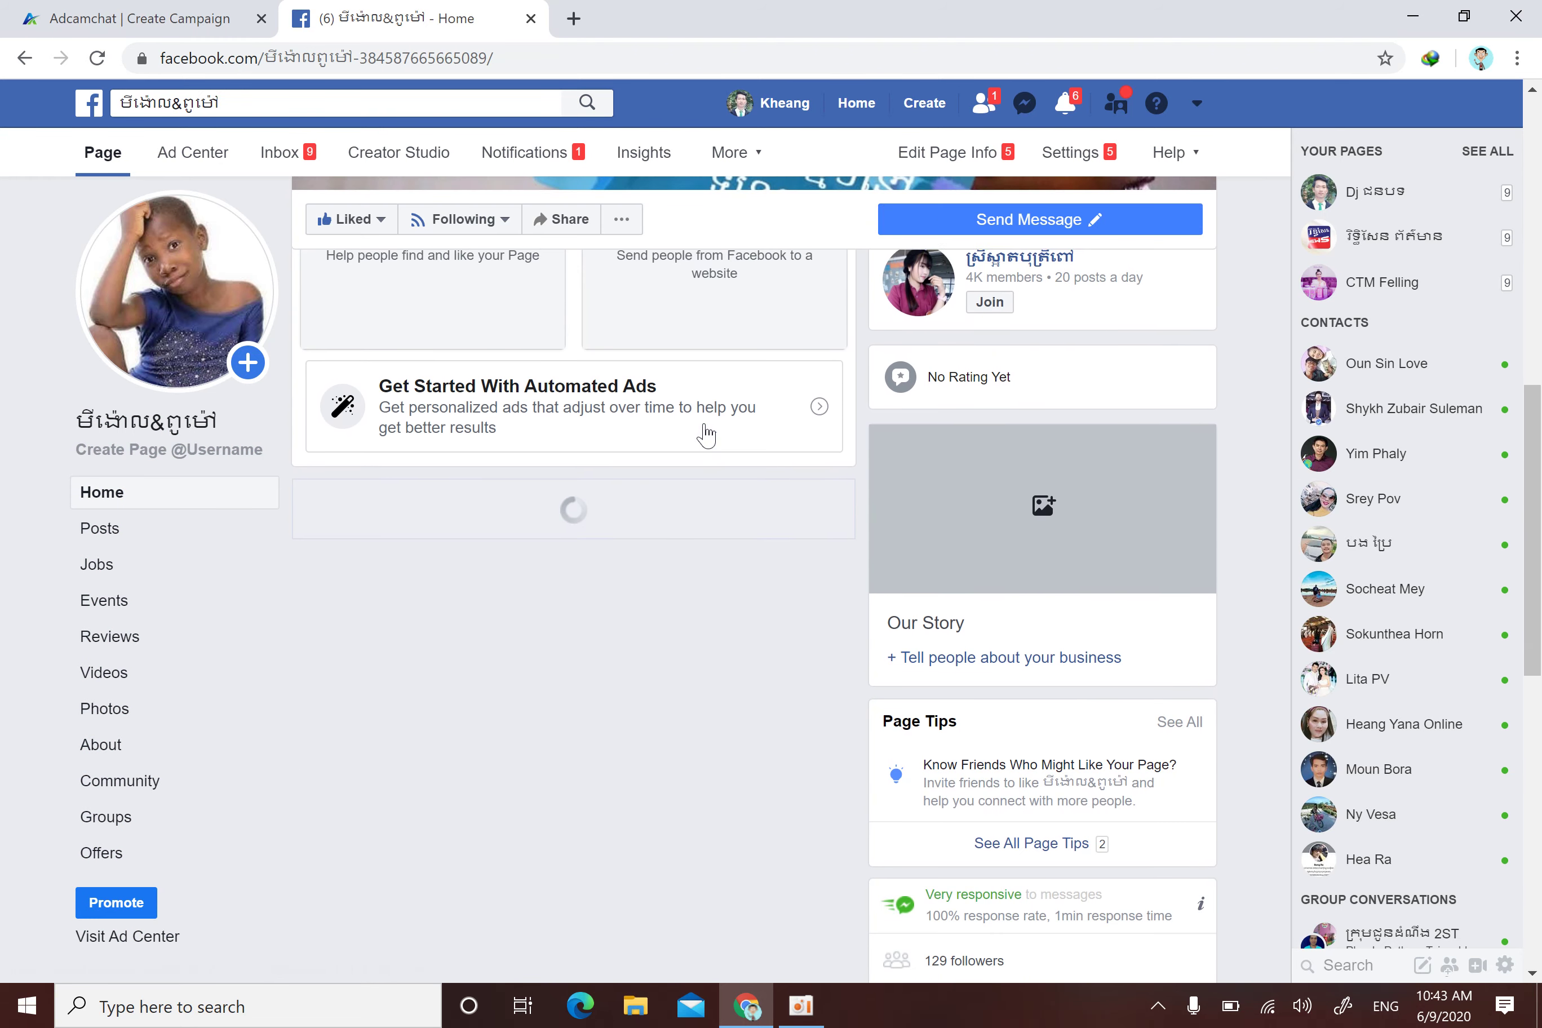
{"action": "scroll", "coordinate": [703, 431], "scroll_direction": "down", "scroll_amount": 6}
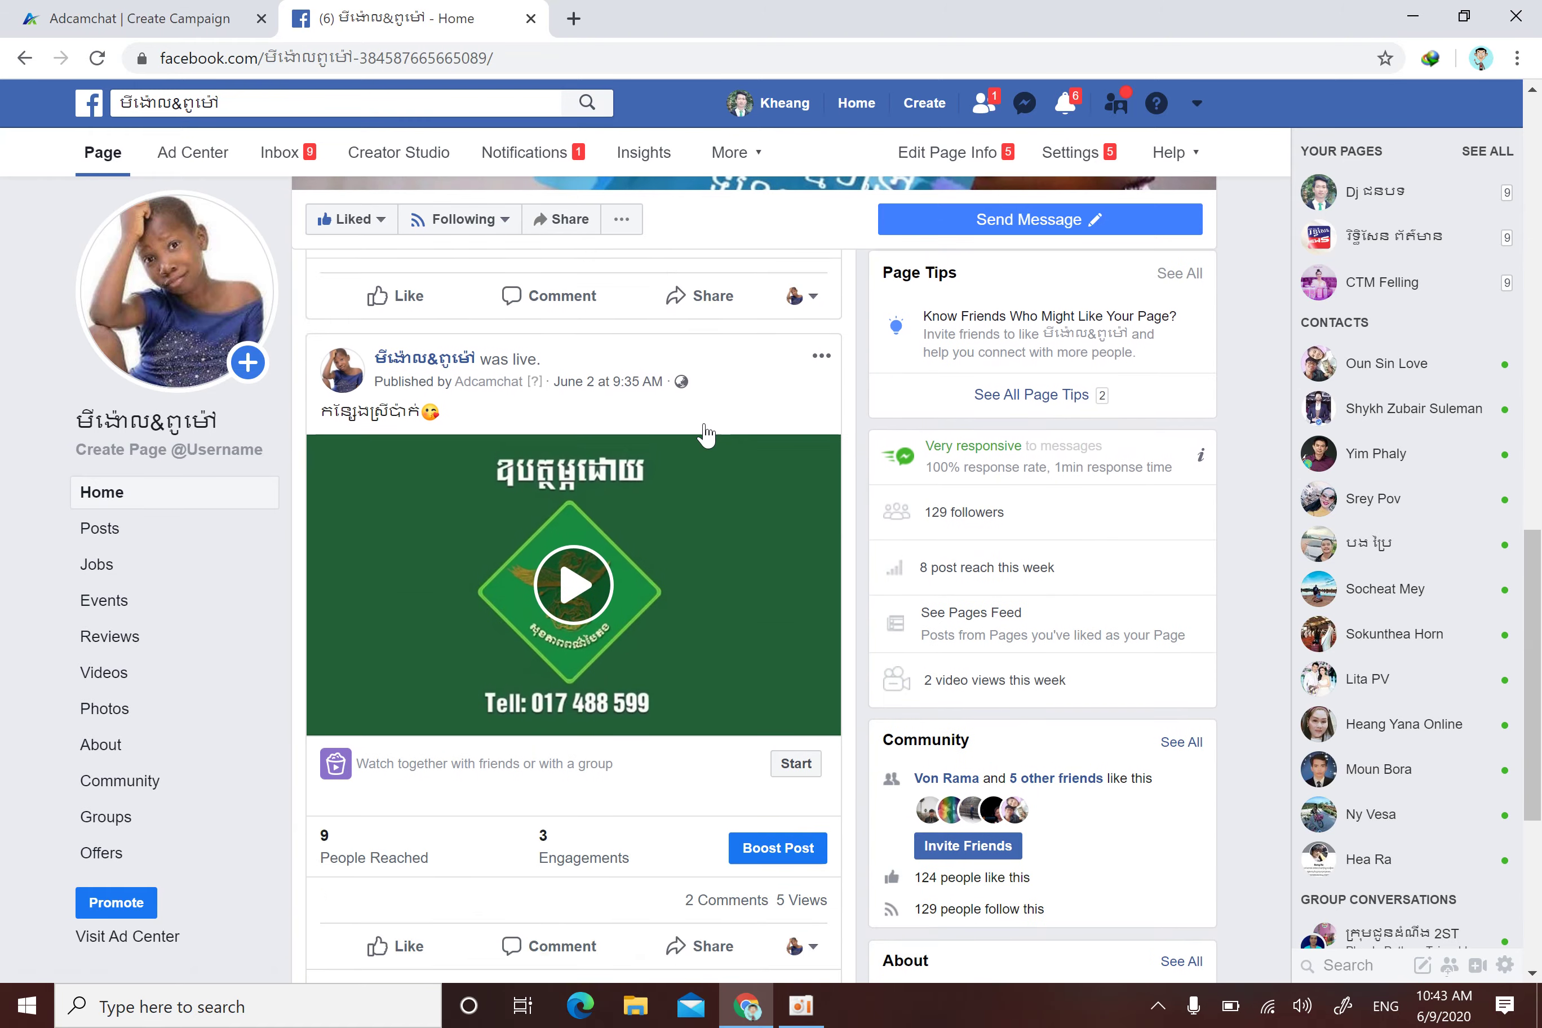
{"action": "scroll", "coordinate": [663, 445], "scroll_direction": "up", "scroll_amount": 5}
{"action": "left_click_drag", "start_coordinate": [400, 482], "coordinate": [314, 478]}
{"action": "left_click", "coordinate": [511, 550]}
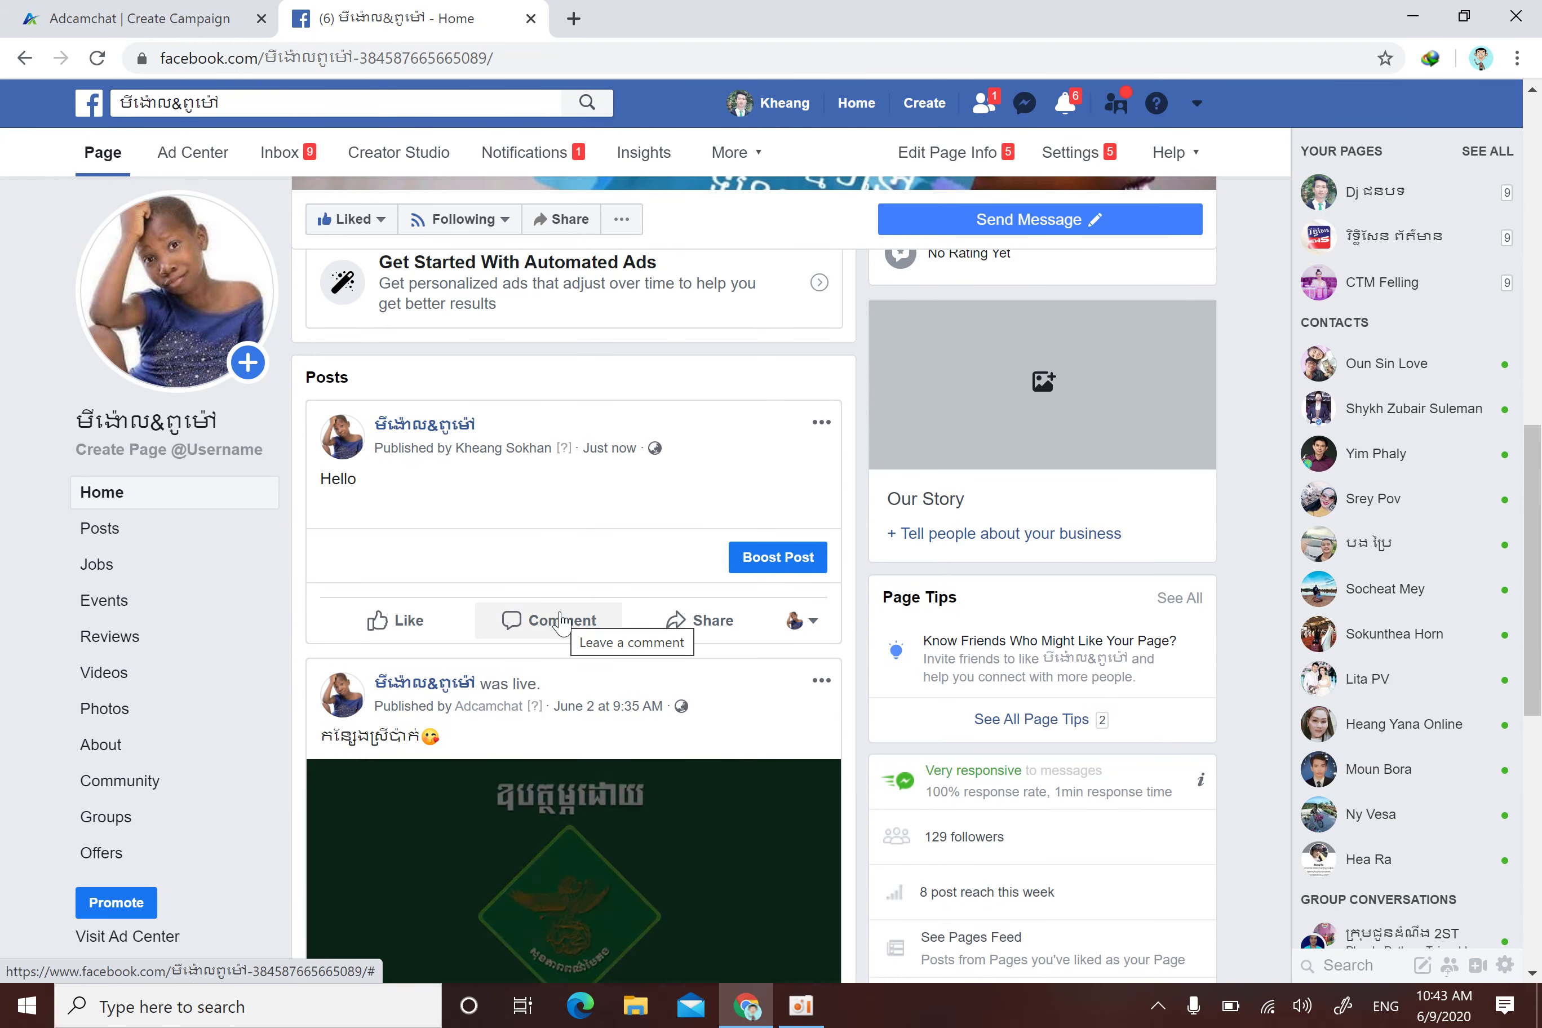
{"action": "left_click_drag", "start_coordinate": [406, 482], "coordinate": [358, 483]}
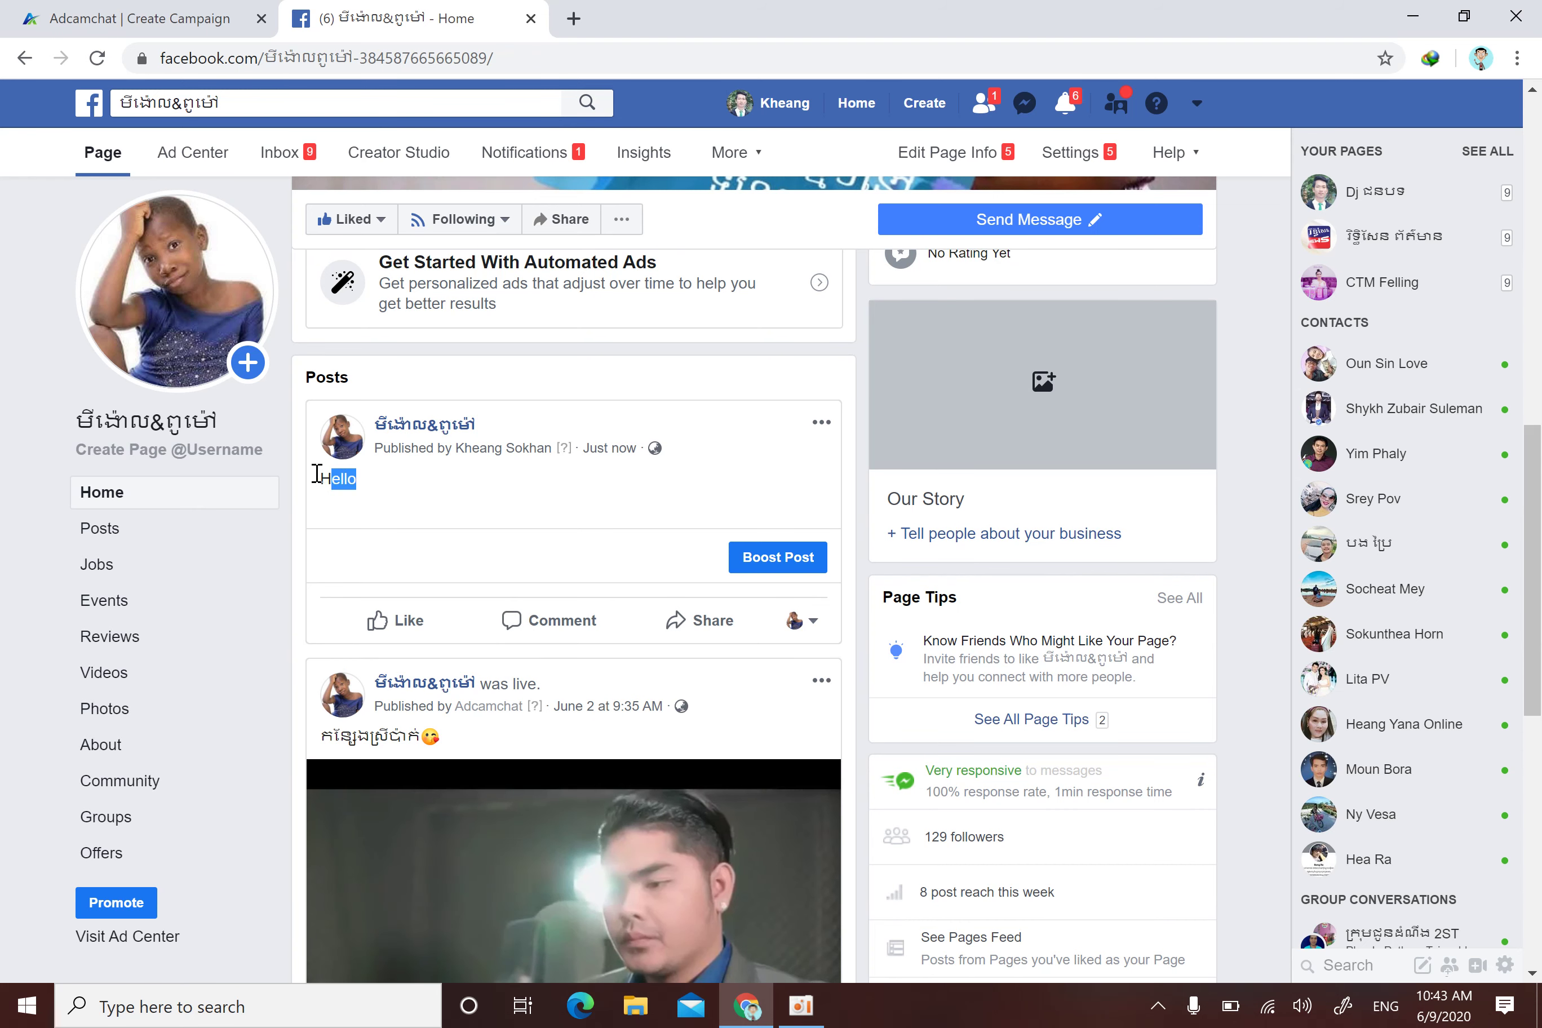
- Switch to Adcamchat, reload the Create Campaign page and select the page មីង៉ោល&ពូម៉ៅ to load its latest posts
{"action": "left_click", "coordinate": [596, 633]}
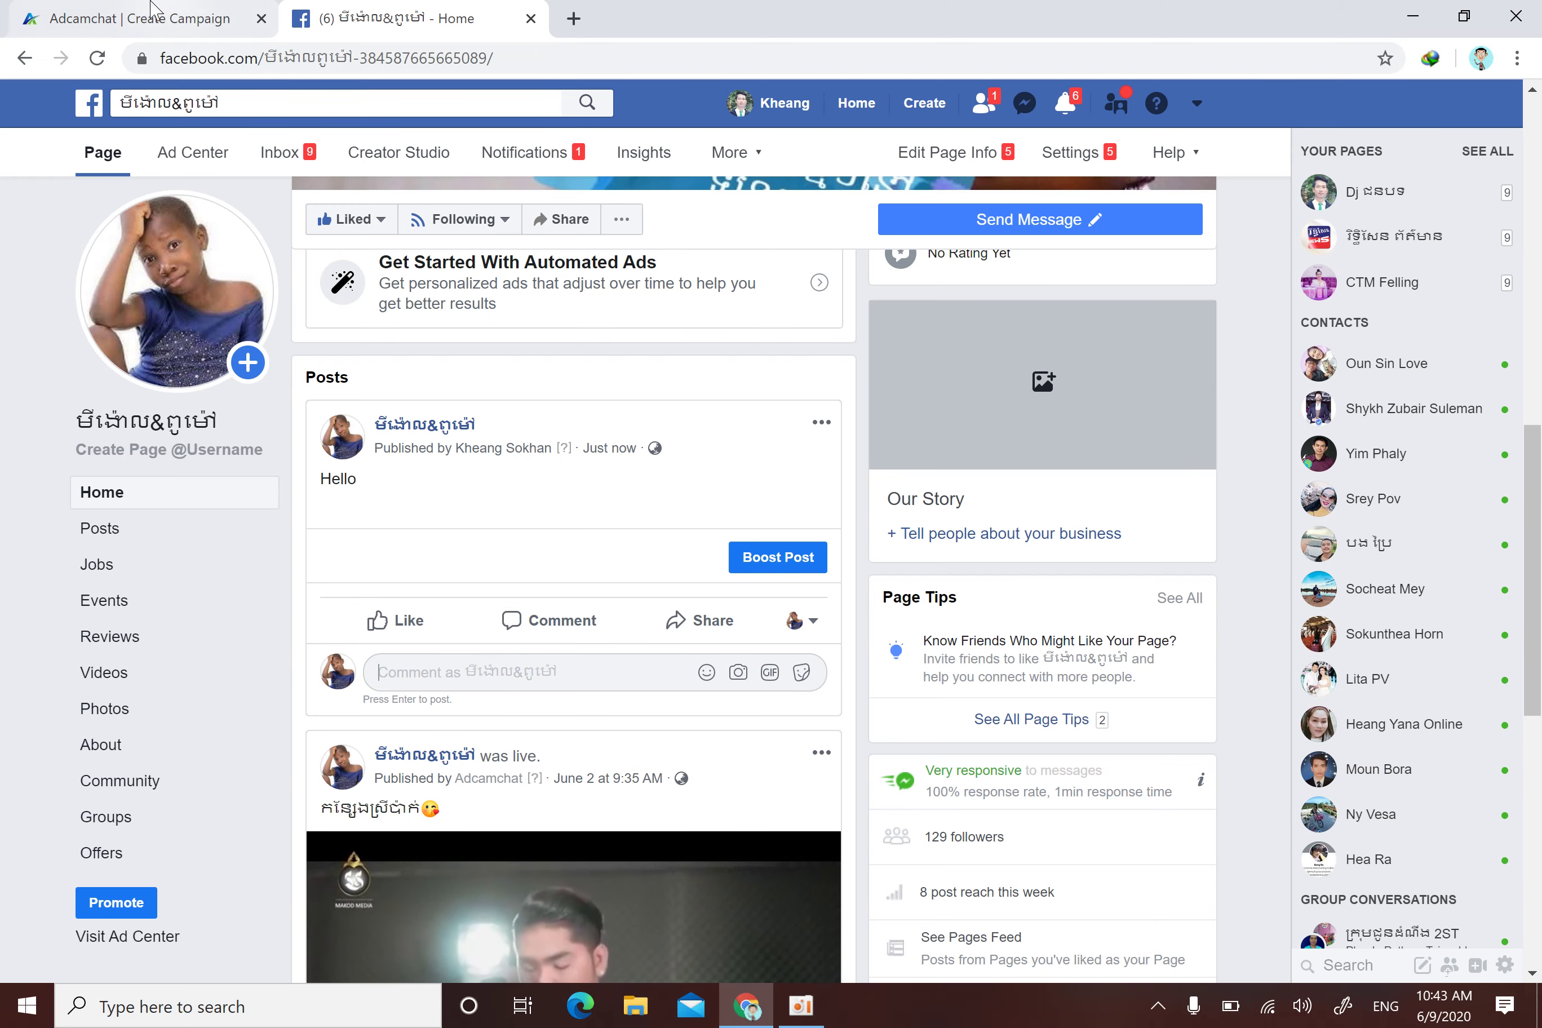
{"action": "left_click", "coordinate": [132, 19]}
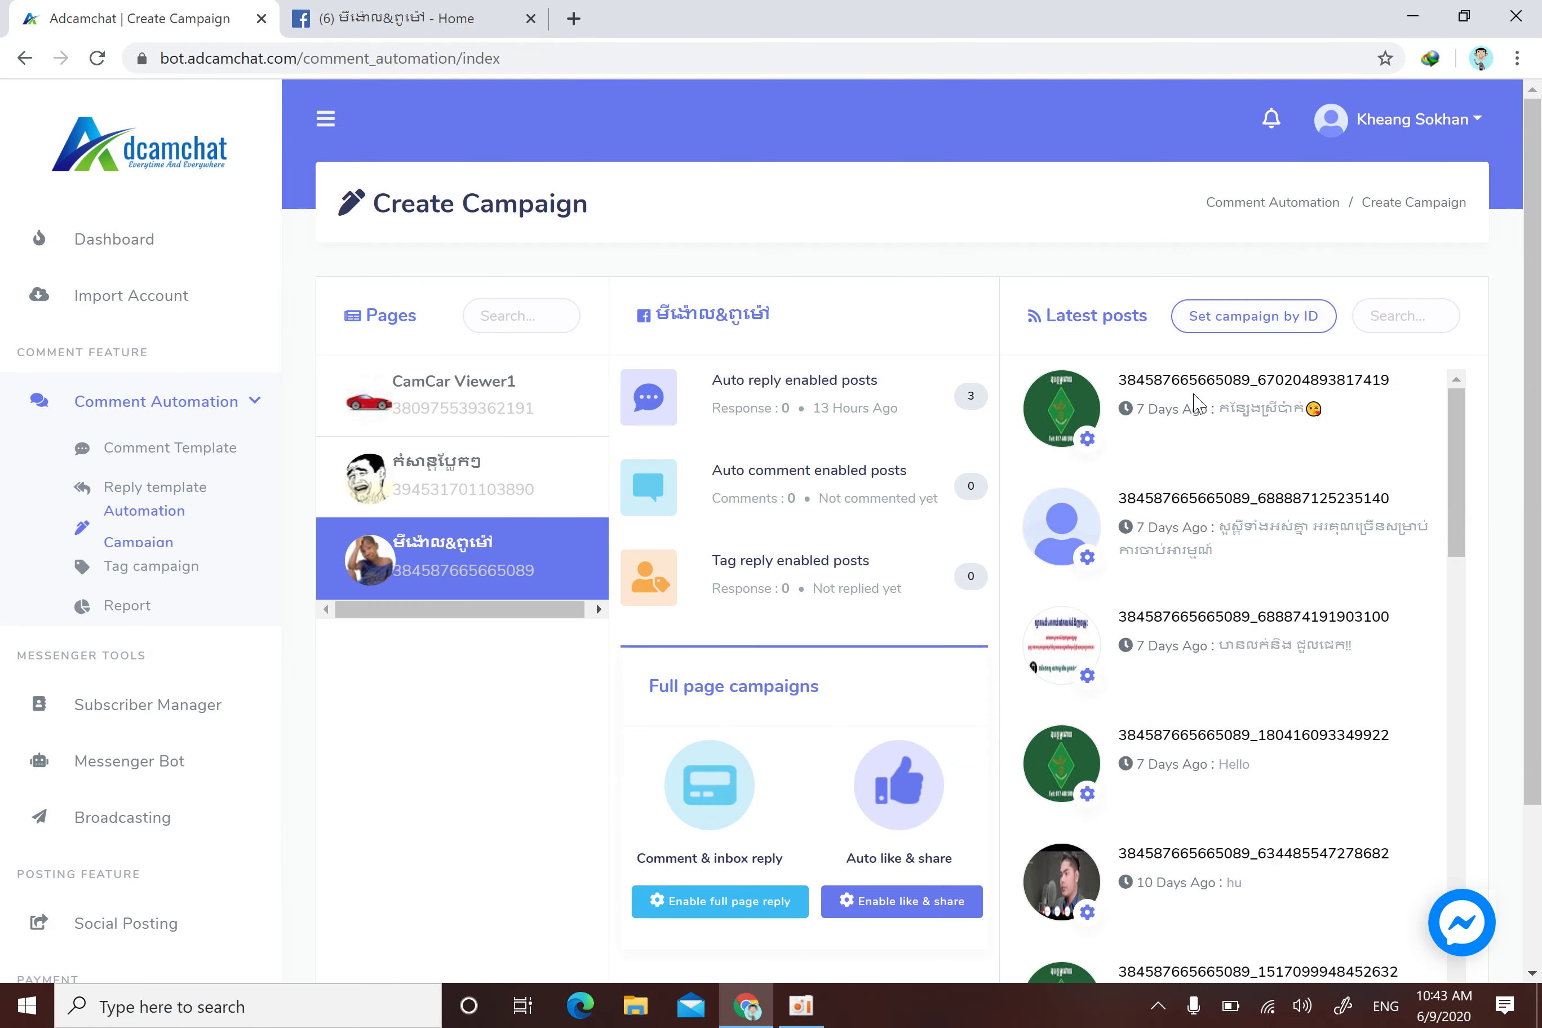
{"action": "left_click", "coordinate": [97, 59]}
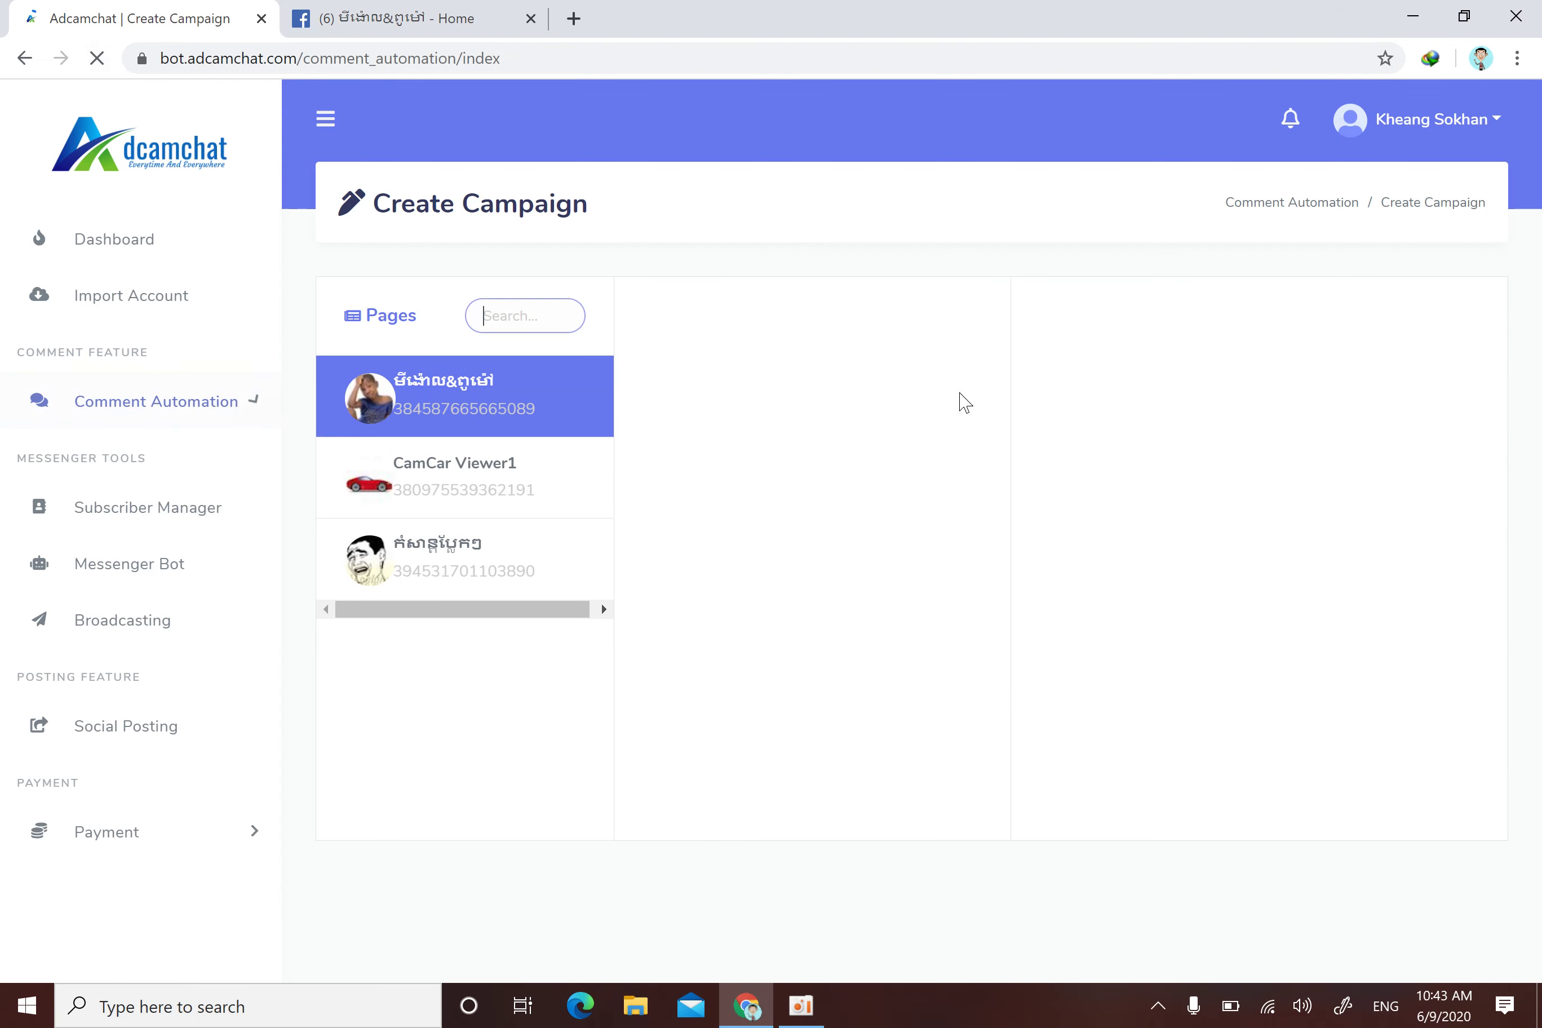
{"action": "left_click", "coordinate": [463, 400]}
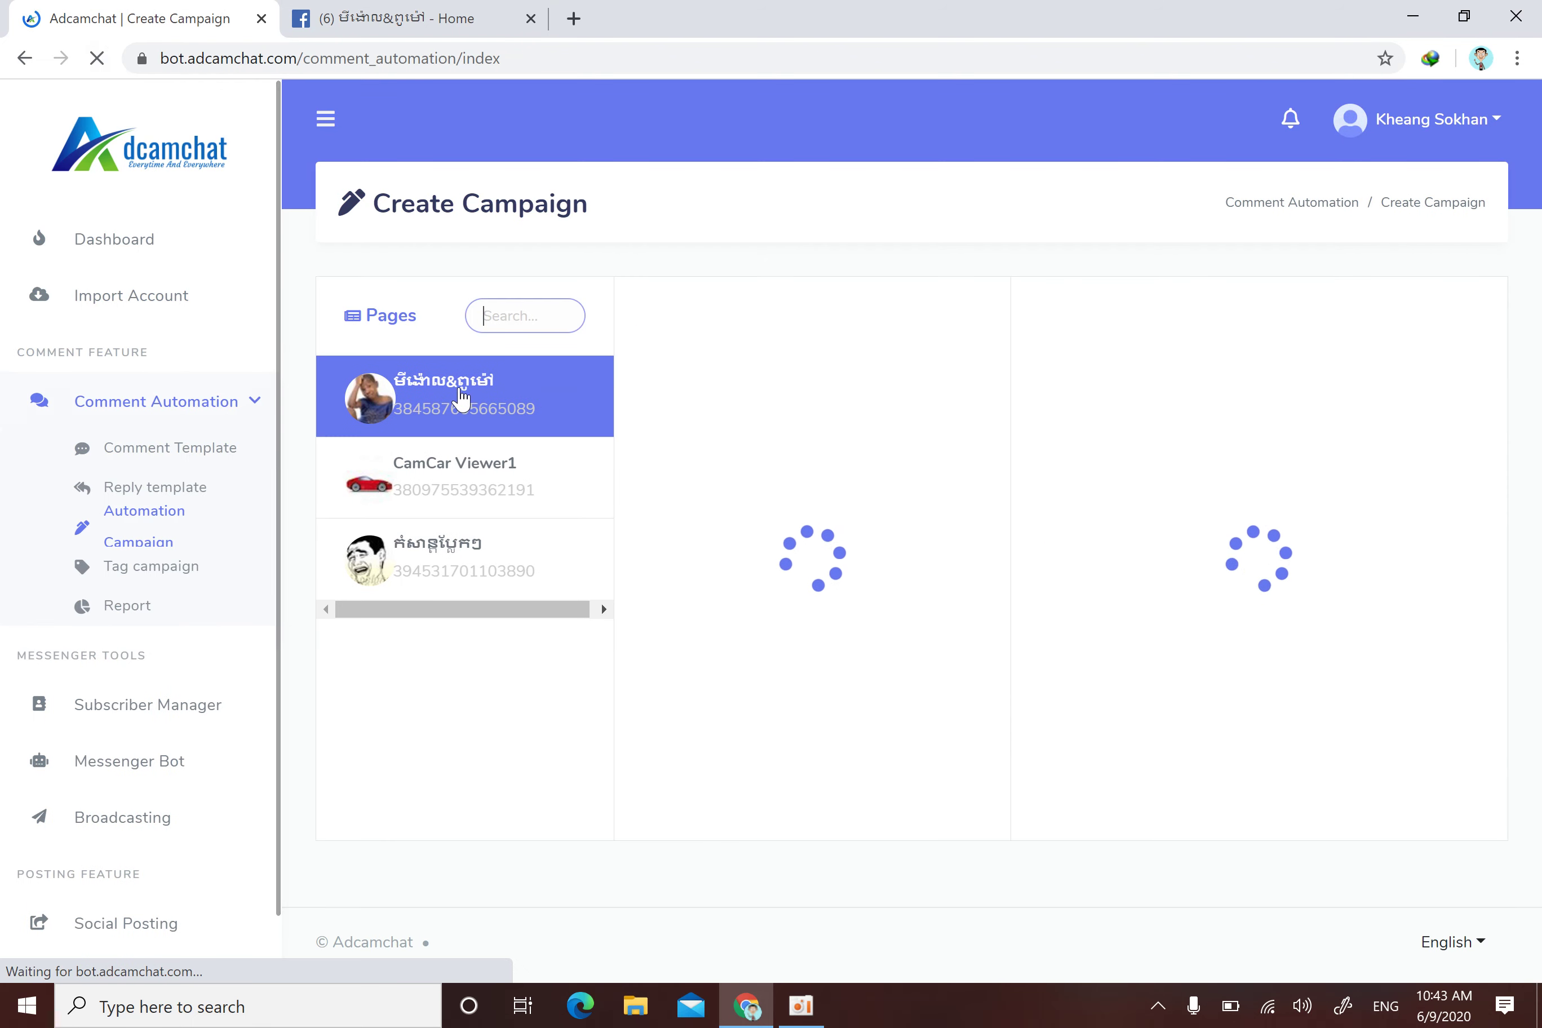
{"action": "left_click_drag", "start_coordinate": [1263, 417], "coordinate": [1236, 418]}
{"action": "left_click", "coordinate": [1291, 410]}
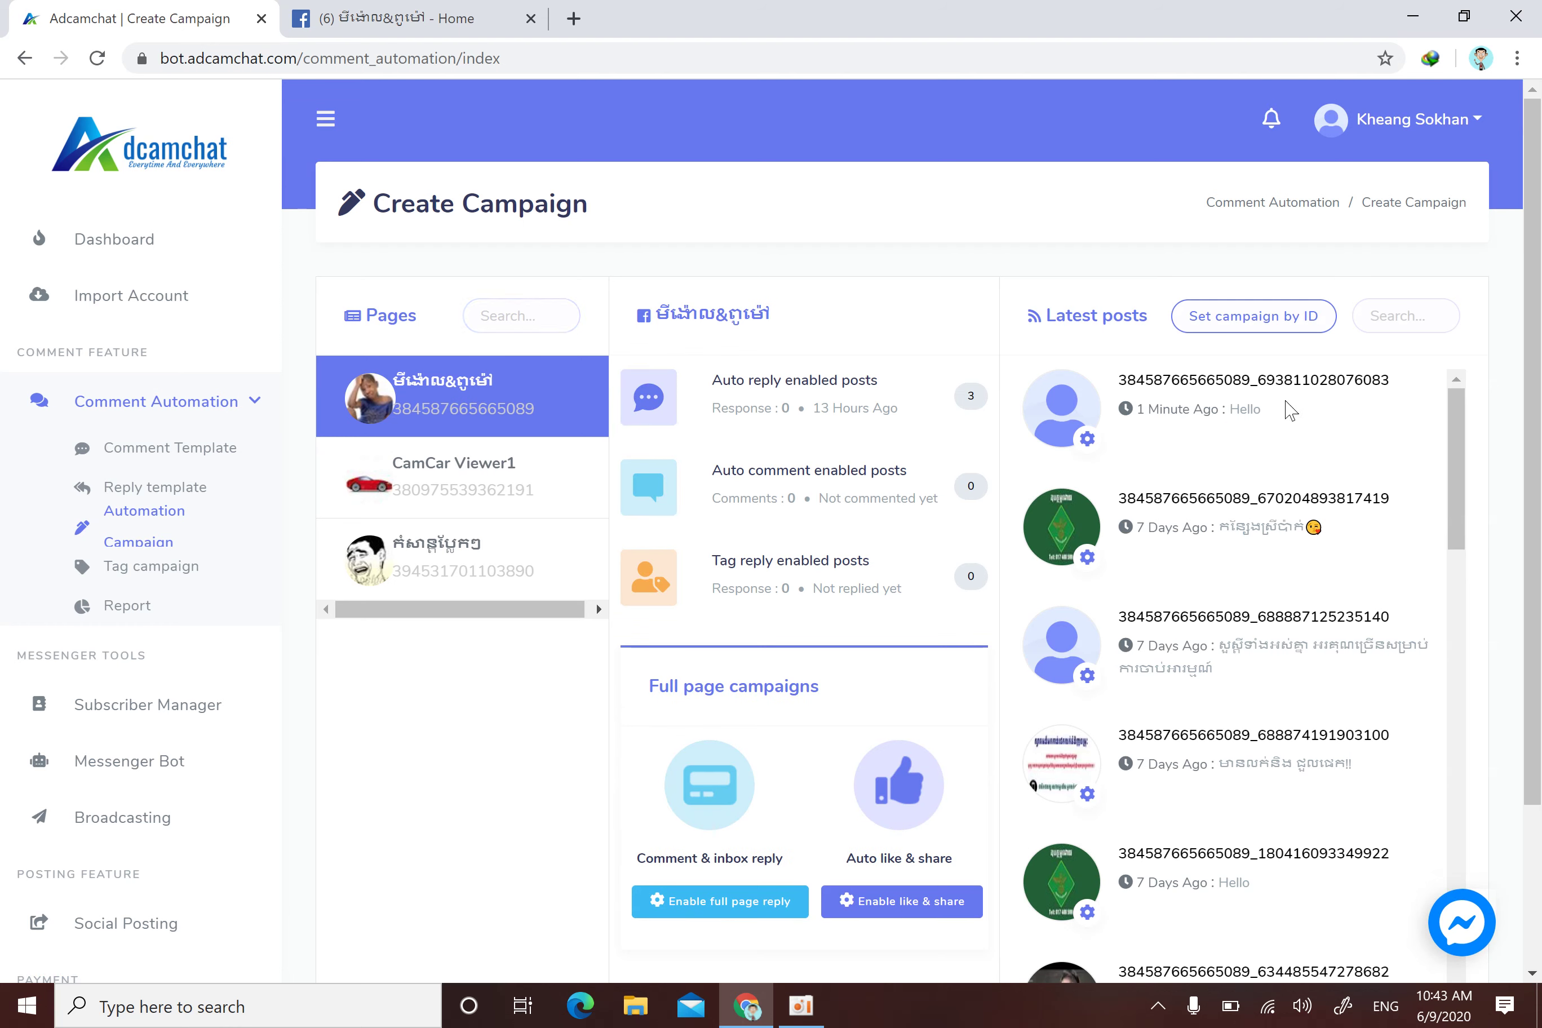
- Open the Enable auto reply form for the newest "Hello" post
{"action": "left_click", "coordinate": [1088, 439]}
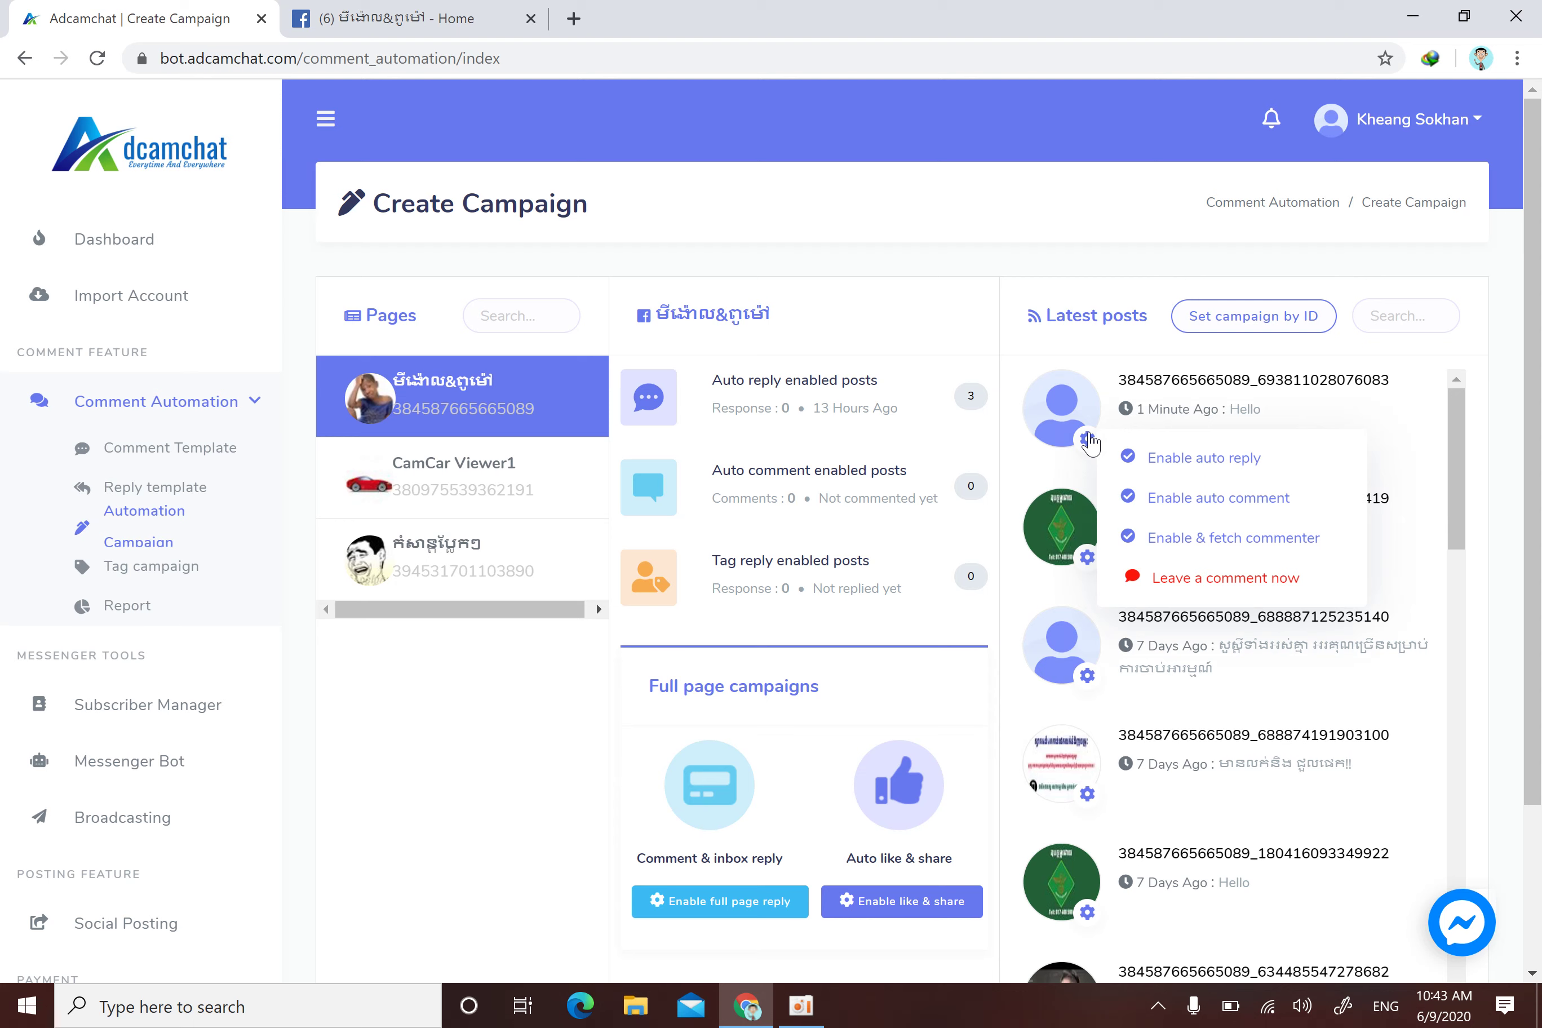
{"action": "left_click", "coordinate": [1365, 434]}
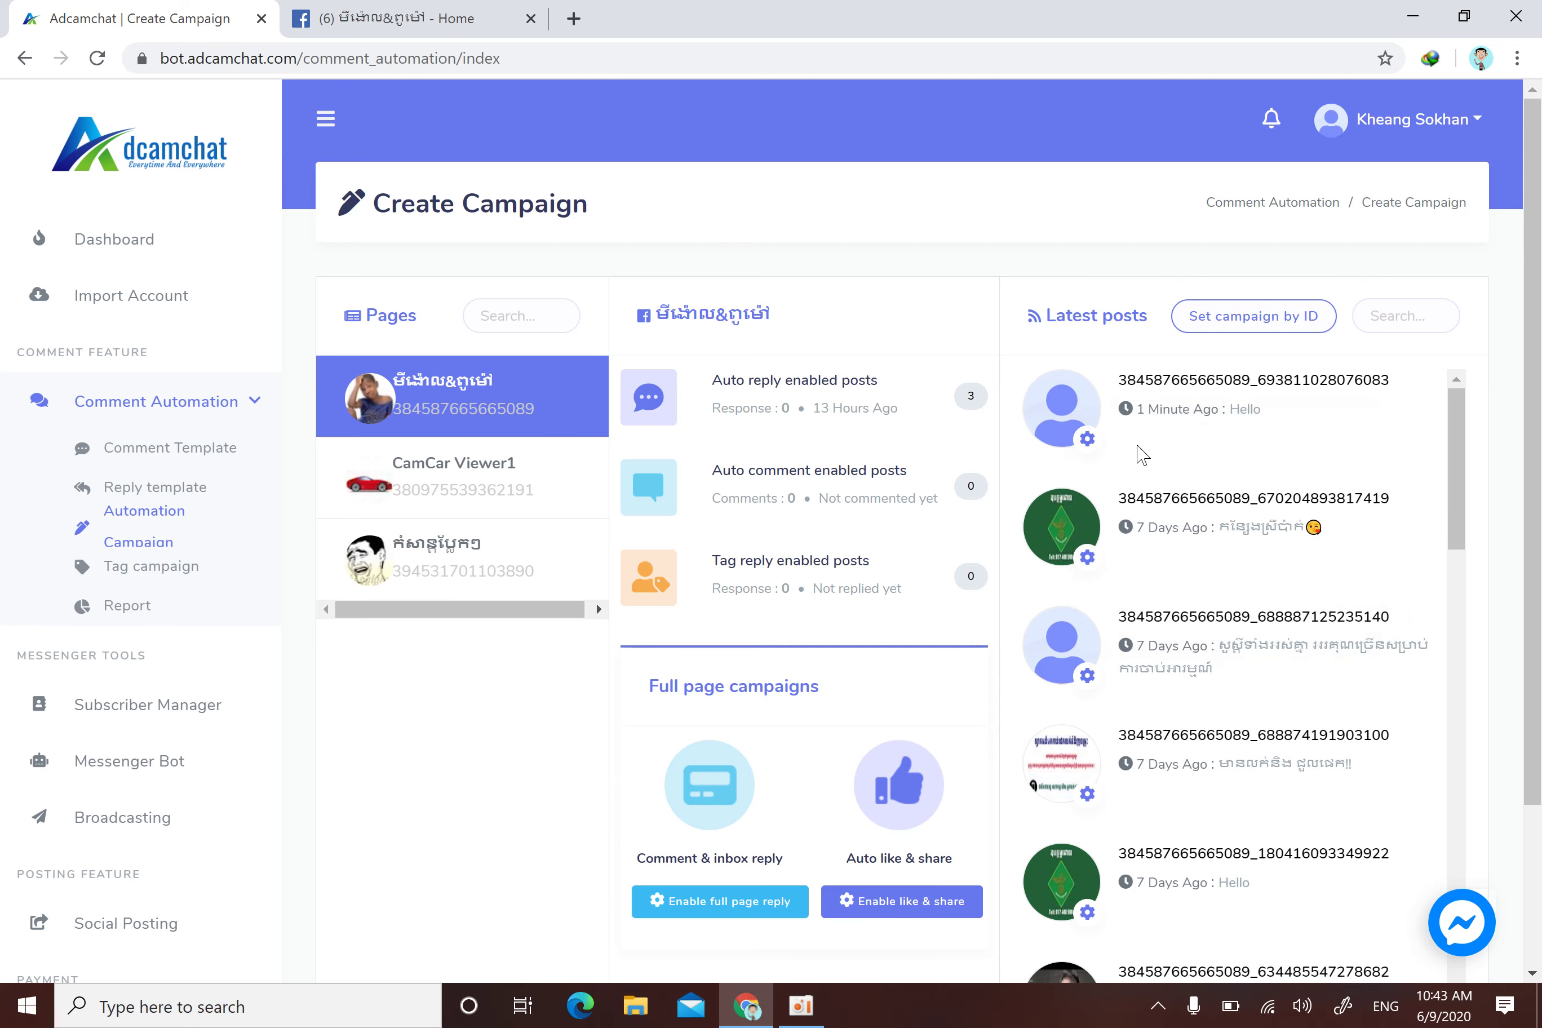
{"action": "left_click", "coordinate": [1086, 440]}
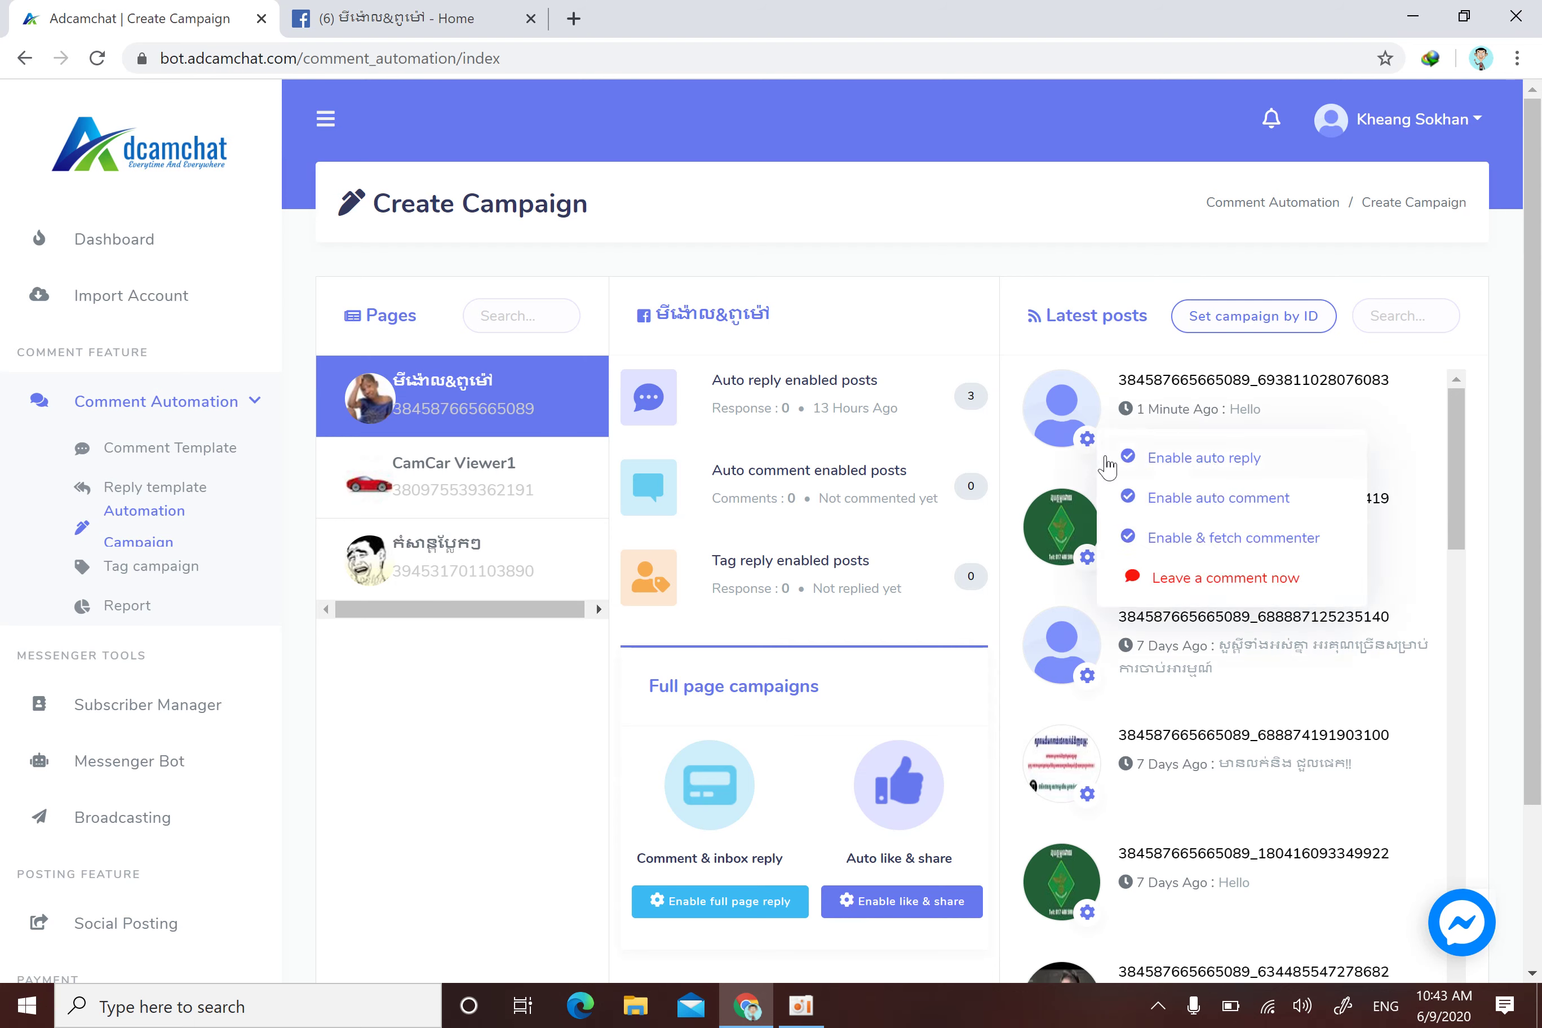
{"action": "left_click", "coordinate": [1256, 465]}
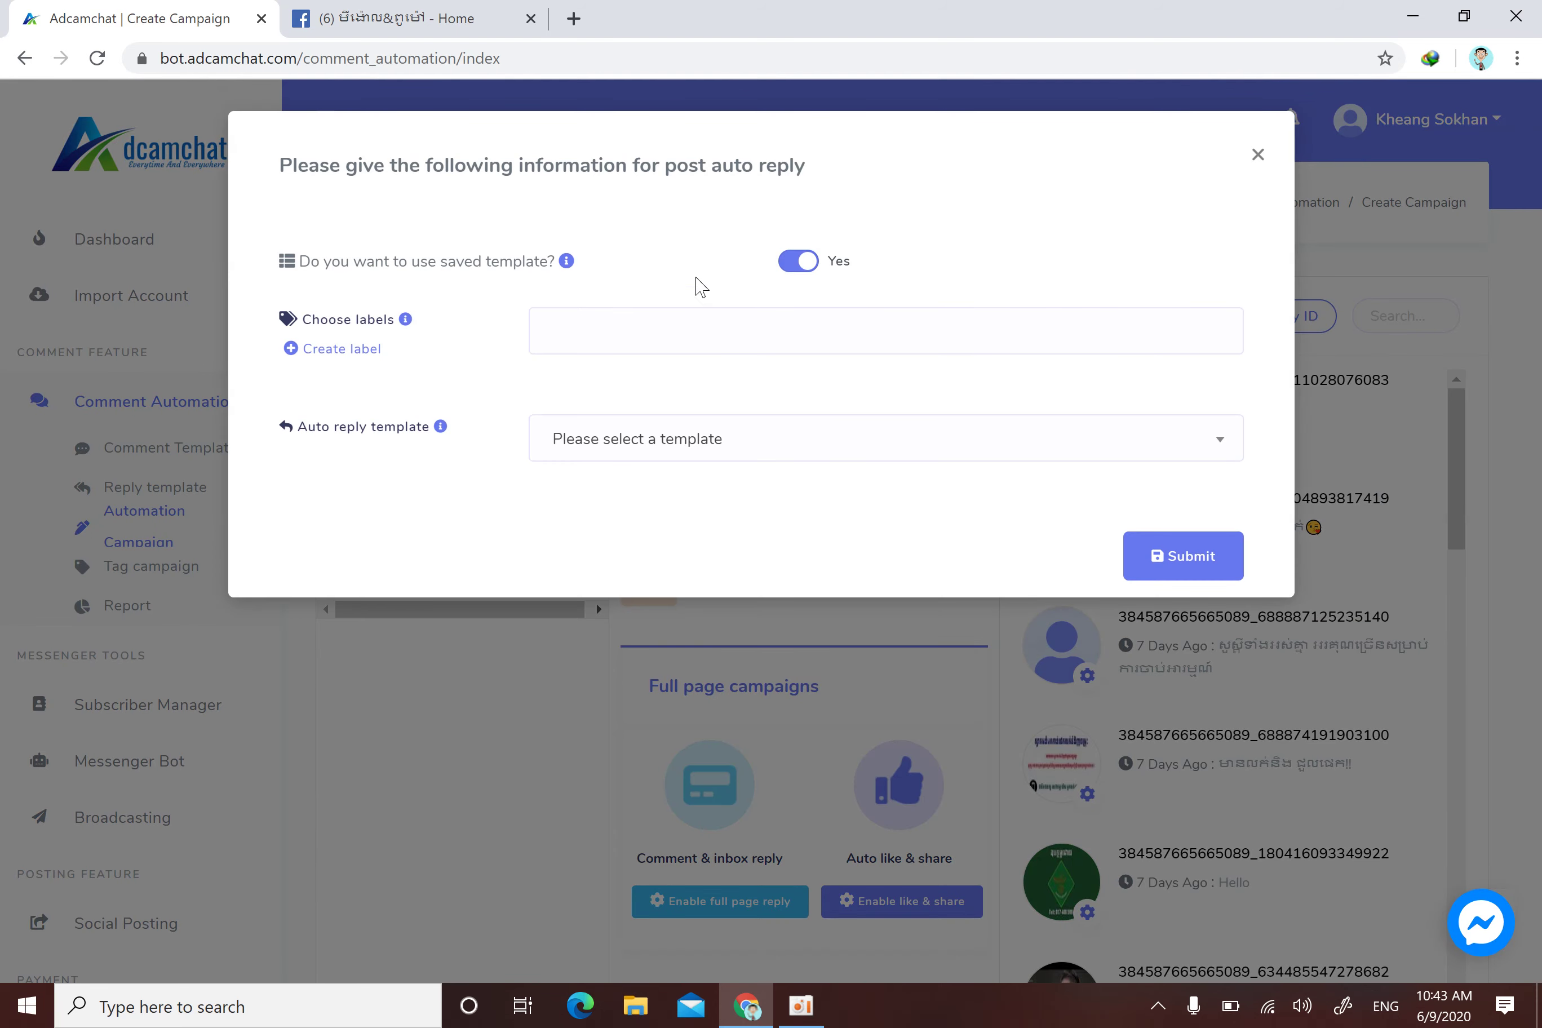
- Turn off the saved template option, look through the manual auto reply settings, and turn the option back on
{"action": "left_click", "coordinate": [798, 262]}
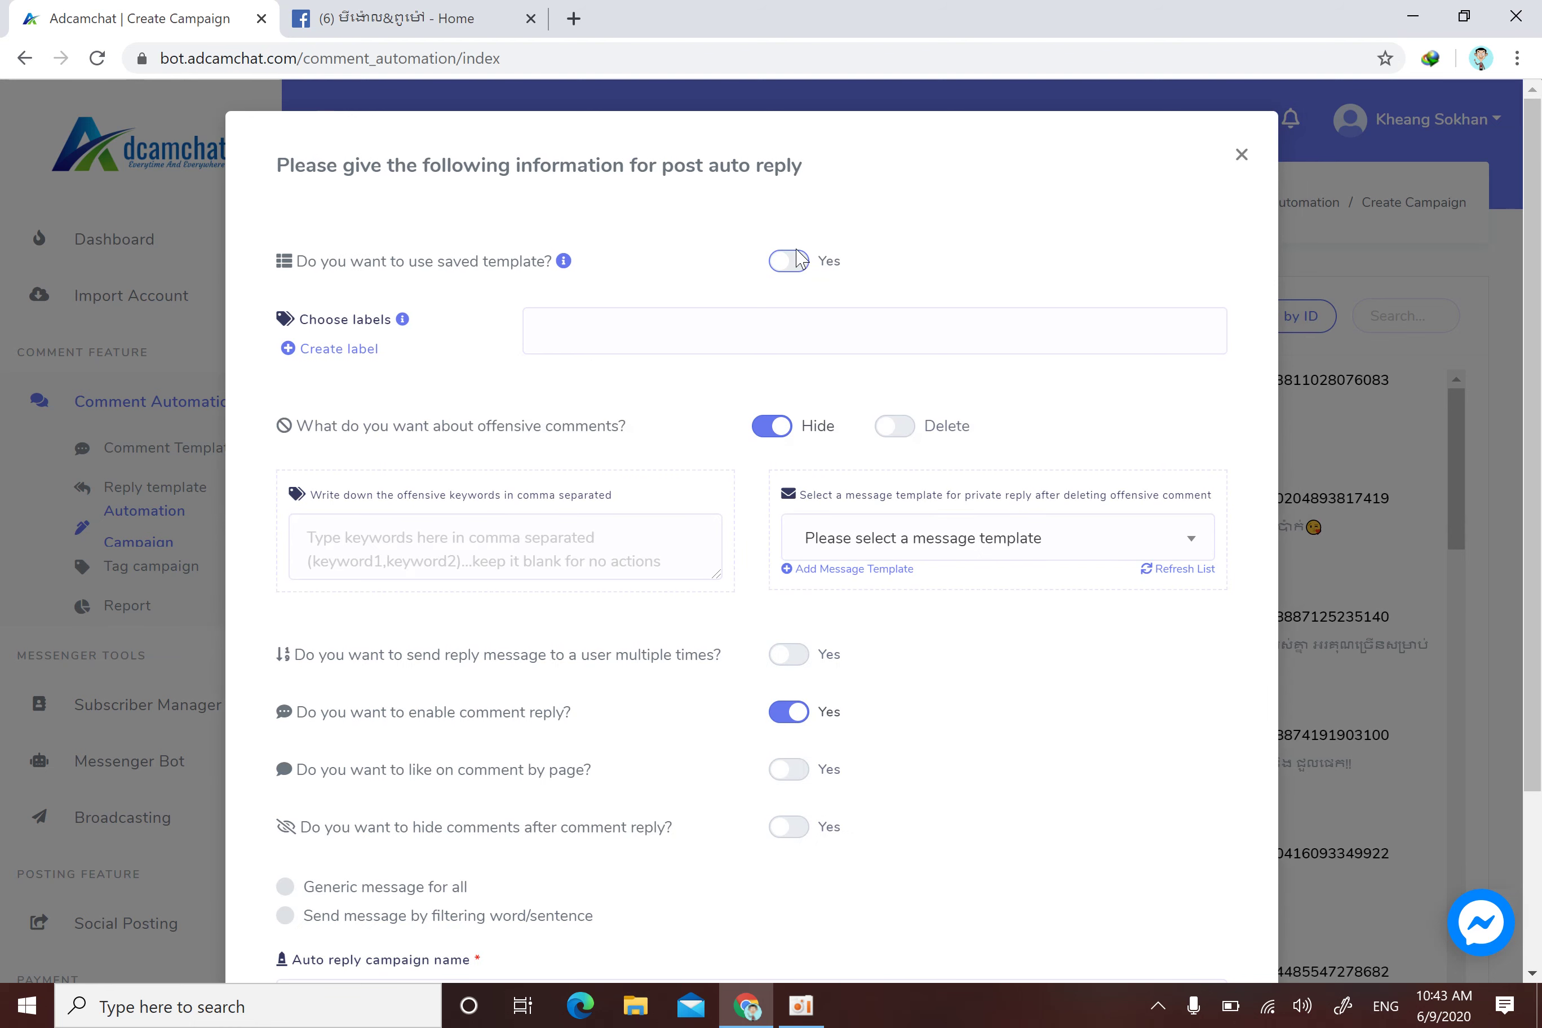
{"action": "left_click_drag", "start_coordinate": [555, 263], "coordinate": [292, 264]}
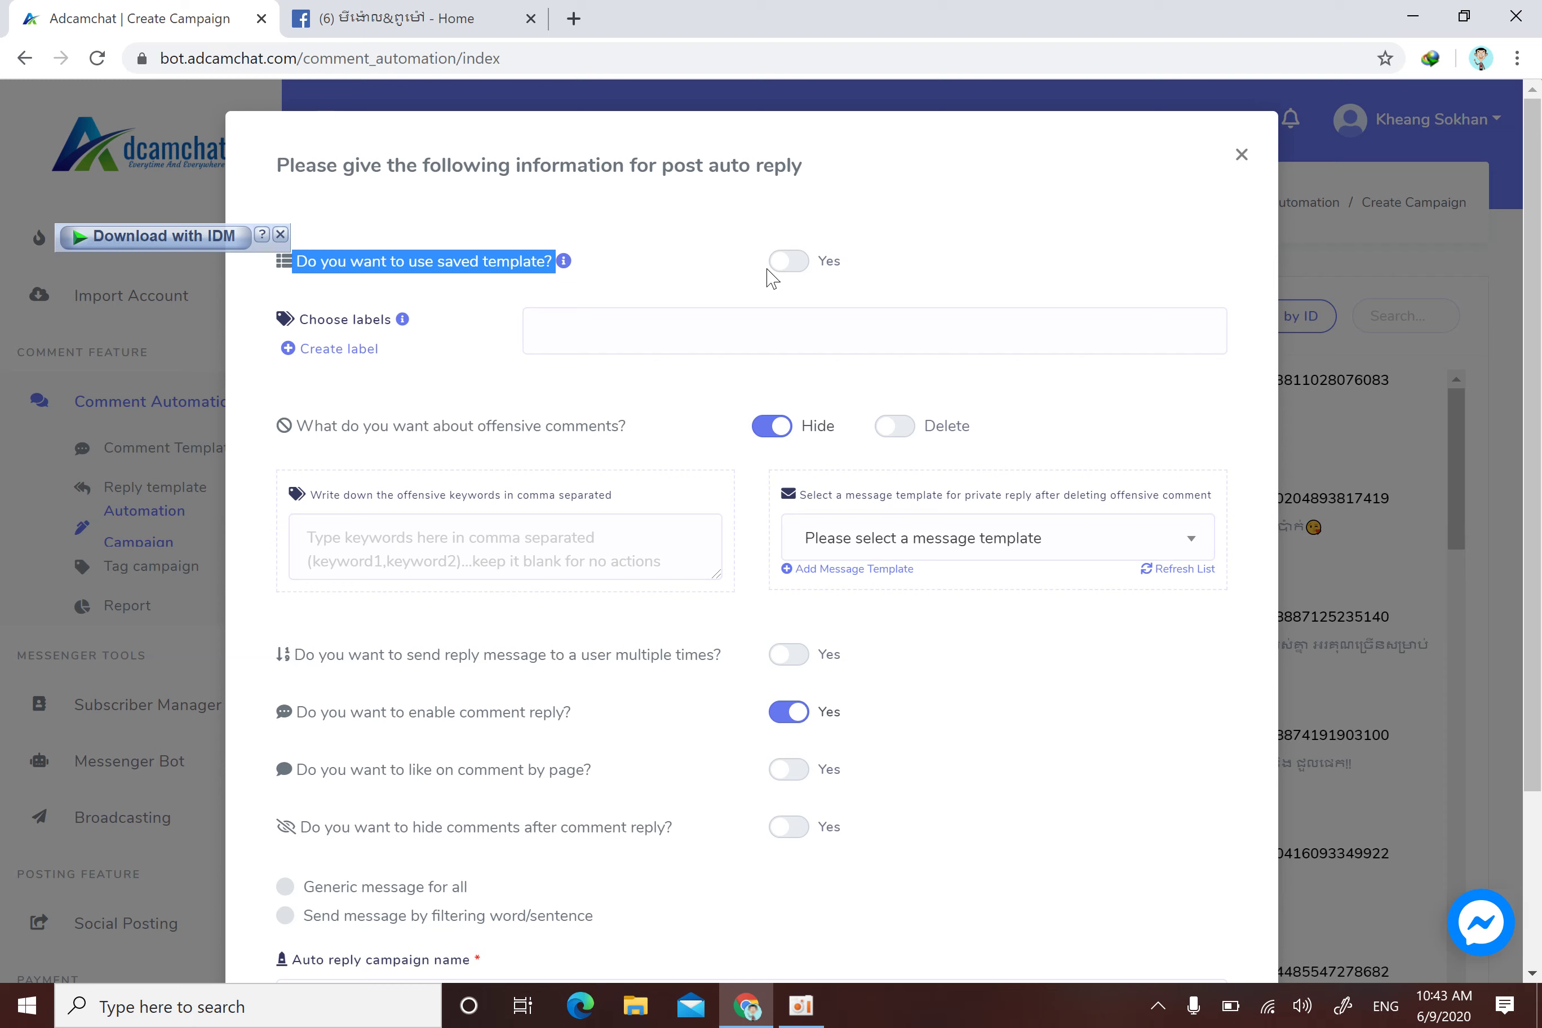
{"action": "scroll", "coordinate": [671, 562], "scroll_direction": "down", "scroll_amount": 3}
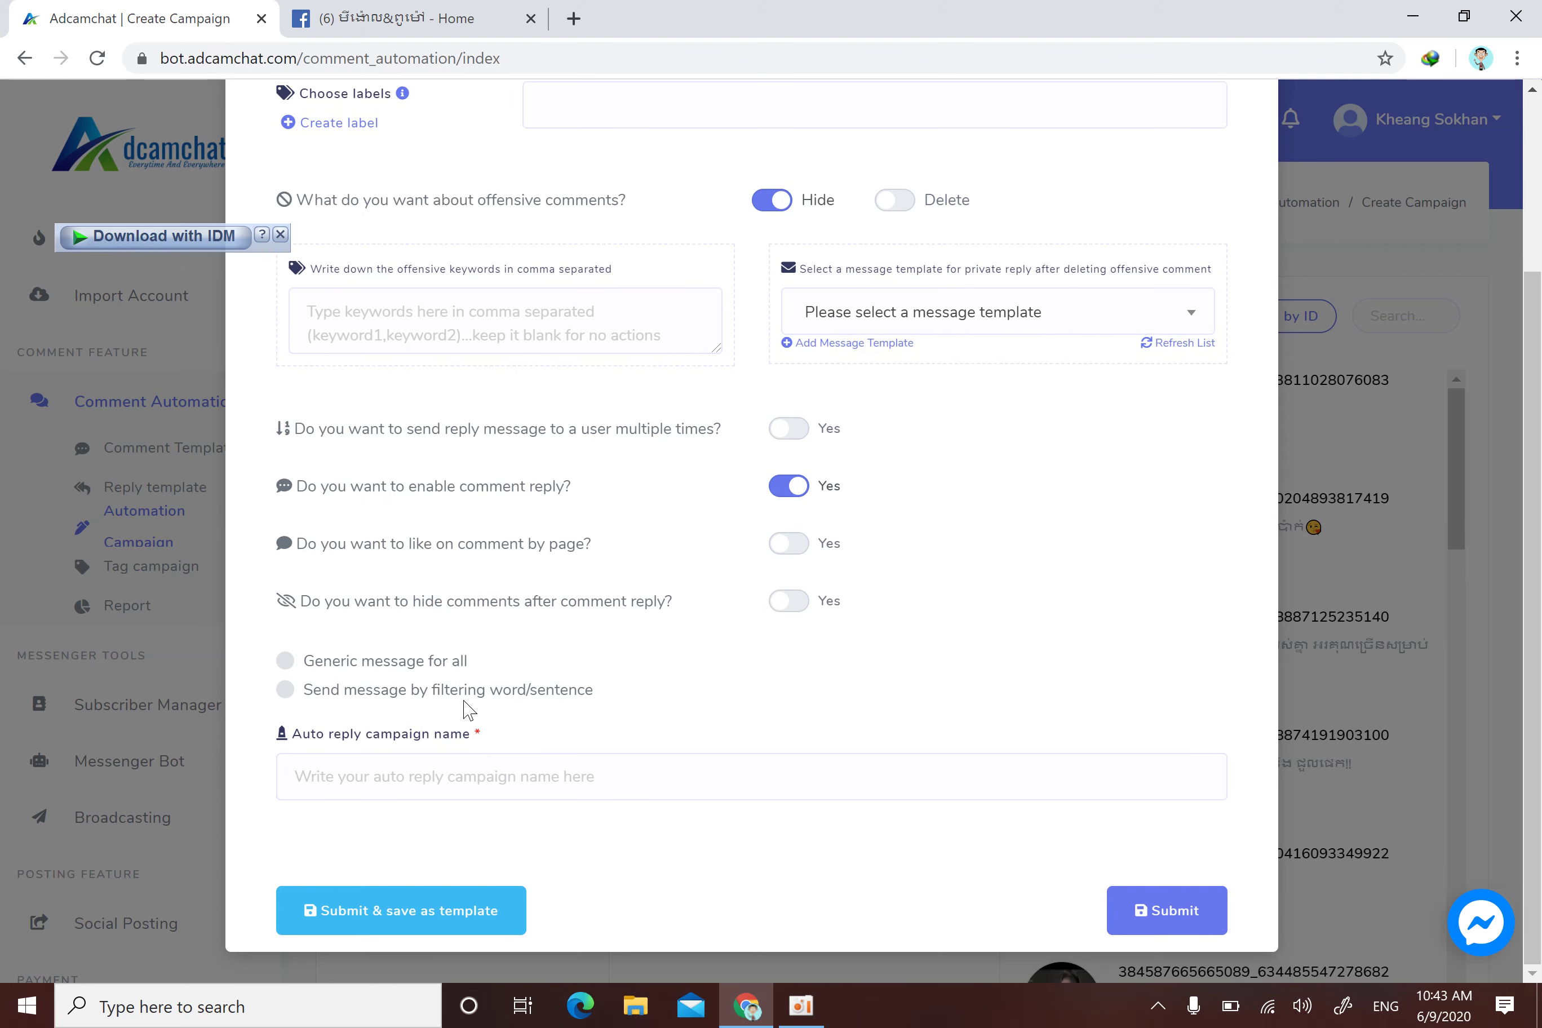
{"action": "scroll", "coordinate": [640, 813], "scroll_direction": "up", "scroll_amount": 3}
{"action": "left_click", "coordinate": [803, 263]}
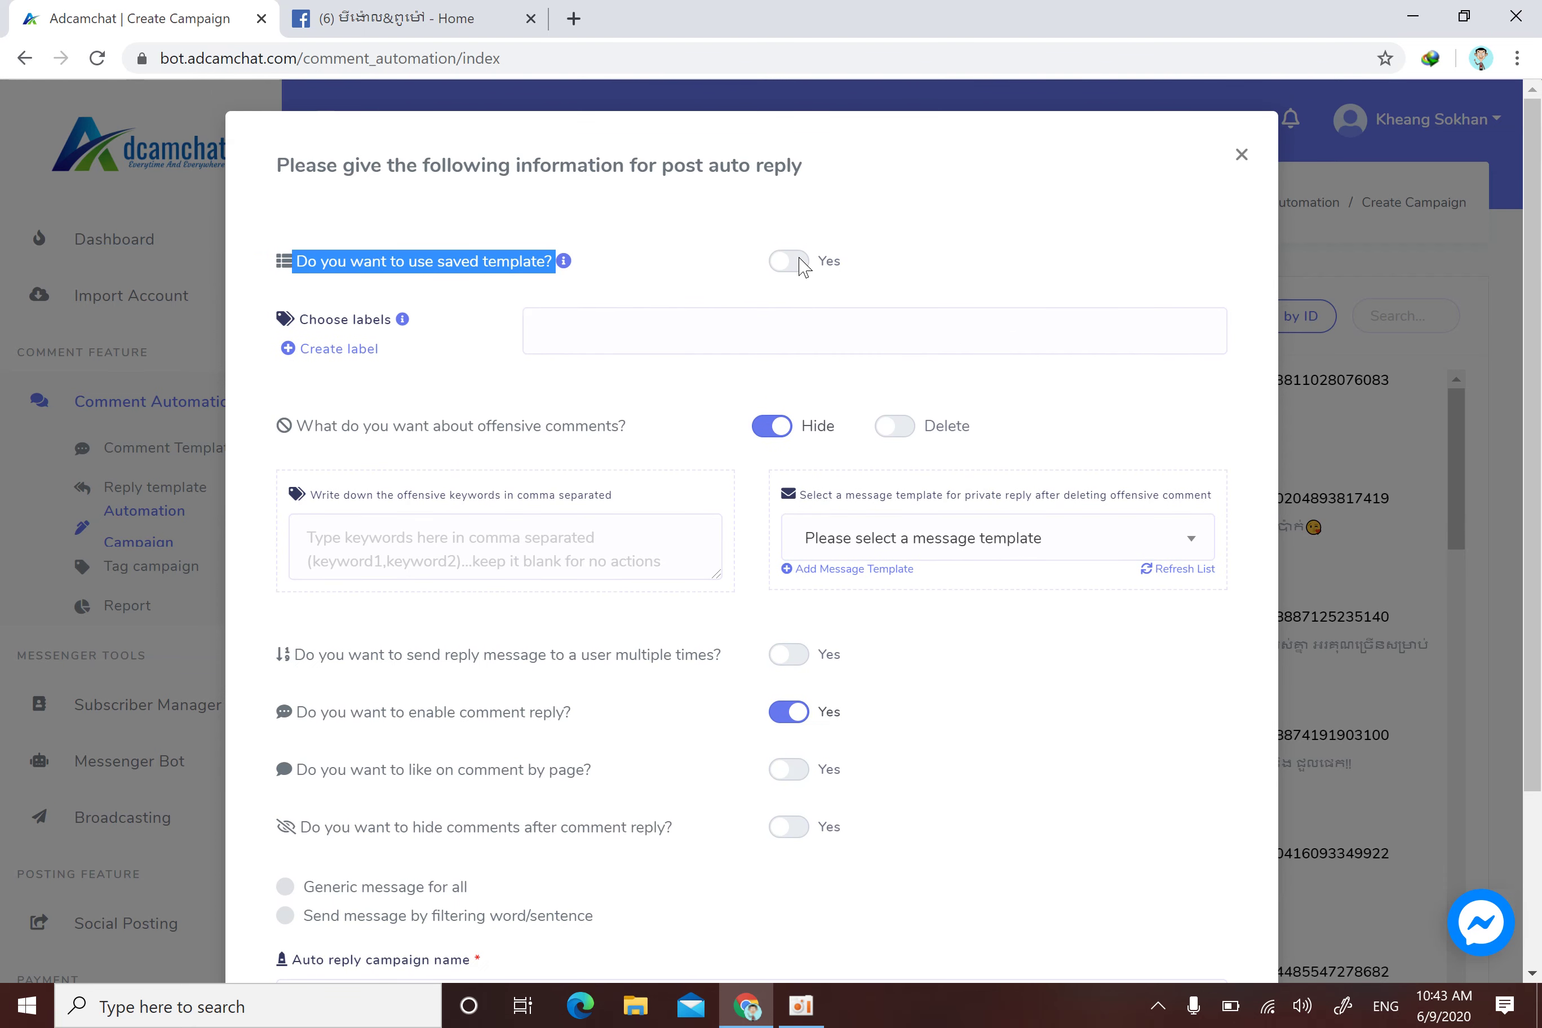
- Leave the labels empty, choose auto reply template 01 for the post and submit the campaign
{"action": "left_click", "coordinate": [752, 349]}
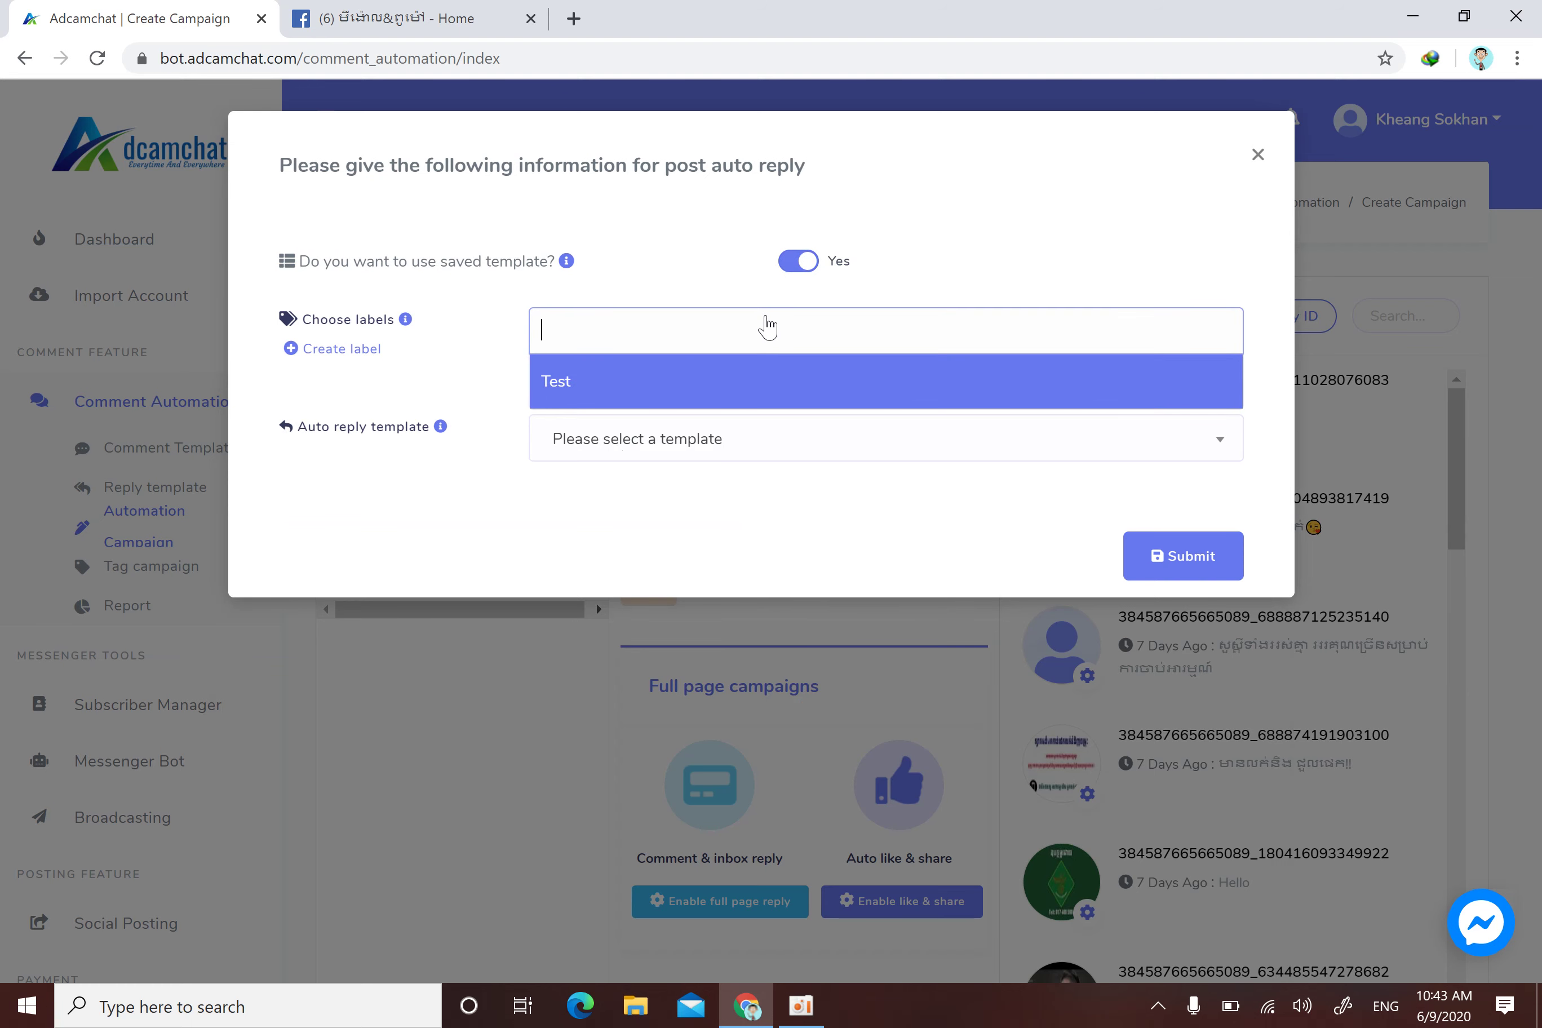
{"action": "left_click", "coordinate": [768, 327]}
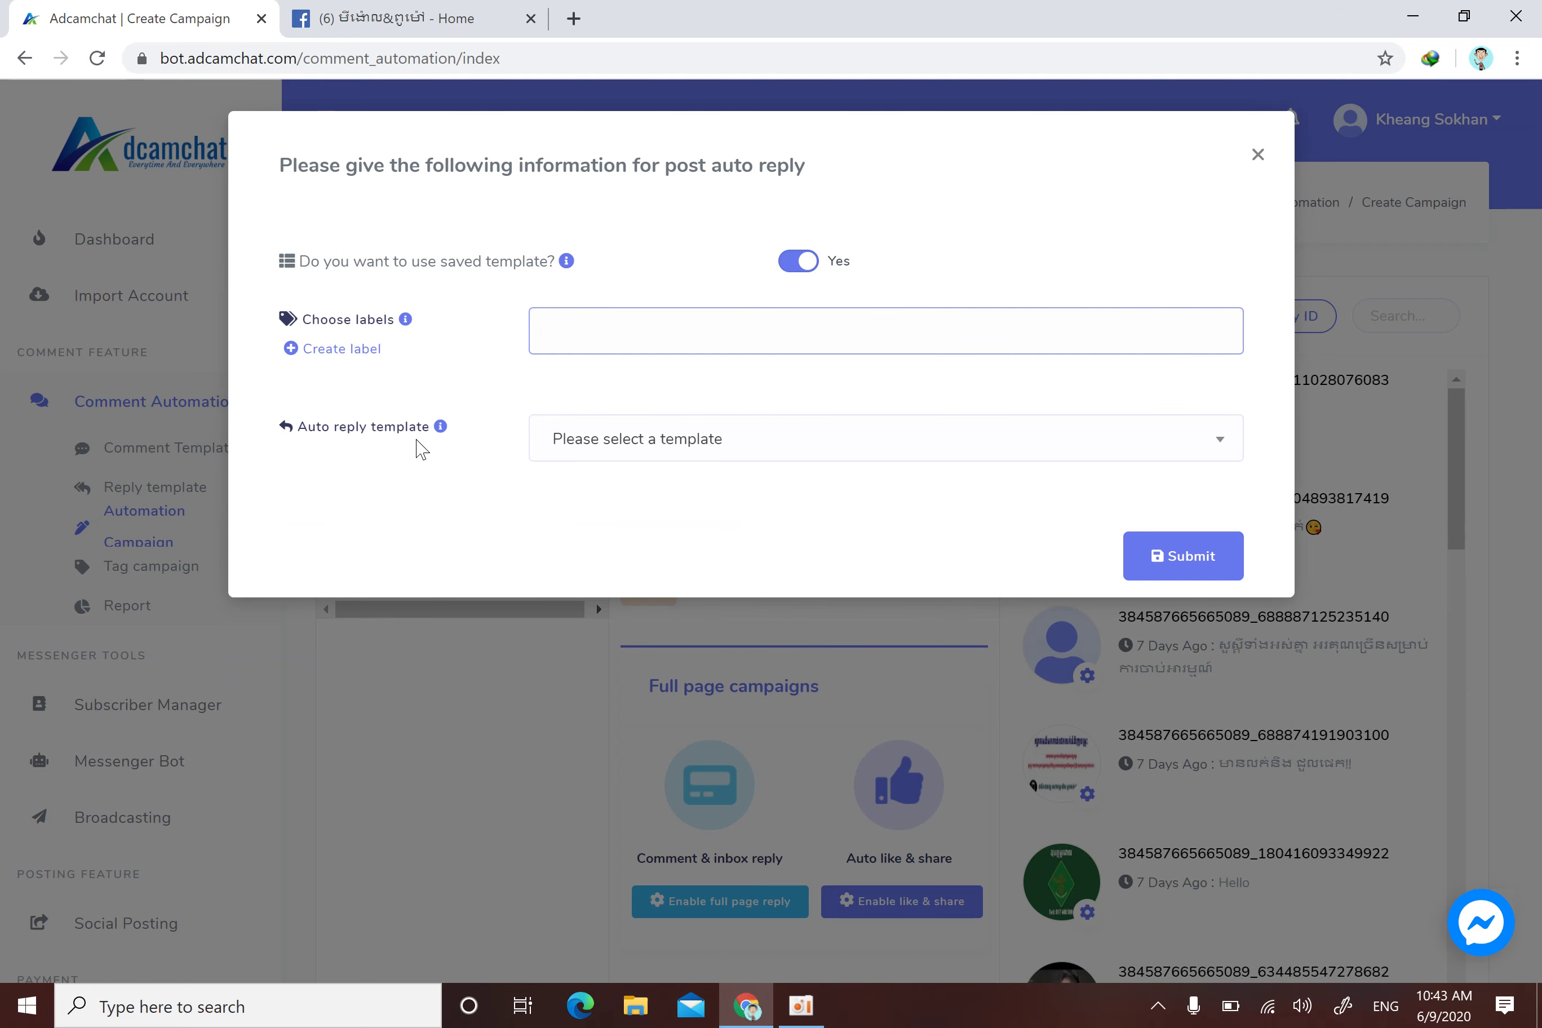
{"action": "left_click", "coordinate": [758, 455]}
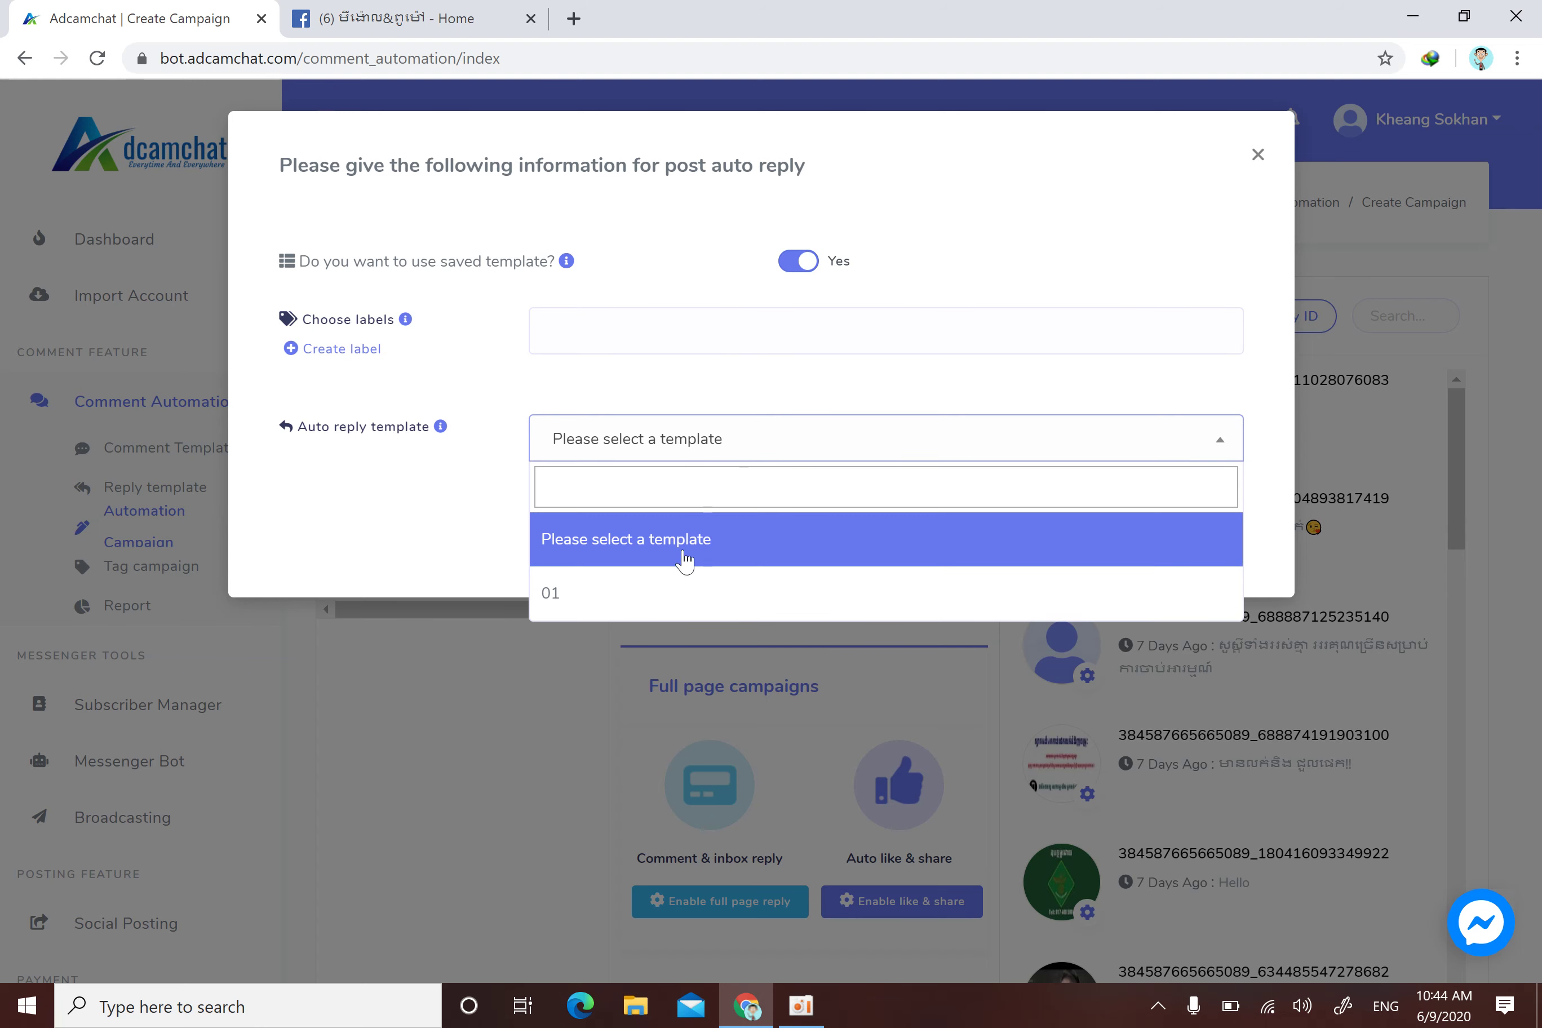
{"action": "left_click", "coordinate": [567, 608]}
{"action": "left_click", "coordinate": [1187, 557]}
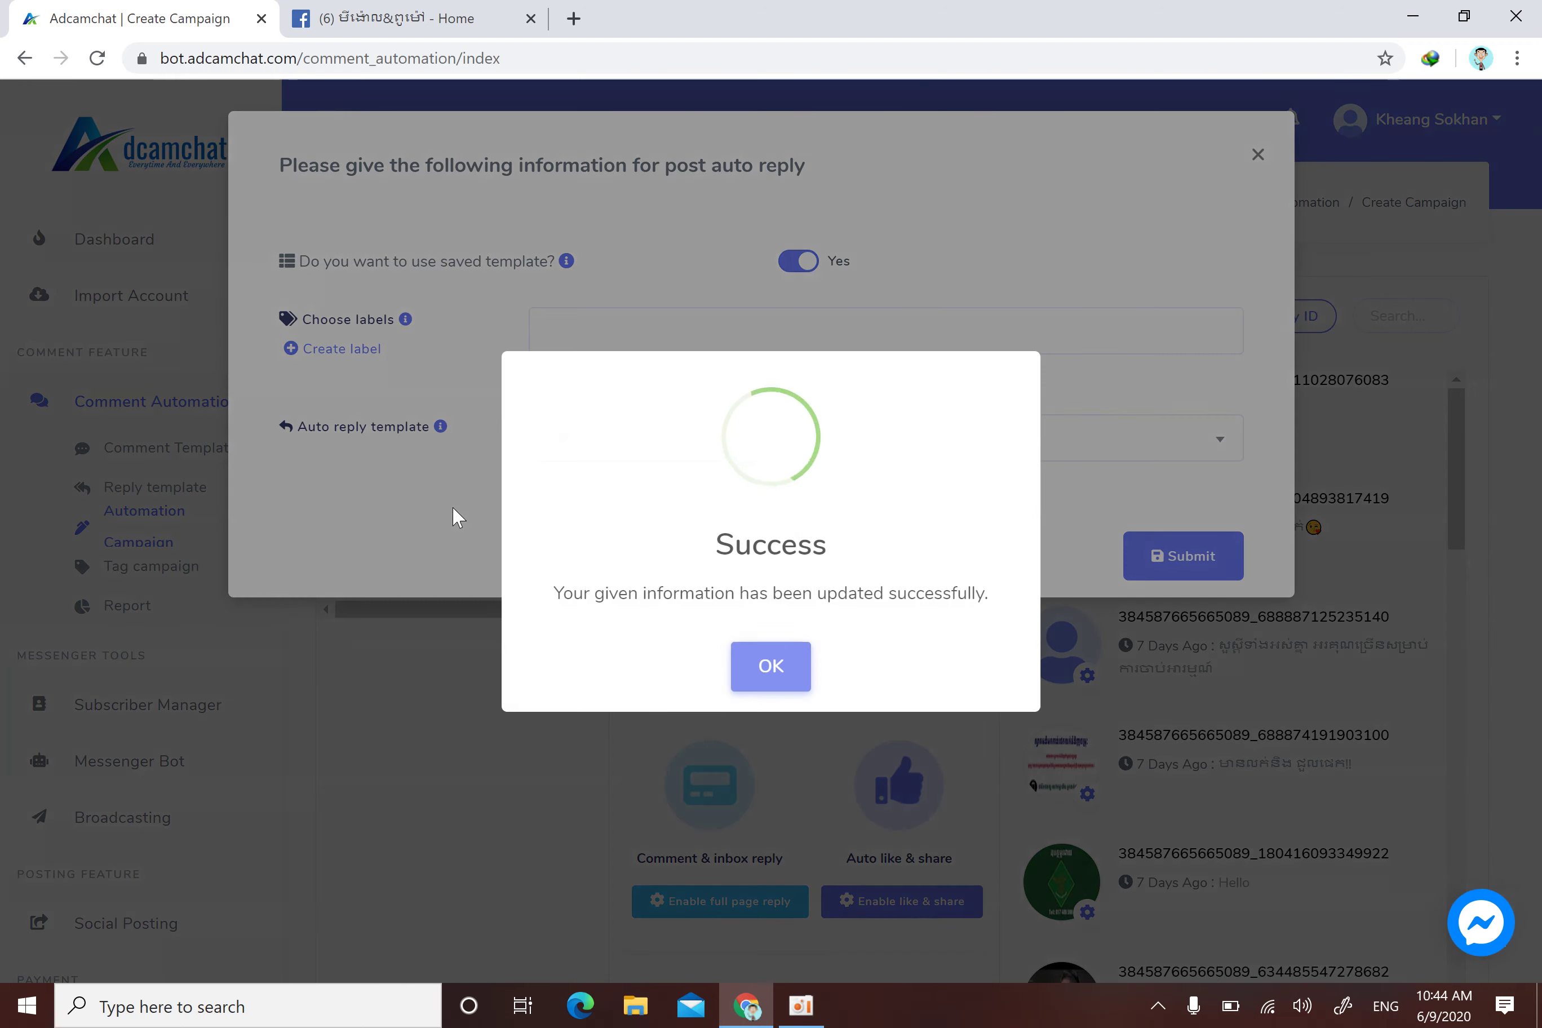
{"action": "left_click", "coordinate": [758, 671]}
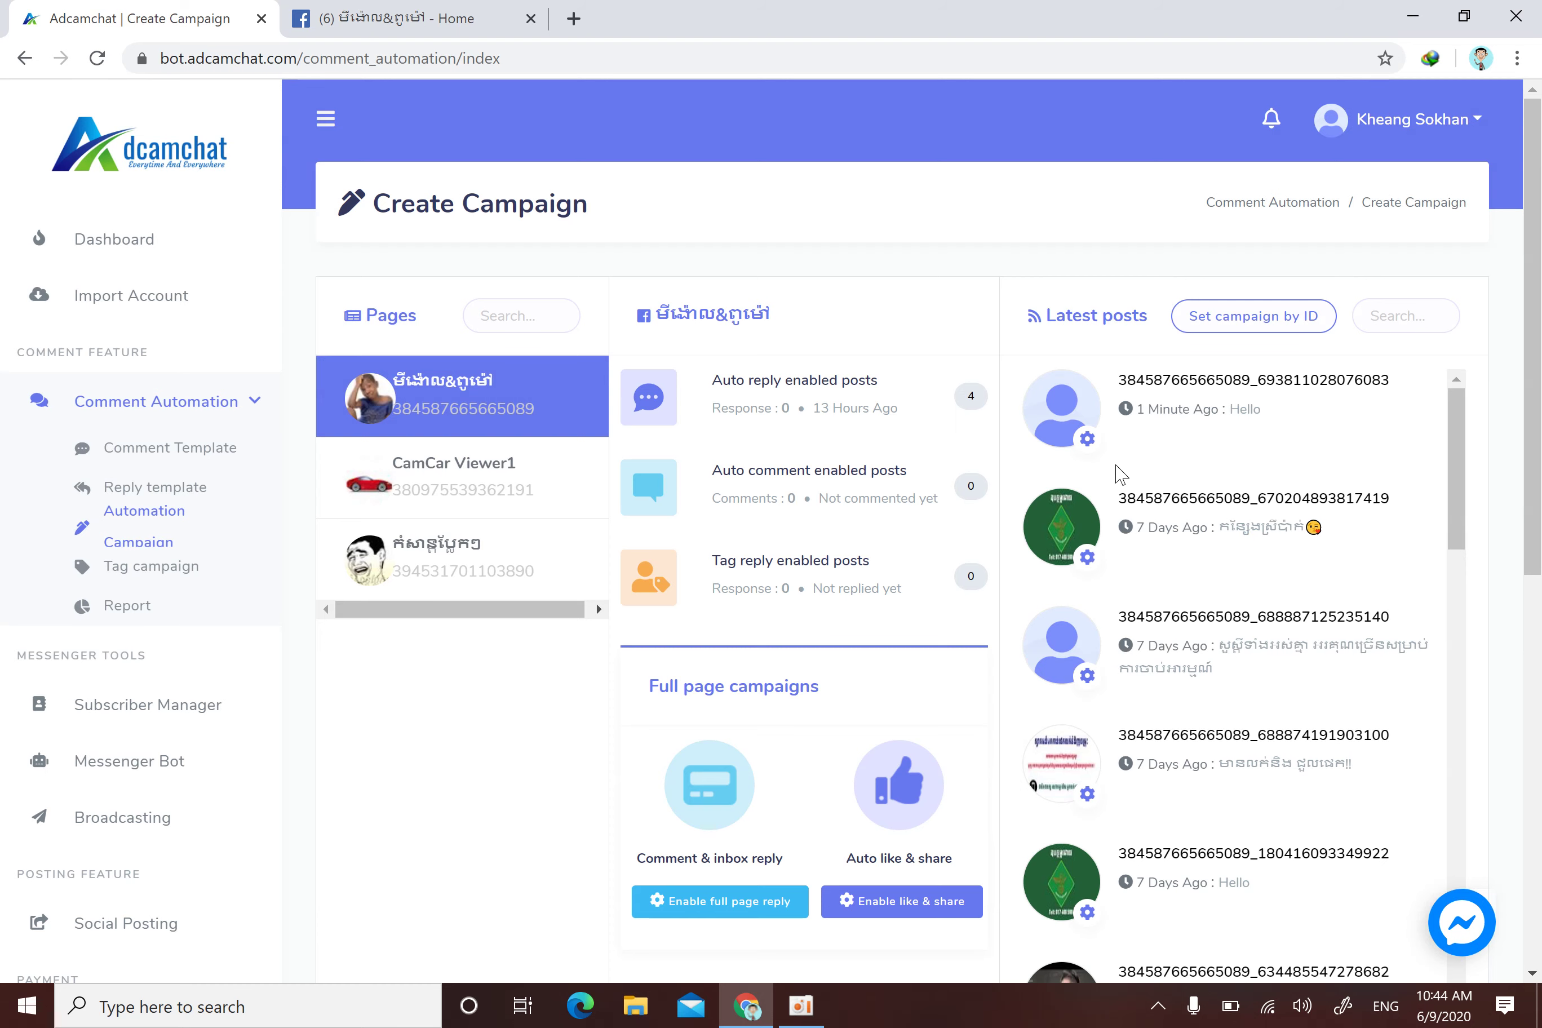
- Check the newest "Hello" post's campaign options and look over the page's campaign overview
{"action": "left_click", "coordinate": [1087, 439]}
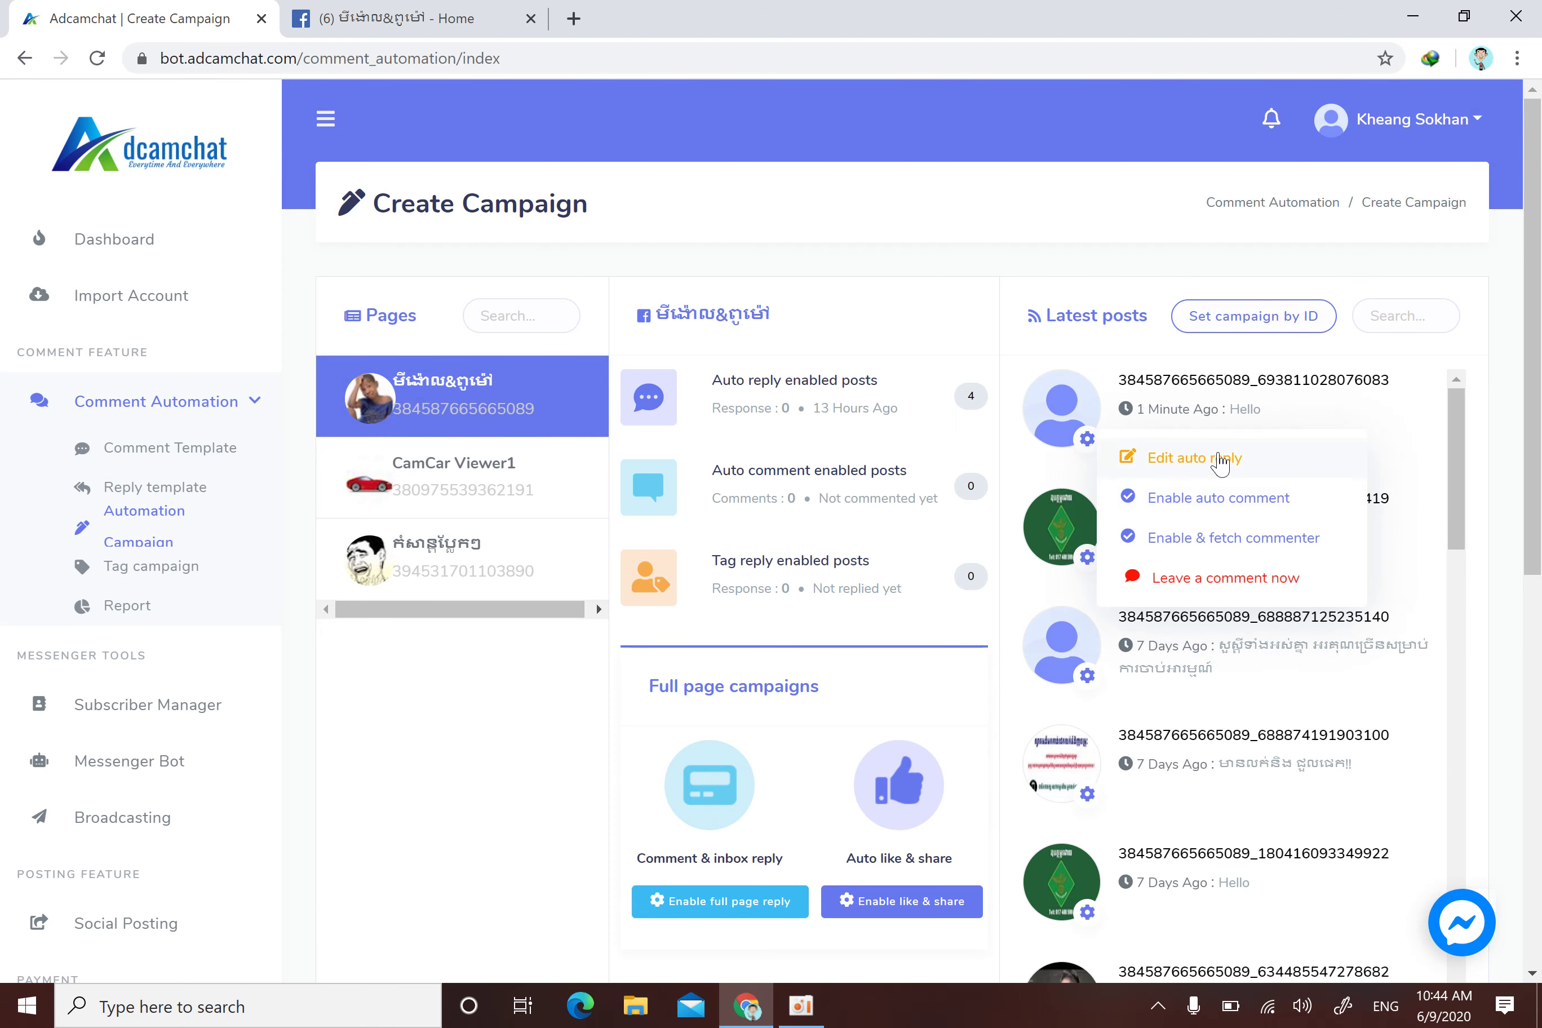
{"action": "left_click", "coordinate": [1363, 424]}
{"action": "scroll", "coordinate": [678, 213], "scroll_direction": "down", "scroll_amount": 1}
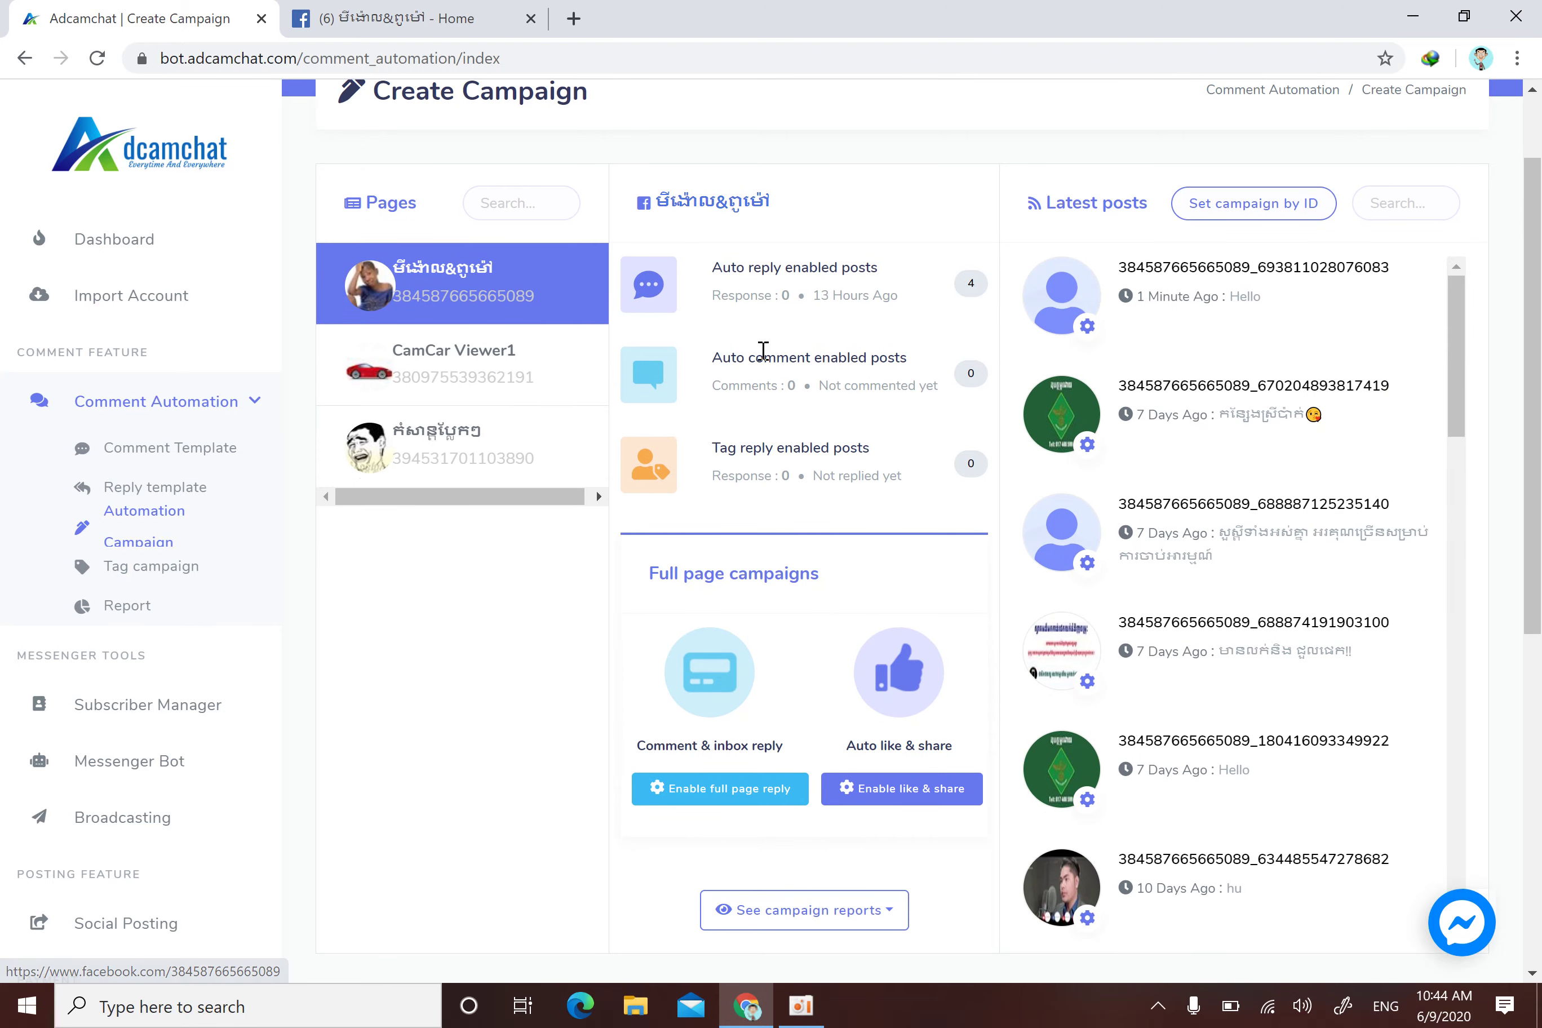
{"action": "scroll", "coordinate": [765, 352], "scroll_direction": "up", "scroll_amount": 1}
- Switch to the open Facebook page and copy its web address
{"action": "key", "text": "ctrl+Tab"}
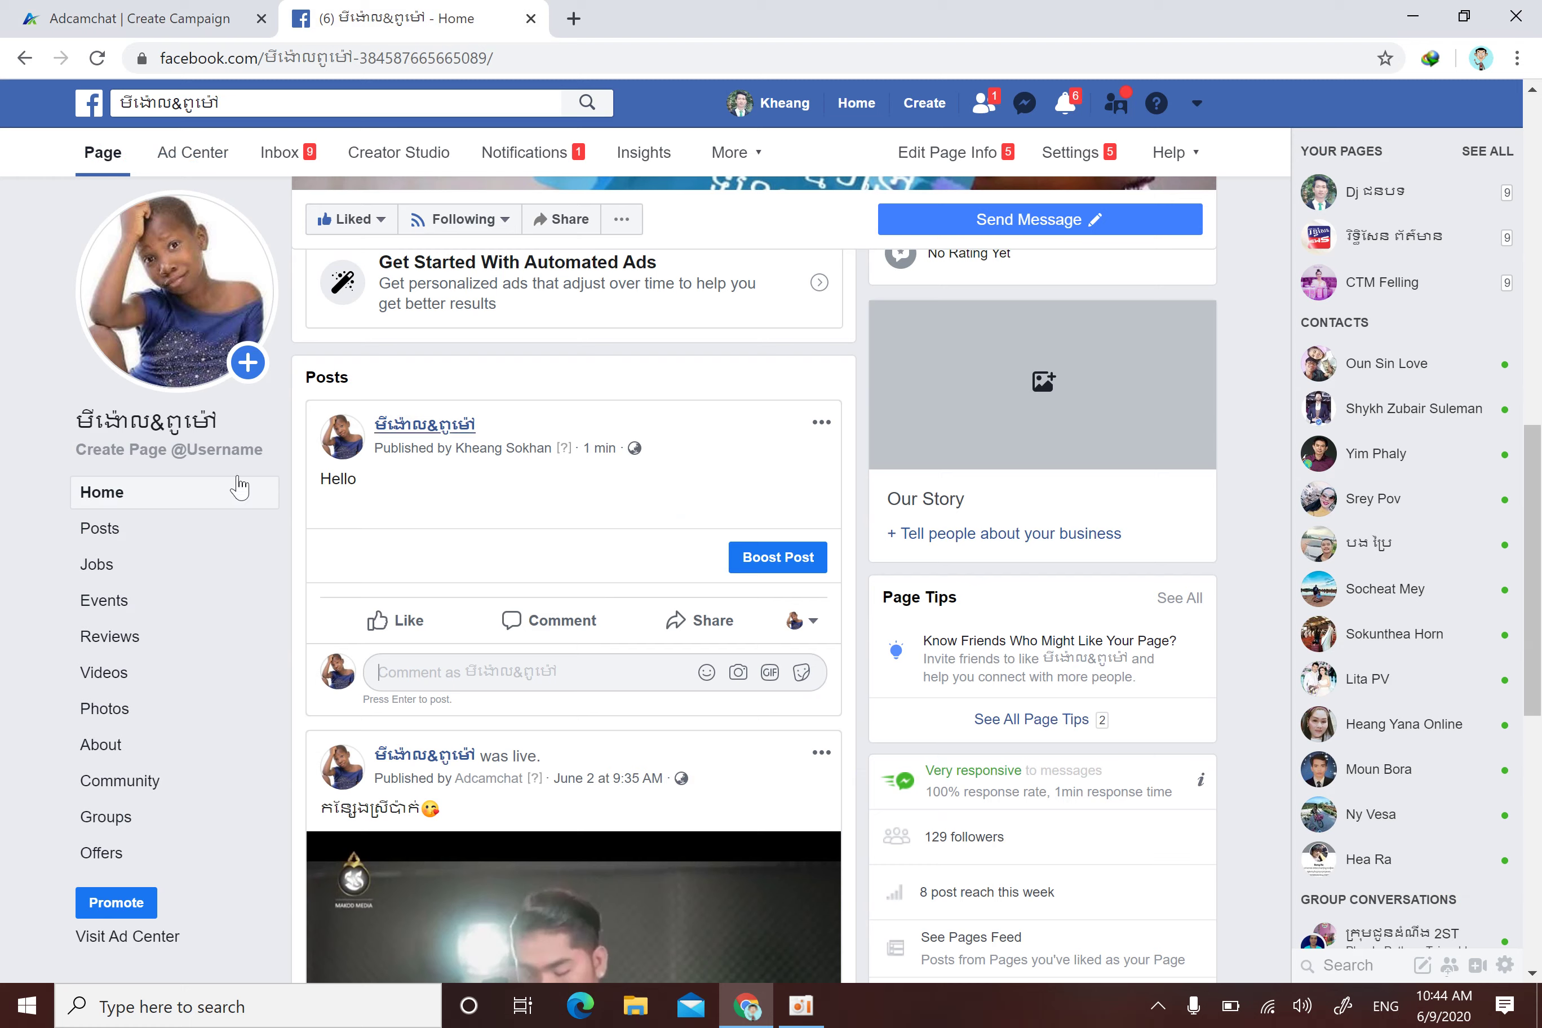
{"action": "left_click", "coordinate": [490, 54]}
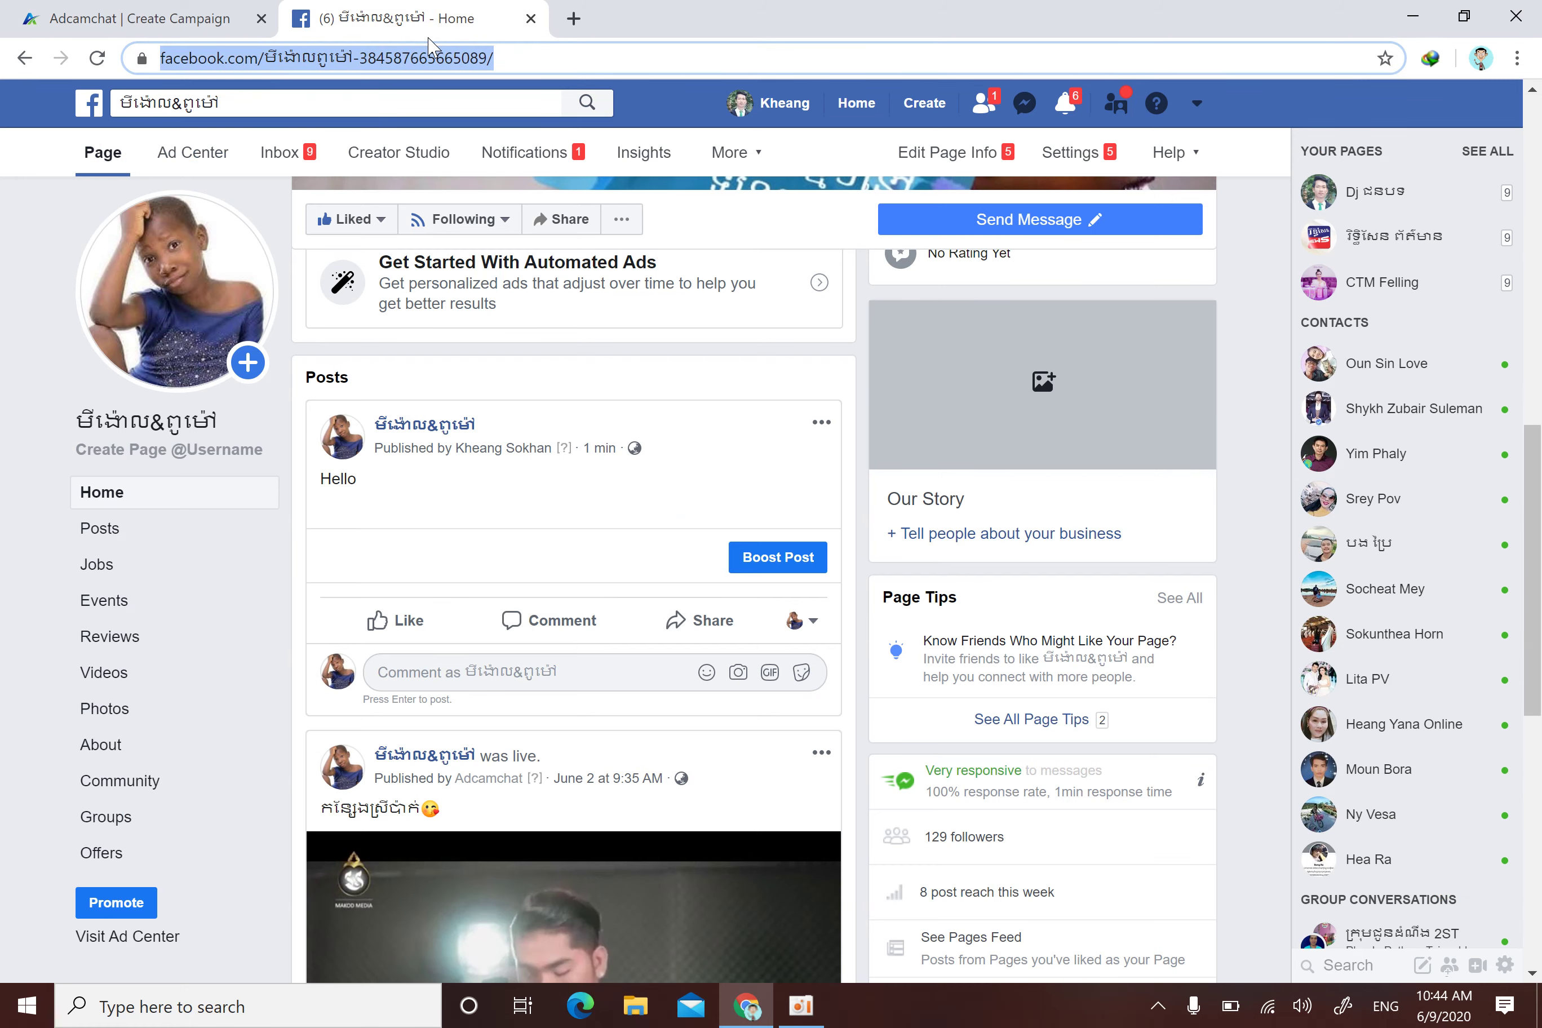
{"action": "right_click", "coordinate": [438, 60]}
{"action": "left_click", "coordinate": [554, 168]}
- Minimize the browser, open the "01 - Chrome" profile from the desktop and pause the screen recording
{"action": "left_click", "coordinate": [1414, 16]}
{"action": "double_click", "coordinate": [214, 37]}
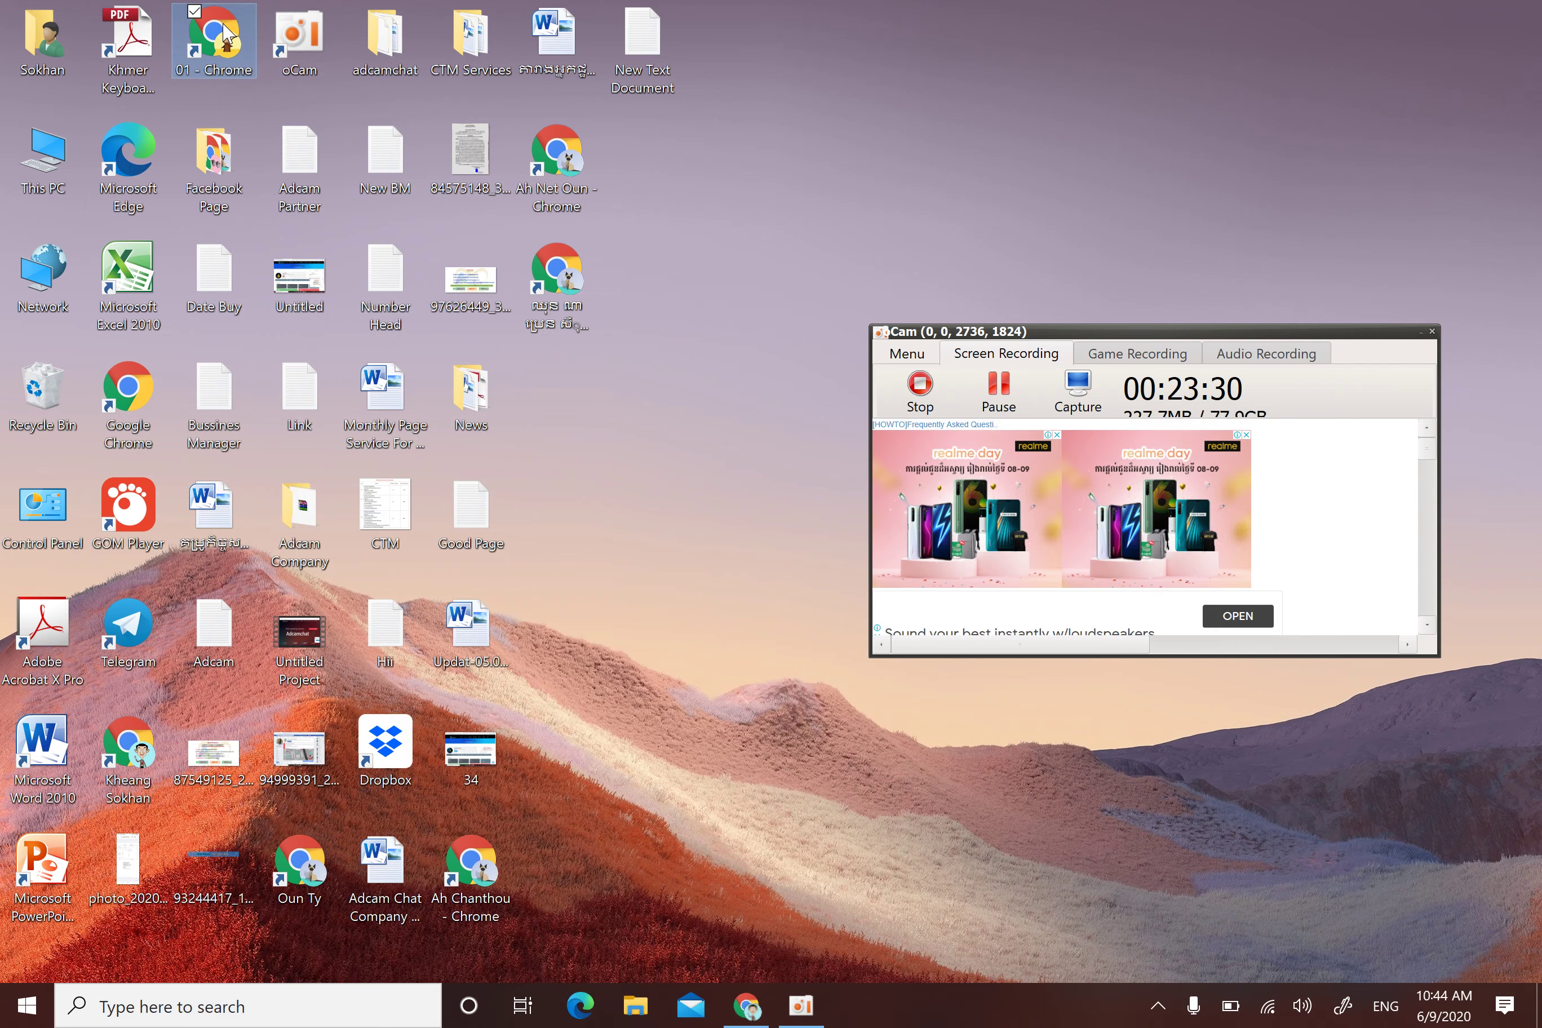
{"action": "left_click", "coordinate": [905, 446]}
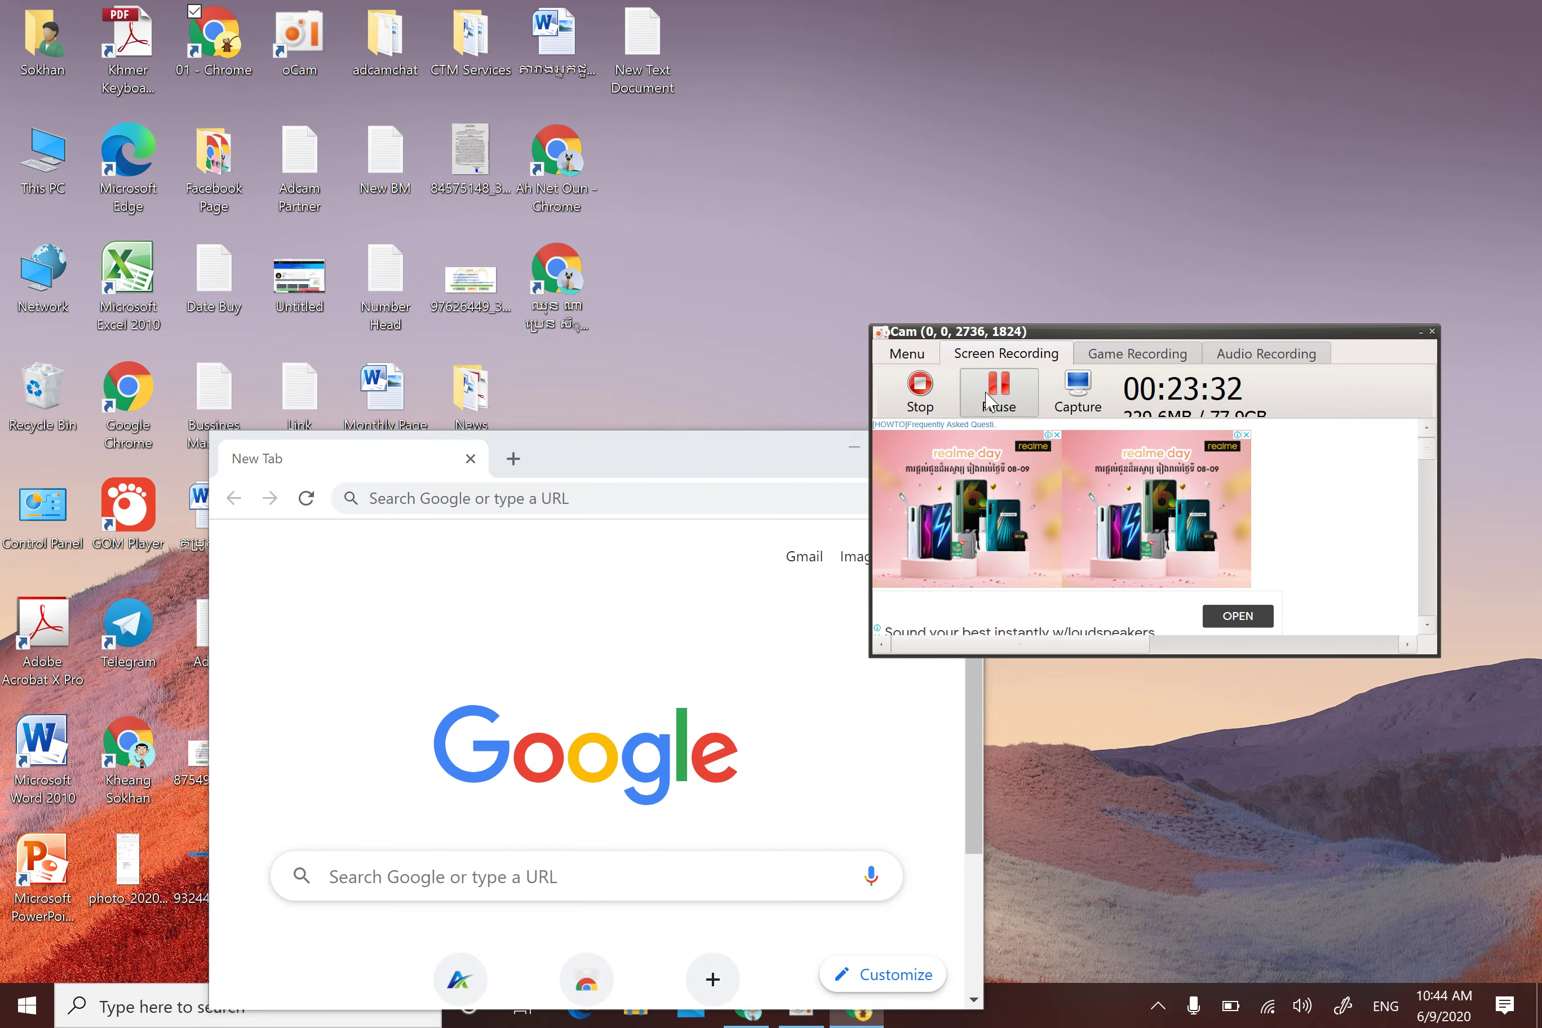
- Open the copied Facebook page address in the second account's browser and find the "Hello" post
{"action": "right_click", "coordinate": [292, 46]}
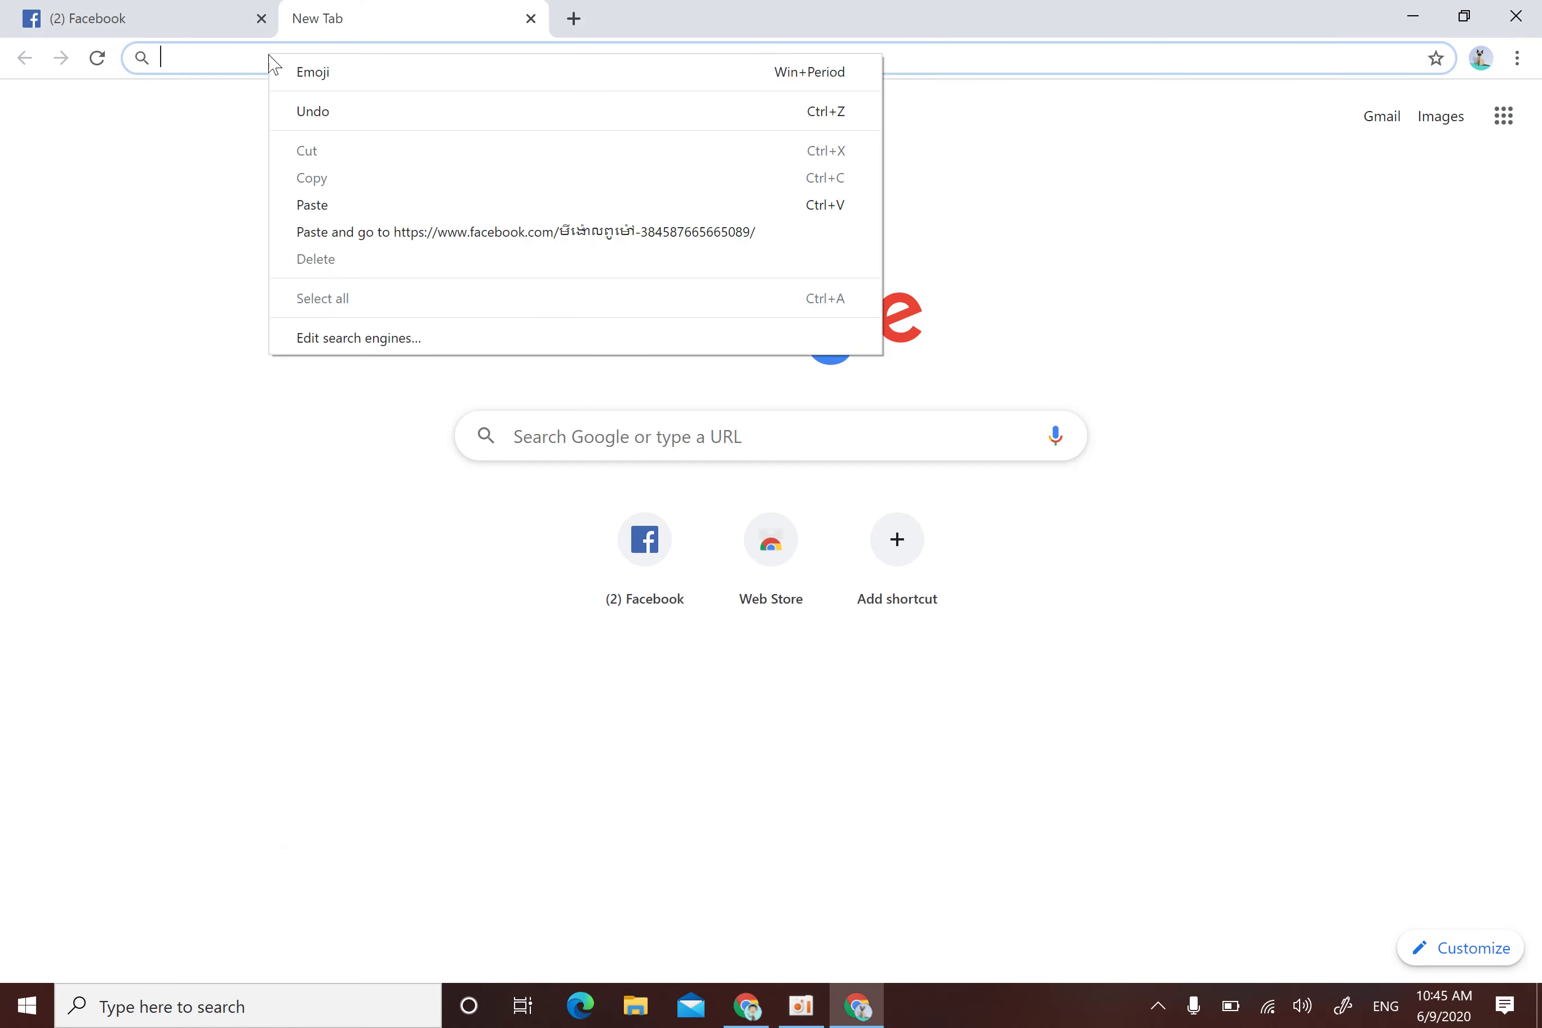
{"action": "left_click", "coordinate": [366, 203]}
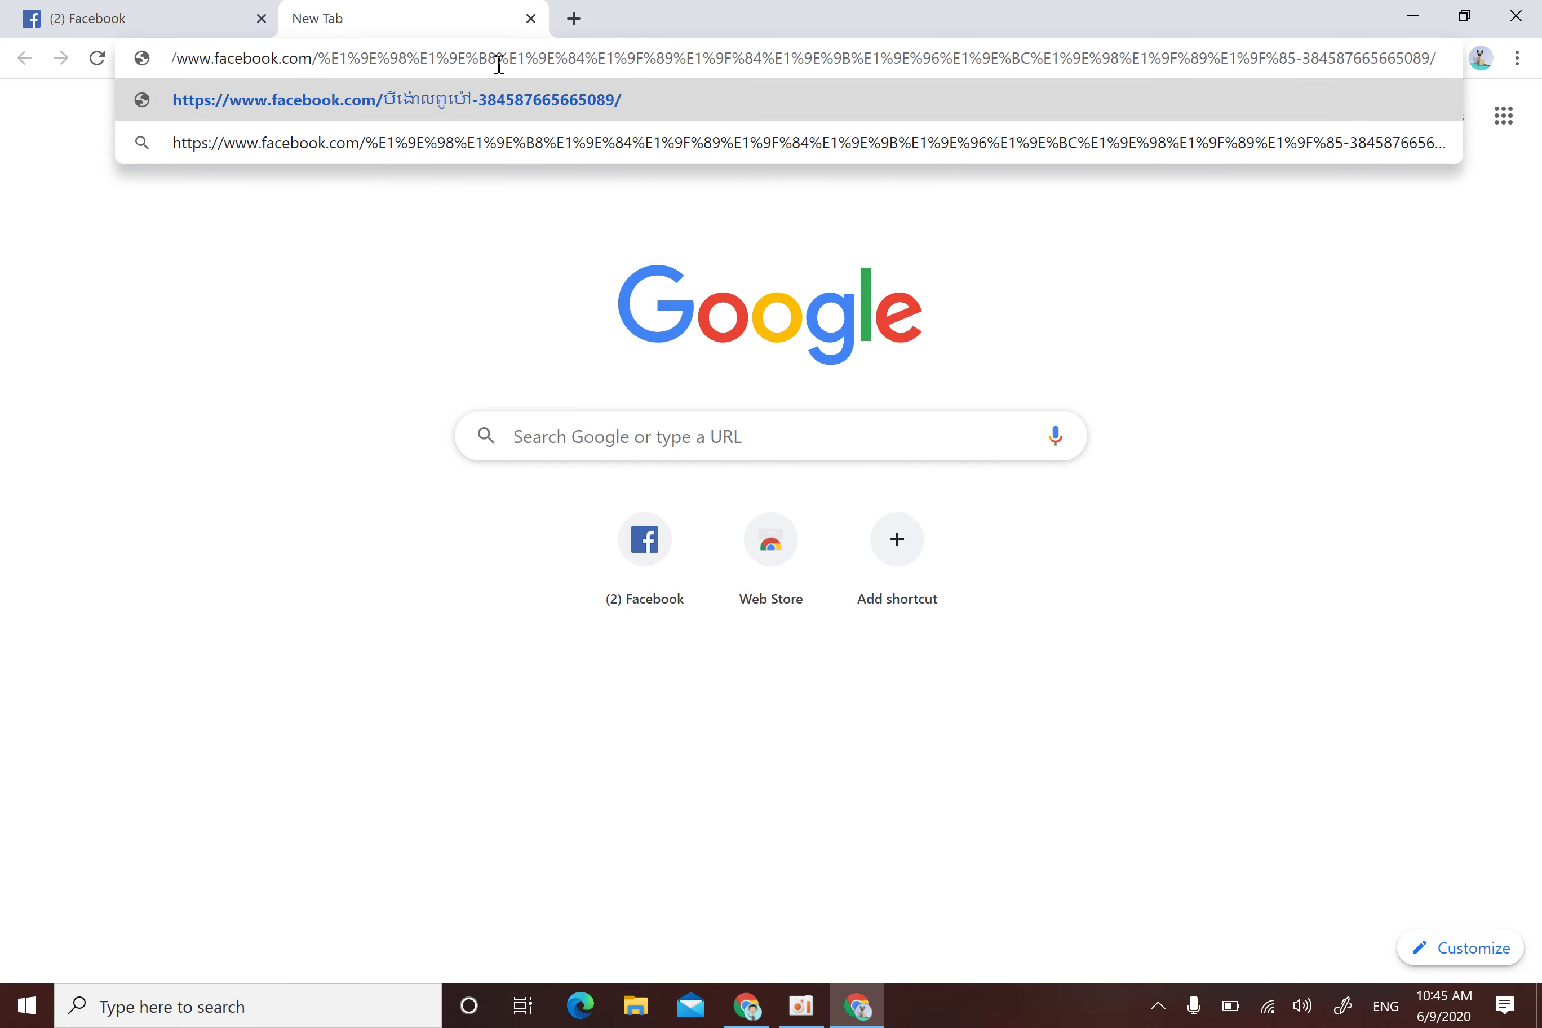
{"action": "key", "text": "Return"}
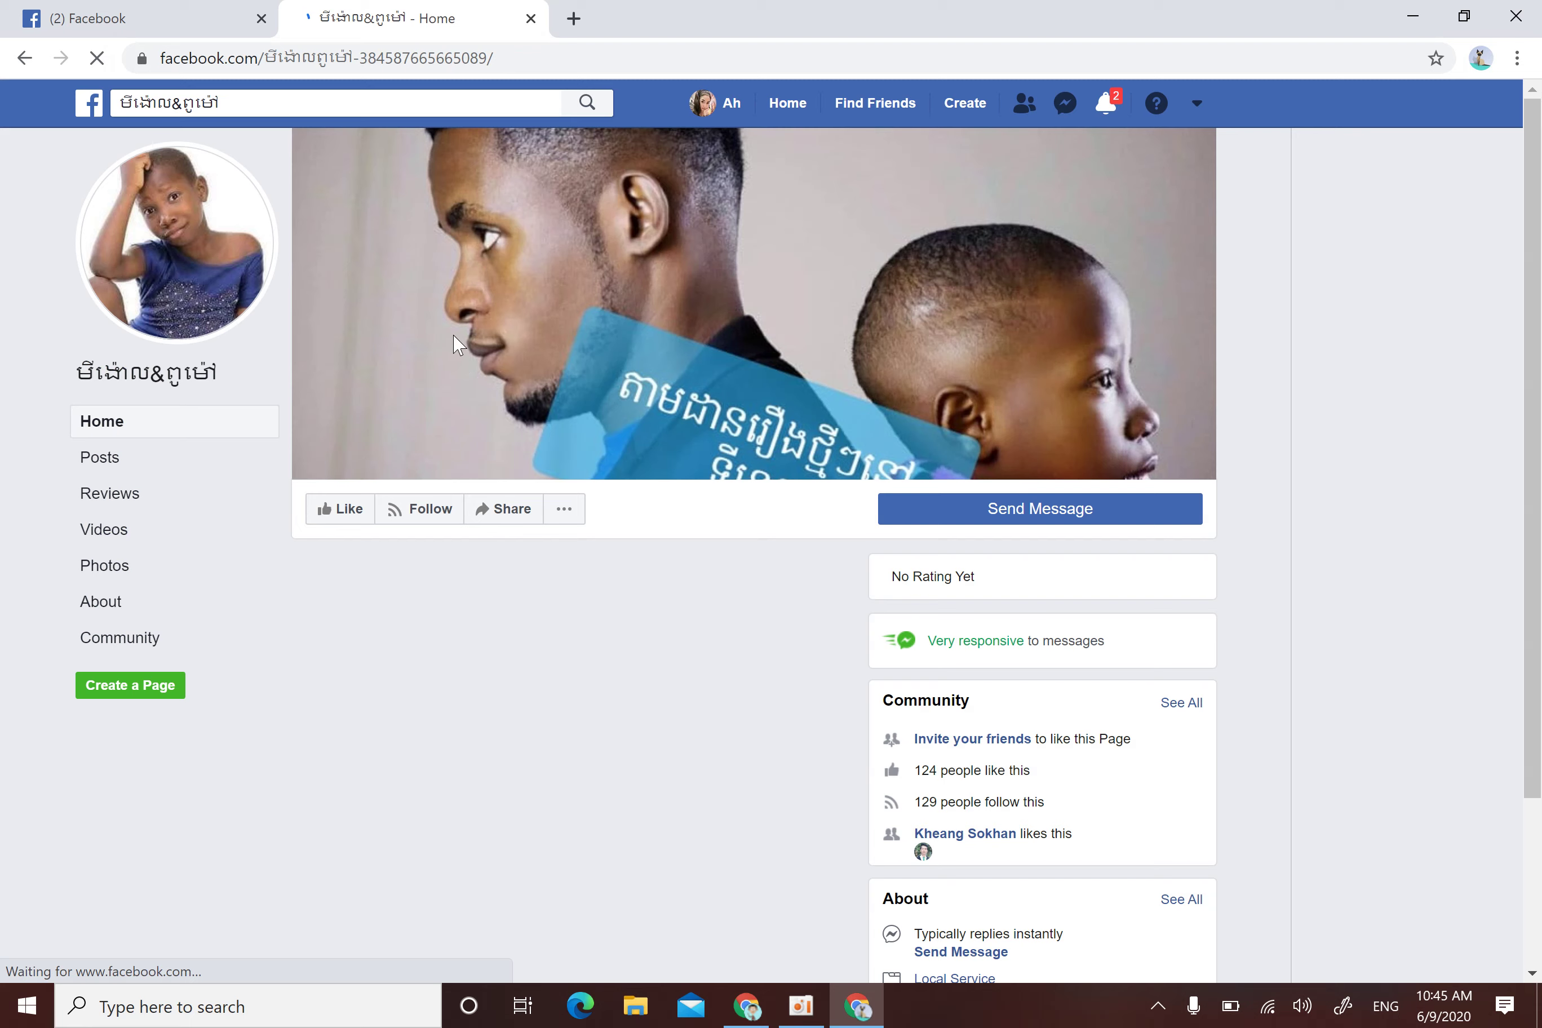
{"action": "scroll", "coordinate": [677, 629], "scroll_direction": "down", "scroll_amount": 5}
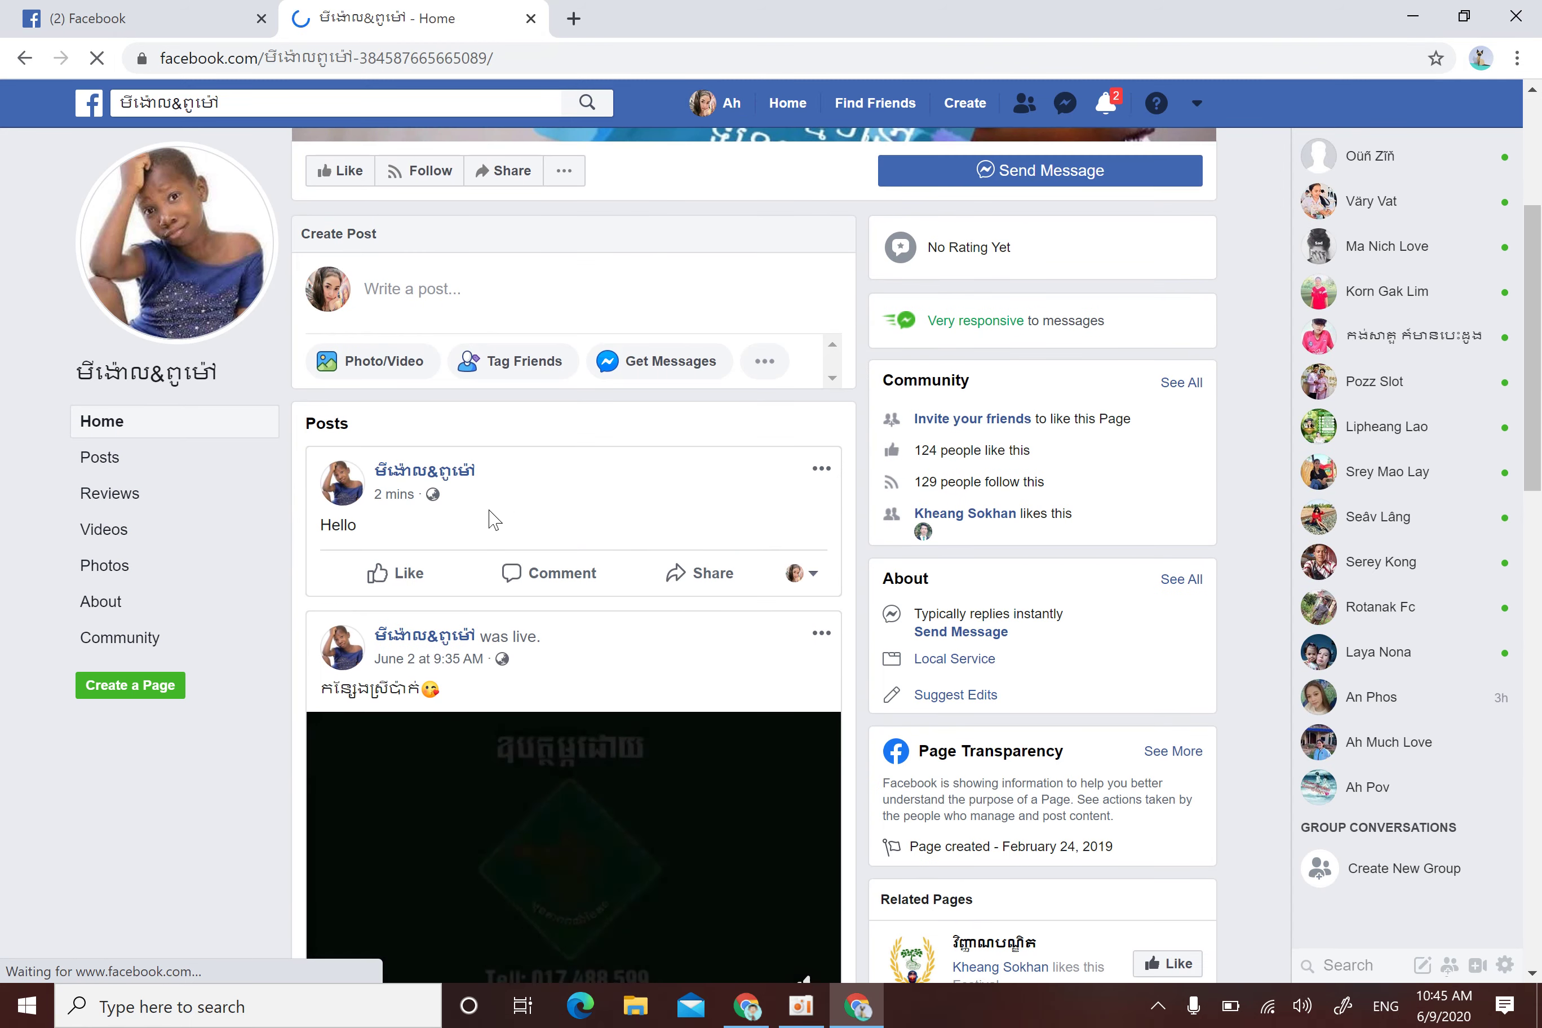
- Like the "Hello" post, dismiss the chat popup and post the test comment "Fuck" on it
{"action": "left_click", "coordinate": [419, 579]}
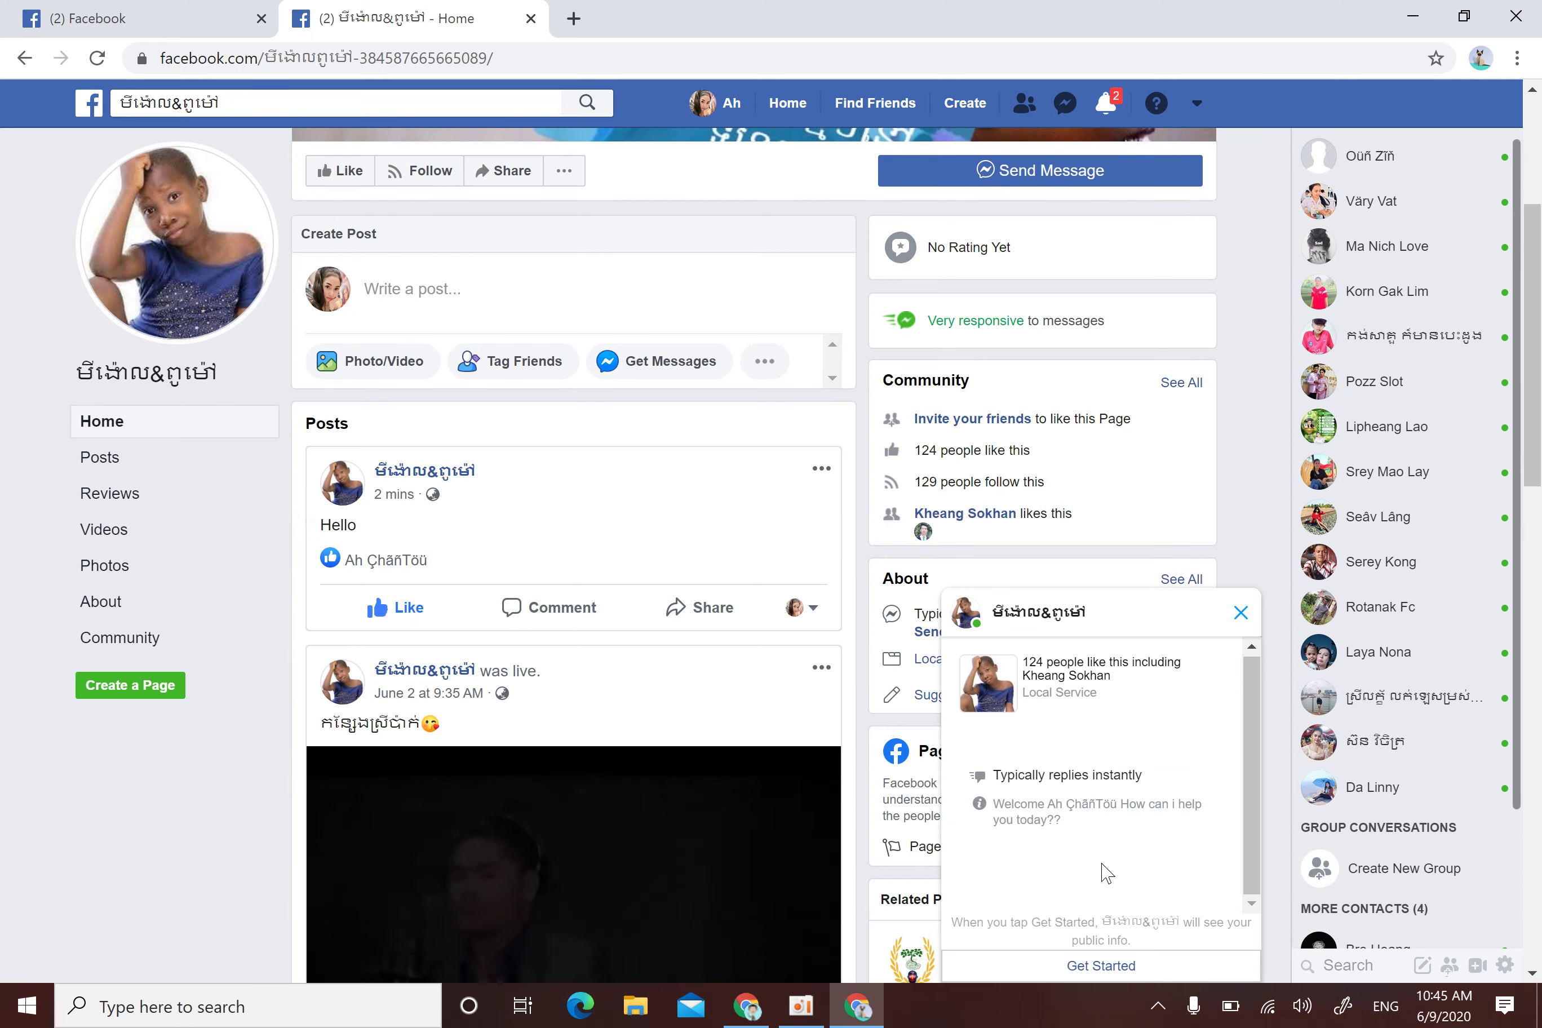
{"action": "left_click", "coordinate": [1236, 611]}
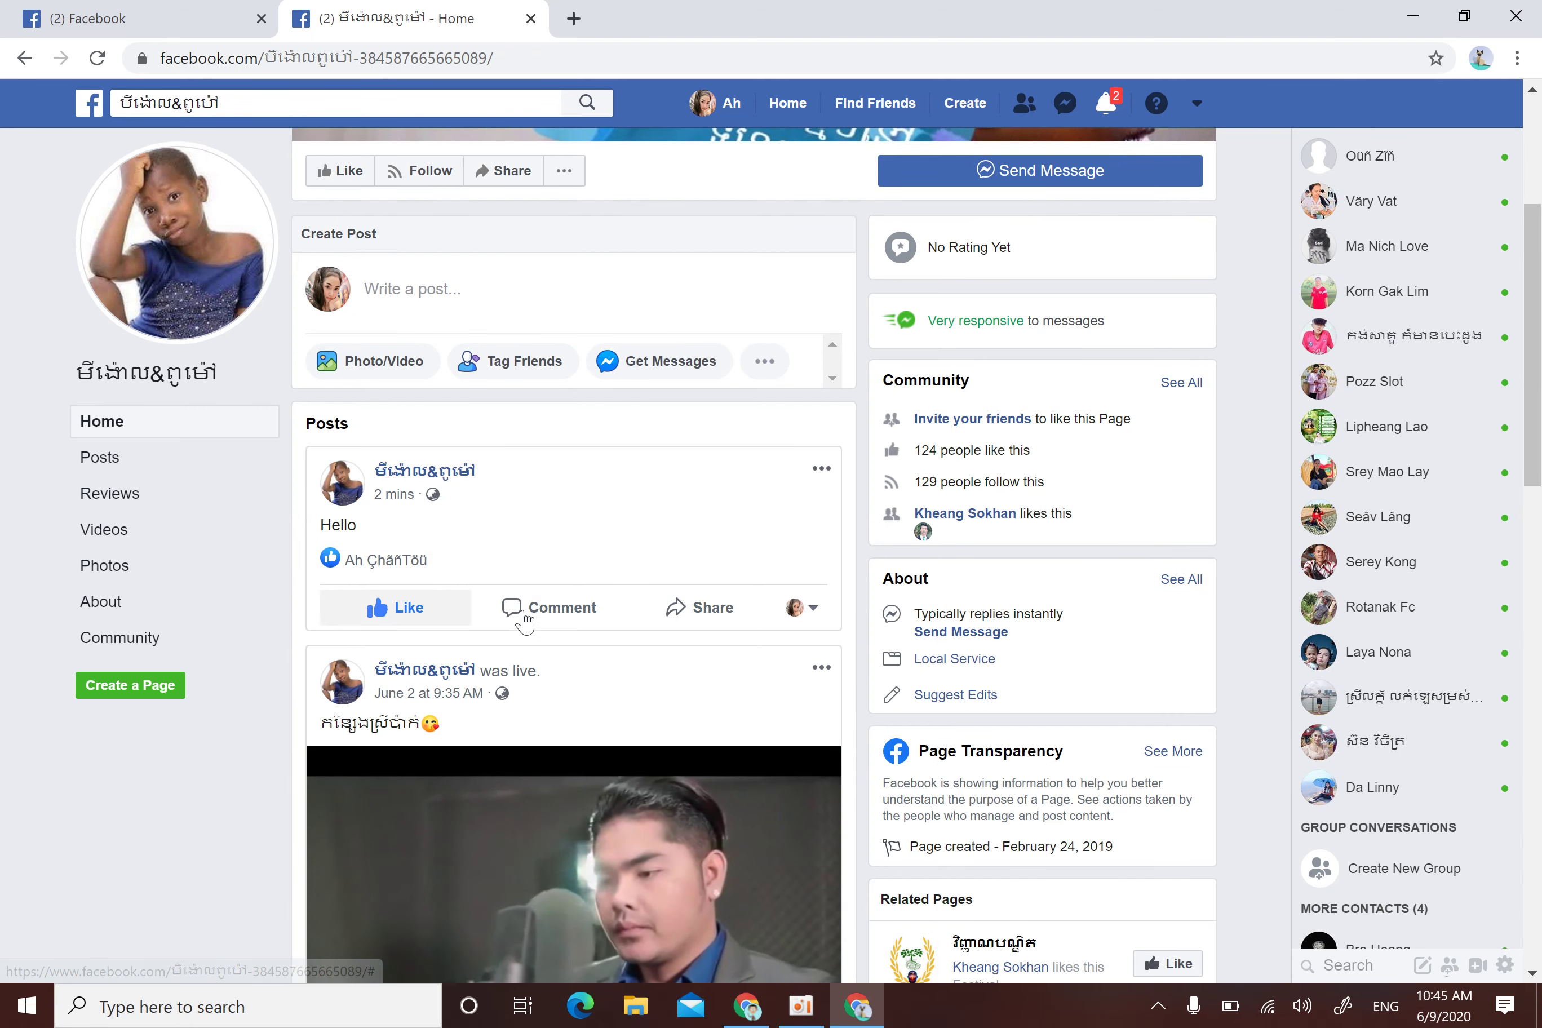
{"action": "left_click", "coordinate": [579, 612]}
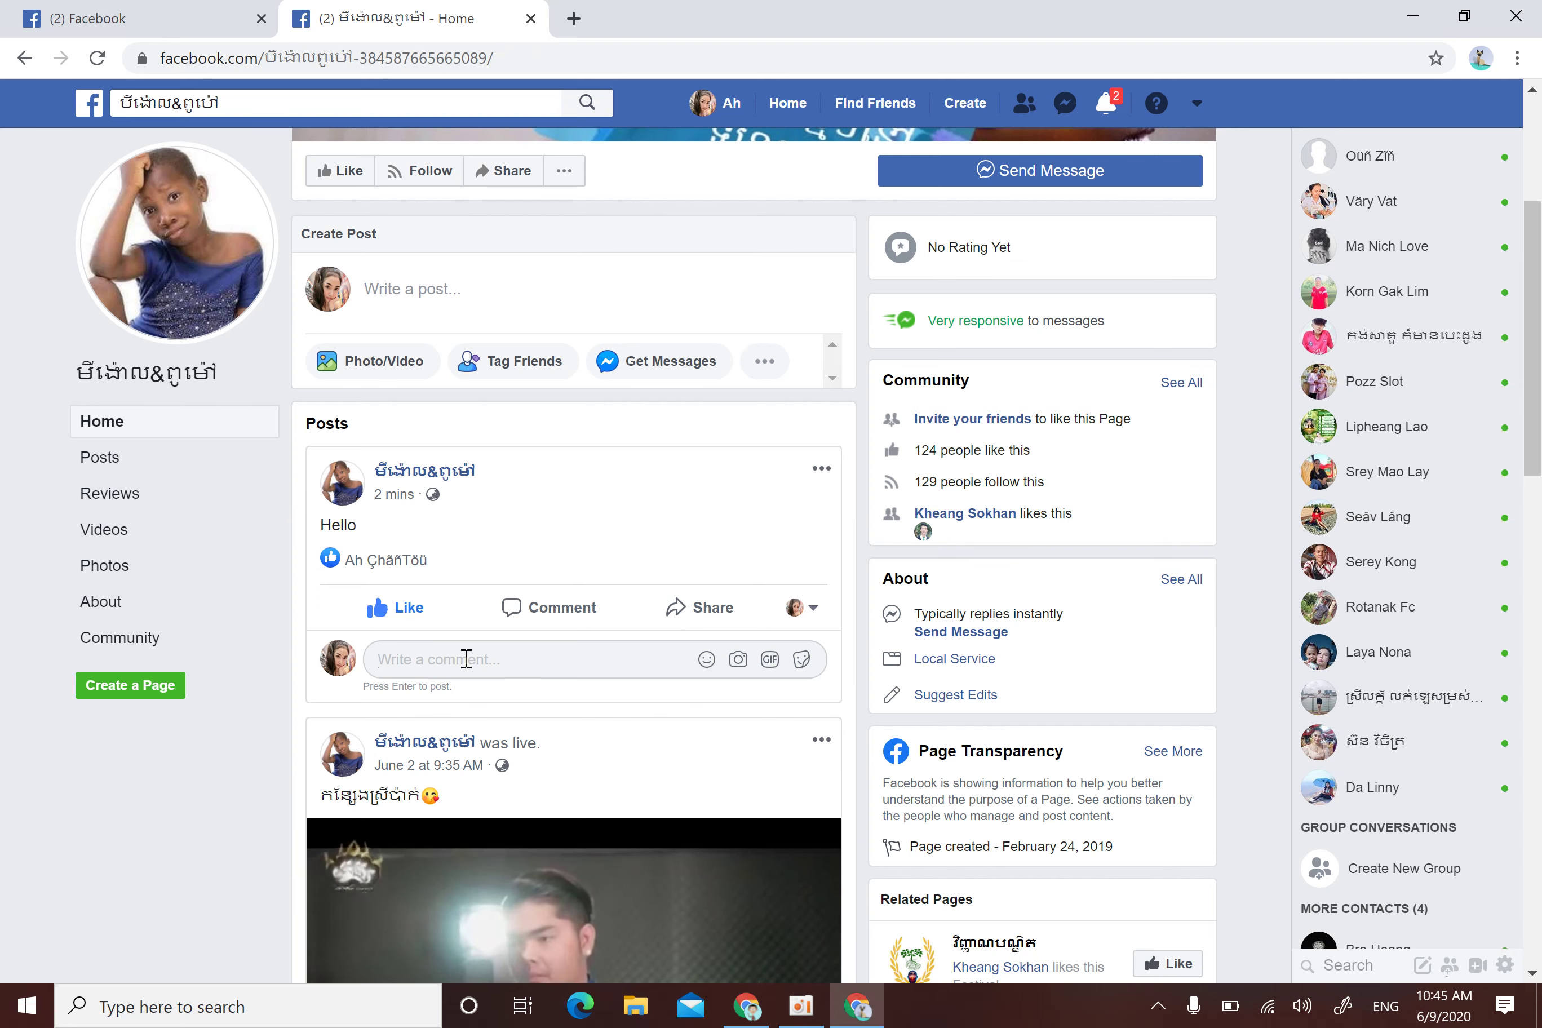
{"action": "type", "text": "Fu"}
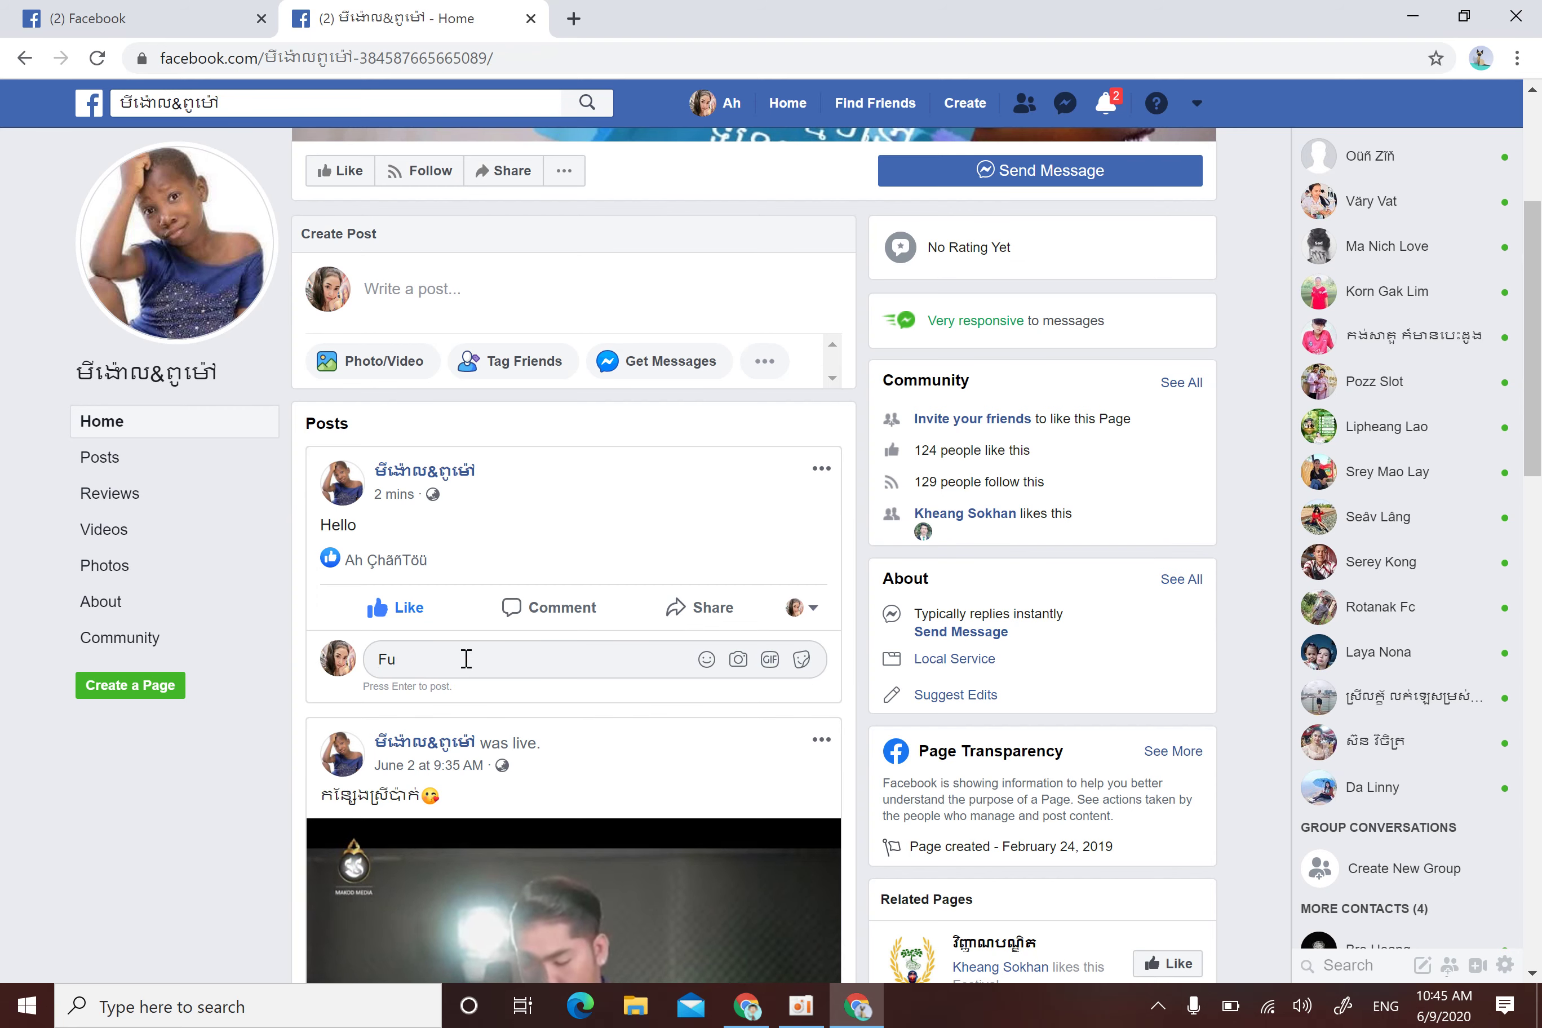
{"action": "type", "text": "ck"}
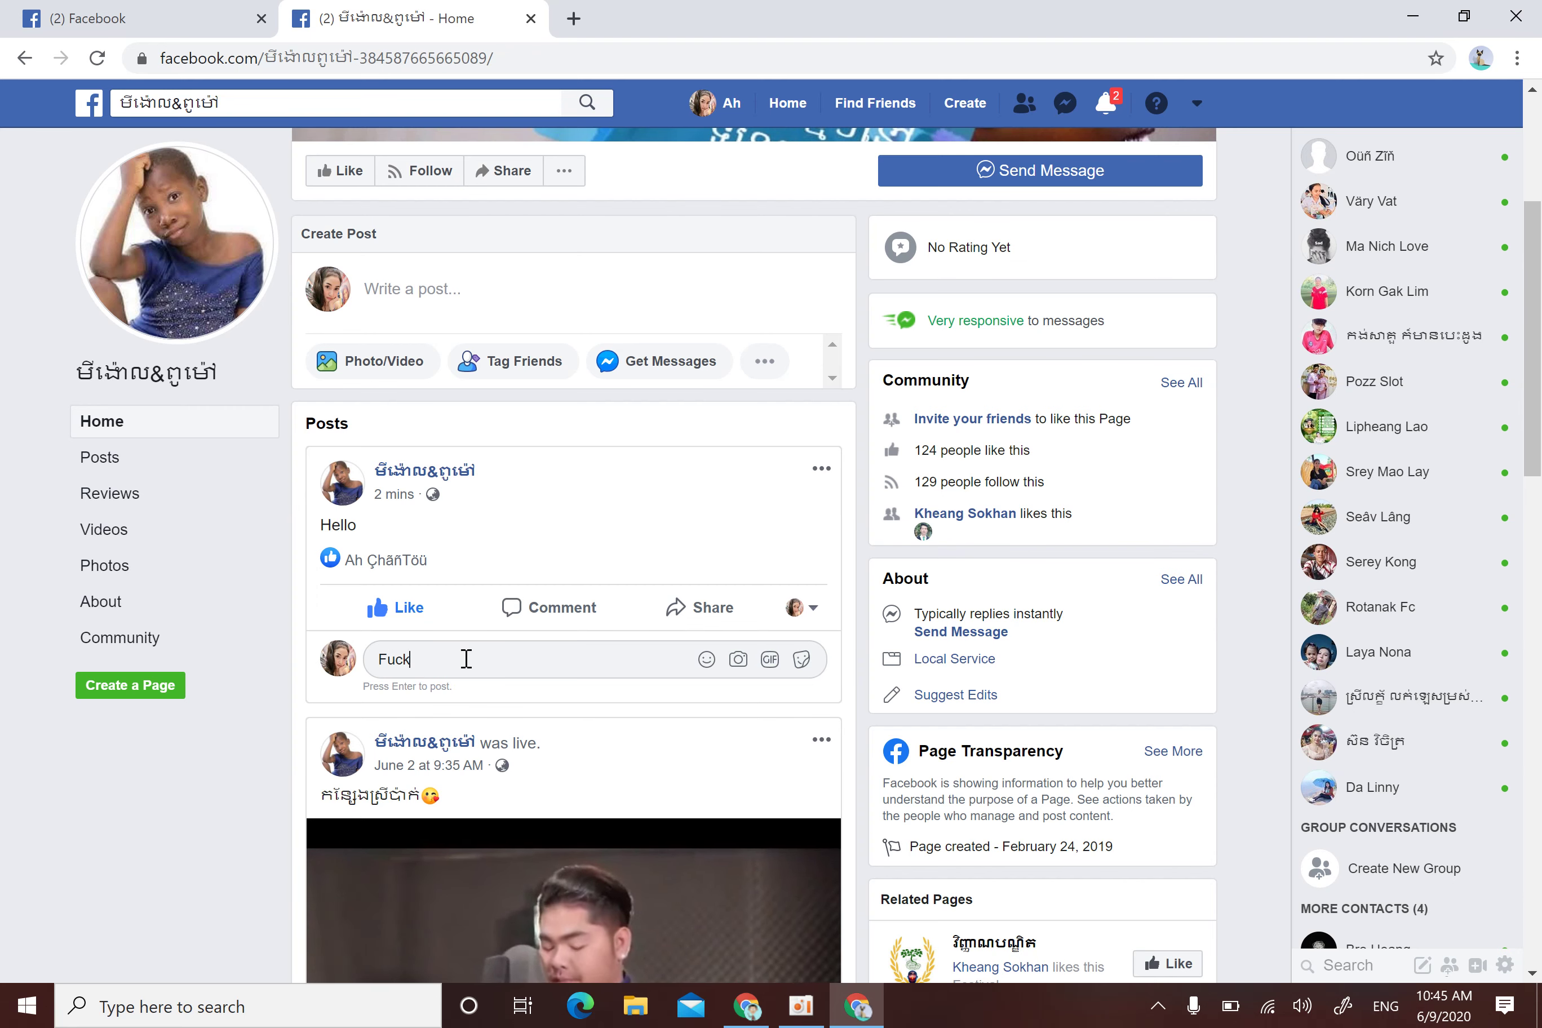
{"action": "key", "text": "Return"}
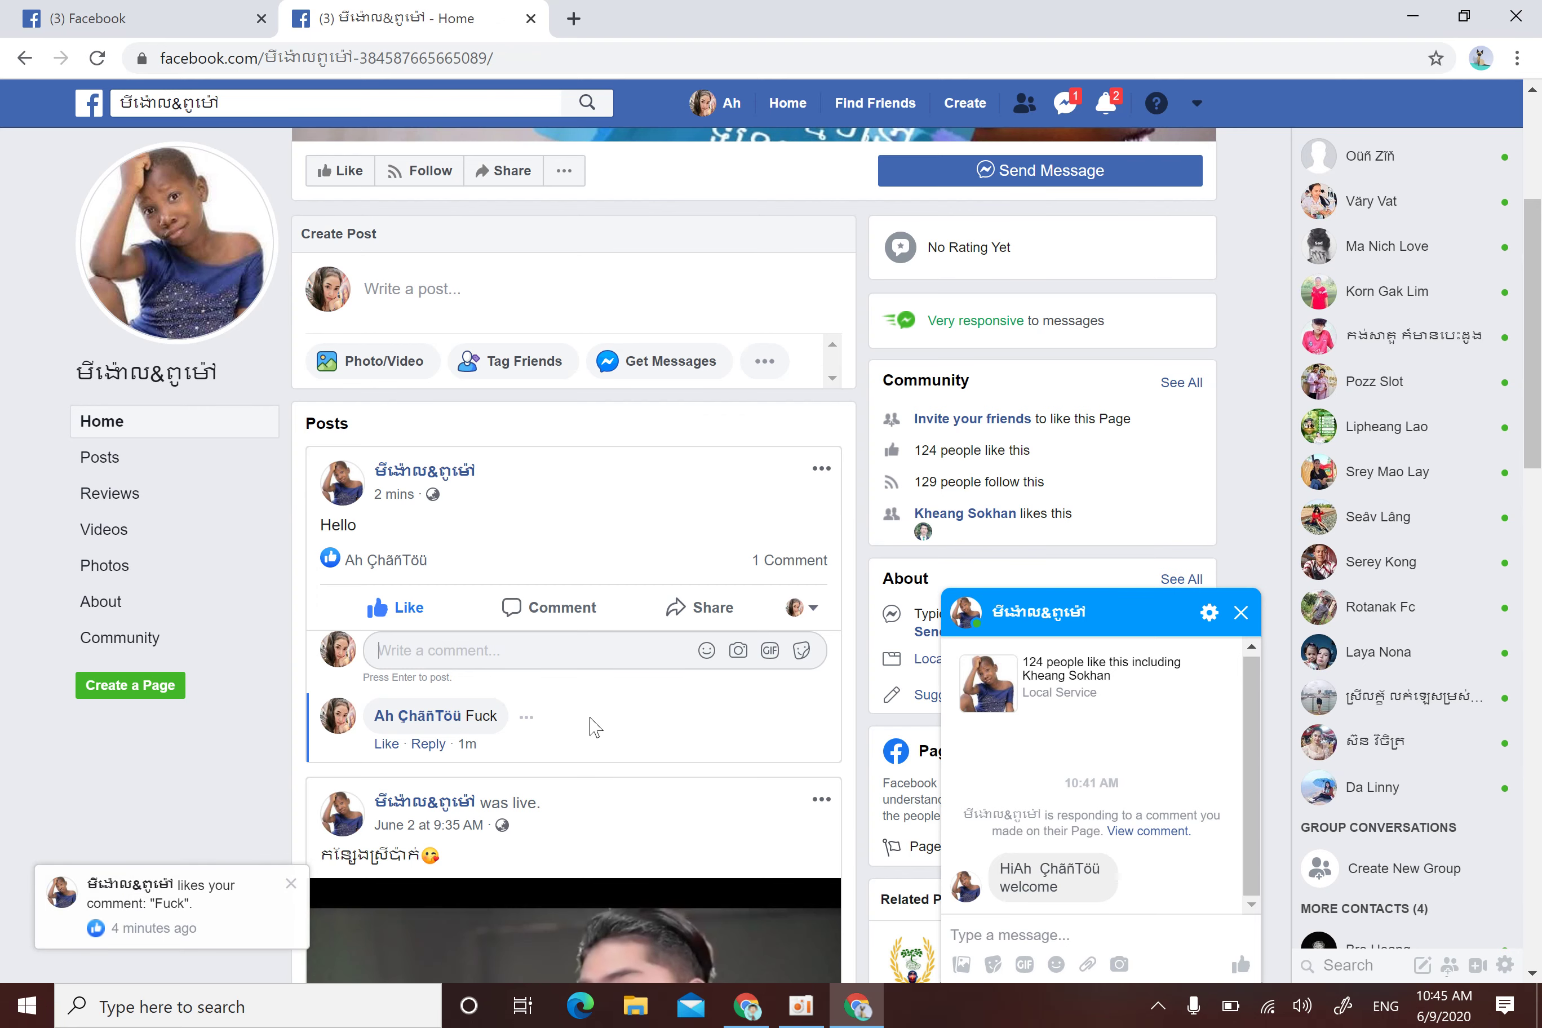
{"action": "left_click", "coordinate": [561, 361]}
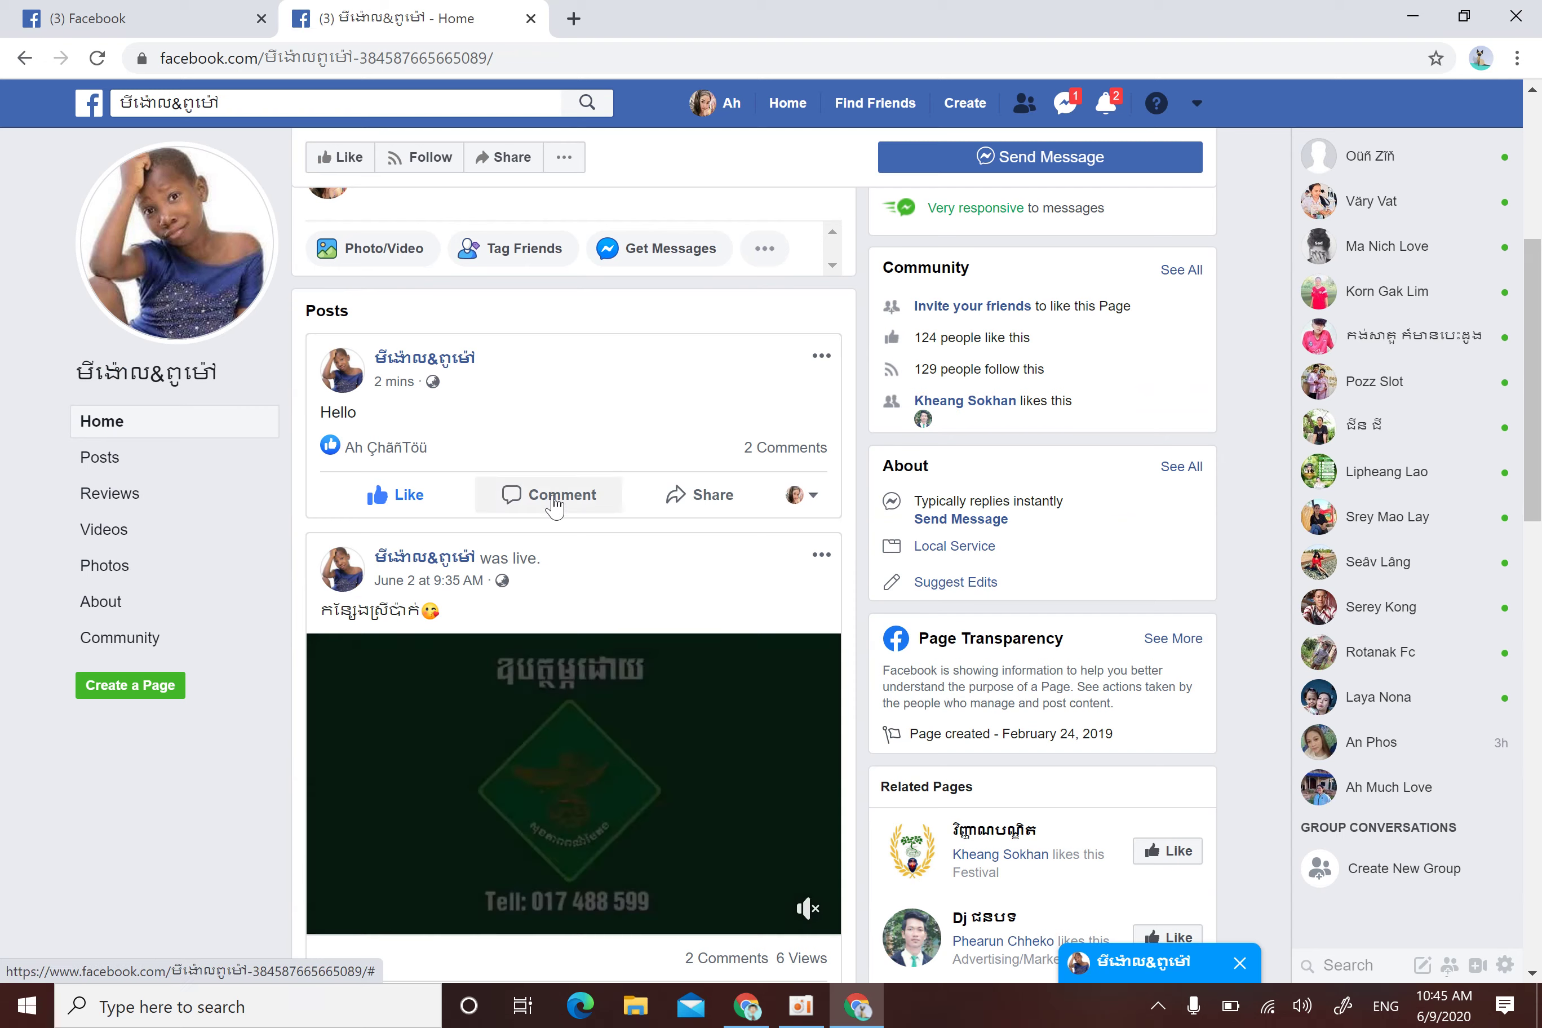
- Expand the comments on the "Hello" post and examine the page's automatic reply and private chat message to the first test comment
{"action": "left_click", "coordinate": [555, 507]}
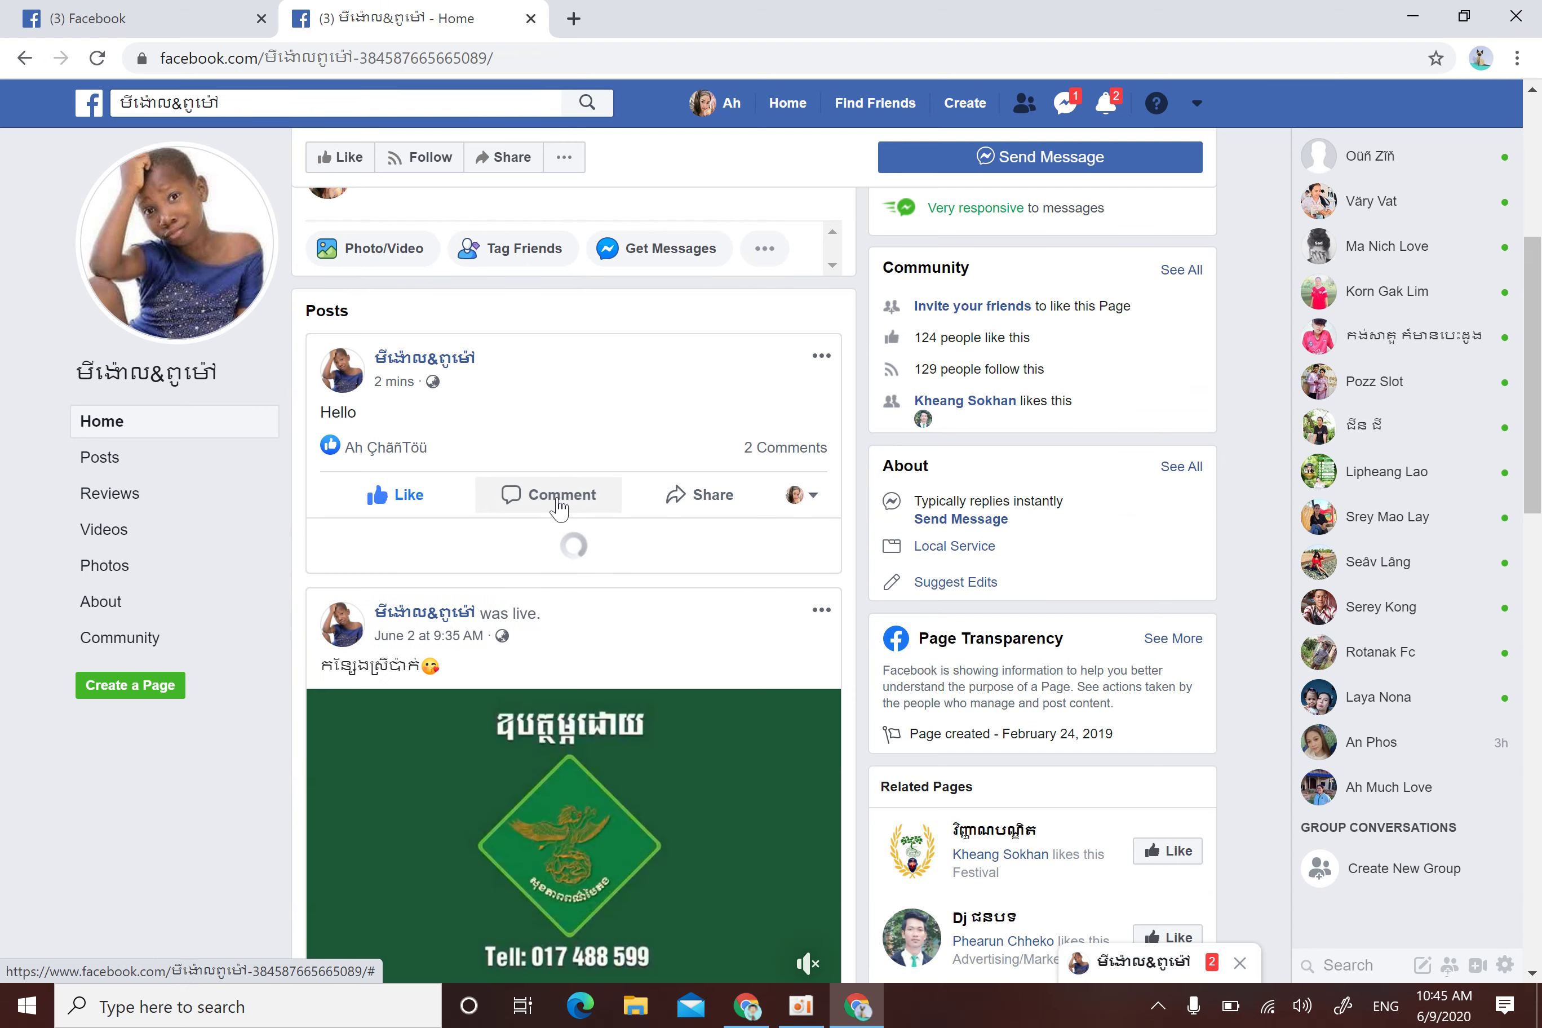
{"action": "scroll", "coordinate": [558, 507], "scroll_direction": "down", "scroll_amount": 3}
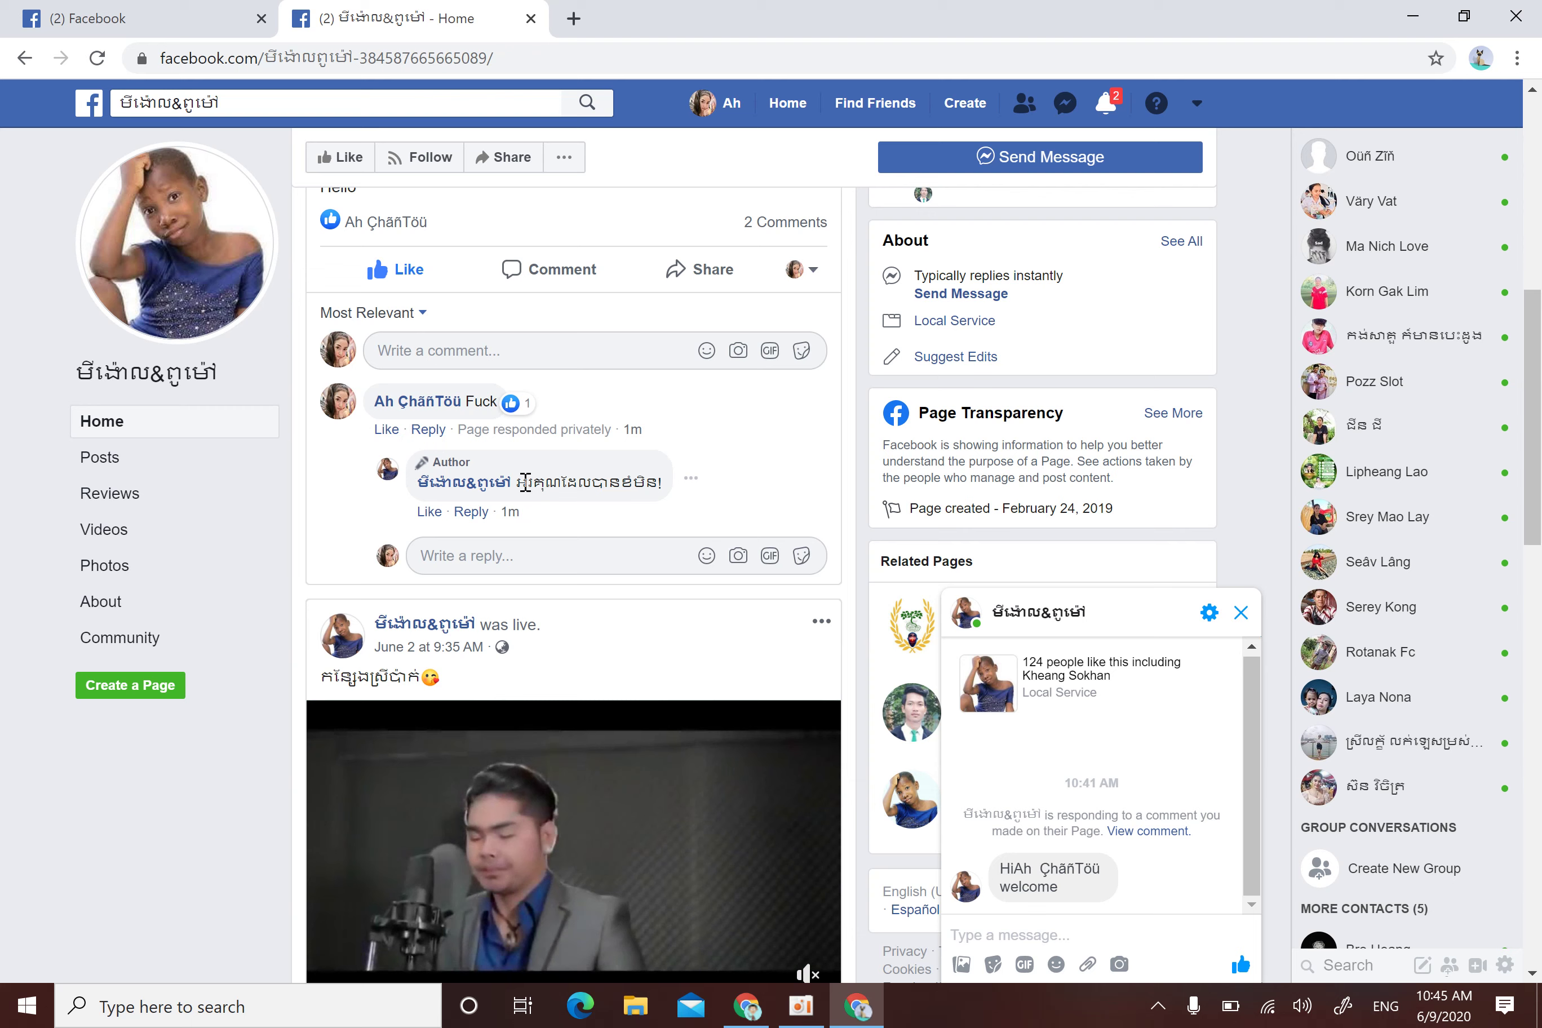
{"action": "mouse_move", "coordinate": [527, 482]}
{"action": "left_mouse_down"}
{"action": "mouse_move", "coordinate": [655, 485]}
{"action": "mouse_move", "coordinate": [518, 485]}
{"action": "left_mouse_up"}
{"action": "left_click", "coordinate": [669, 494]}
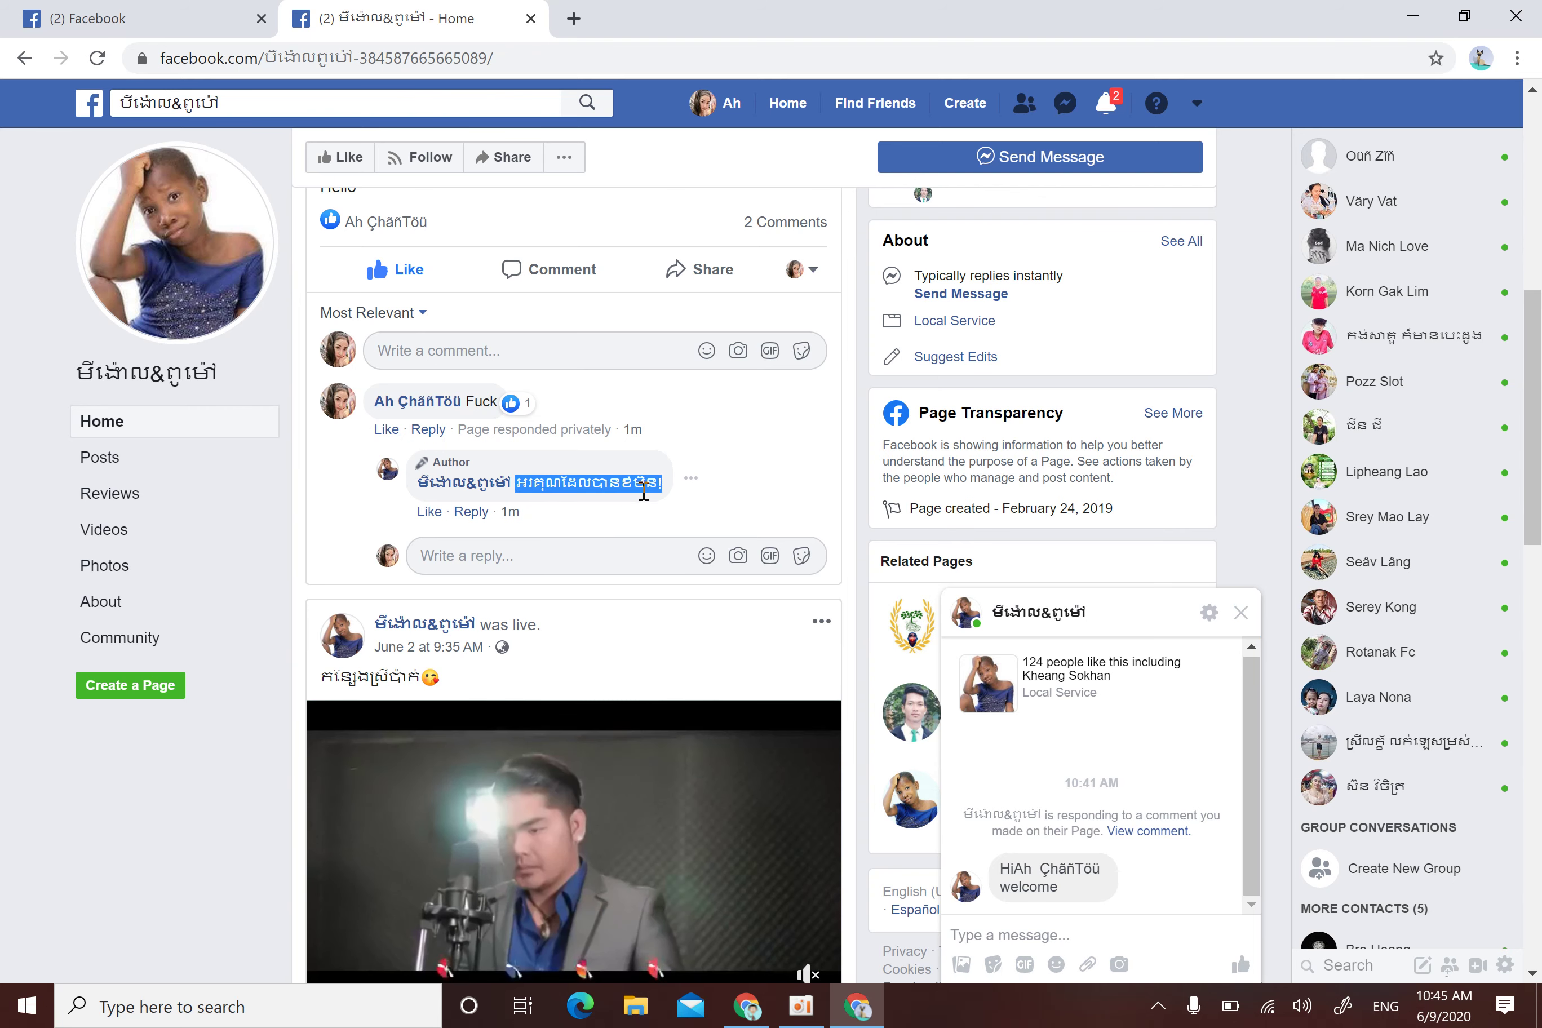
{"action": "left_click_drag", "start_coordinate": [1015, 869], "coordinate": [1212, 654]}
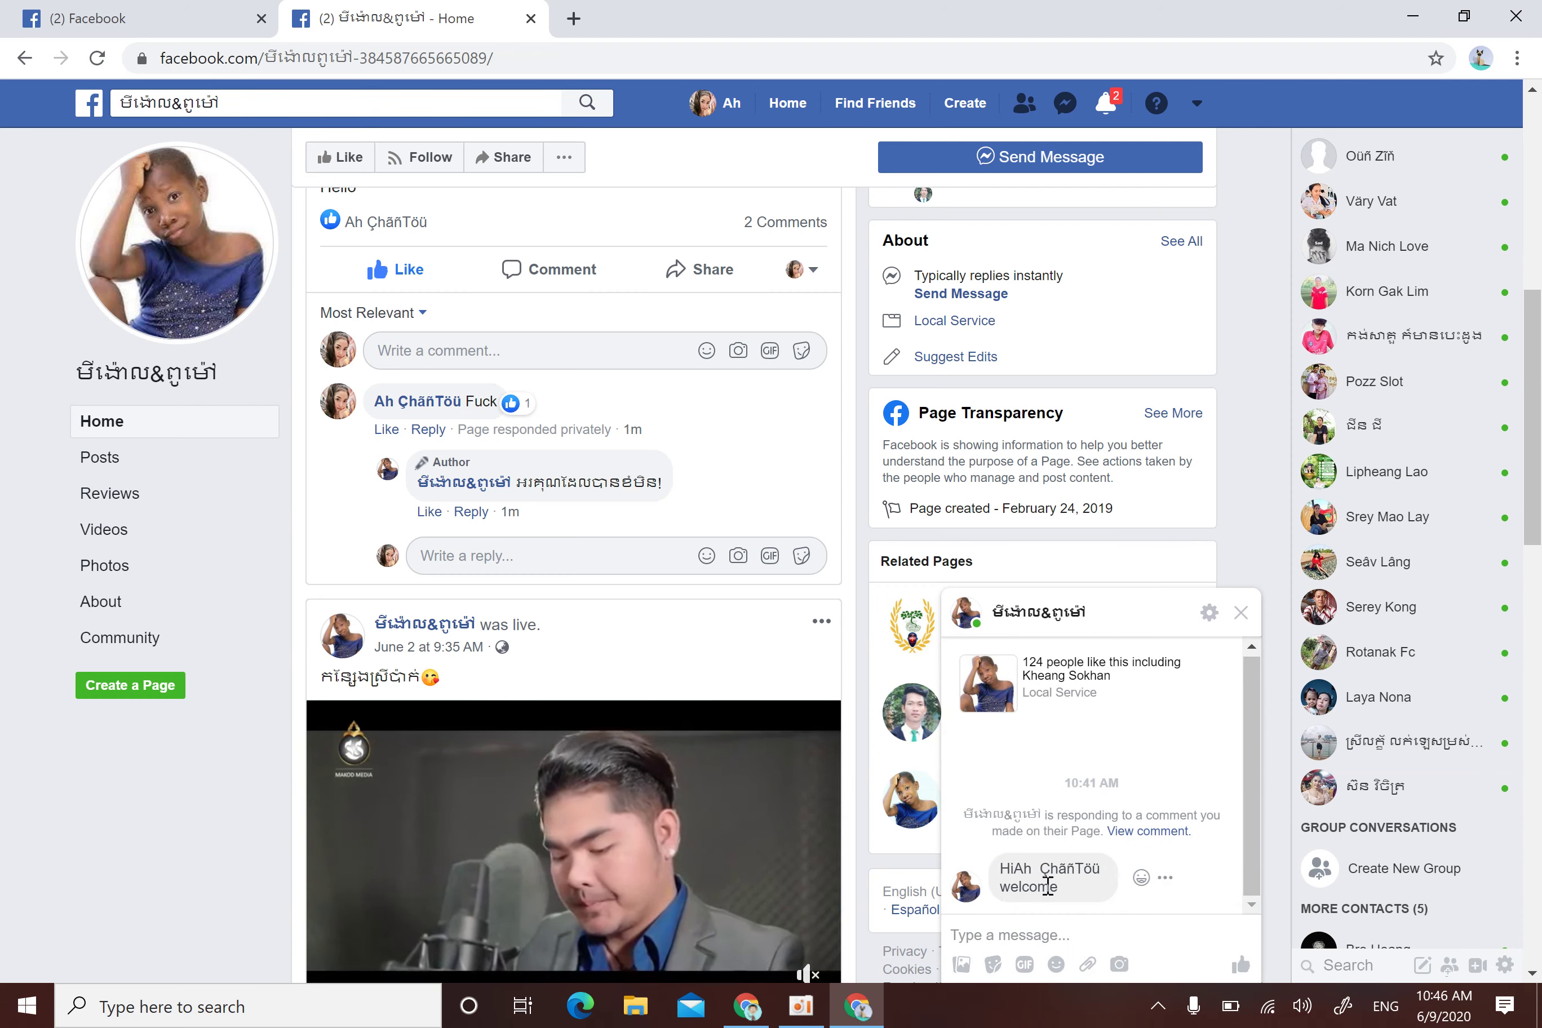
{"action": "left_click_drag", "start_coordinate": [1062, 892], "coordinate": [1003, 892]}
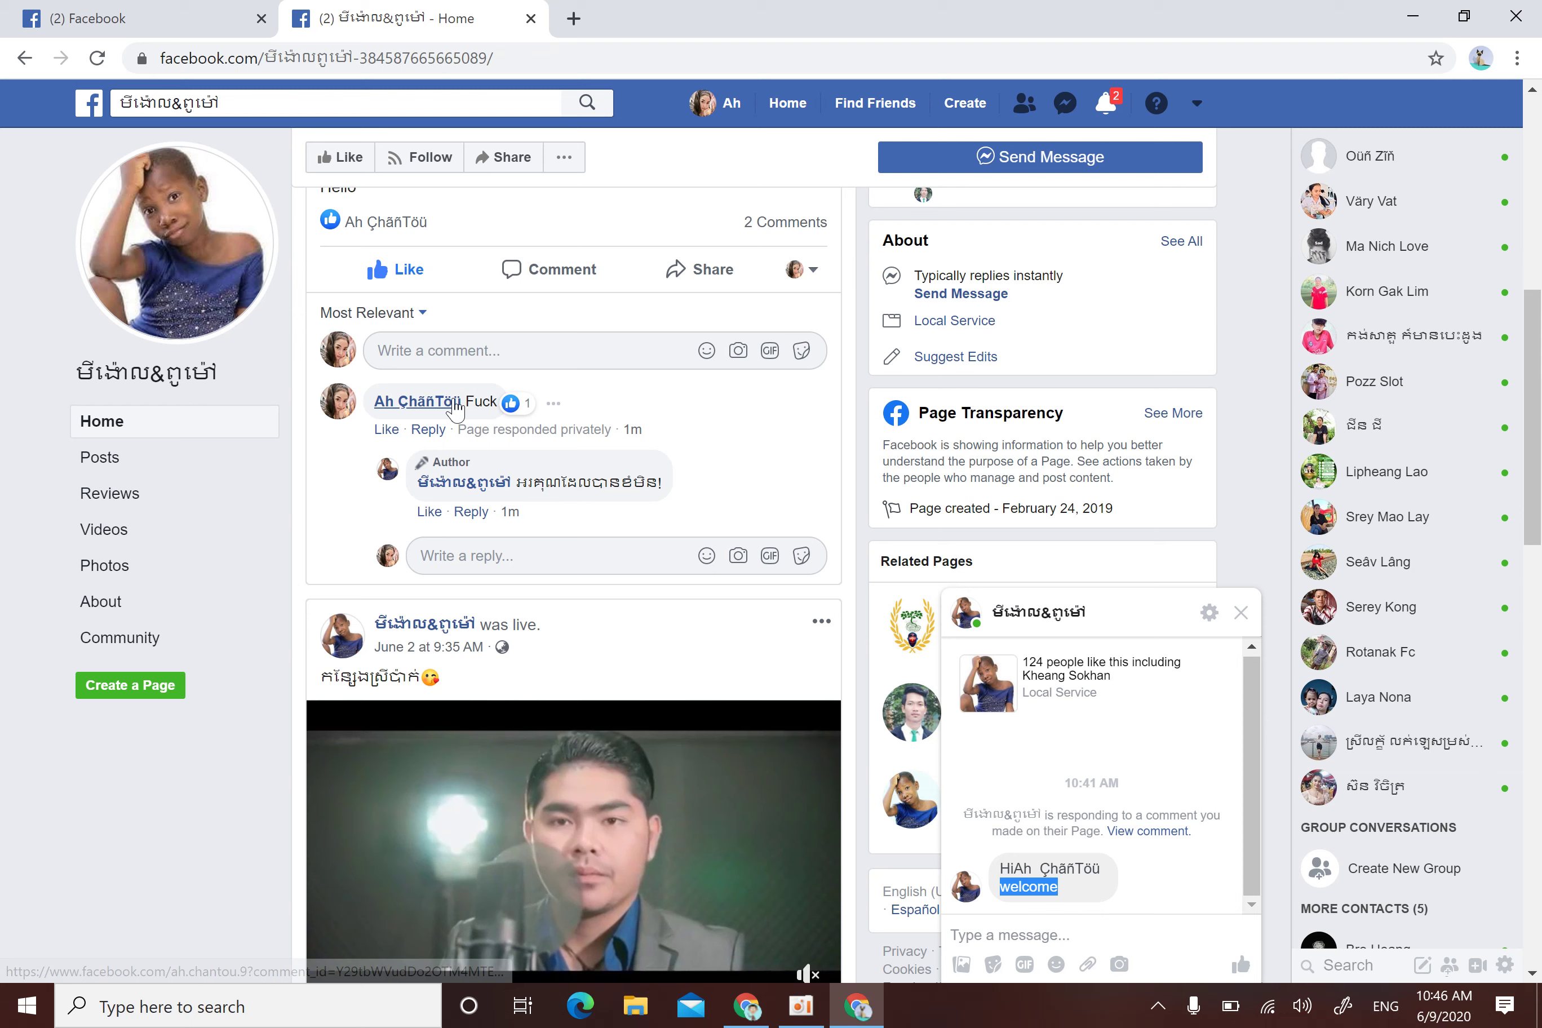
- Post a second test comment "Hi" on the "Hello" post
{"action": "left_click", "coordinate": [469, 348]}
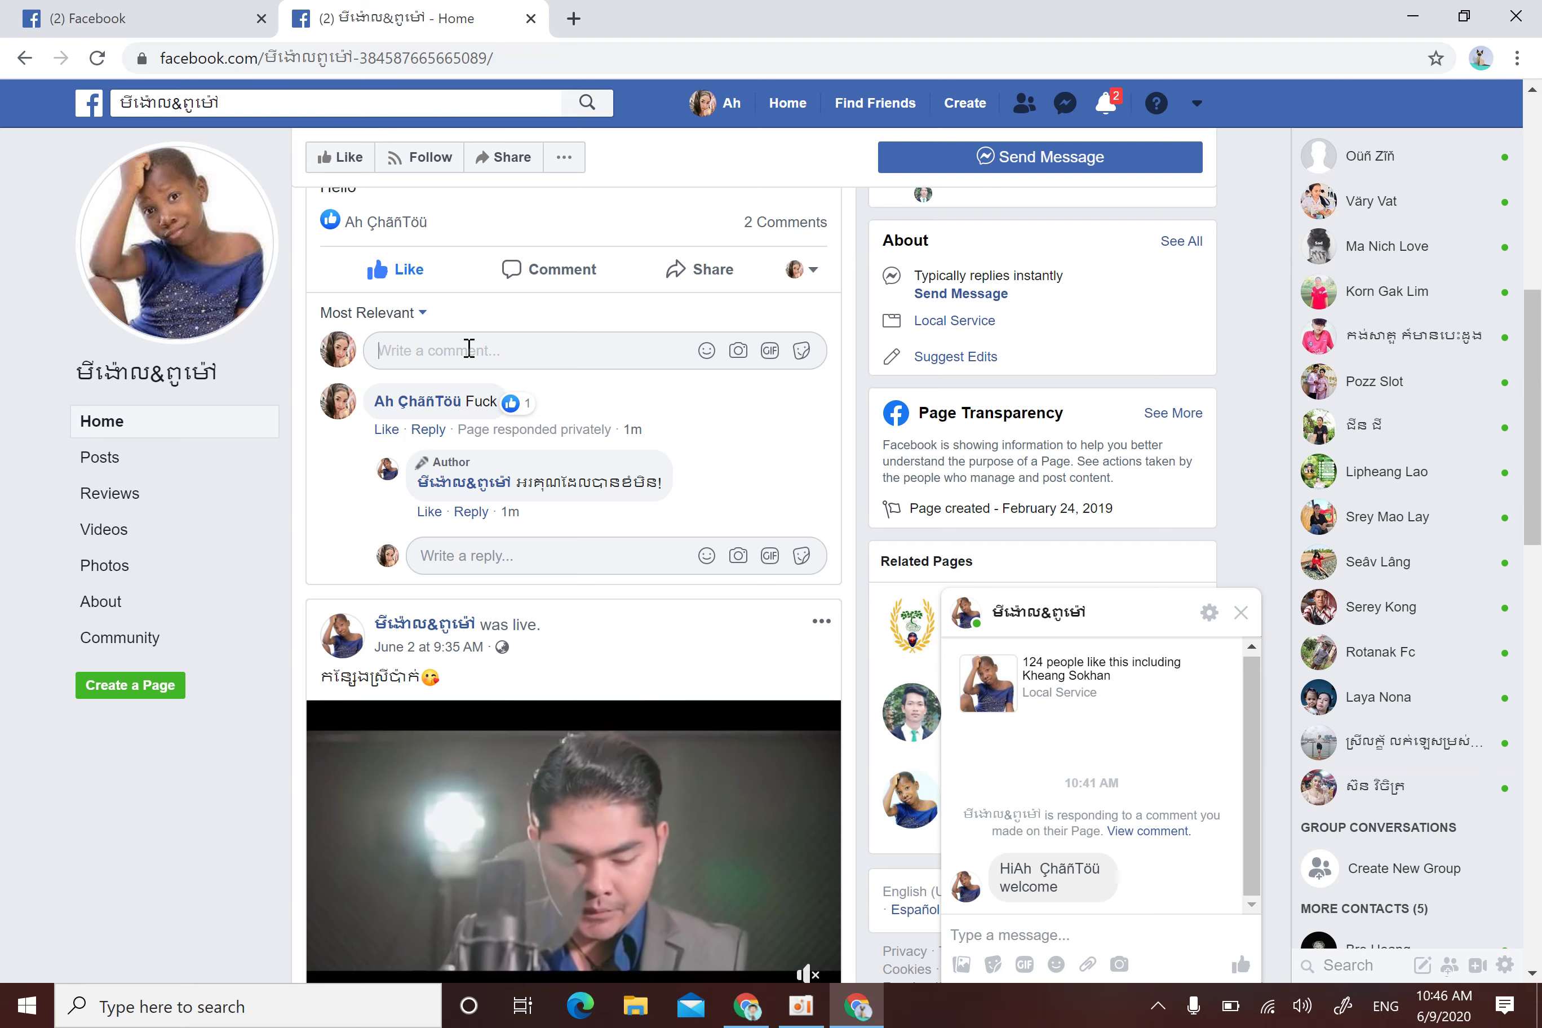
{"action": "type", "text": "H"}
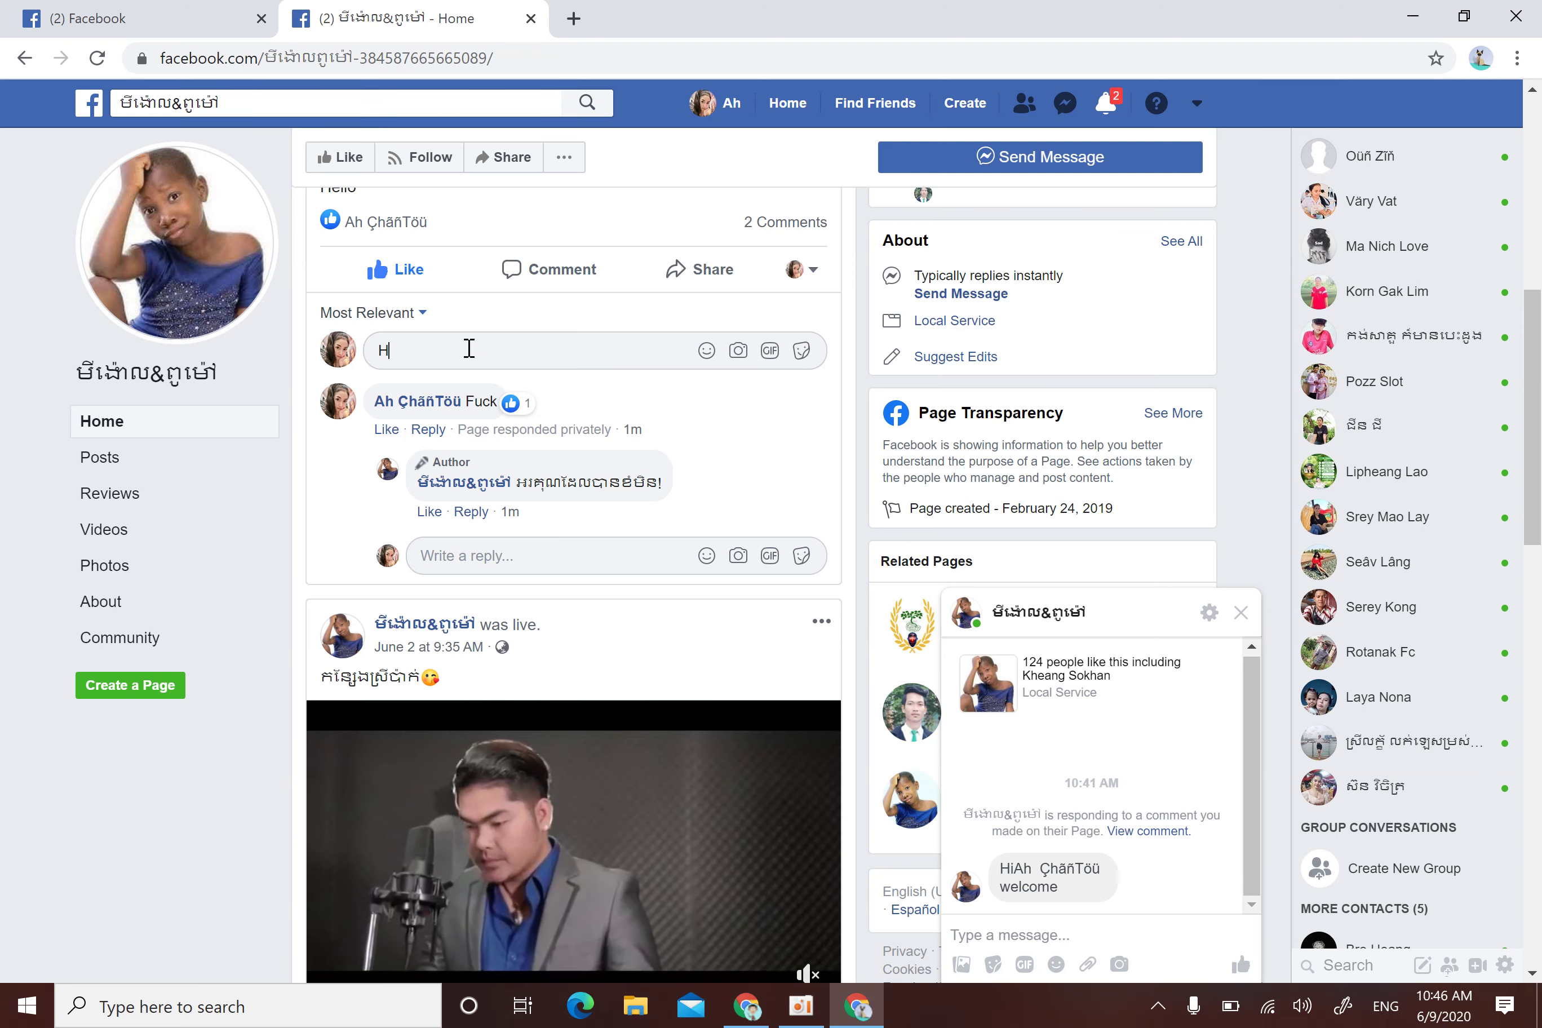
{"action": "type", "text": "i"}
{"action": "key", "text": "Return"}
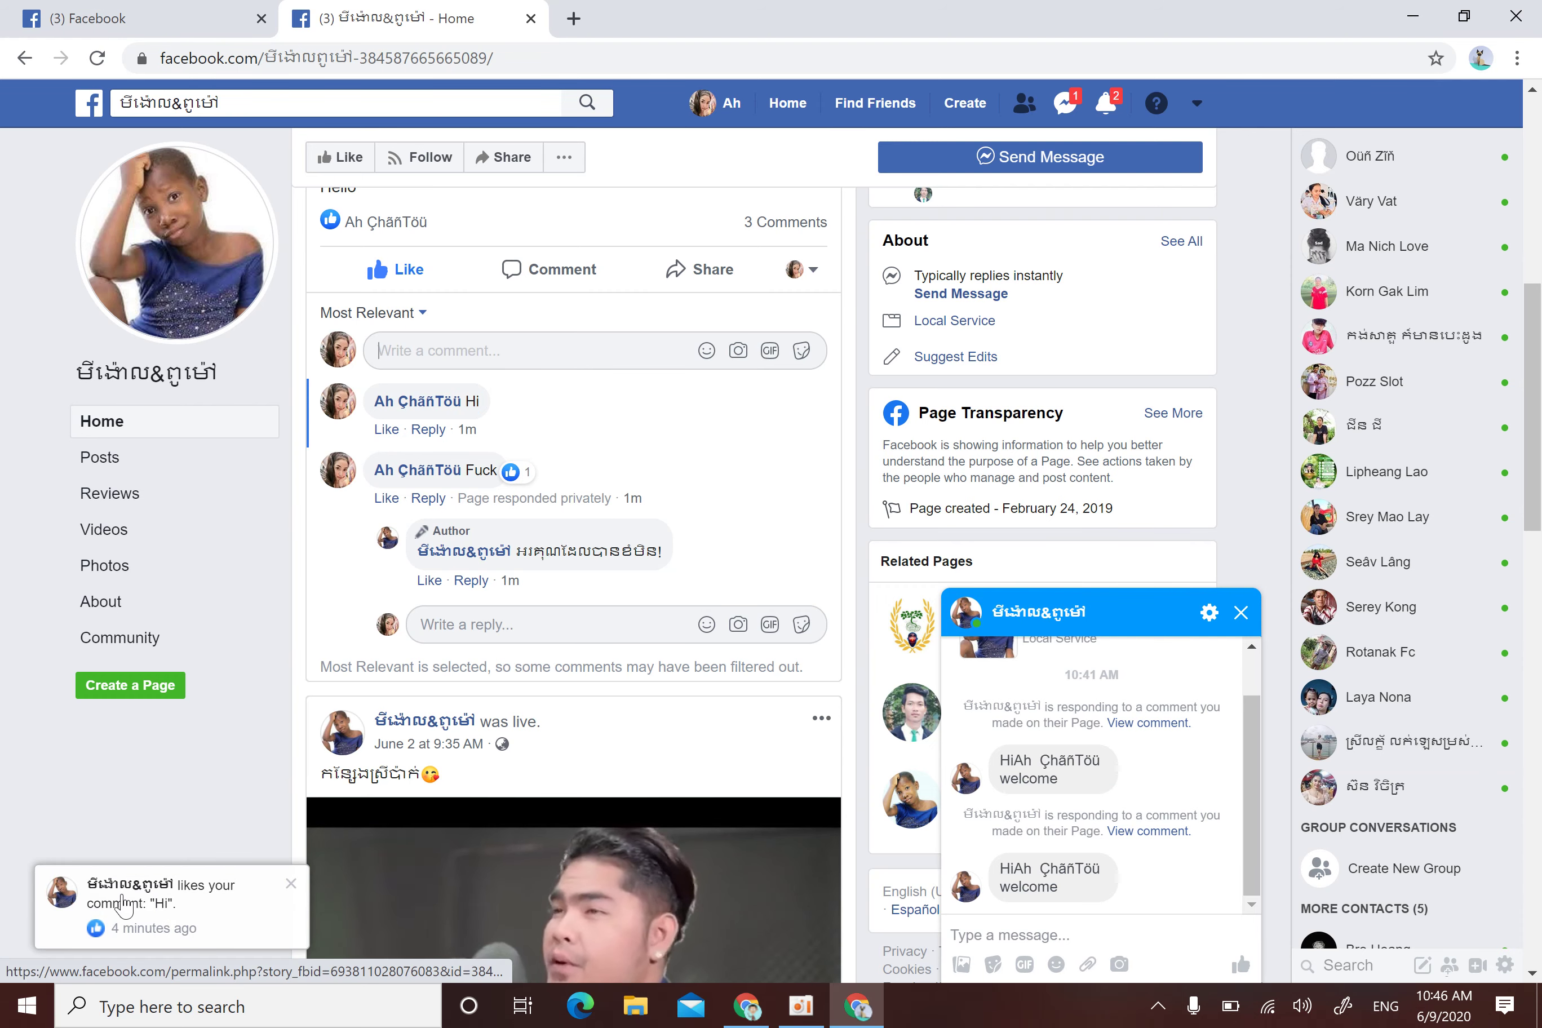
- Reload the page, expand the "Hello" post's comments and check the automatic public and private replies to the "Hi" comment
{"action": "left_click", "coordinate": [98, 66]}
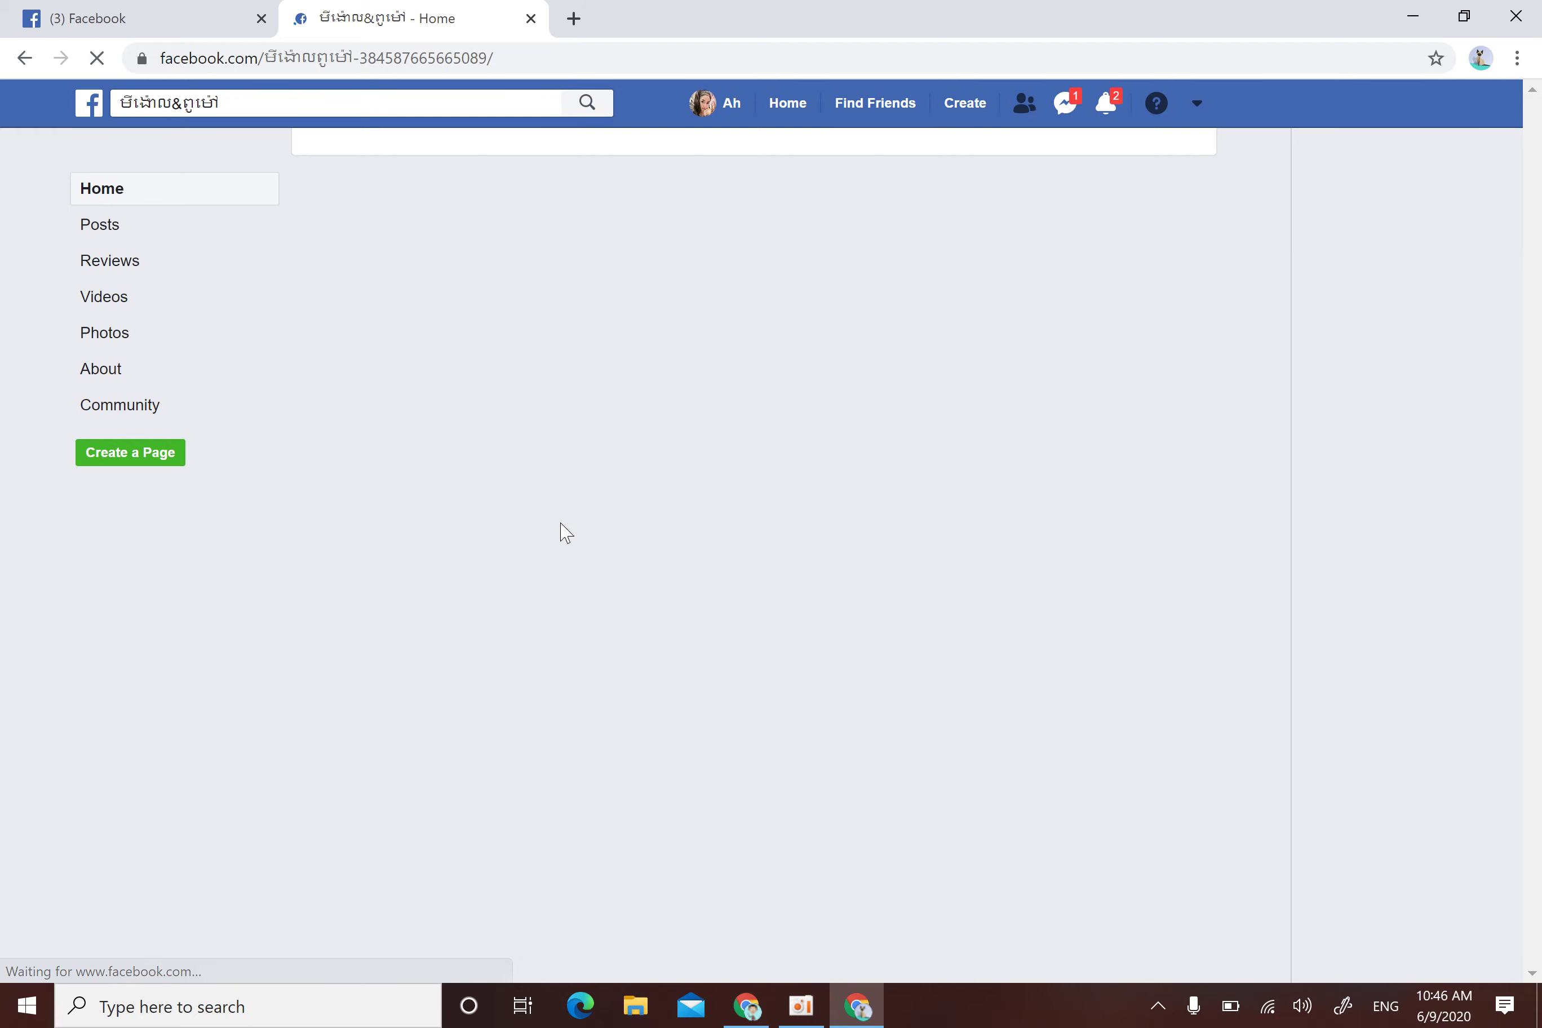
{"action": "scroll", "coordinate": [600, 524], "scroll_direction": "down", "scroll_amount": 5}
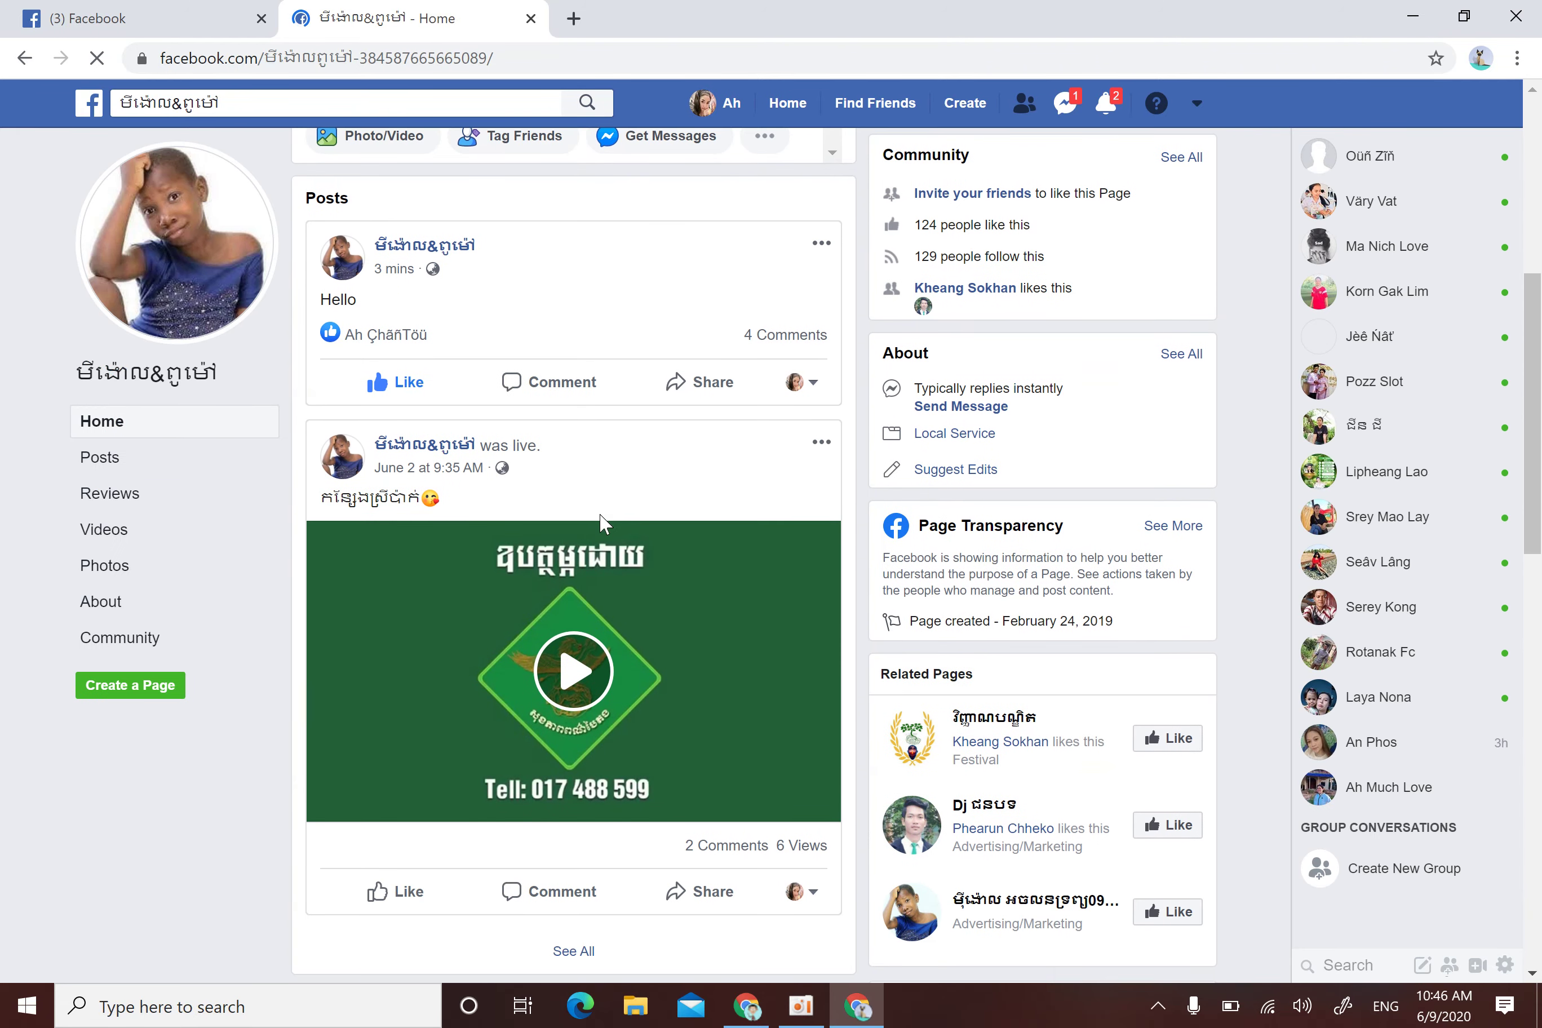
{"action": "left_click", "coordinate": [561, 383]}
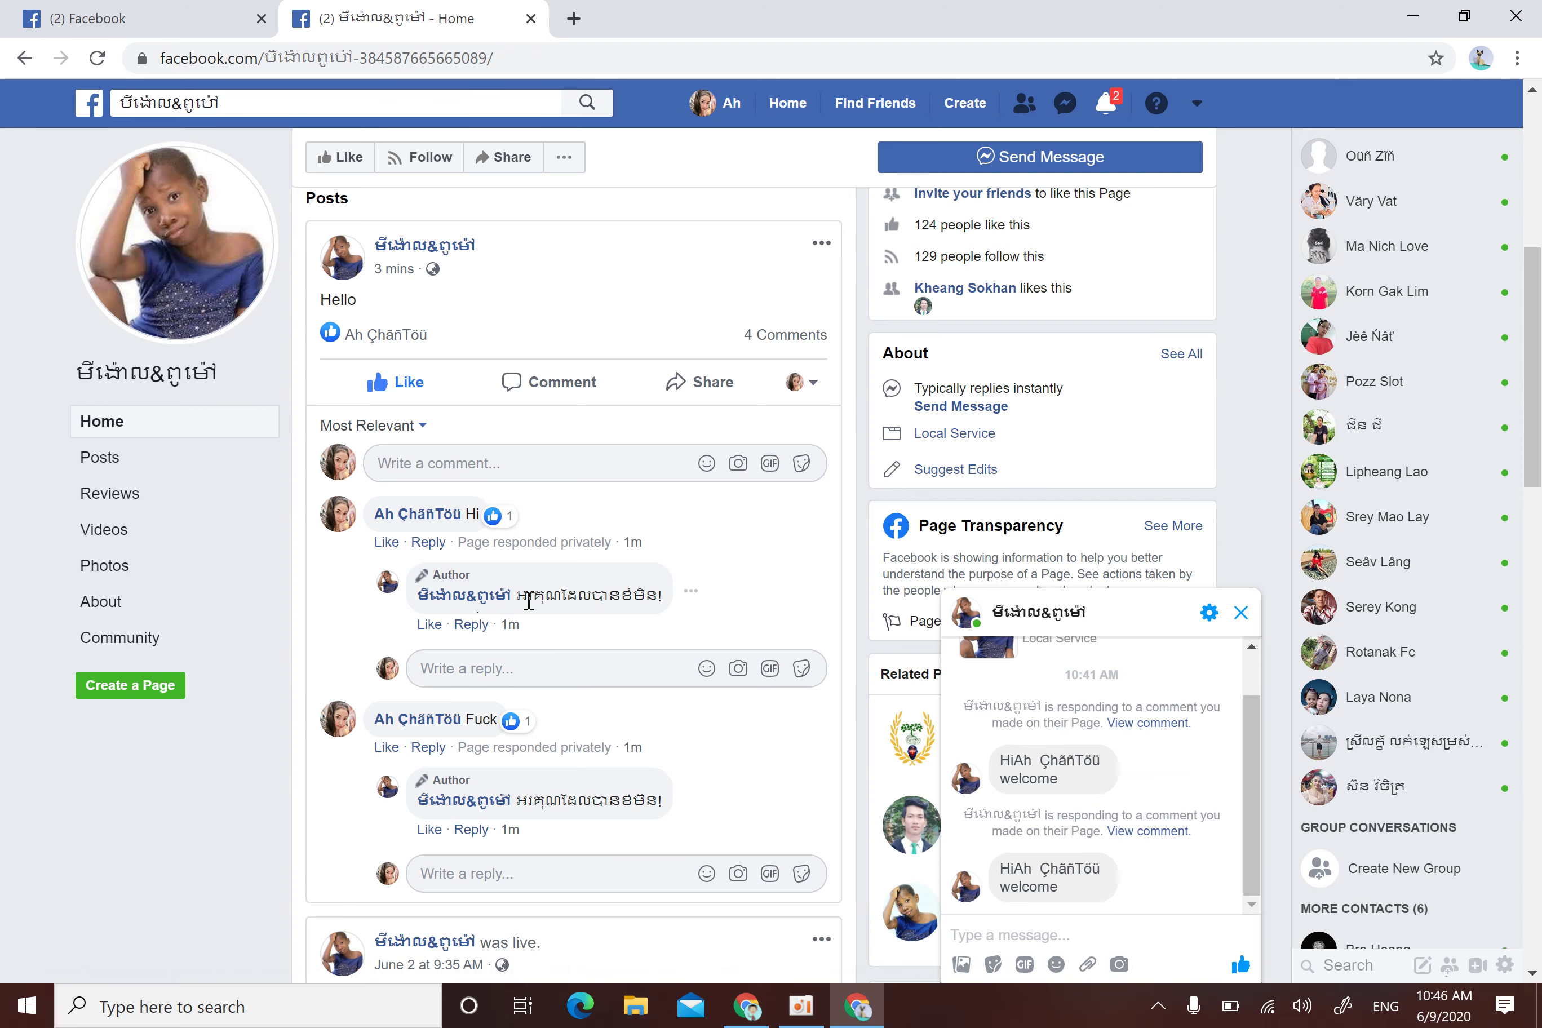
{"action": "left_click_drag", "start_coordinate": [528, 596], "coordinate": [652, 591]}
{"action": "left_click_drag", "start_coordinate": [1061, 890], "coordinate": [994, 879]}
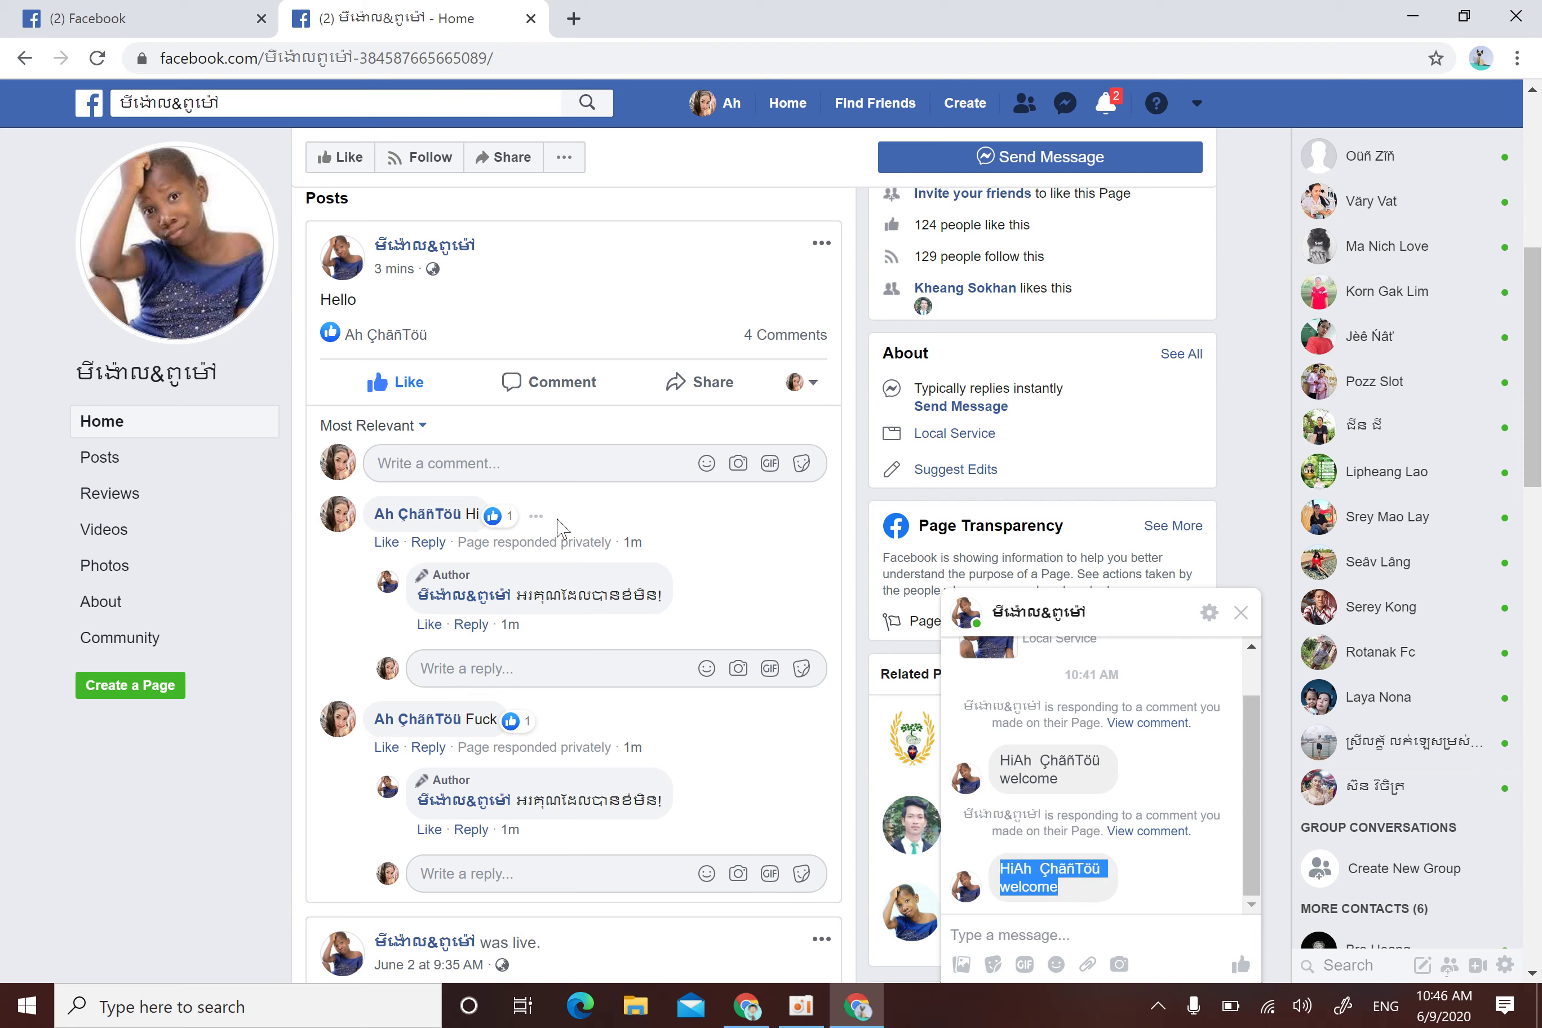
{"action": "double_click", "coordinate": [473, 507]}
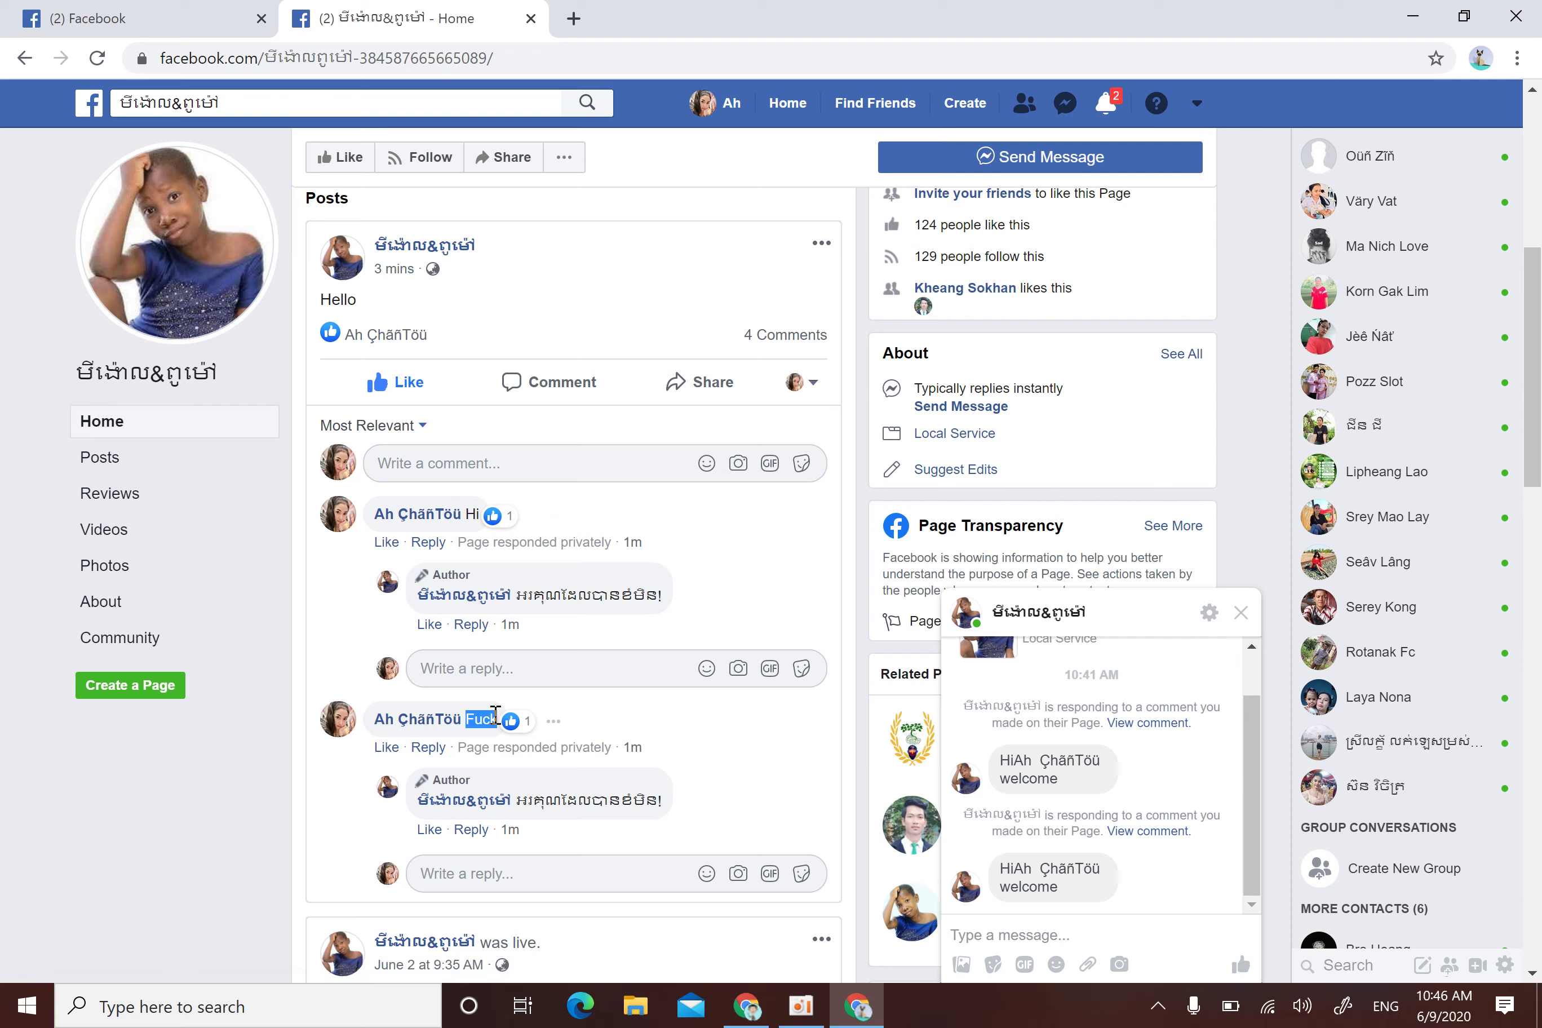
{"action": "left_click", "coordinate": [573, 665]}
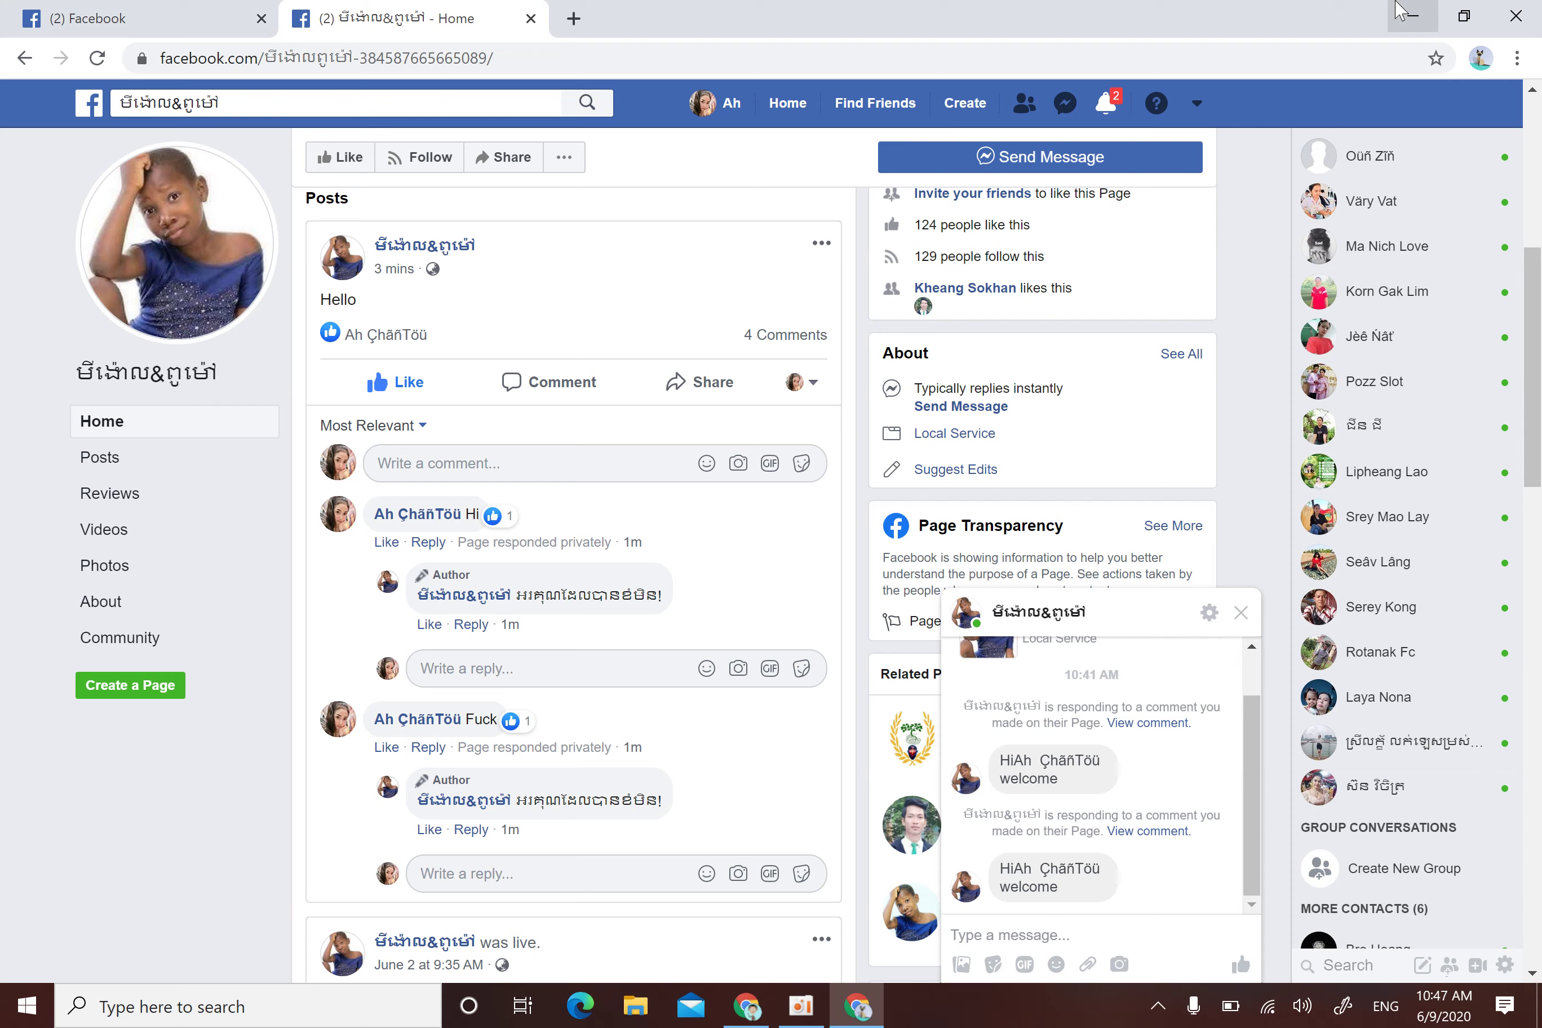
- Copy the Facebook page's web address, minimize the browser and open another account's Chrome profile from the desktop
{"action": "left_click", "coordinate": [514, 60]}
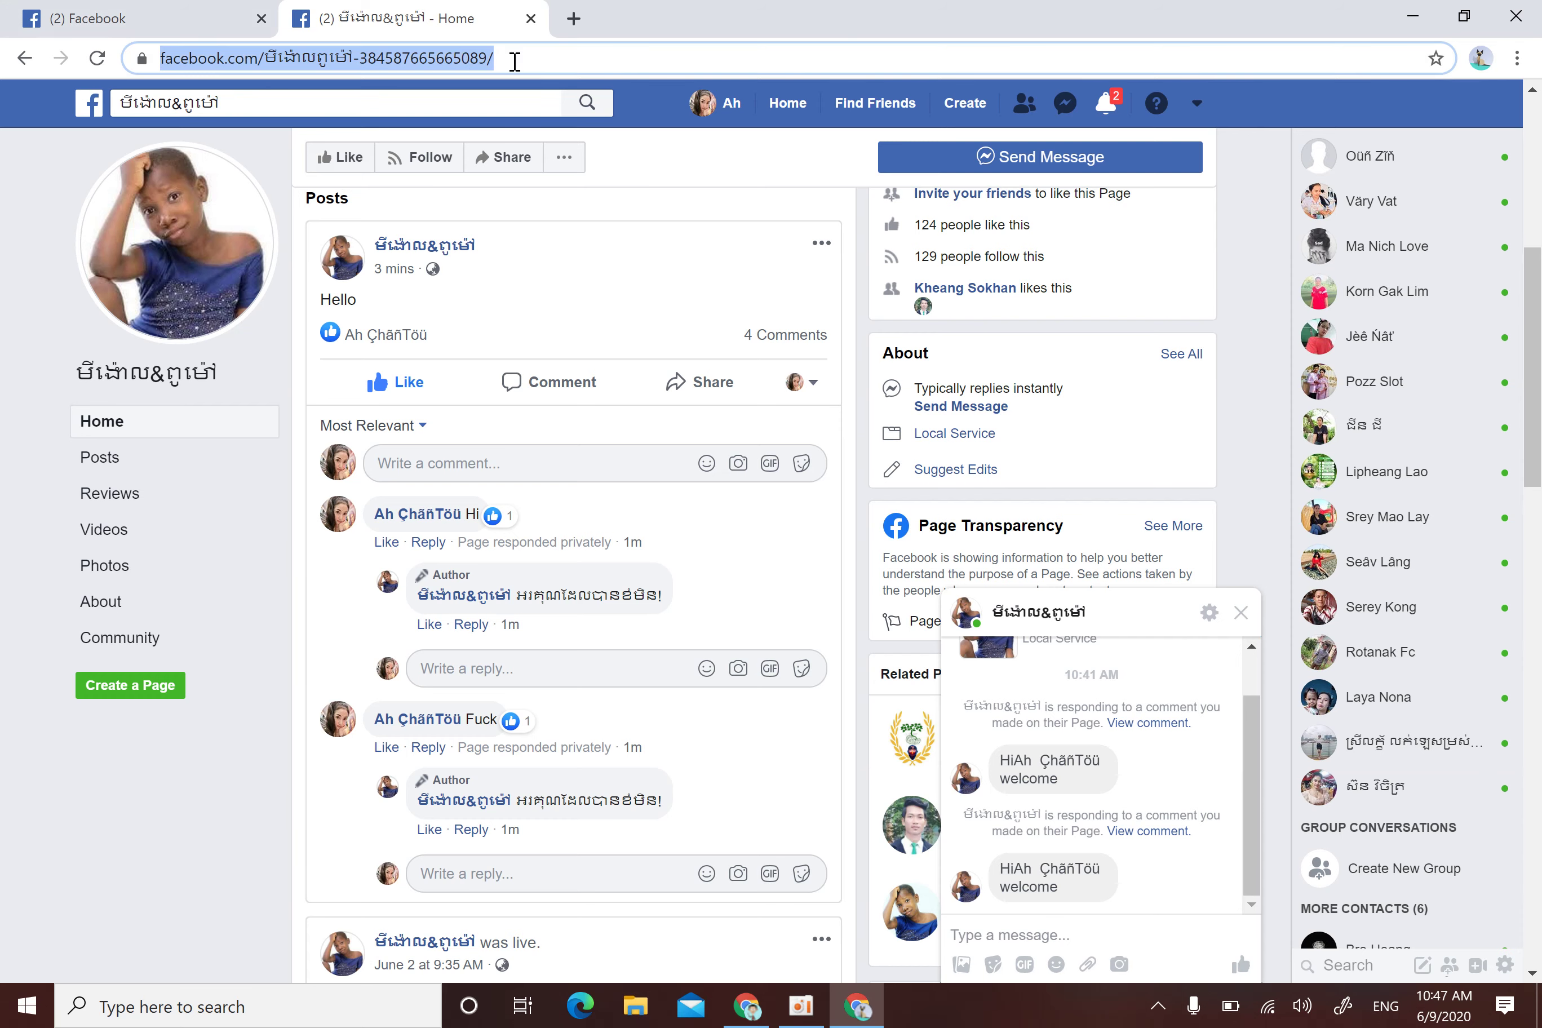
{"action": "right_click", "coordinate": [456, 57]}
{"action": "left_click", "coordinate": [512, 170]}
{"action": "left_click", "coordinate": [820, 246]}
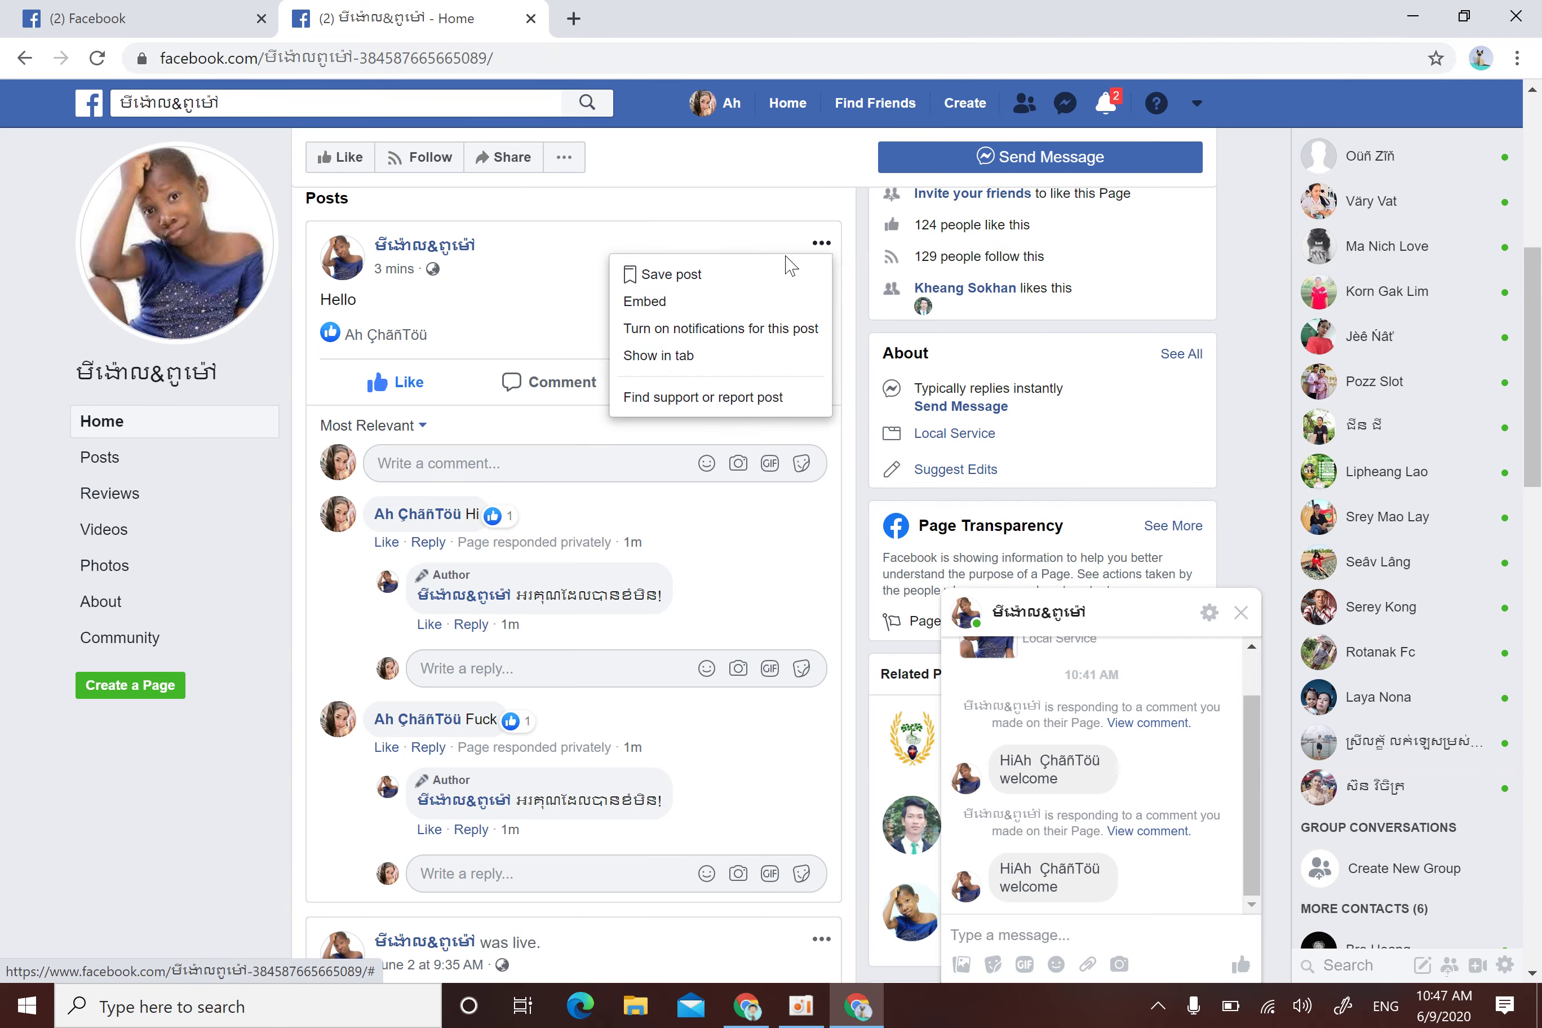
{"action": "left_click", "coordinate": [1412, 16]}
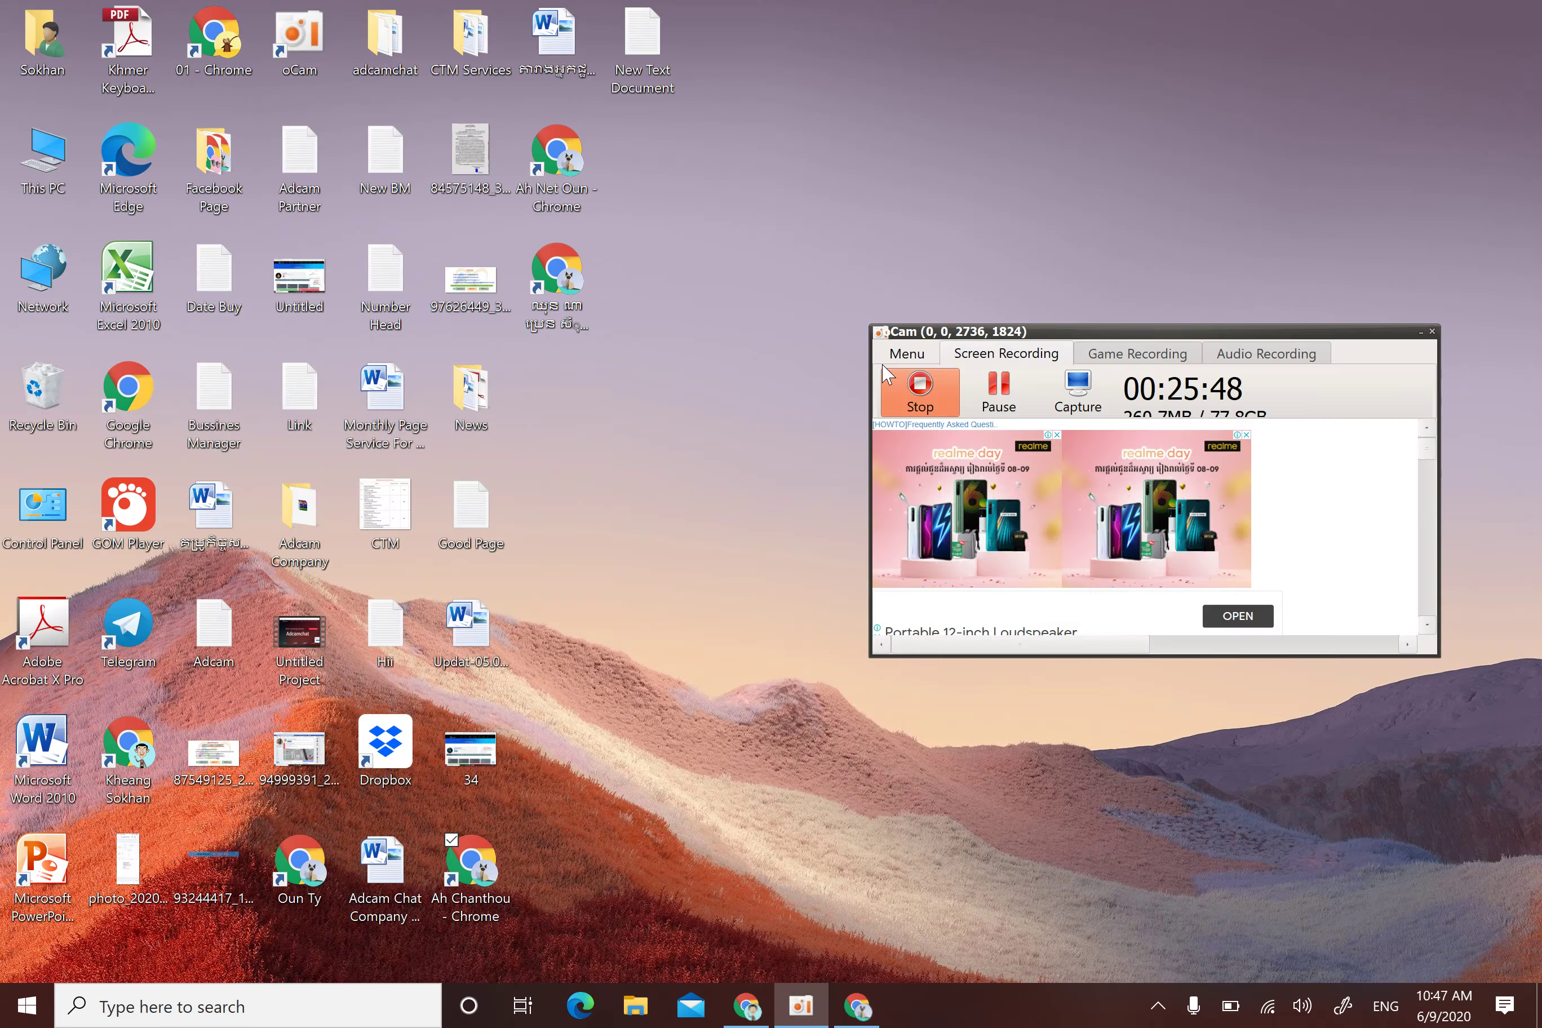
{"action": "double_click", "coordinate": [575, 212]}
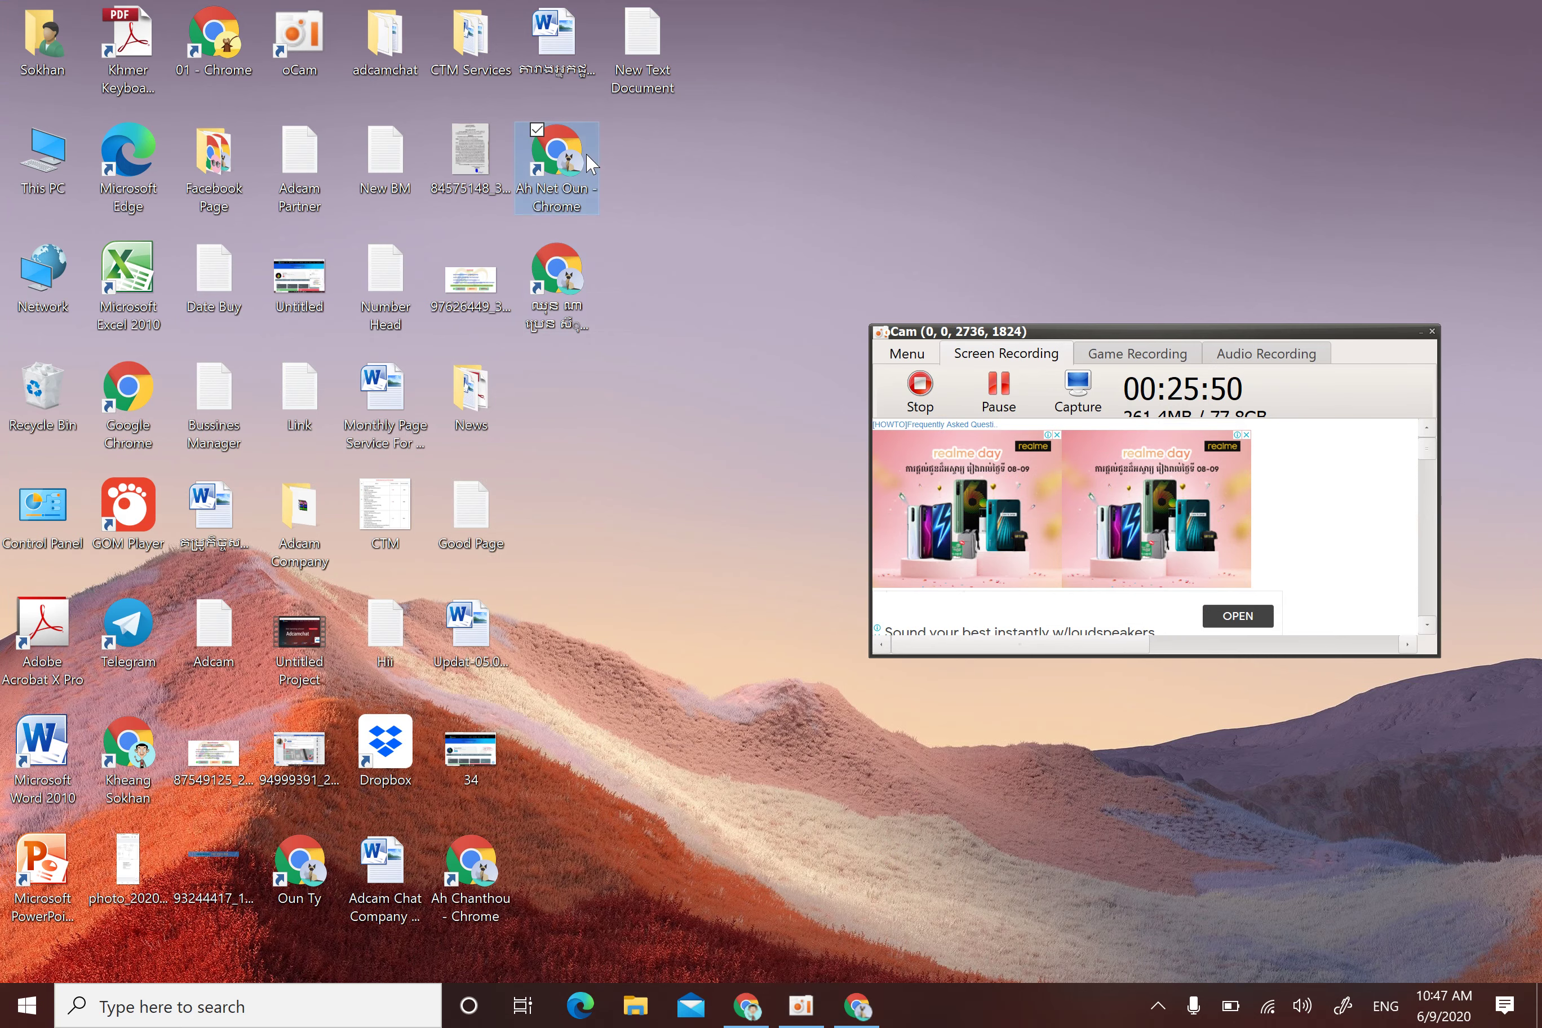